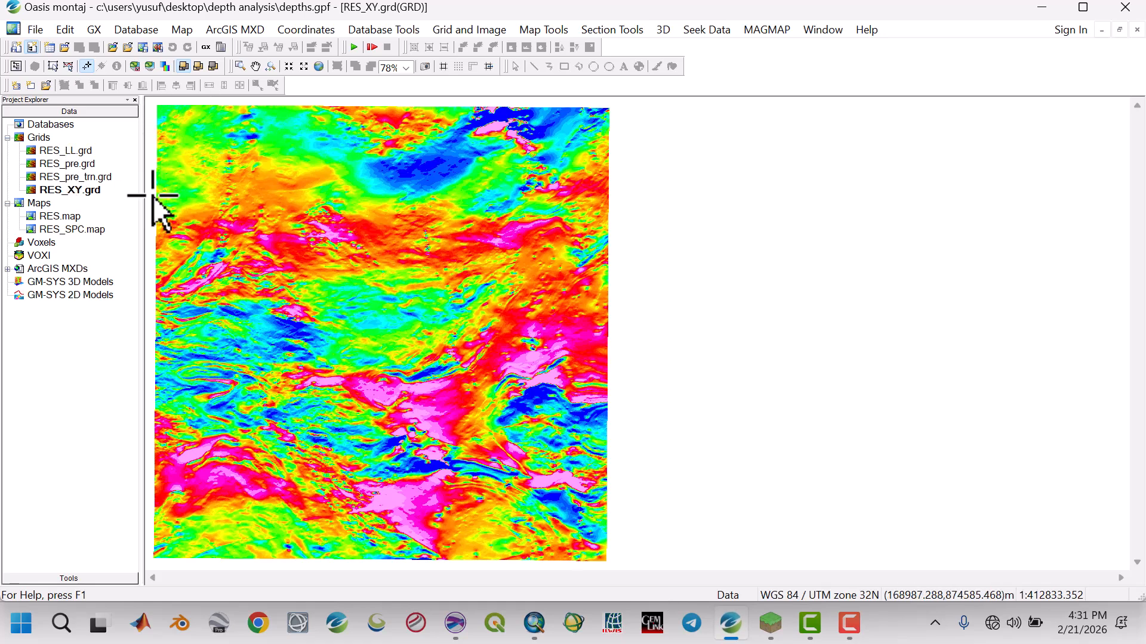
Step: Open the RES_SPC.map power spectrum and examine its radially averaged spectrum and depth estimate plots
double_click(52, 231)
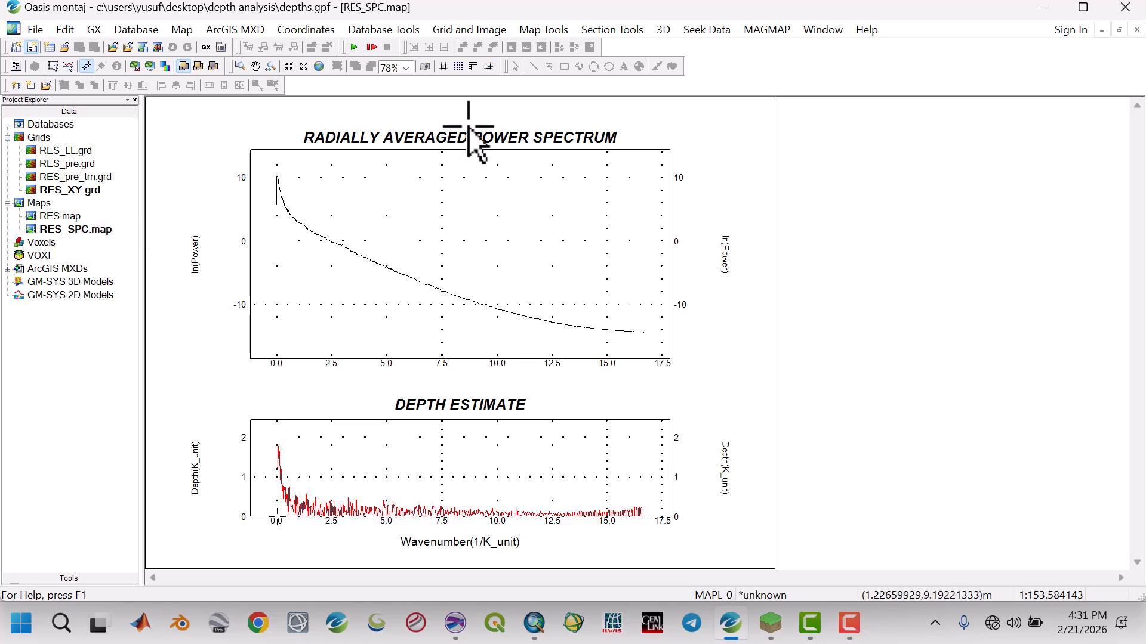
click(1051, 9)
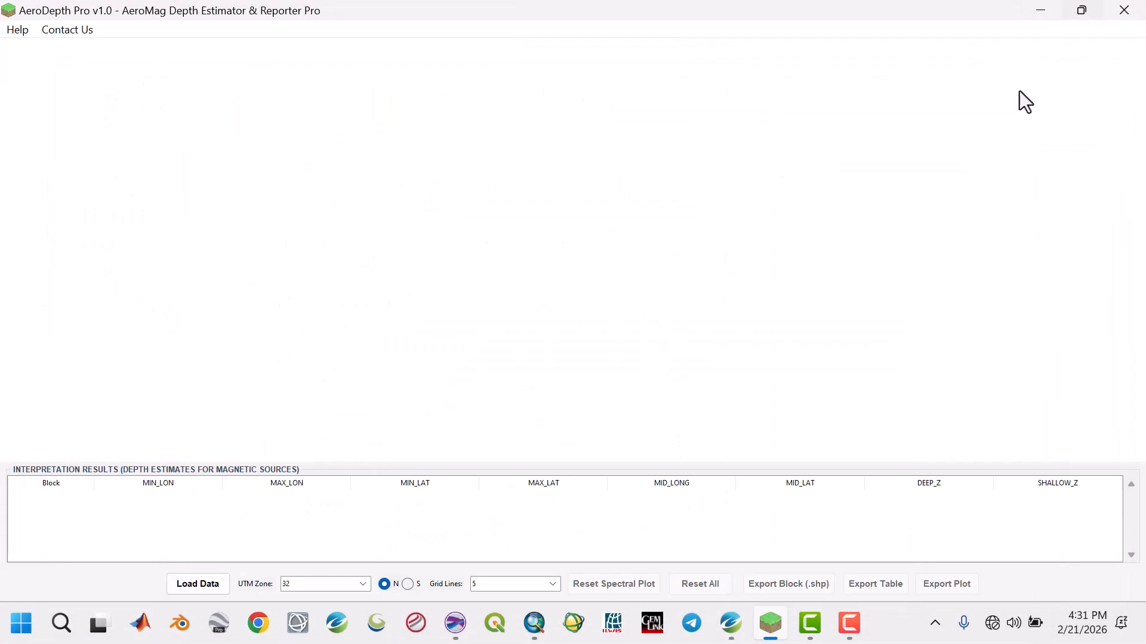
Step: Look through the Depth Analysis folder on the desktop for the RES_XY.grd grid file
click(1040, 10)
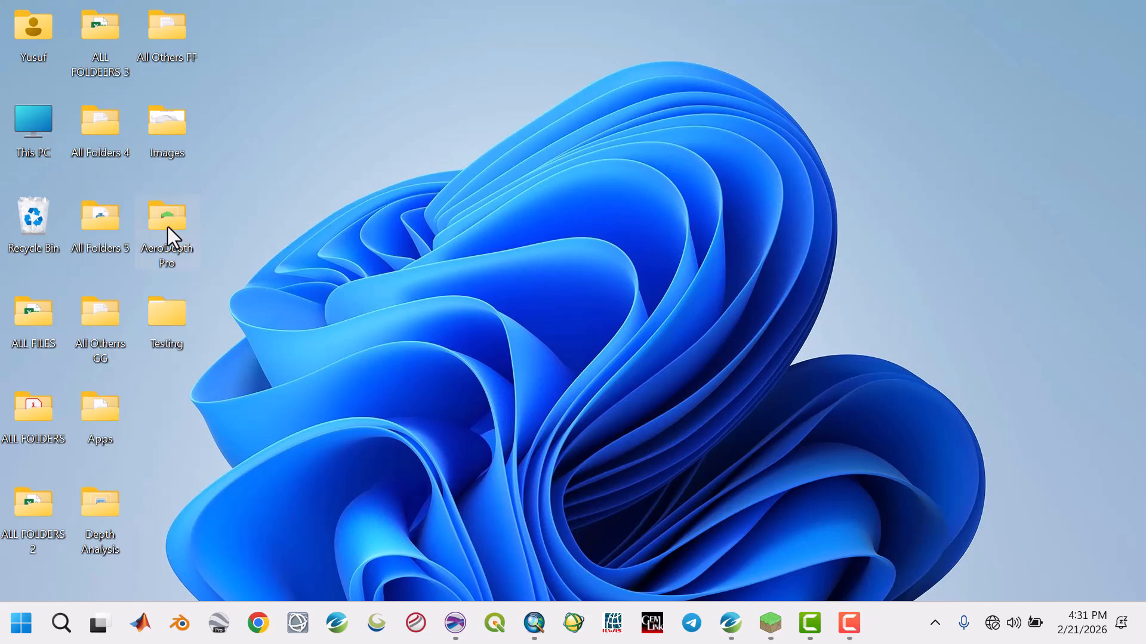
double_click(99, 513)
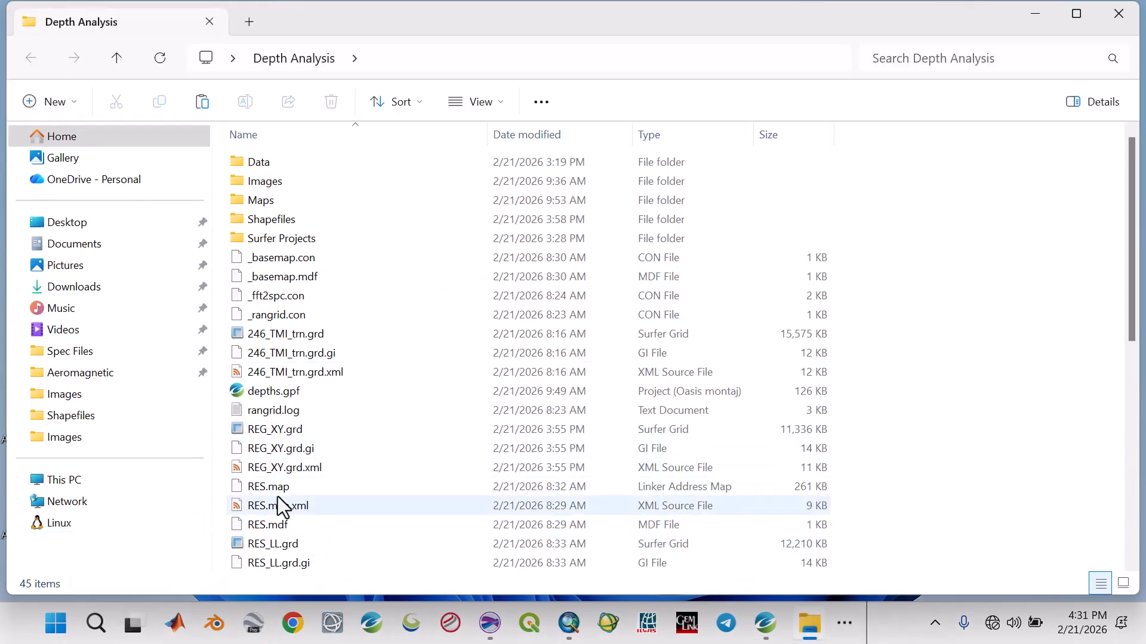
scroll(293, 434, down, 4)
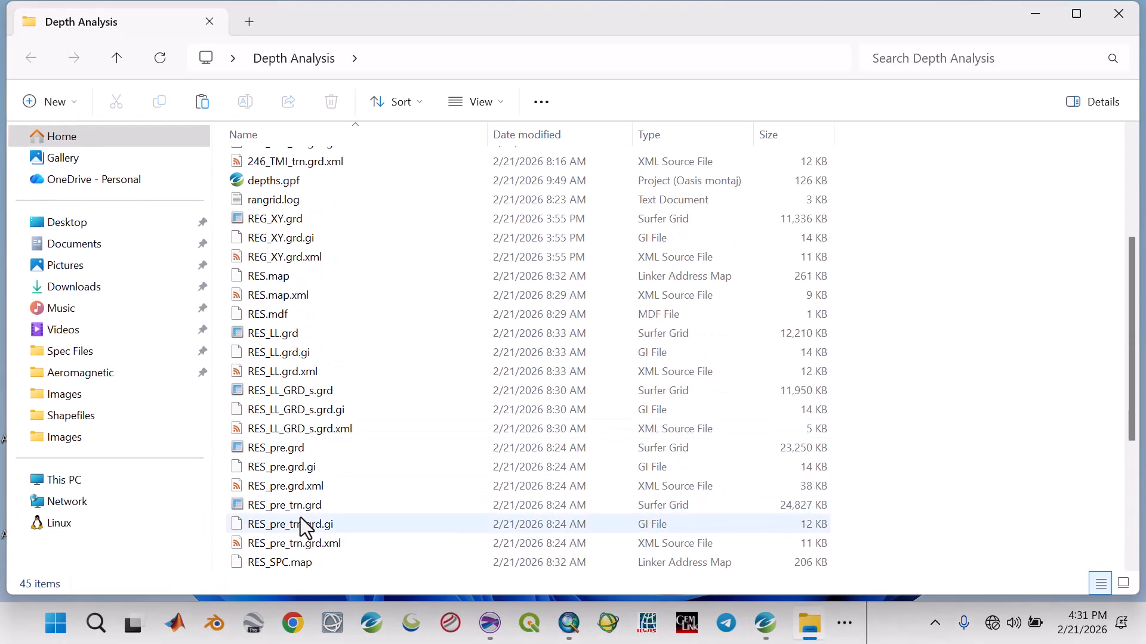
scroll(299, 524, down, 3)
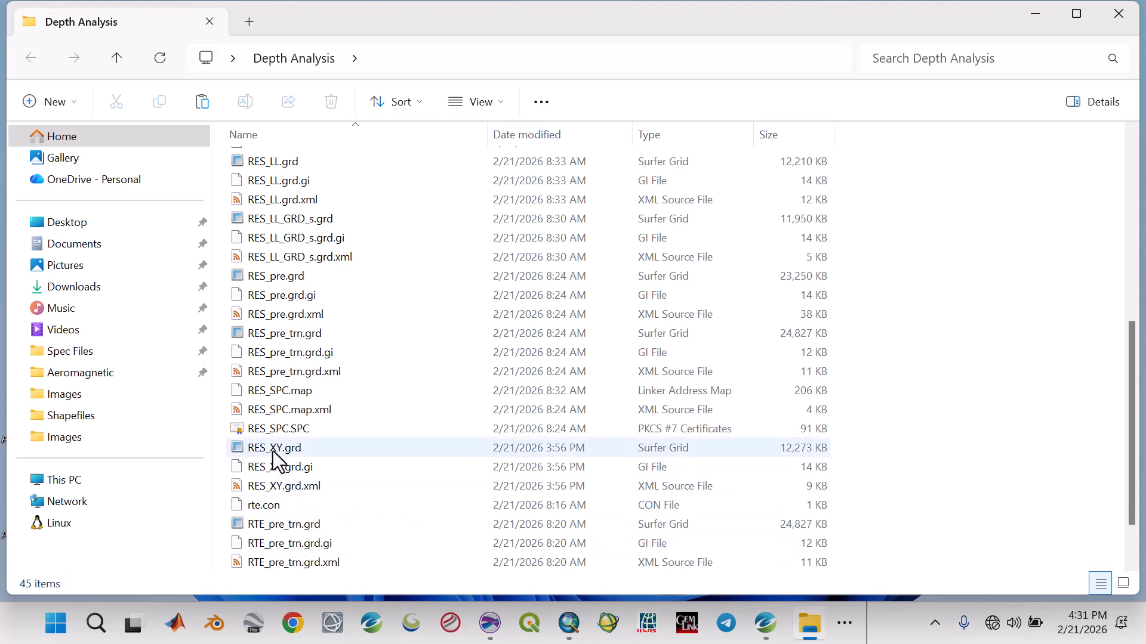
click(1033, 14)
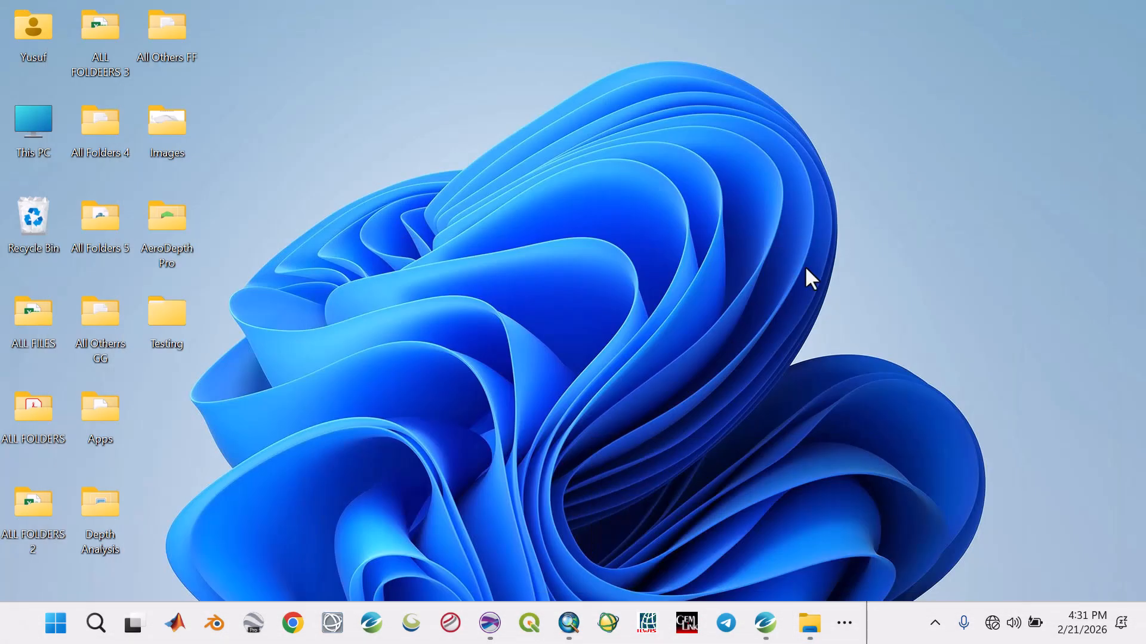
Step: Switch to AeroDepth Pro and load the RES_XY.grd grid from the Depth Analysis folder on the Desktop
click(845, 626)
click(789, 583)
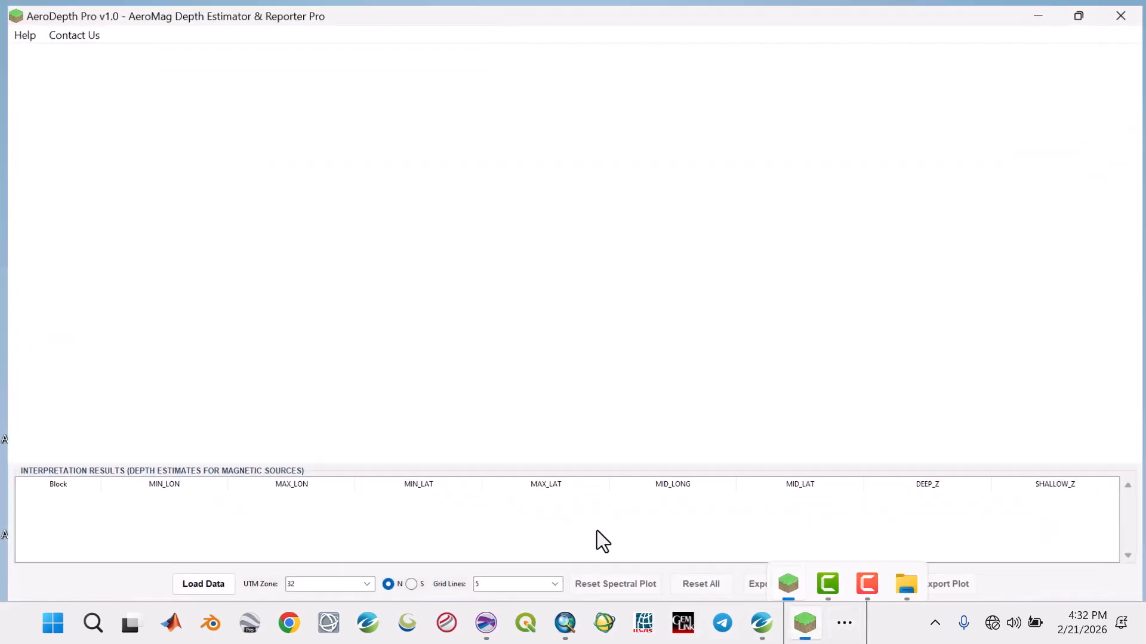
click(193, 587)
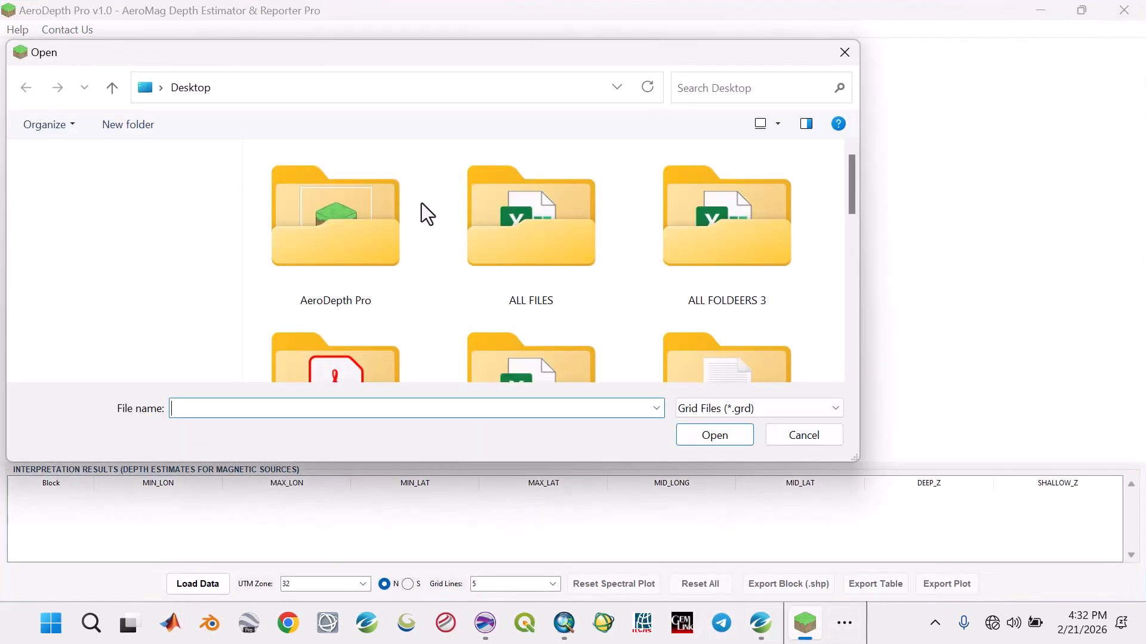
click(856, 371)
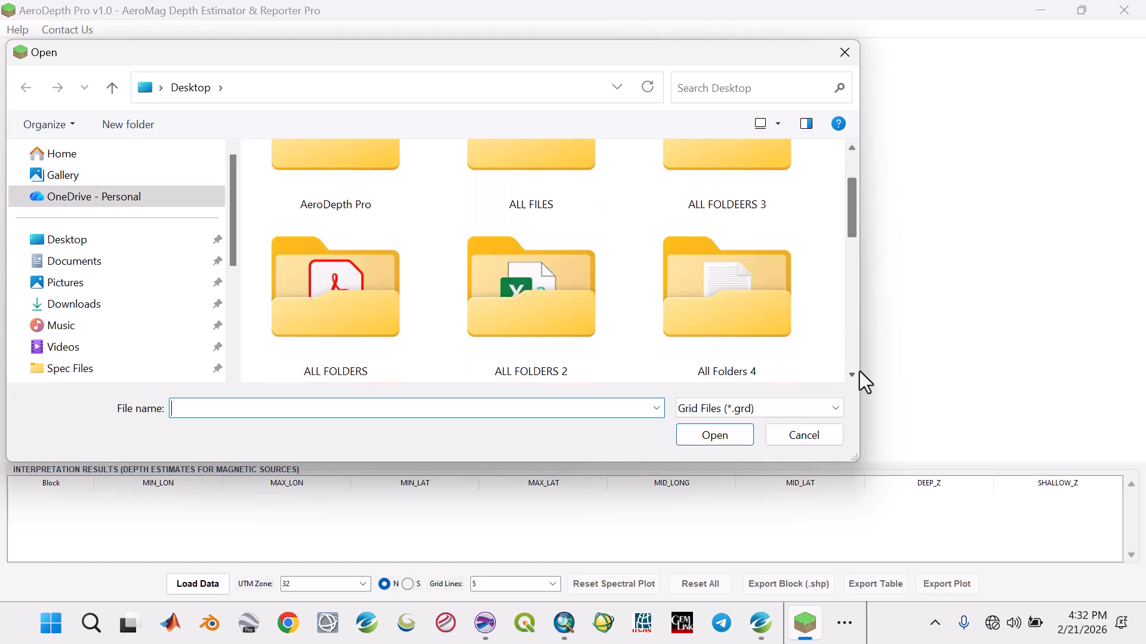
drag(859, 371, 861, 371)
click(858, 371)
click(854, 371)
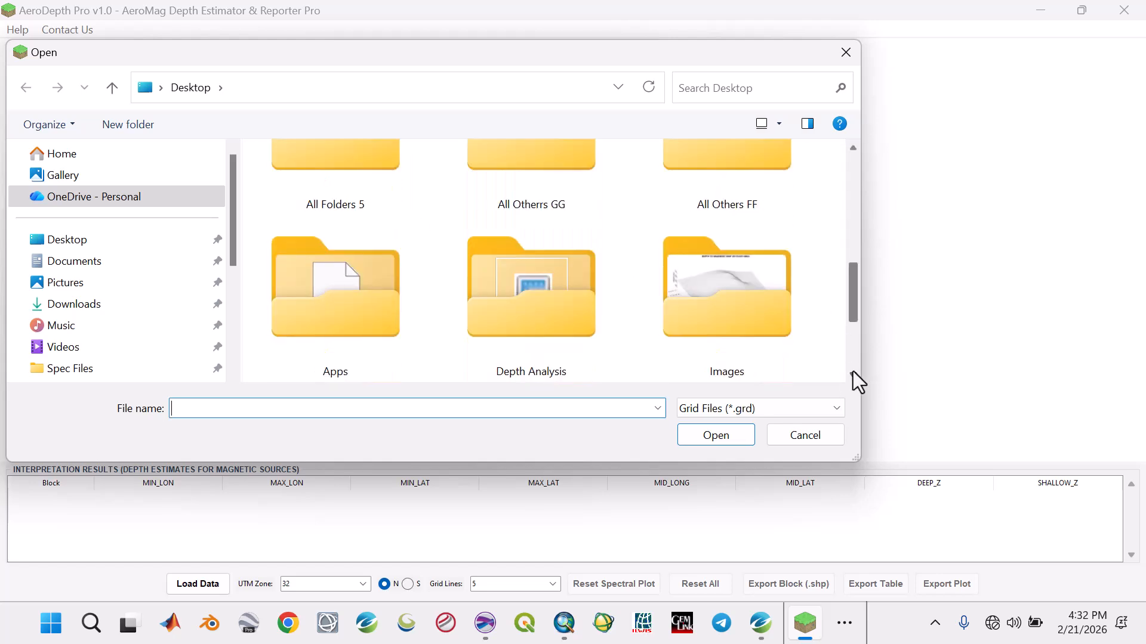
double_click(549, 348)
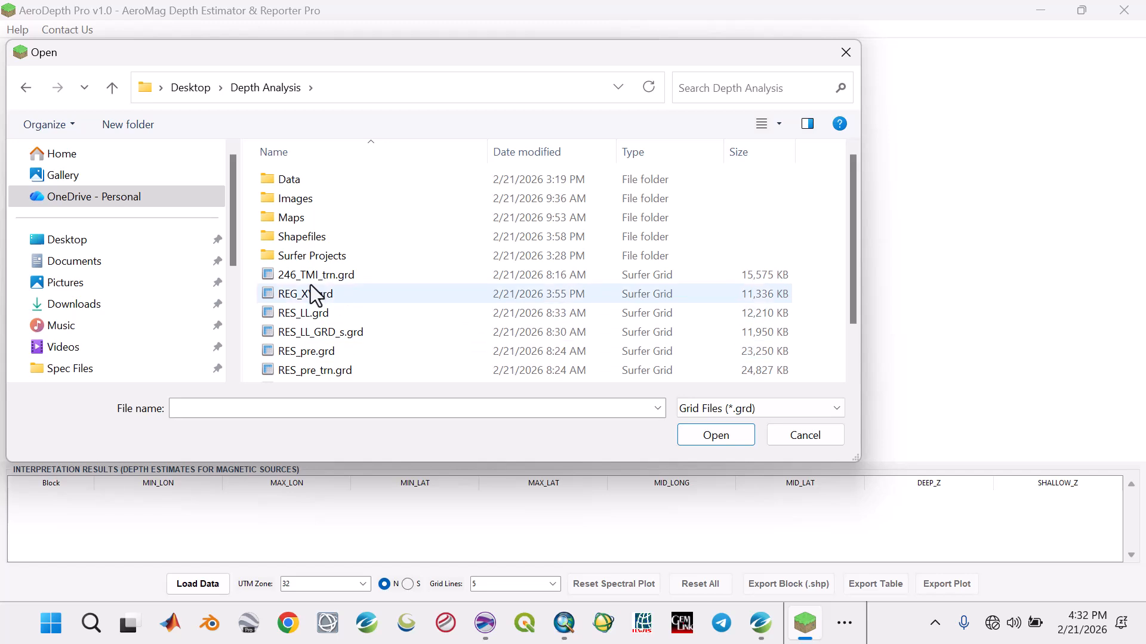
scroll(335, 354, down, 1)
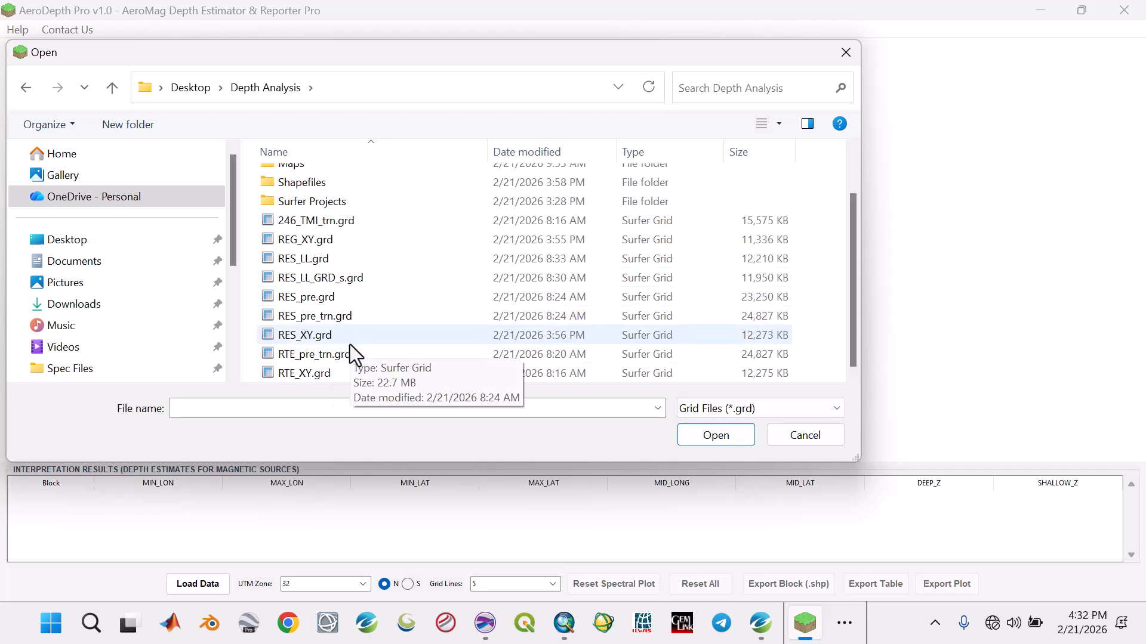
click(308, 337)
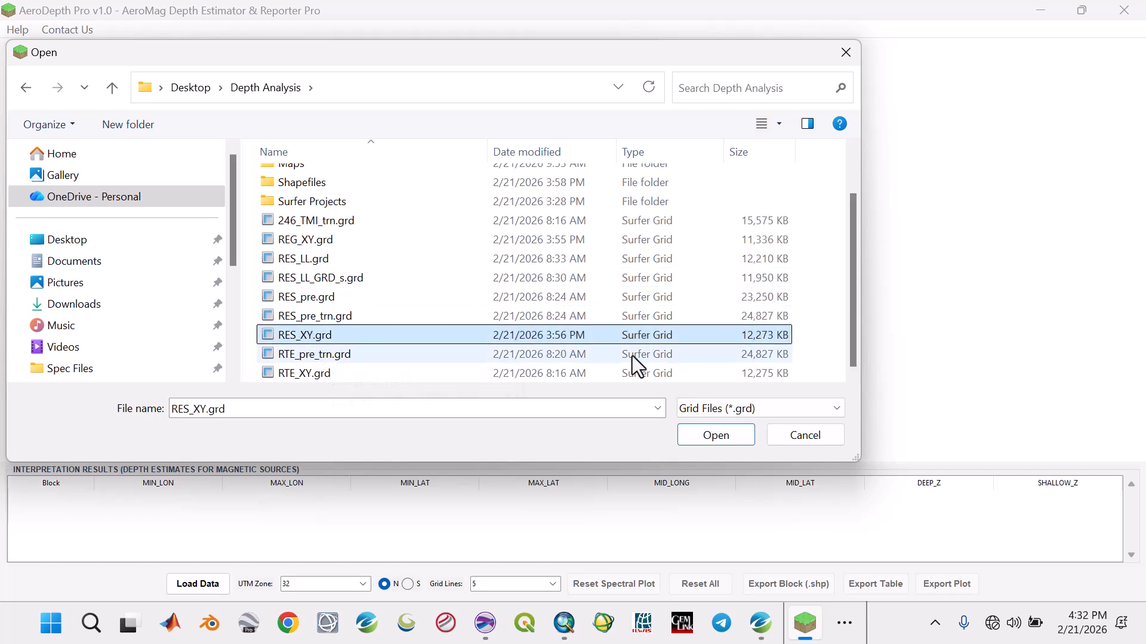
click(716, 435)
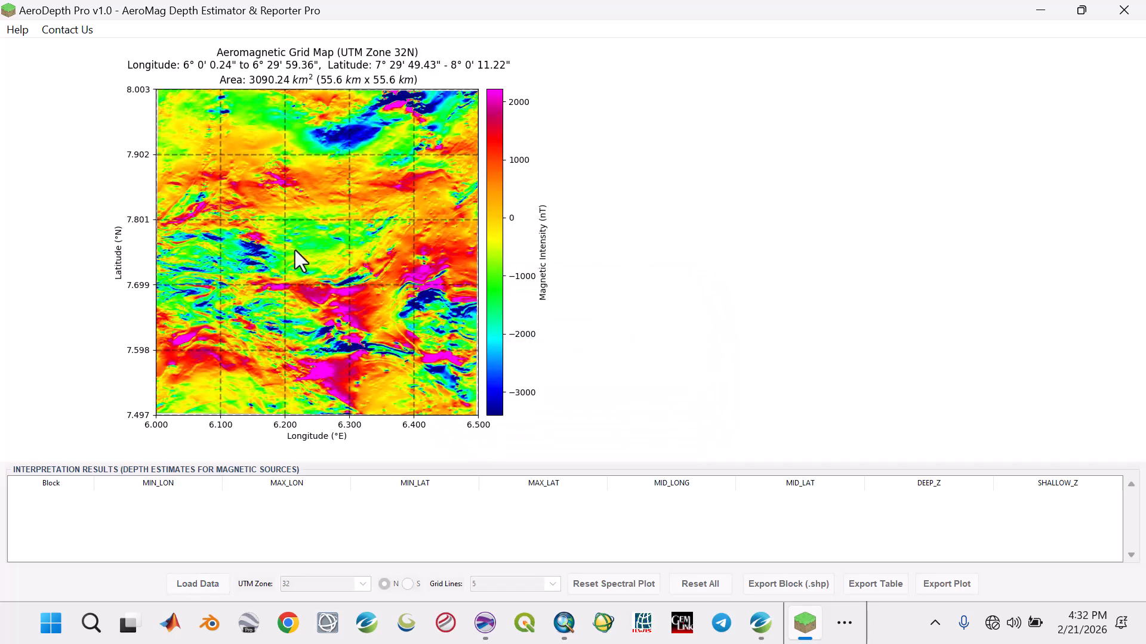
Step: Compare the loaded aeromagnetic map with the RES_XY.grd grid in Oasis montaj, then return to AeroDepth Pro
click(758, 626)
double_click(88, 189)
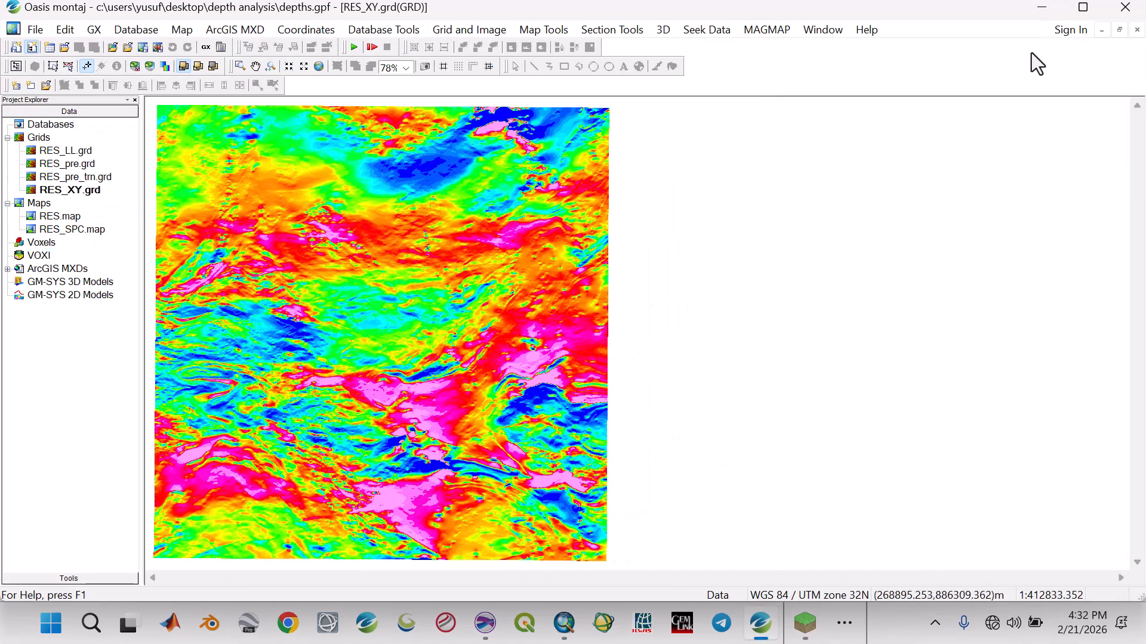
click(1041, 8)
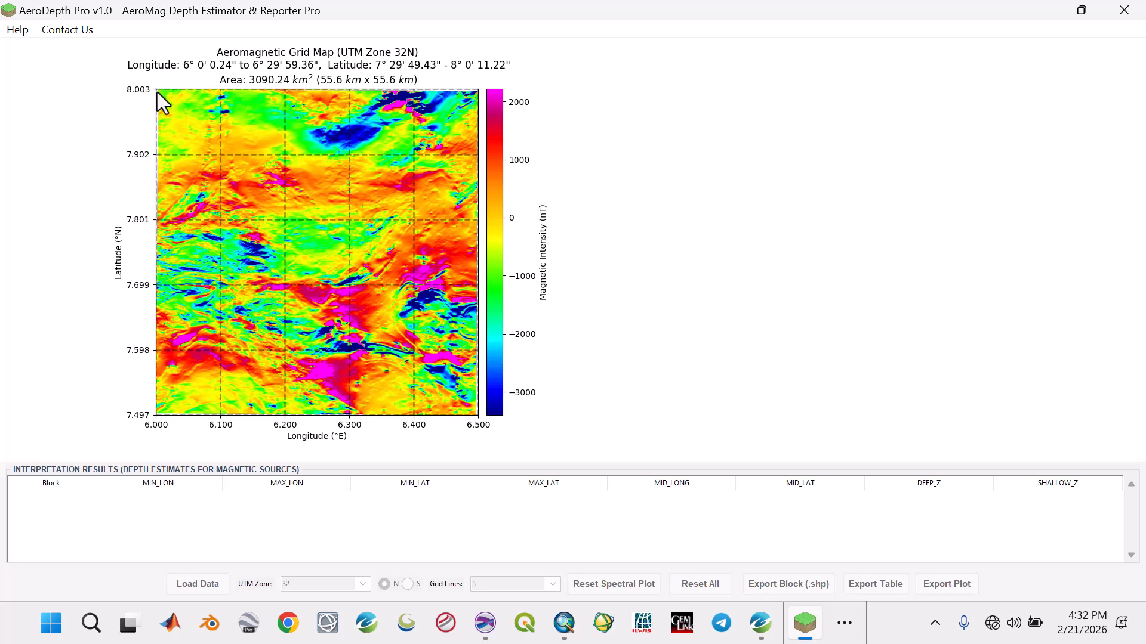
Step: Select the full extent of the aeromagnetic grid map as one block to generate its power spectrum
drag(176, 107, 471, 423)
drag(561, 432, 560, 432)
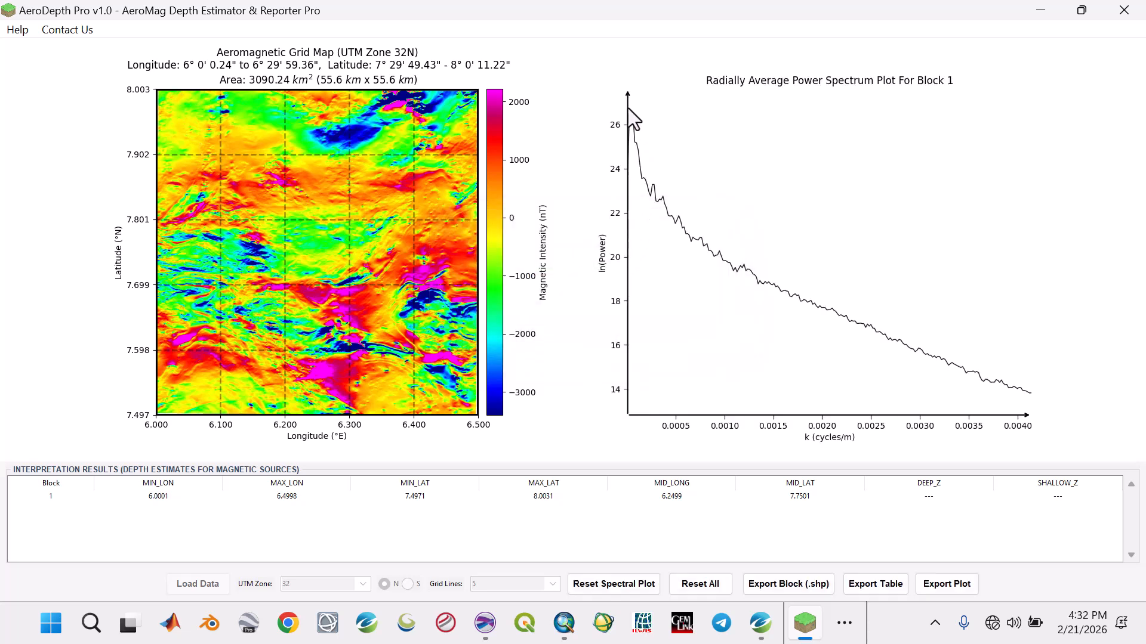
Step: Compare the block's power spectrum with the RES_SPC.map spectrum in Oasis montaj, then return to AeroDepth Pro
mouse_move(762, 625)
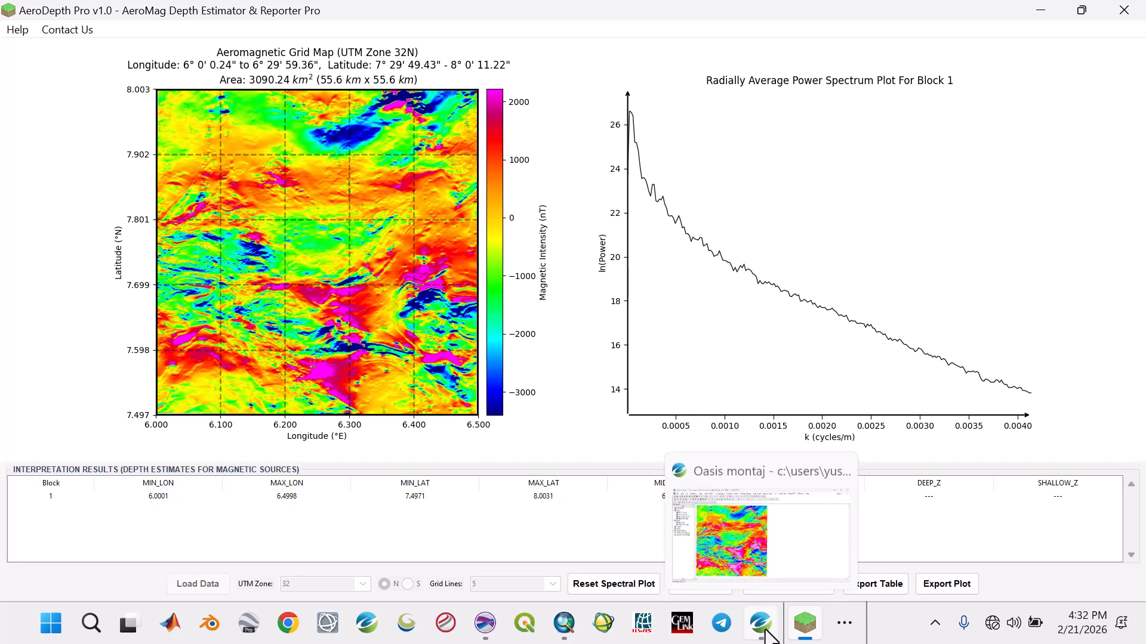
click(751, 549)
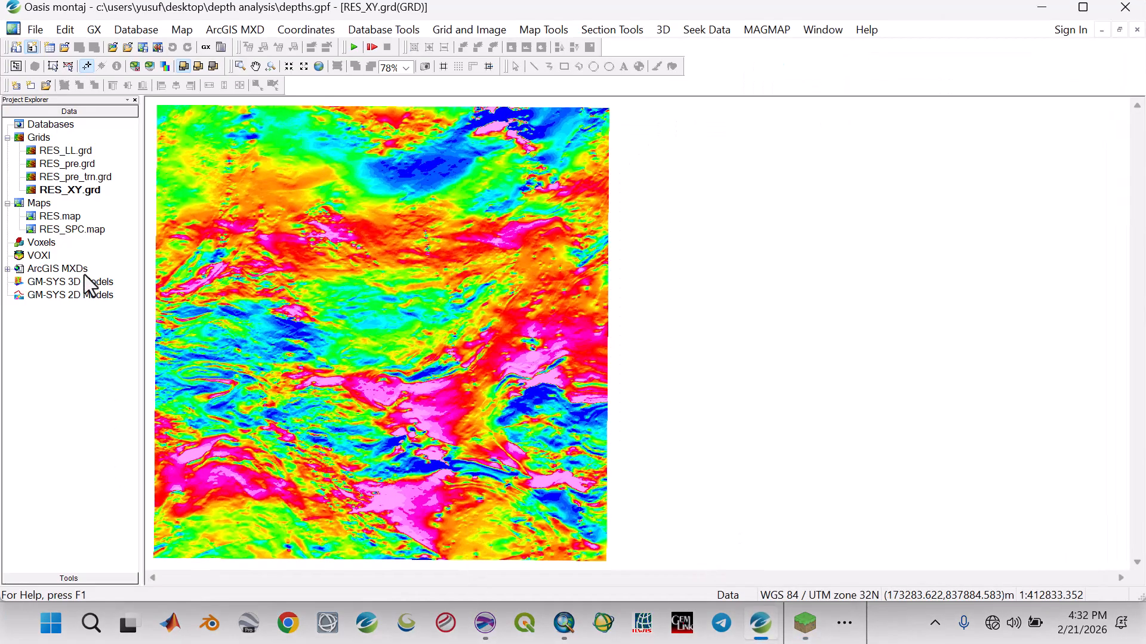
double_click(66, 230)
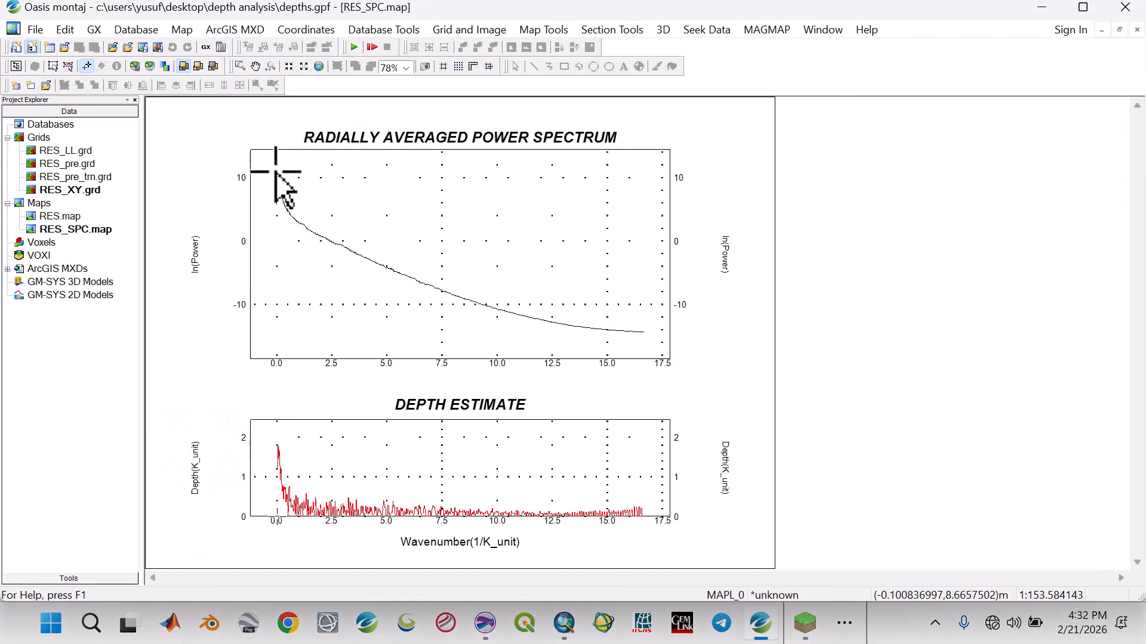
click(1043, 7)
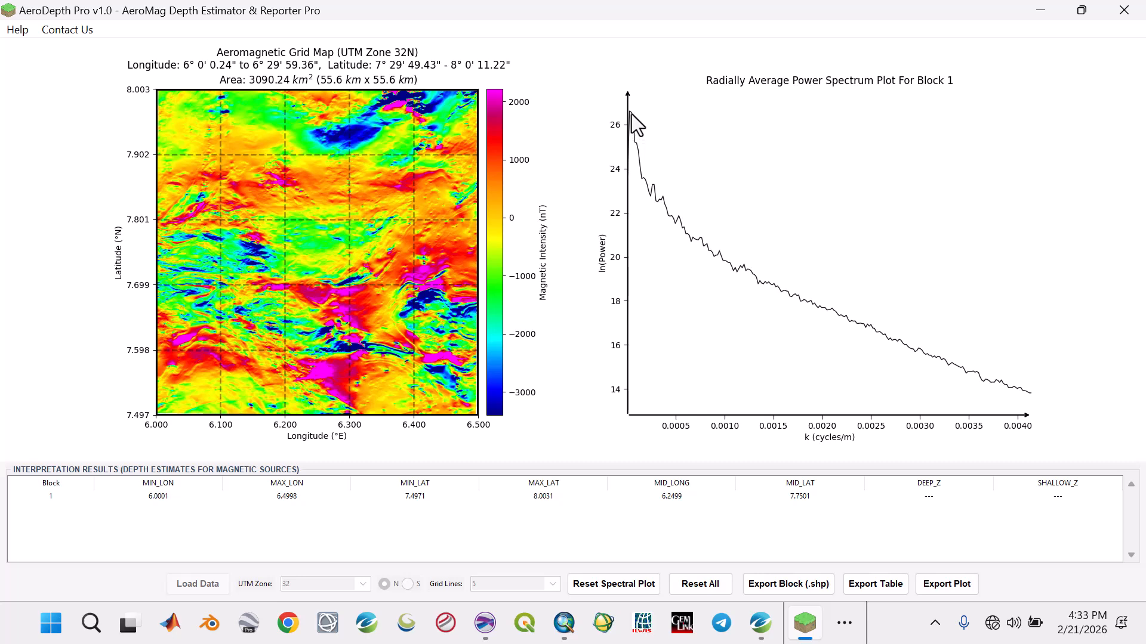
Step: Fit the deeper-sources line from the spectrum's peak to about k = 0.0002 cycles/m and check it against the Oasis montaj depth estimate
click(644, 188)
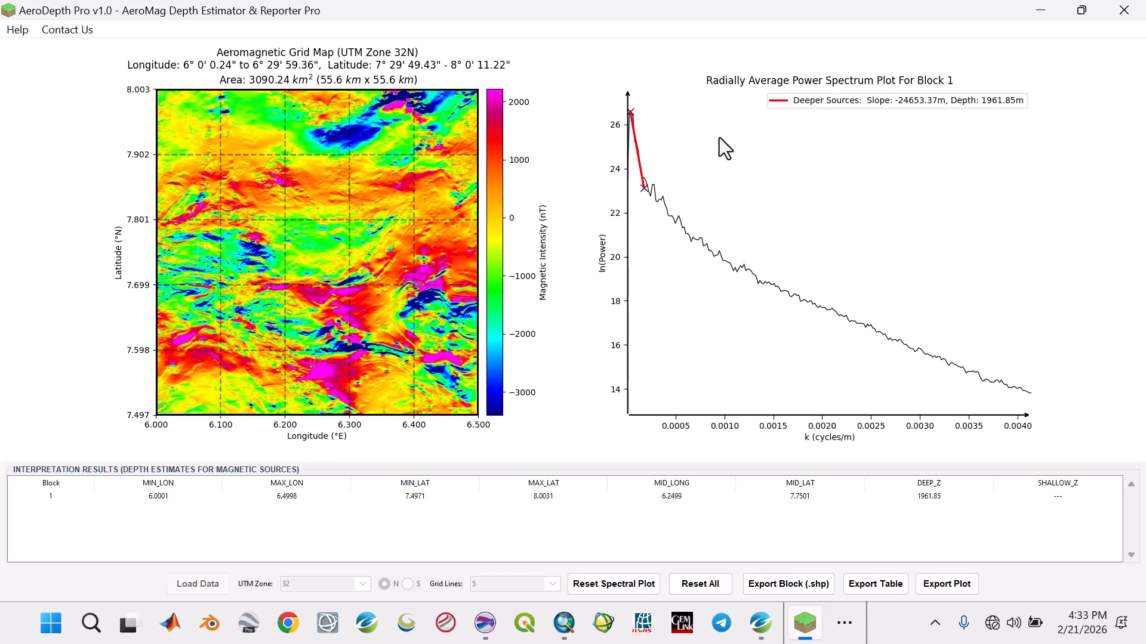
click(756, 628)
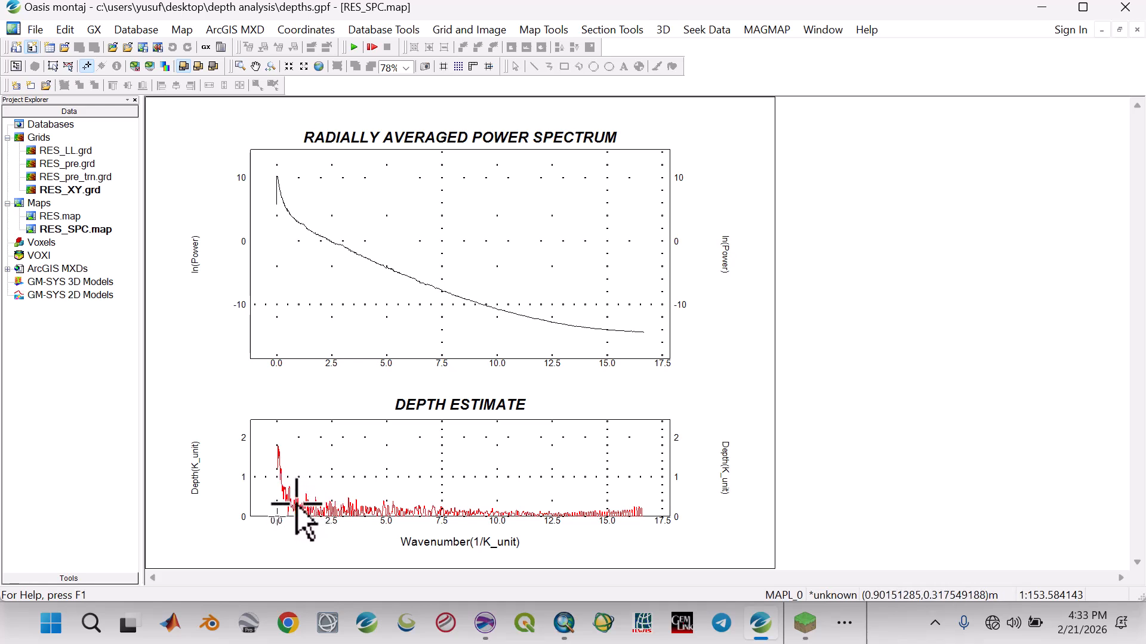
click(1053, 12)
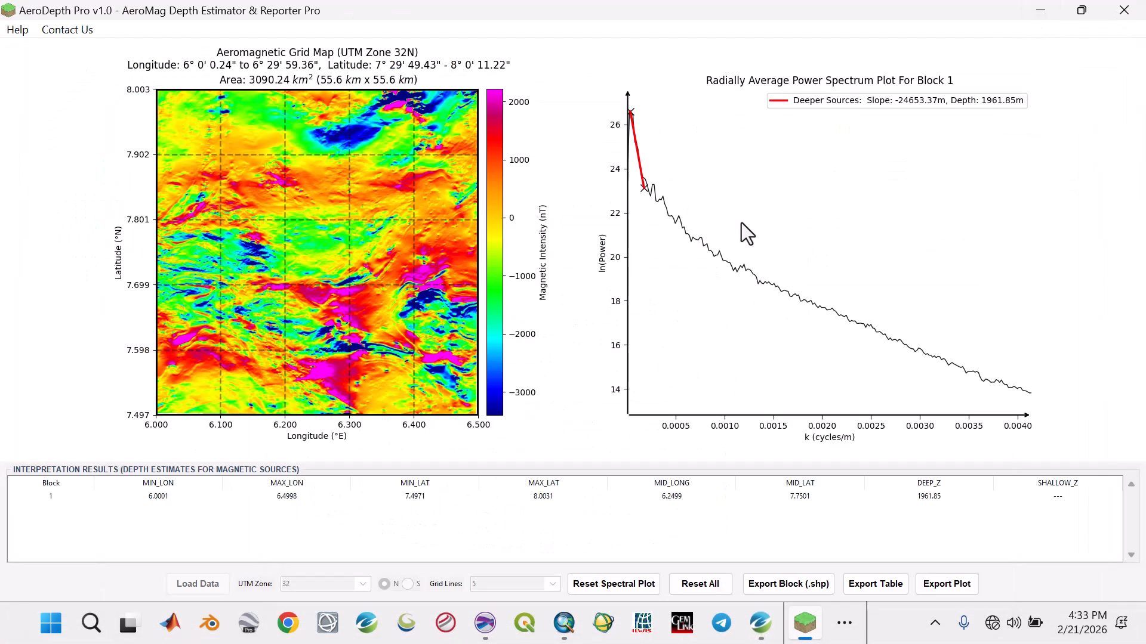
Step: Fit the shallow-sources line on the spectrum between about k = 0.0004 and 0.0013 cycles/m
click(677, 222)
click(754, 279)
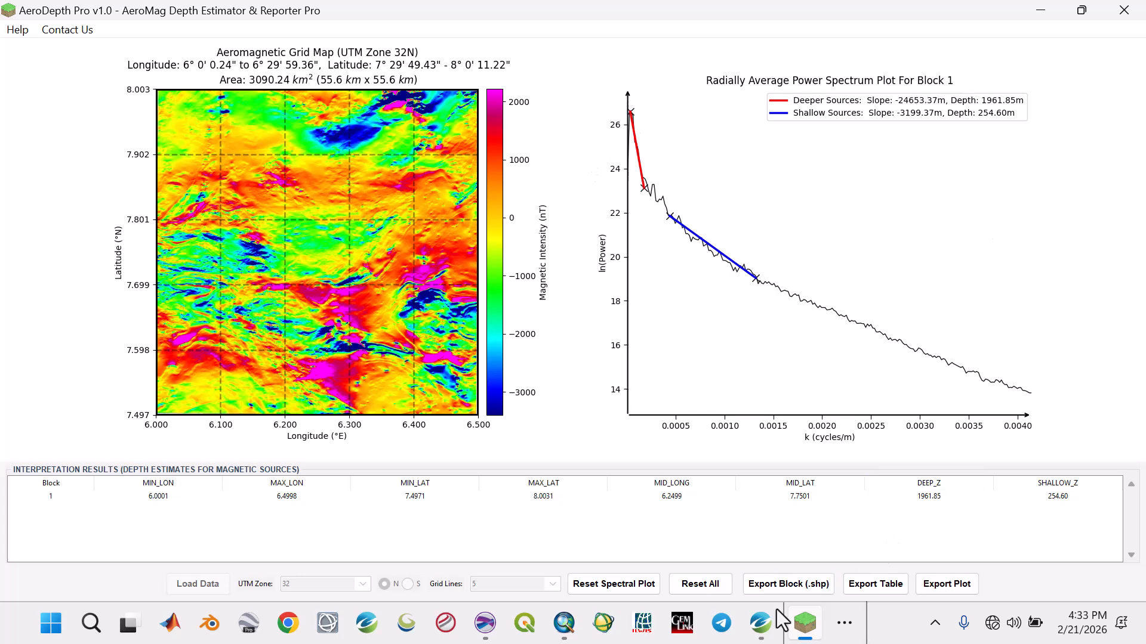
Step: Compare the deep and shallow depth results with the depth estimate plot of RES_SPC.map in Oasis montaj
click(764, 623)
click(767, 623)
click(761, 623)
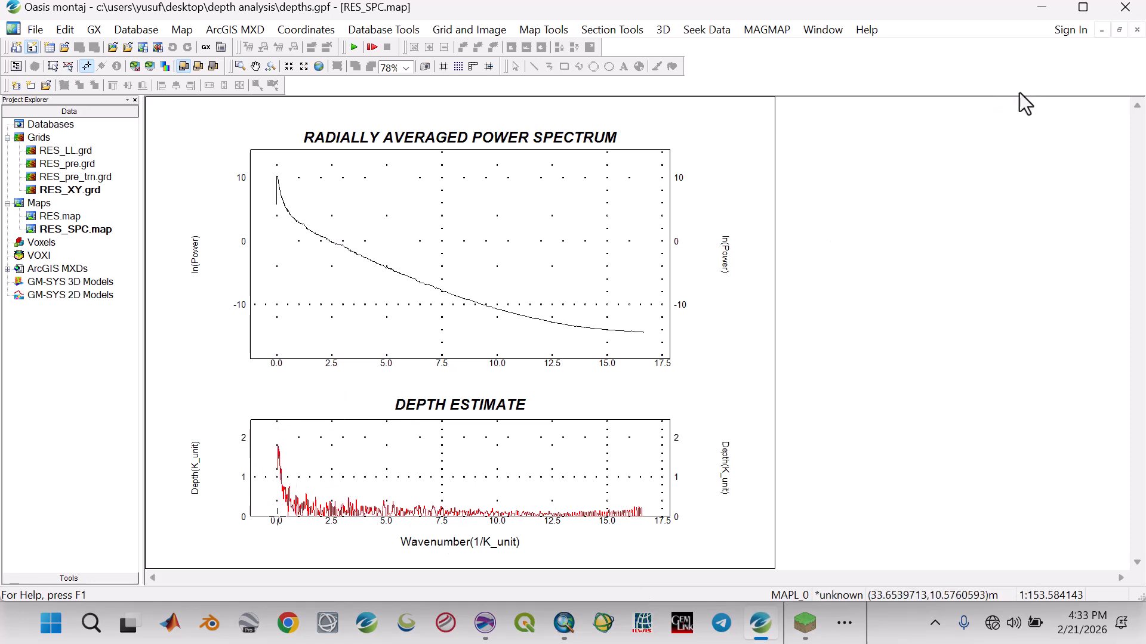
click(1040, 9)
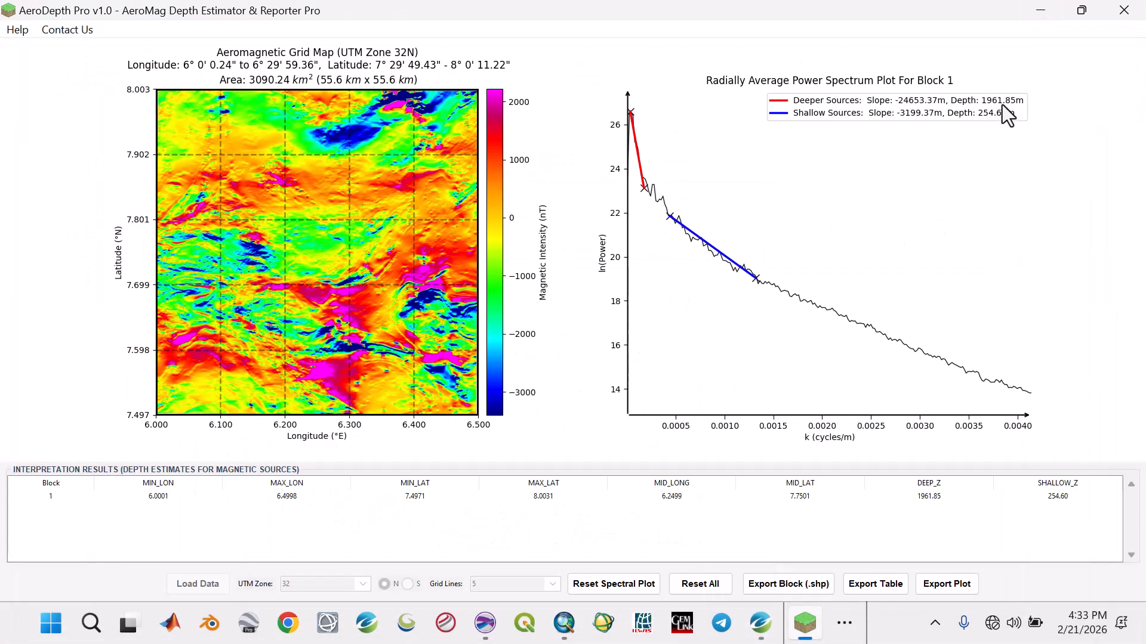
click(768, 641)
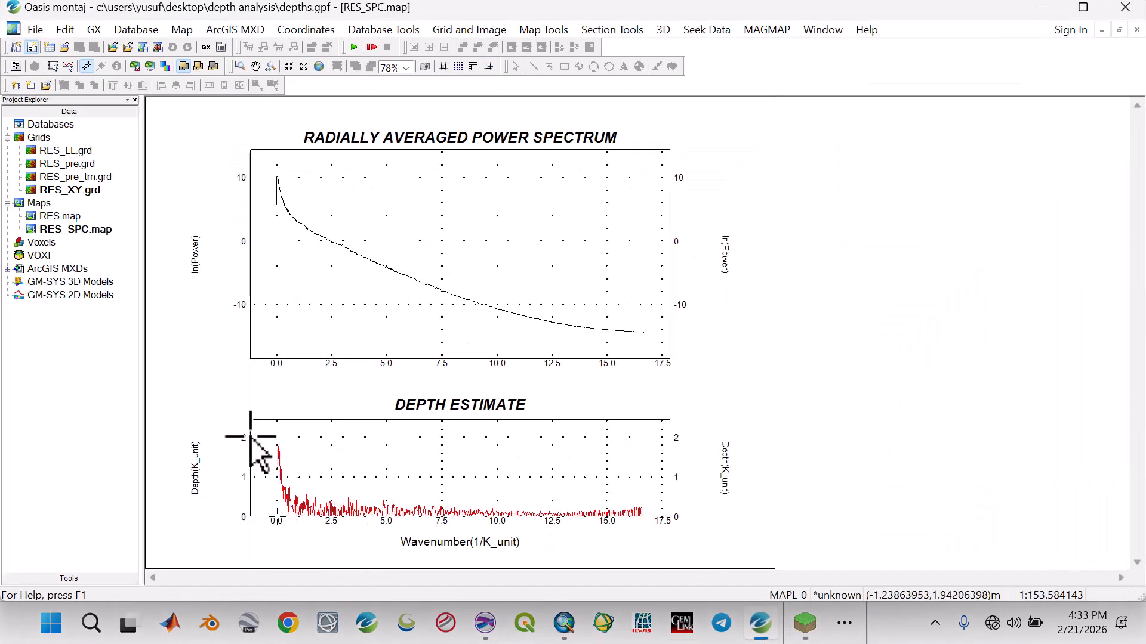
click(1039, 6)
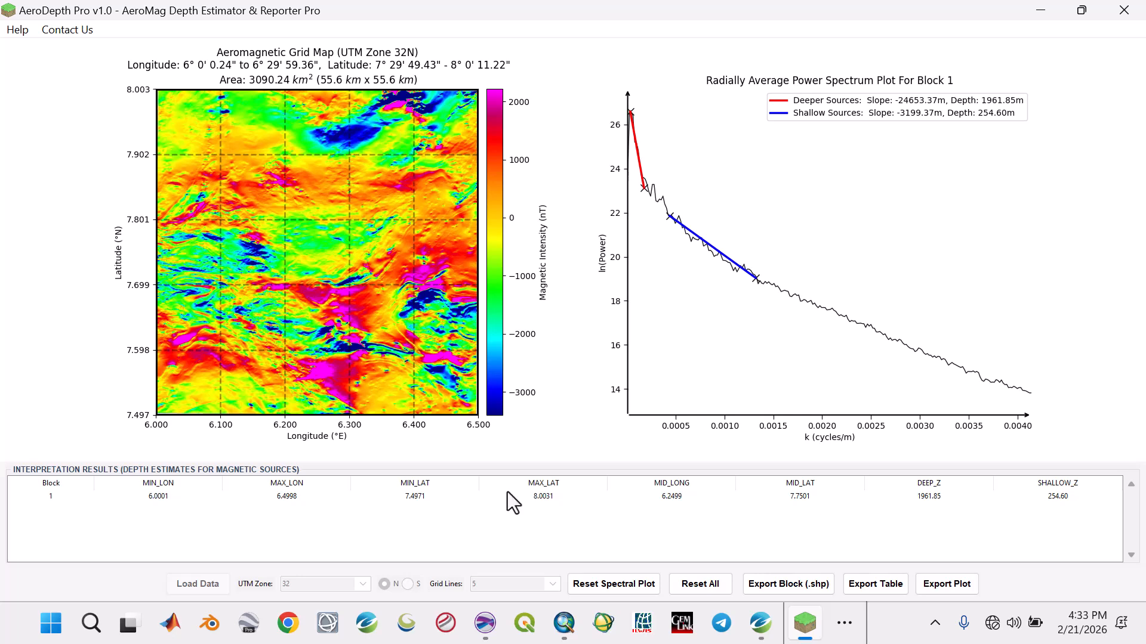
Step: Export the full-area block as a shapefile named Study_Area in the Desktop folder Testing/Shapefiles
click(814, 593)
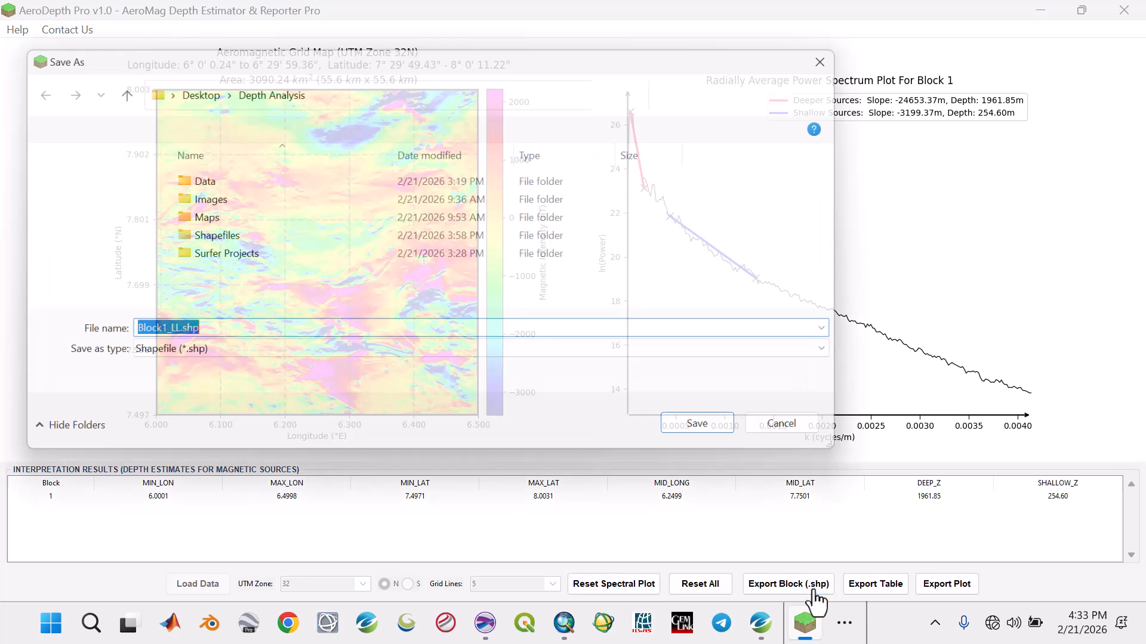
click(73, 239)
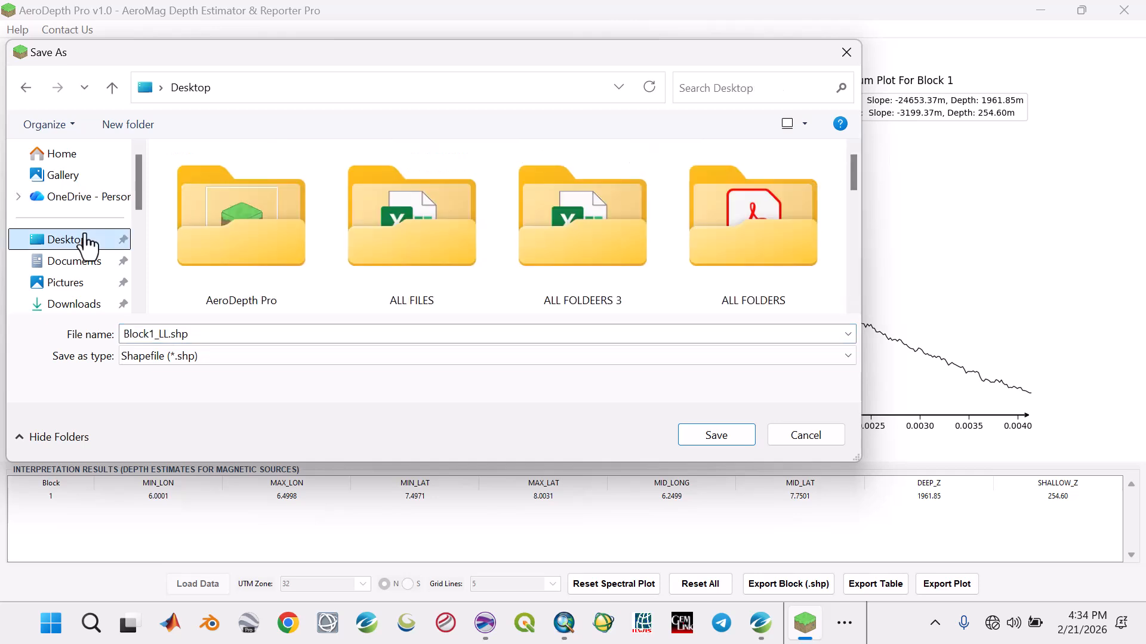
scroll(496, 245, down, 3)
scroll(495, 252, down, 3)
double_click(252, 243)
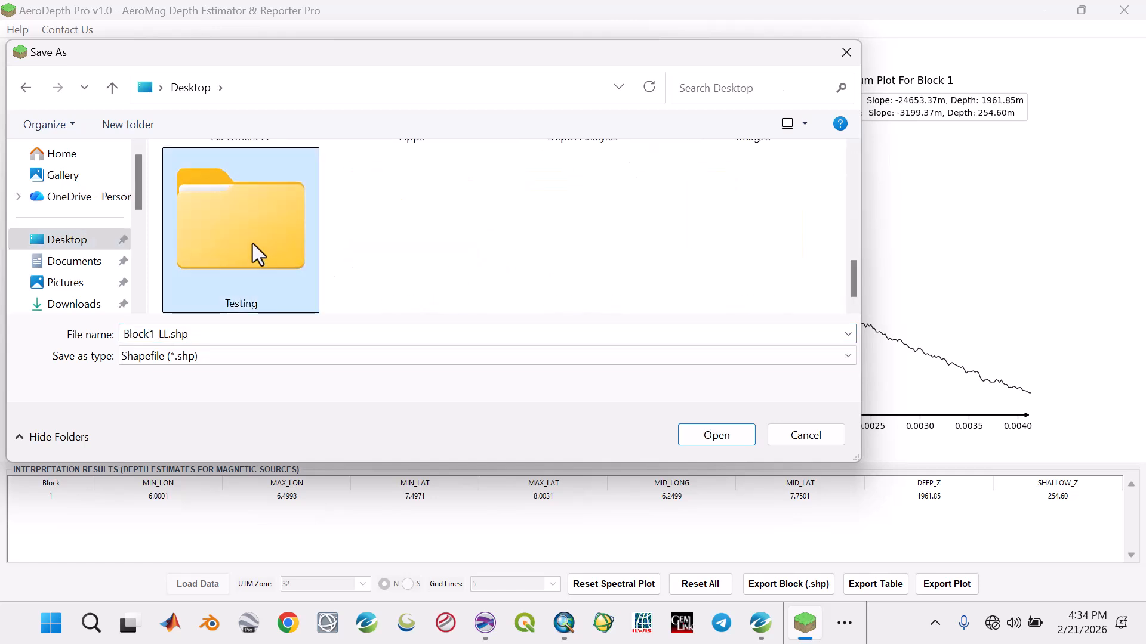
click(220, 215)
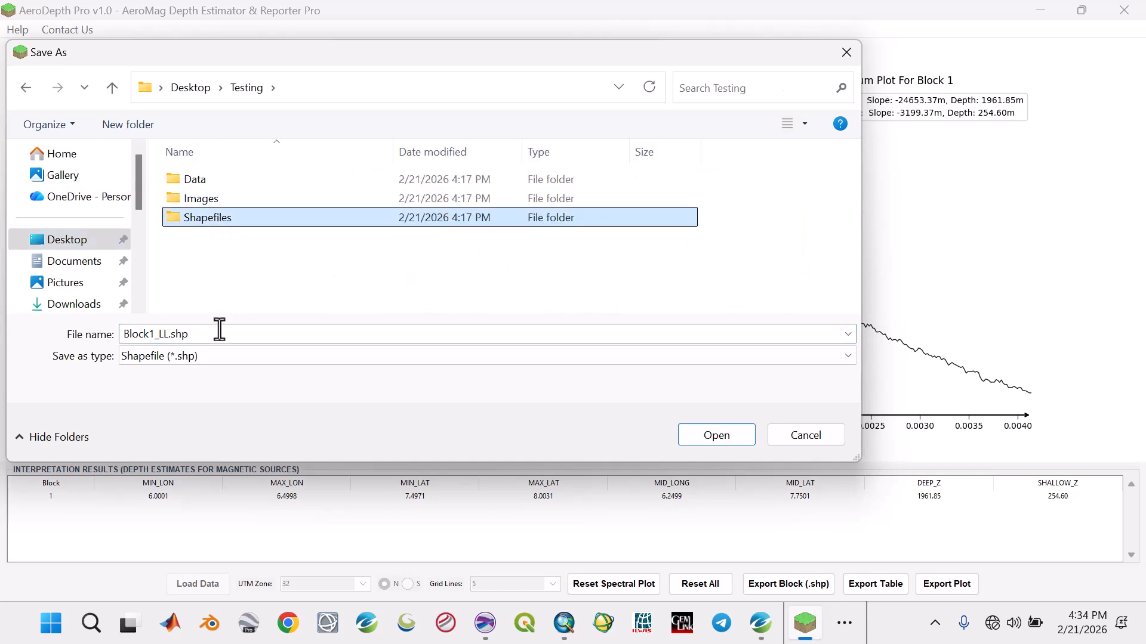
double_click(226, 220)
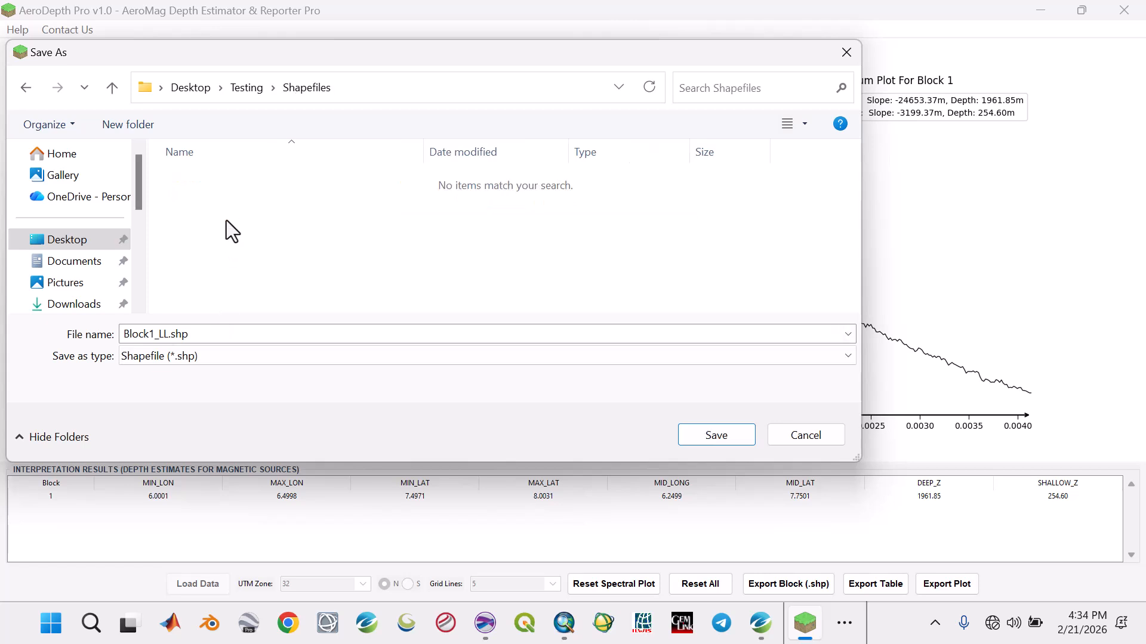
double_click(202, 334)
text(Study_Area)
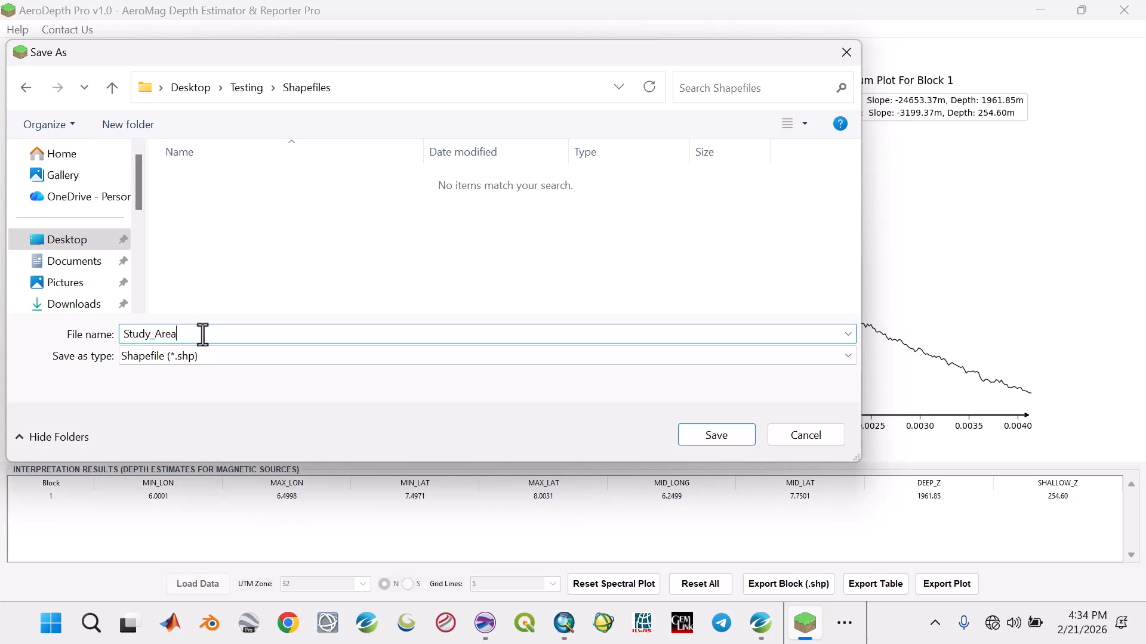
click(686, 439)
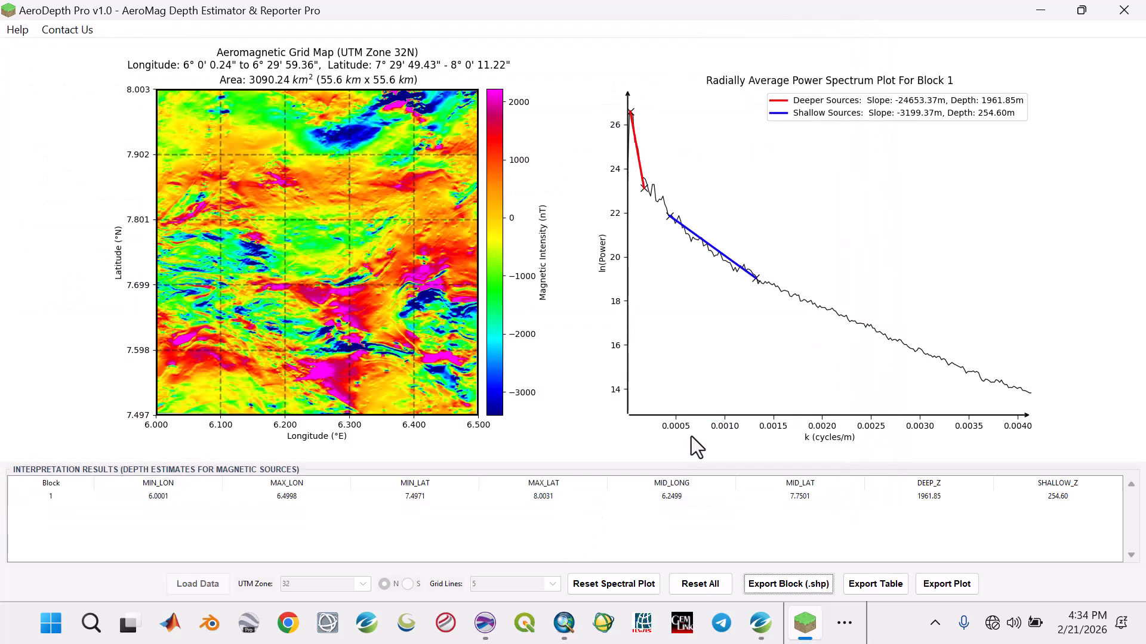
click(705, 376)
Step: Reset all results, outline a block over 6.000–6.200°E and 7.801–8.003°N, and export it as Block1_LL.shp
click(694, 591)
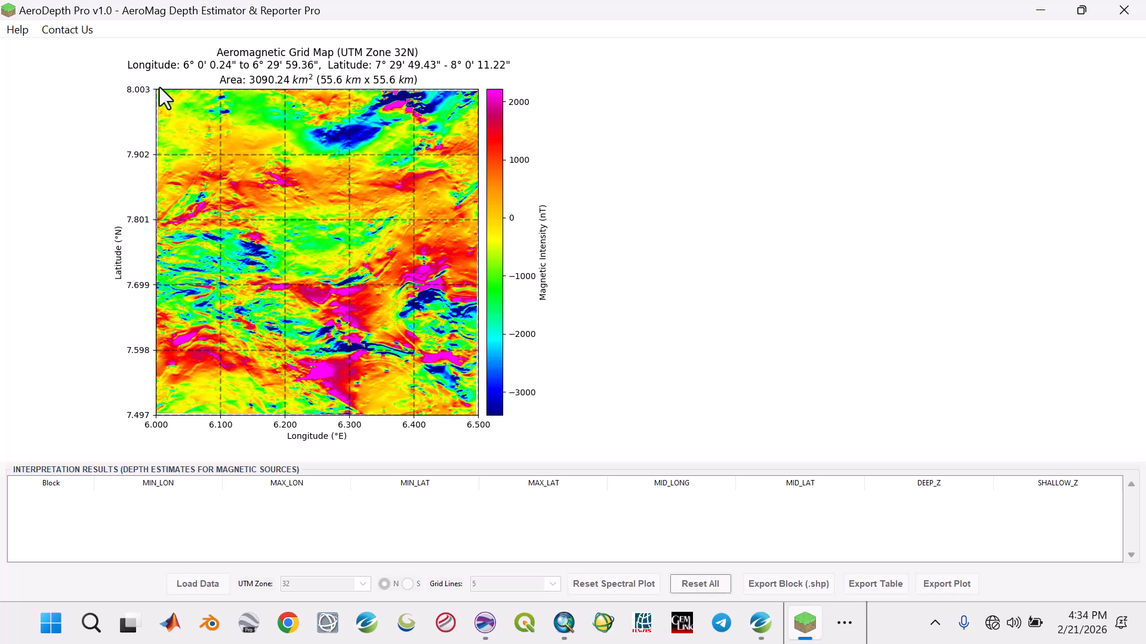
drag(159, 93, 284, 221)
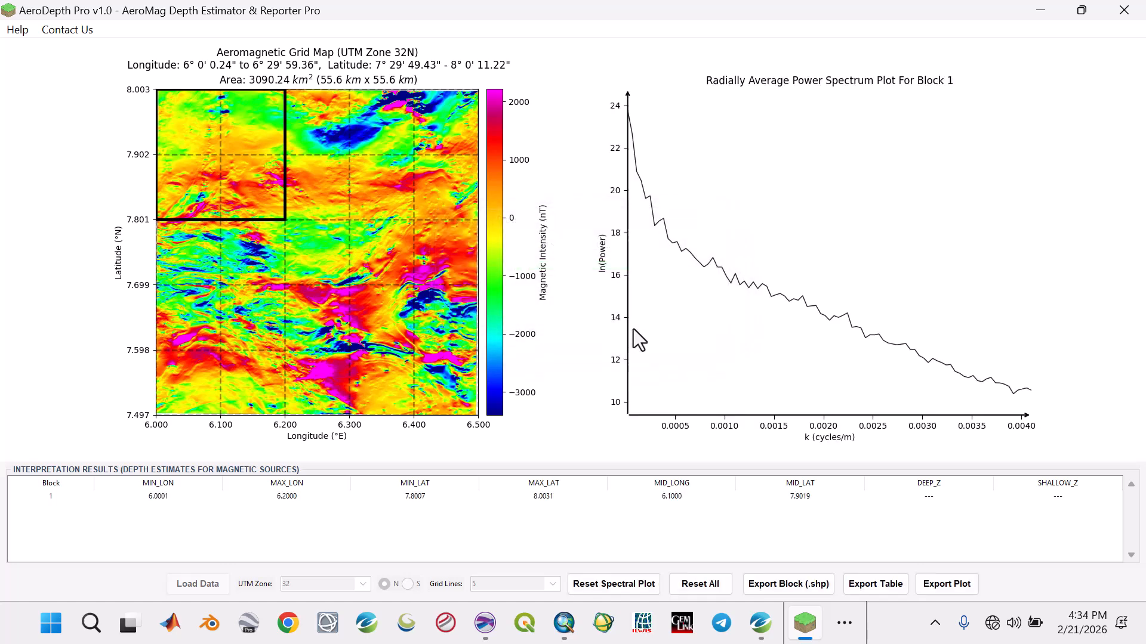
click(787, 582)
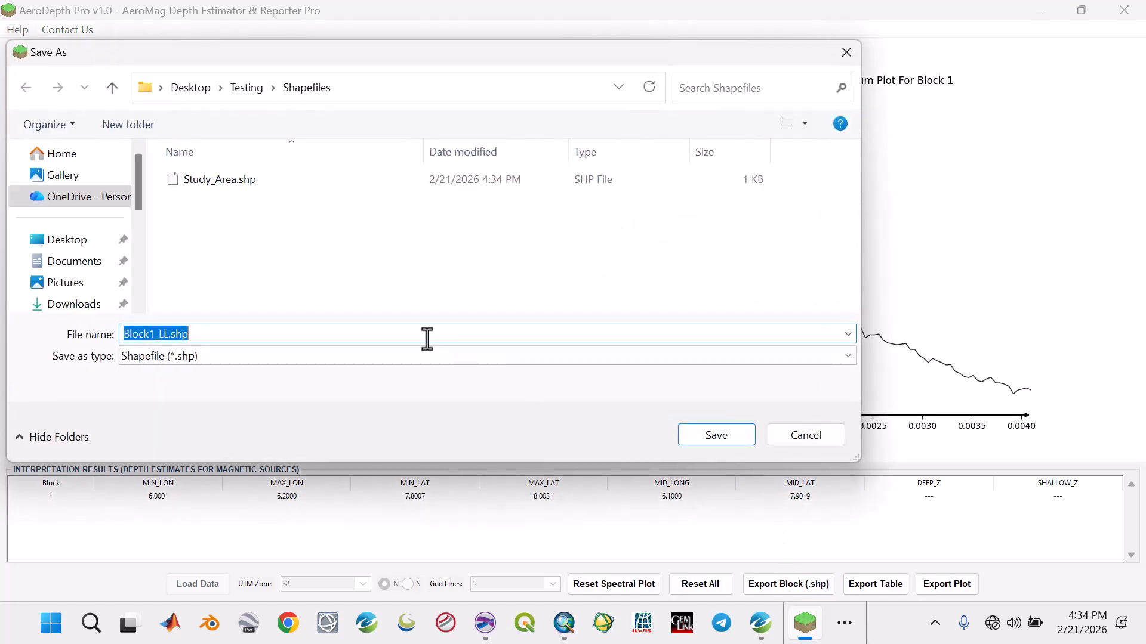
click(708, 436)
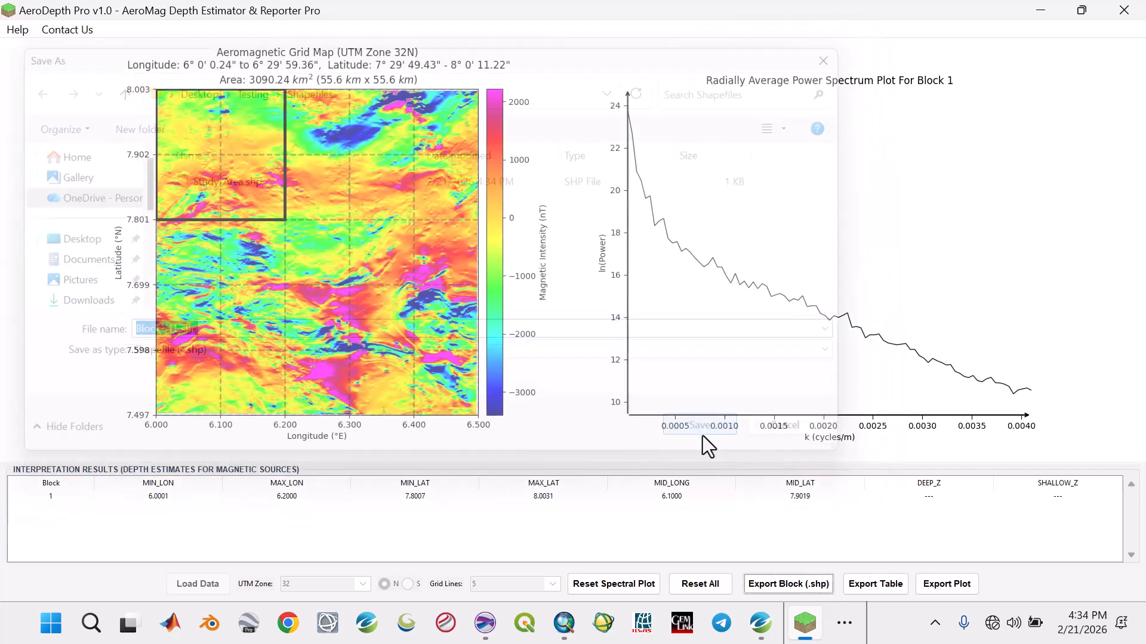
click(698, 376)
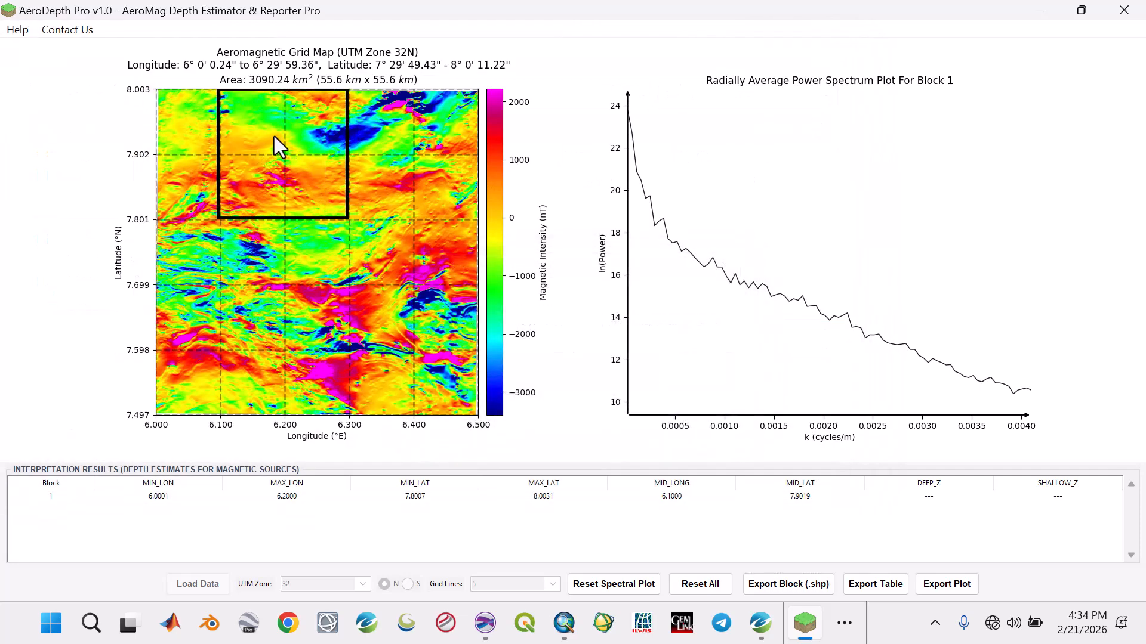
Step: Shift the block east to 6.100–6.300°E along the northern edge and export it as Block2_LL.shp
click(309, 267)
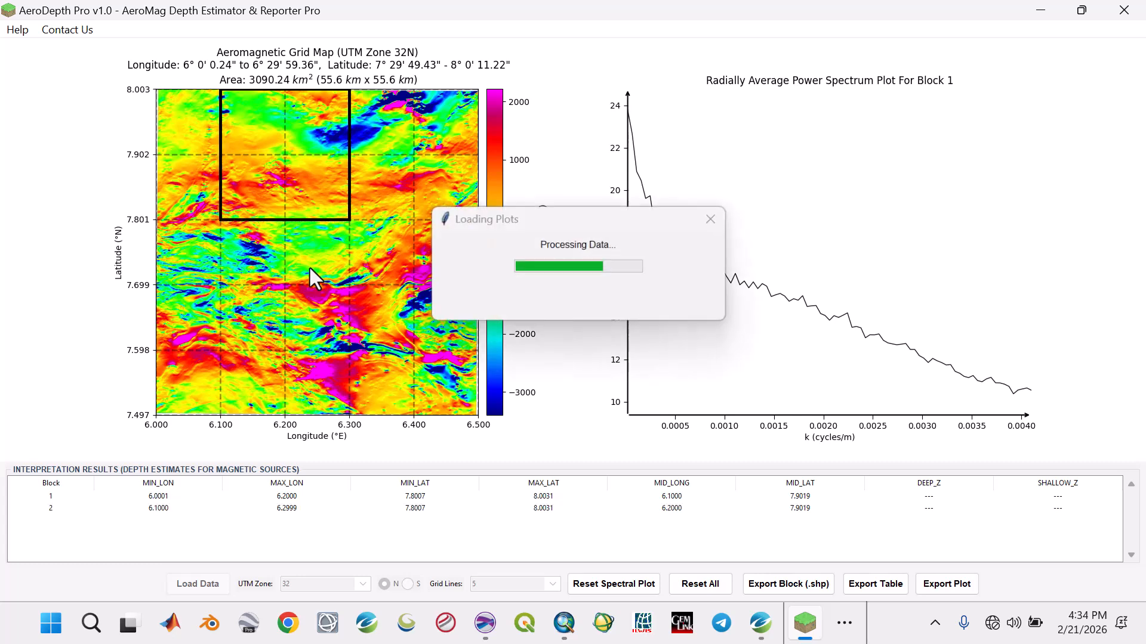
click(794, 588)
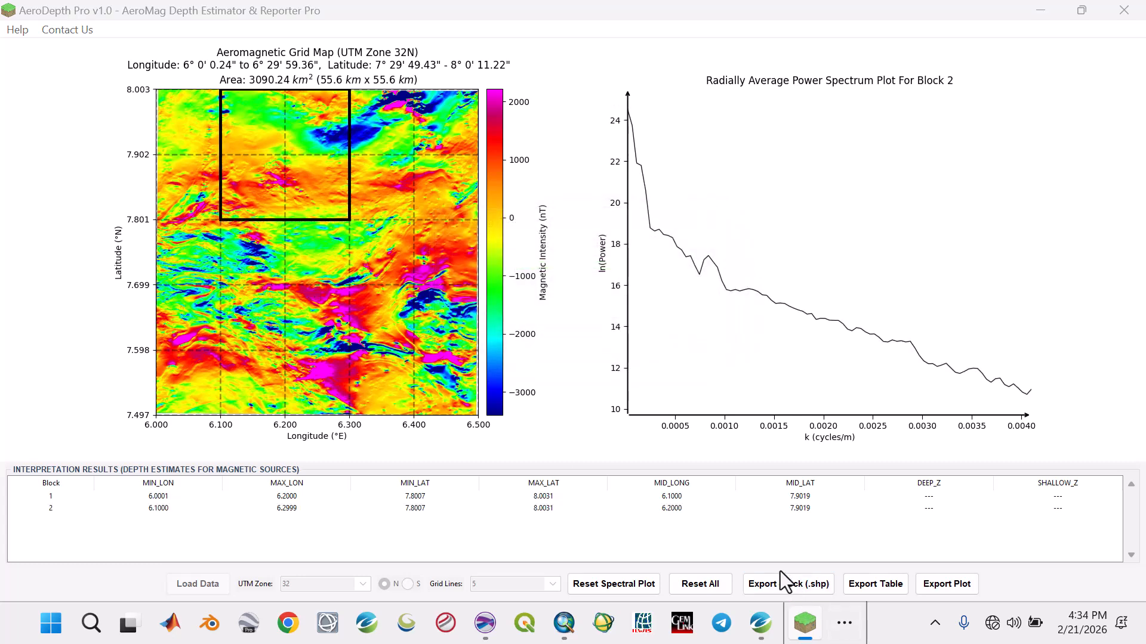
click(700, 442)
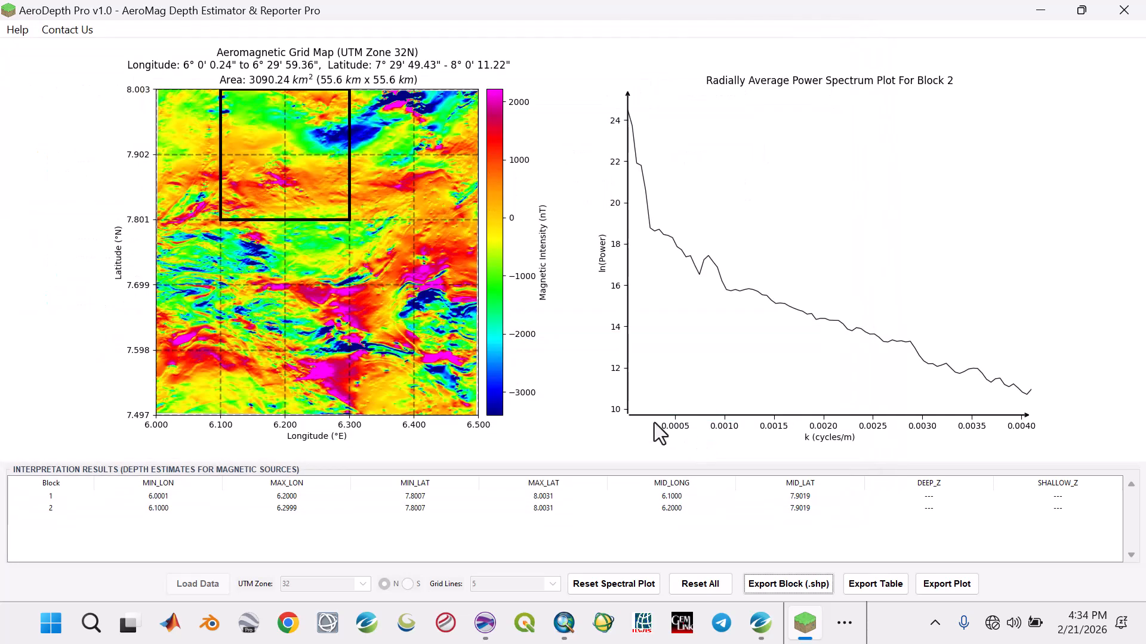
click(680, 374)
Step: Shift the block east to 6.200–6.400°E along the northern edge and export it as Block3_LL.shp
drag(346, 183, 323, 158)
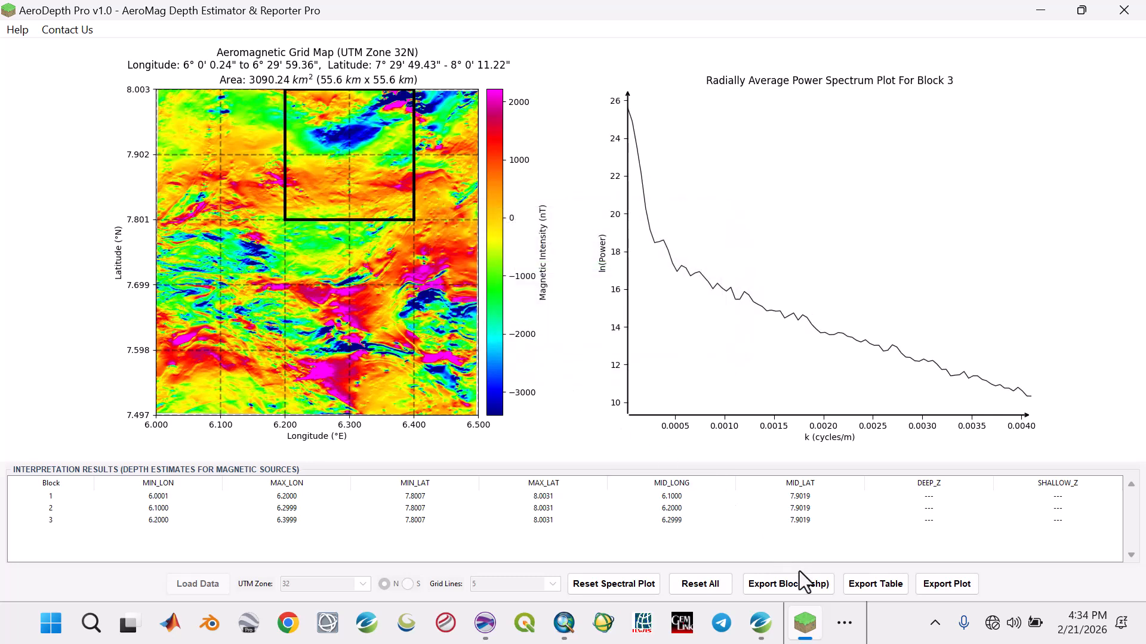
click(793, 587)
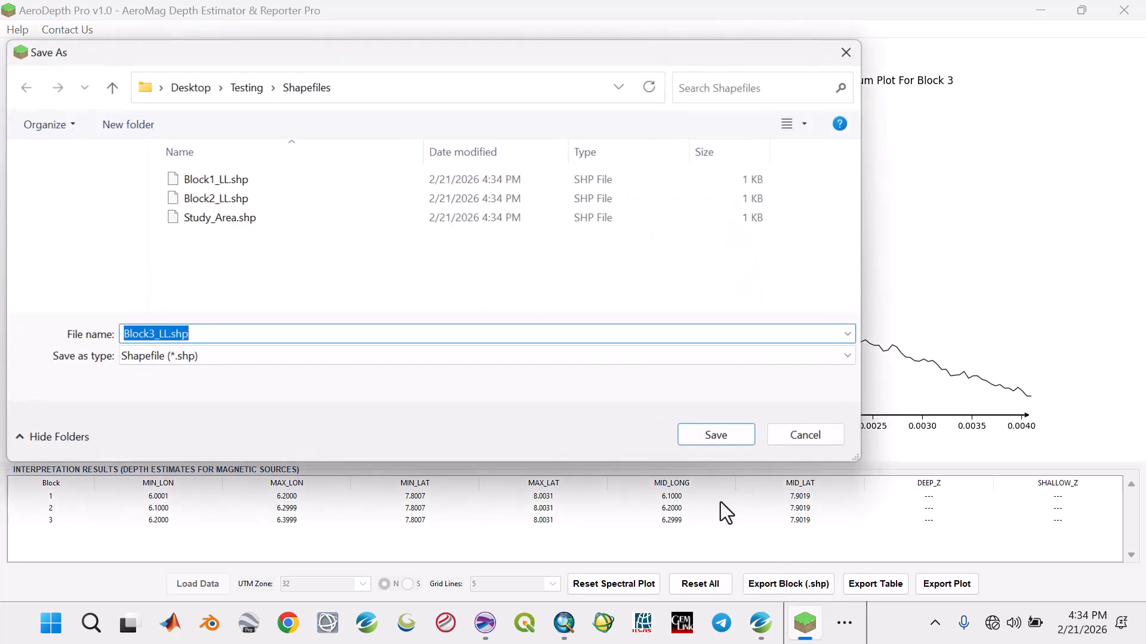
click(726, 438)
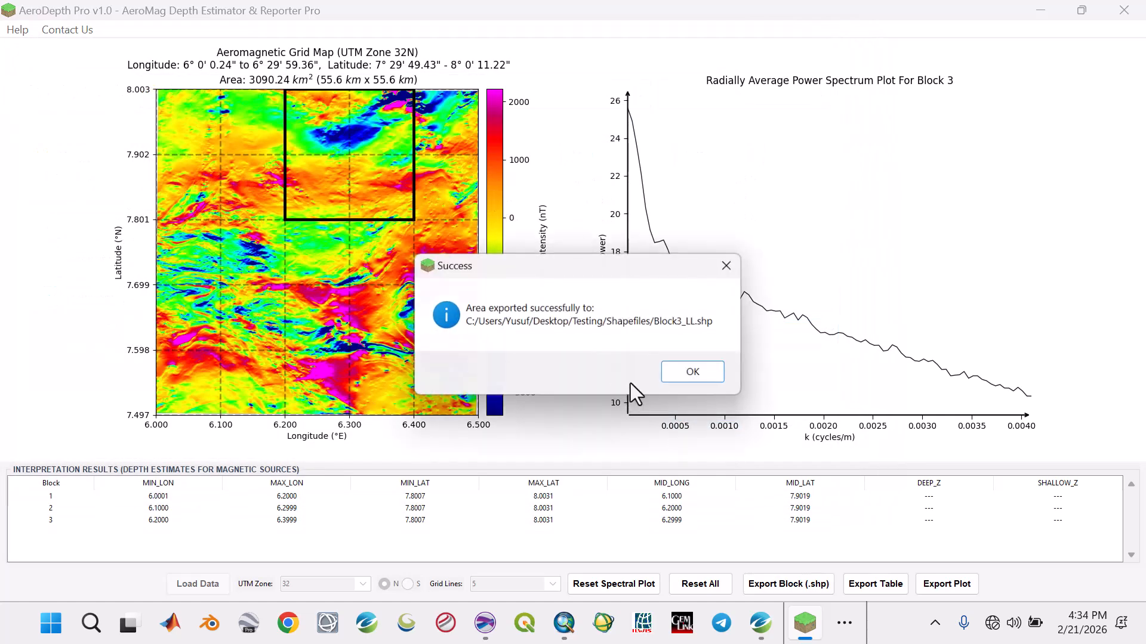
click(685, 375)
Step: Move the block to the map's northeast corner, 6.300–6.500°E, and export it as Block4_LL.shp
mouse_move(421, 174)
mouse_down()
mouse_move(363, 170)
mouse_move(408, 164)
mouse_up()
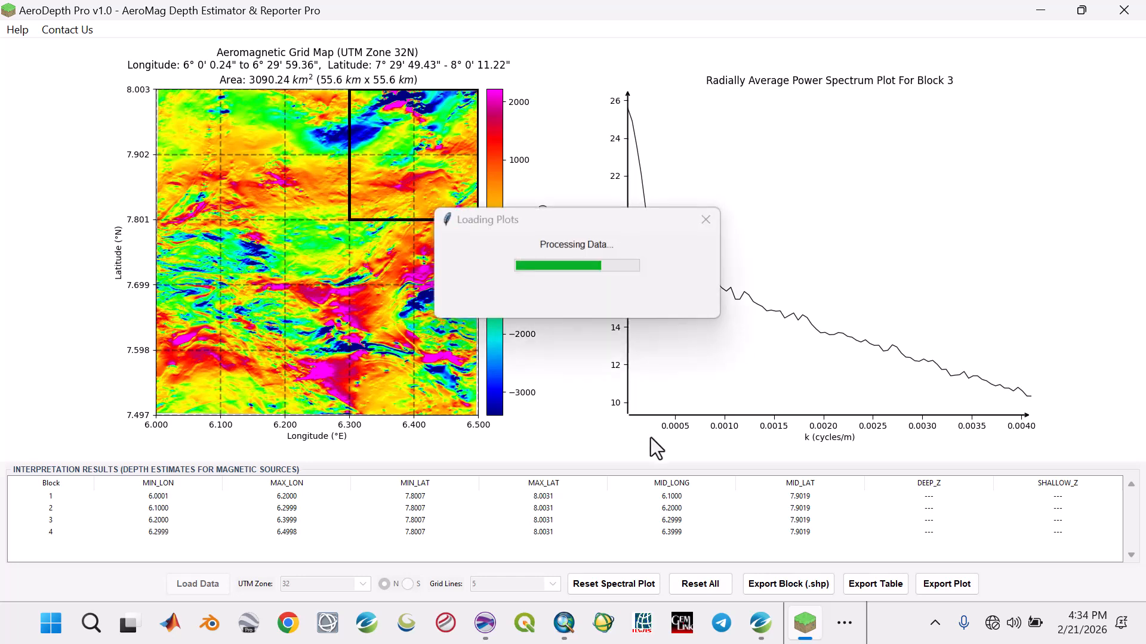
click(777, 579)
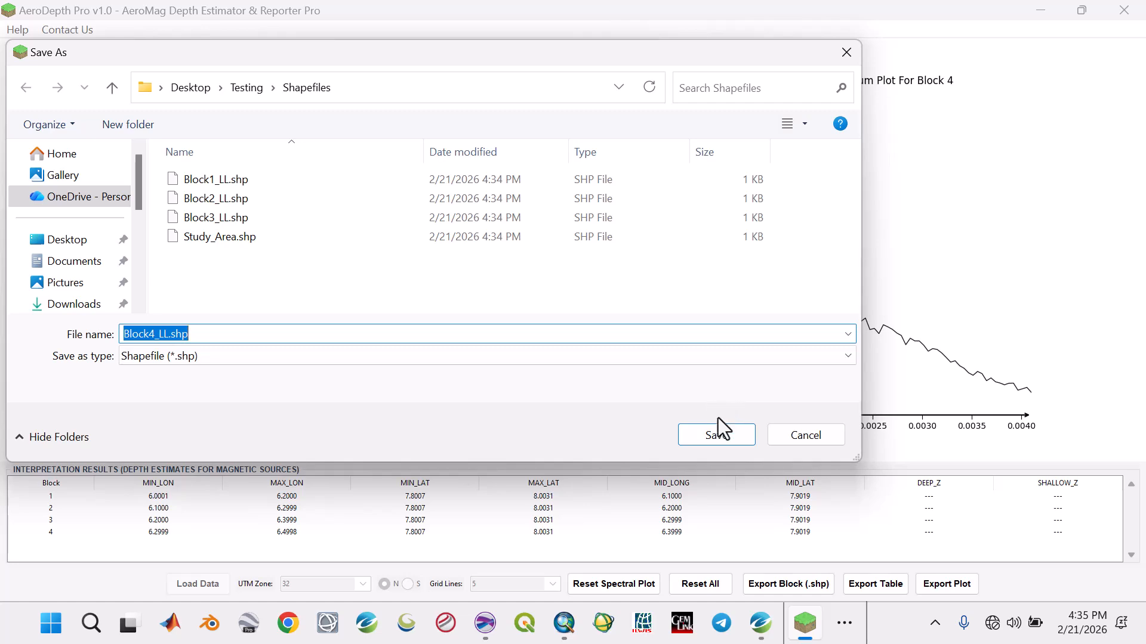
click(718, 434)
click(697, 373)
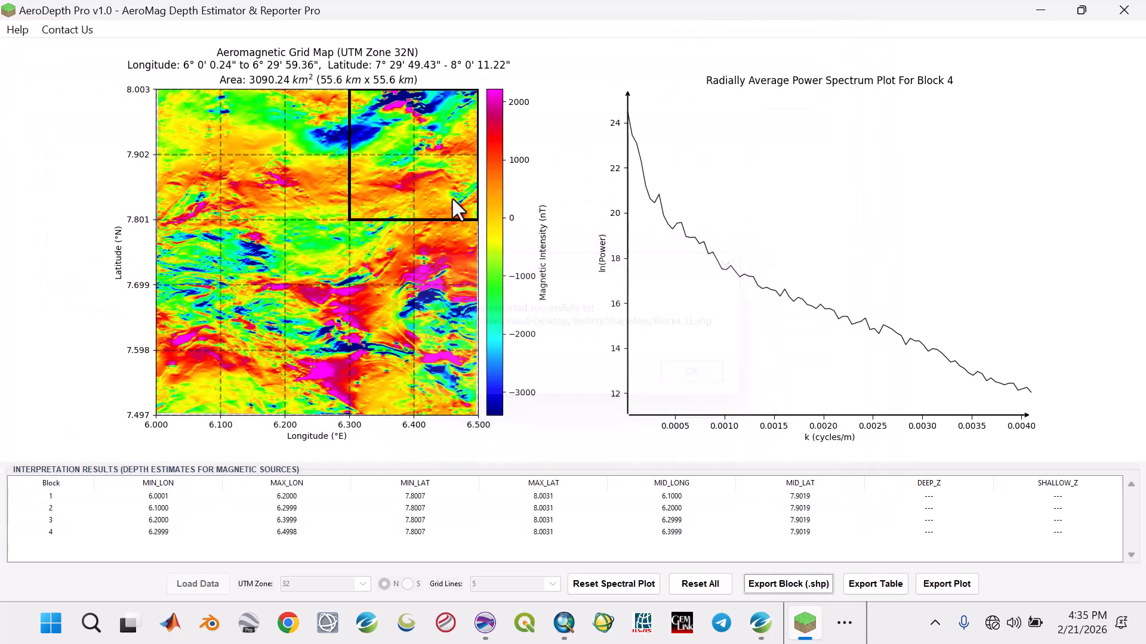
Step: Move the block to 6.000–6.200°E and 7.699–7.902°N at the map's western edge and export it as Block5_LL.shp
drag(446, 147, 239, 210)
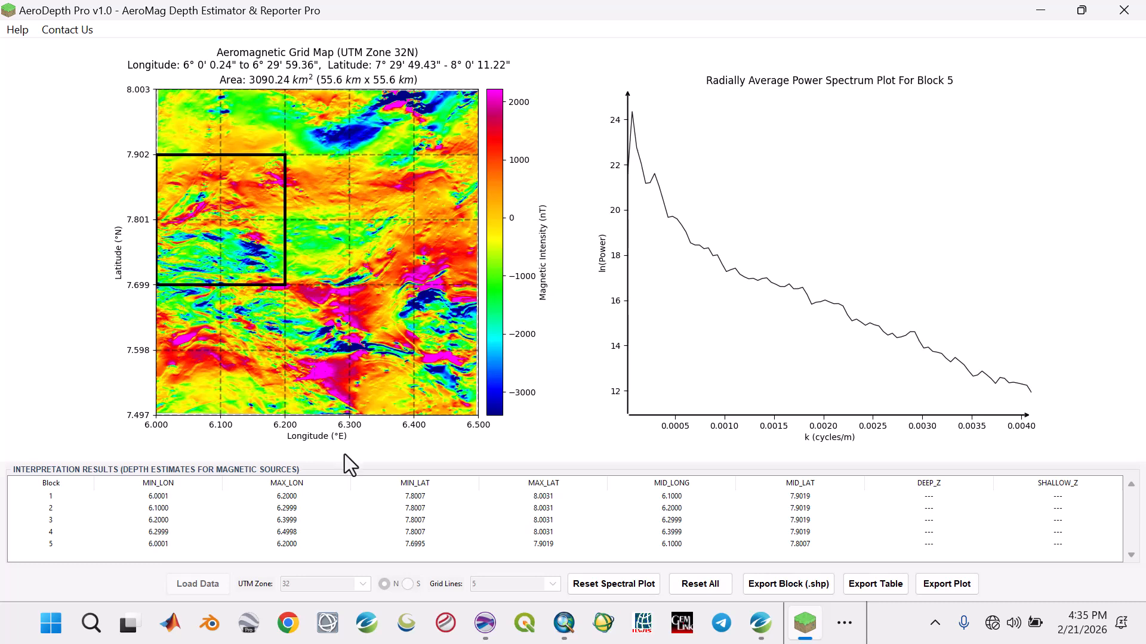
click(789, 587)
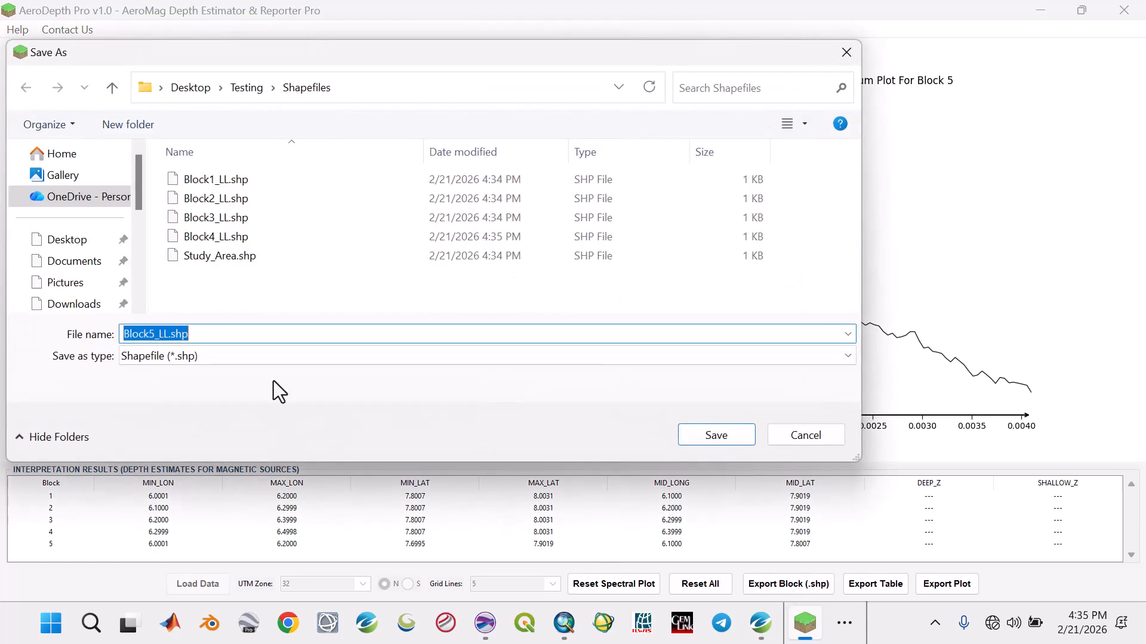
click(724, 432)
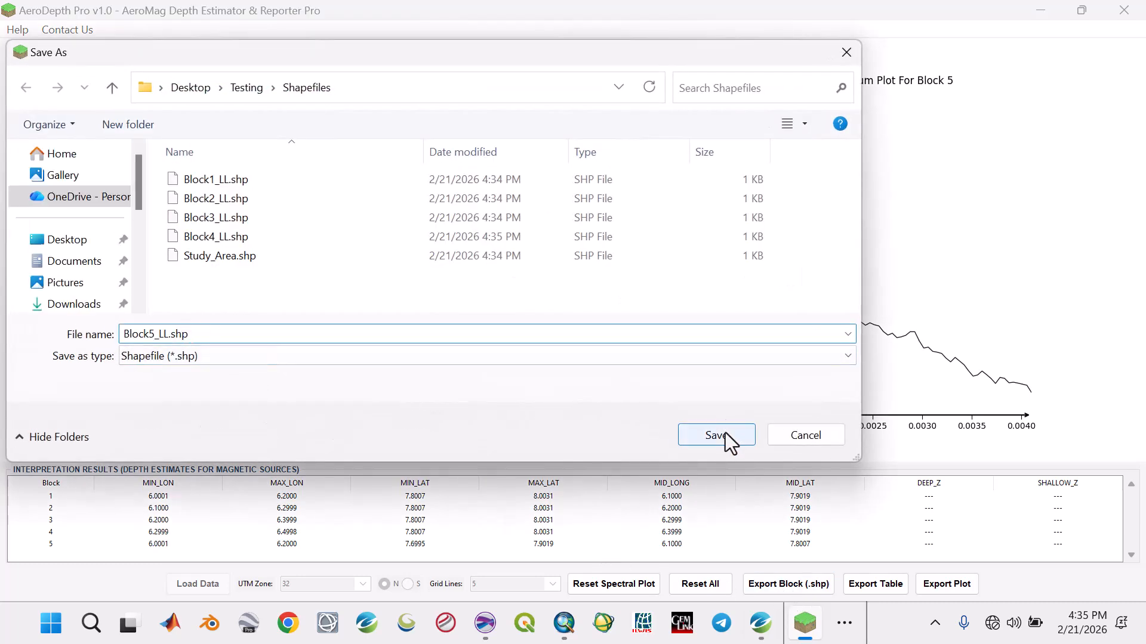
click(686, 382)
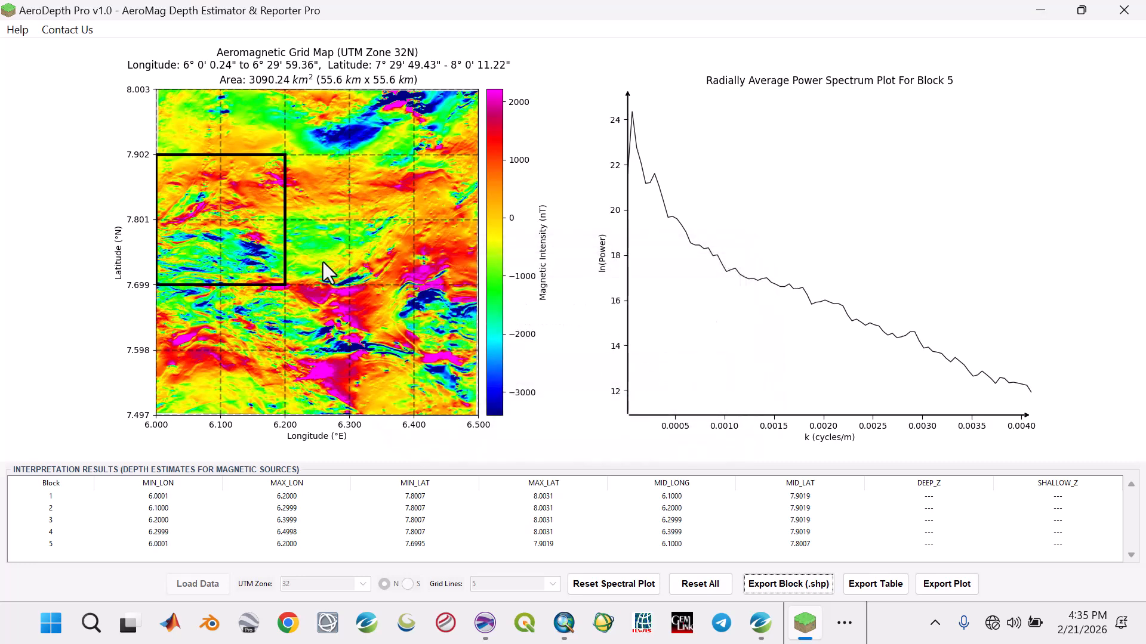
Step: Shift the block east to 6.100–6.300°E within latitudes 7.699–7.902°N and export it as Block6_LL.shp
drag(233, 239, 296, 235)
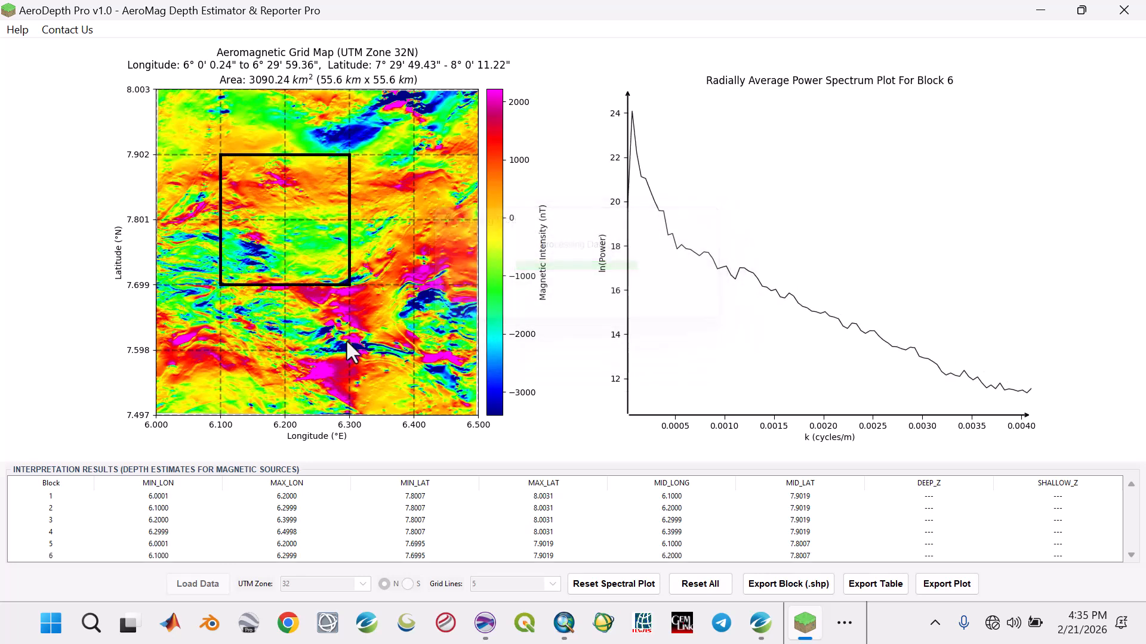
click(754, 587)
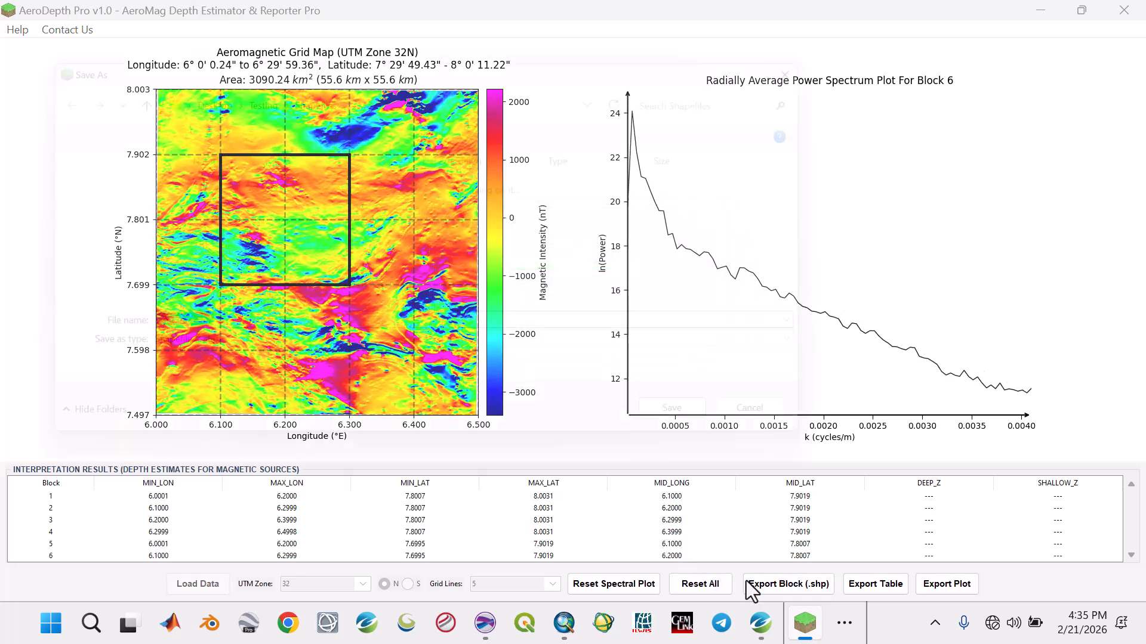
click(699, 437)
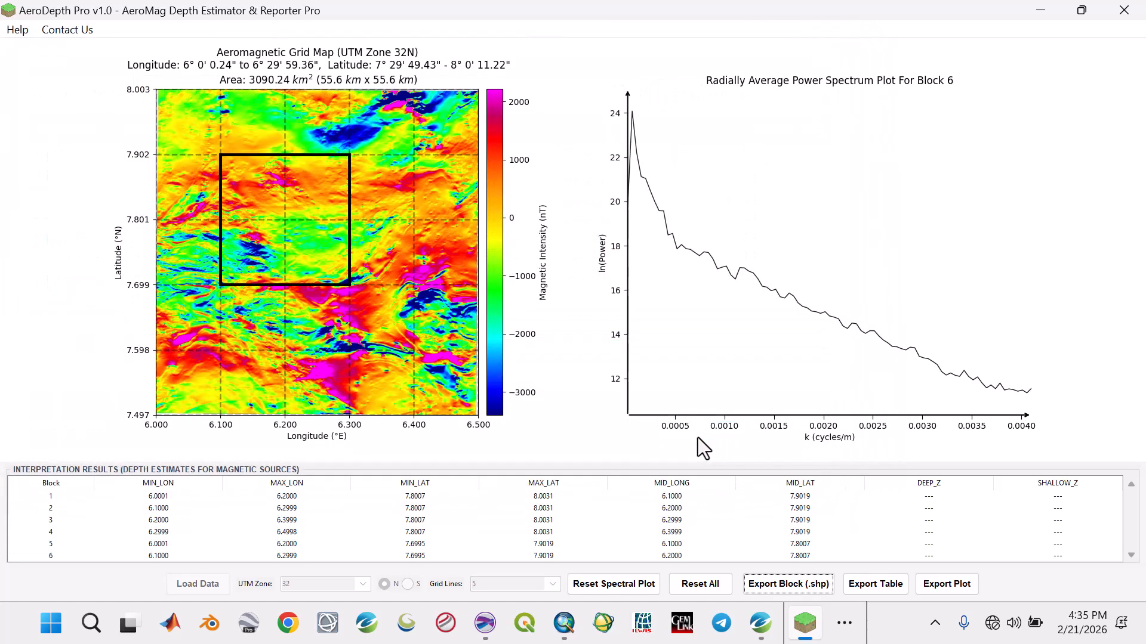
click(699, 375)
Step: Shift the block east to 6.200–6.400°E within latitudes 7.699–7.902°N and export it as Block7_LL.shp
drag(300, 242, 364, 242)
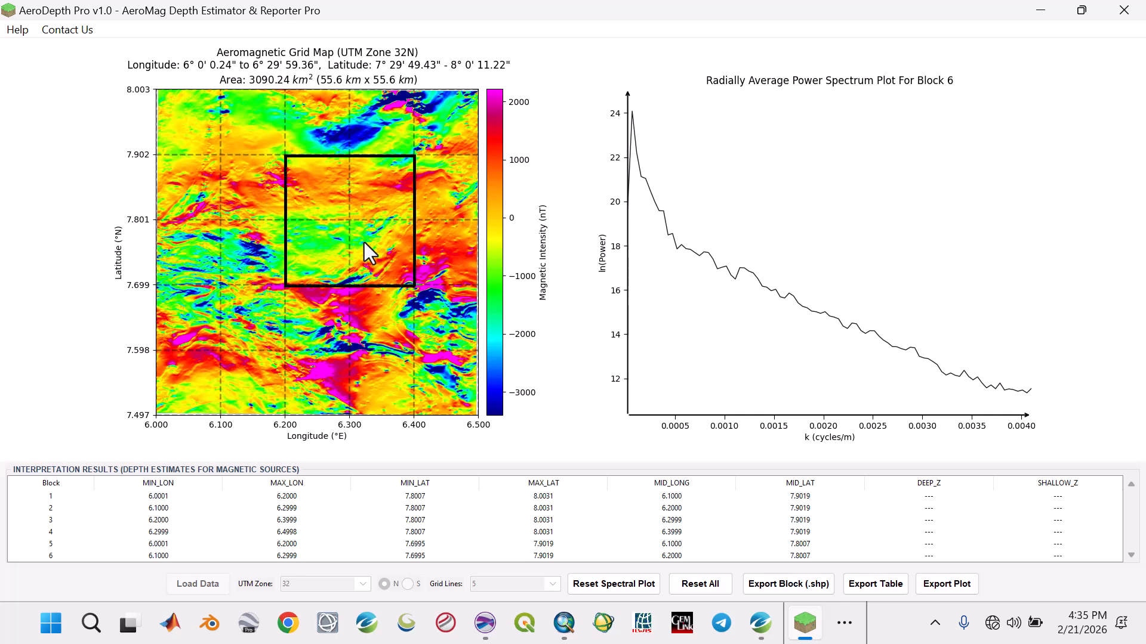
key(Return)
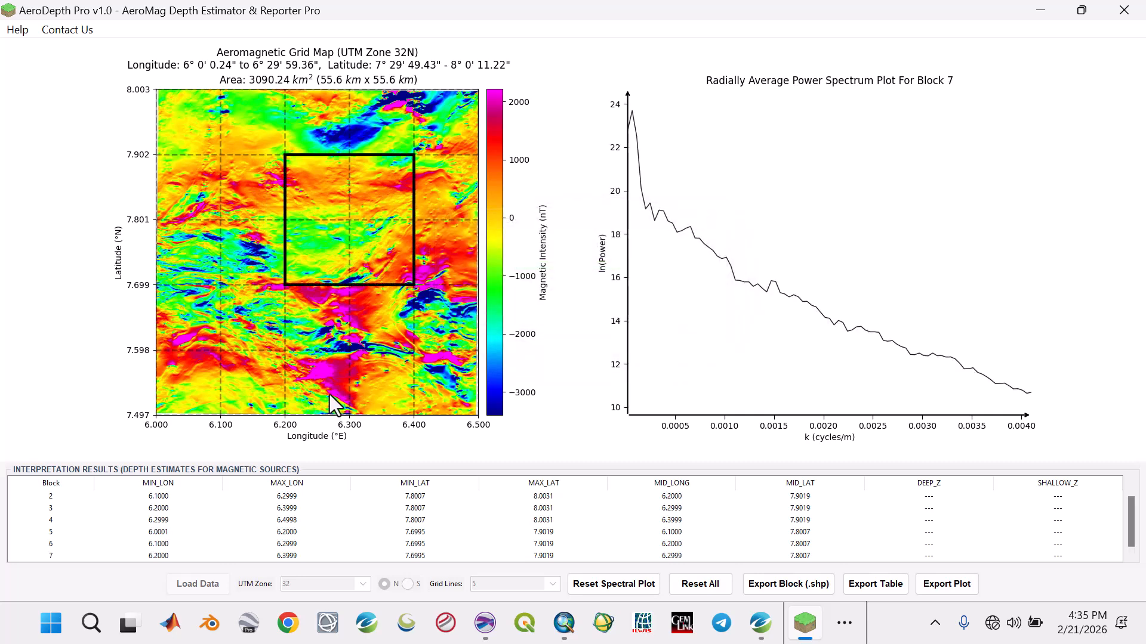
click(787, 594)
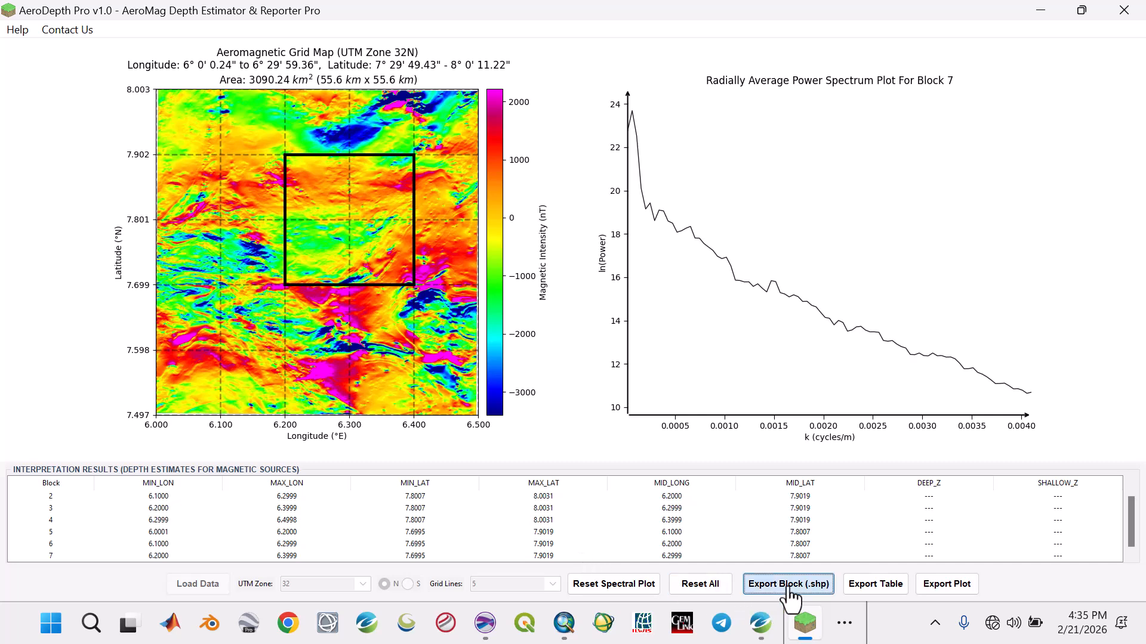
click(695, 437)
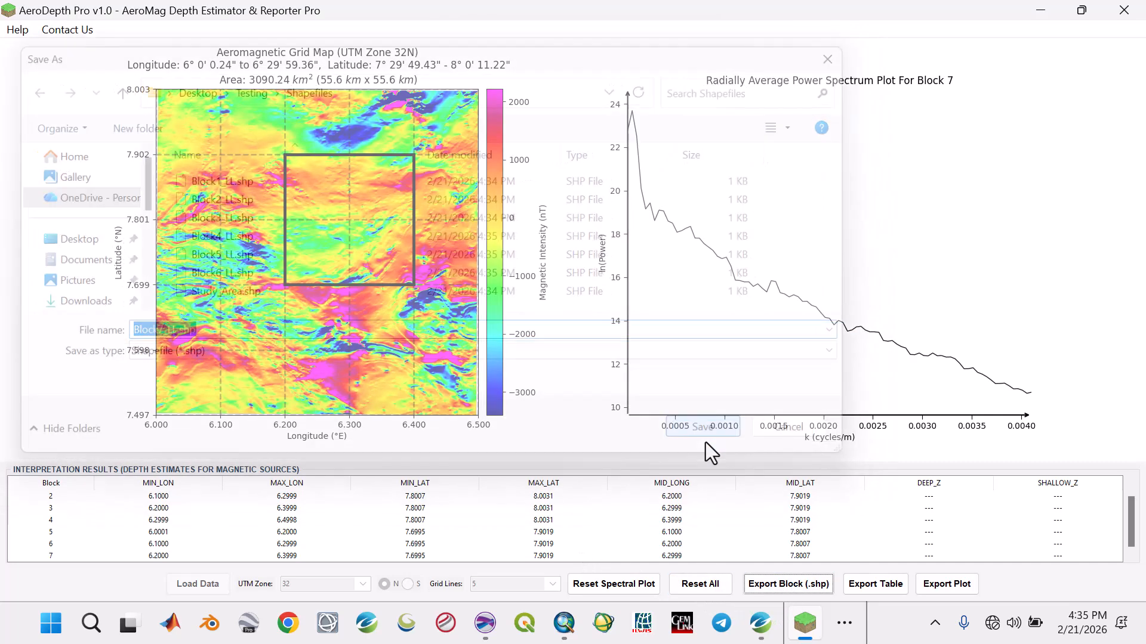
click(692, 374)
Step: Move the block to the eastern edge, 6.300–6.500°E and 7.699–7.902°N, and export it as Block8_LL.shp
drag(444, 267, 420, 223)
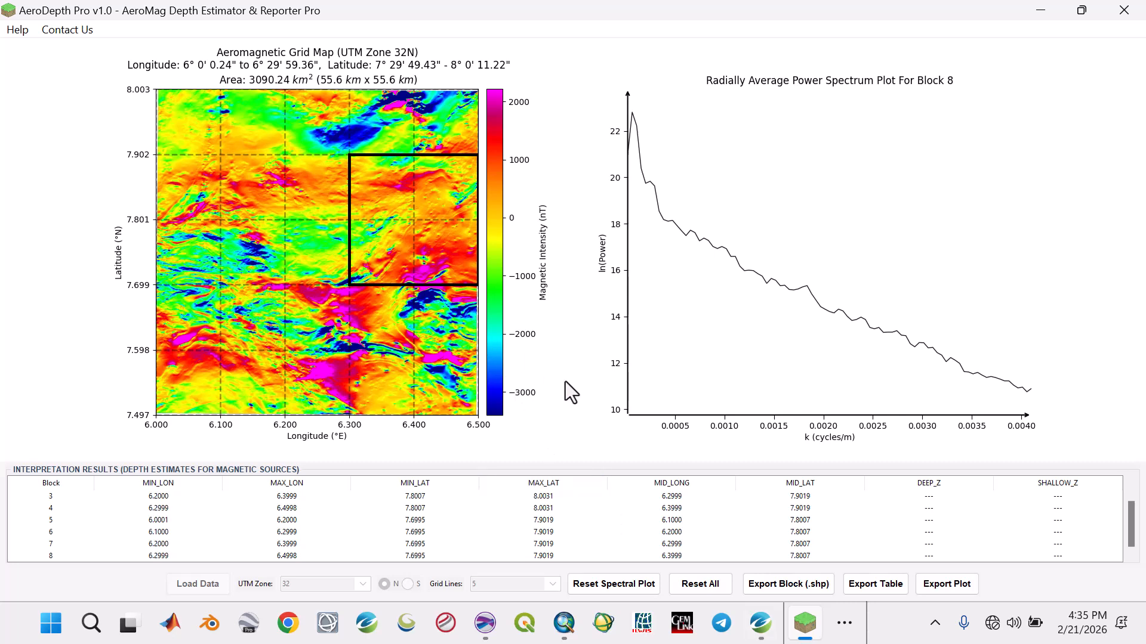
click(808, 586)
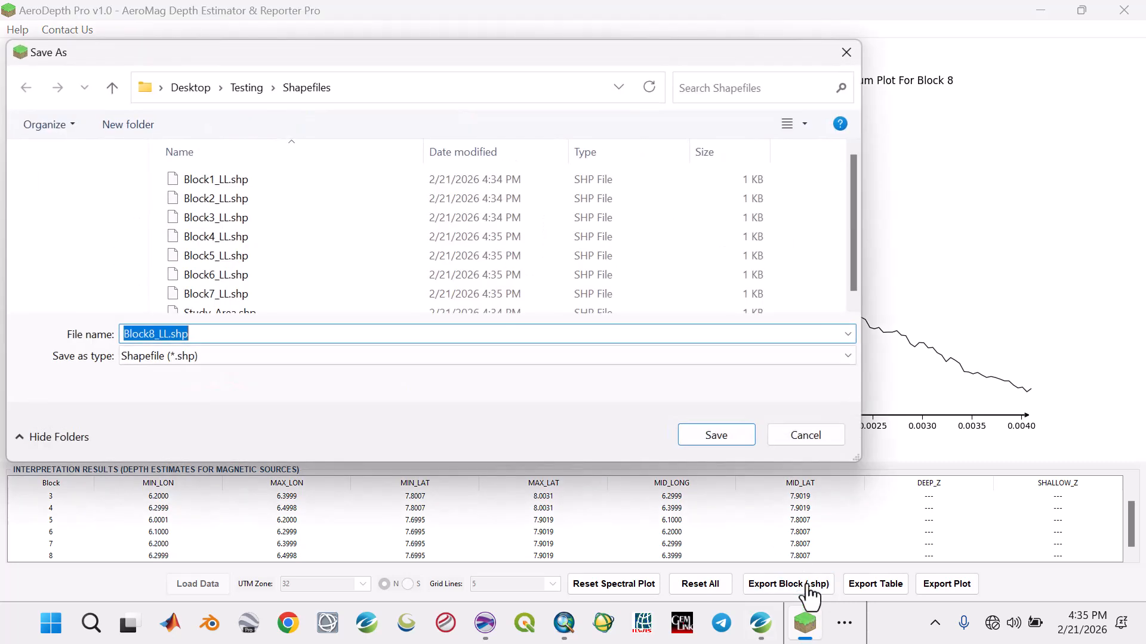
click(728, 432)
click(682, 381)
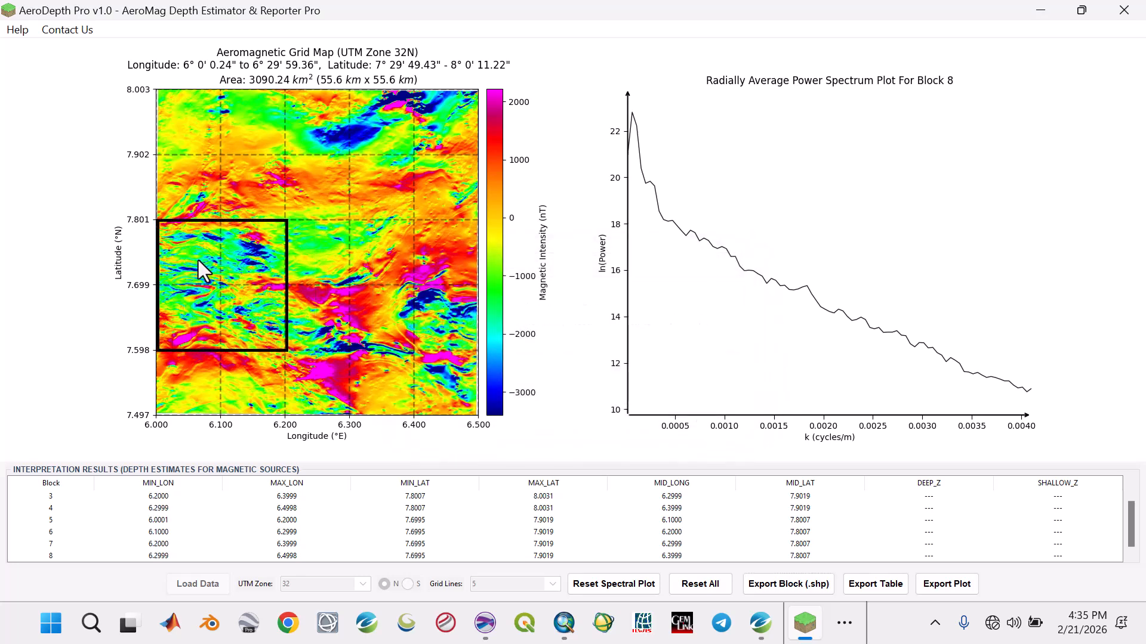
Step: Place the block at the map's western edge, 6.000–6.200°E and 7.598–7.801°N, and export it as Block9_LL.shp
click(292, 276)
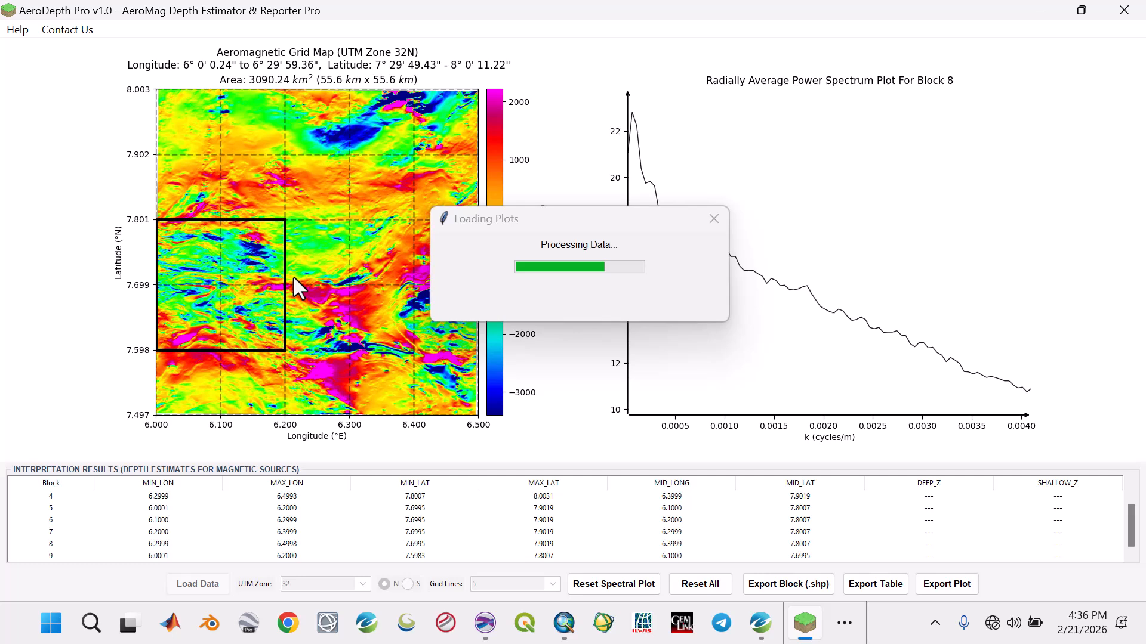
click(789, 587)
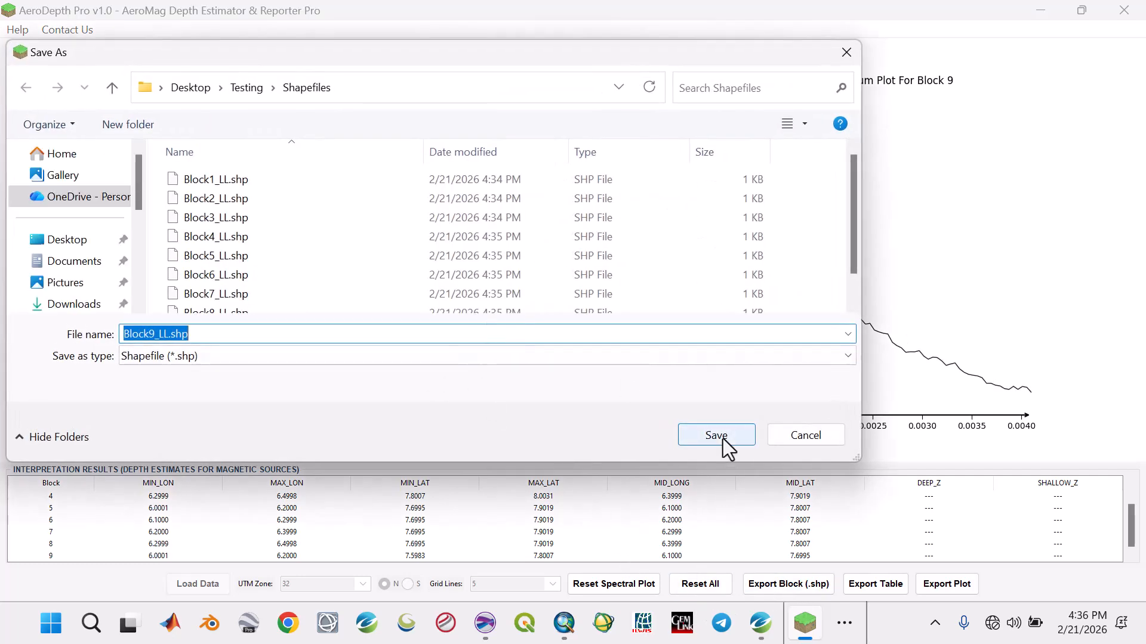
click(723, 438)
click(691, 379)
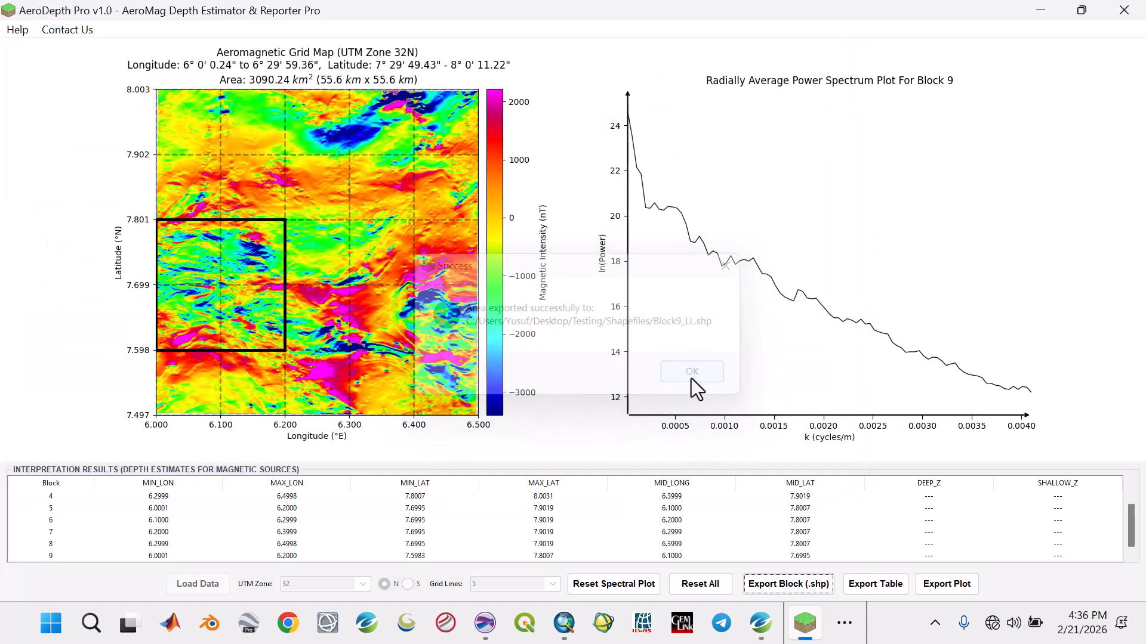
Step: Shift the block east to 6.100–6.300°E within latitudes 7.598–7.801°N and export it as Block10_LL.shp
mouse_move(242, 302)
mouse_down()
mouse_move(202, 299)
mouse_move(263, 292)
mouse_up()
key(Left)
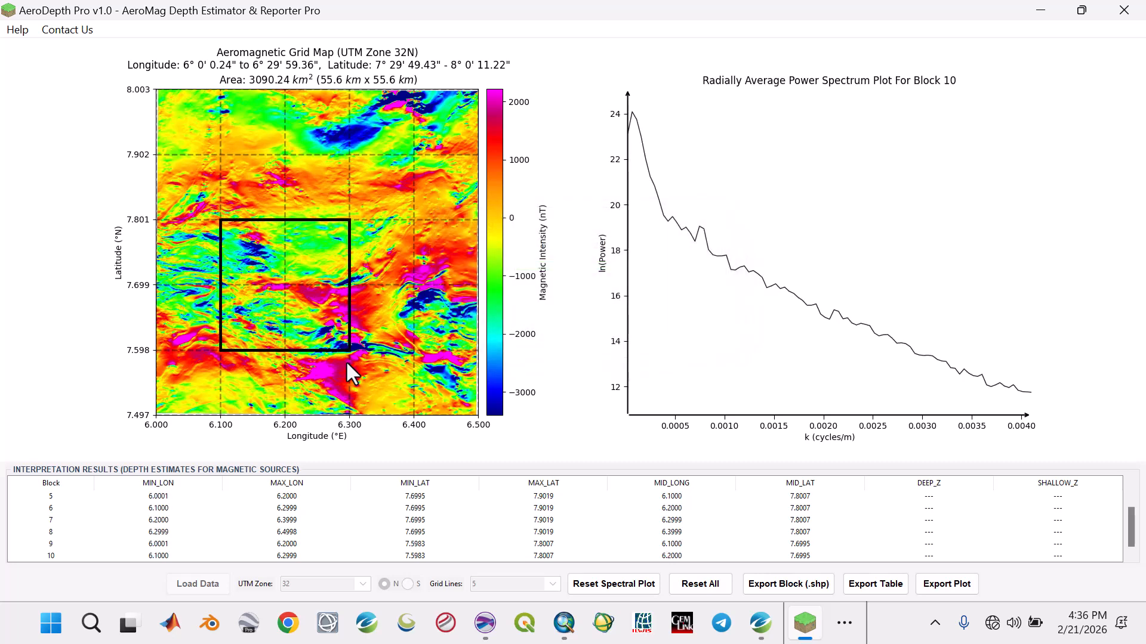
click(753, 583)
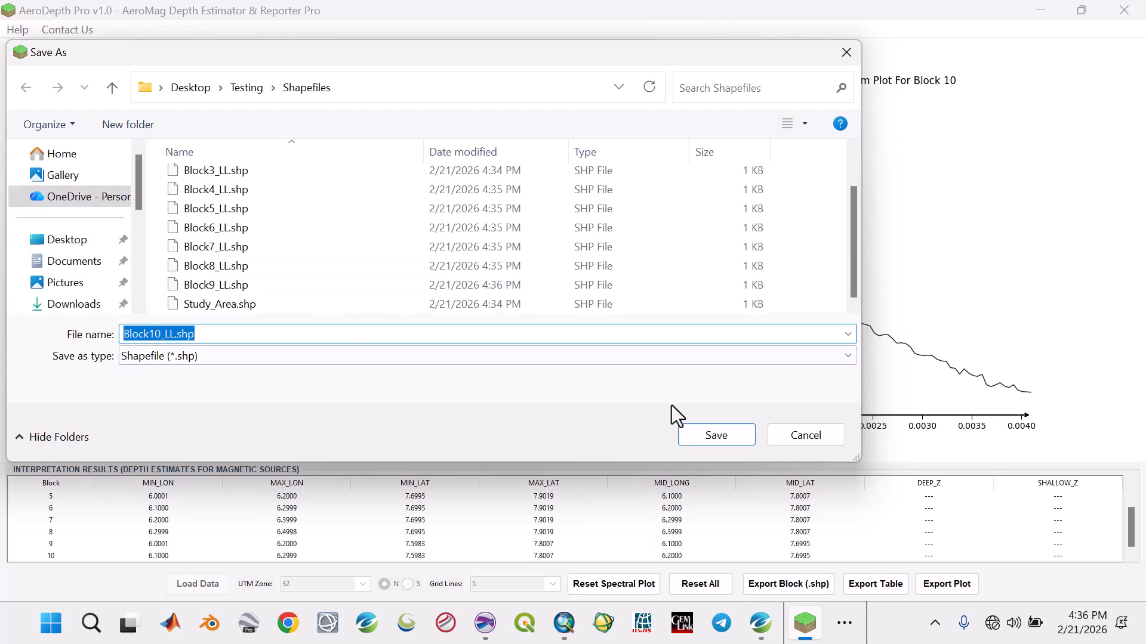
click(697, 437)
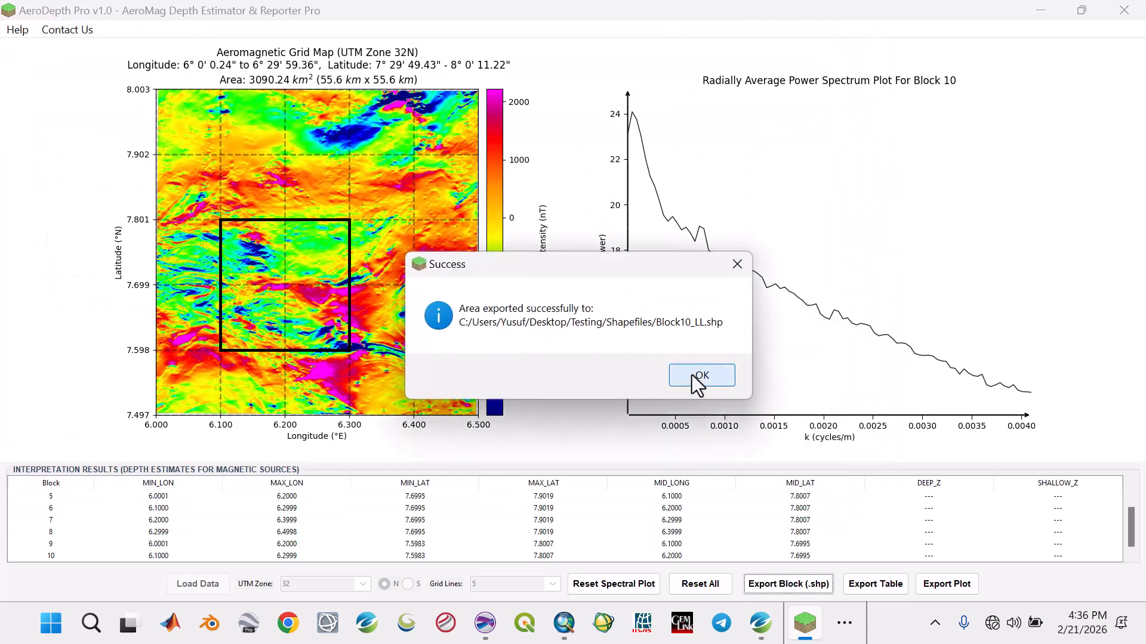
click(700, 375)
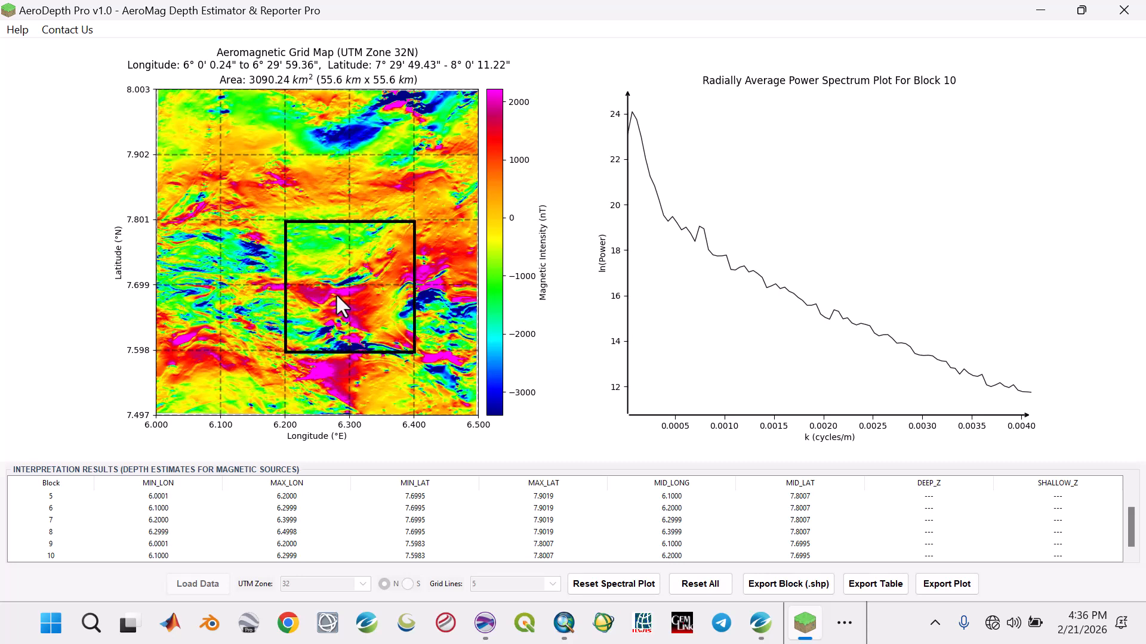
Step: Set the block at 6.200–6.400°E within latitudes 7.598–7.801°N and export it as Block11_LL.shp
click(343, 379)
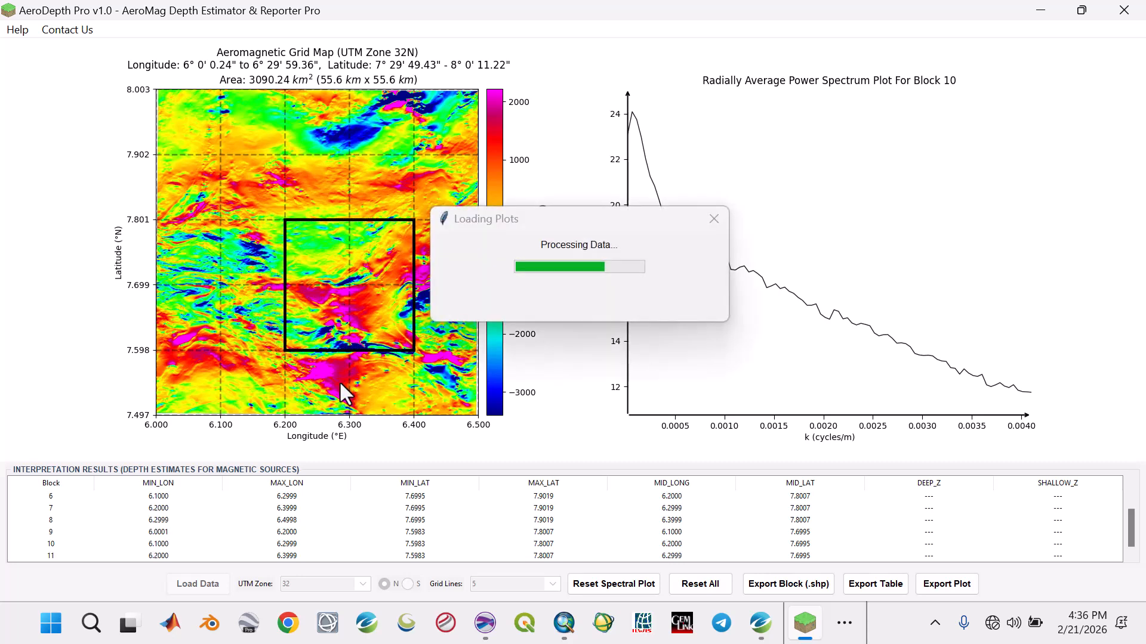
click(778, 584)
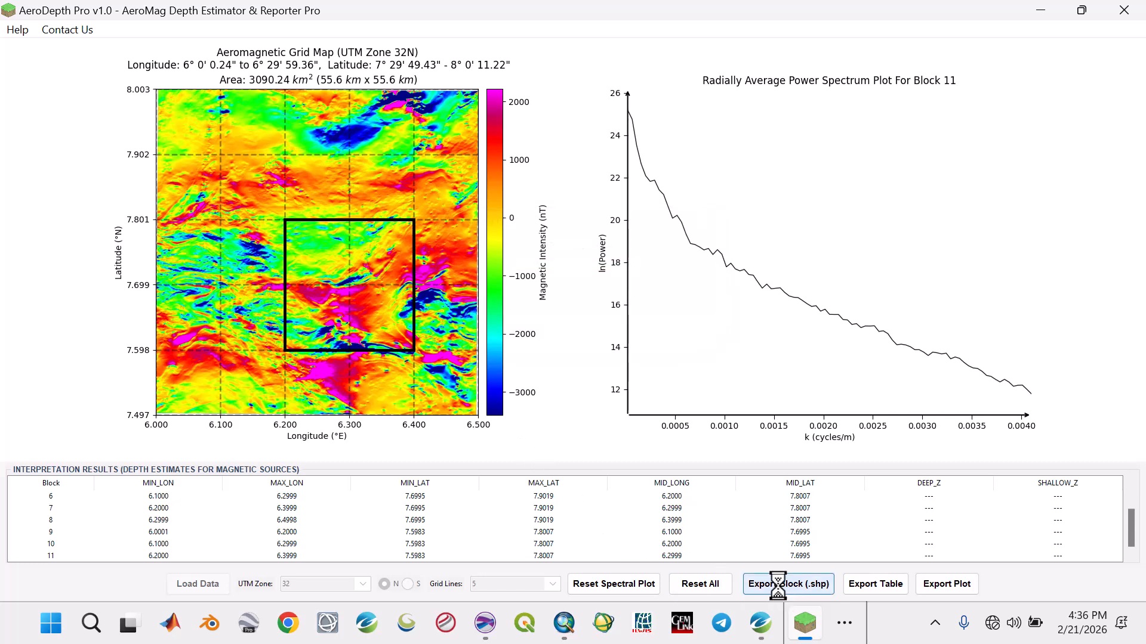
scroll(506, 220, down, 1)
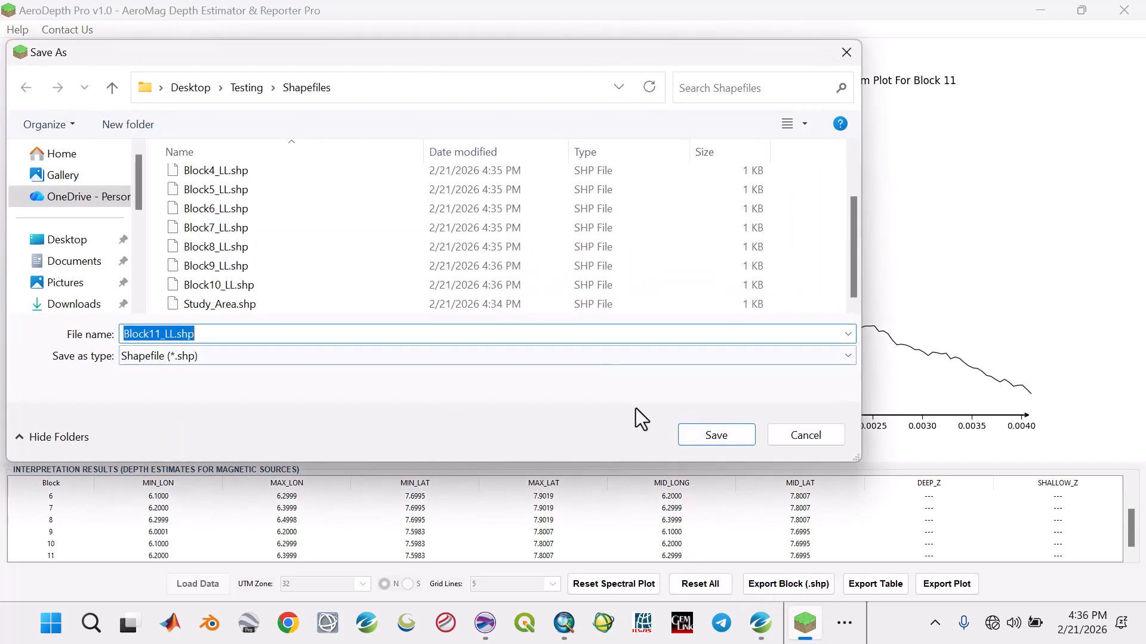
click(692, 439)
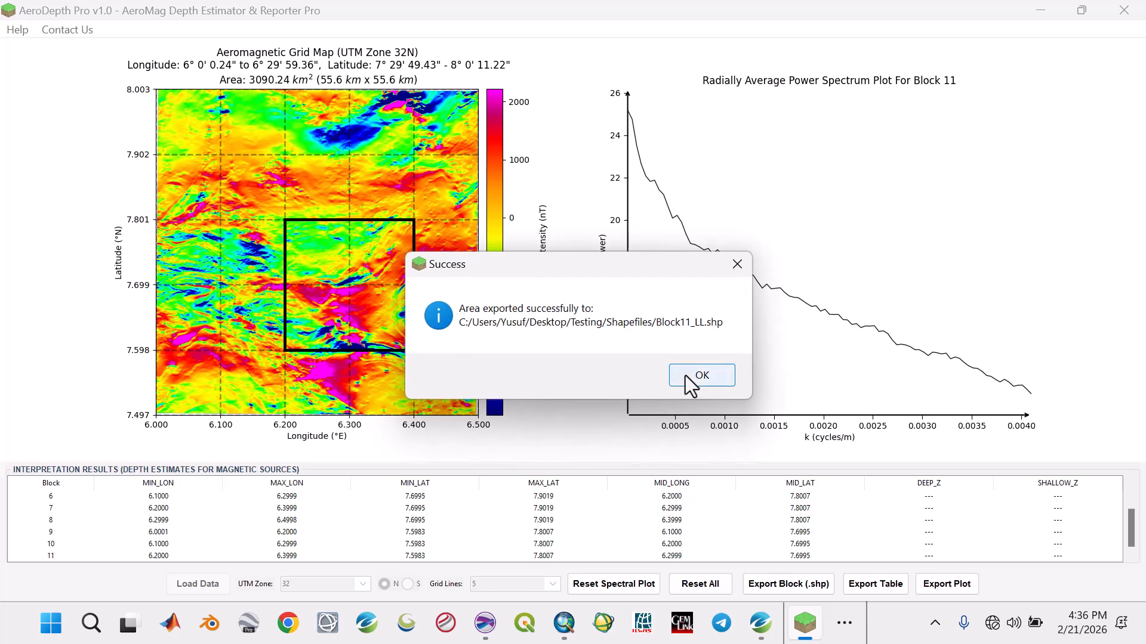
click(687, 376)
Step: Move the block to the eastern edge, 6.300–6.500°E and 7.598–7.801°N, and export it as Block12_LL.shp
drag(326, 278, 594, 403)
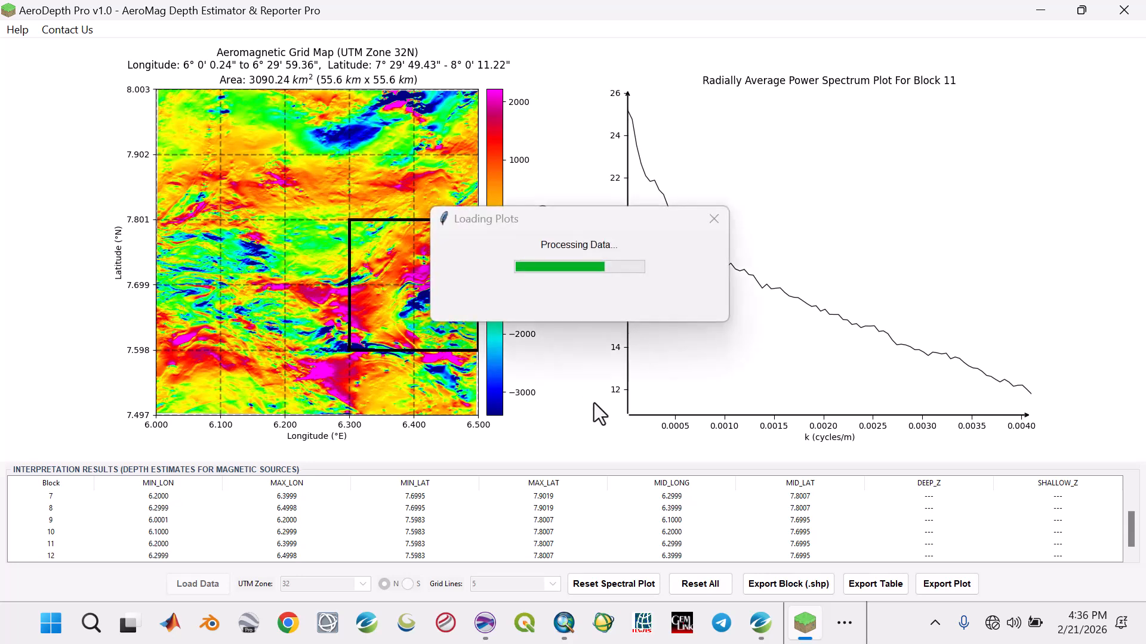
click(795, 587)
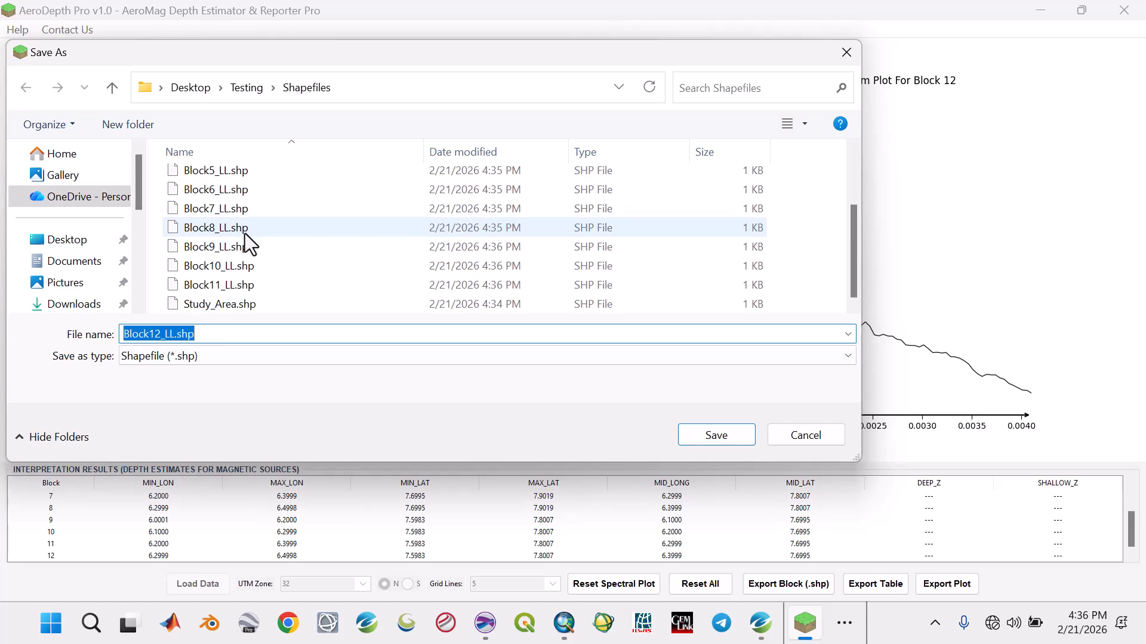
click(692, 433)
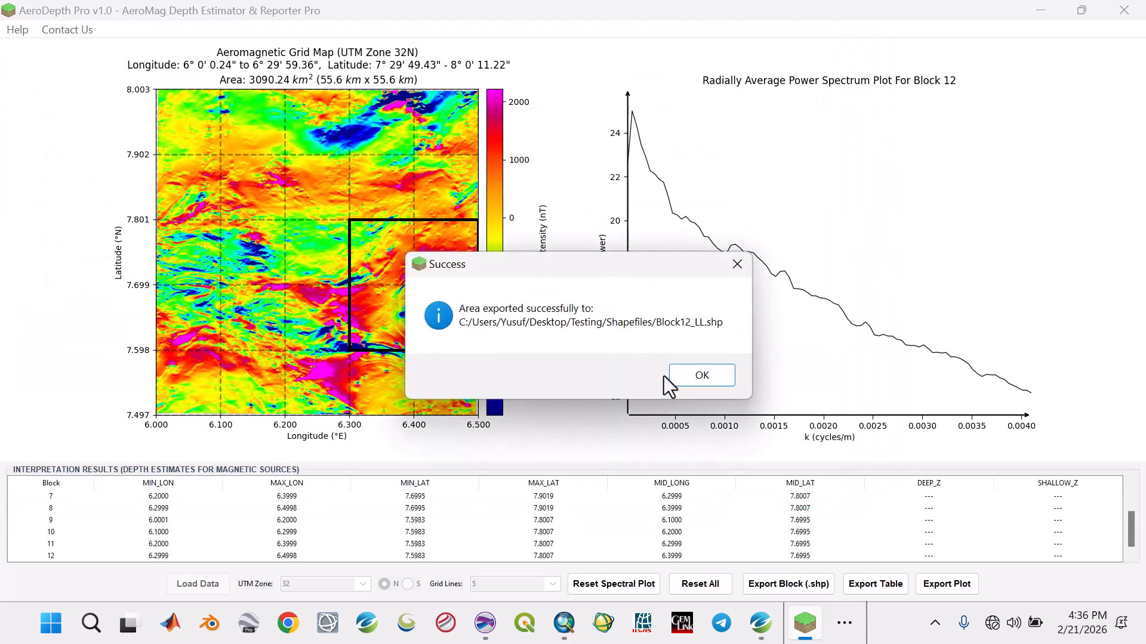
click(684, 376)
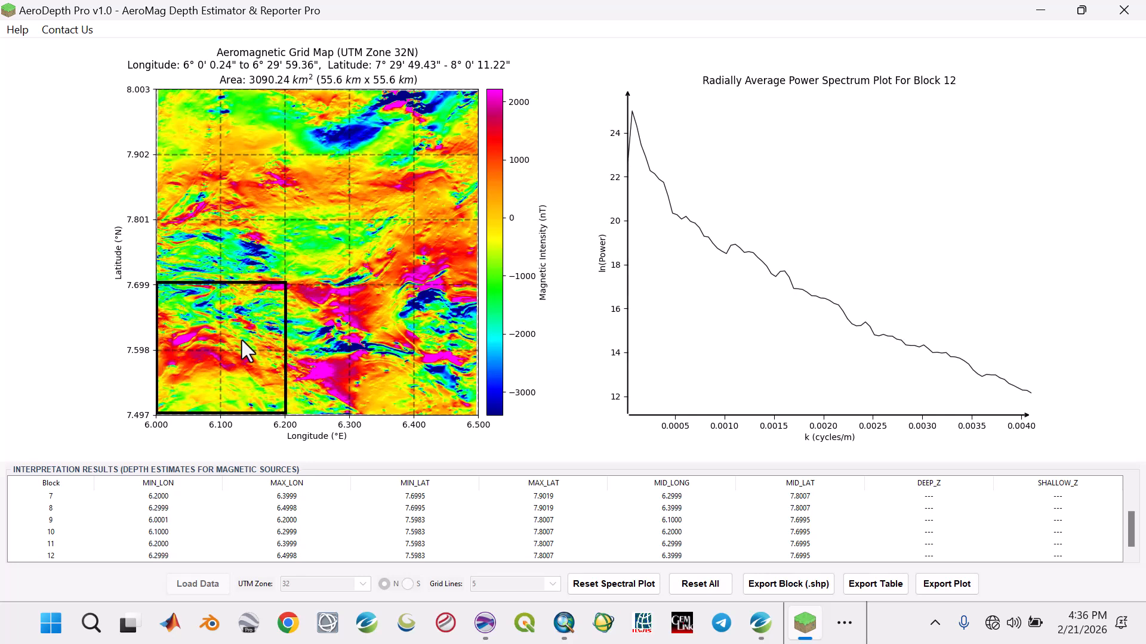
Step: Place the block in the map's southwest corner, 6.000–6.200°E and 7.497–7.699°N, and export it as Block13_LL.shp
click(326, 325)
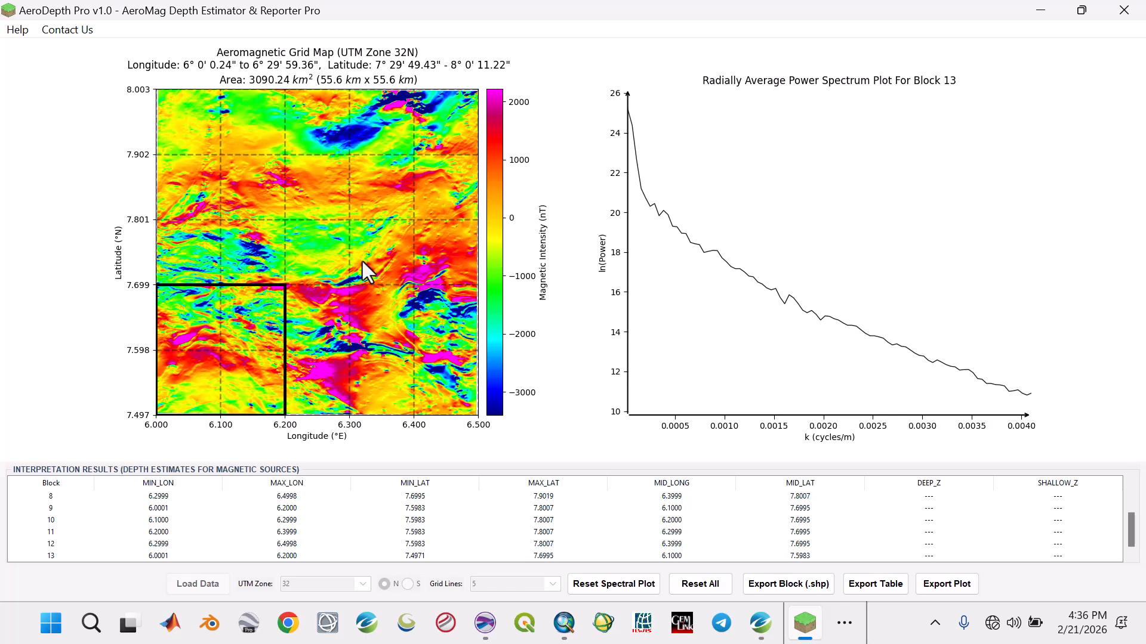
click(759, 582)
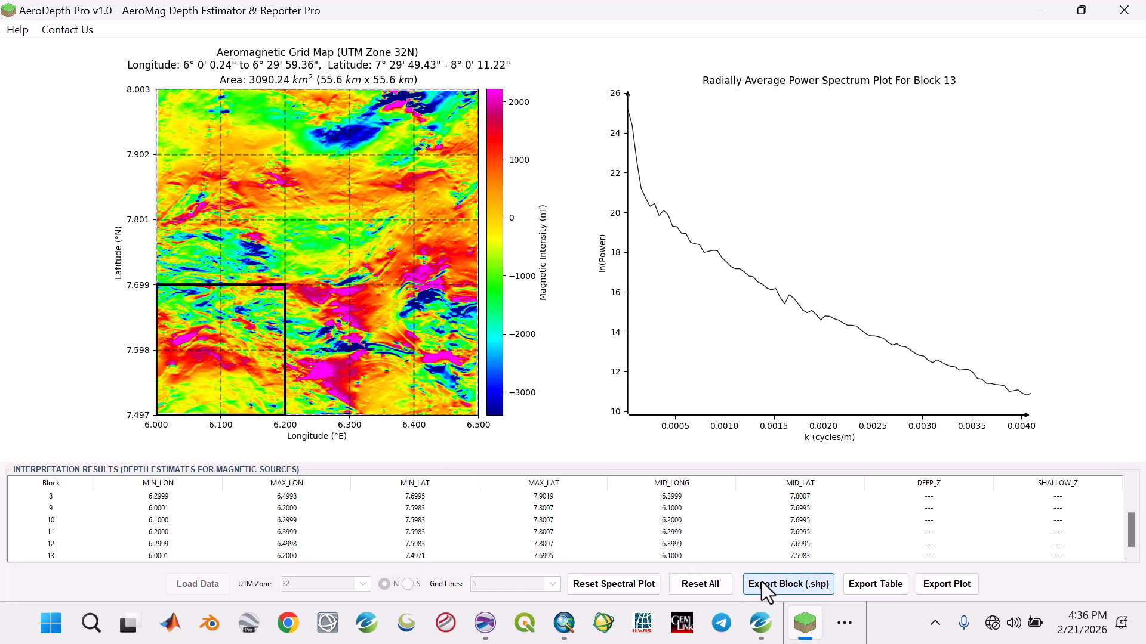
scroll(334, 209, down, 2)
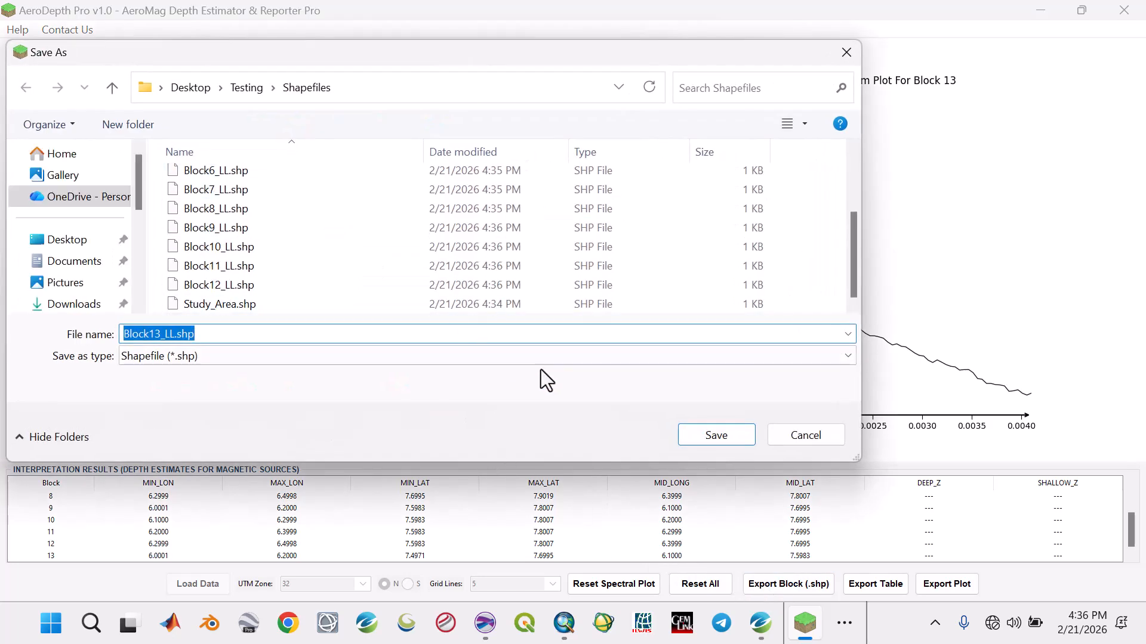
click(685, 436)
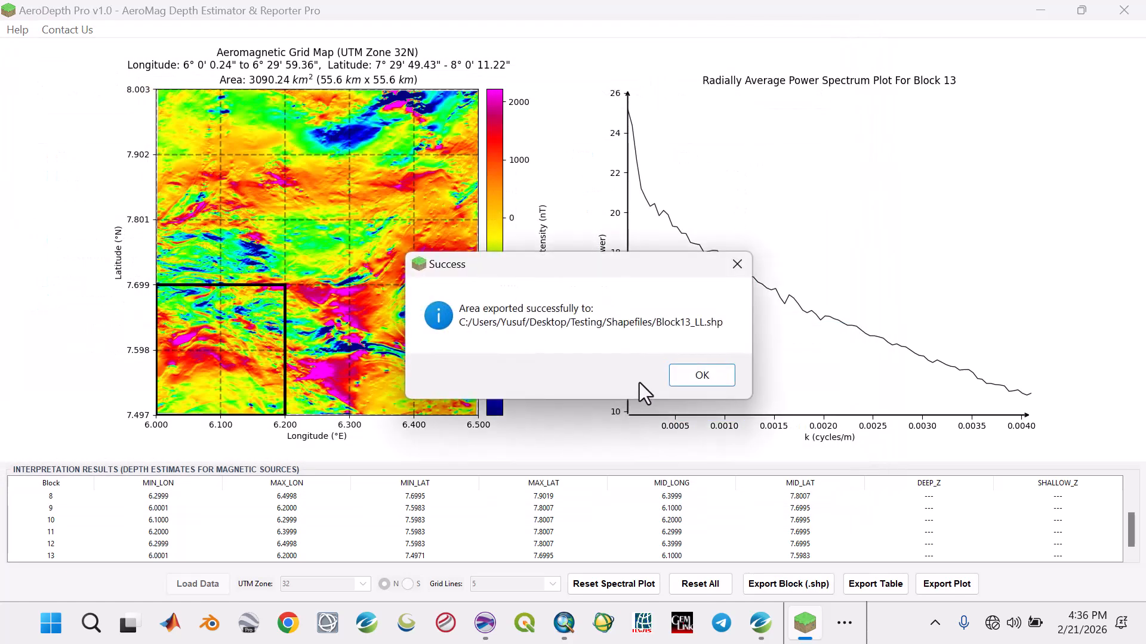
click(687, 376)
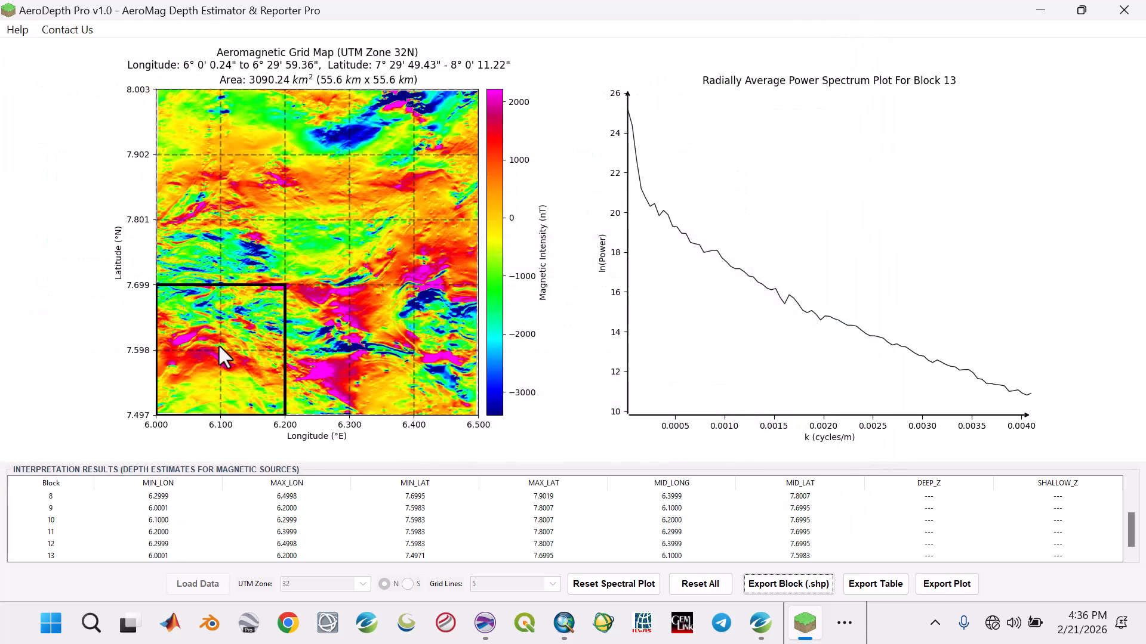
Step: Shift the block east to 6.100–6.300°E within latitudes 7.497–7.699°N and export it as Block14_LL.shp
drag(212, 346, 278, 345)
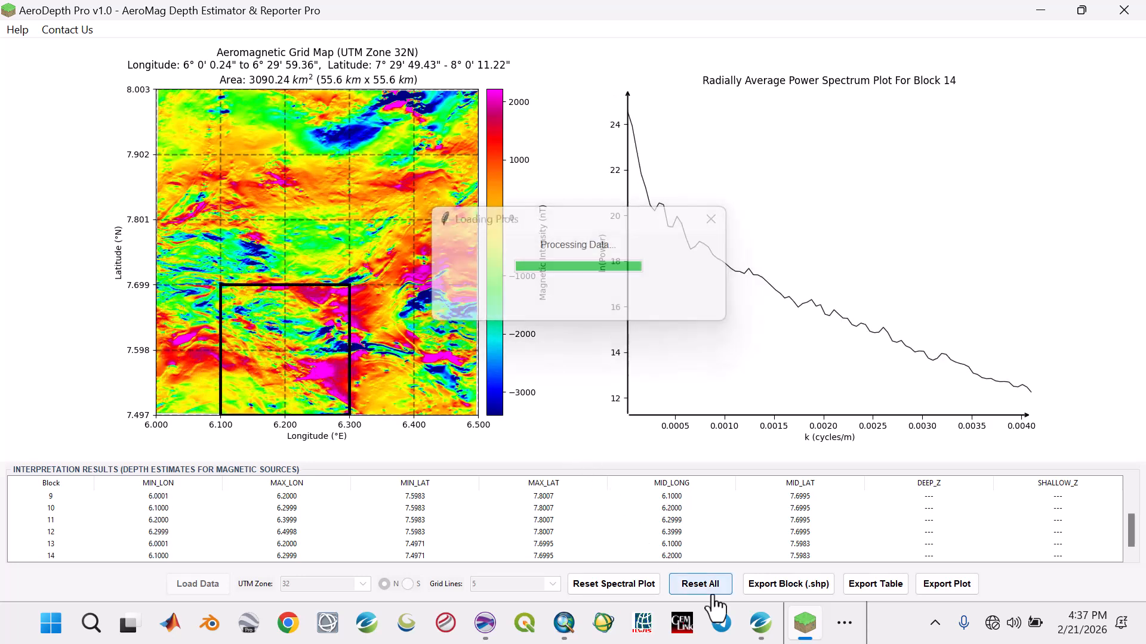
click(772, 586)
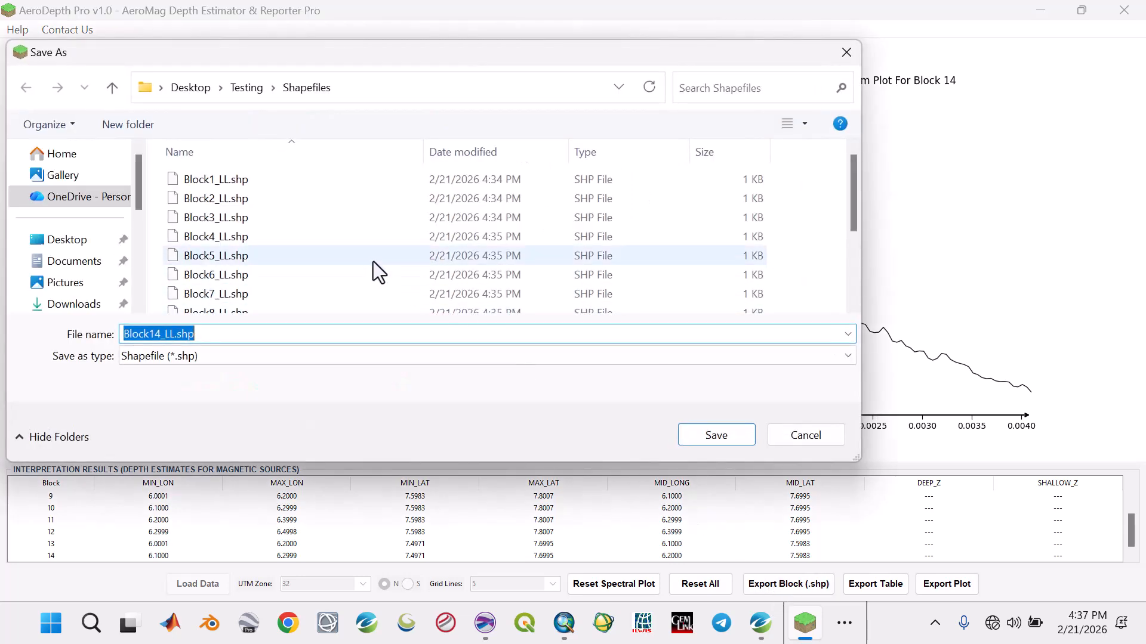
scroll(374, 262, down, 1)
click(733, 436)
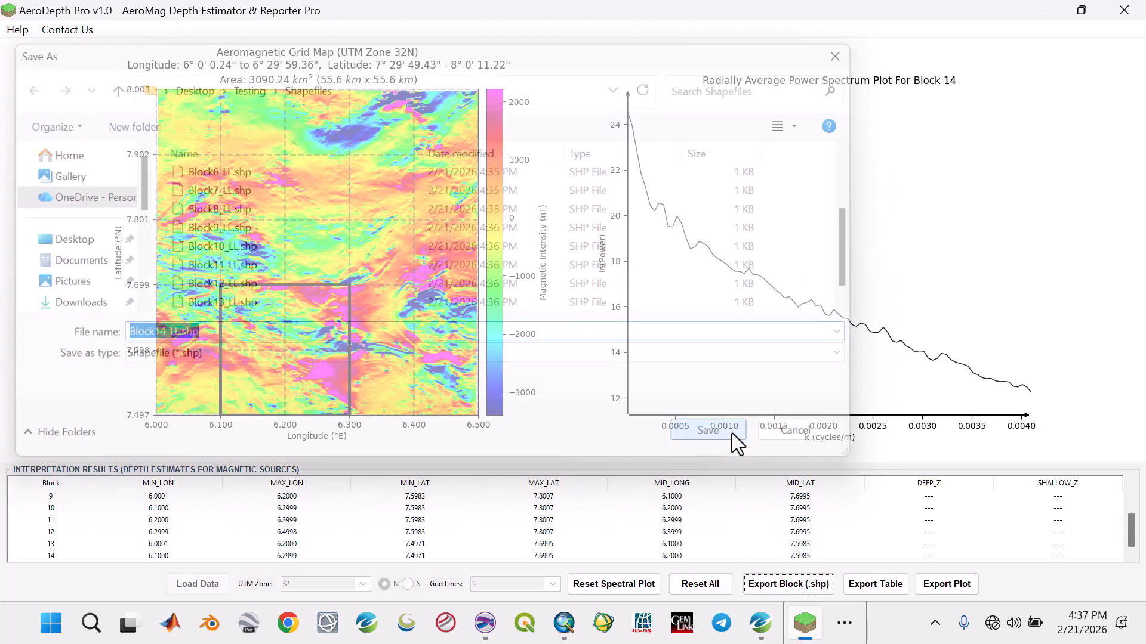
click(693, 374)
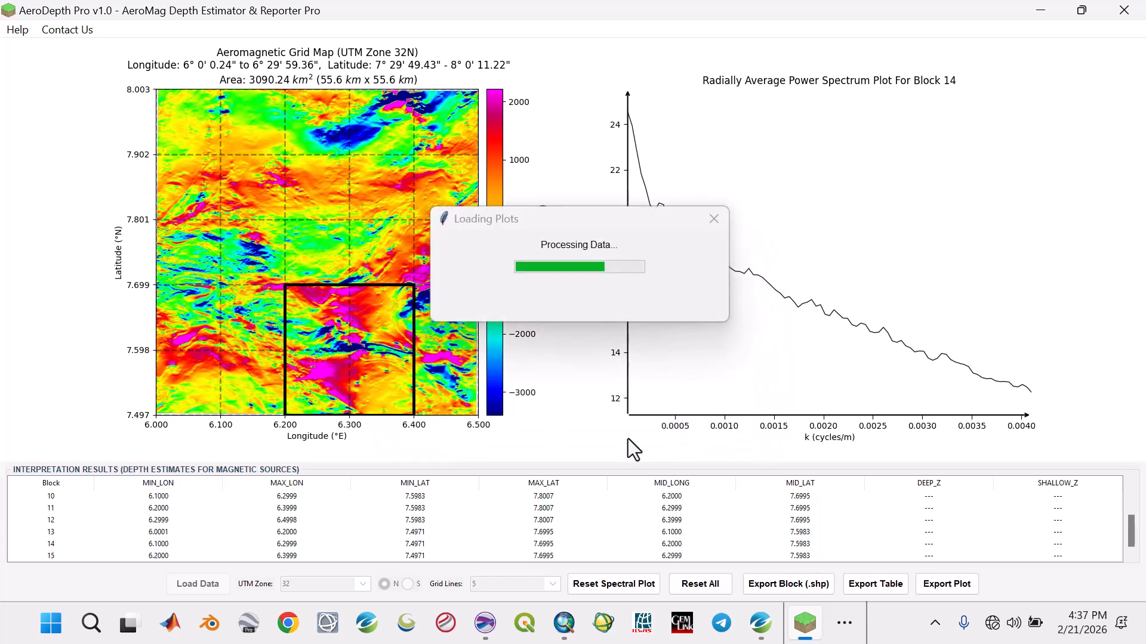
Step: Export the block at 6.200–6.400°E and 7.497–7.699°N as Block15_LL.shp
click(803, 588)
scroll(386, 238, down, 3)
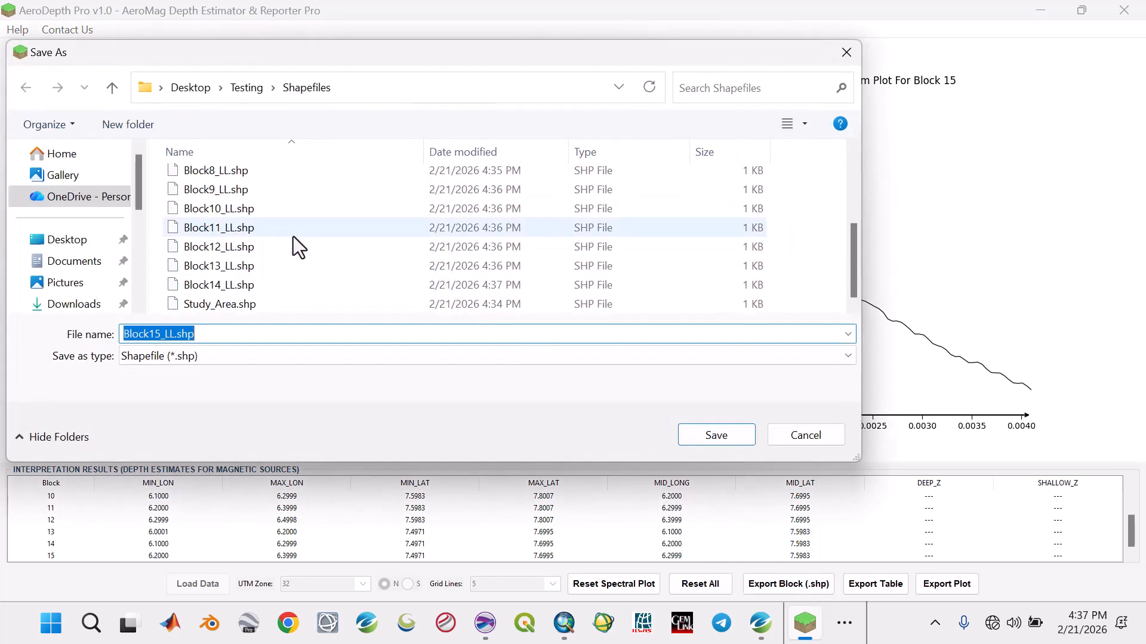
click(698, 439)
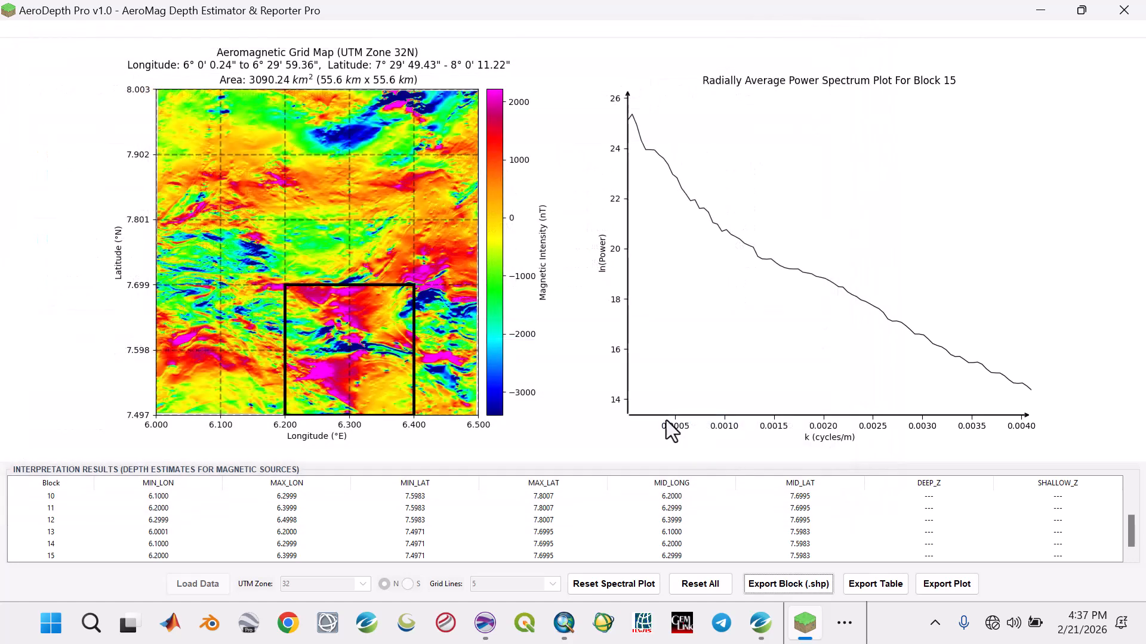
click(686, 376)
Step: Move the block to the southeast corner, 6.300–6.500°E and 7.497–7.699°N, and export it as Block16_LL.shp
drag(338, 363, 399, 363)
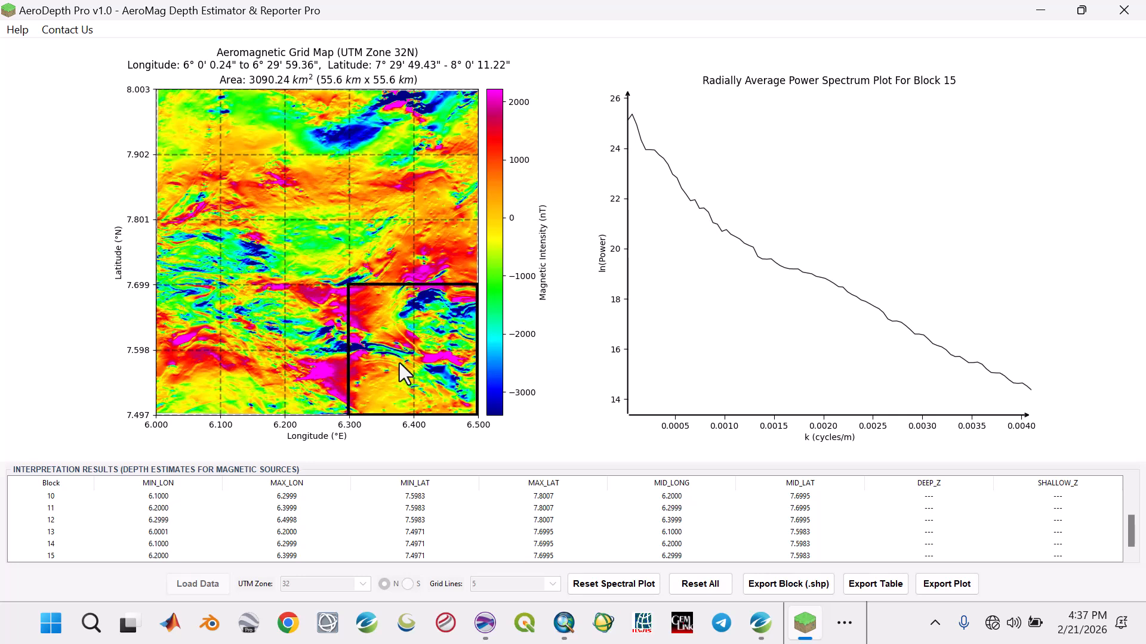
key(Return)
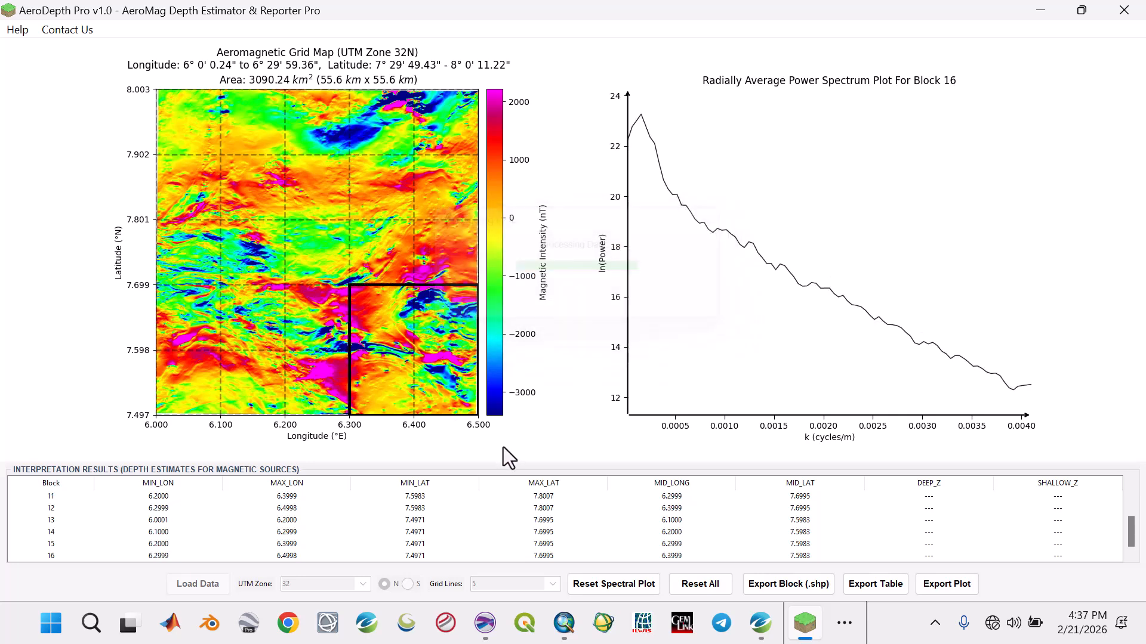
click(793, 584)
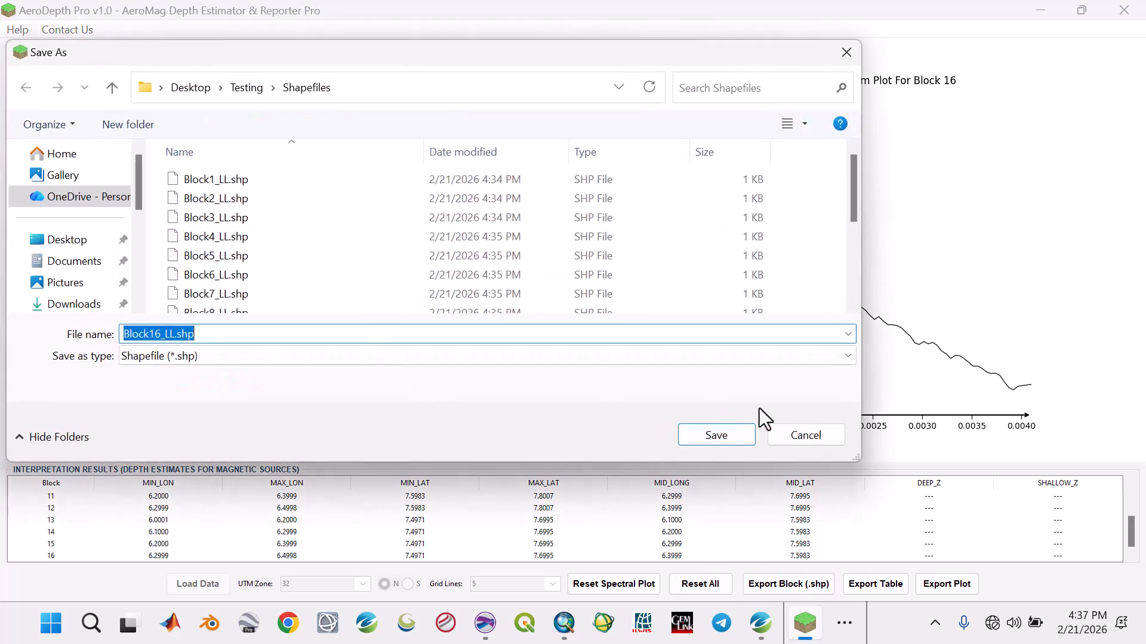
scroll(674, 289, down, 3)
click(746, 437)
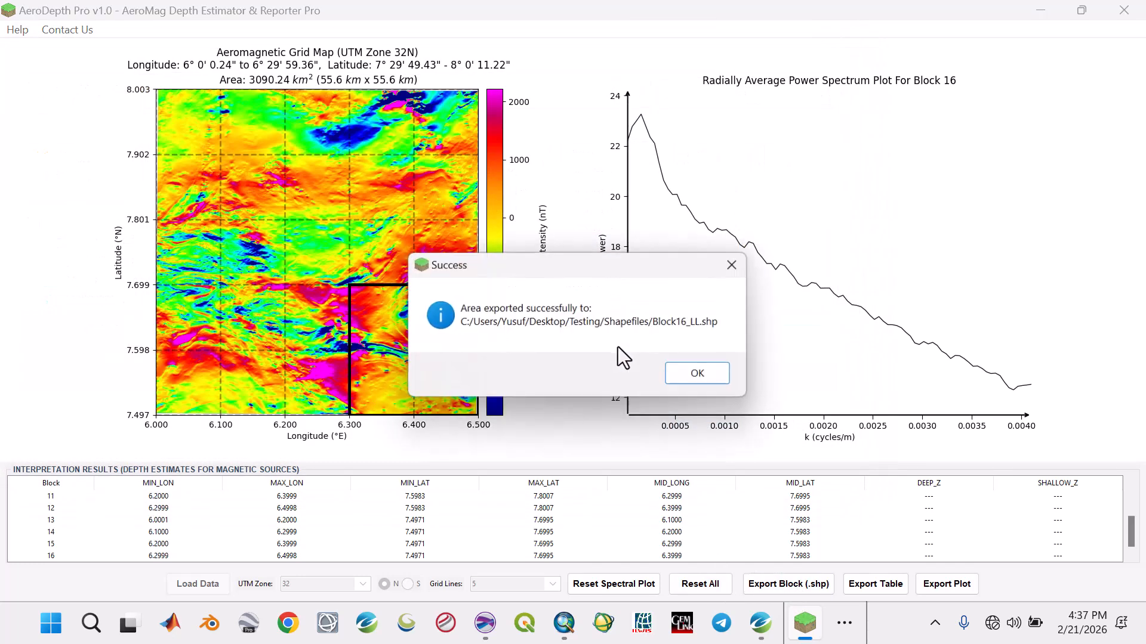
click(701, 377)
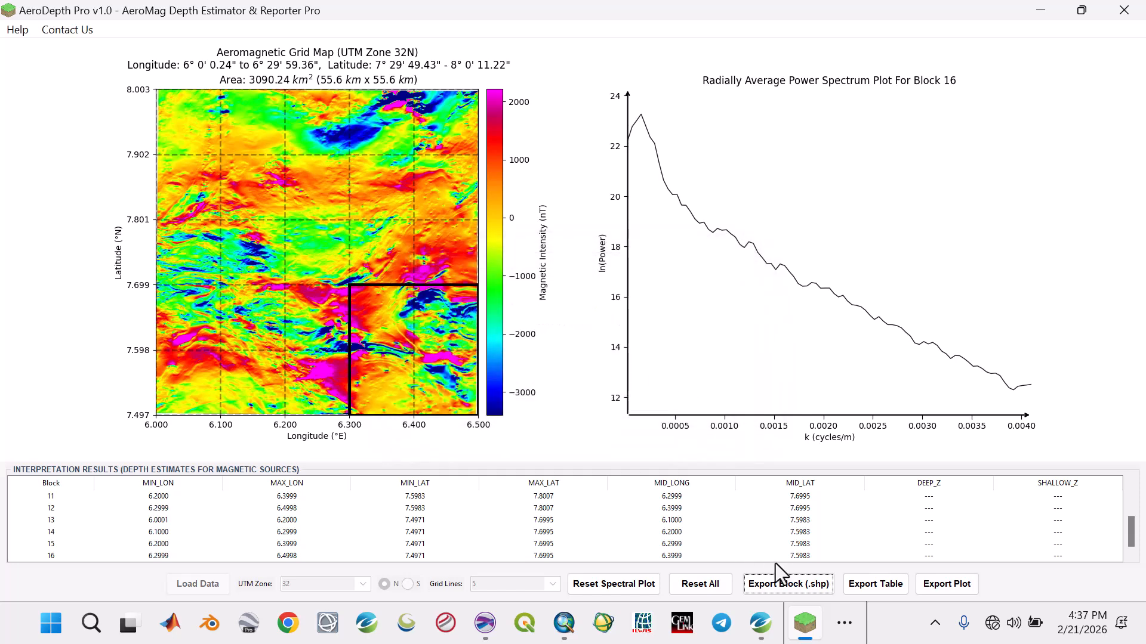
Step: Switch to File Explorer, open the Shapefiles folder inside the desktop's Testing folder, and examine the exported block files
click(855, 614)
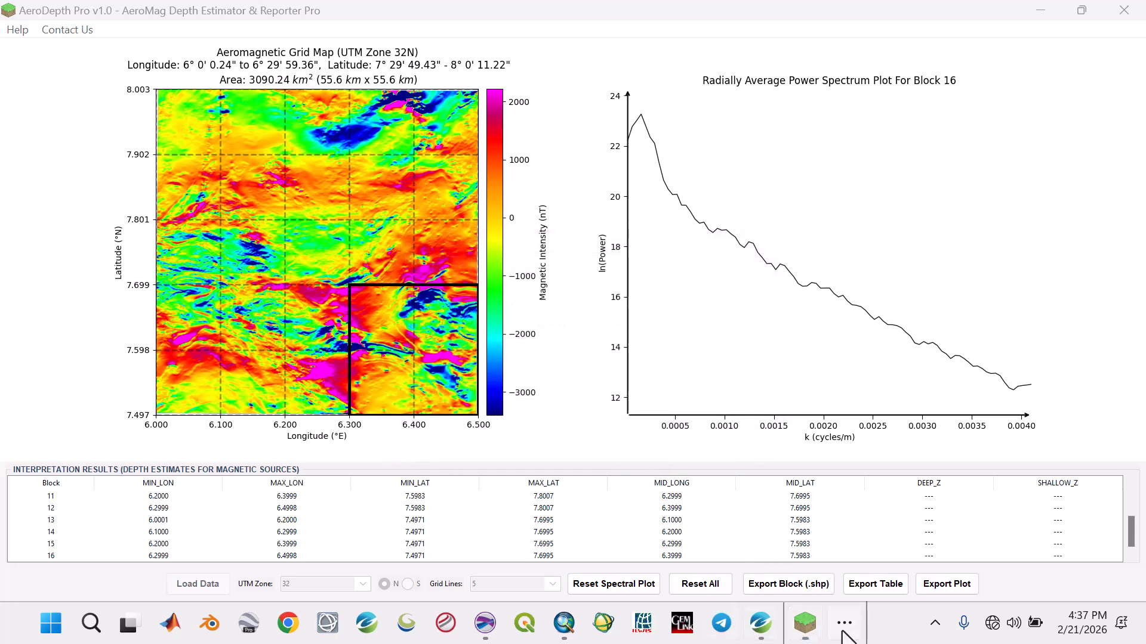
click(1034, 6)
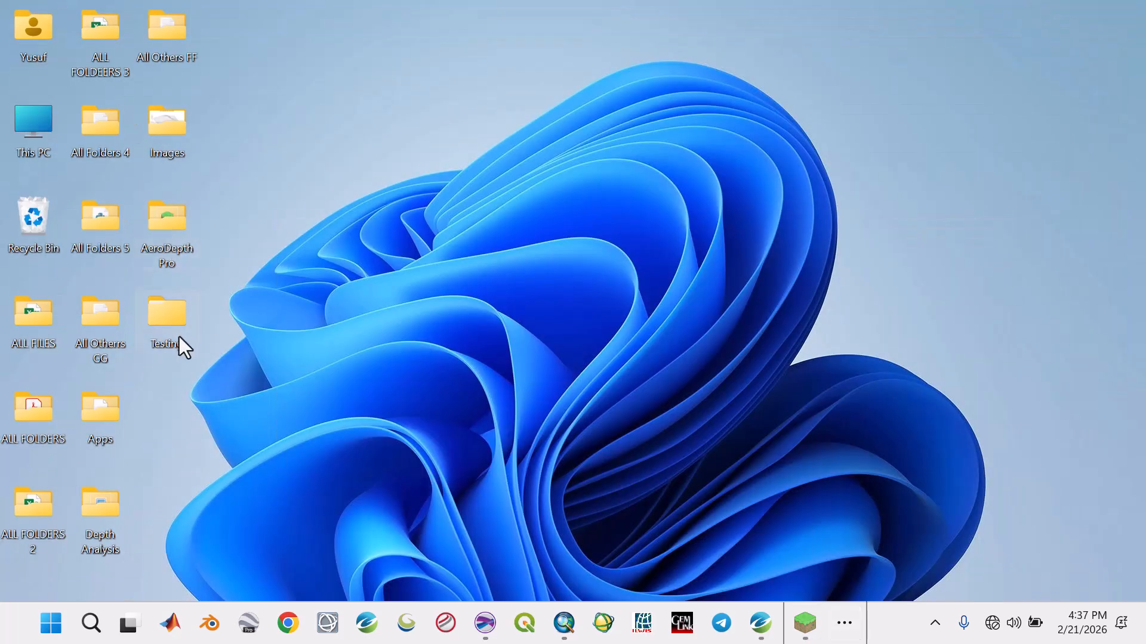
double_click(185, 304)
click(265, 202)
double_click(263, 200)
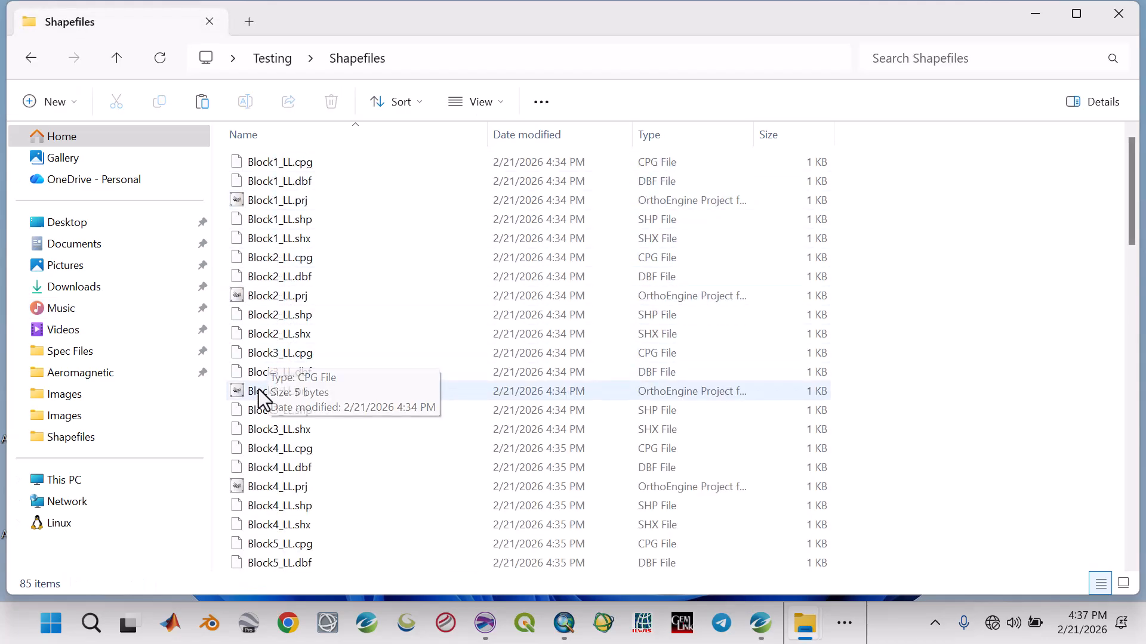
scroll(263, 486, down, 4)
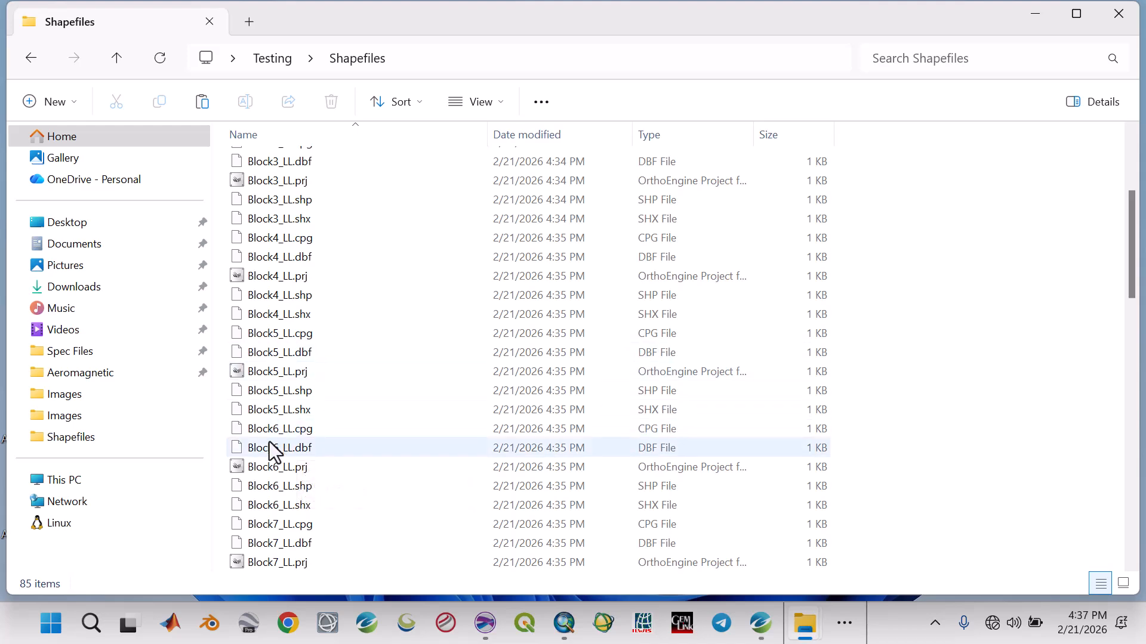
Step: Look through the rest of the exported shapefiles, from Block3_LL to Study_Area, and minimize the folder window
scroll(264, 495, down, 4)
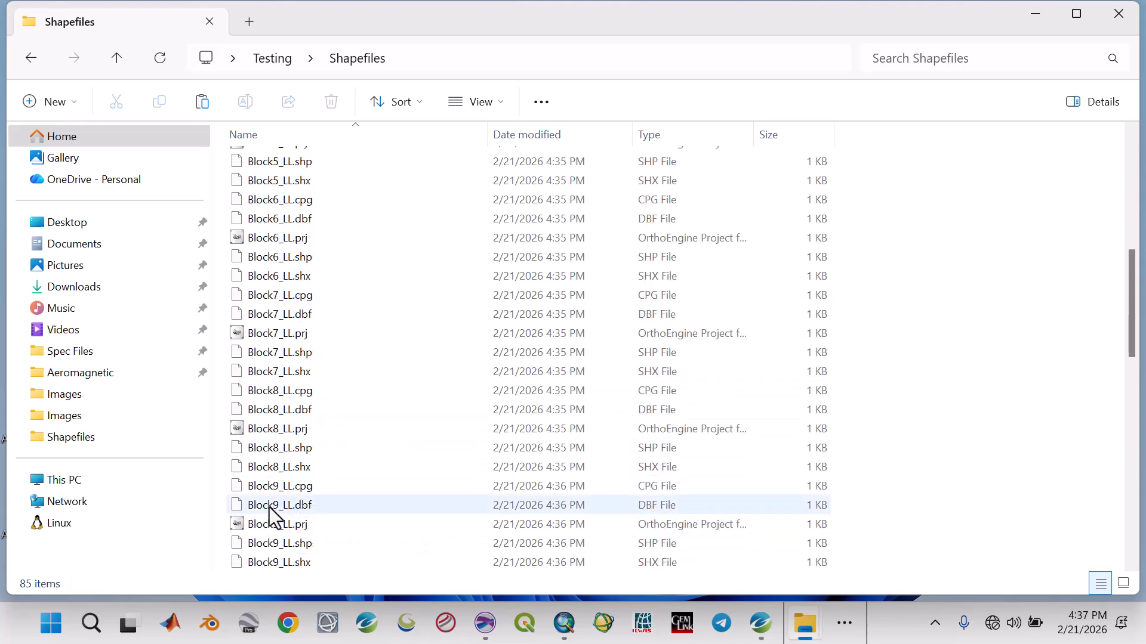
scroll(269, 501, down, 4)
scroll(264, 439, down, 1)
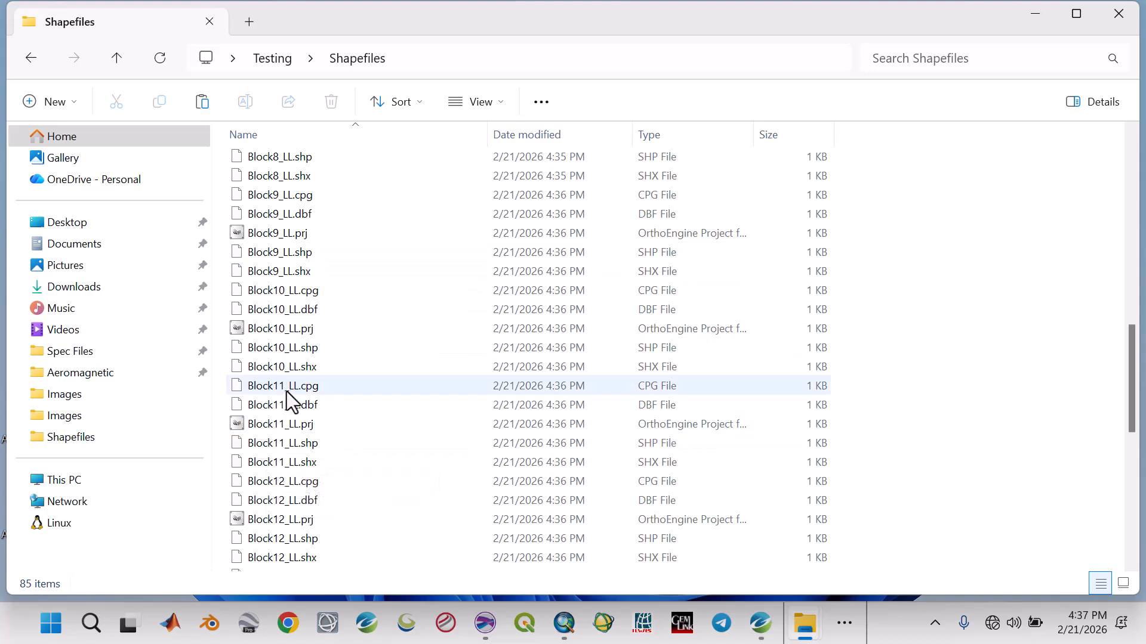
scroll(286, 471, down, 3)
scroll(289, 519, down, 2)
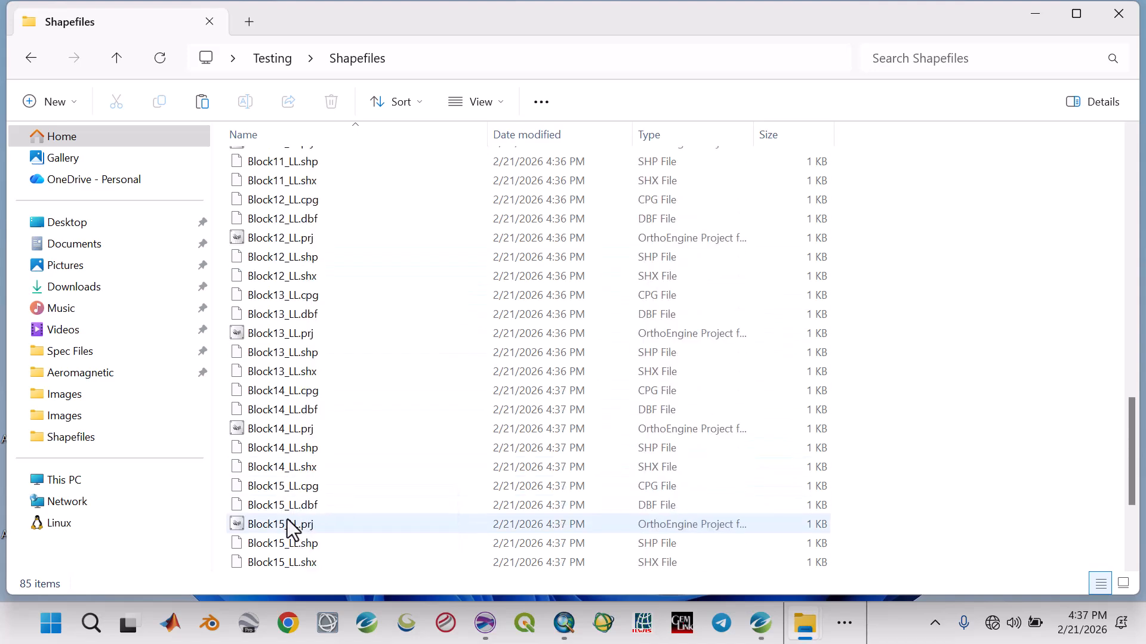
scroll(293, 502, down, 2)
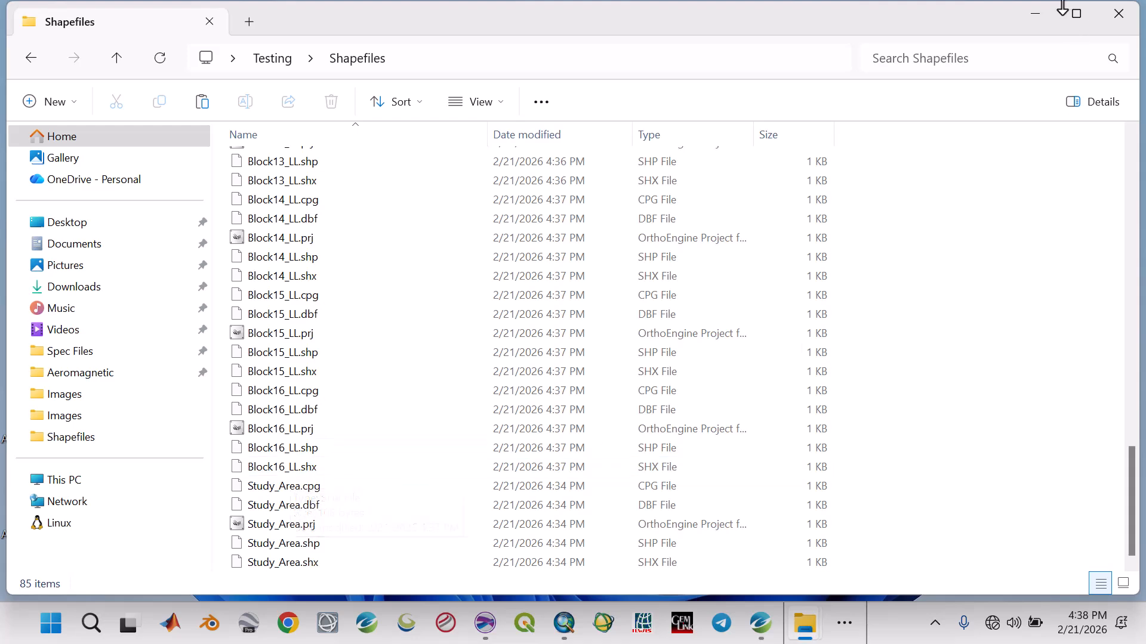
click(1027, 15)
Step: Switch to AeroDepth Pro, reset all block results, and minimize the program
click(844, 624)
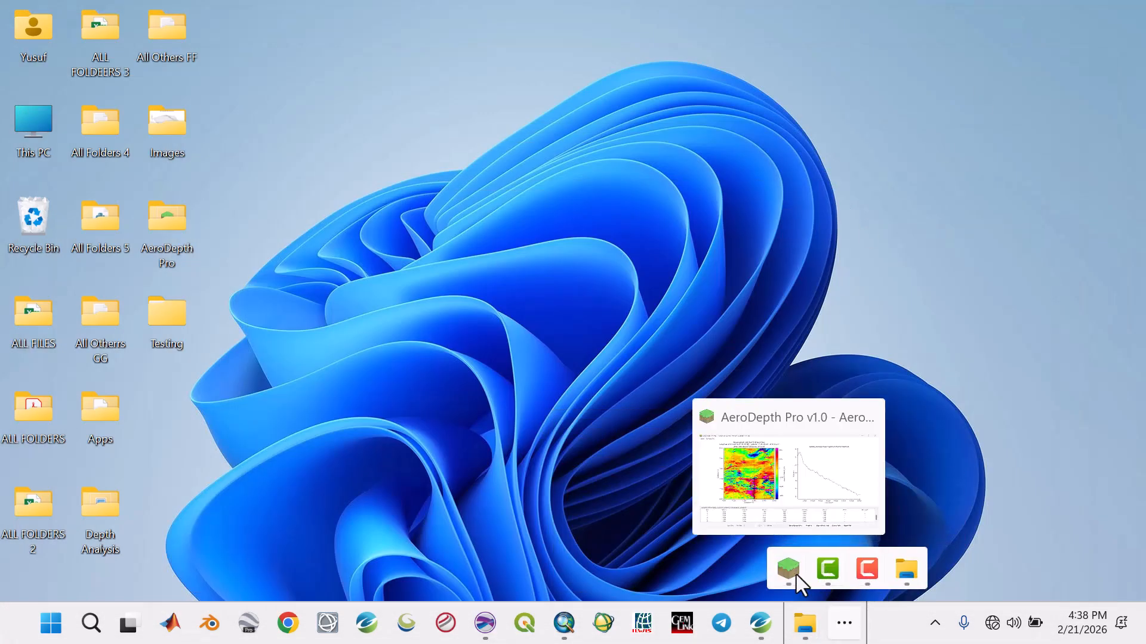
click(796, 575)
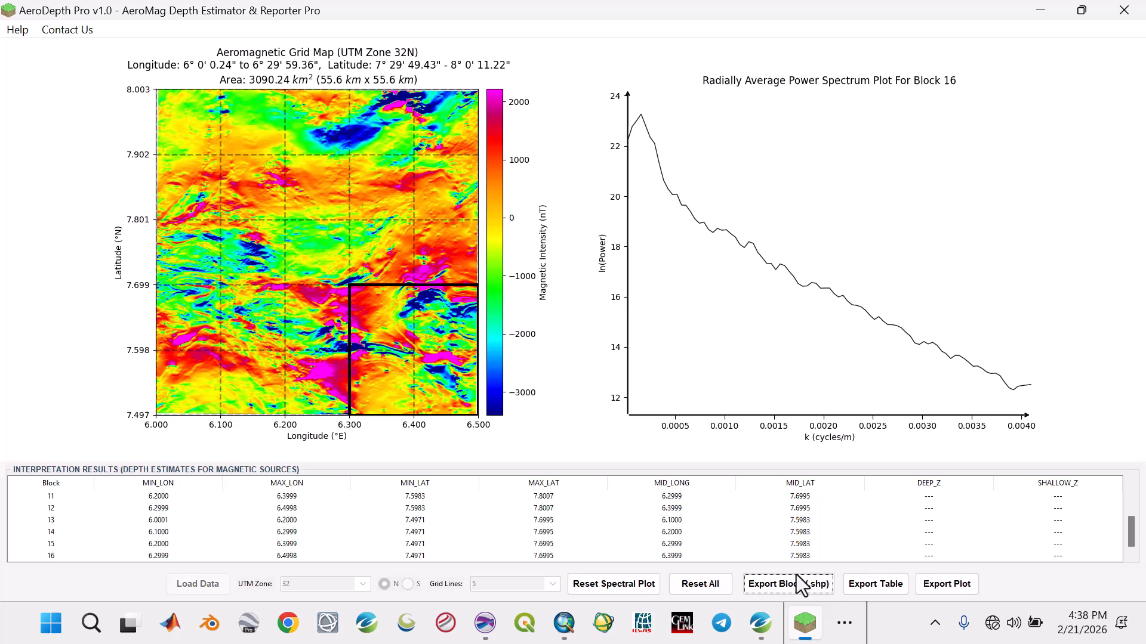
click(698, 591)
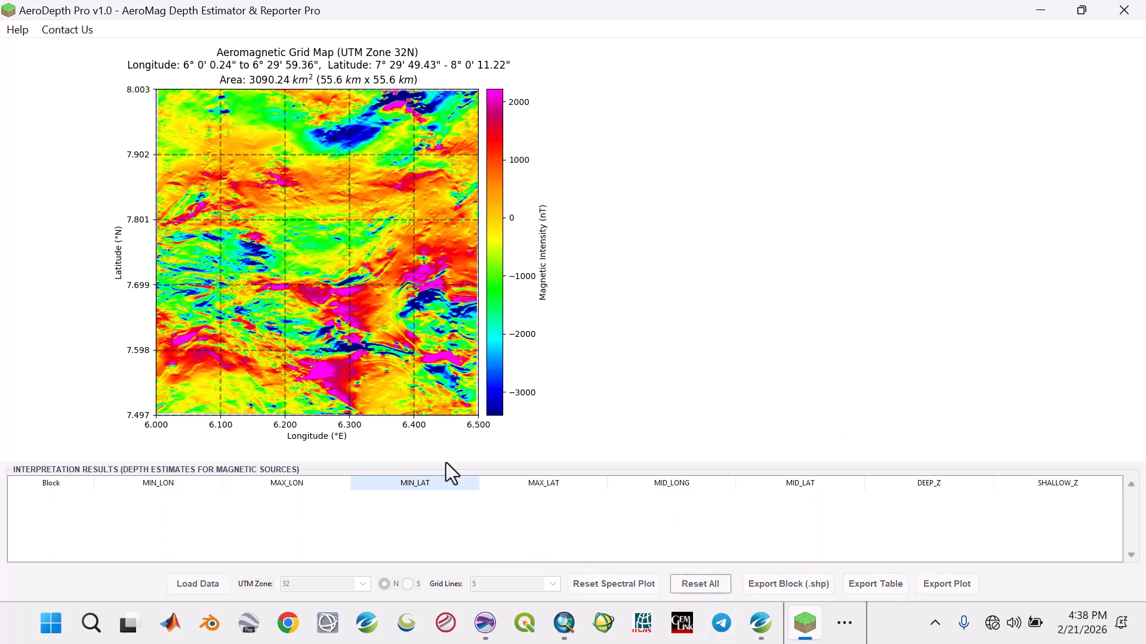
click(1025, 14)
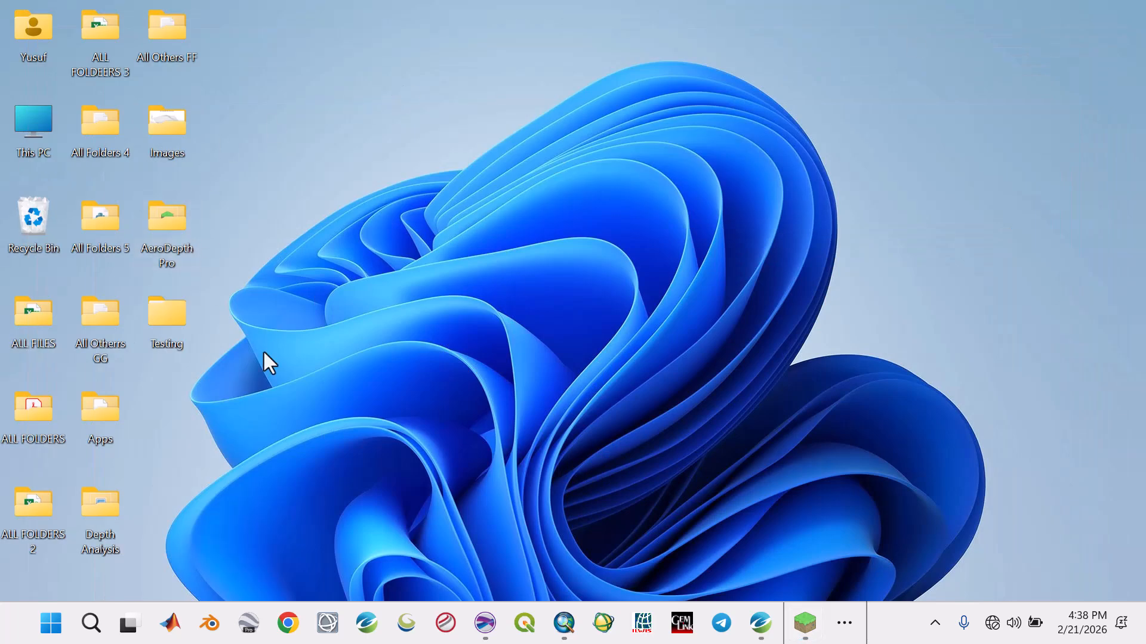
Step: Switch to ArcMap and add a folder connection to the desktop's Testing folder
click(565, 626)
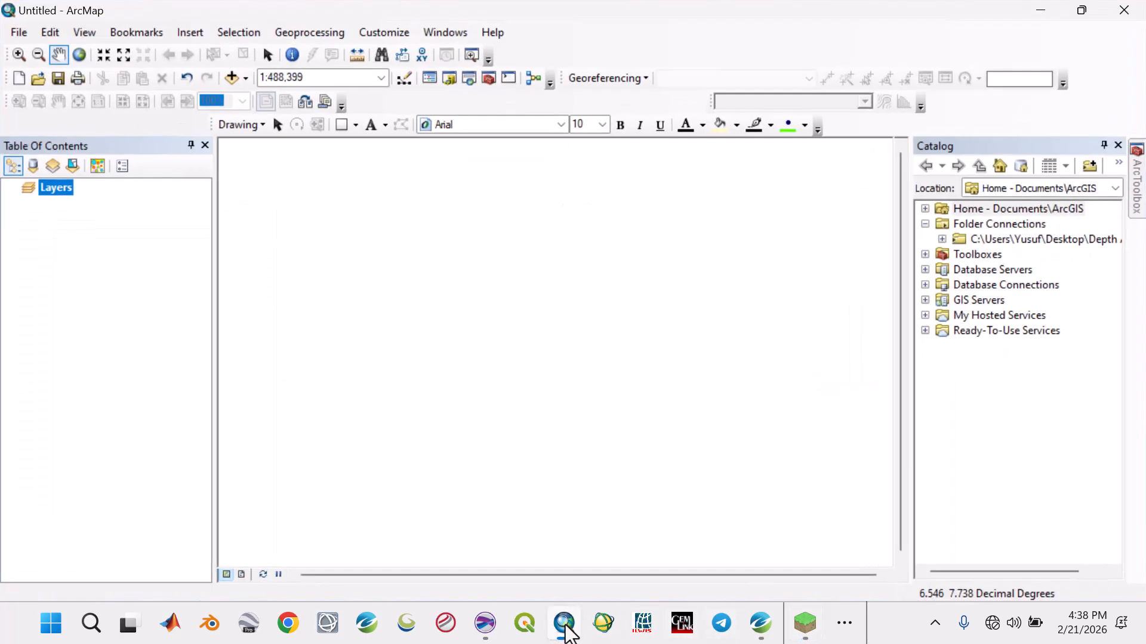
click(961, 224)
right_click(962, 224)
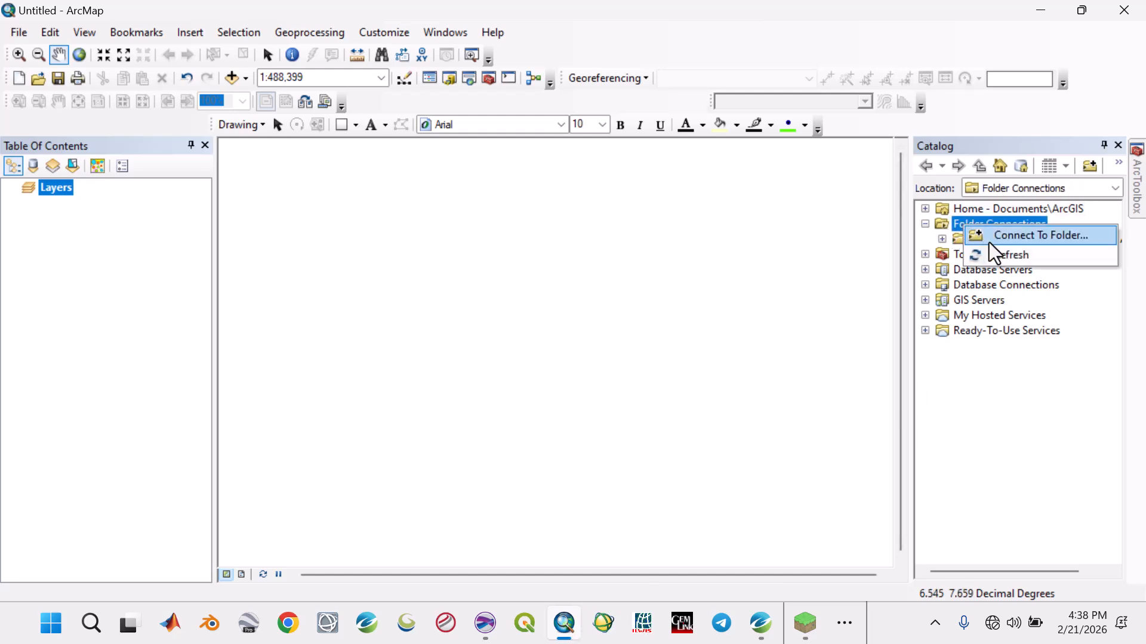
click(990, 239)
scroll(519, 399, down, 4)
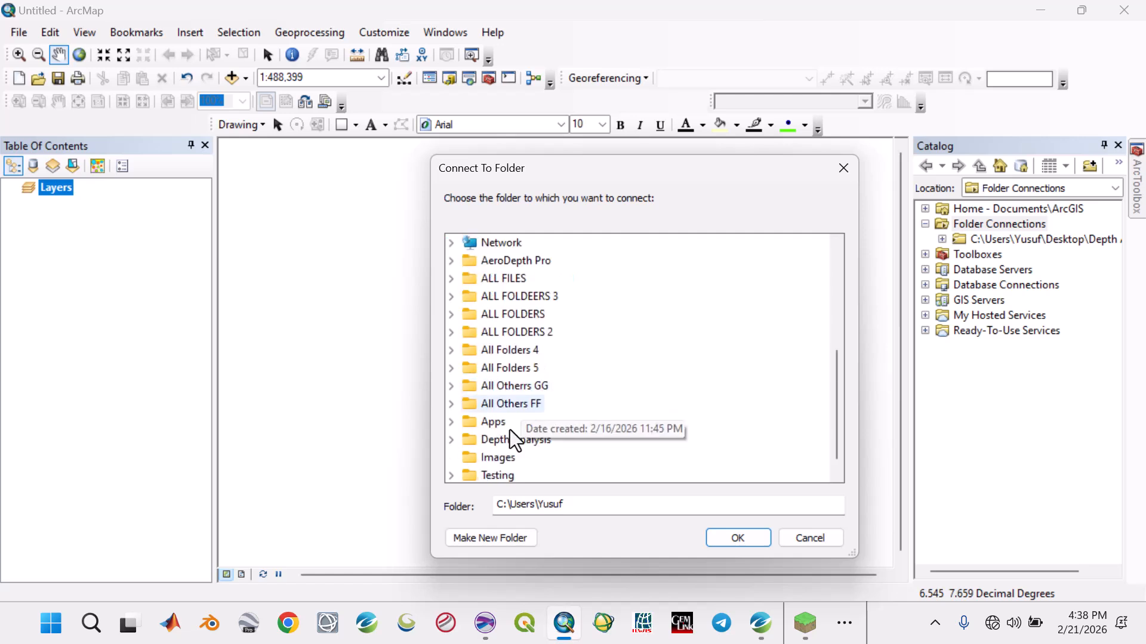
click(500, 475)
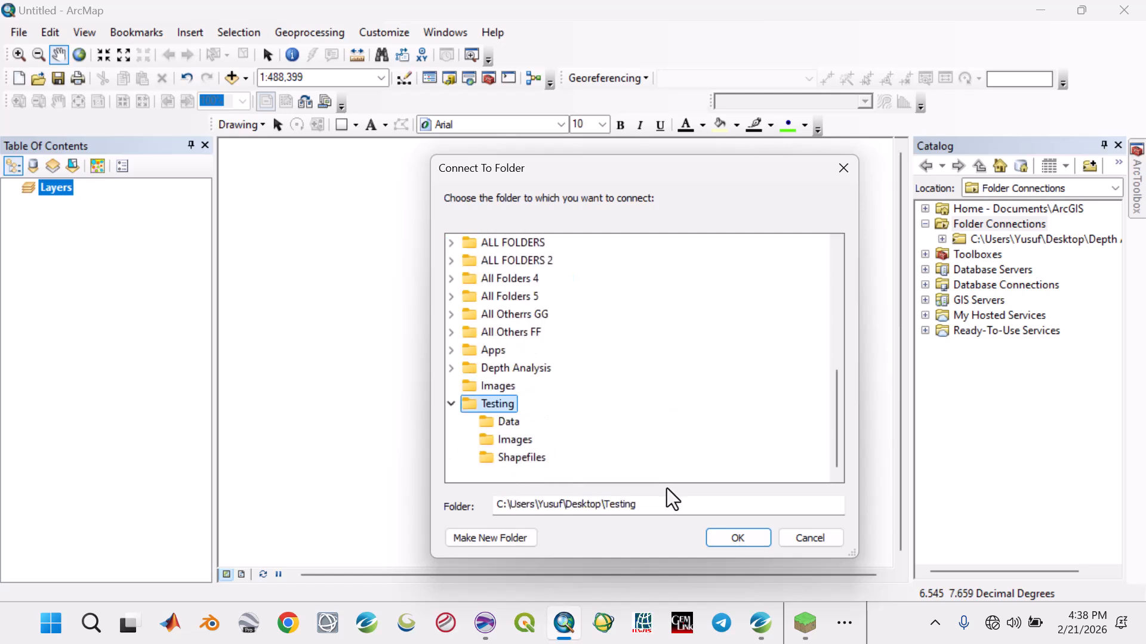
click(722, 537)
Step: Add all block shapefiles and Study_Area.shp from the Testing folder's Shapefiles subfolder to the map
click(245, 78)
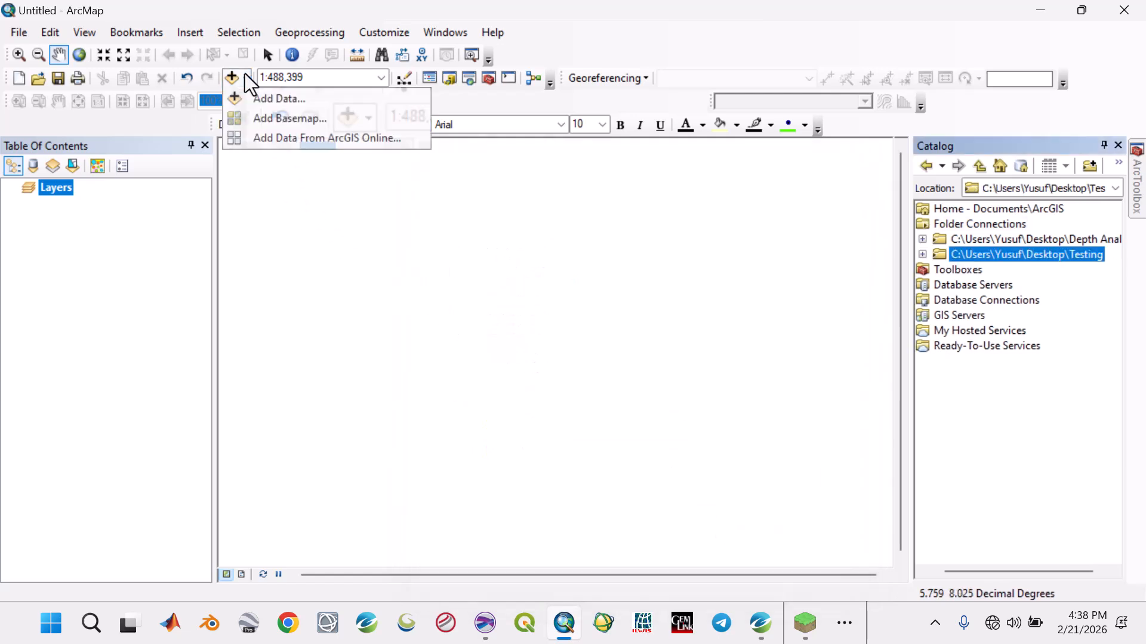
click(257, 98)
click(571, 196)
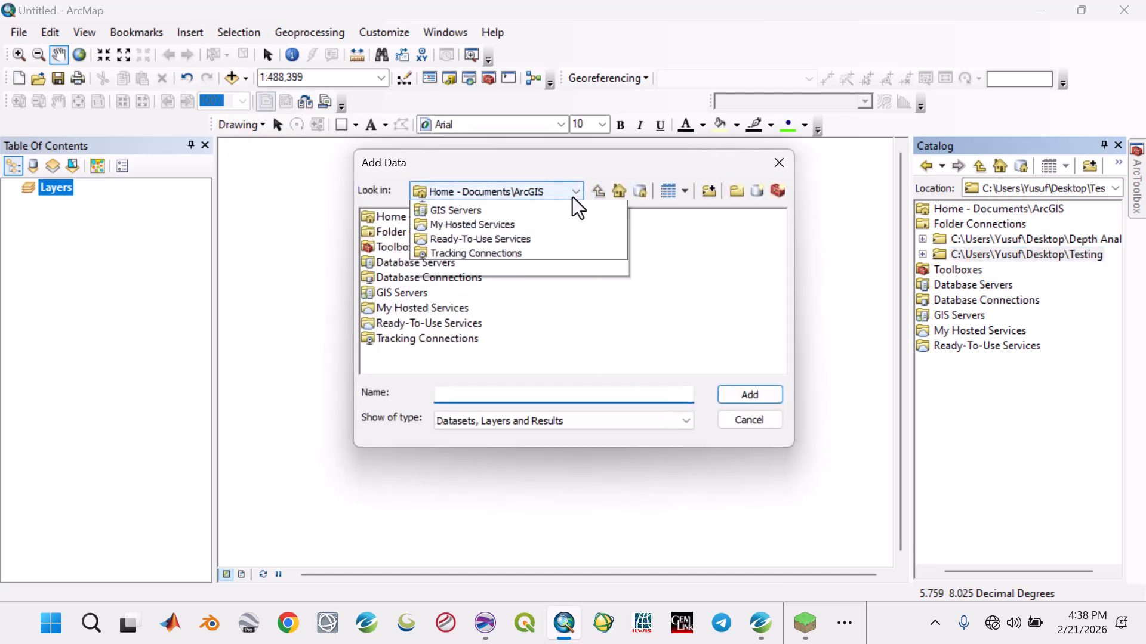
click(561, 249)
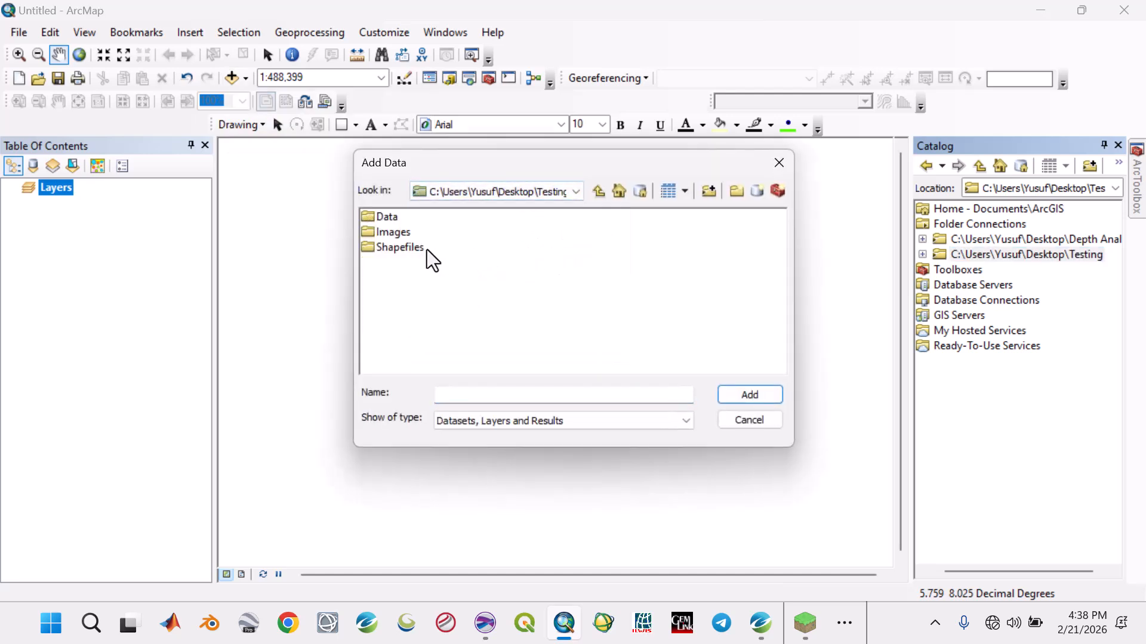
double_click(391, 245)
click(390, 217)
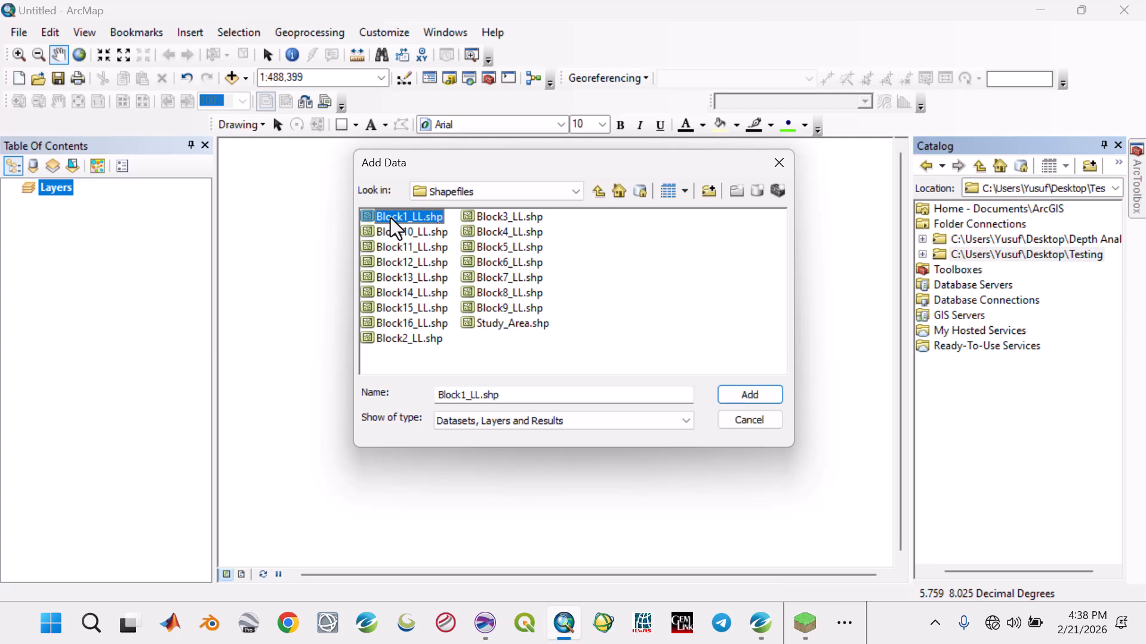
shift+click(489, 324)
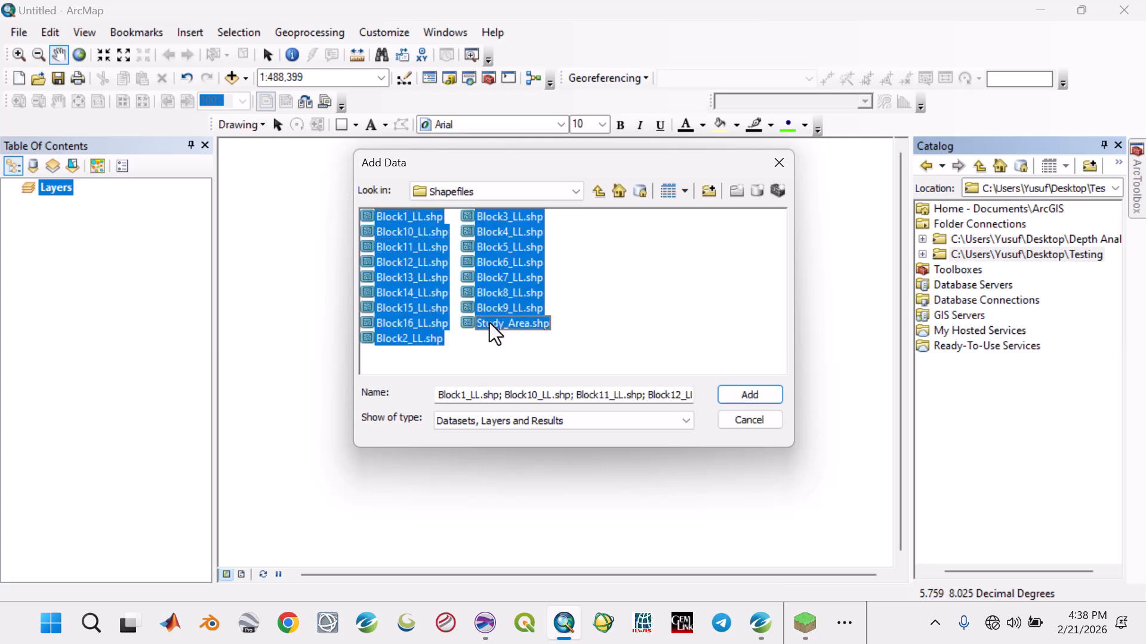
click(740, 397)
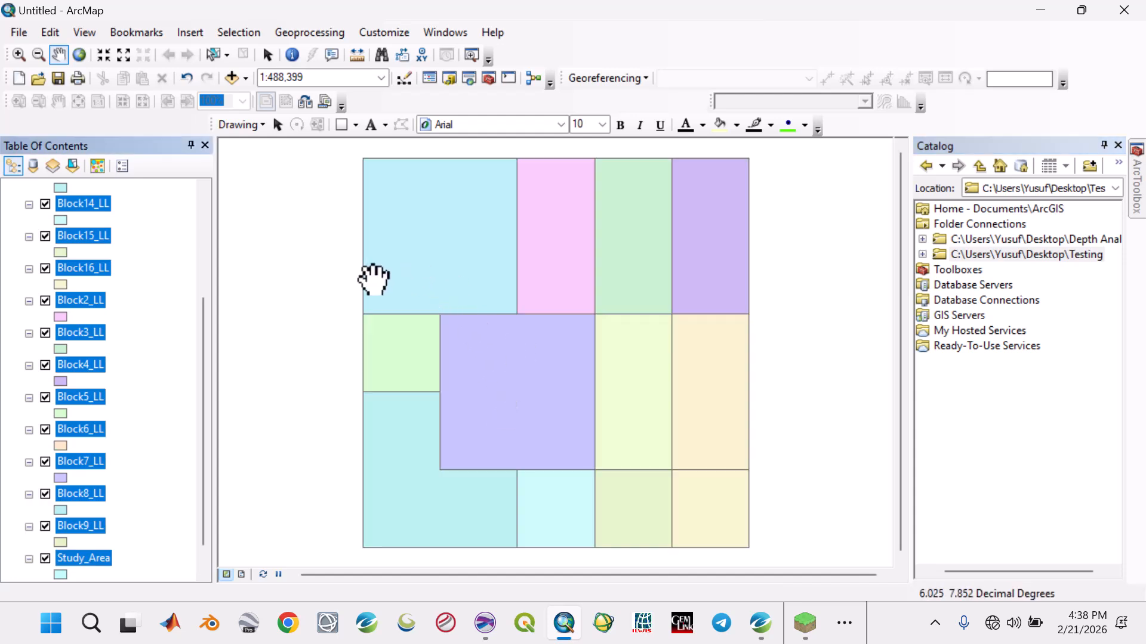
Step: Collapse the legends of layers Block1_LL and Block10_LL through Block14_LL, and clear the layer selection
scroll(47, 257, up, 5)
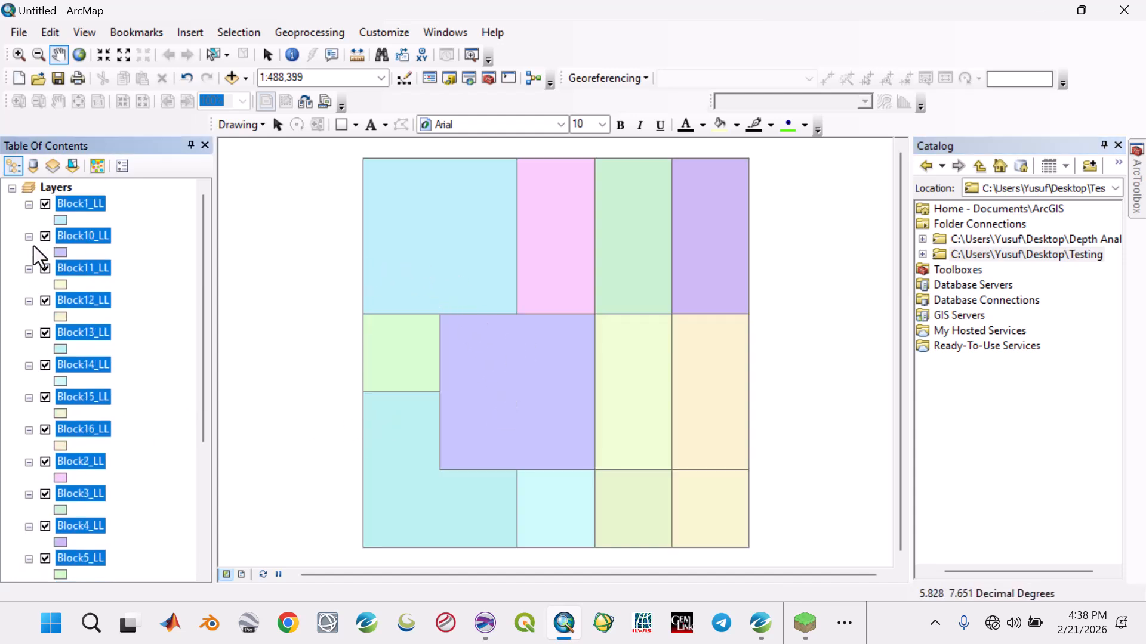
click(28, 205)
click(29, 221)
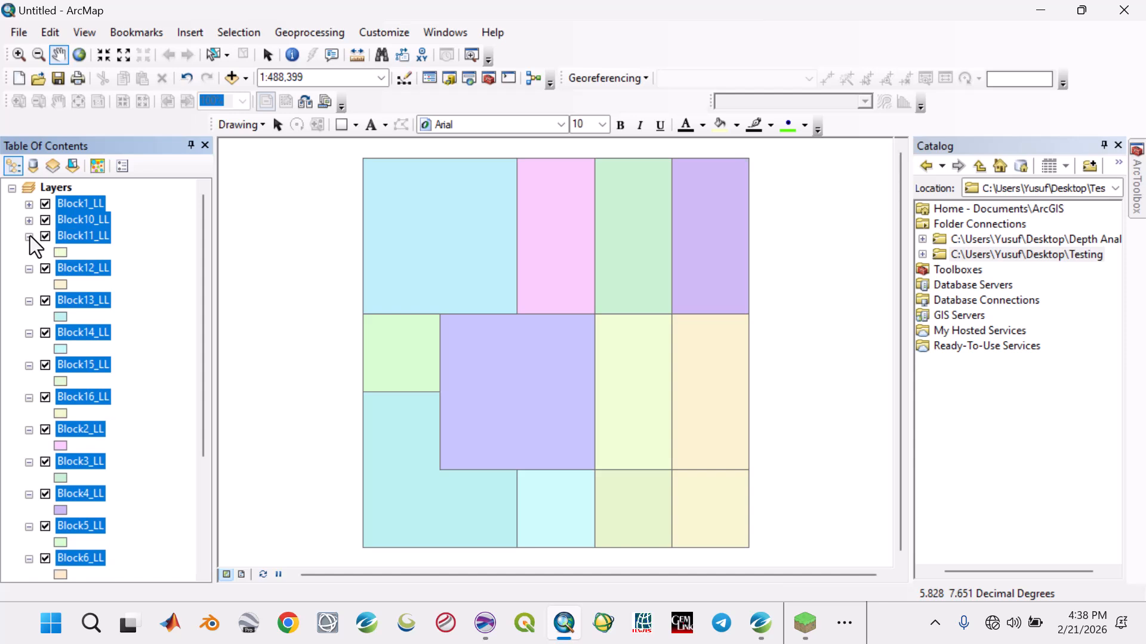
click(29, 237)
click(29, 253)
click(29, 269)
click(29, 286)
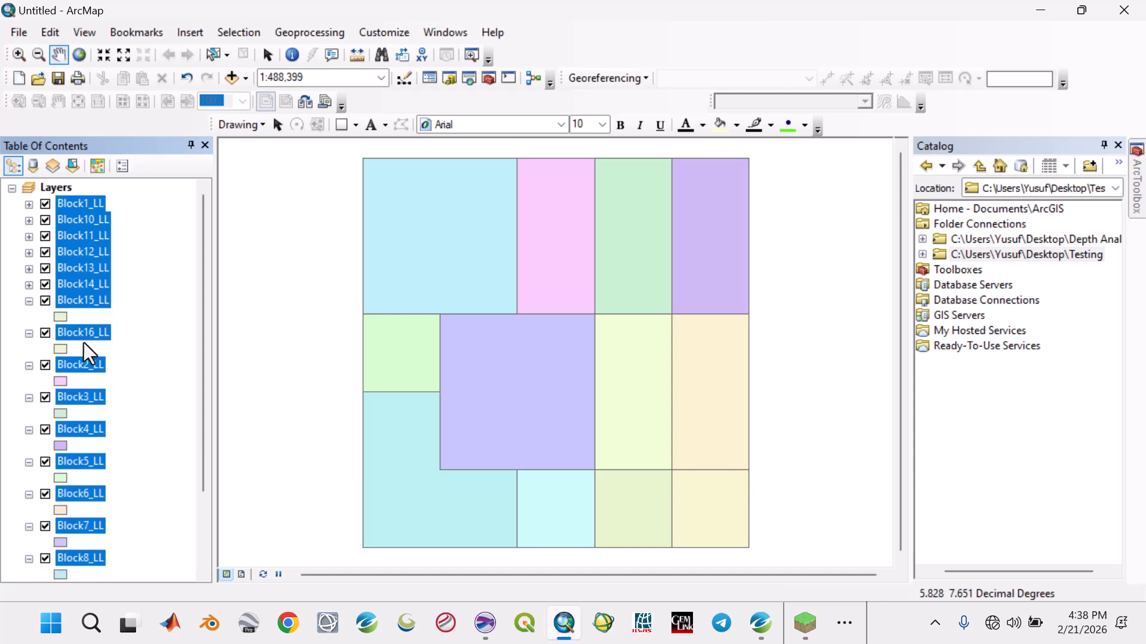
click(153, 347)
Step: Apply the Hollow symbol to the Study_Area layer
scroll(154, 432, down, 2)
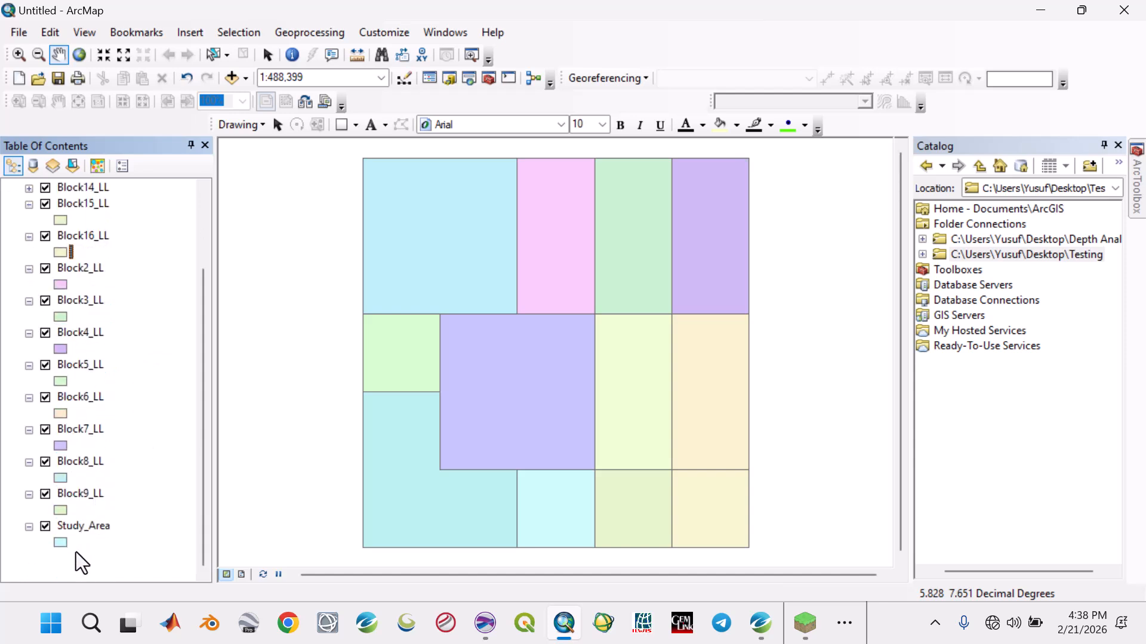
click(60, 542)
scroll(550, 365, down, 10)
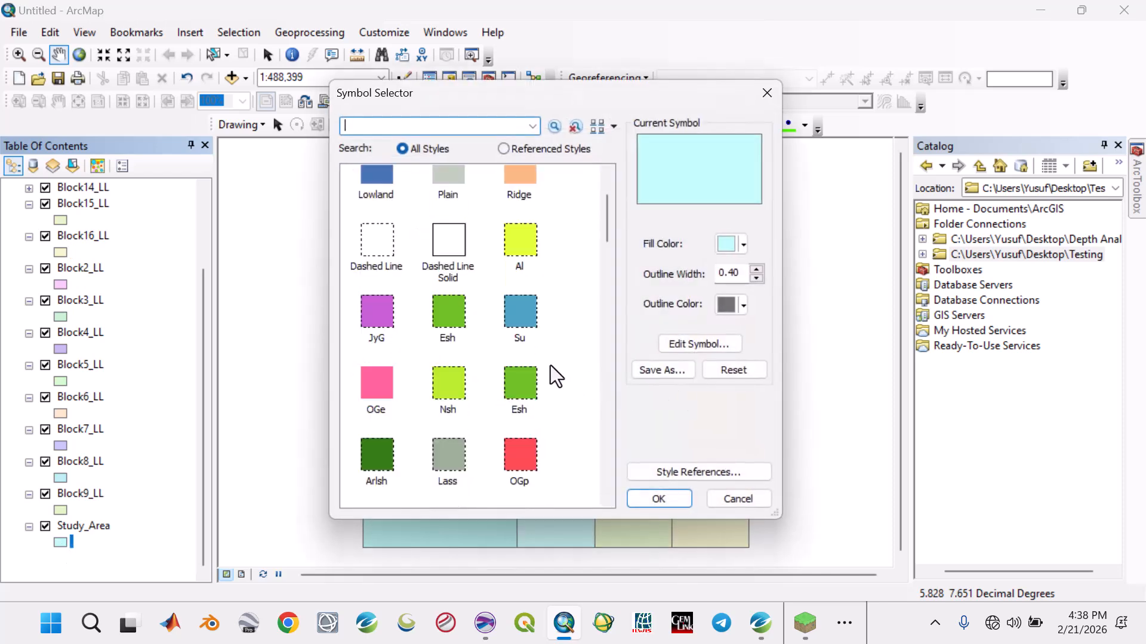
click(376, 262)
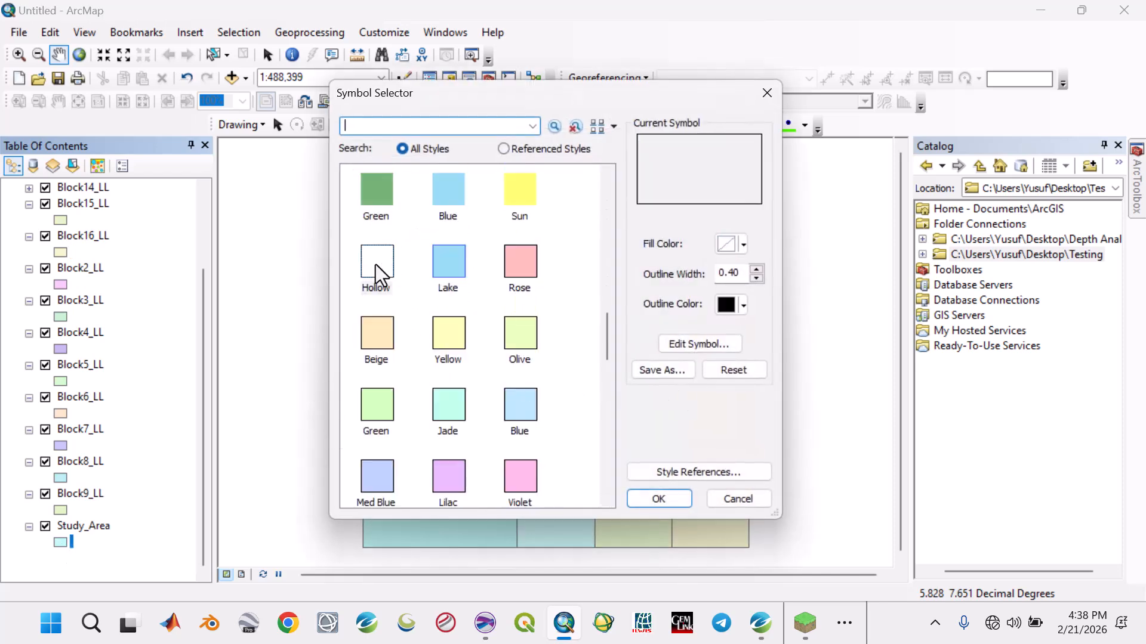
click(639, 501)
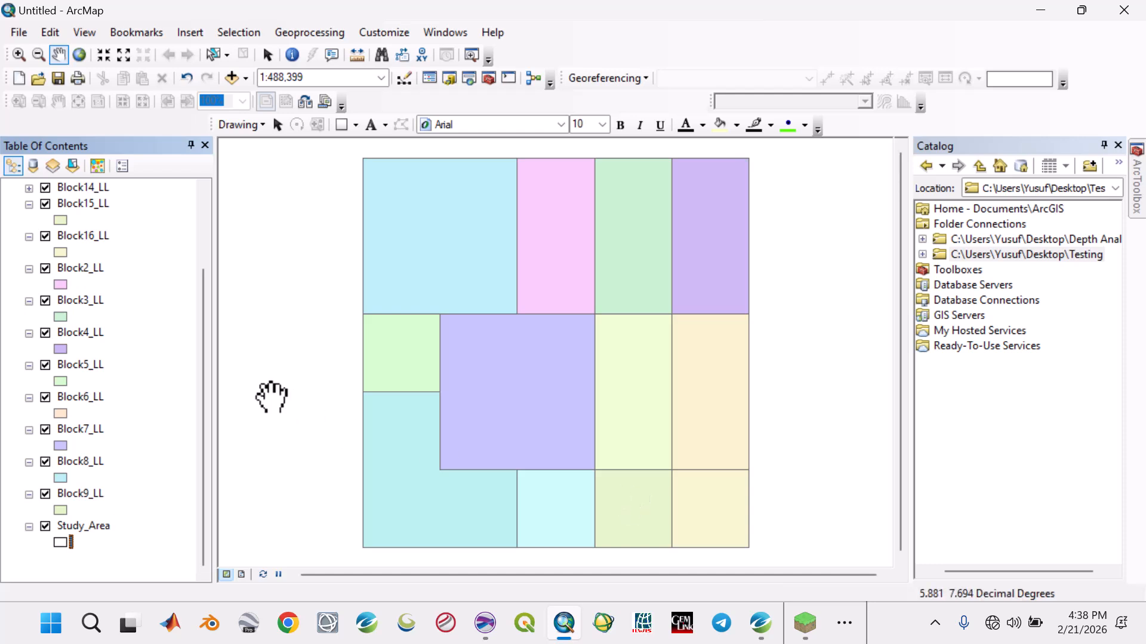
Step: Expand the Block1_LL layer and give its symbol no fill color, an outline width of 1 and a black outline
scroll(98, 242, up, 3)
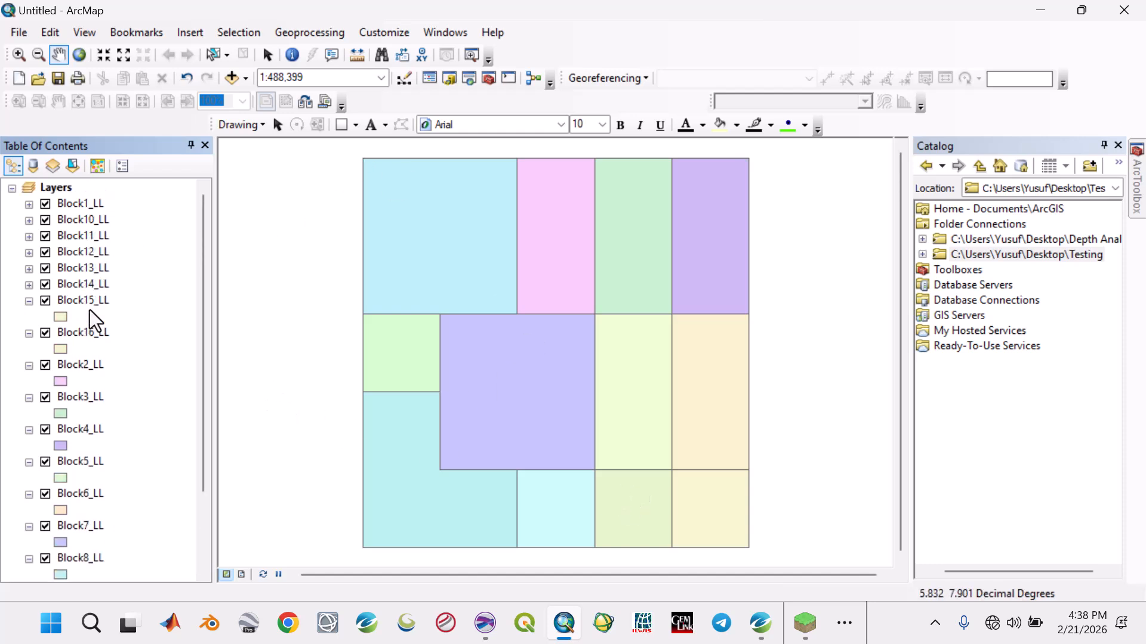
click(29, 204)
click(61, 221)
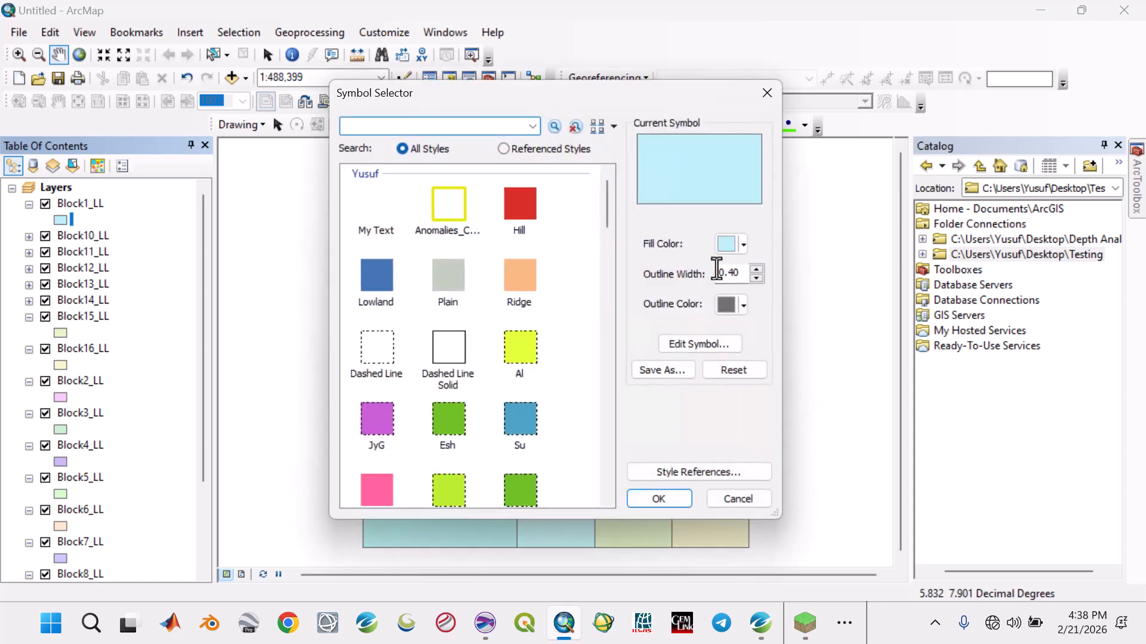
click(743, 249)
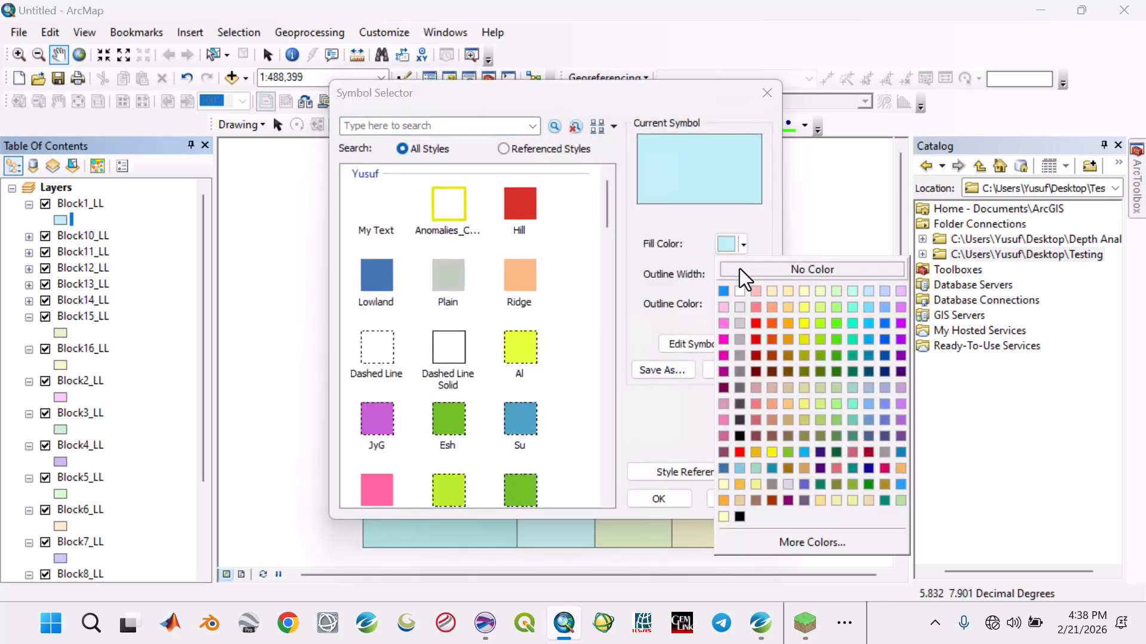
click(739, 269)
click(756, 269)
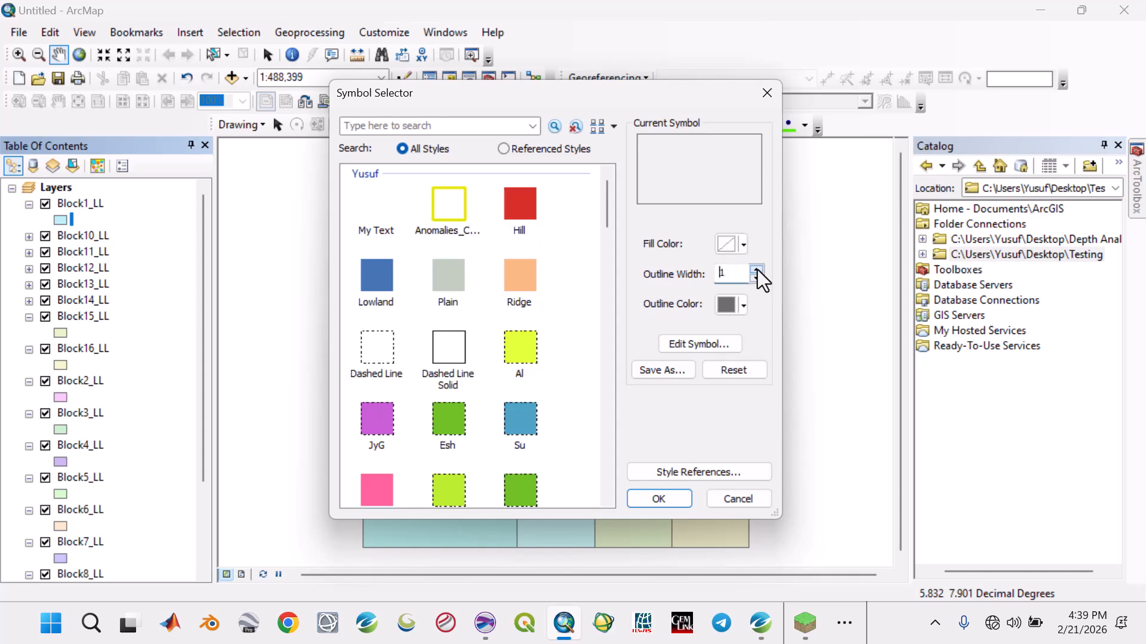
click(746, 311)
click(740, 263)
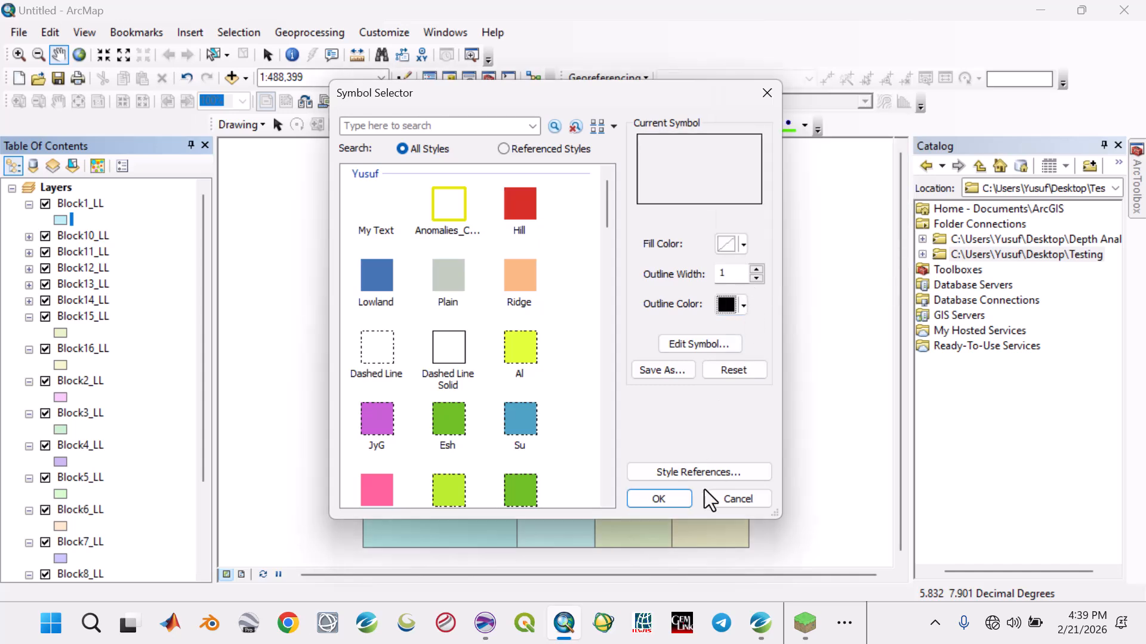
click(662, 497)
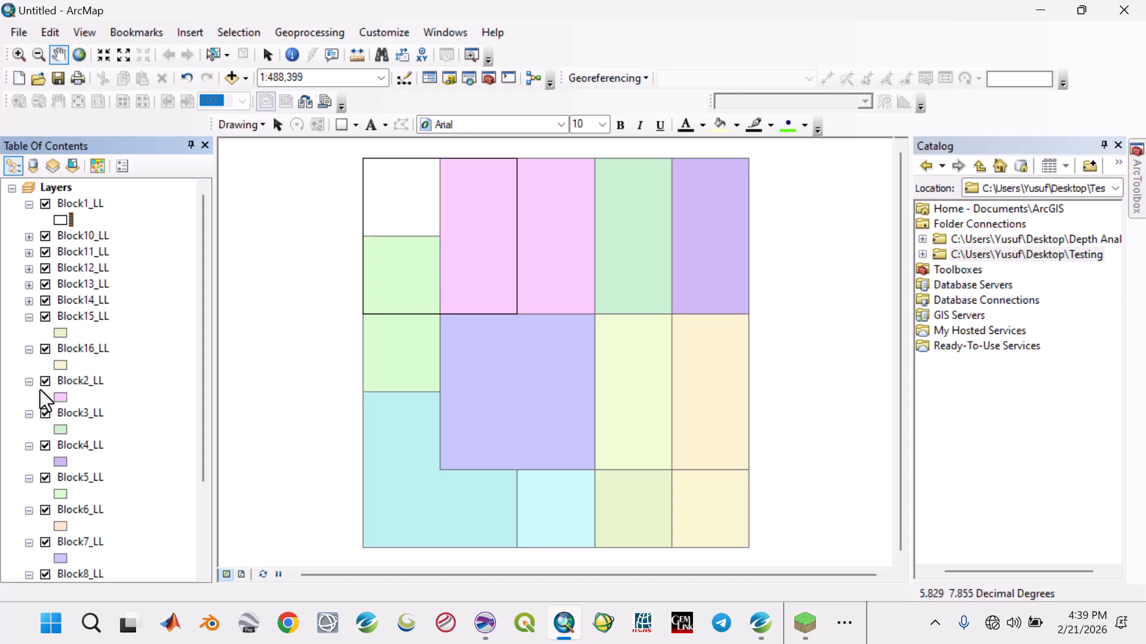
Step: Apply the Hollow symbol with an outline width of 1 to the Block2_LL layer
click(59, 395)
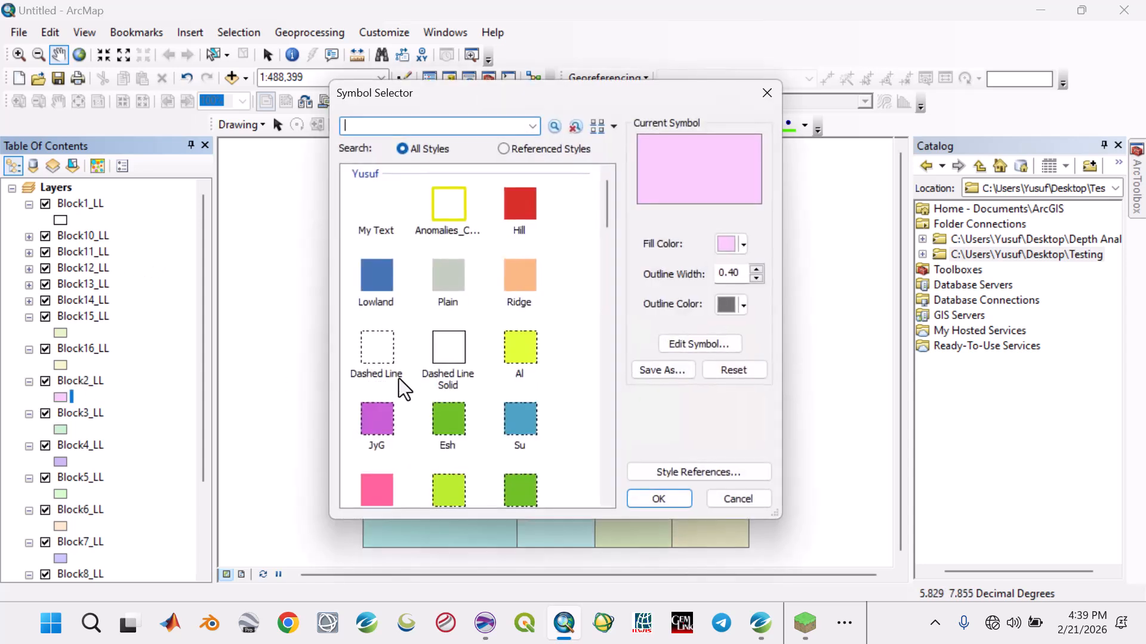
scroll(398, 378, down, 5)
scroll(396, 379, down, 3)
click(385, 468)
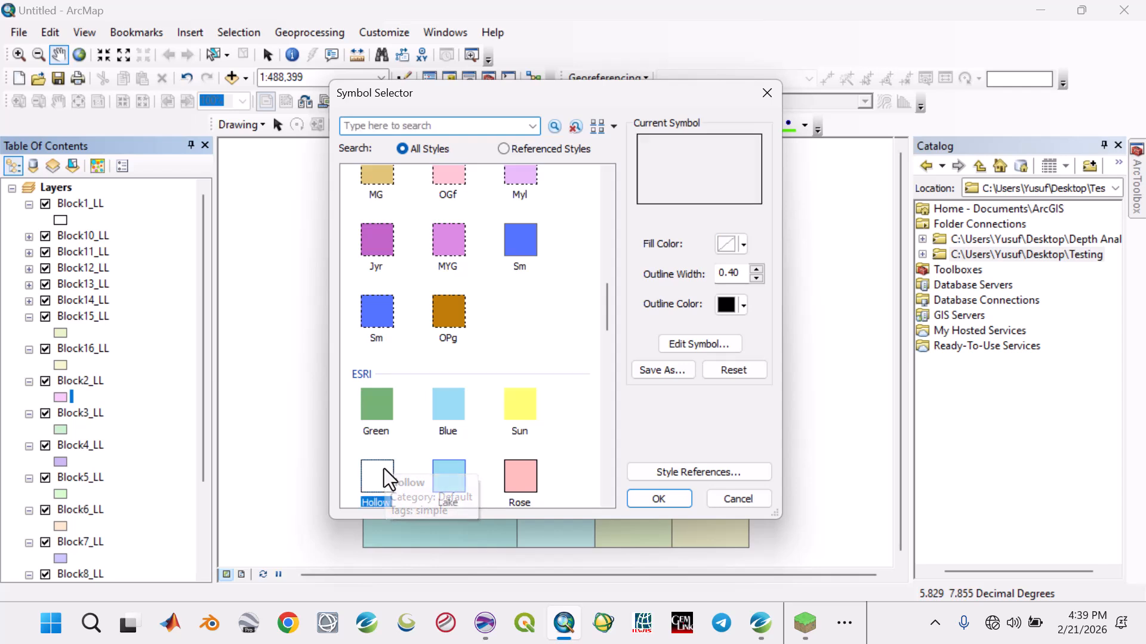
click(755, 269)
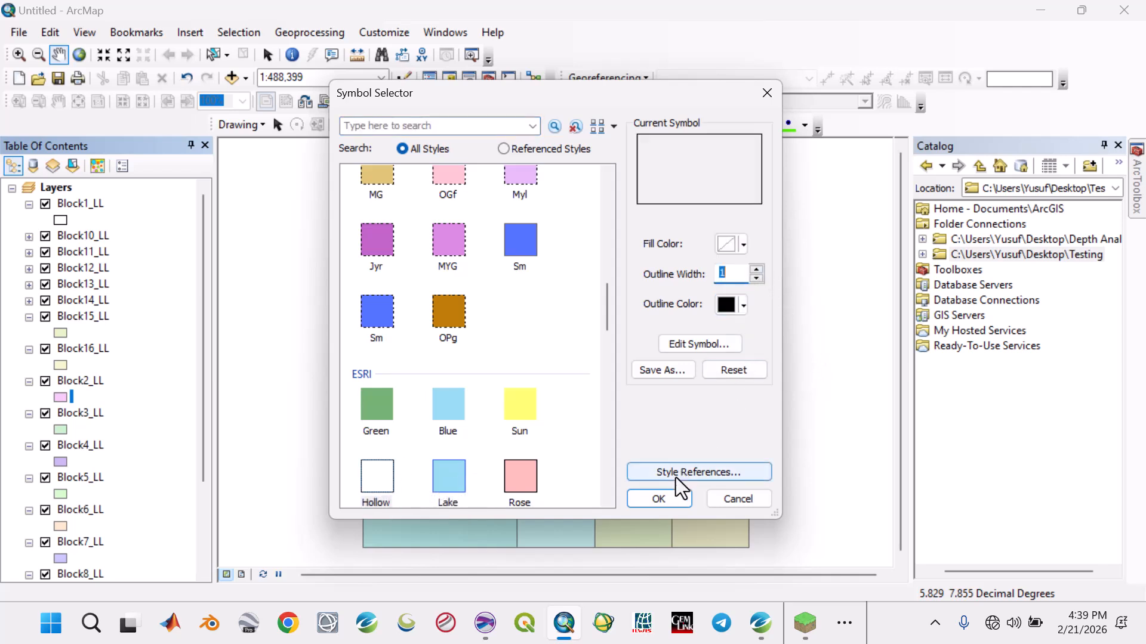
click(662, 500)
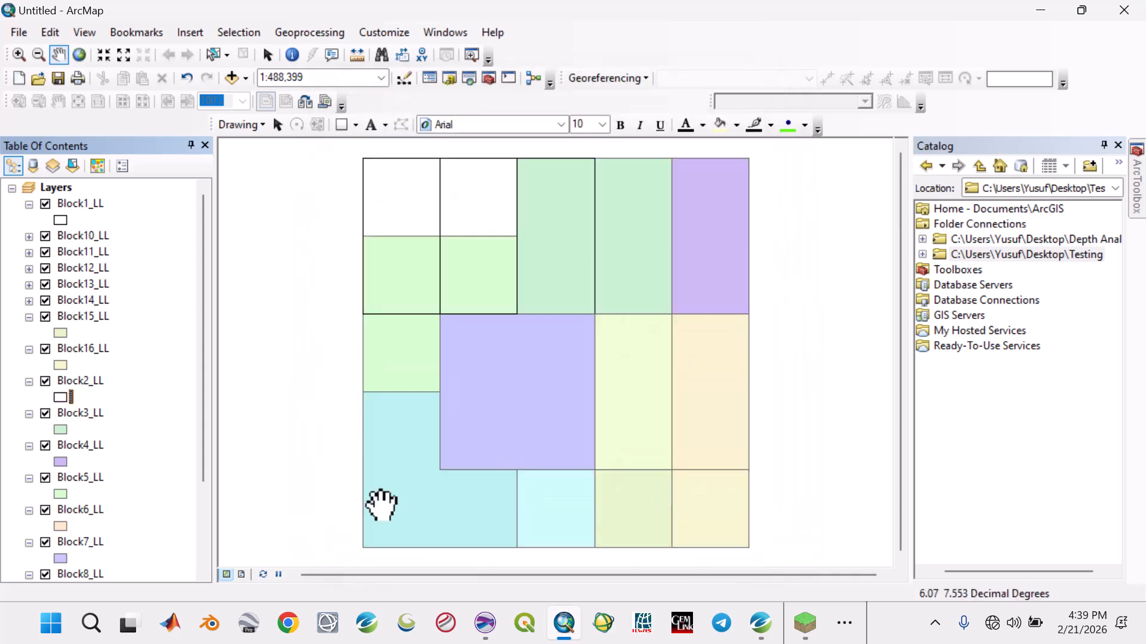
Step: Set the Block3_LL layer's symbol to no fill color
double_click(87, 382)
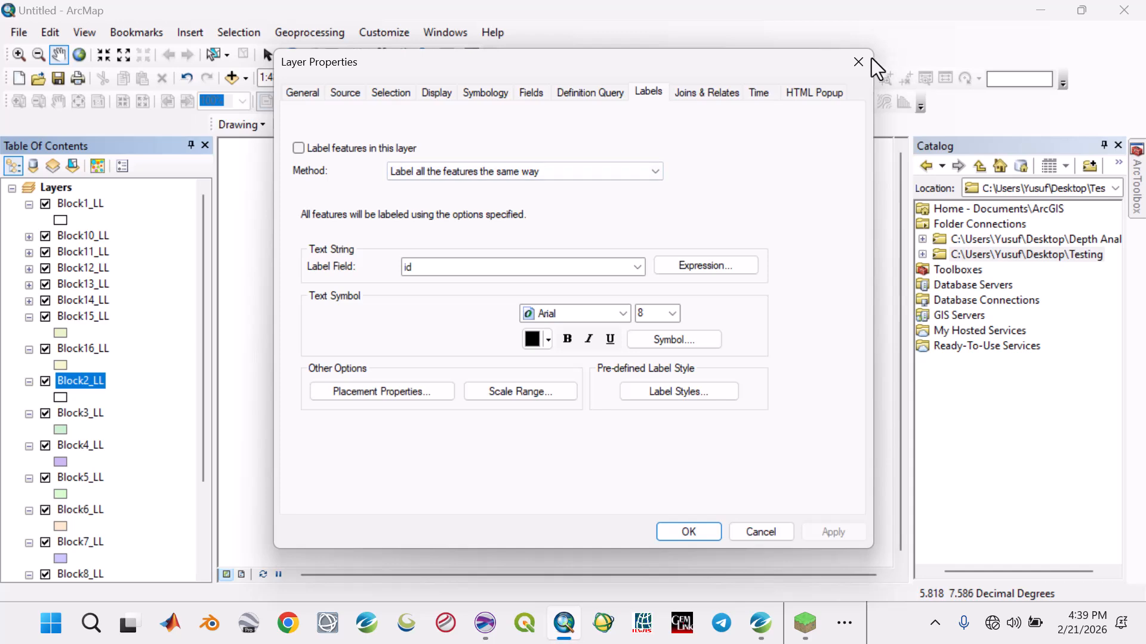
click(858, 61)
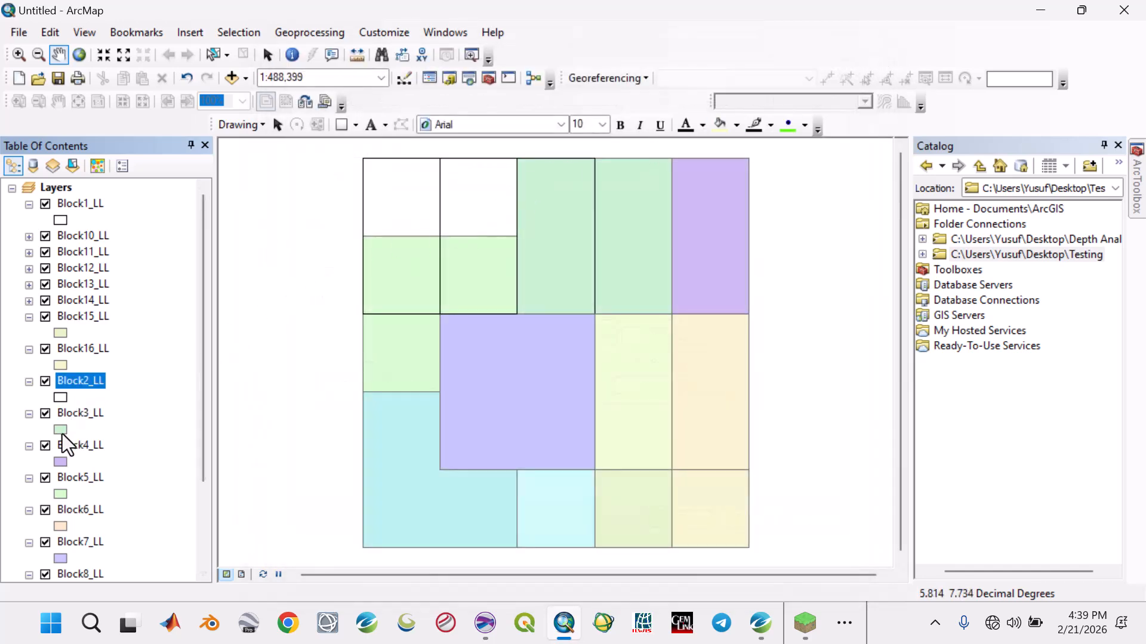
click(62, 434)
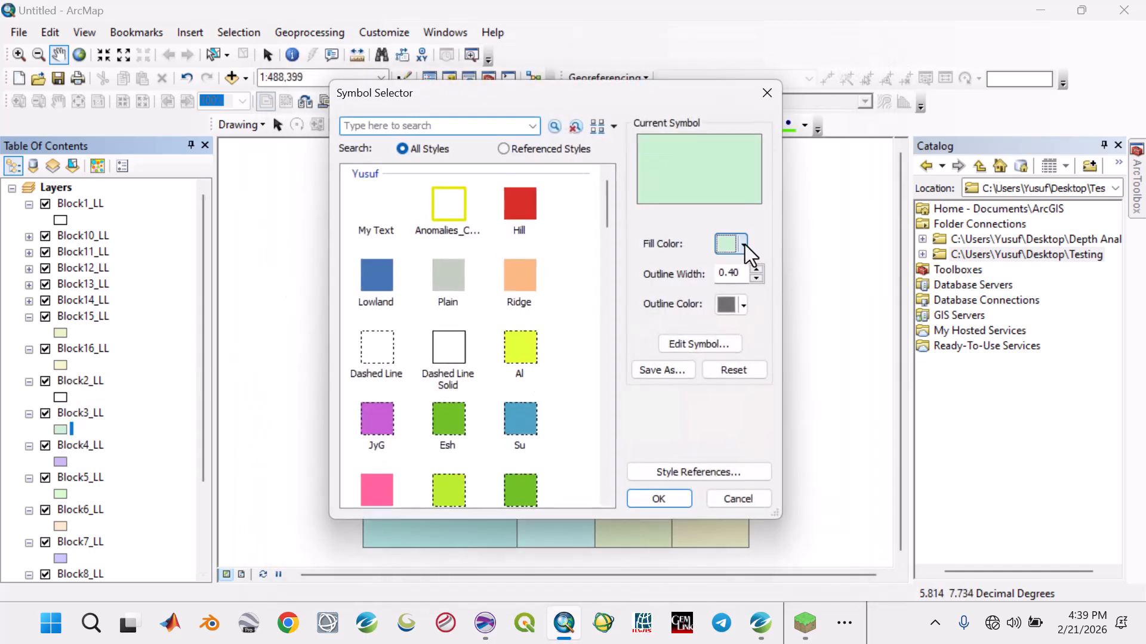
click(743, 245)
click(741, 268)
click(658, 500)
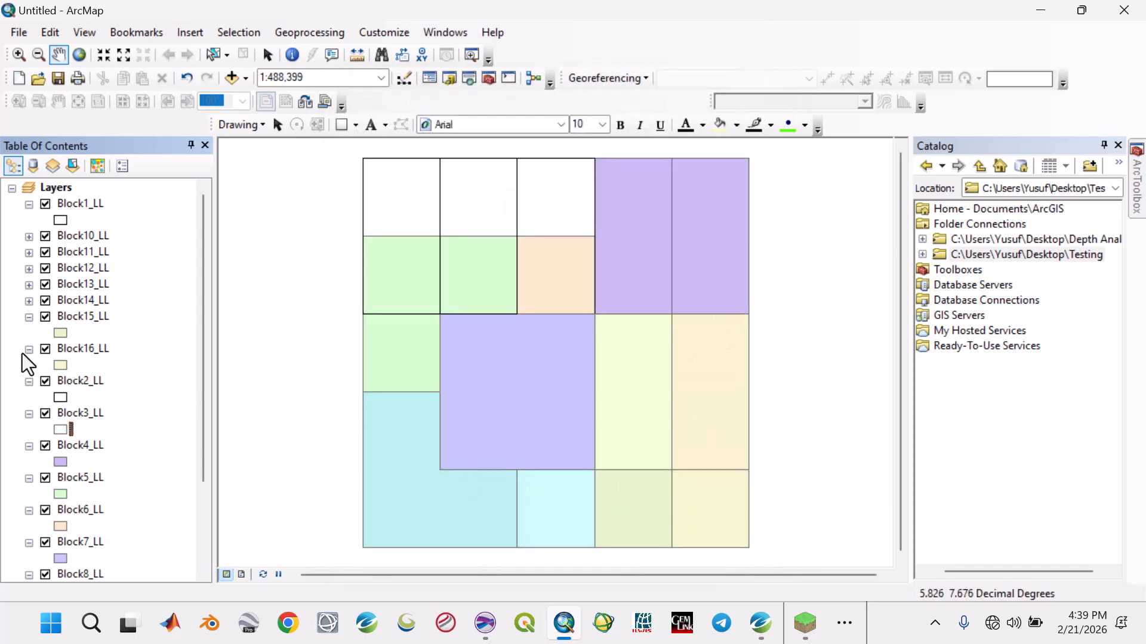
Step: Set the Block16_LL layer's symbol to no fill color
click(63, 366)
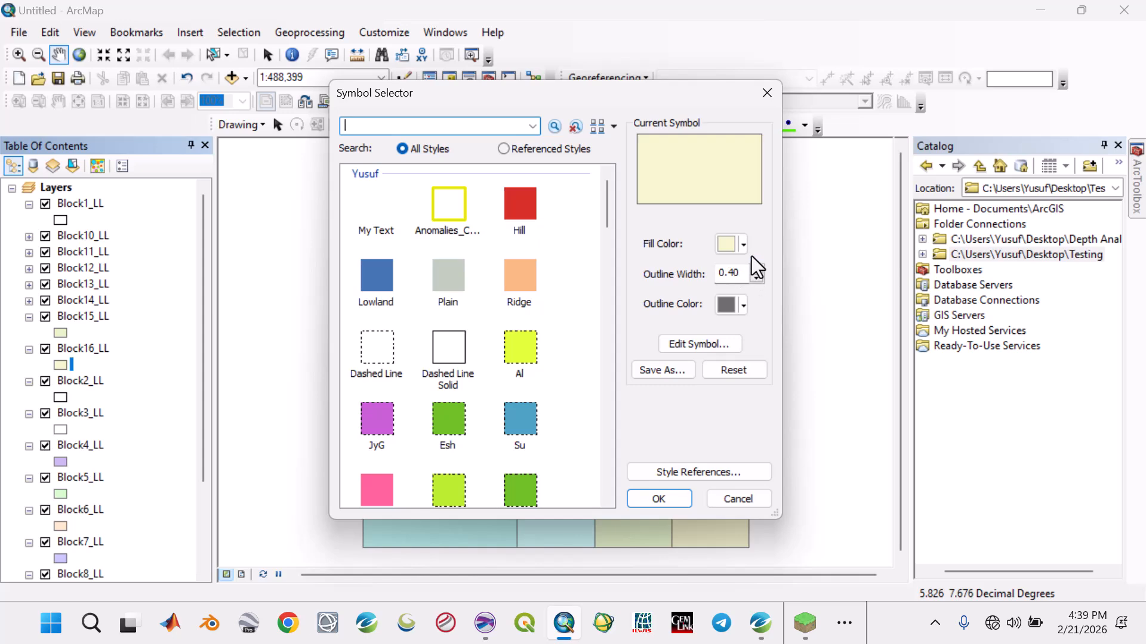
click(743, 243)
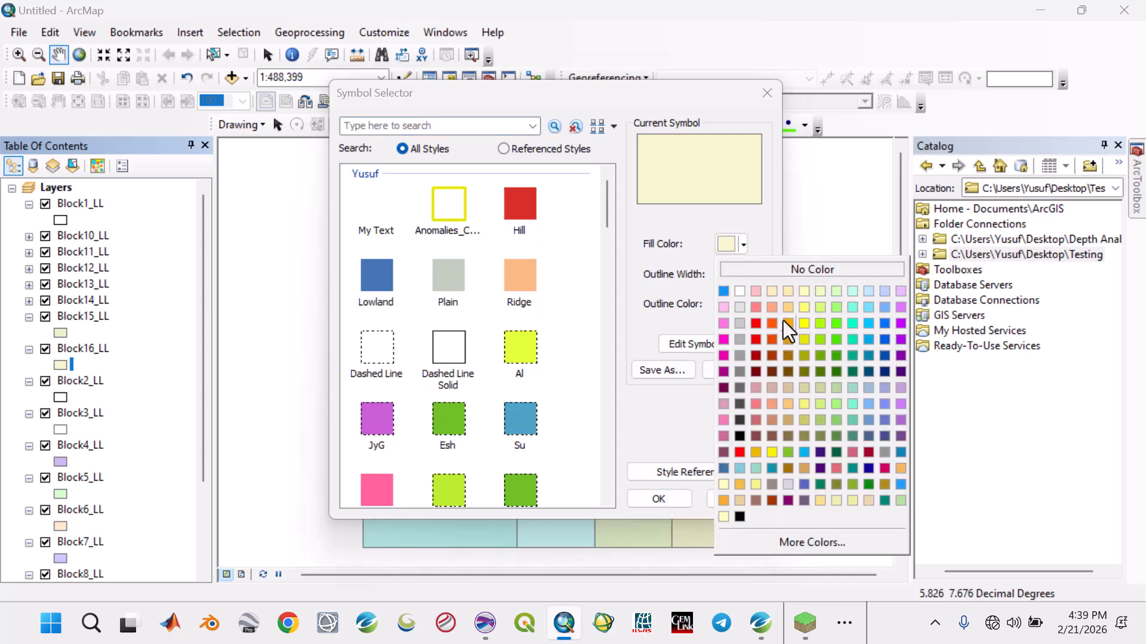
click(782, 270)
click(670, 504)
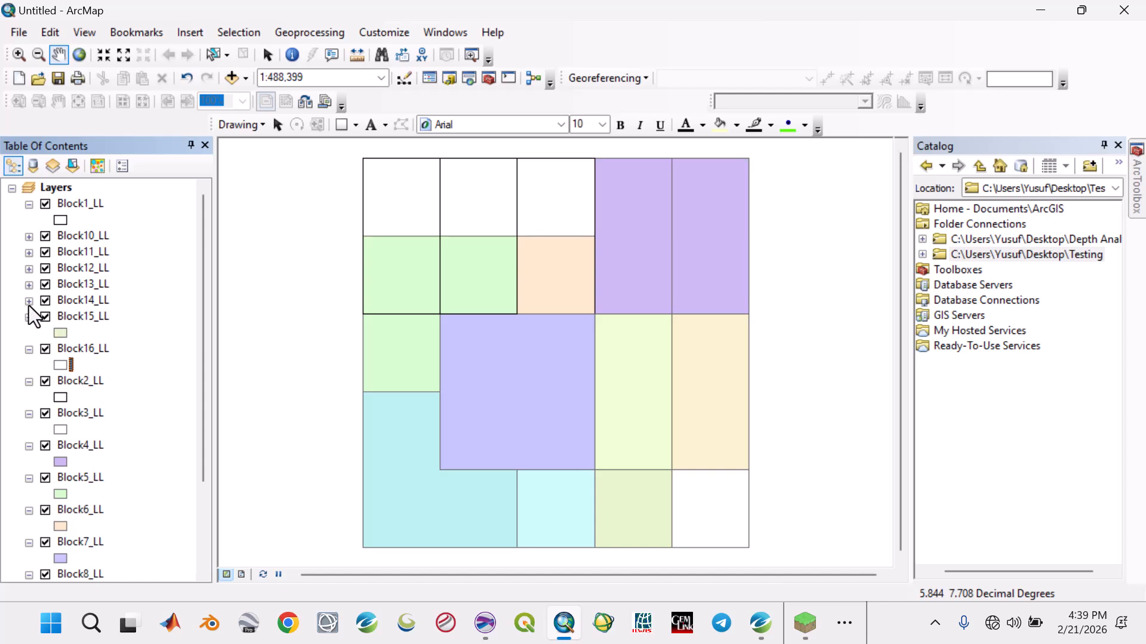
Step: Expand the legends of layers Block10_LL through Block14_LL to show their symbols
click(29, 301)
click(29, 285)
click(29, 268)
click(29, 252)
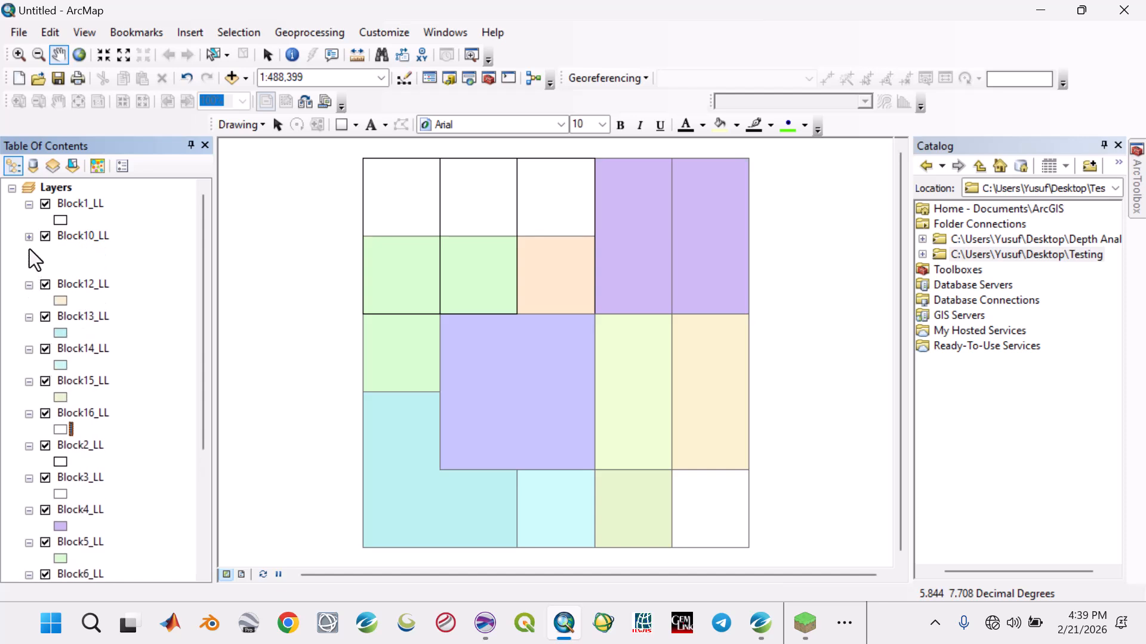
click(29, 237)
Step: Set the Block10_LL layer's symbol to no fill color
click(61, 253)
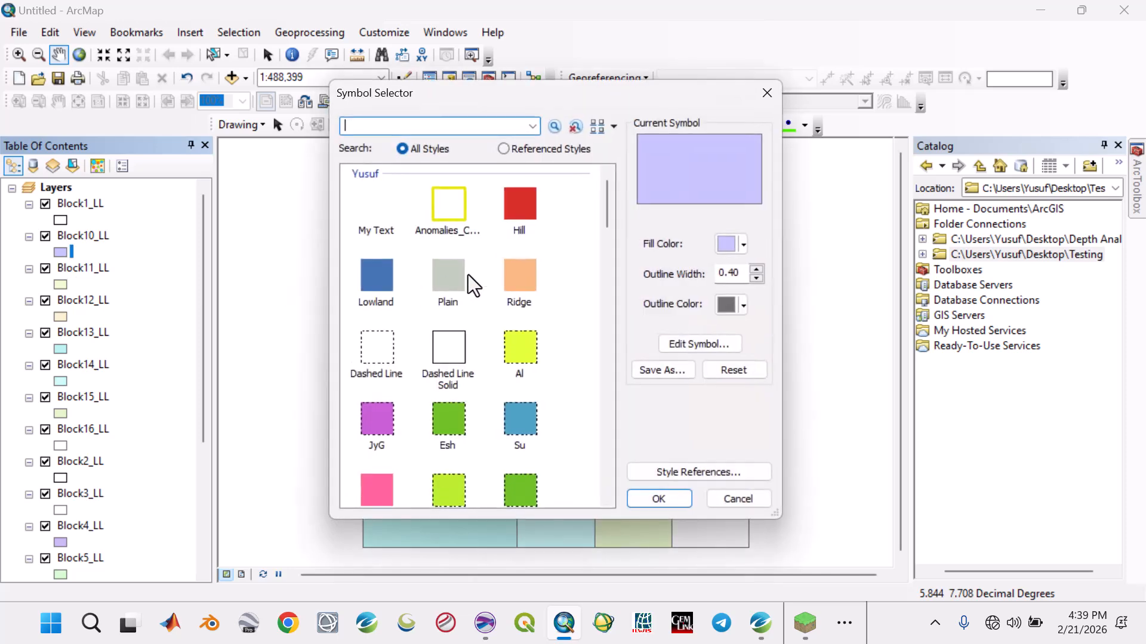
click(744, 245)
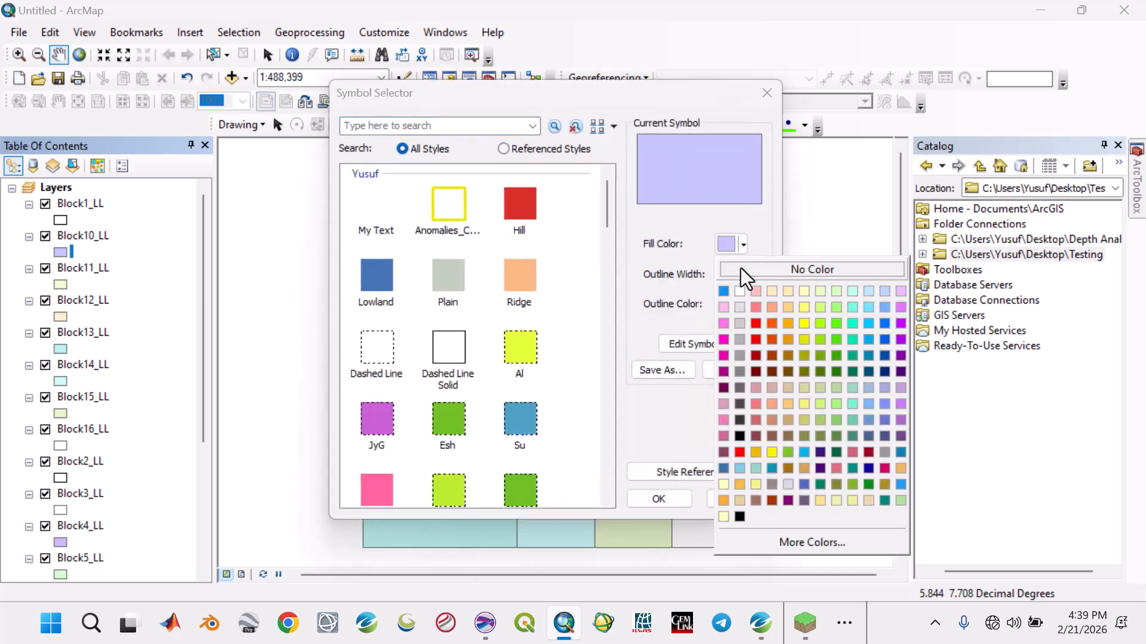
click(742, 268)
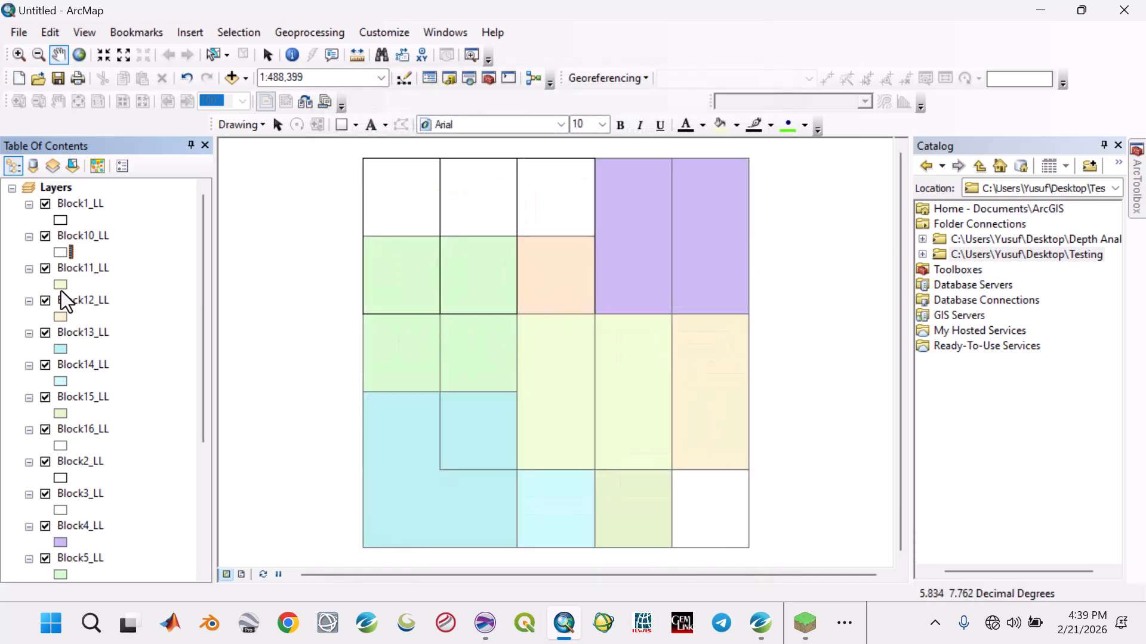
Step: Give the Block11_LL layer's symbol no fill color, an outline width of 1 and a black outline
click(60, 284)
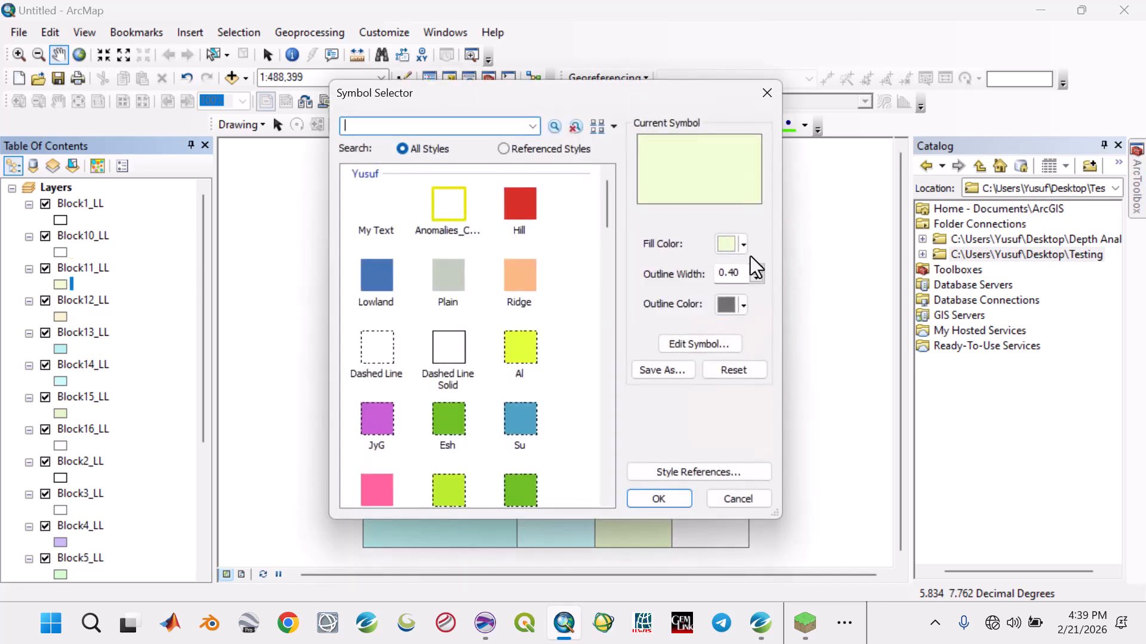
click(743, 245)
click(743, 268)
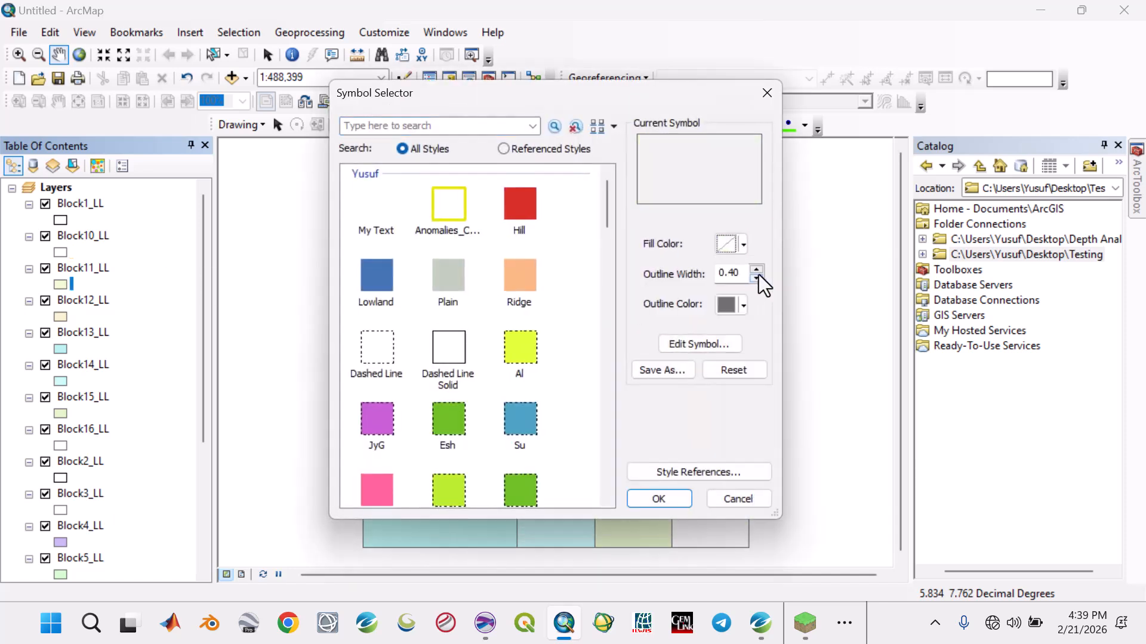
click(756, 269)
click(743, 306)
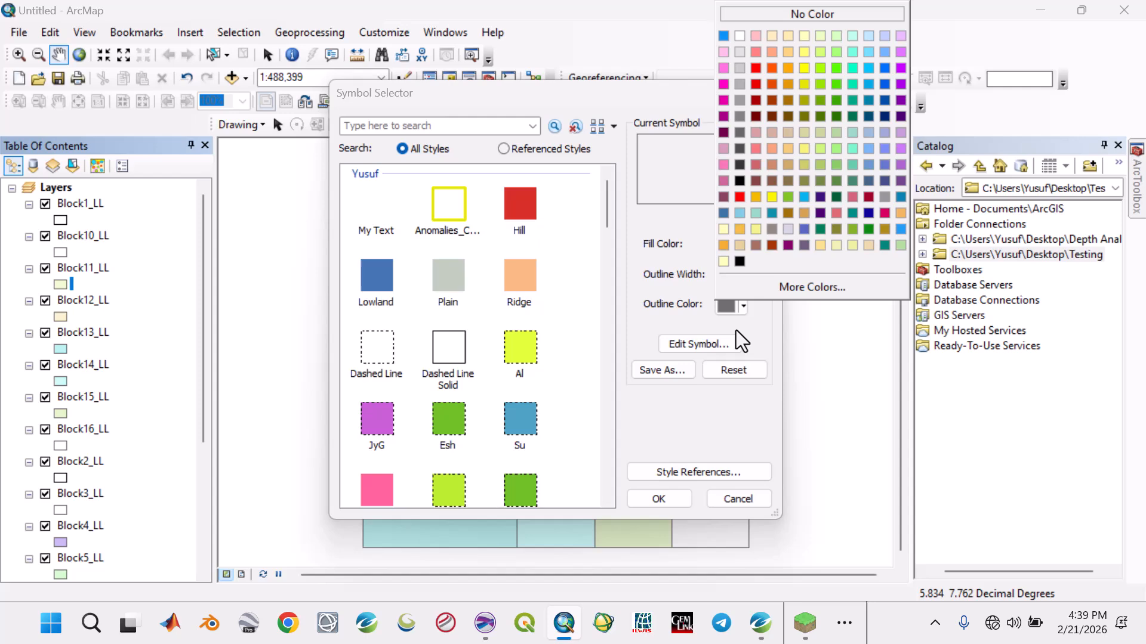
click(739, 263)
click(659, 499)
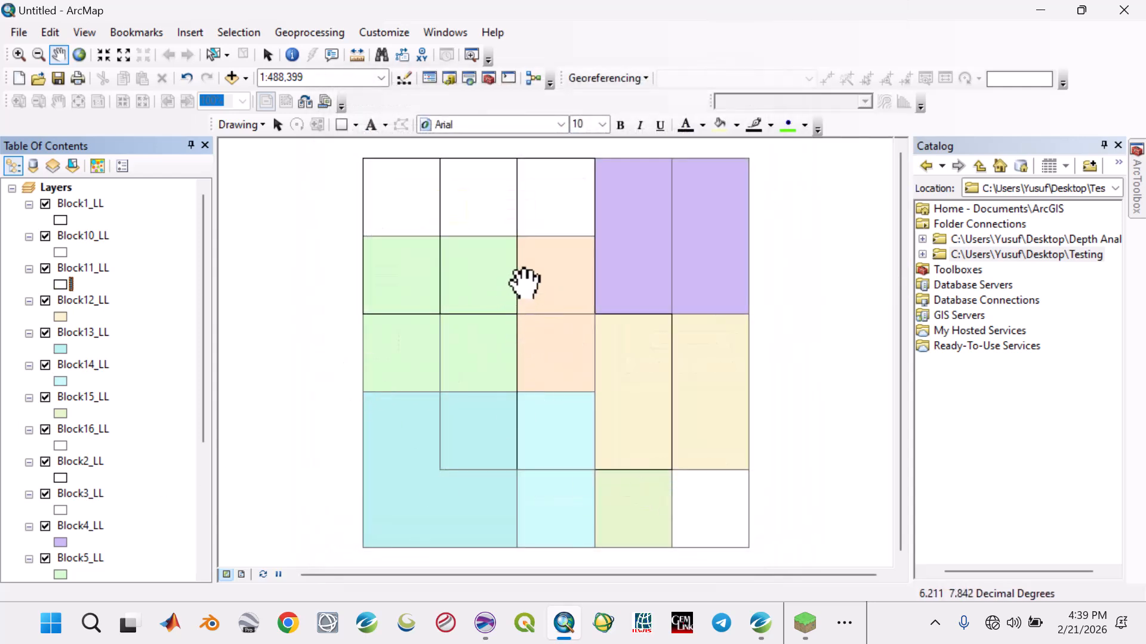
Step: Give the Block4_LL layer's symbol no fill color and an outline width of 1
scroll(87, 335, down, 2)
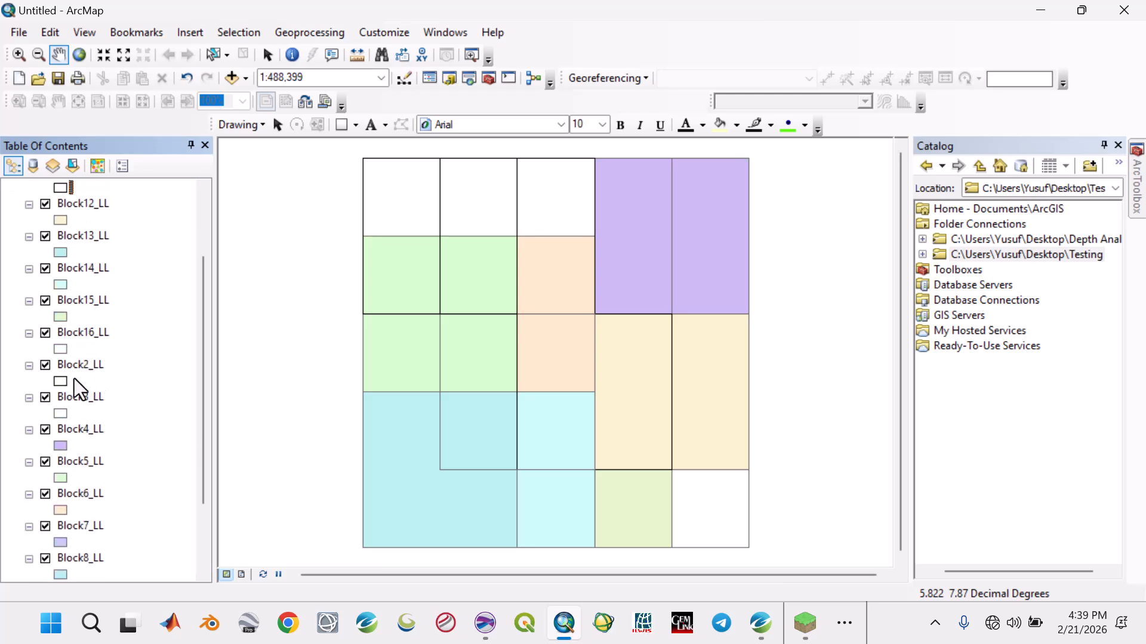
click(60, 446)
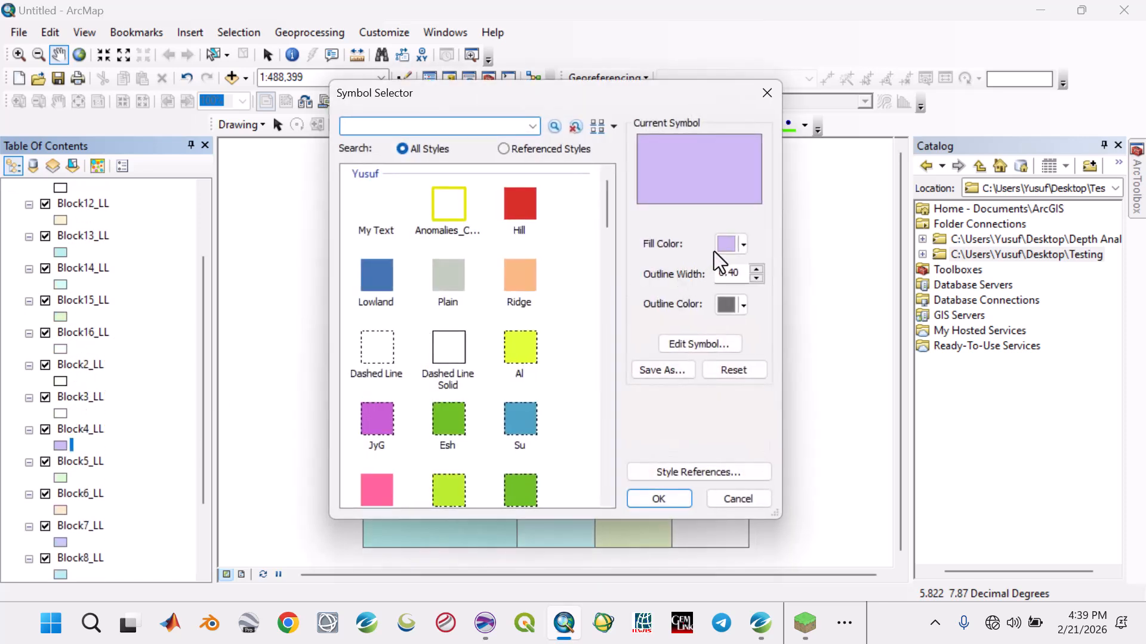
click(743, 245)
click(746, 268)
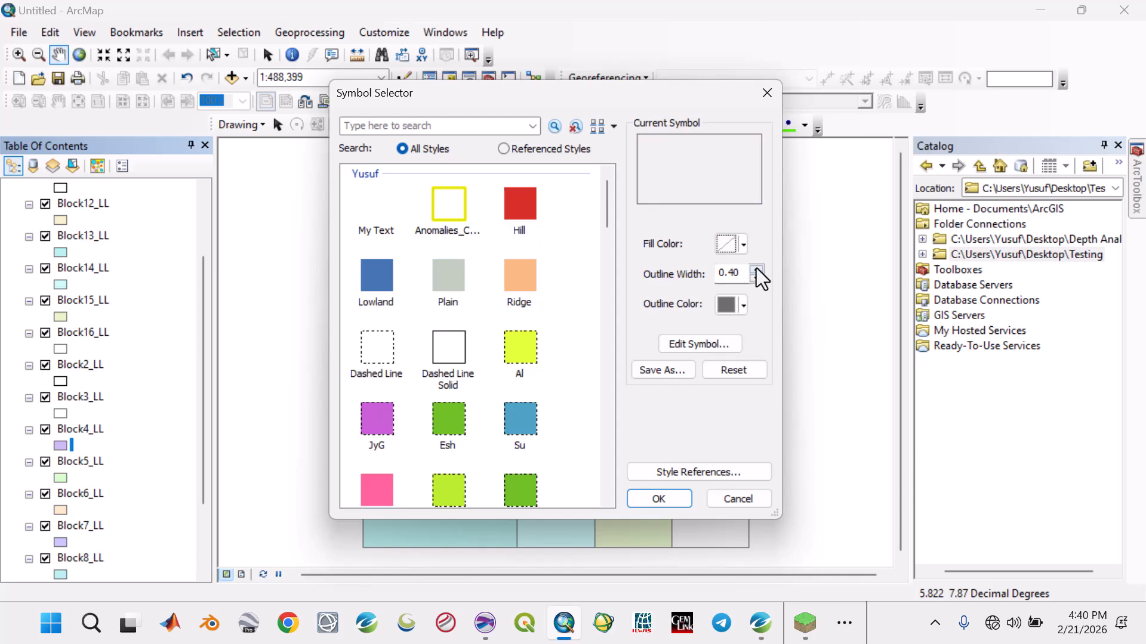
click(757, 269)
click(671, 497)
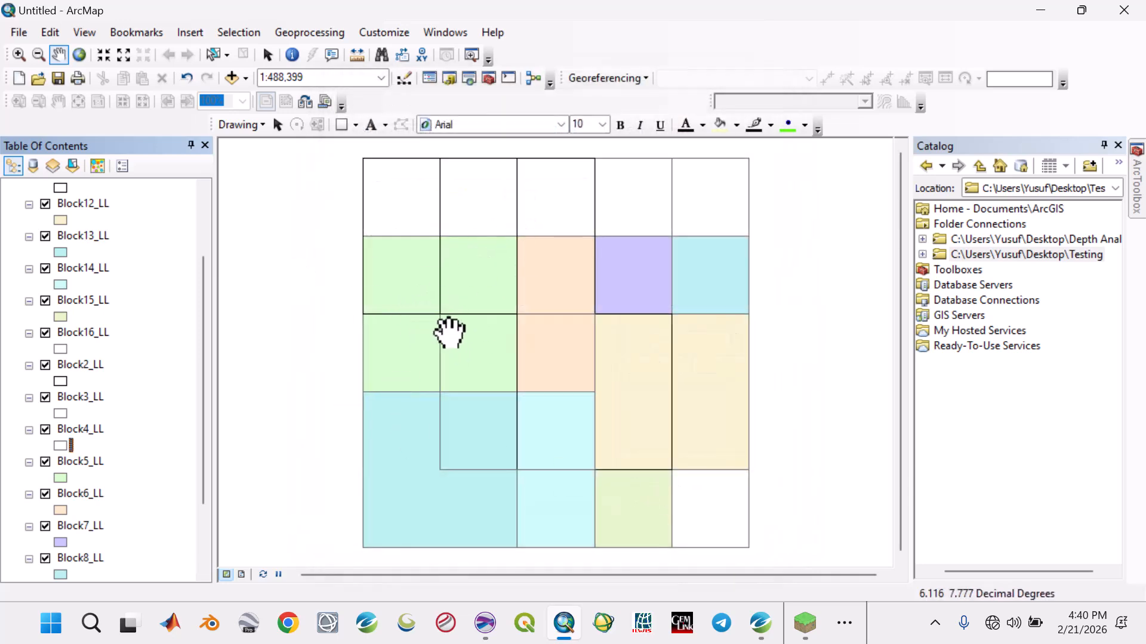
Step: Give the Block5_LL layer's symbol no fill color, an outline width of 1 and a black outline
click(61, 478)
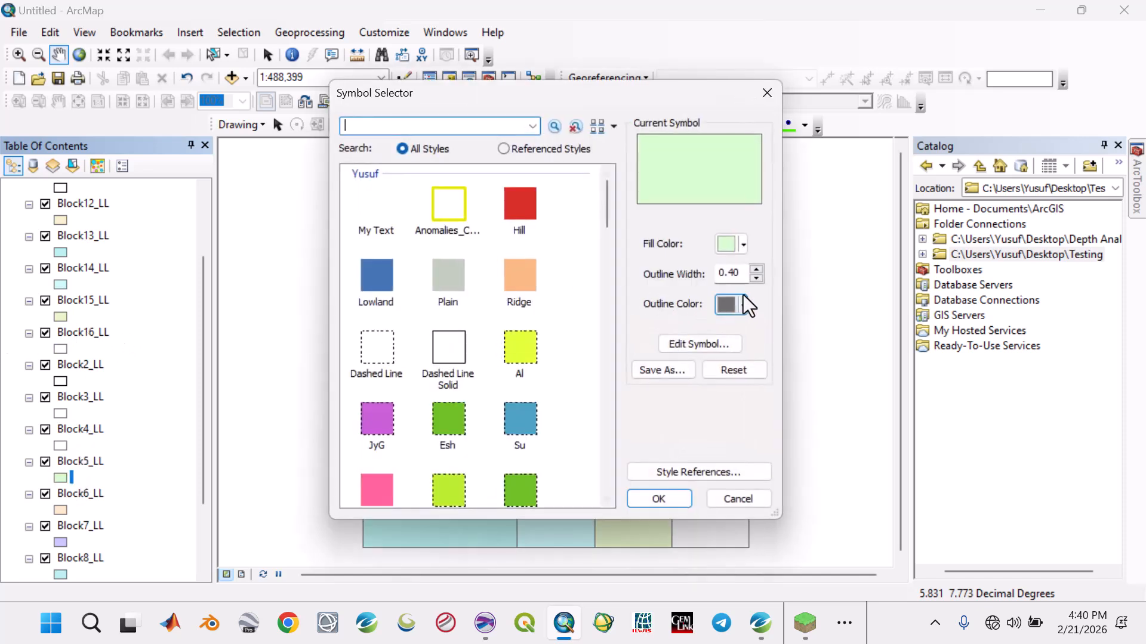
click(742, 243)
click(754, 272)
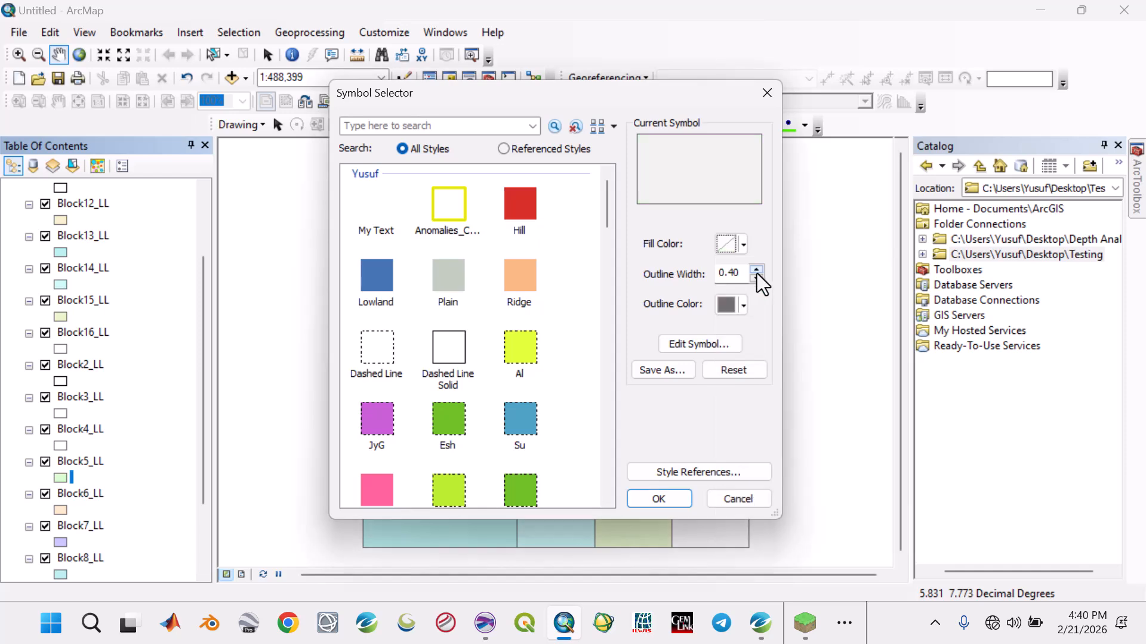
click(756, 270)
click(744, 308)
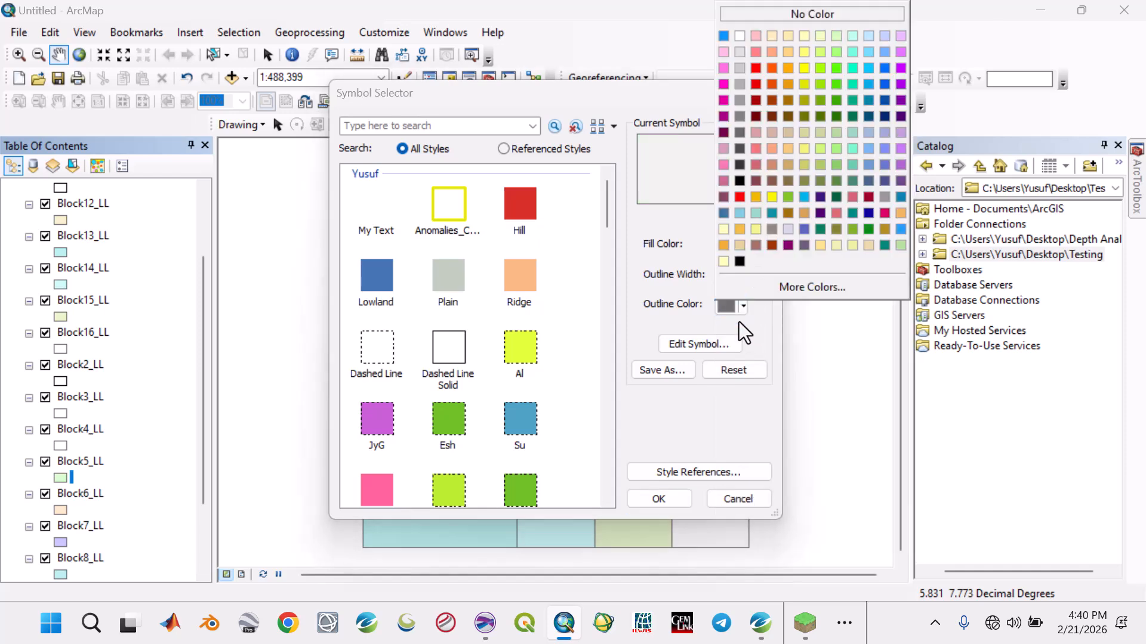
click(735, 267)
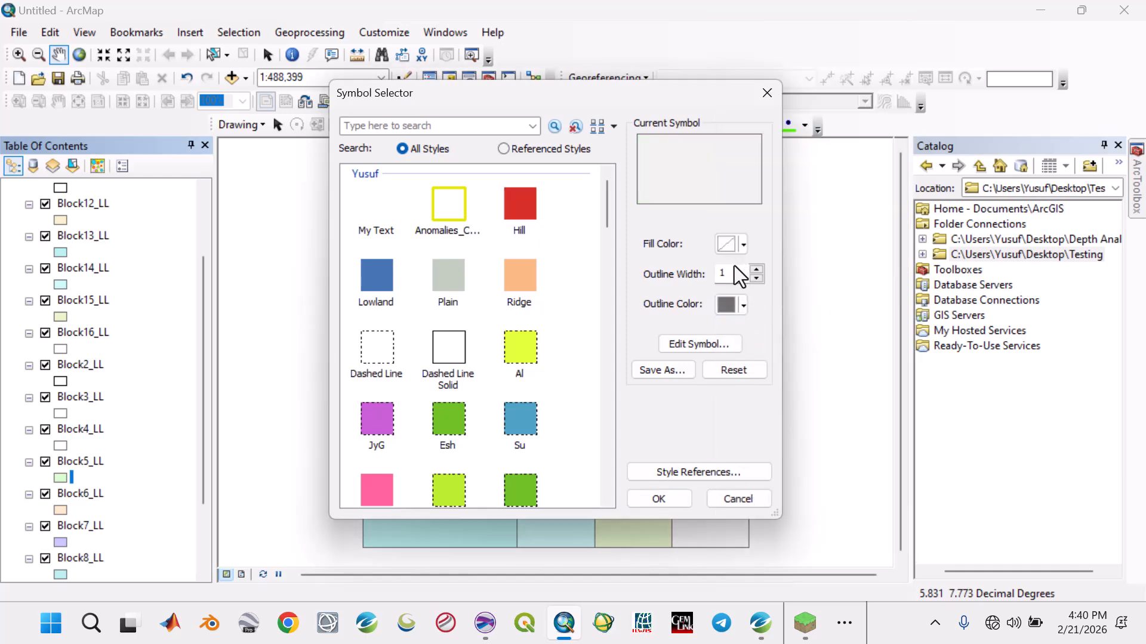
click(667, 496)
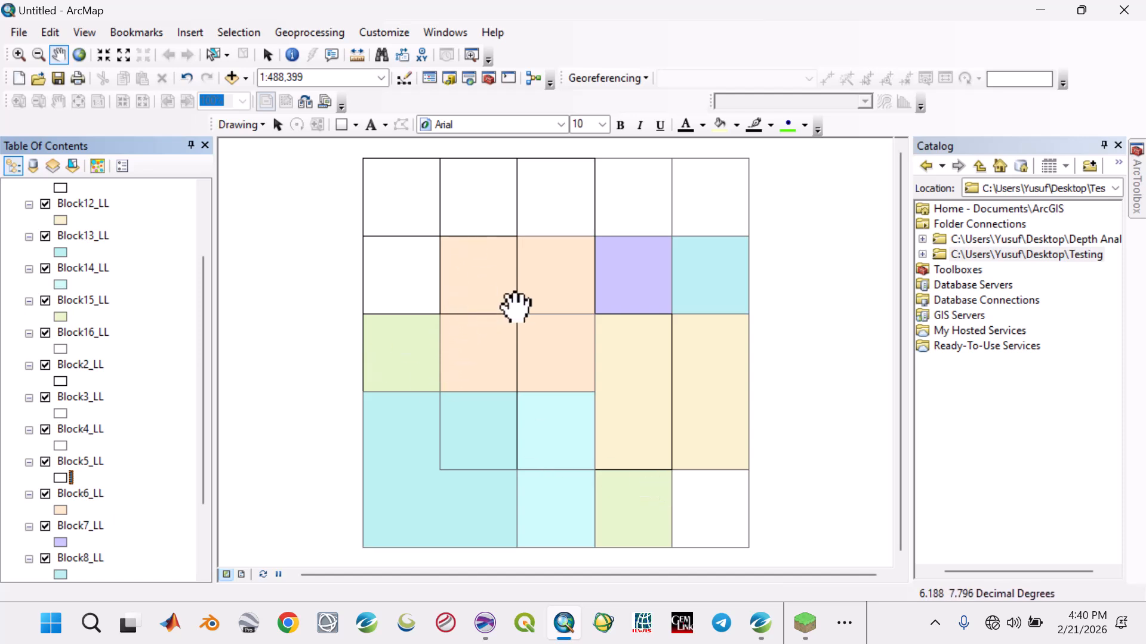
Step: Turn on feature labels for the Block1_LL layer and use name as the label field
scroll(88, 443, down, 3)
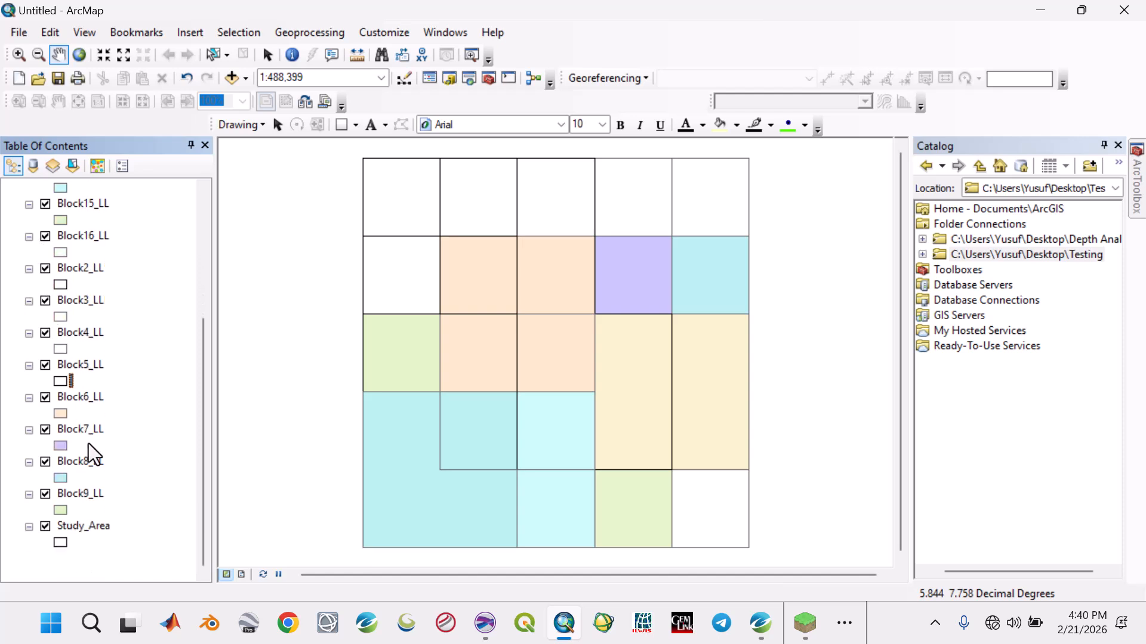
scroll(84, 437, up, 5)
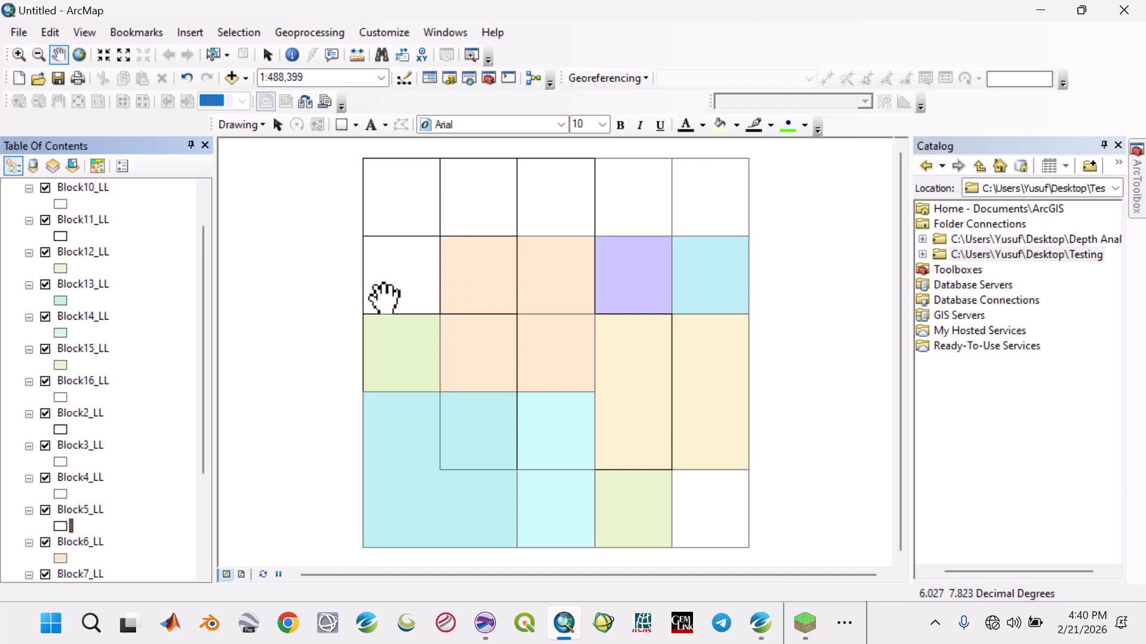
scroll(110, 246, up, 1)
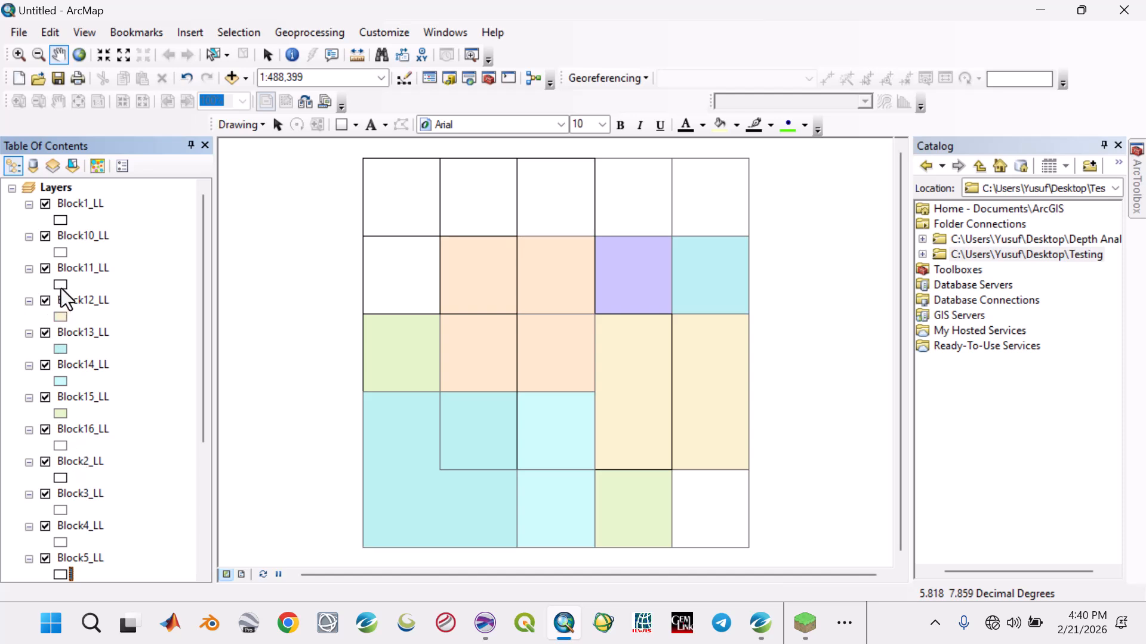
scroll(94, 374, down, 1)
scroll(90, 370, up, 1)
double_click(73, 204)
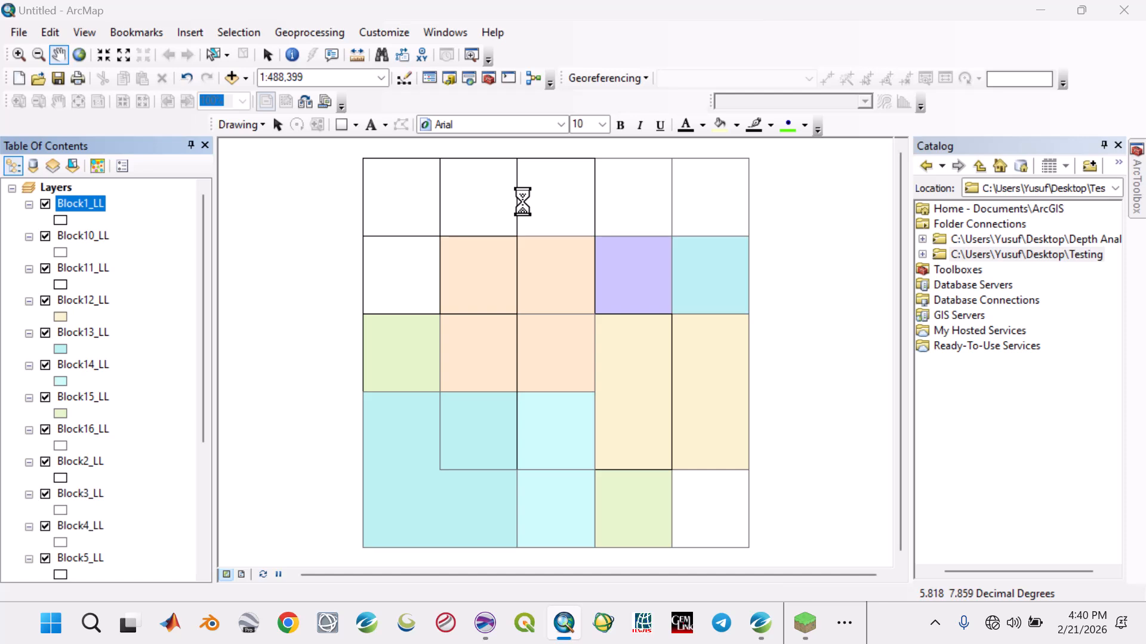
click(322, 149)
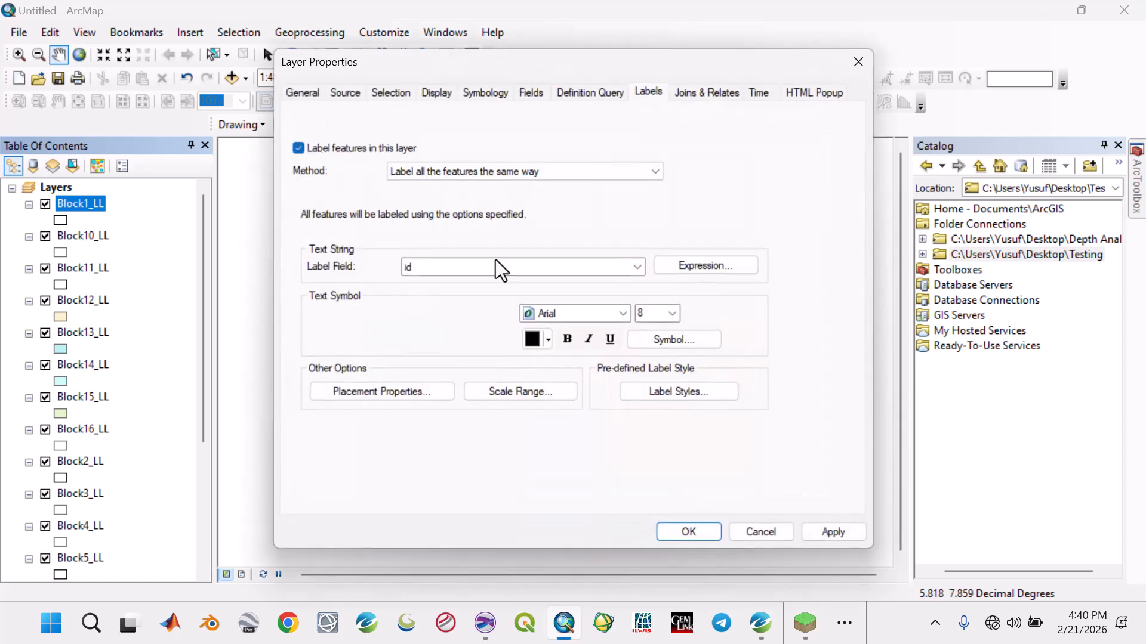
click(638, 269)
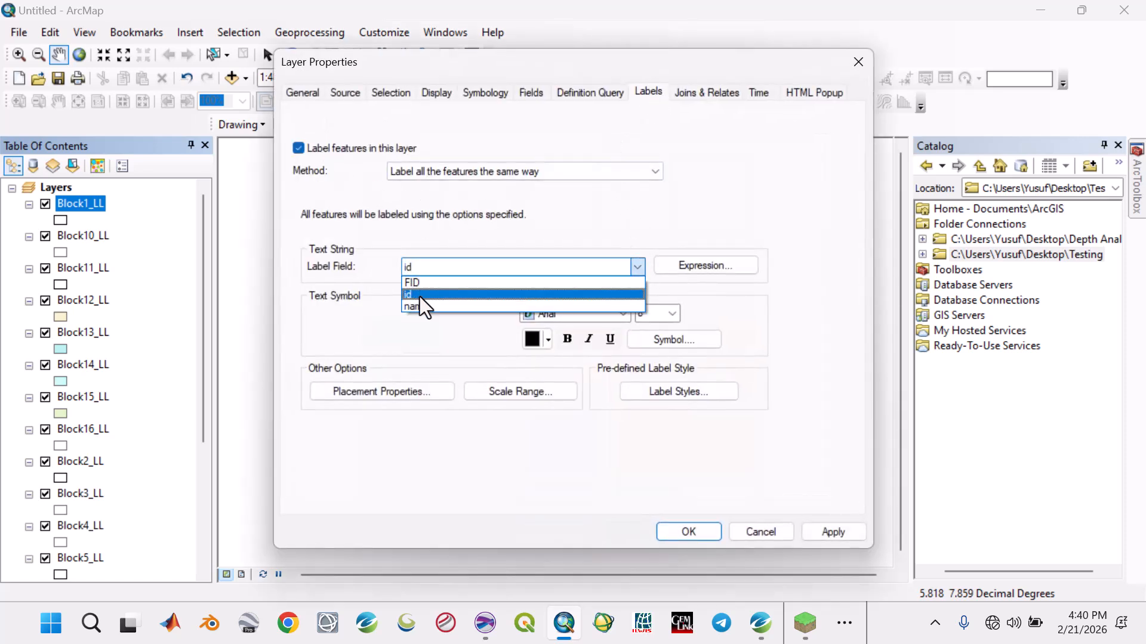
click(421, 302)
Step: Set the Block1_LL label text to size 12 and bold, and apply the layer properties
click(674, 315)
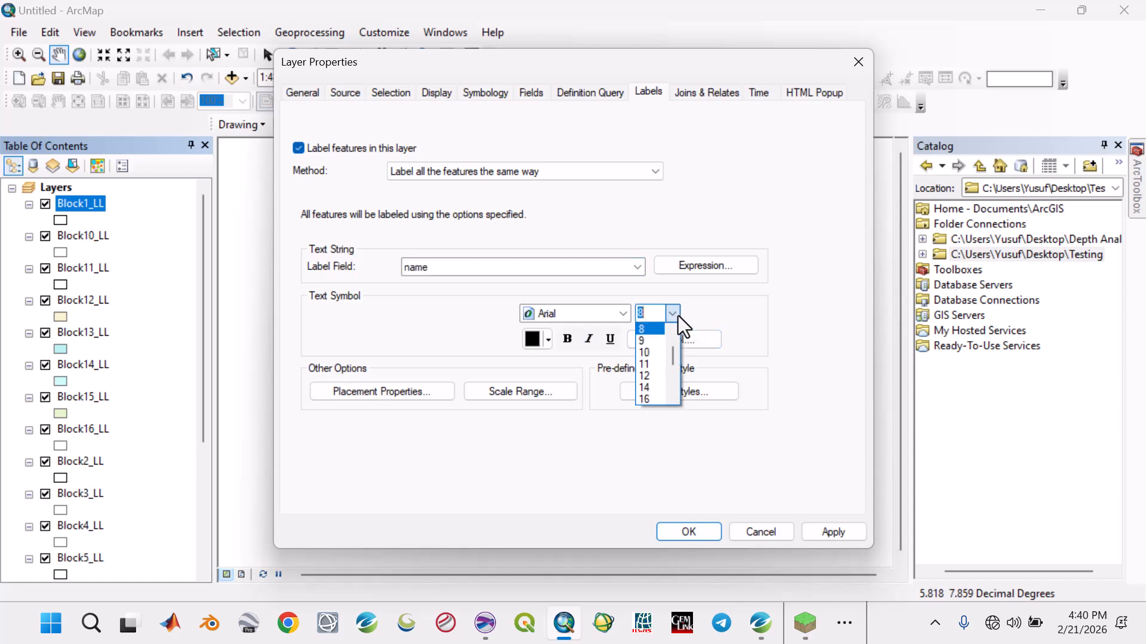
click(646, 375)
click(568, 340)
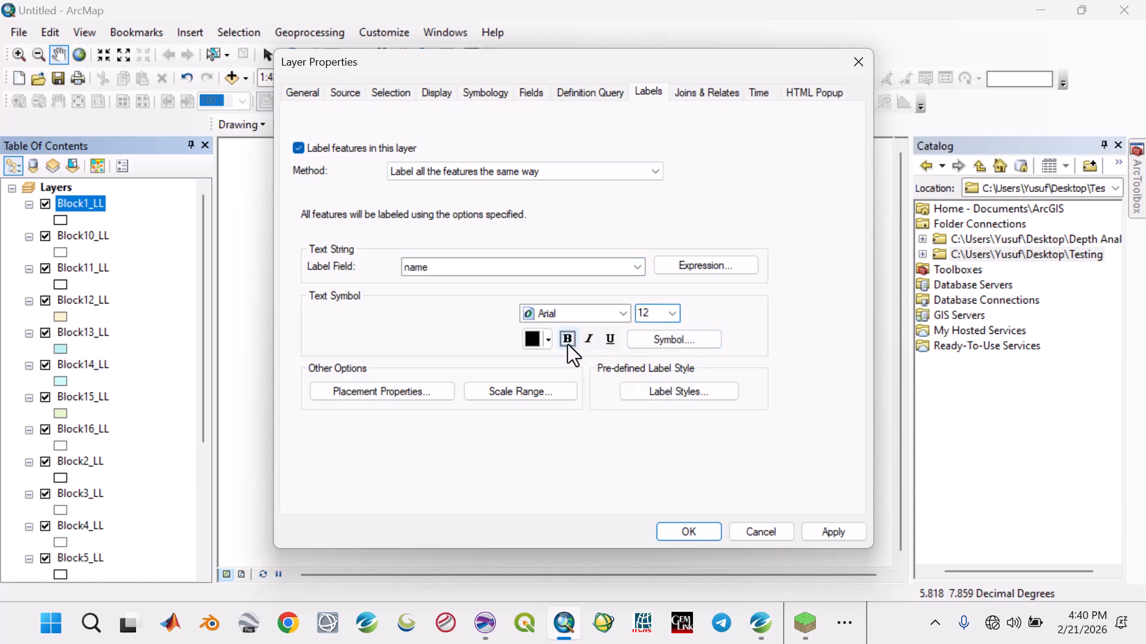
click(818, 537)
click(697, 530)
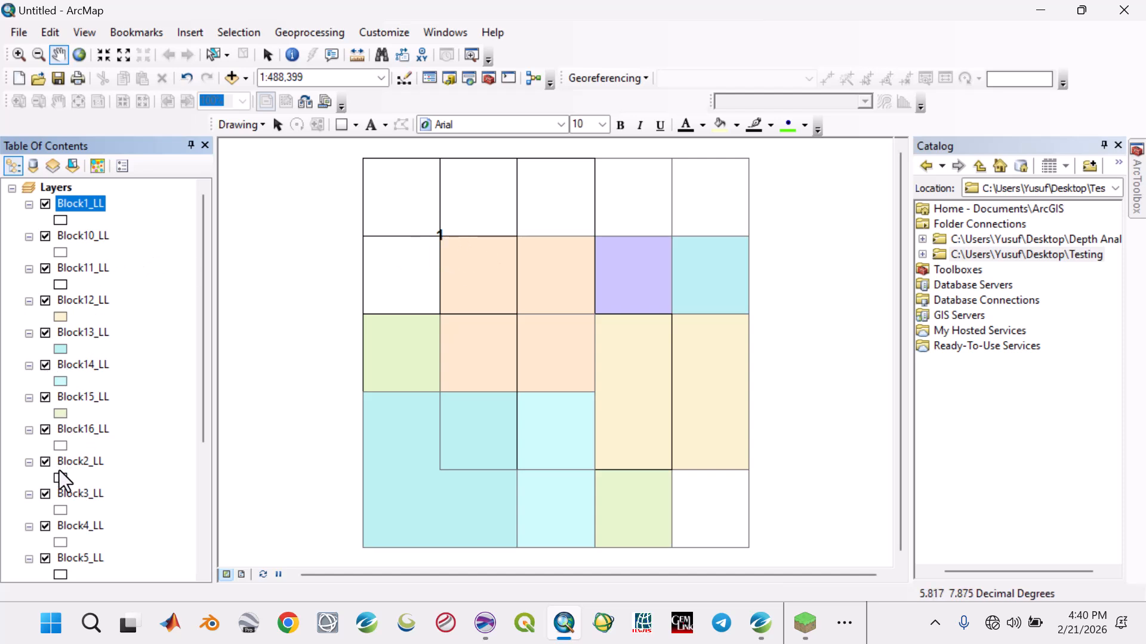
Step: Turn on labels for the Block2_LL layer using the name field, with bold size 12 text, and apply the layer properties
click(76, 462)
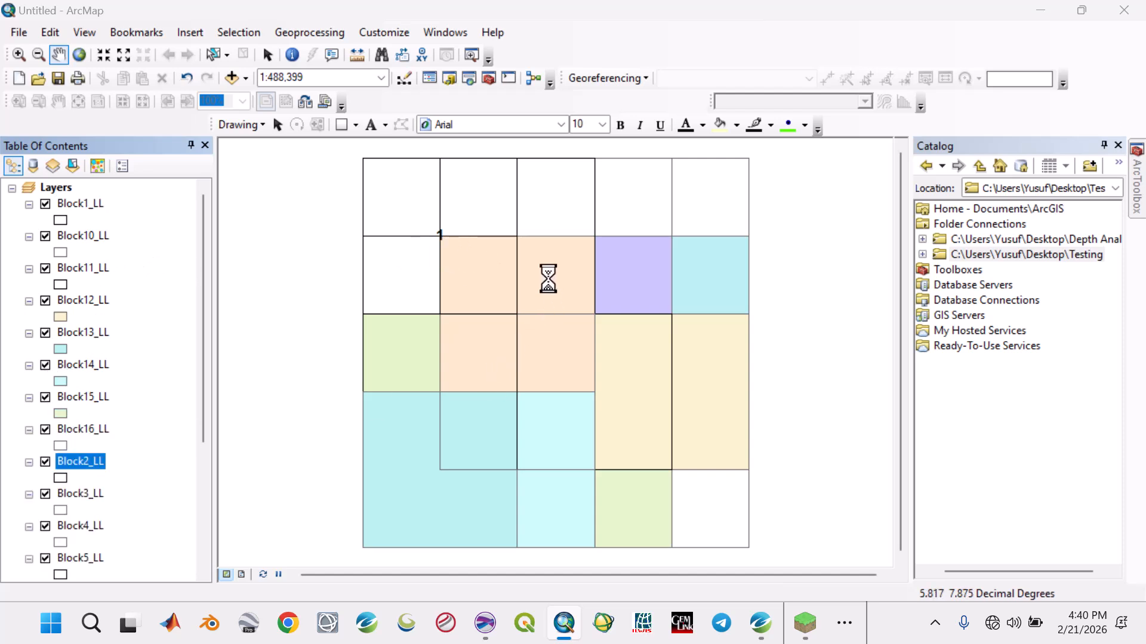
click(345, 149)
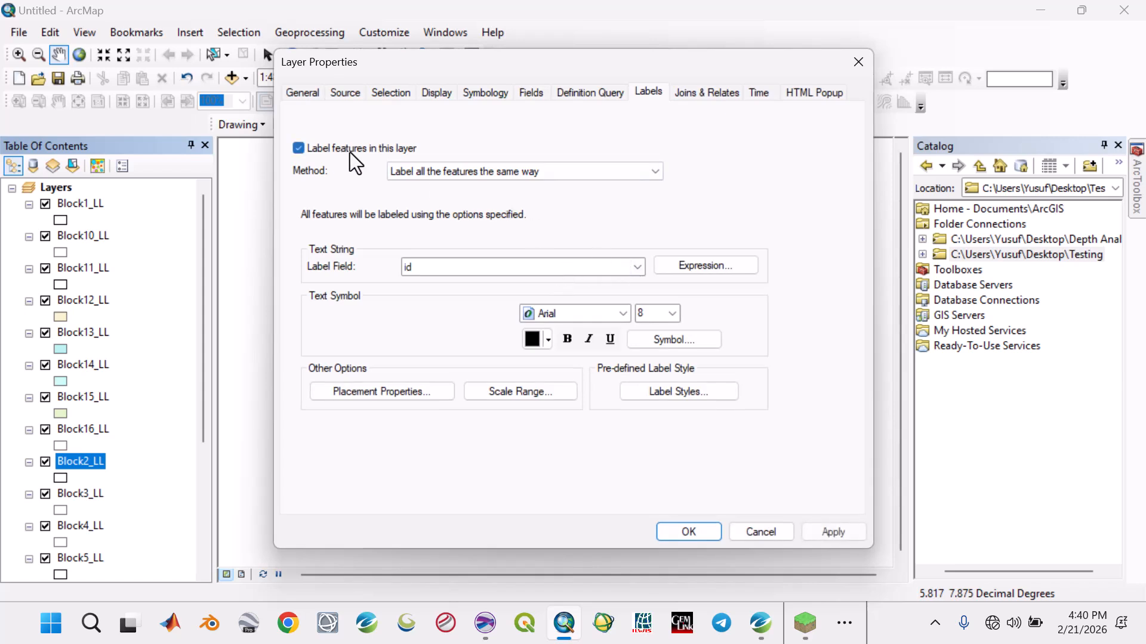
click(633, 263)
click(458, 306)
click(672, 314)
click(648, 377)
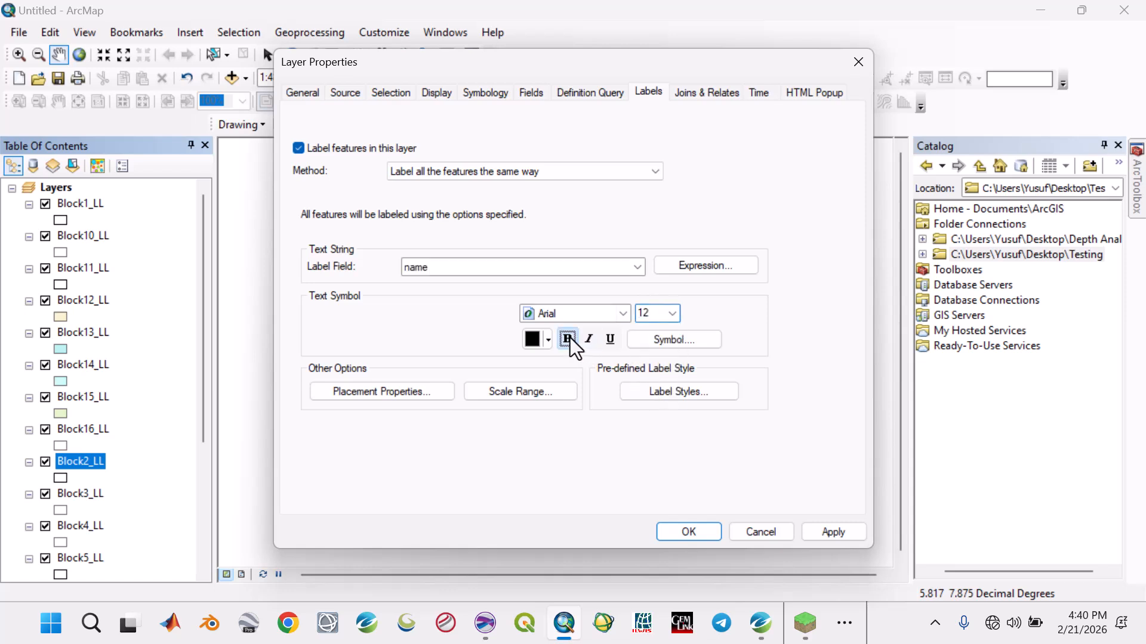
click(839, 530)
click(707, 529)
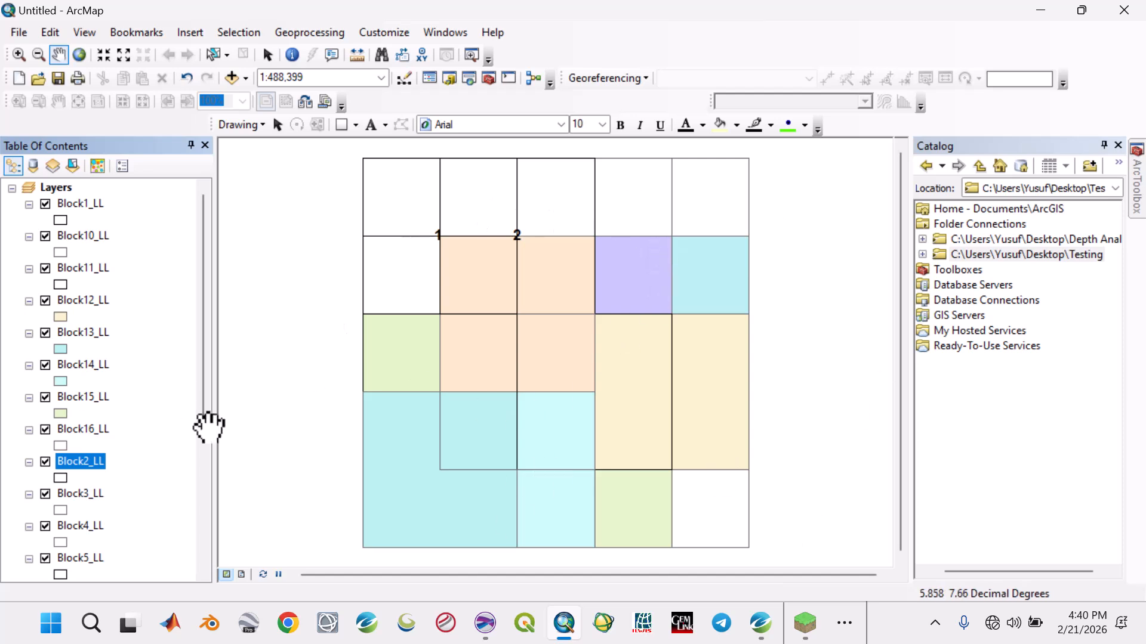
Step: Turn on feature labels for the Block16_LL layer and use name as the label field
scroll(113, 457, down, 3)
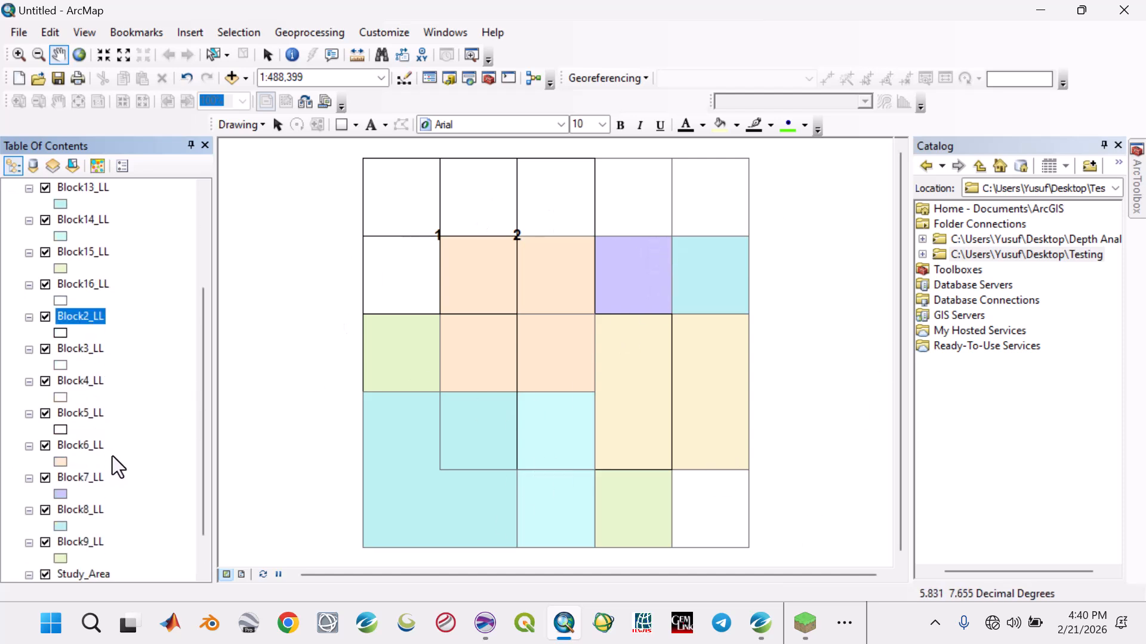
scroll(110, 387, up, 1)
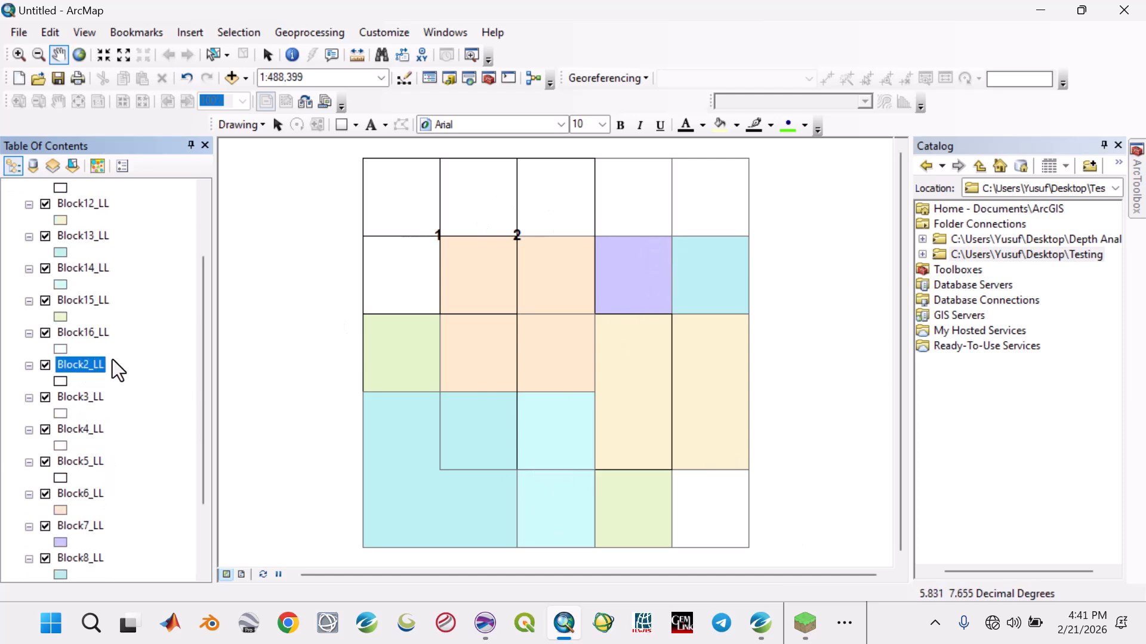
double_click(88, 331)
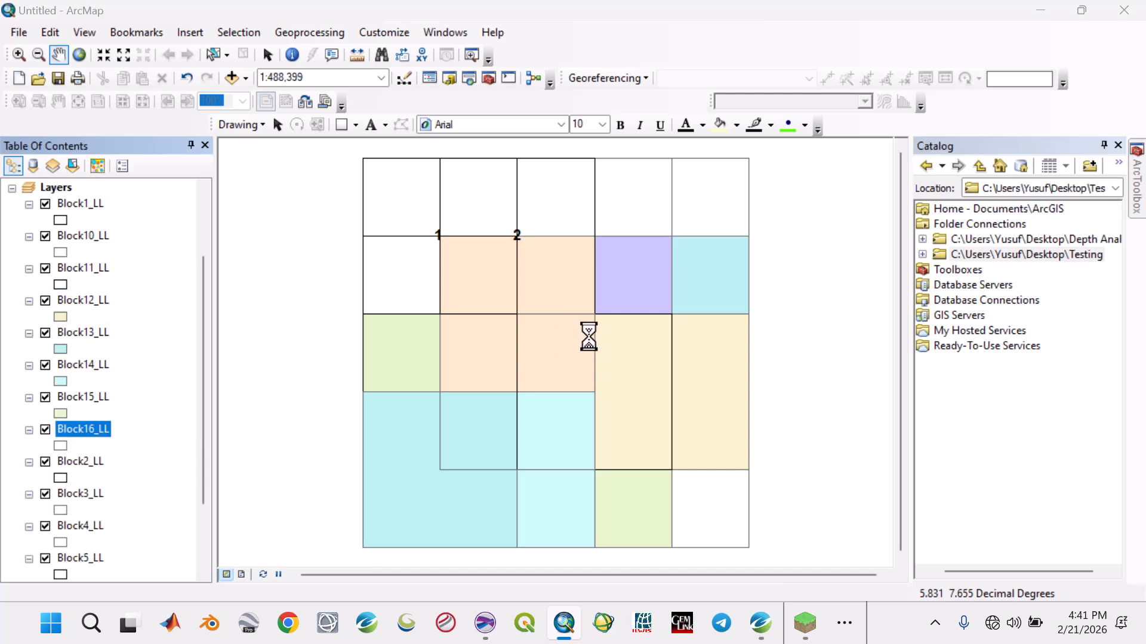
click(639, 274)
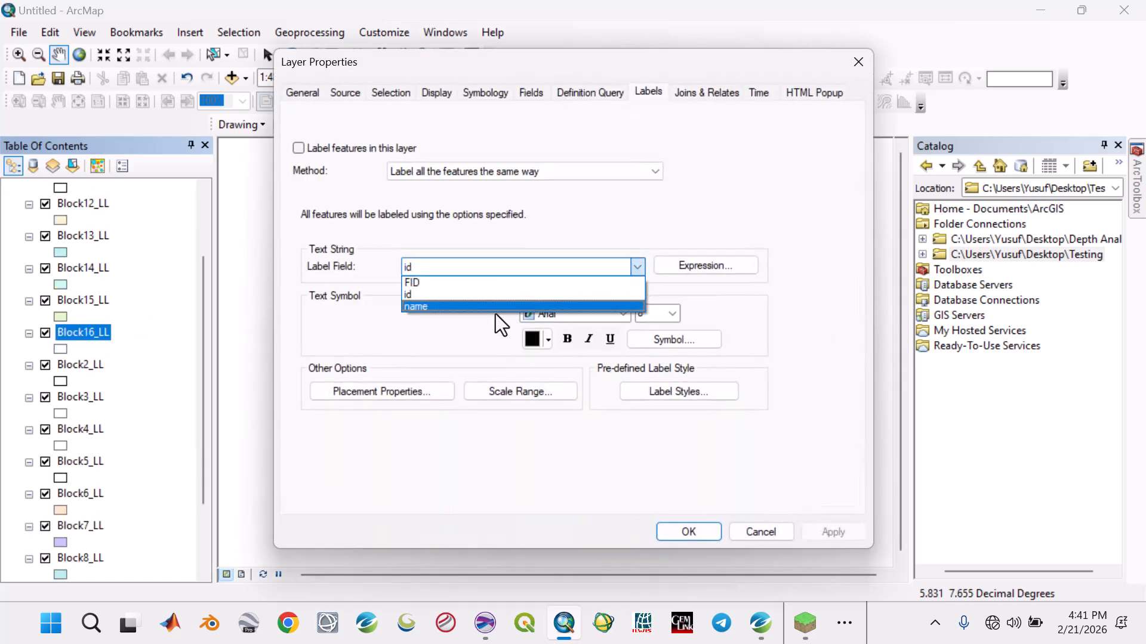
click(496, 305)
click(404, 149)
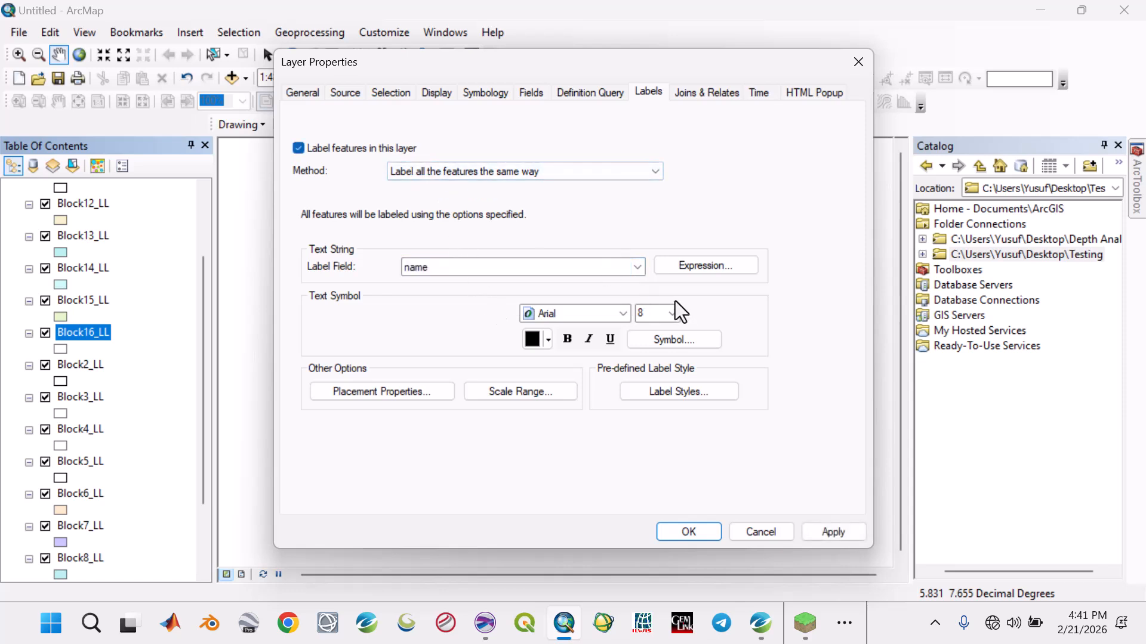
Step: Set the Block16_LL label text to size 12 and bold, and apply the layer properties
click(672, 314)
click(647, 375)
click(568, 339)
click(832, 531)
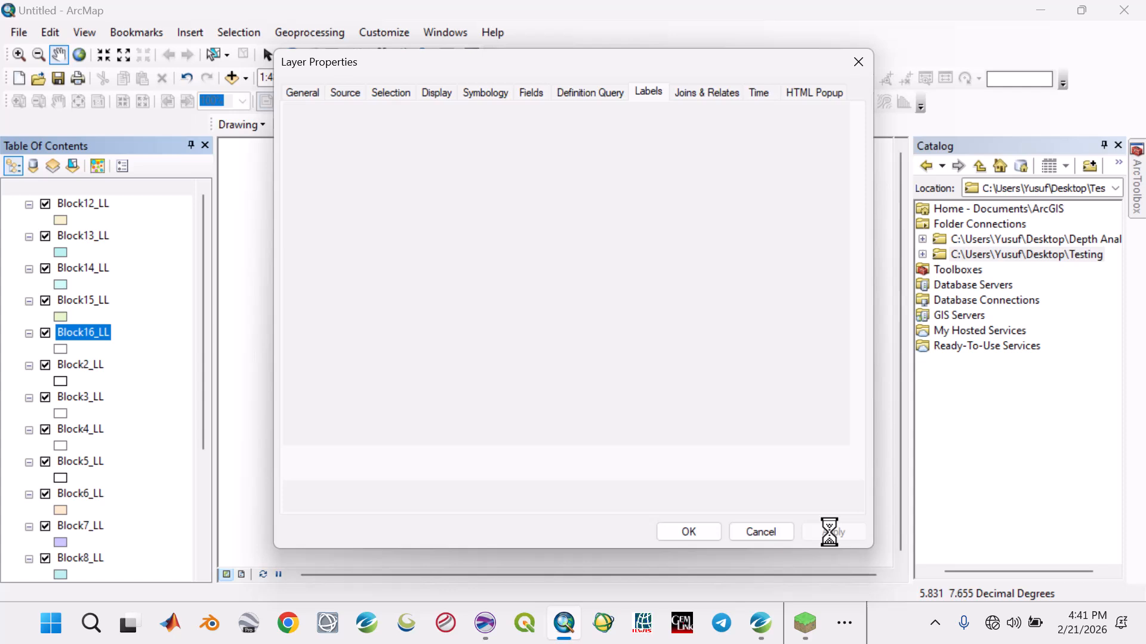
click(707, 532)
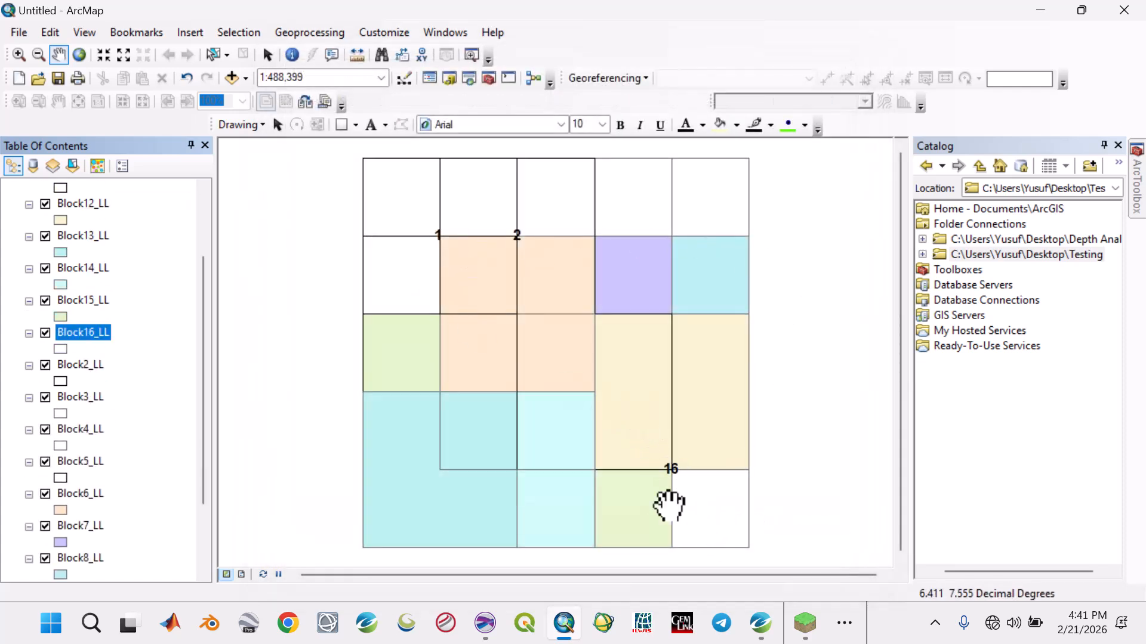
Step: Switch to AeroDepth Pro and outline block 1 on the grid map, from longitude 6.000 to 6.200 and latitude 7.801 to 8.003
mouse_move(456, 353)
mouse_down()
mouse_move(521, 366)
mouse_move(455, 345)
mouse_up()
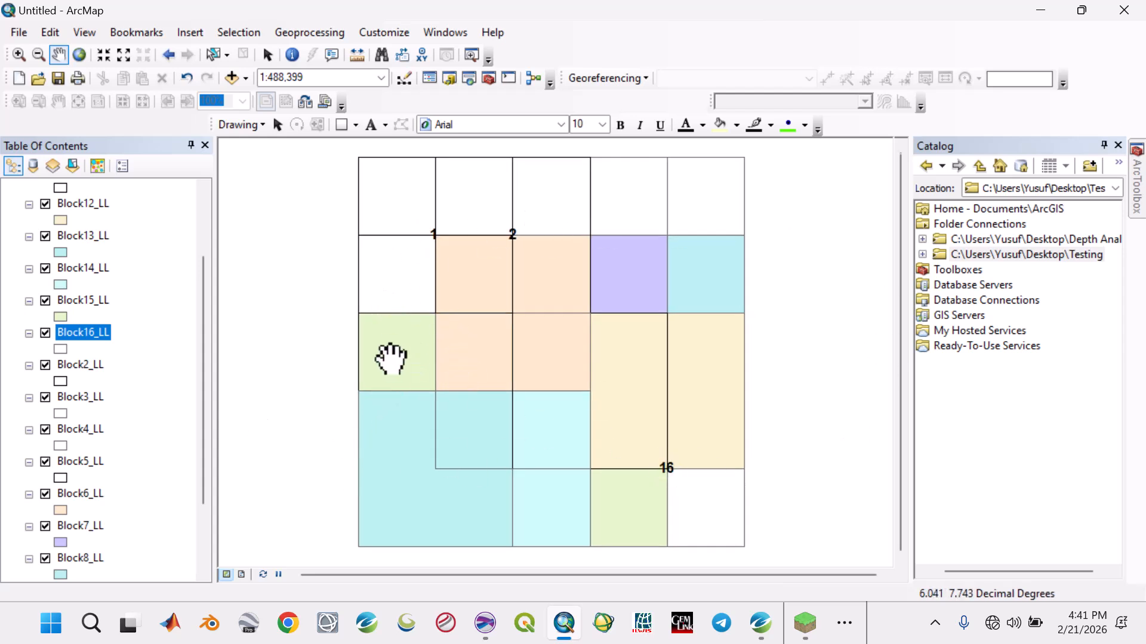
click(1042, 12)
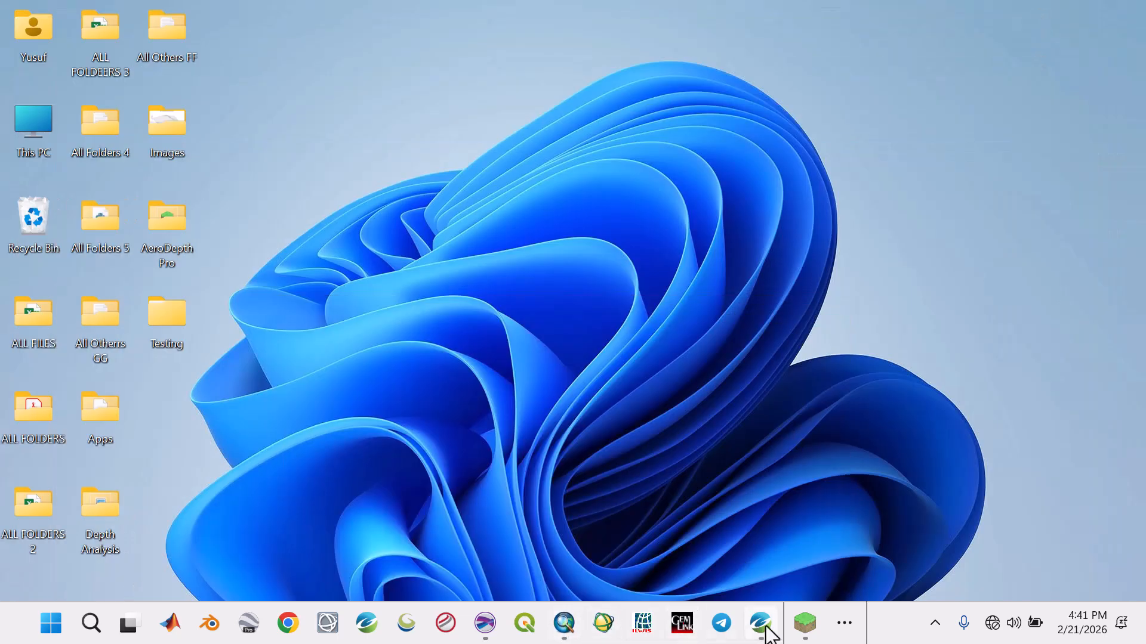
click(844, 625)
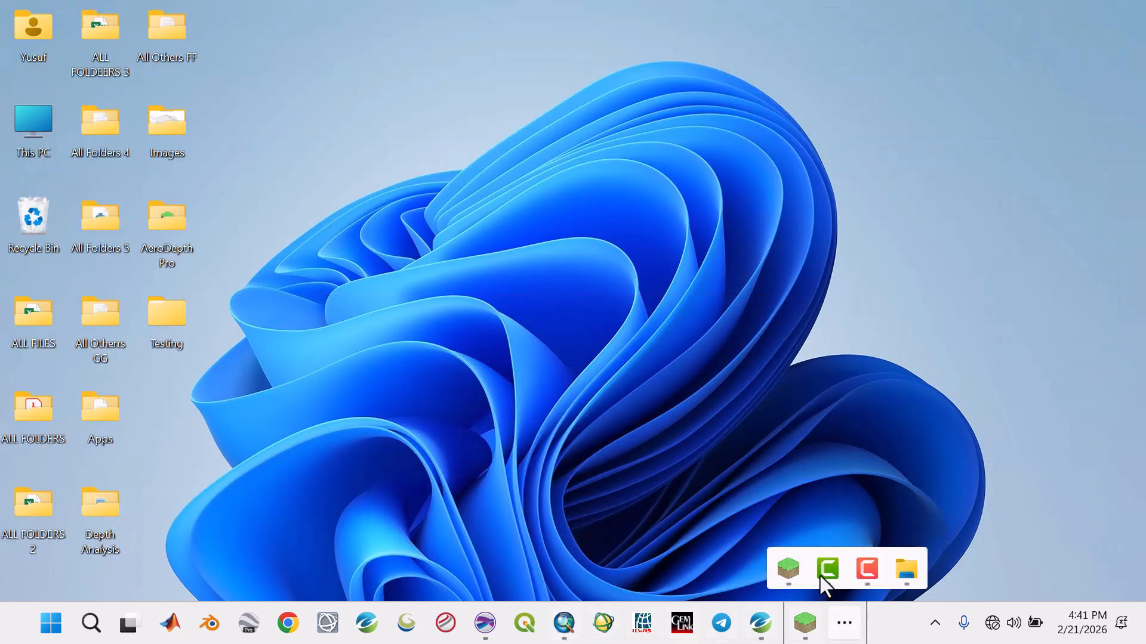
click(800, 575)
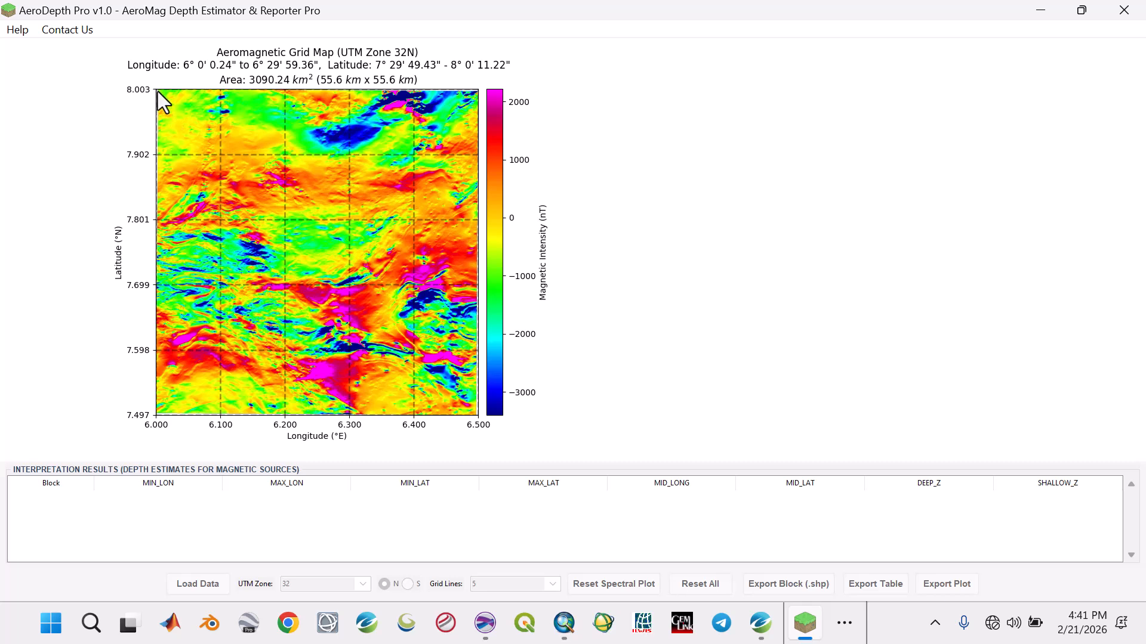
drag(159, 92, 283, 221)
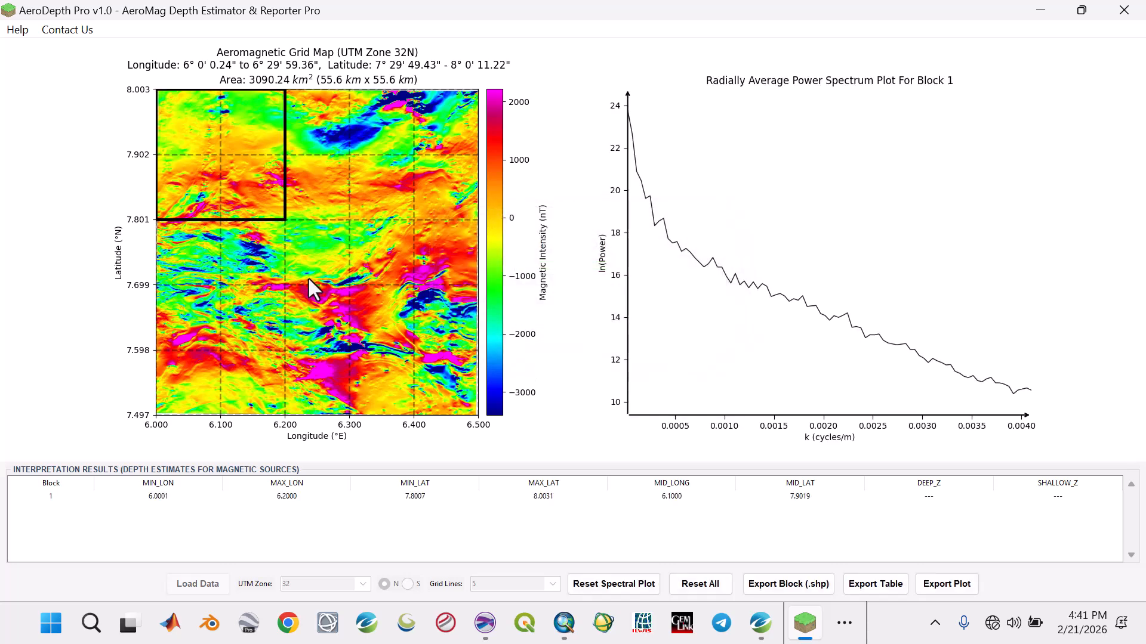
Step: Fit the block 1 spectrum's deeper-source line up to about 0.00025 cycles/m and its shallow-source line from about 0.0004 to 0.0012 cycles/m
click(631, 125)
click(676, 234)
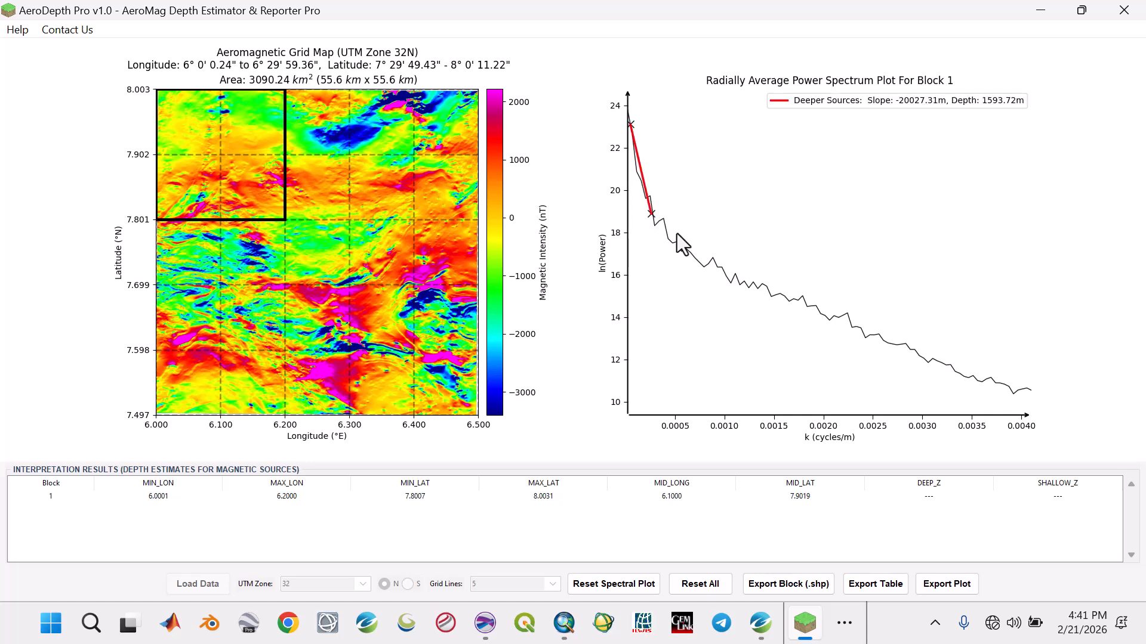
click(668, 238)
click(739, 314)
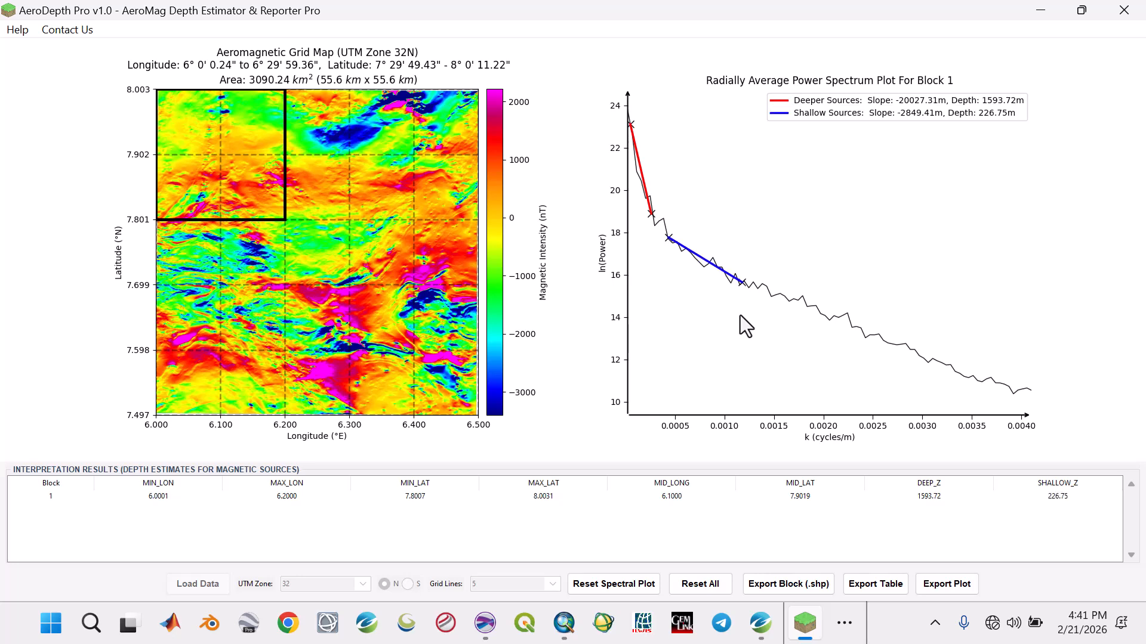
Step: Export the block 1 spectral plot as Spectral_Plot_Block1.png into the Images folder under Testing
click(940, 583)
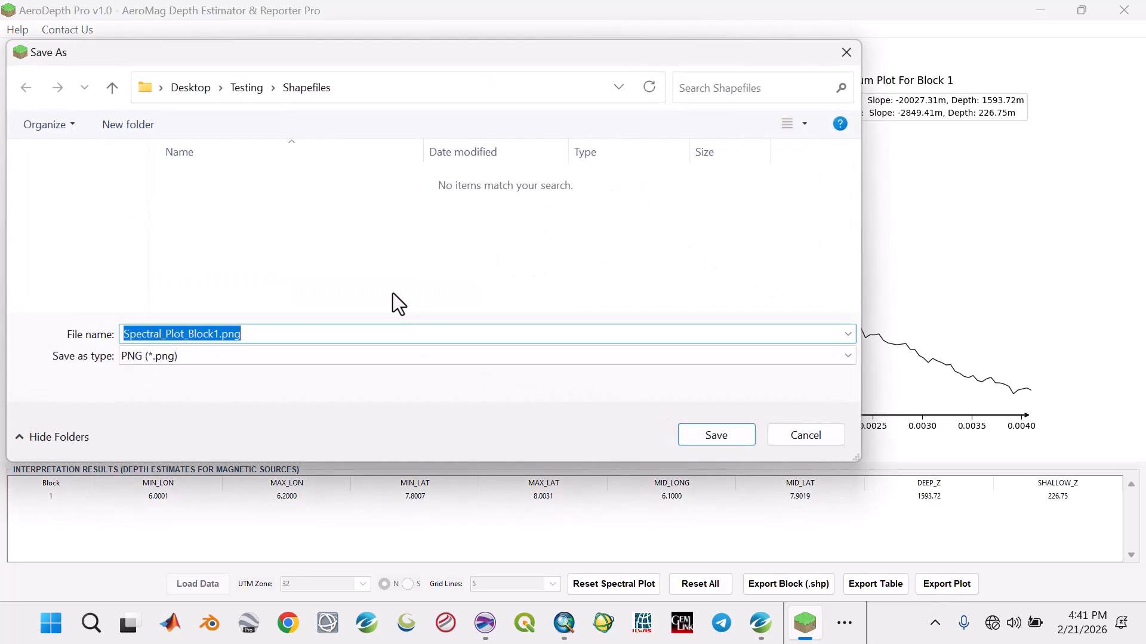
click(236, 88)
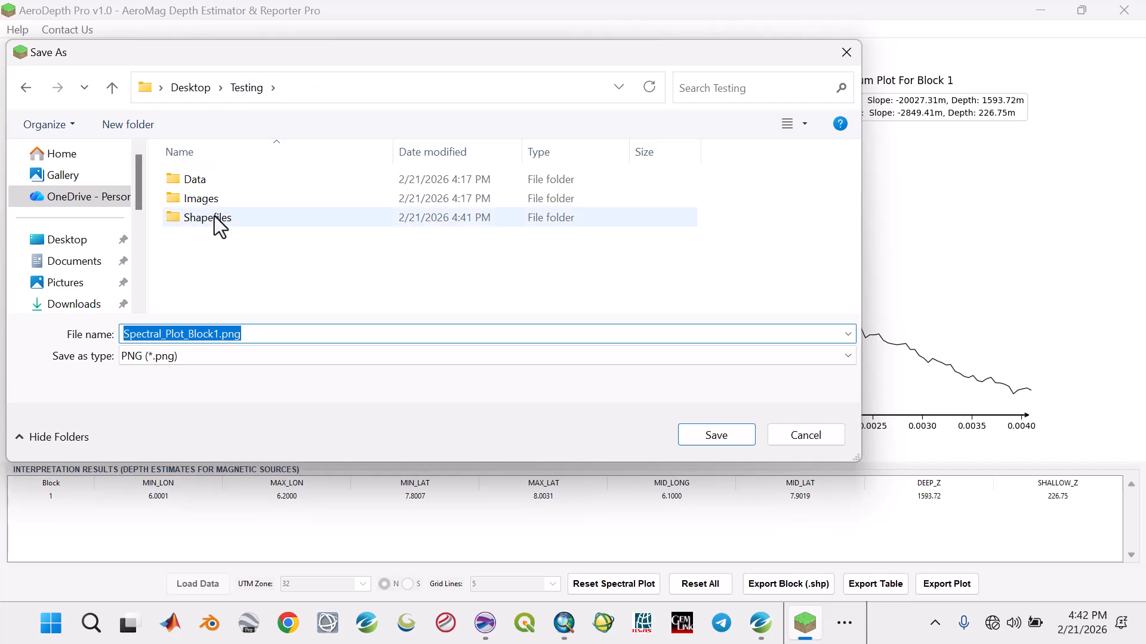
click(207, 203)
double_click(207, 203)
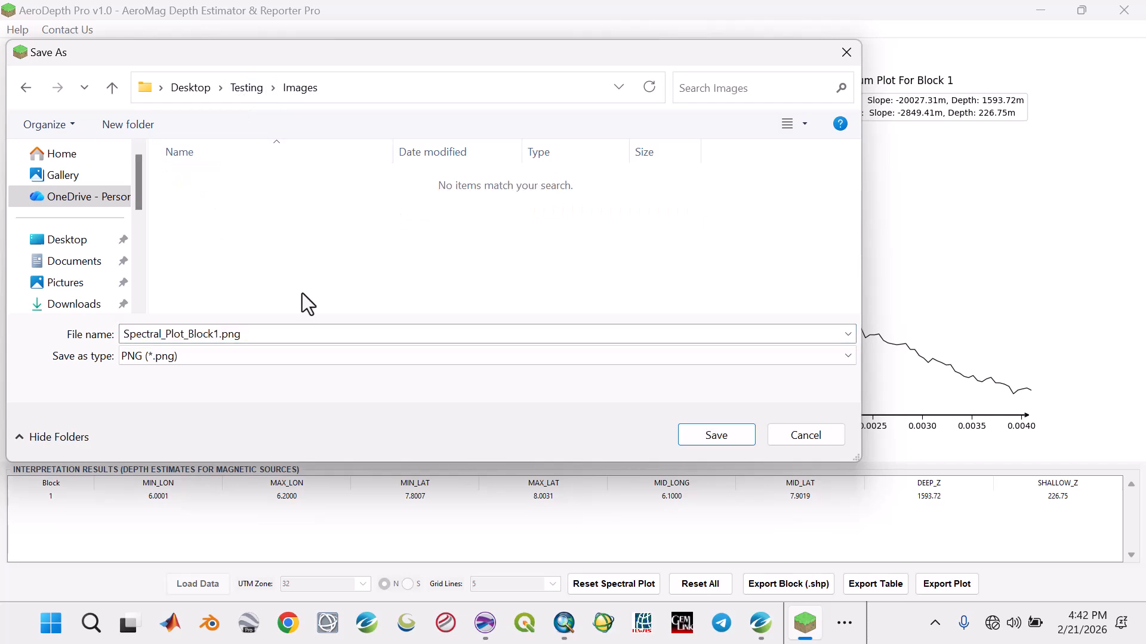
click(721, 438)
click(656, 377)
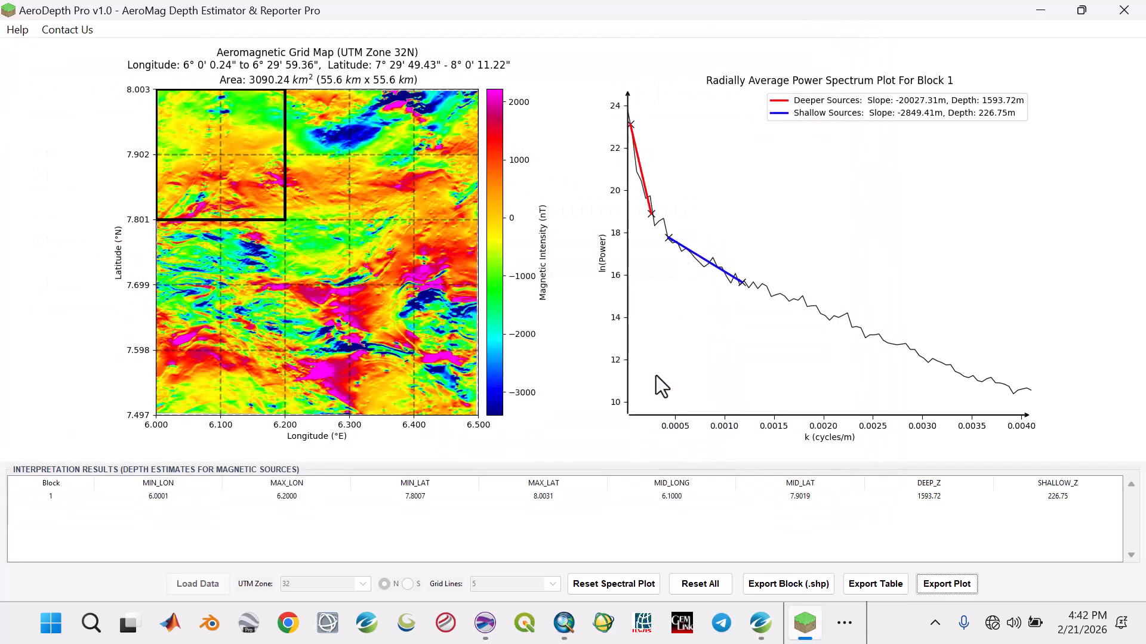
Step: Shift the block to longitude 6.100–6.300 as block 2 and fit its deeper-source line to about 0.00025 and shallow-source line from 0.0005 to 0.0014 cycles/m
drag(234, 149, 297, 151)
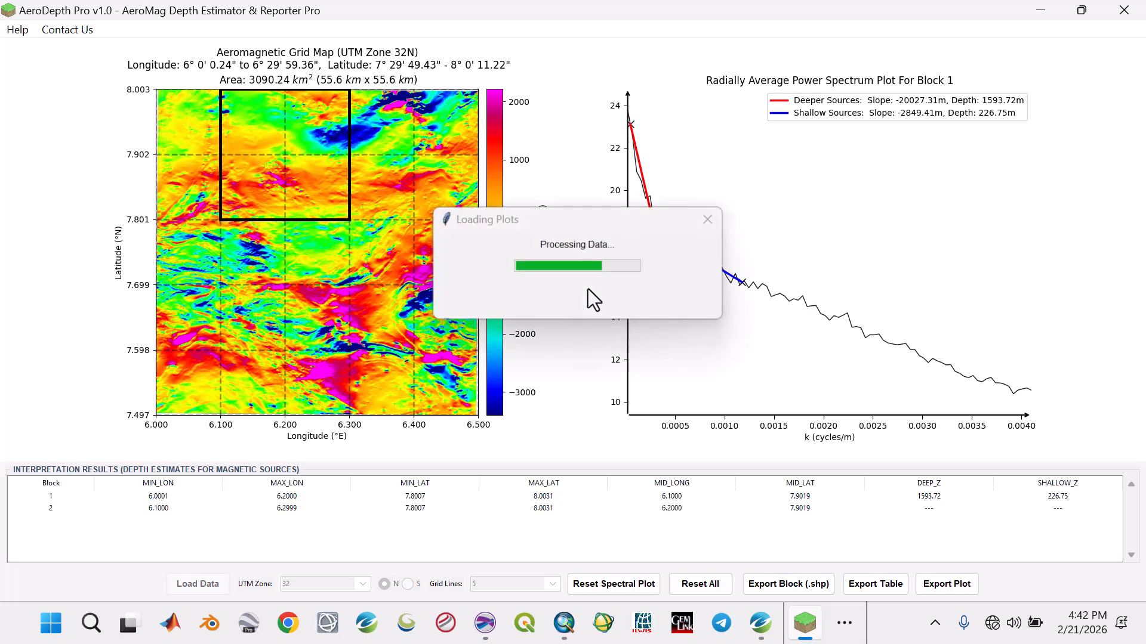
click(629, 117)
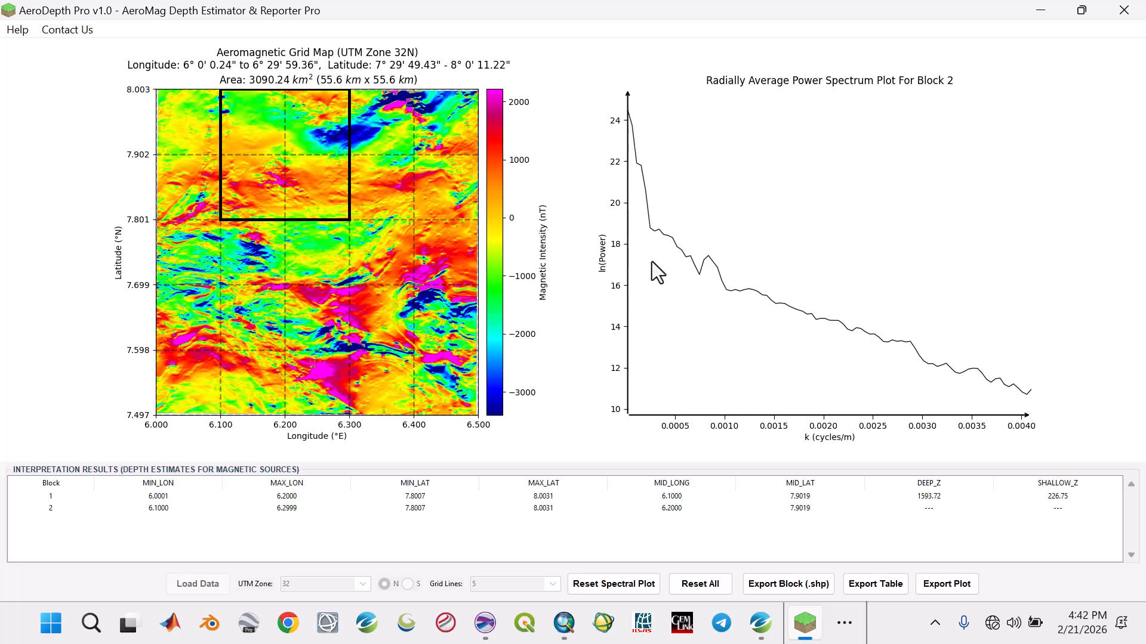
click(649, 227)
click(678, 245)
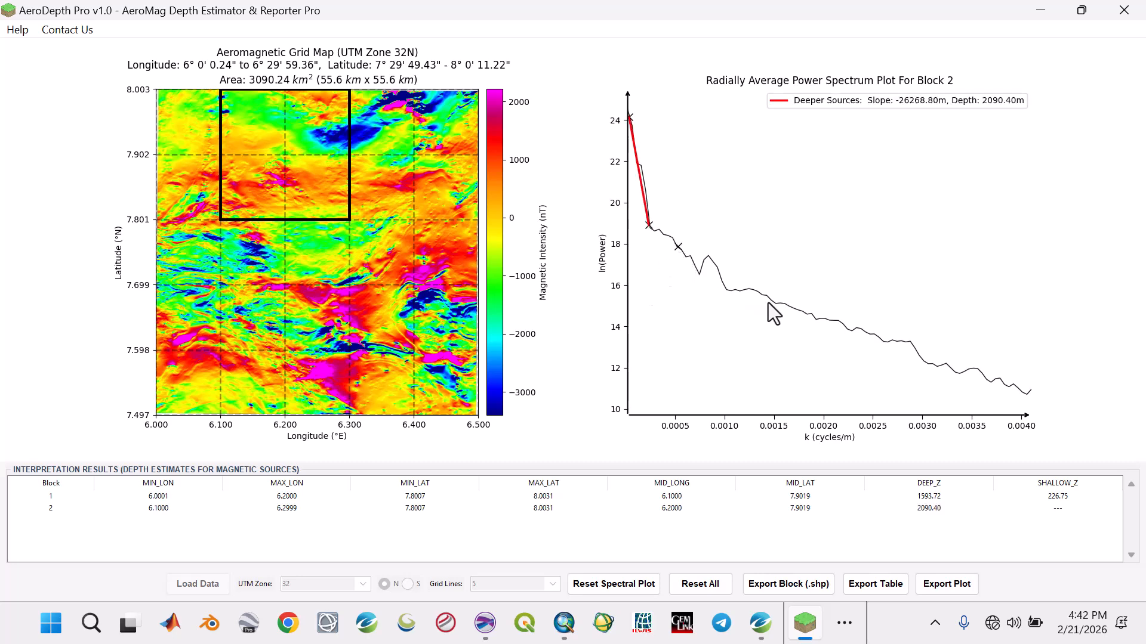
click(797, 329)
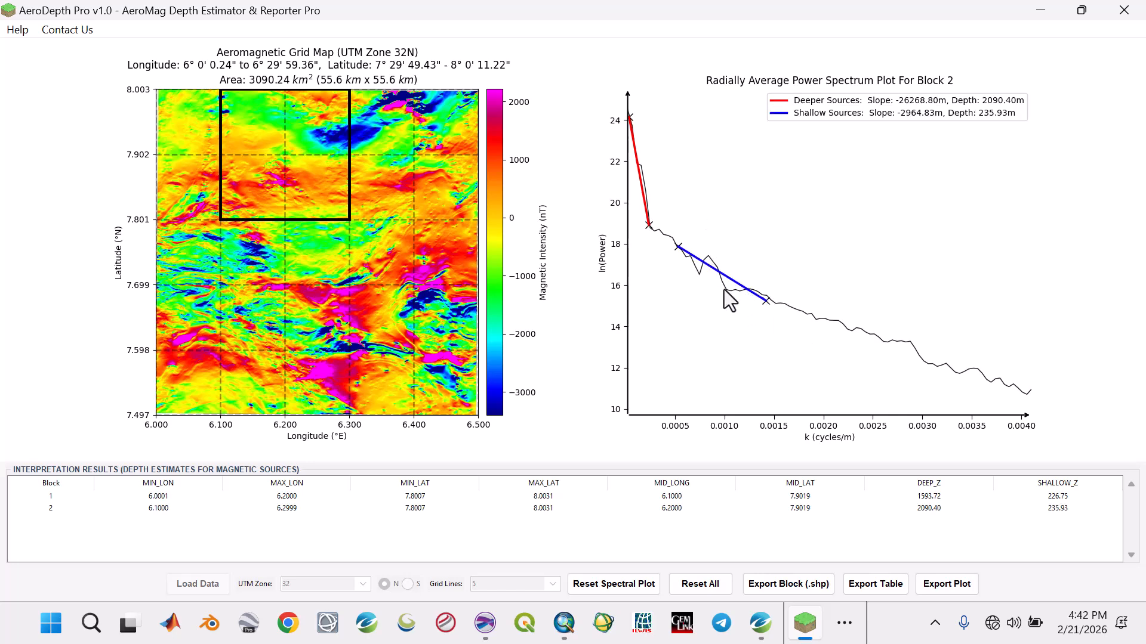
Step: Export the block 2 spectral plot as Spectral_Plot_Block2.png into the Images folder
click(942, 583)
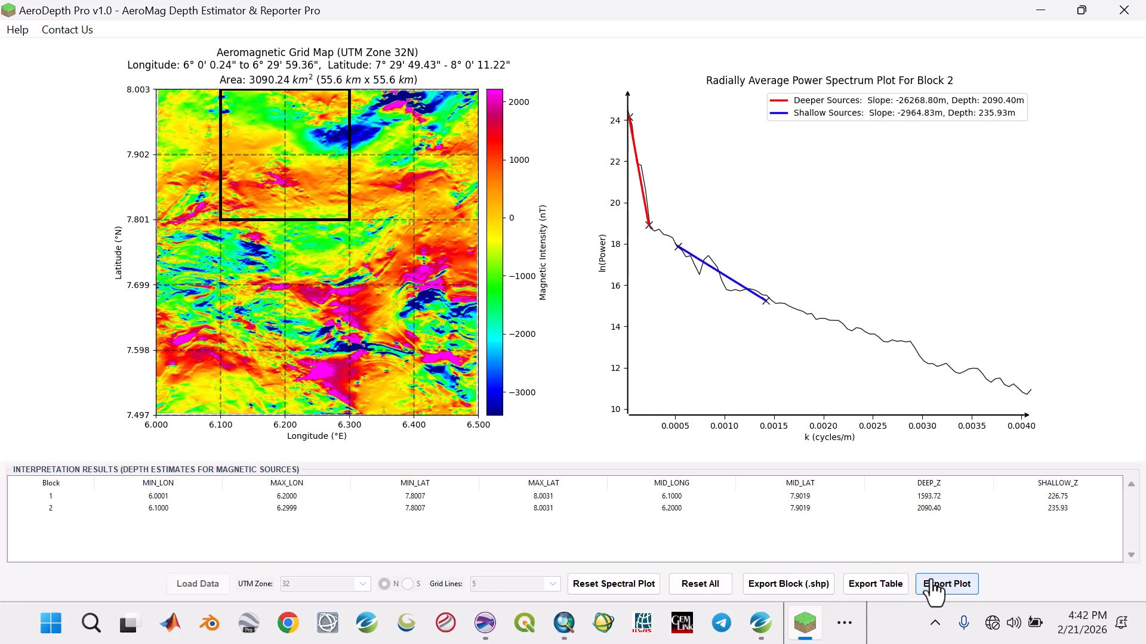
click(713, 436)
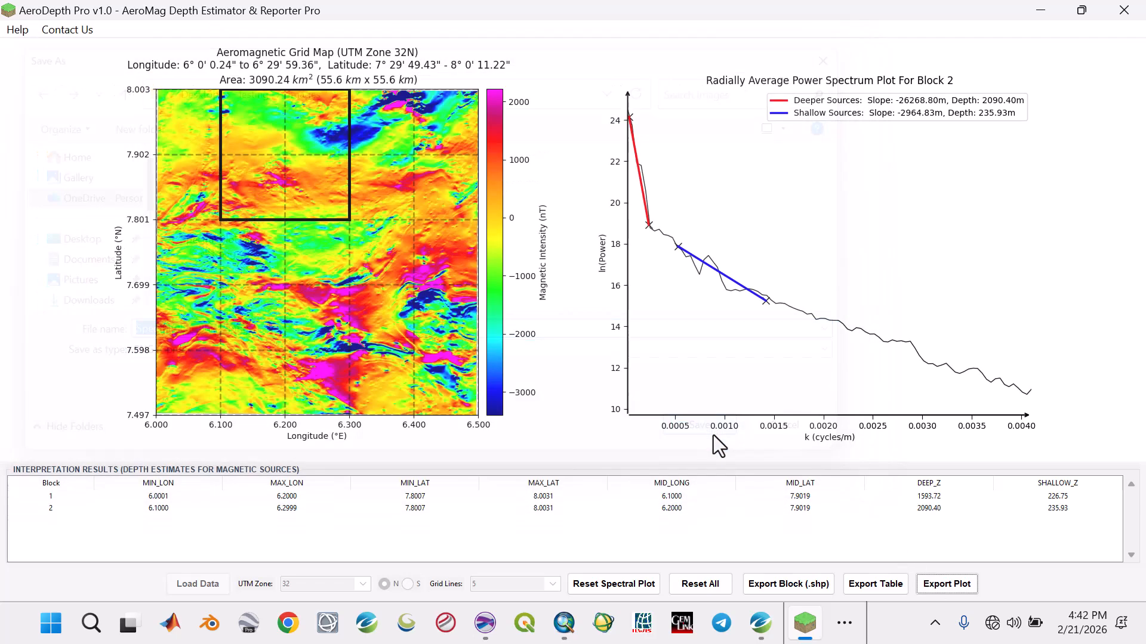
click(661, 375)
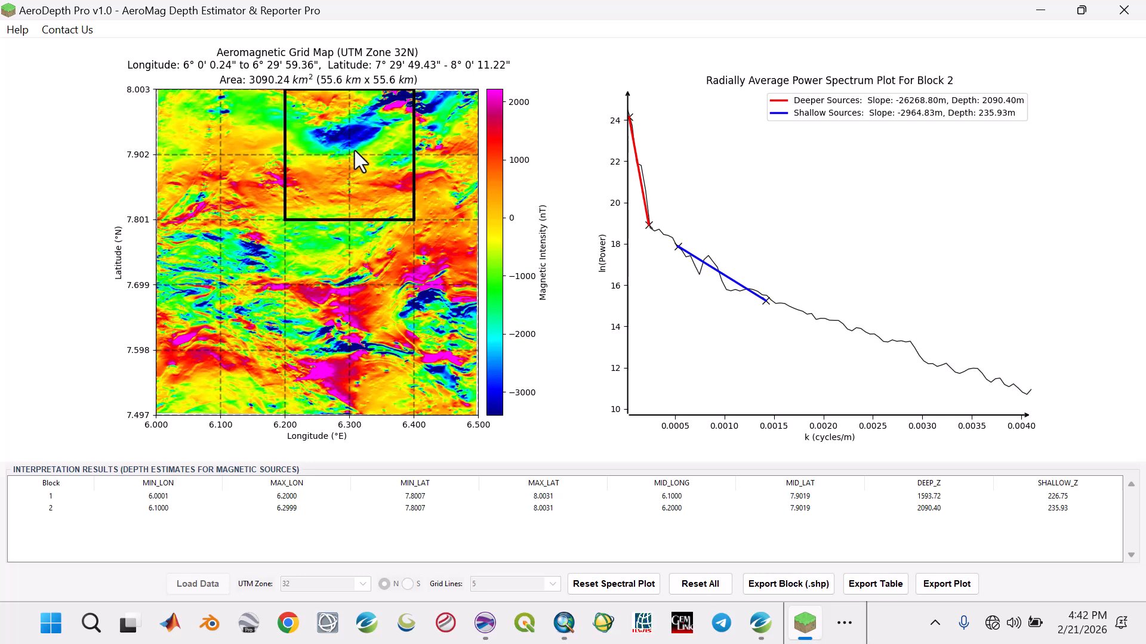
Step: Process block 3 at longitude 6.200–6.400 and fit its deeper-source line to about 0.00025 and shallow-source line from 0.0005 to 0.0014 cycles/m
click(363, 281)
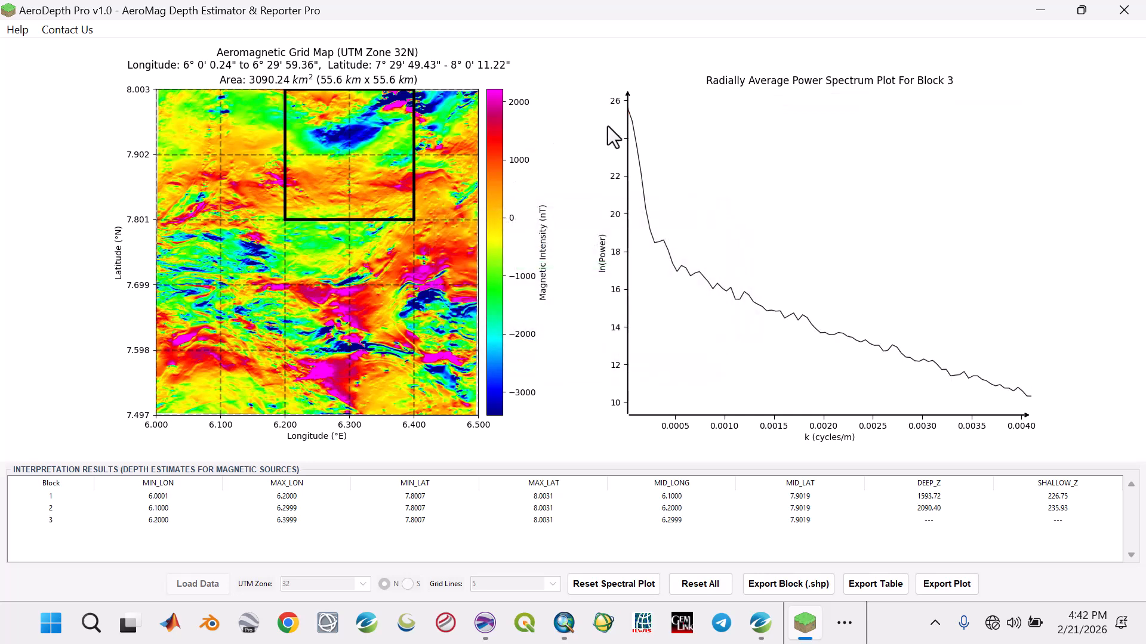
click(631, 116)
click(671, 335)
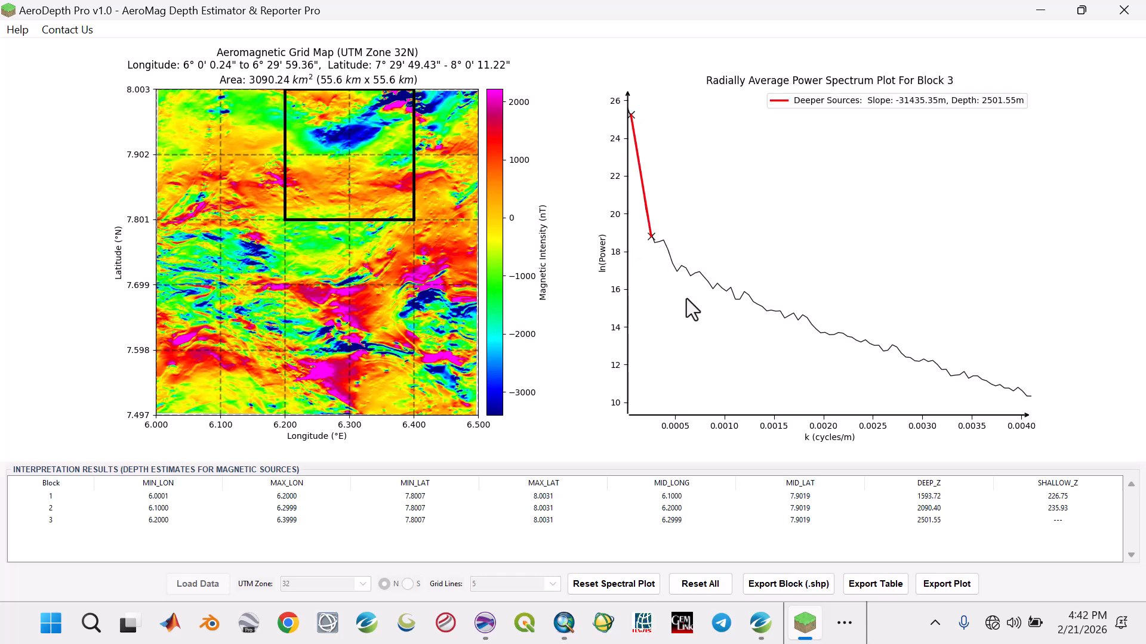
click(676, 264)
click(767, 352)
Step: Export the block 3 spectral plot as Spectral_Plot_Block3.png into the Images folder
click(932, 584)
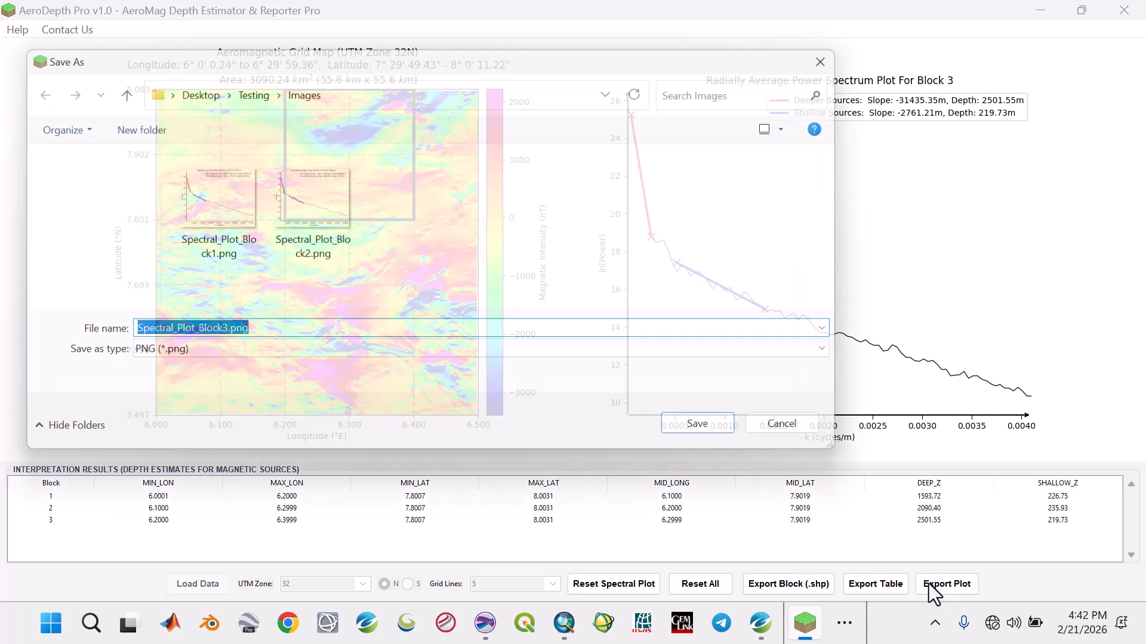
click(730, 430)
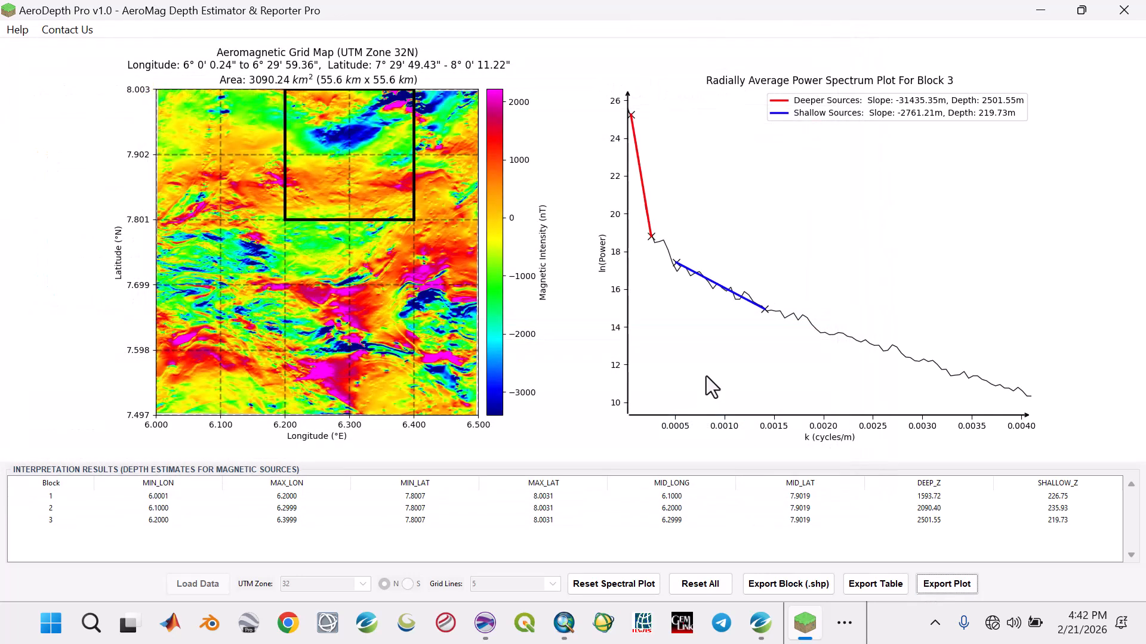
click(675, 378)
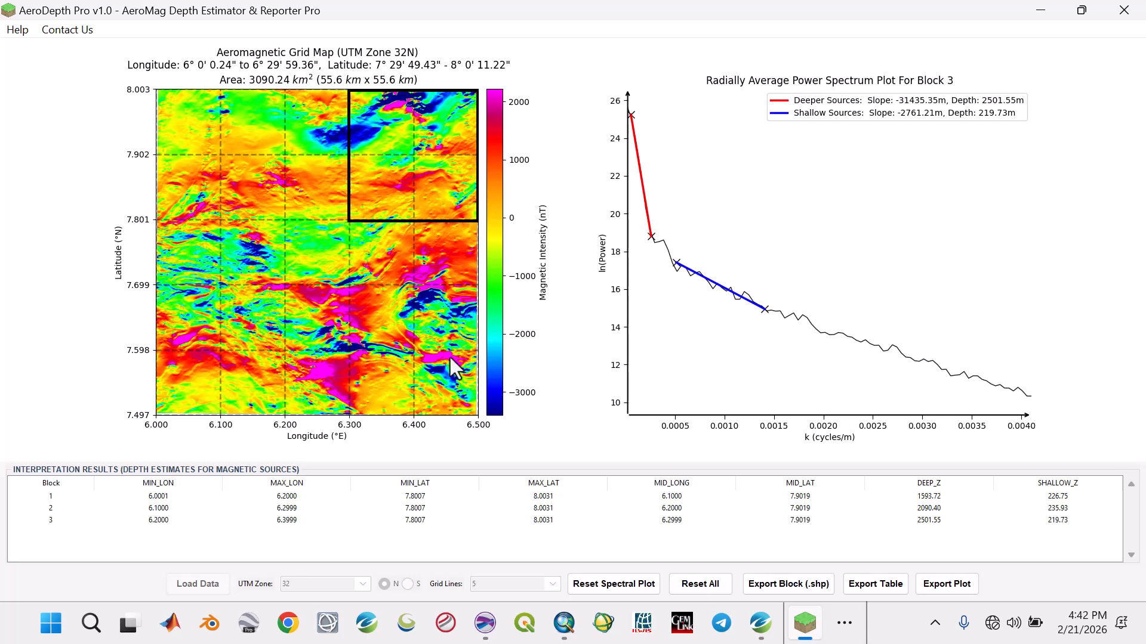
Step: Process block 4 at longitude 6.300–6.500 and fit its deeper-source line to about 0.00025 and shallow-source line from 0.0005 to 0.0011 cycles/m
click(553, 410)
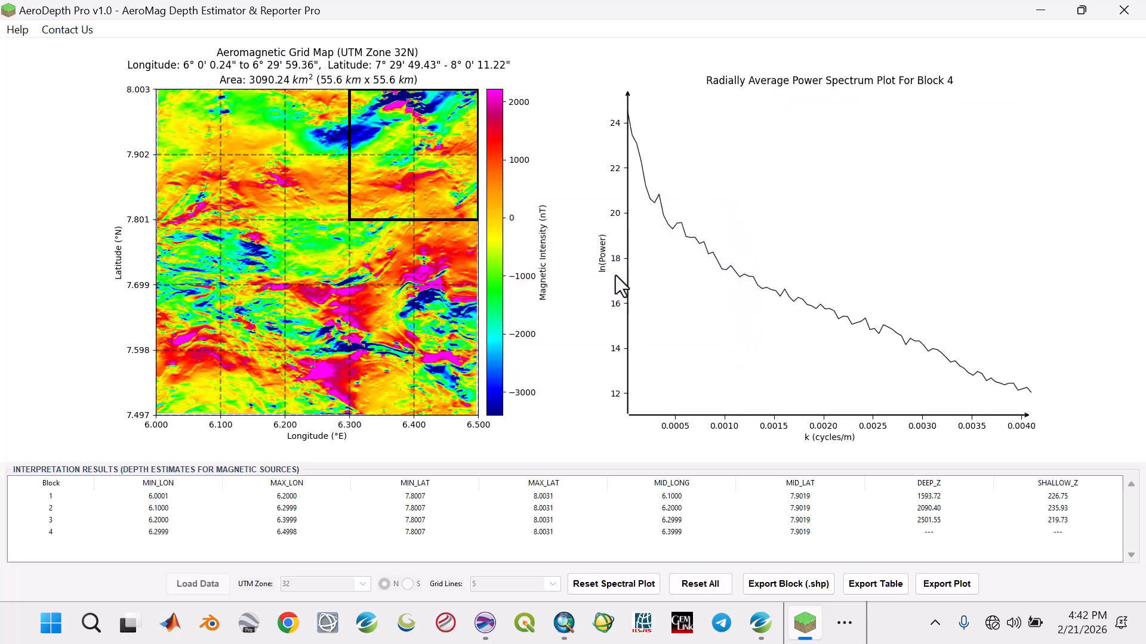
click(653, 204)
click(631, 590)
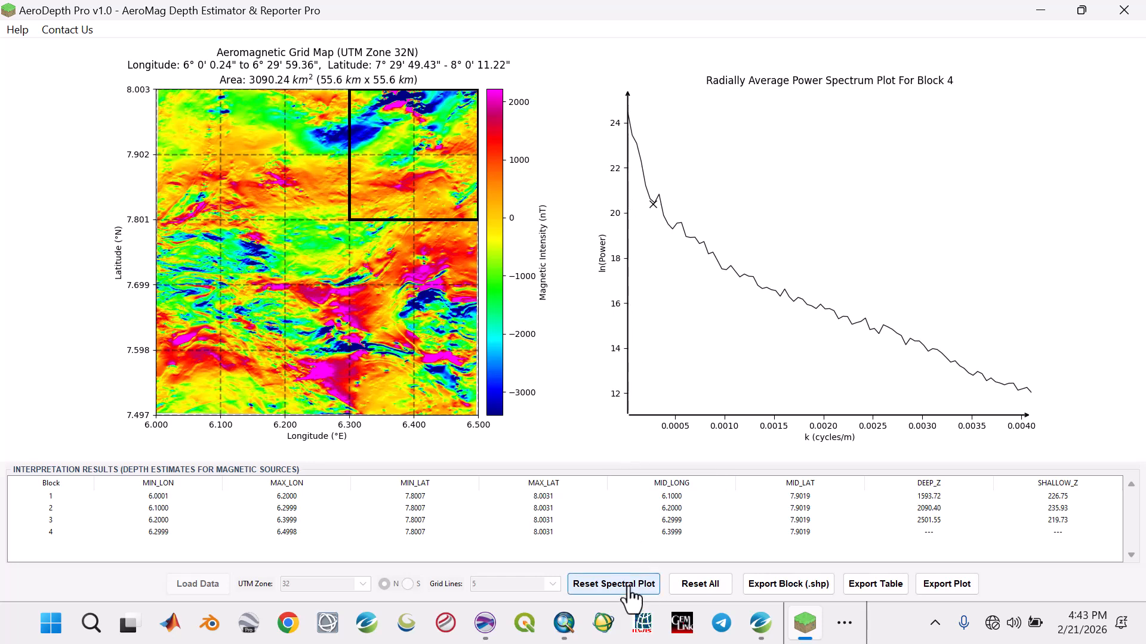
click(630, 128)
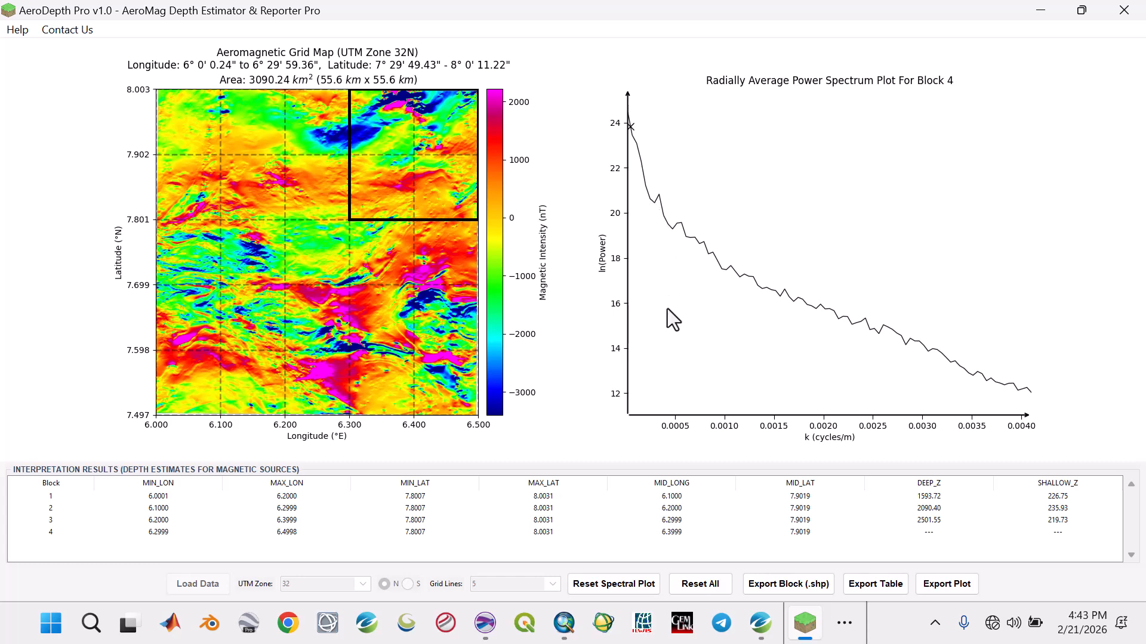
click(674, 224)
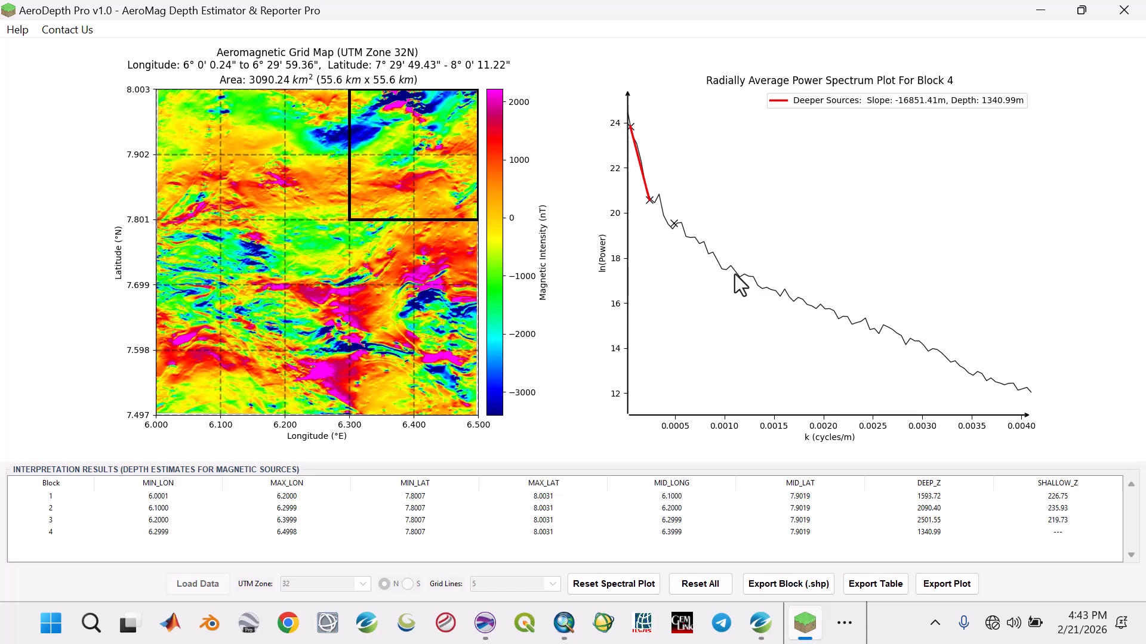
click(746, 308)
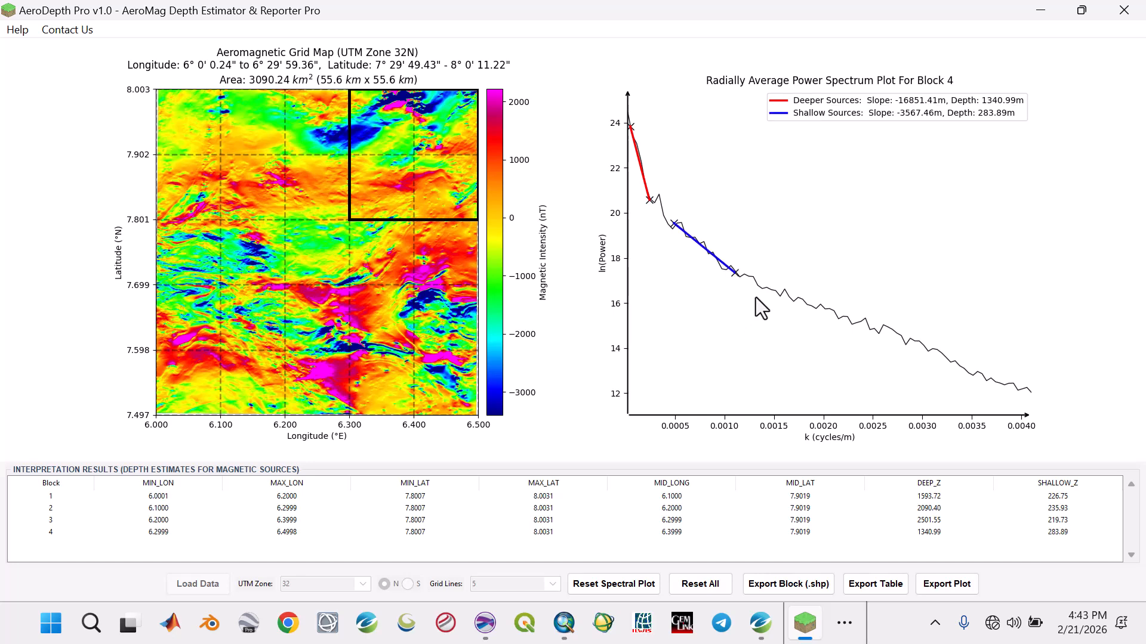
Step: Export the block 4 spectral plot as Spectral_Plot_Block4.png into the Images folder
click(935, 589)
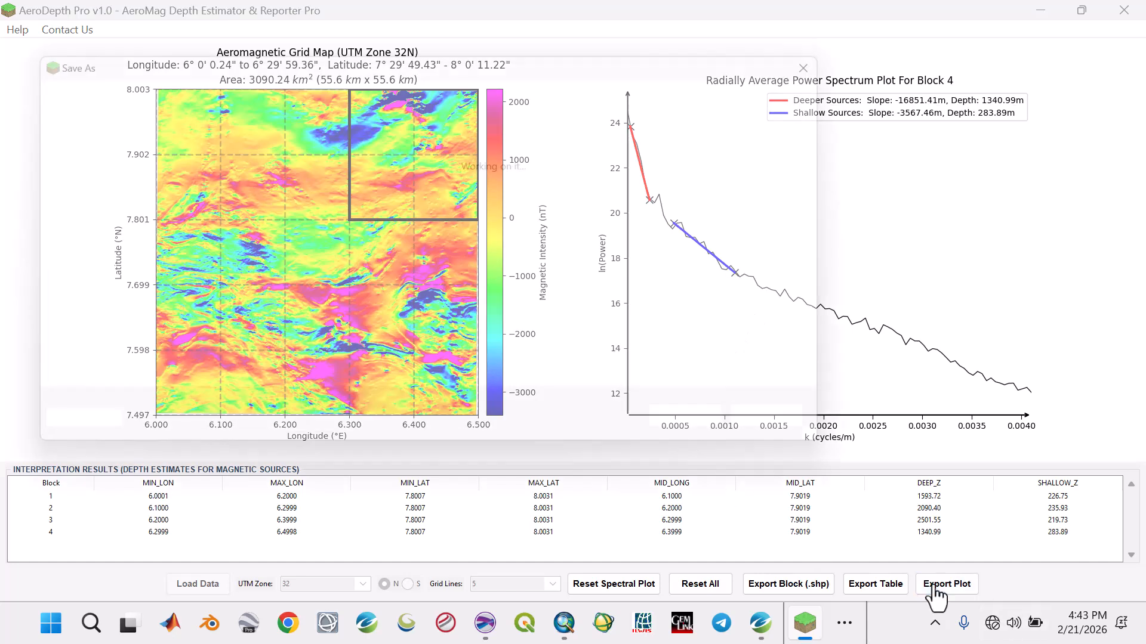
click(723, 425)
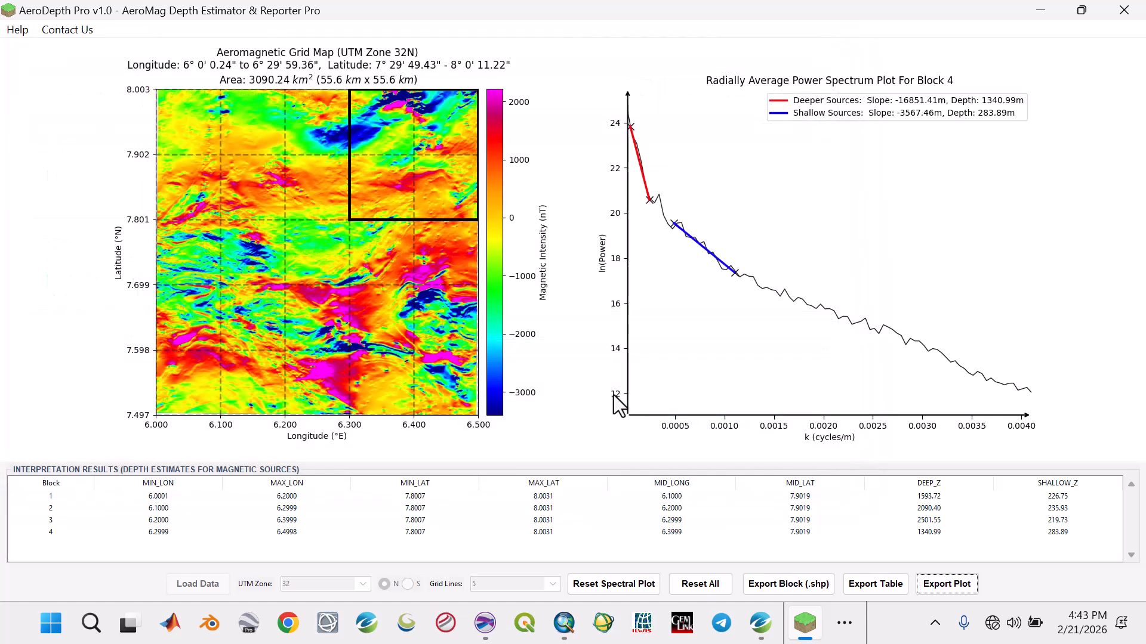
click(649, 374)
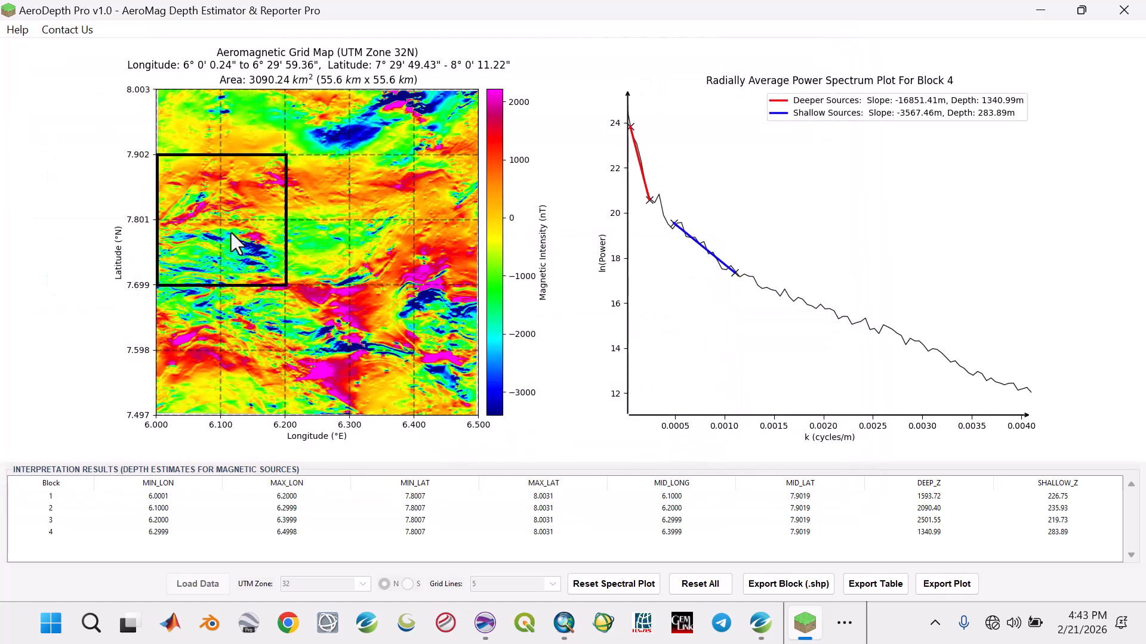
Step: Process block 5 at longitude 6.000–6.200, latitude 7.699–7.902, fitting its deeper-source line to about 0.00025 and shallow-source line from 0.0005 to 0.00135 cycles/m
click(584, 328)
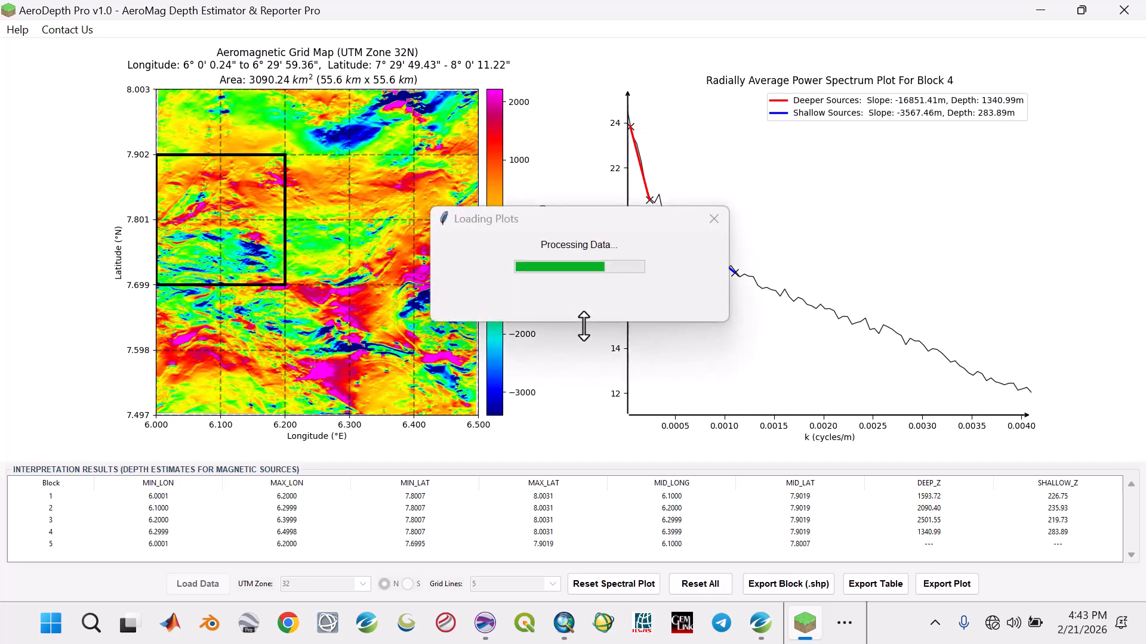
click(631, 115)
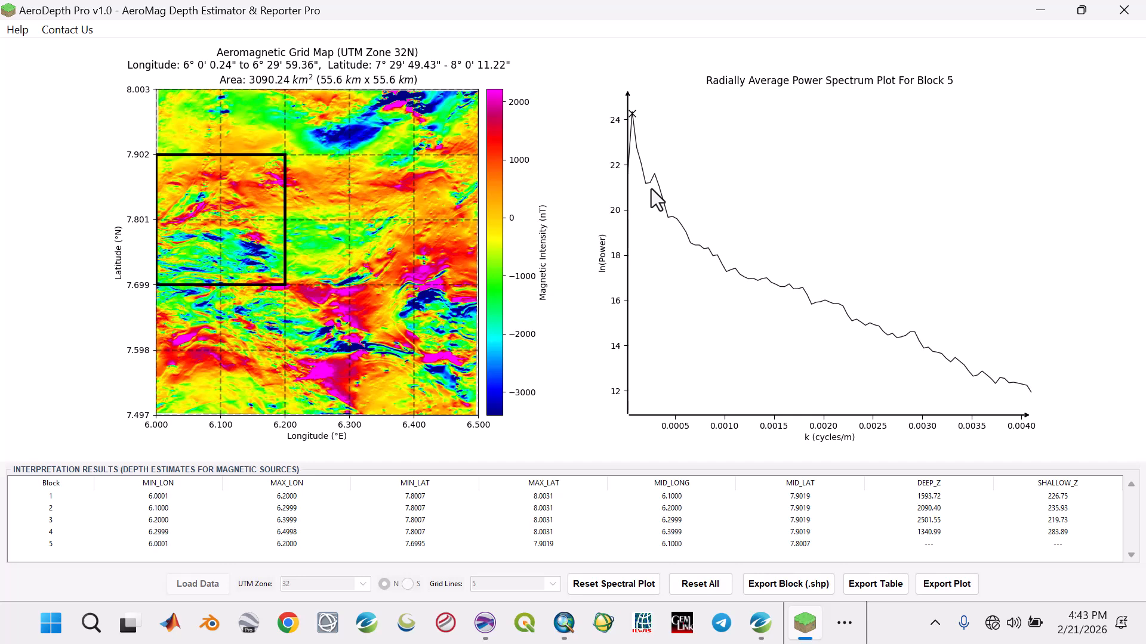
click(666, 282)
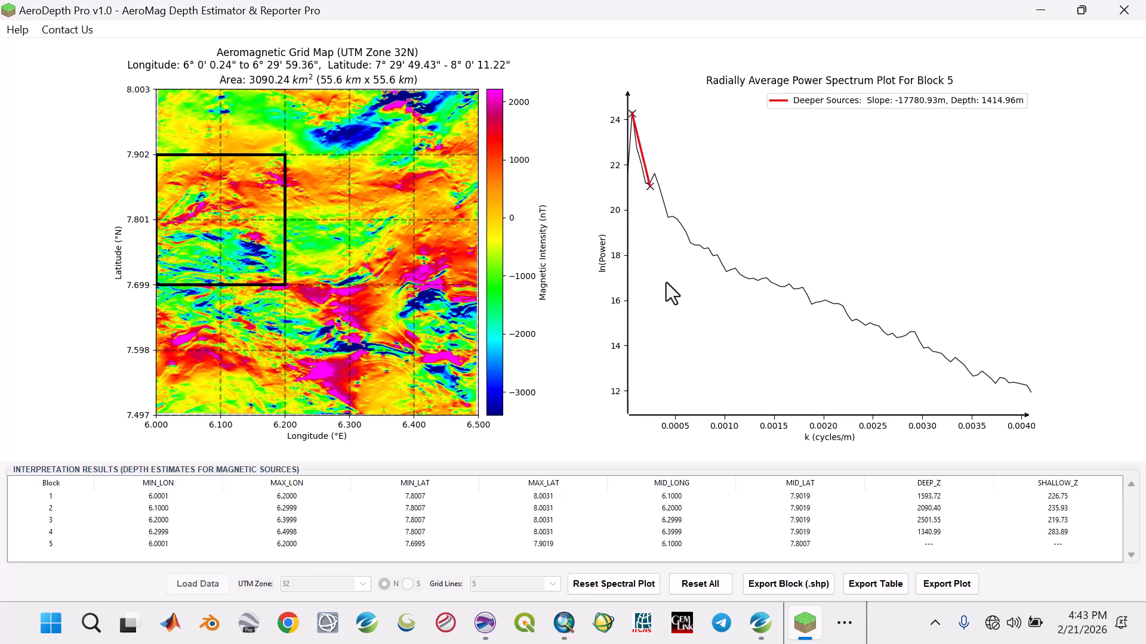
click(675, 224)
click(759, 313)
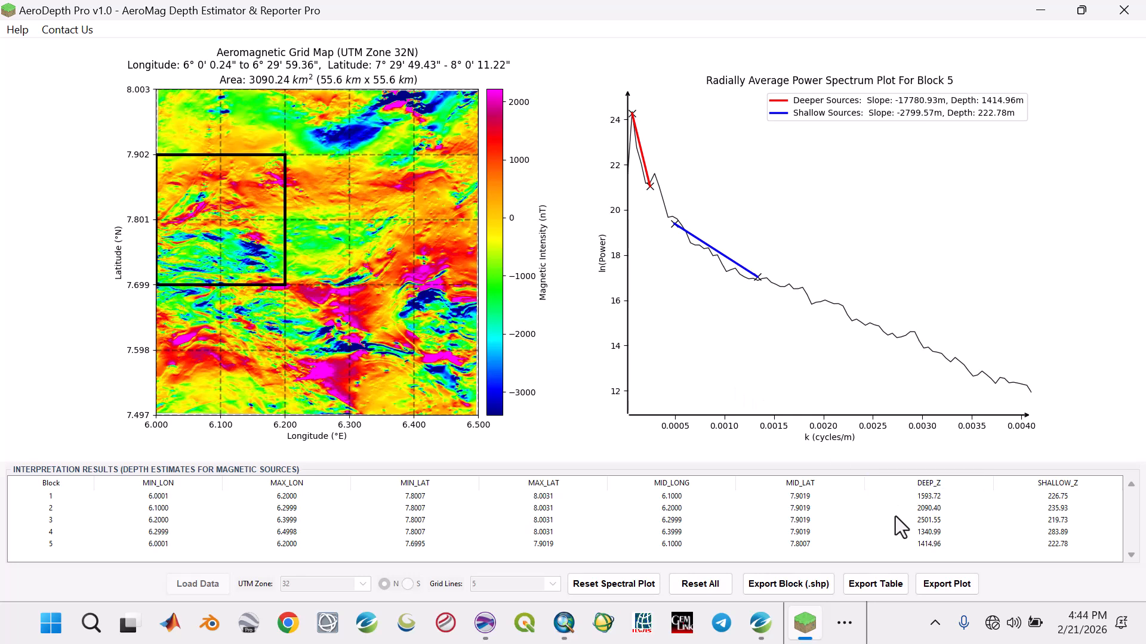
Step: Export the block 5 spectral plot as Spectral_Plot_Block5.png into the Images folder
click(932, 585)
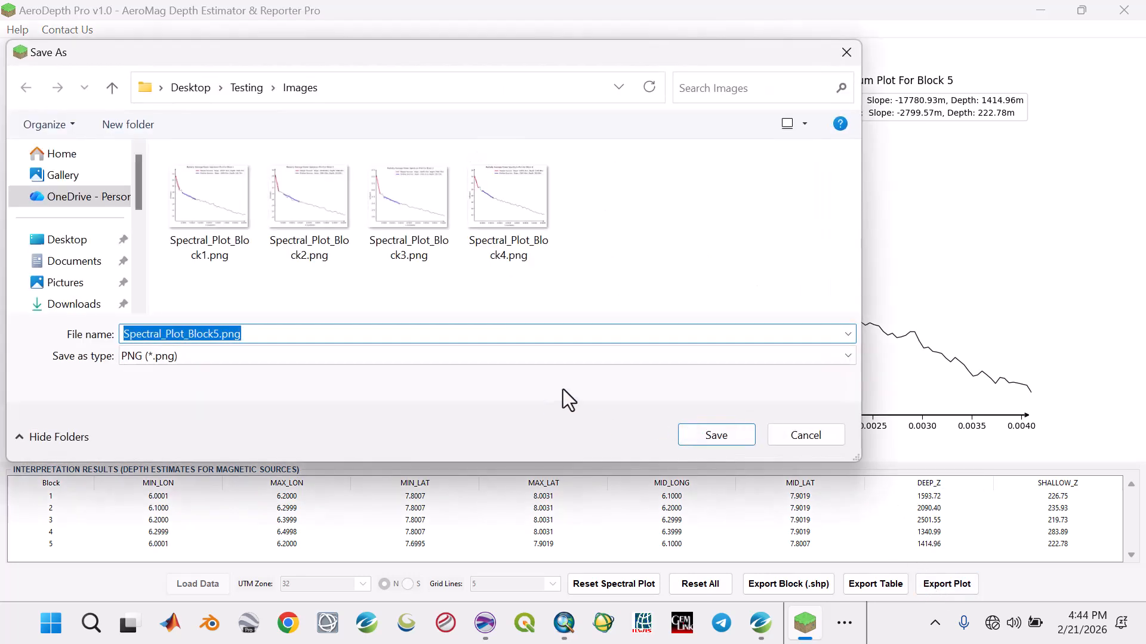
click(742, 433)
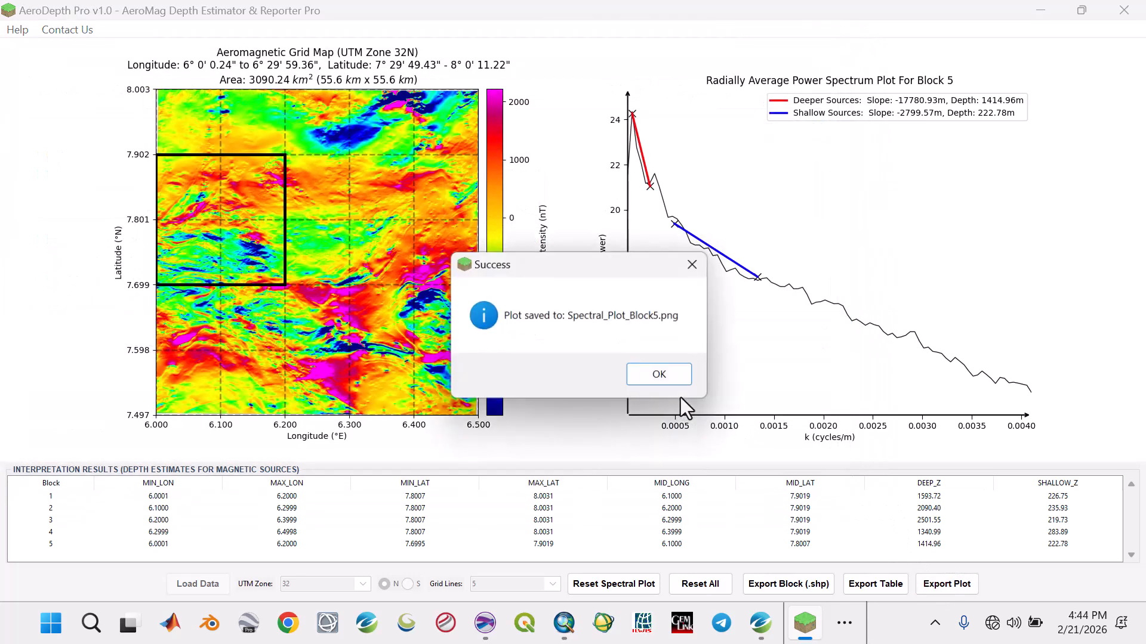
click(661, 375)
Step: Shift the block to longitude 6.100–6.300 as block 6 and fit its deeper-source line to about 0.0003 and shallow-source line from 0.0005 to 0.00135 cycles/m
drag(263, 230, 328, 232)
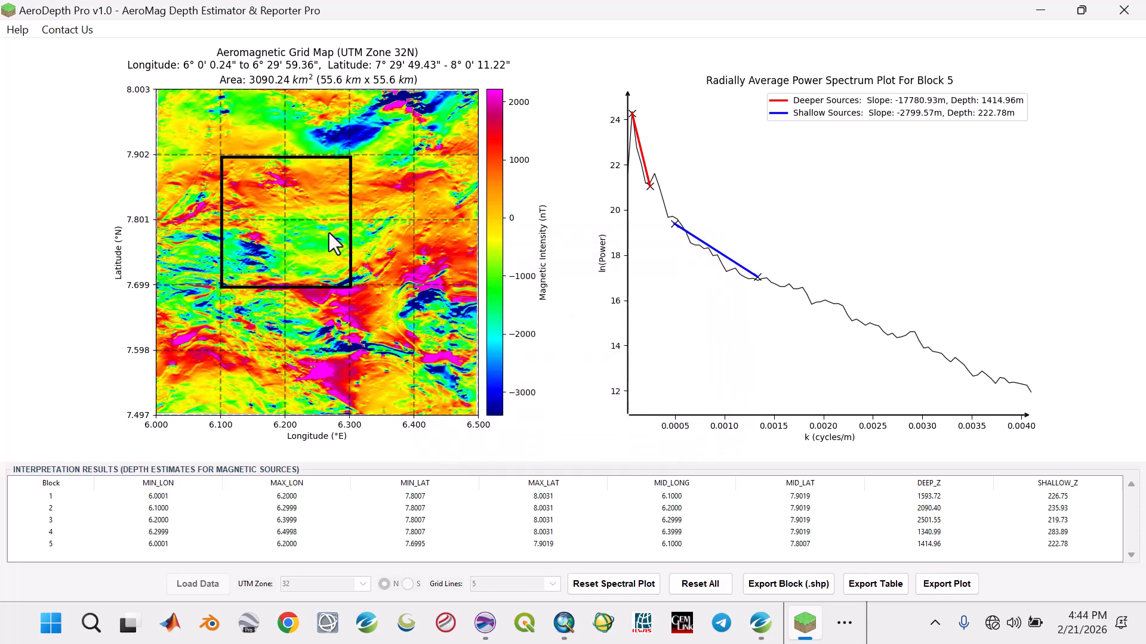
drag(280, 172, 279, 169)
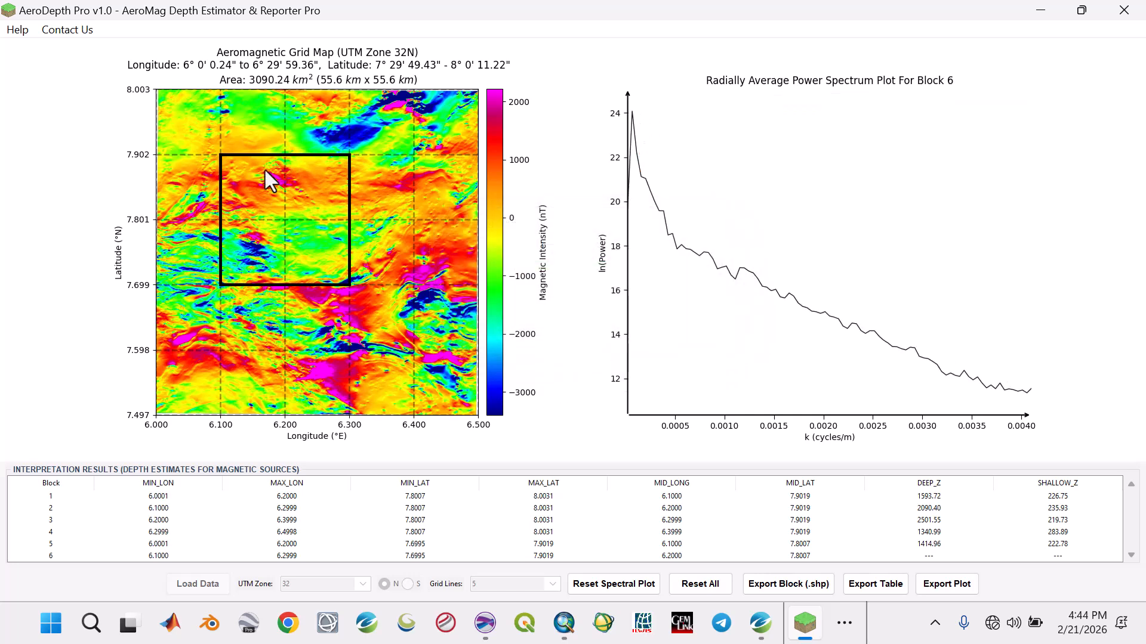
click(632, 112)
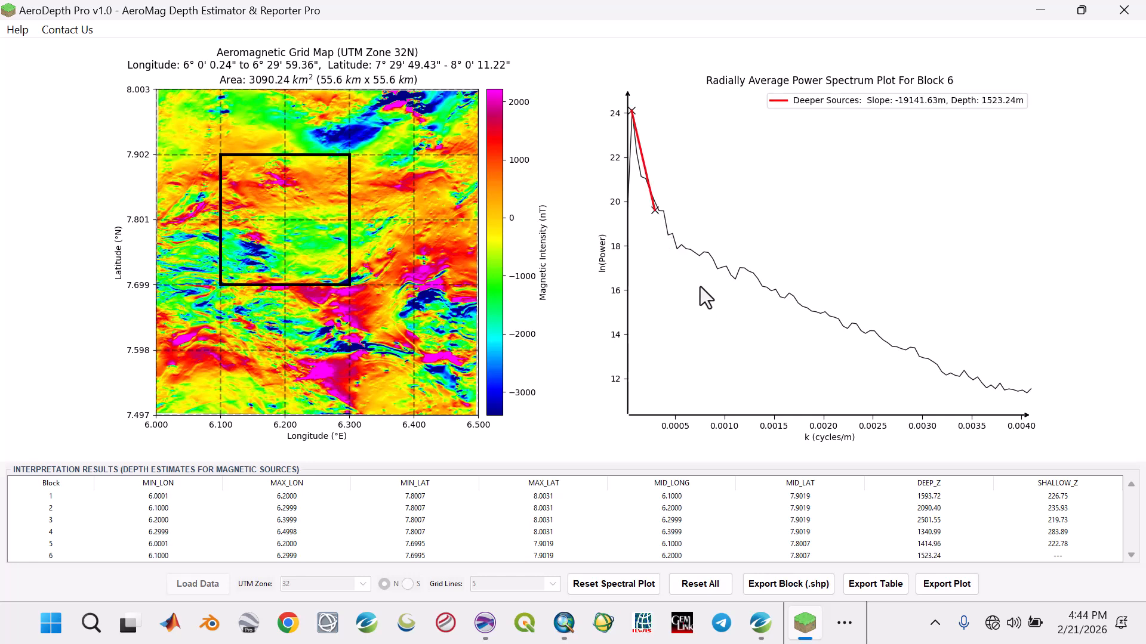
click(670, 239)
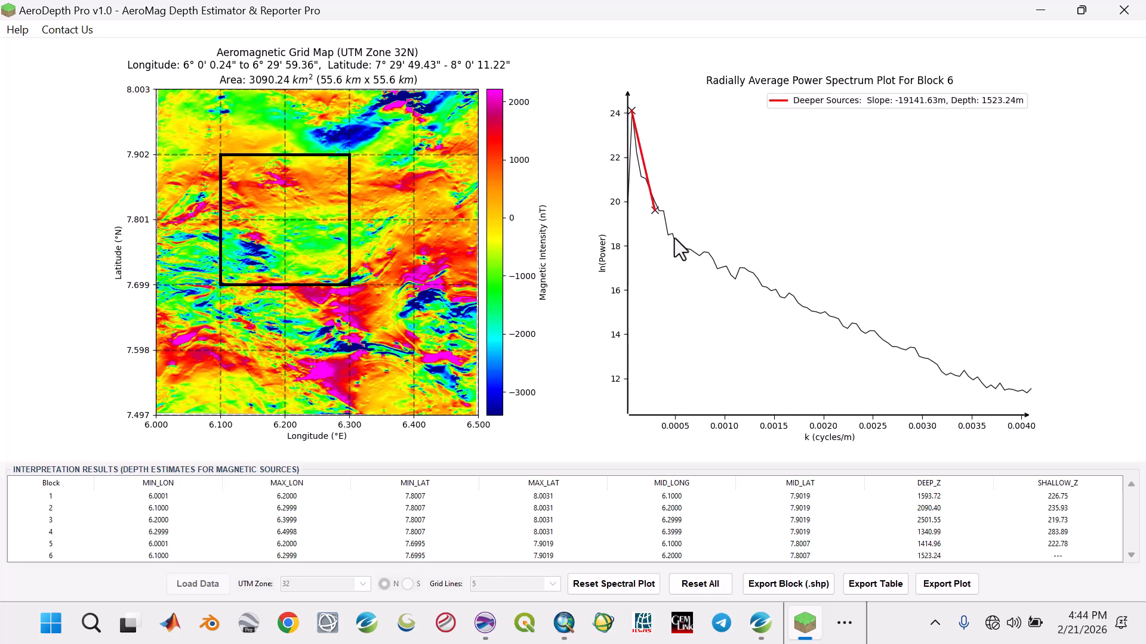
click(757, 287)
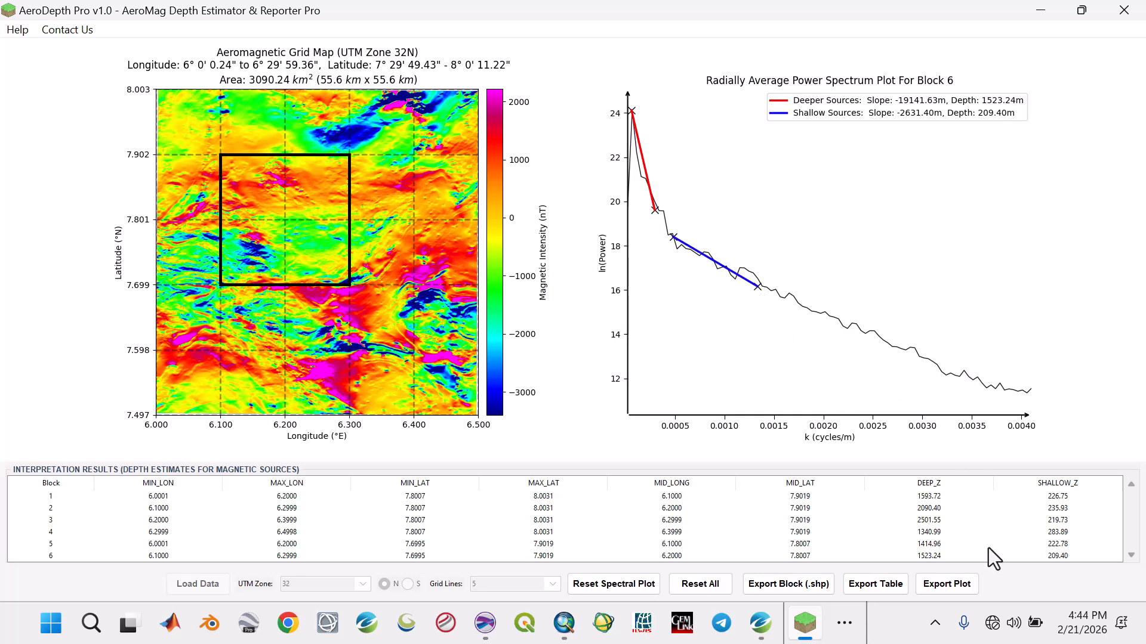
Step: Export the block 6 spectral plot as Spectral_Plot_Block6.png into the Images folder
click(947, 585)
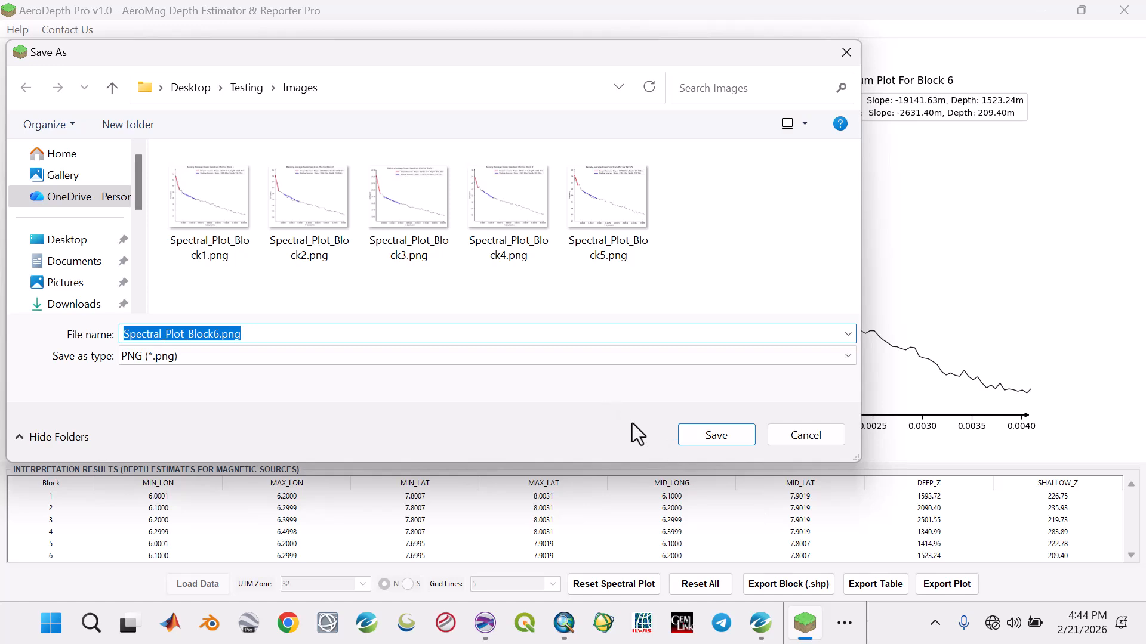
click(715, 434)
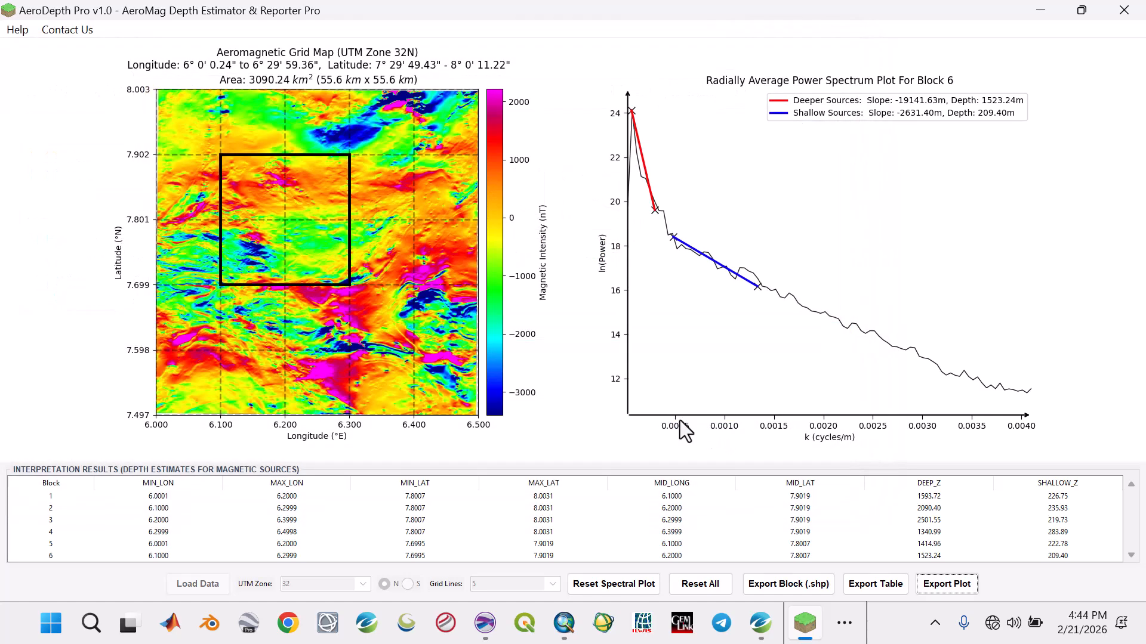
click(658, 375)
Step: Shift the block to longitude 6.200–6.400 as block 7 and fit its deeper-source line to about 0.0002 and shallow-source line from 0.00045 to 0.0014 cycles/m
drag(292, 221, 354, 221)
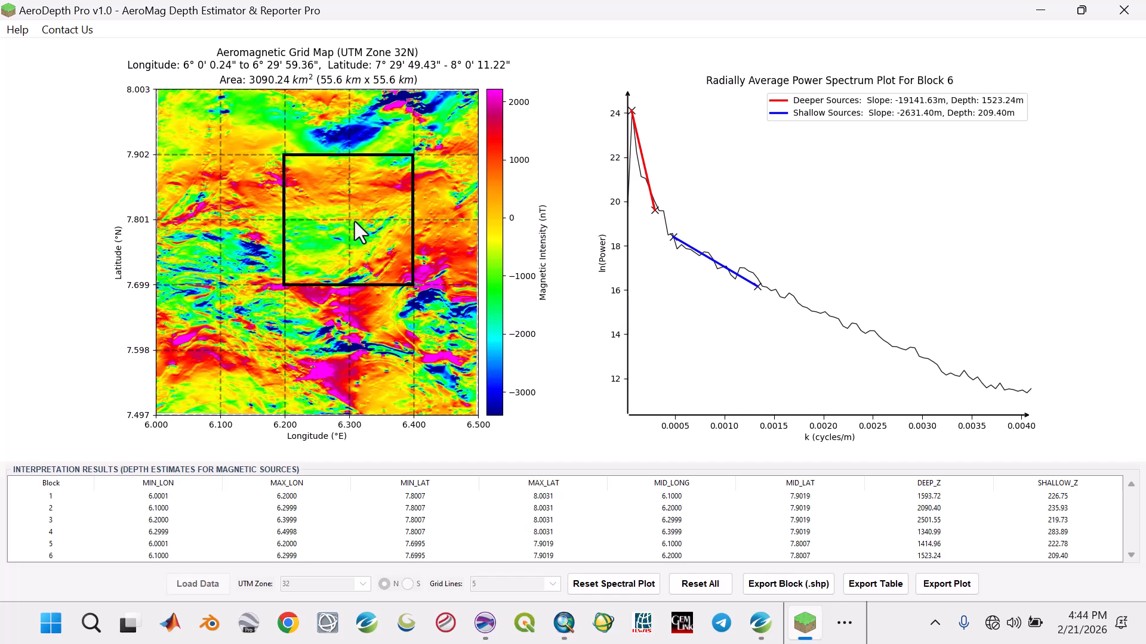
key(Return)
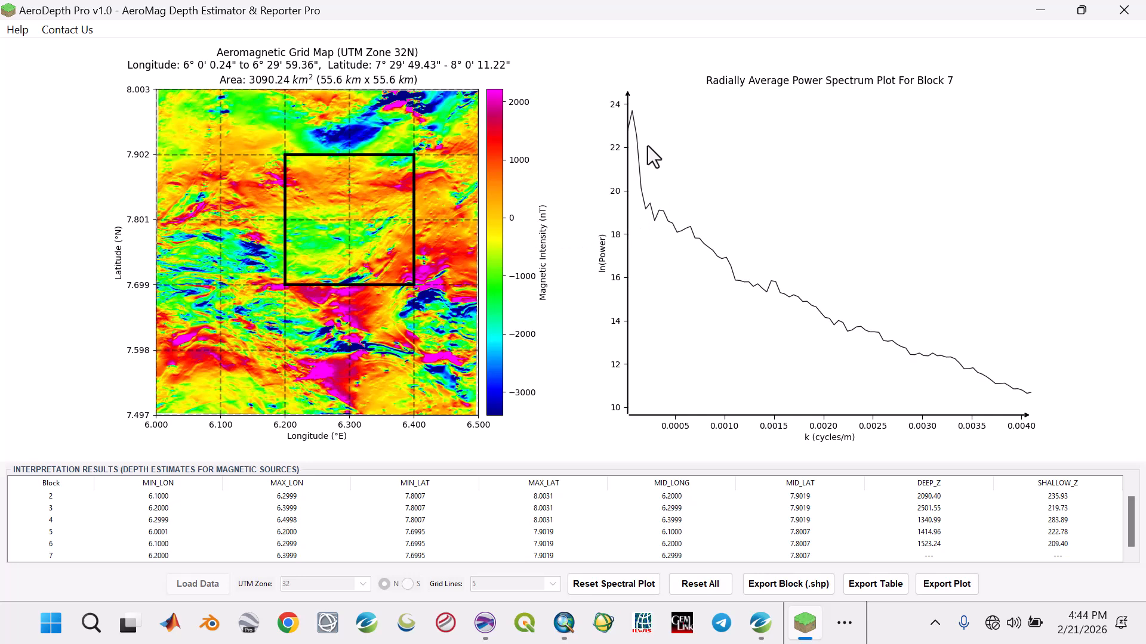
click(631, 113)
click(645, 207)
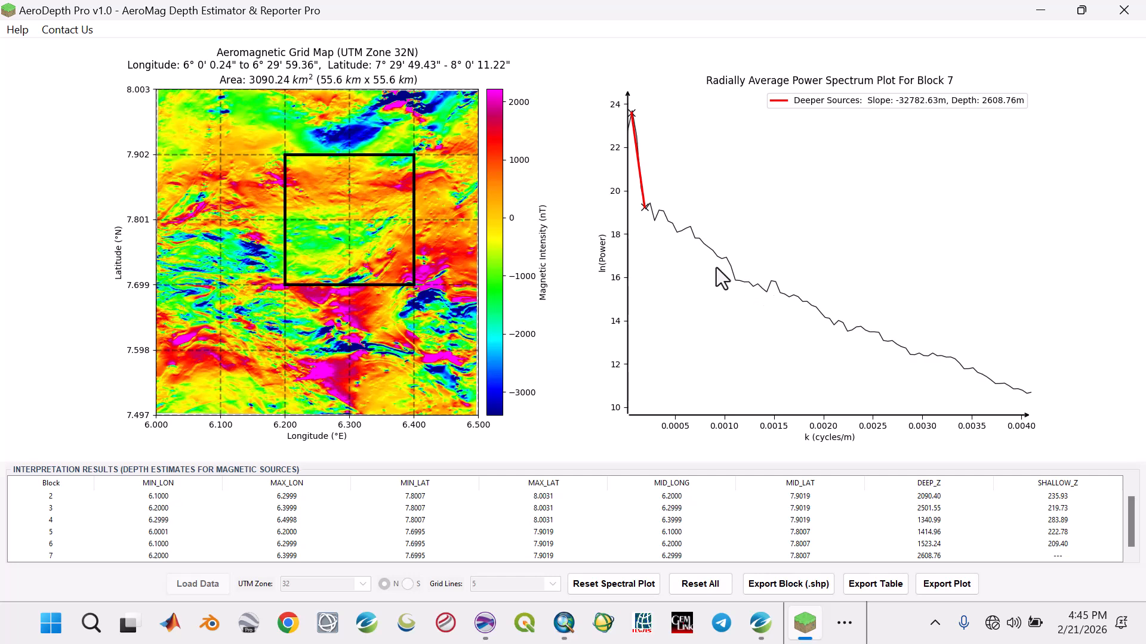
click(669, 226)
click(779, 338)
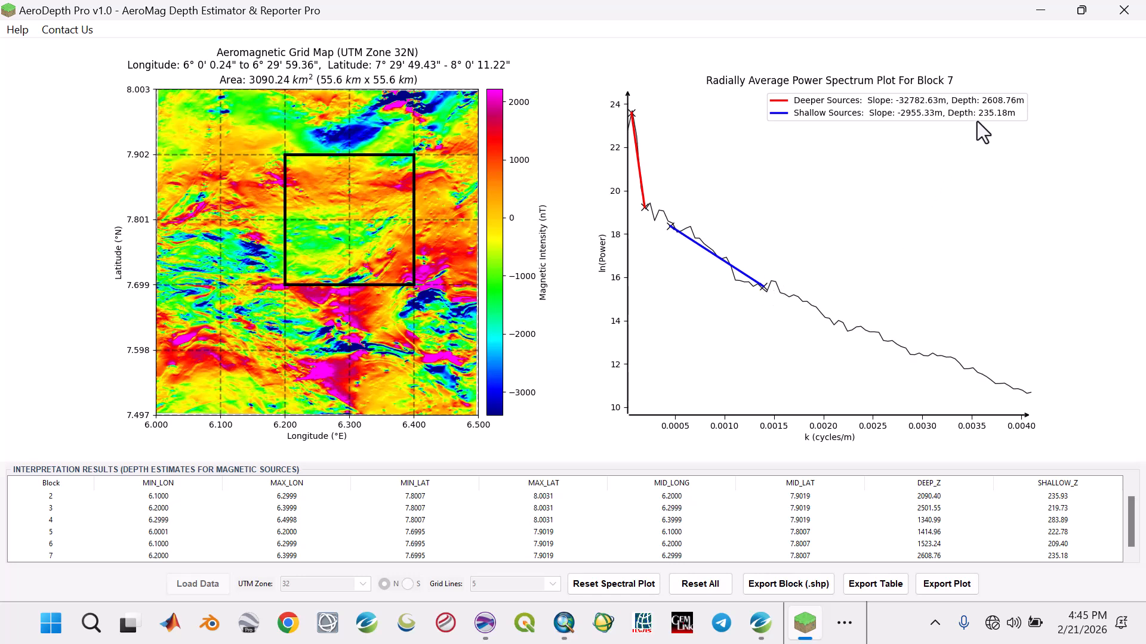
Step: Export the block 7 spectral plot as Spectral_Plot_Block7.png into the Images folder
click(949, 585)
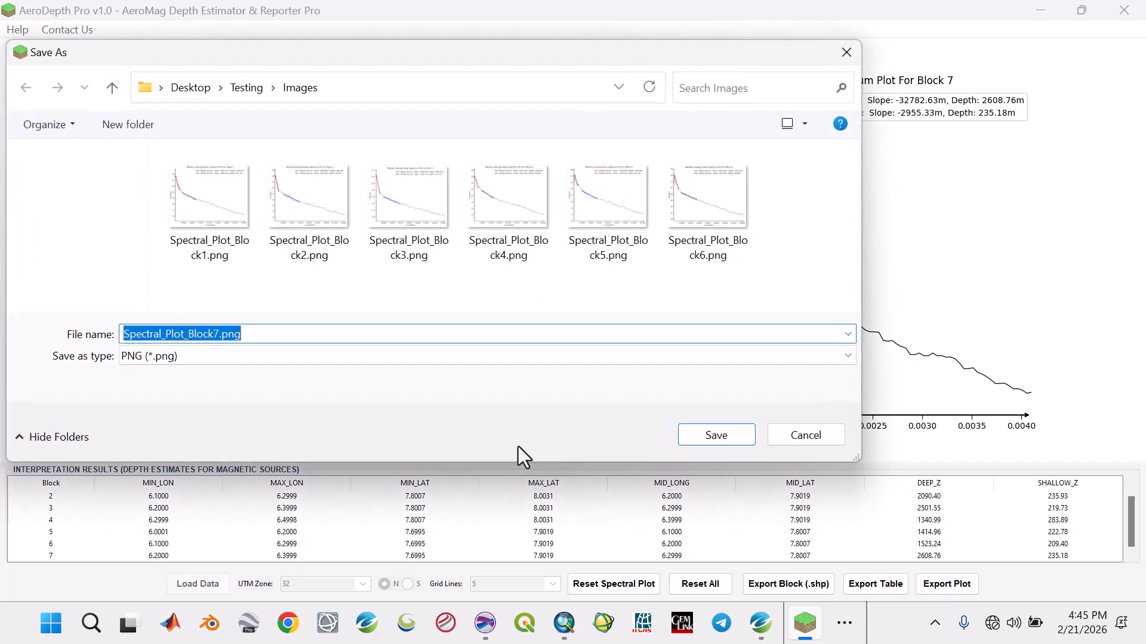
click(707, 439)
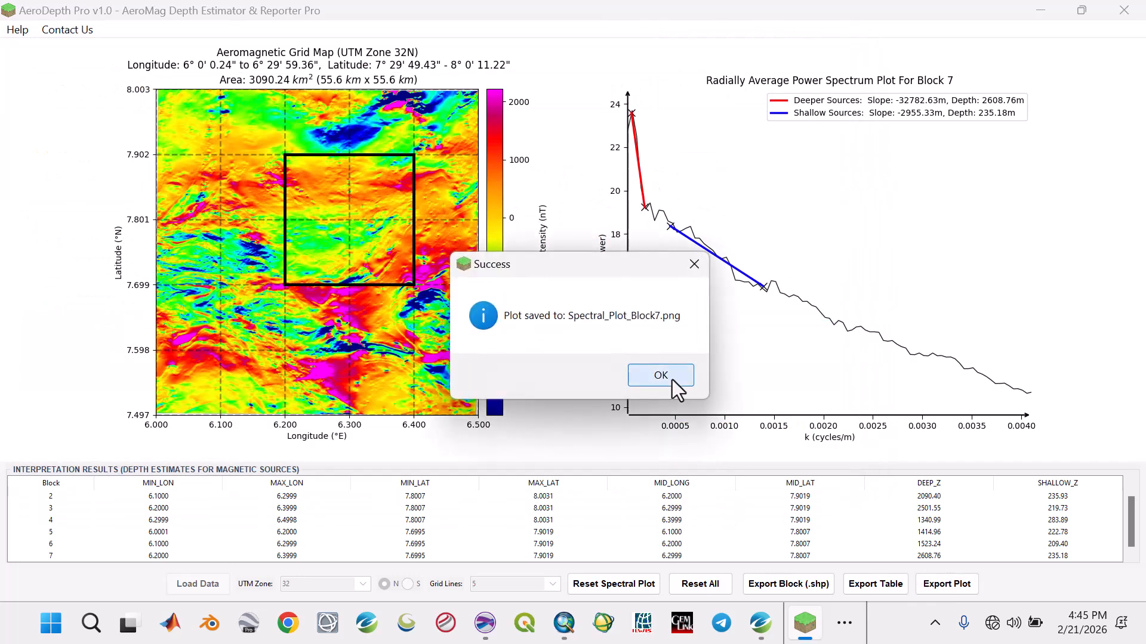
click(670, 379)
Step: Shift the block to longitude 6.300–6.500 as block 8 and fit its deeper-source line to about 0.0002 and shallow-source line from 0.00045 to 0.00125 cycles/m
drag(389, 241, 450, 237)
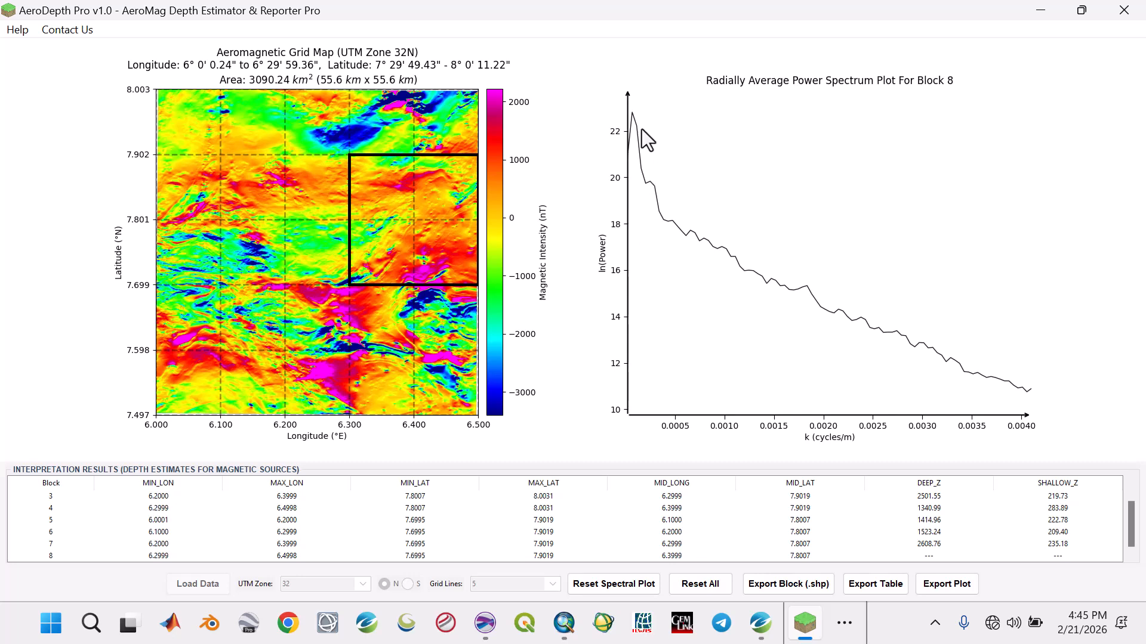
click(632, 114)
click(671, 233)
click(670, 222)
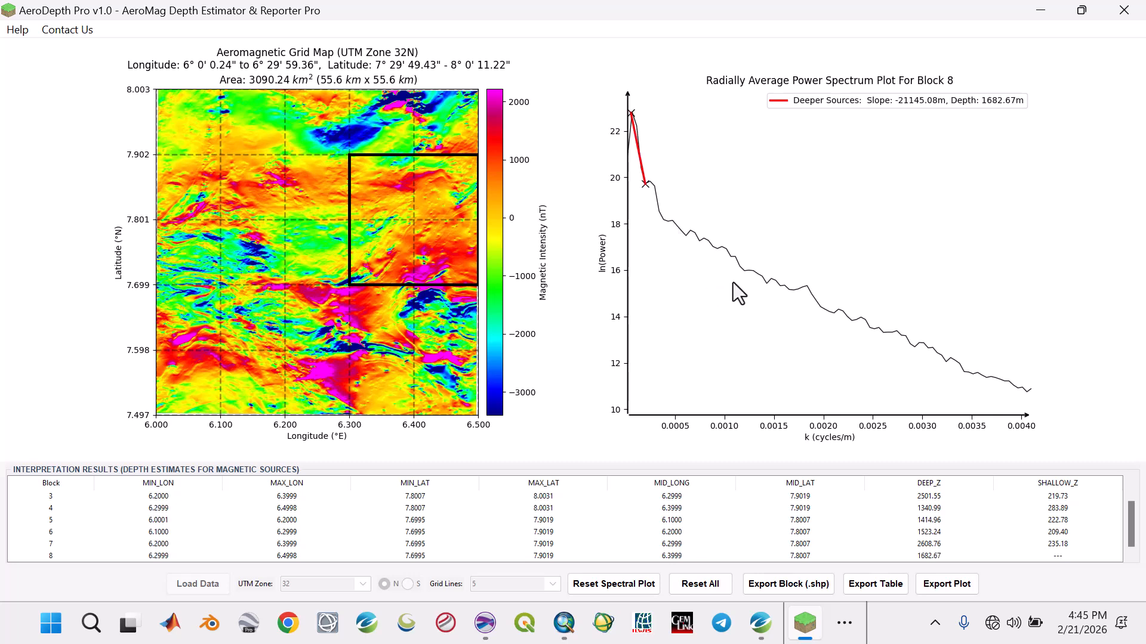
click(748, 331)
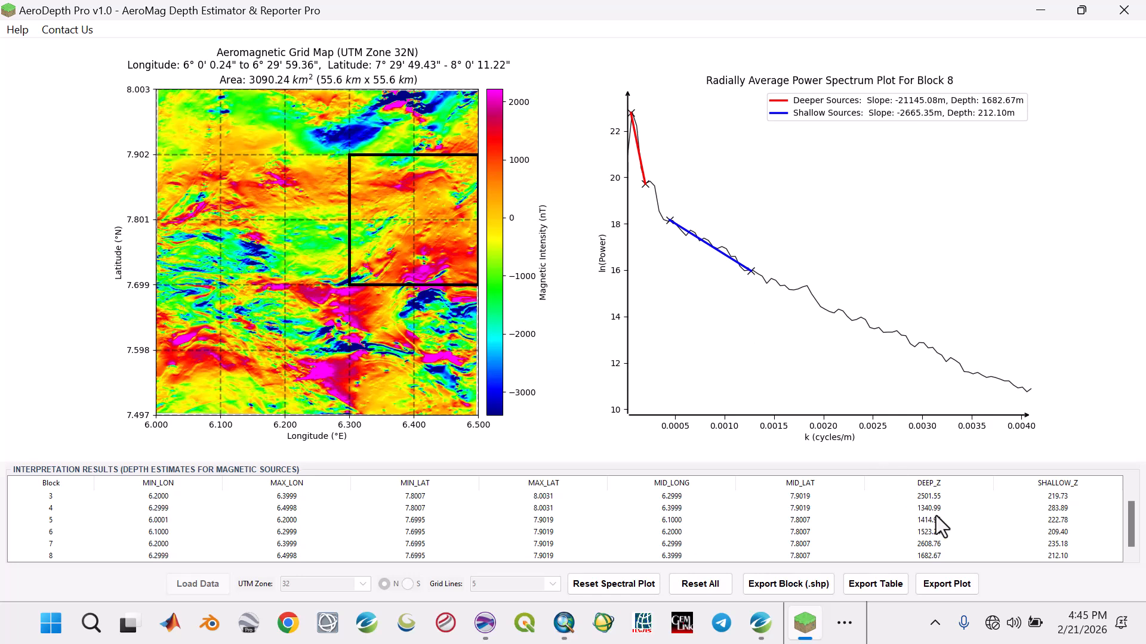
Step: Export the block 8 spectral plot as Spectral_Plot_Block8.png into the Images folder
click(957, 585)
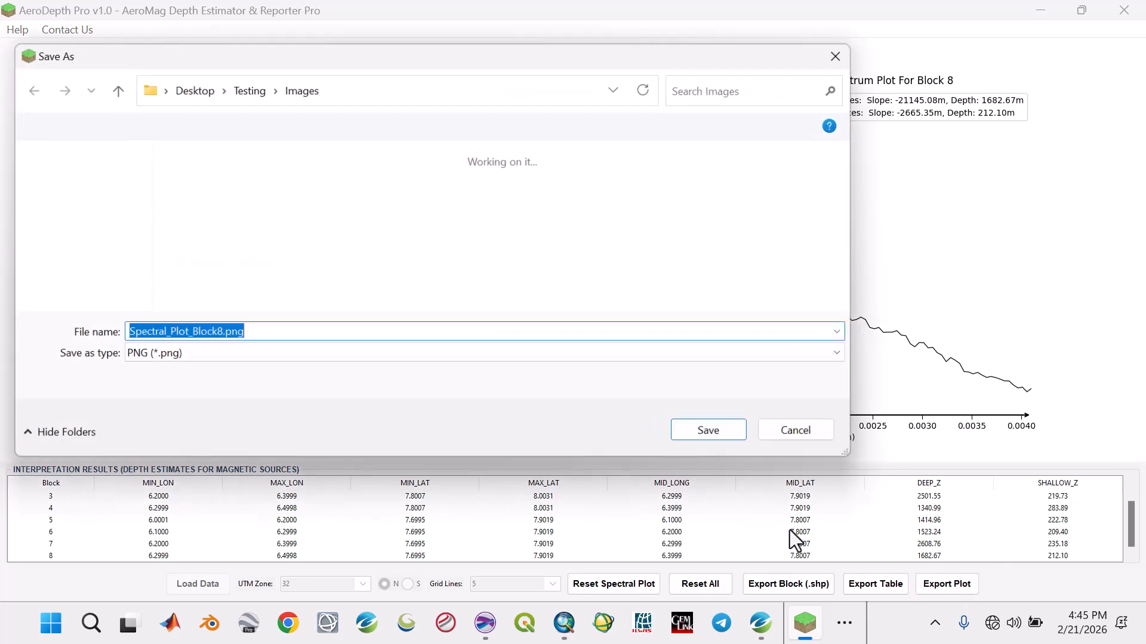
click(697, 438)
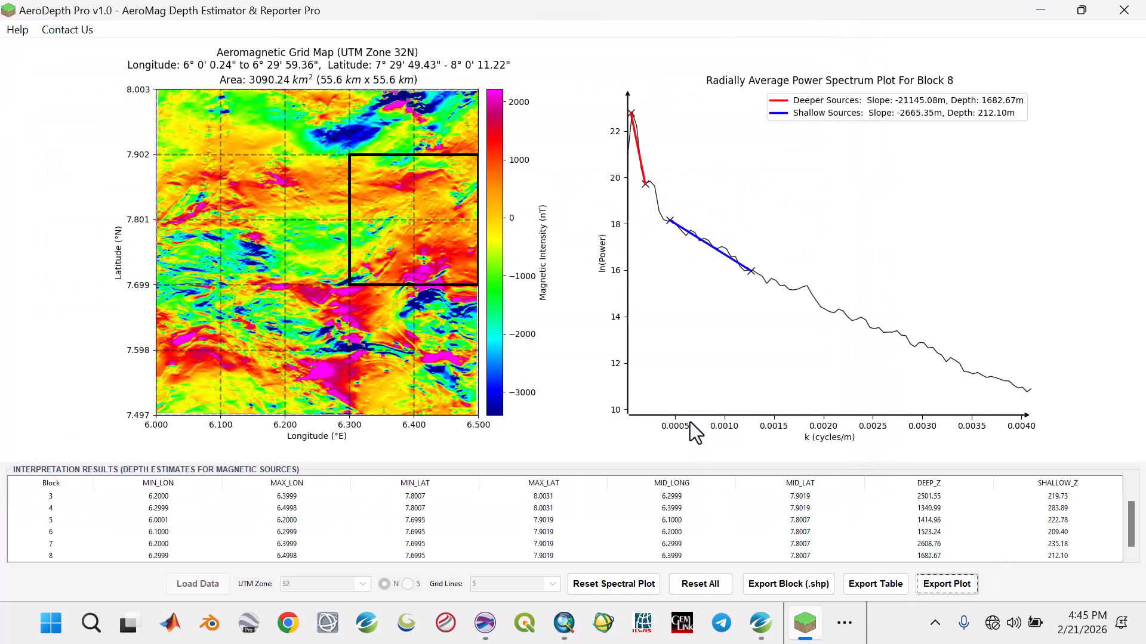
click(655, 375)
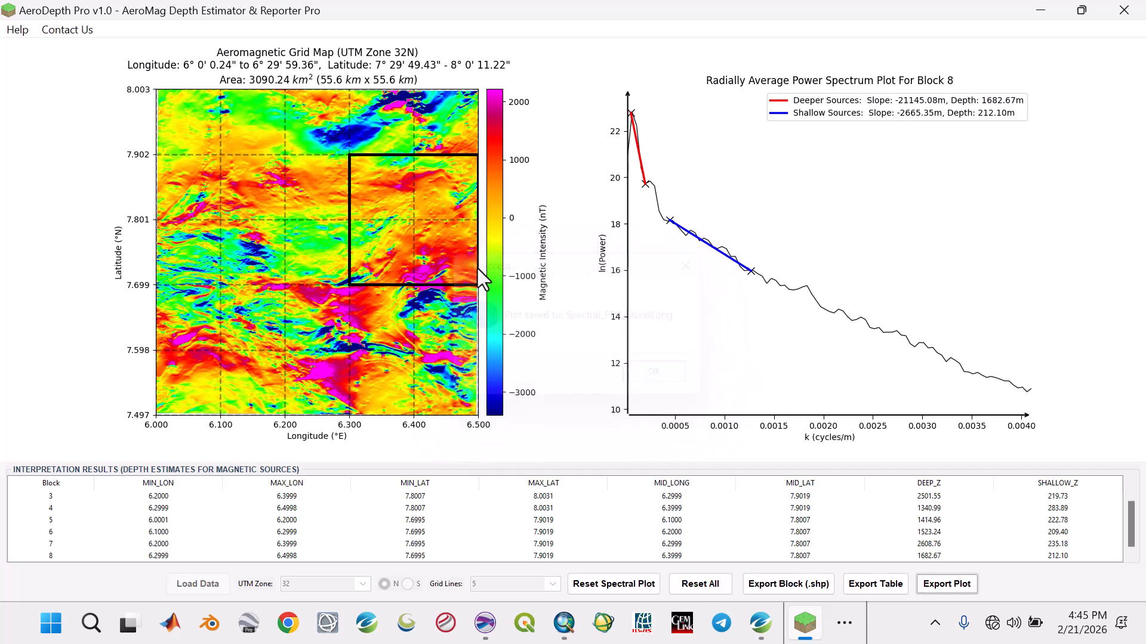
Step: Move the block to longitude 6.000–6.200, latitude 7.598–7.801 as block 9; fit its deeper-source line to about 0.0002 and shallow-source line from 0.00055 to 0.0013 cycles/m
drag(426, 210, 234, 277)
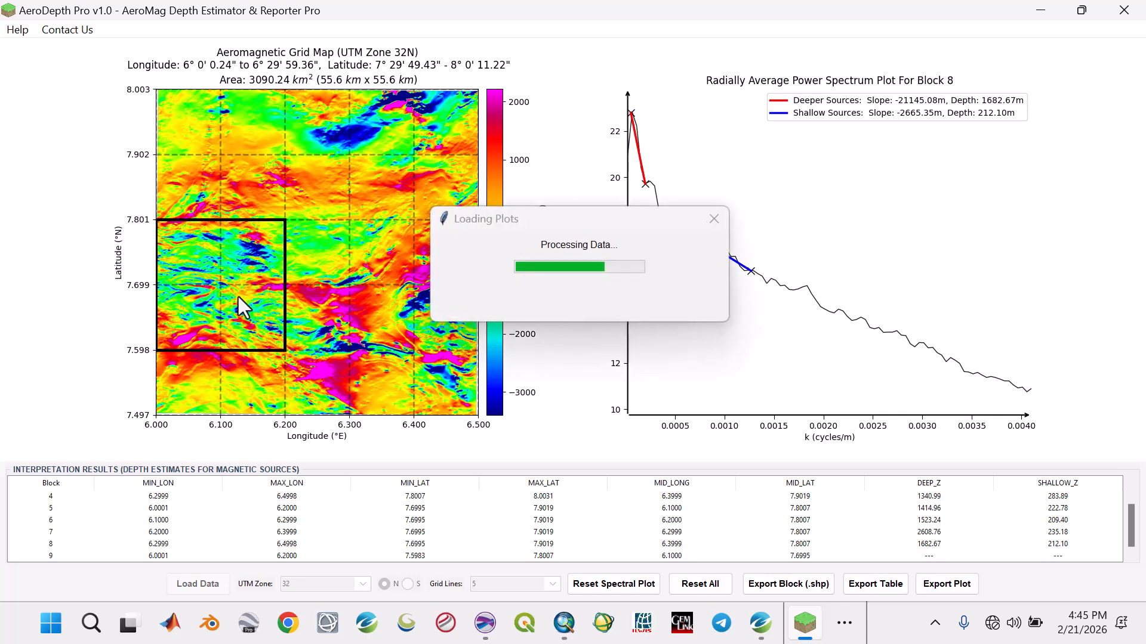
click(628, 120)
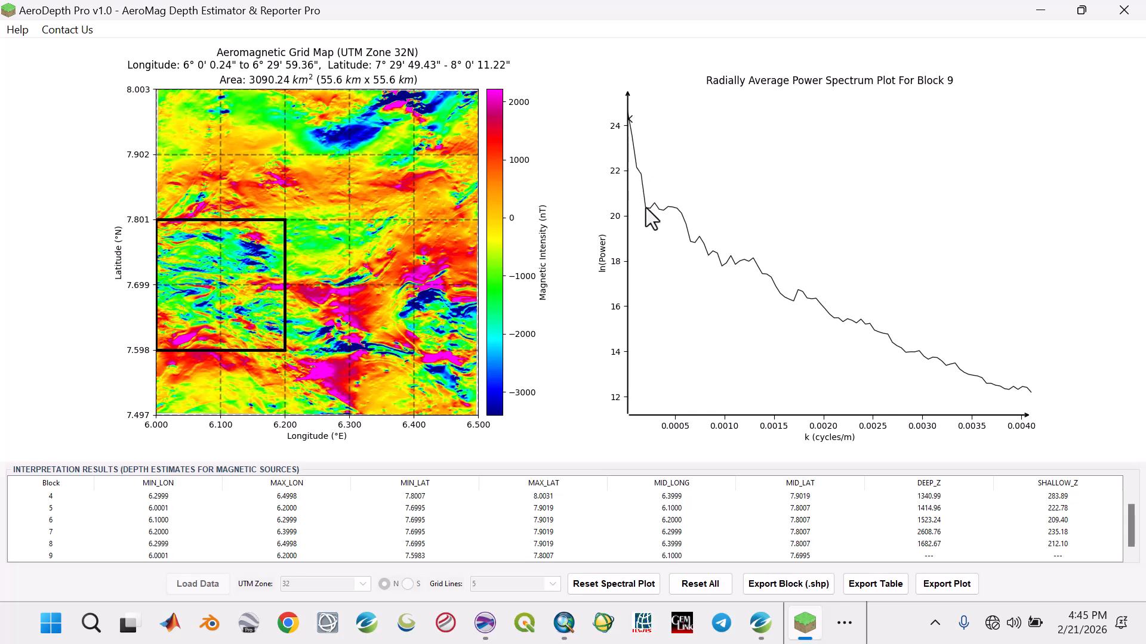
click(657, 268)
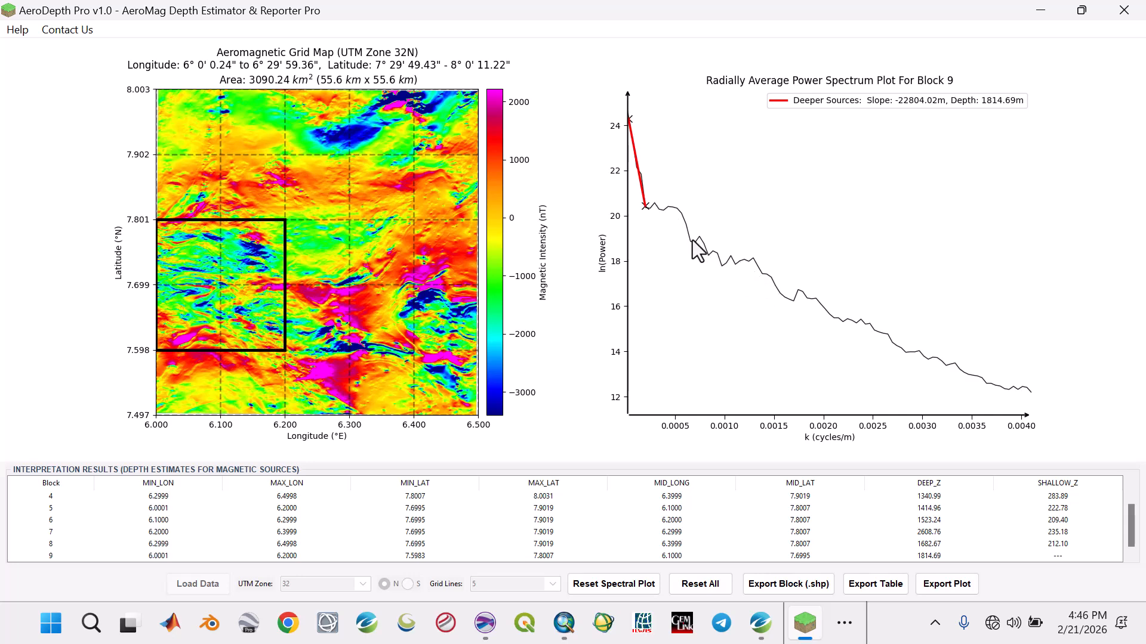
click(682, 222)
click(750, 309)
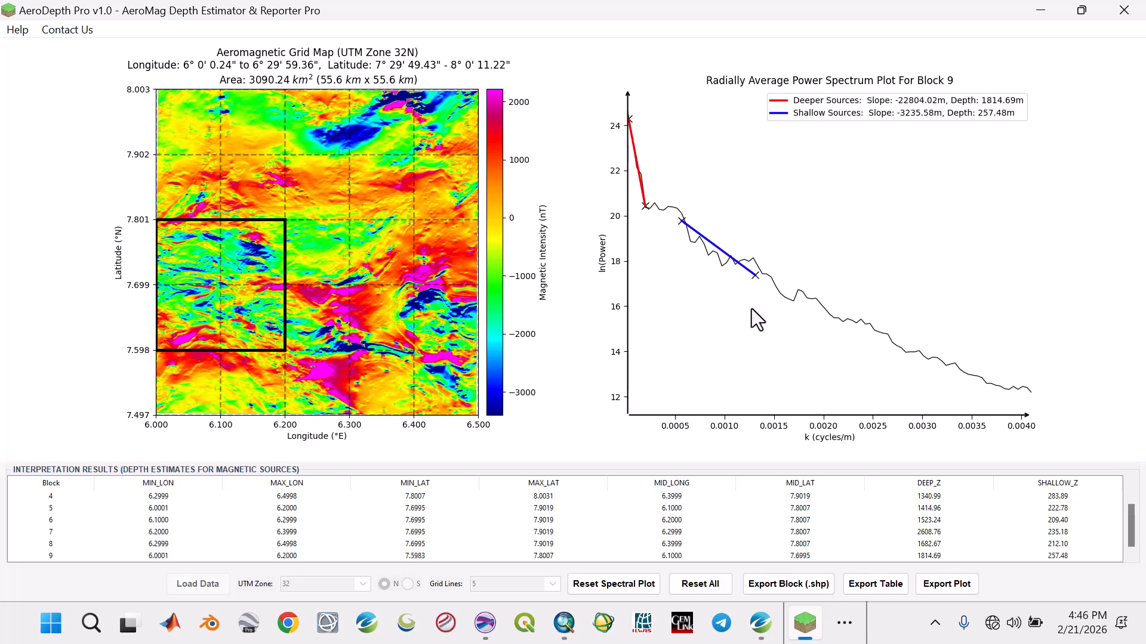
Step: Export the block 9 spectral plot as Spectral_Plot_Block9.png into the Images folder
click(946, 584)
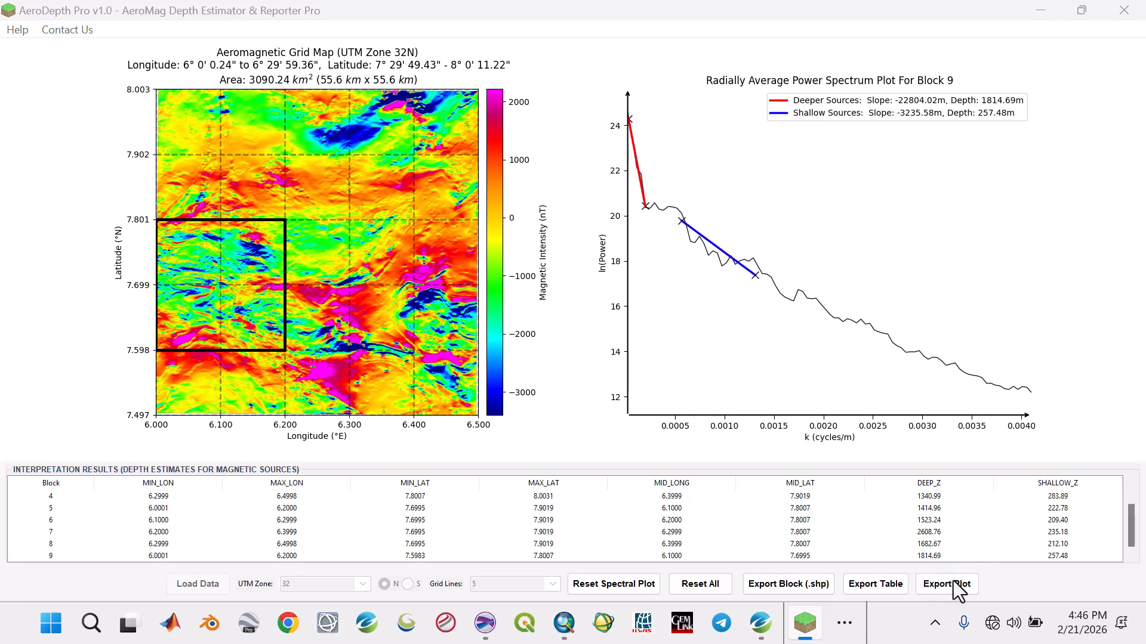
click(742, 432)
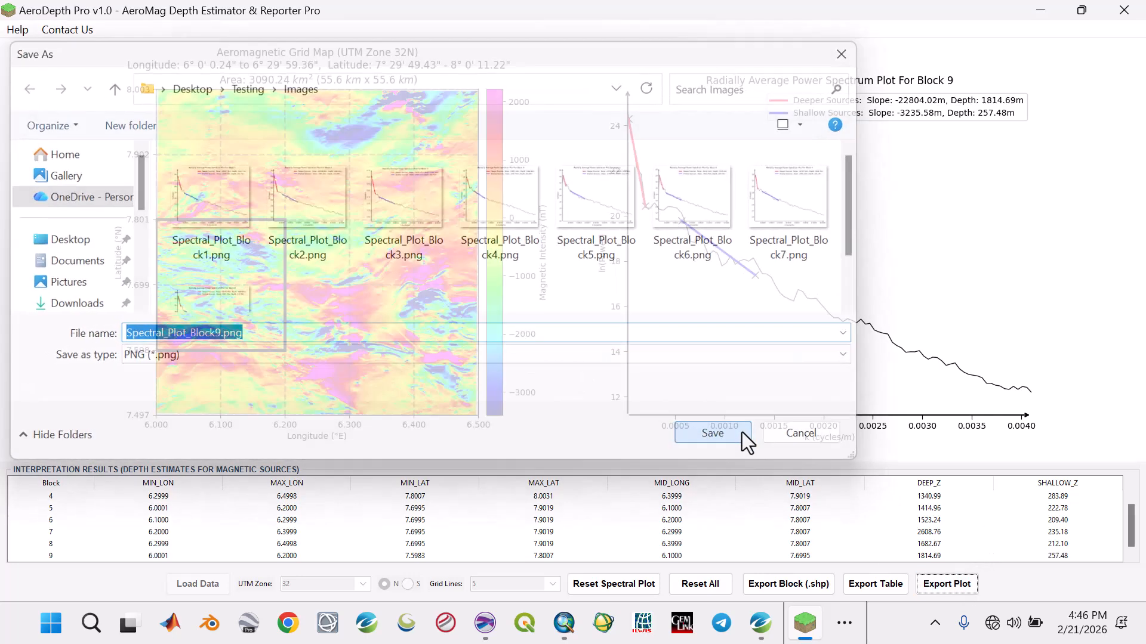
click(659, 375)
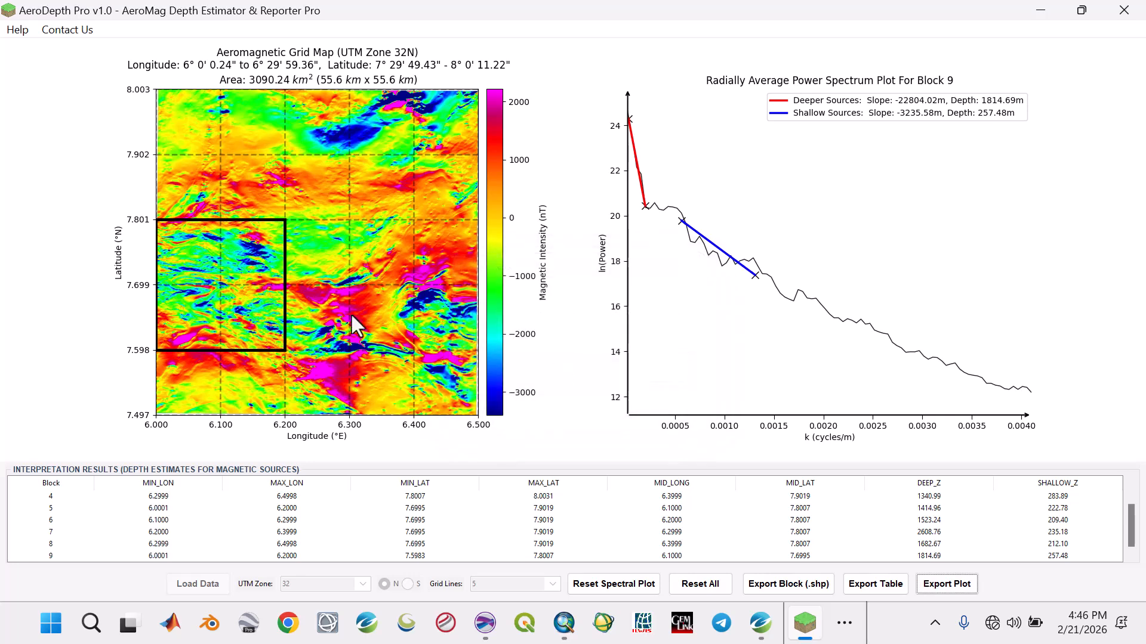
Step: Shift the block to longitude 6.100–6.300 as block 10, try a deeper-source line to about 0.0004 cycles/m and reset the spectral plot
drag(260, 292, 319, 282)
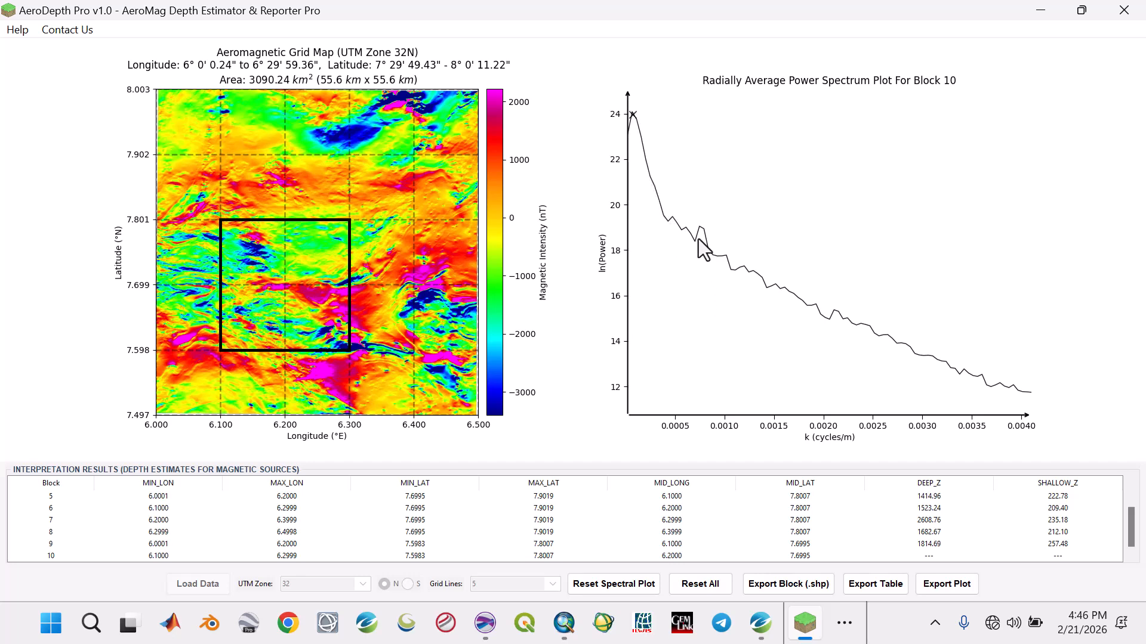
click(664, 218)
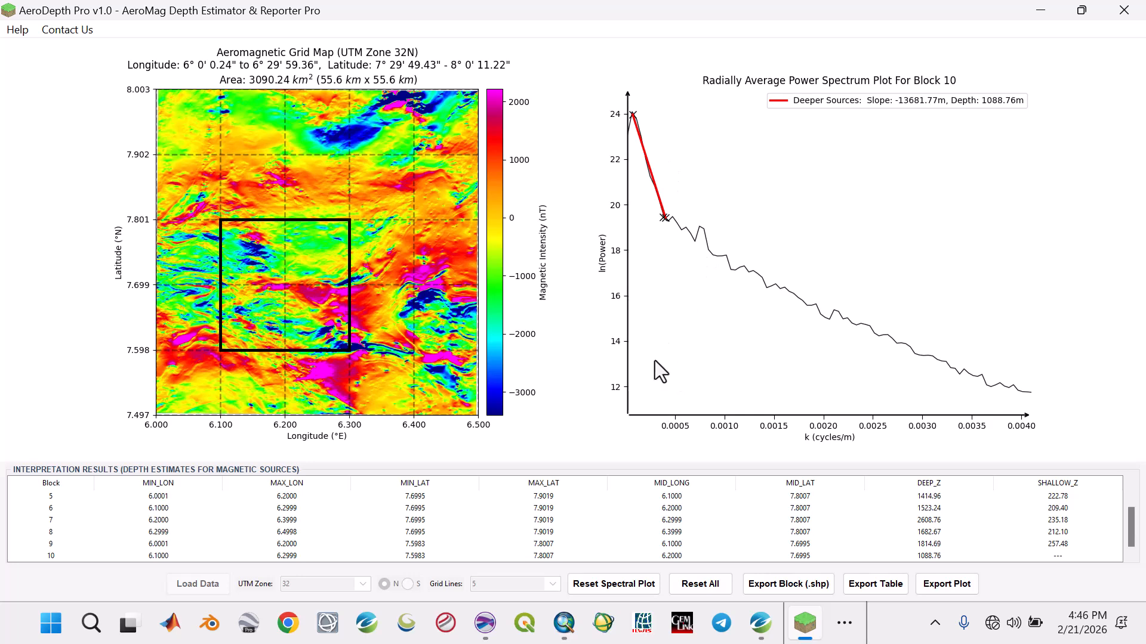
click(613, 585)
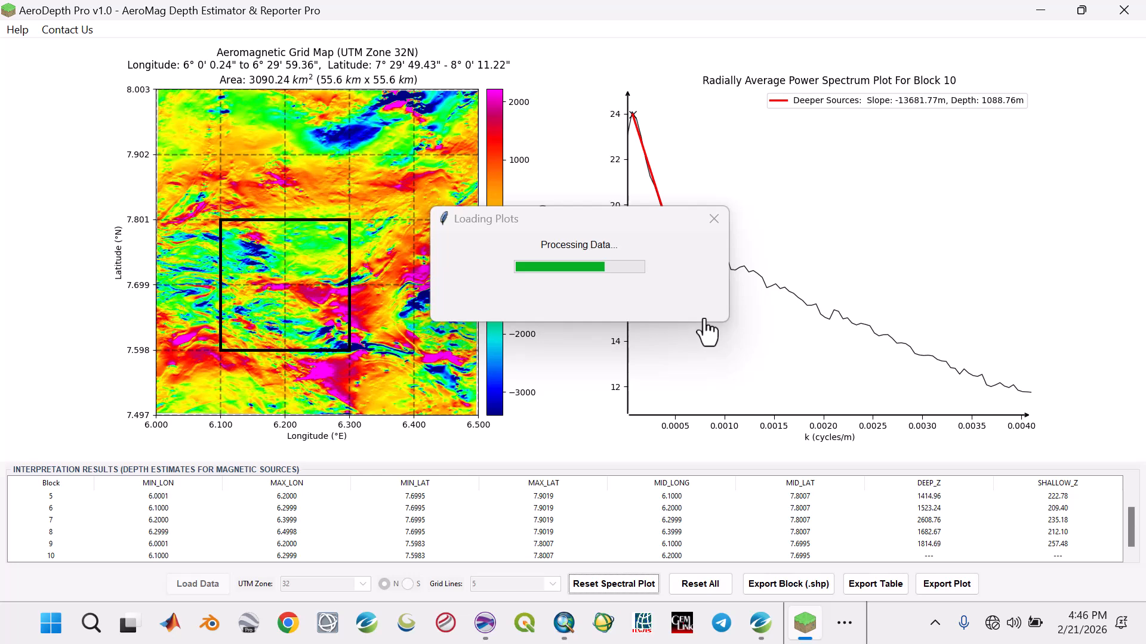
Step: Fit block 10's deeper-source line to about 0.0004 and its shallow-source line from 0.0006 to 0.0015 cycles/m
click(633, 113)
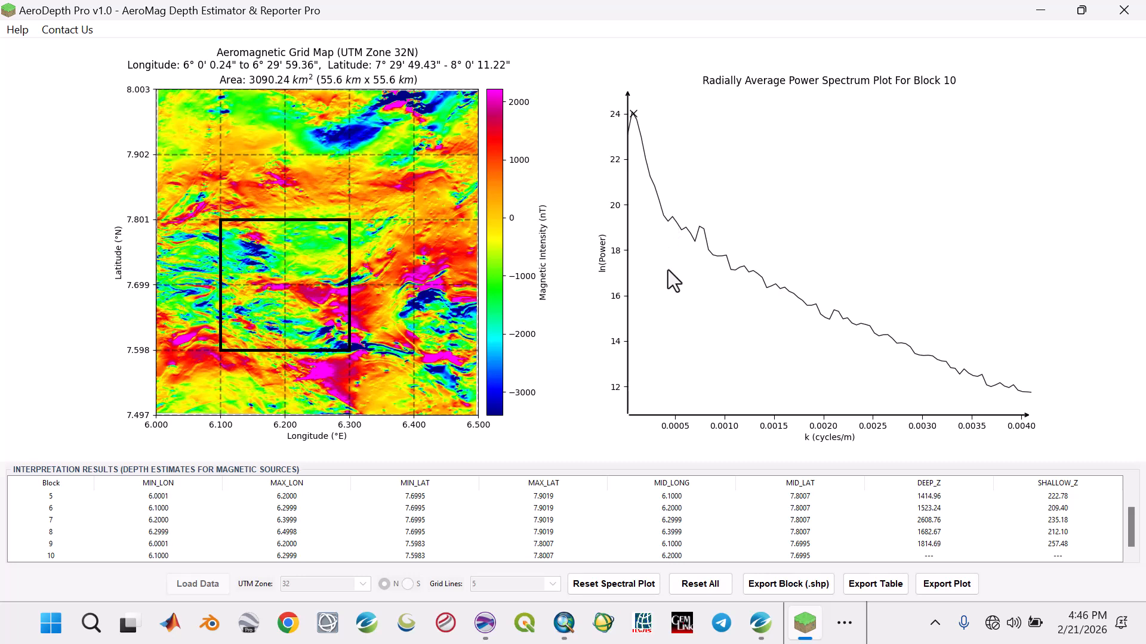
click(668, 270)
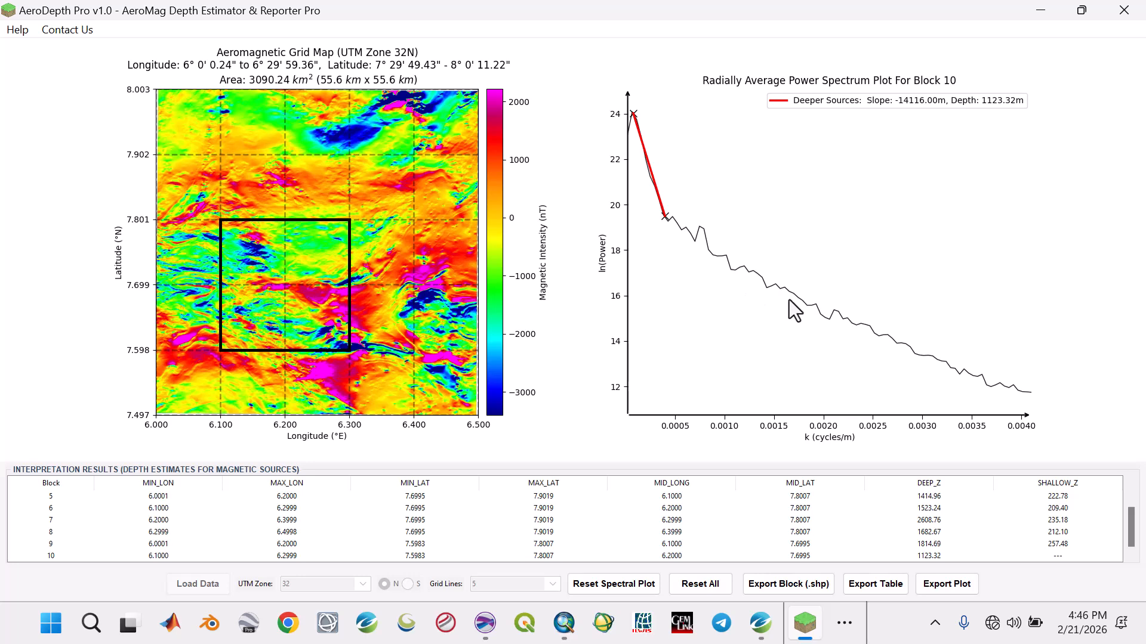
click(686, 231)
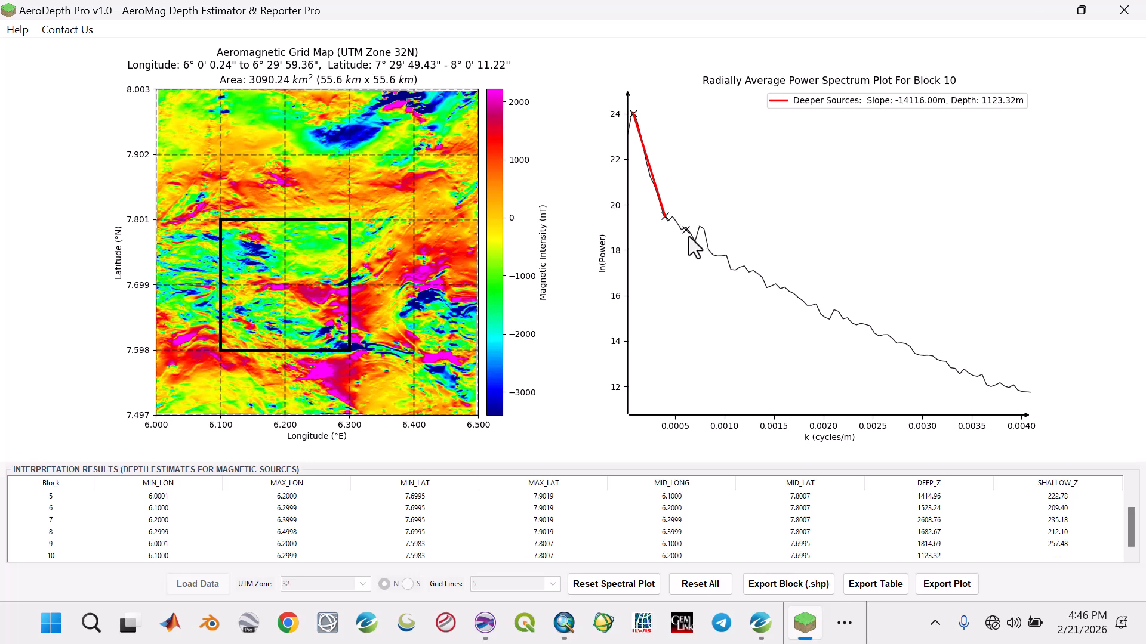
click(771, 286)
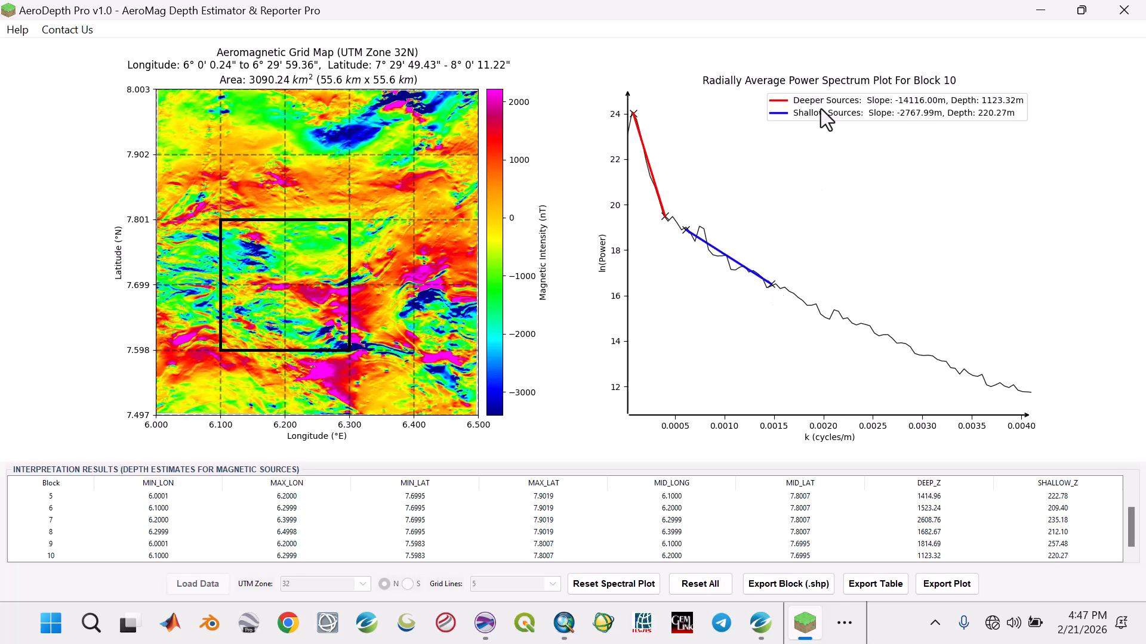
Step: Export the block 10 spectral plot as Spectral_Plot_Block10.png into the Images folder
click(936, 584)
click(707, 431)
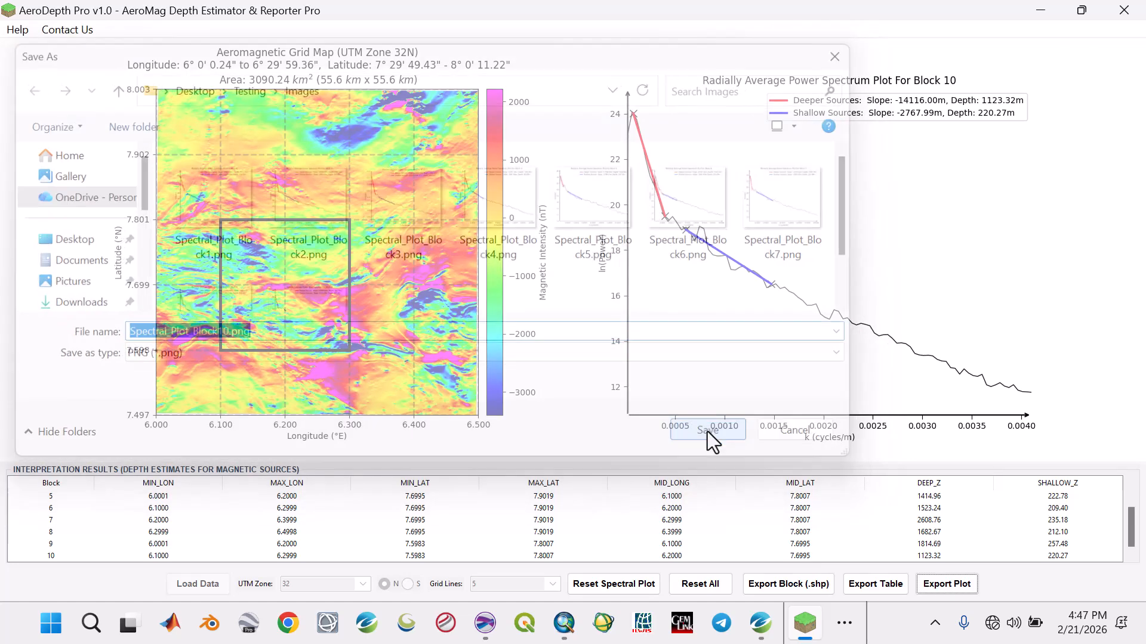
click(662, 375)
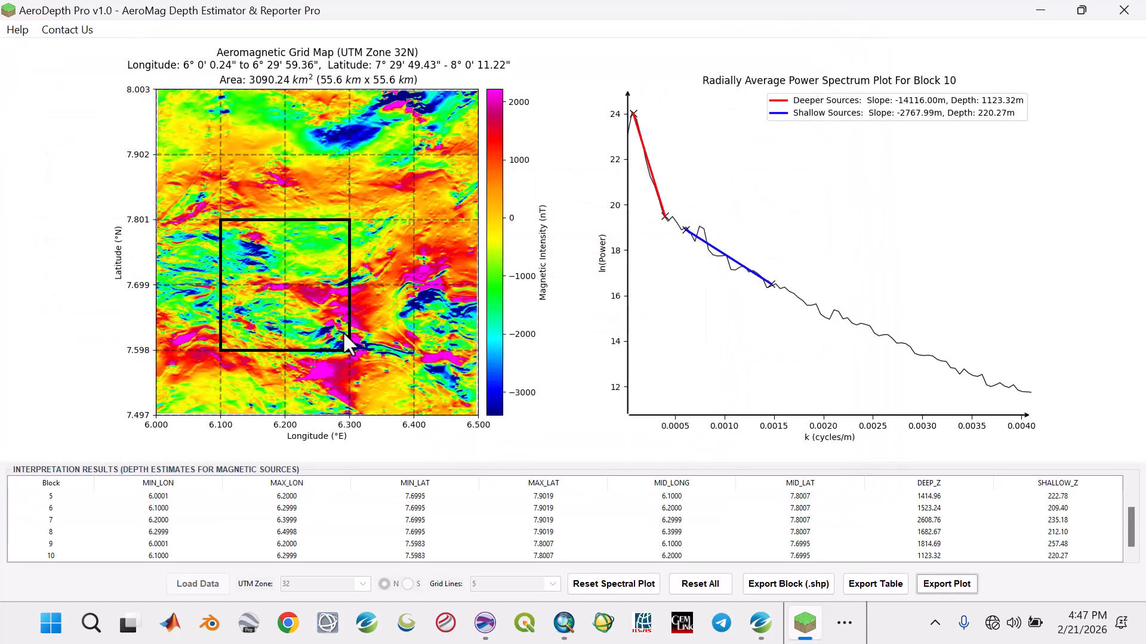
Step: Shift the block to longitude 6.200–6.400 as block 11 and fit its deeper-source line to about 0.00025 and shallow-source line from 0.00055 to 0.0014 cycles/m
drag(288, 302, 350, 302)
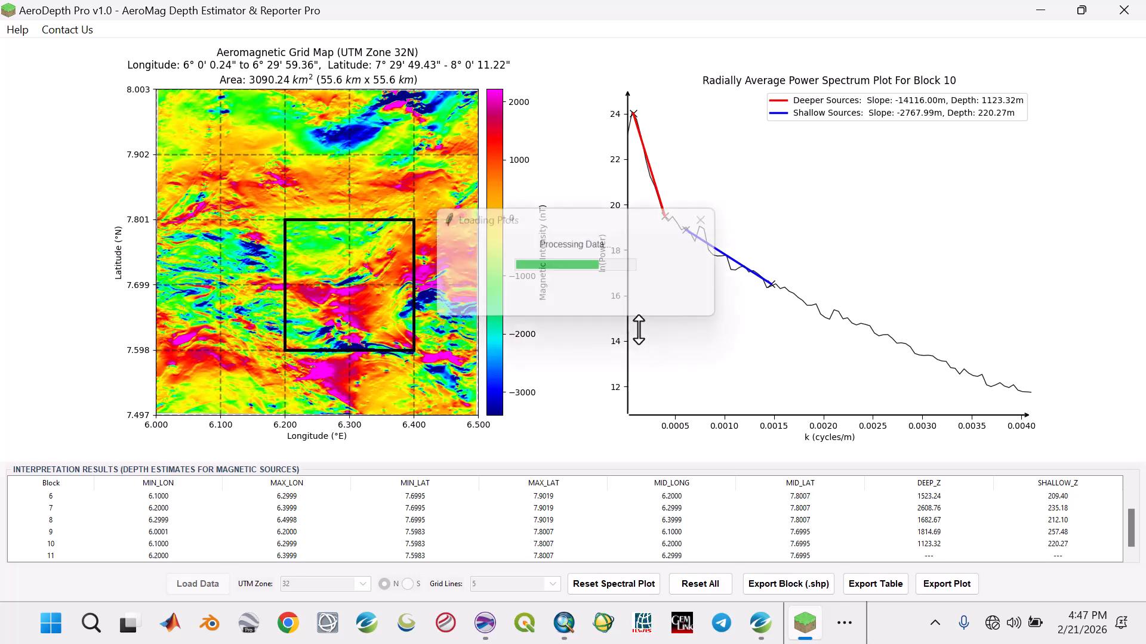
click(630, 118)
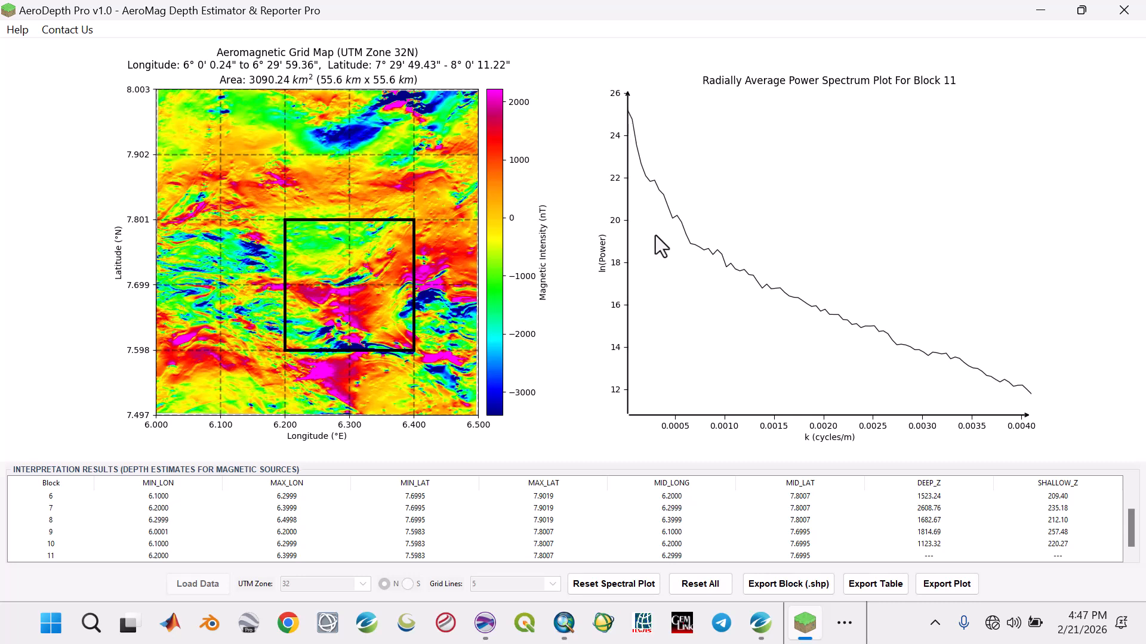
click(649, 183)
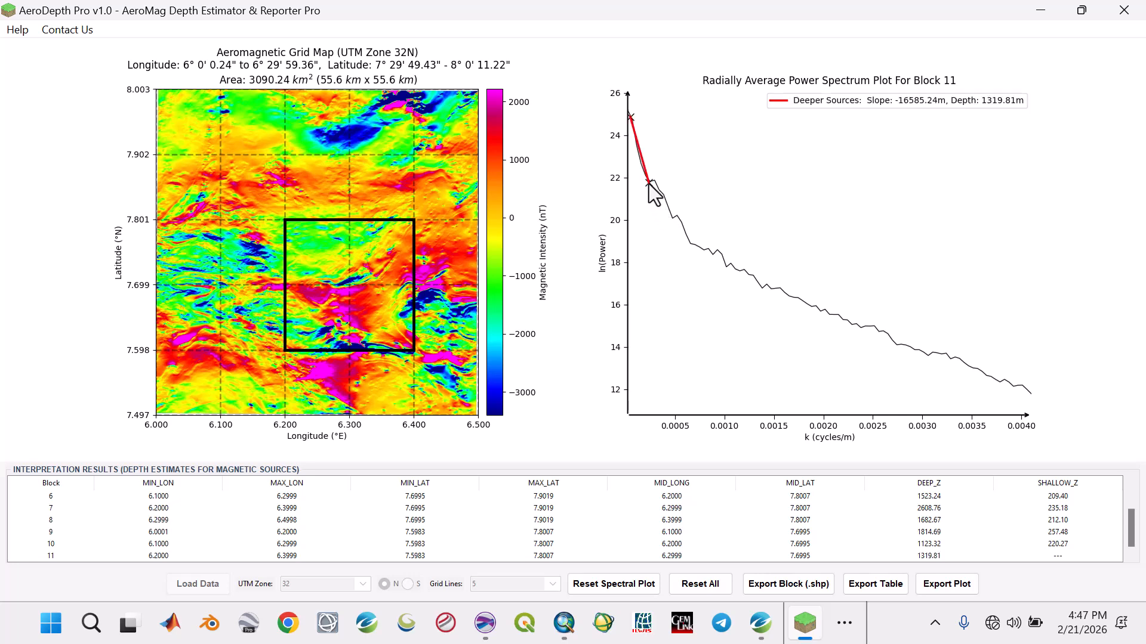
click(678, 227)
click(757, 300)
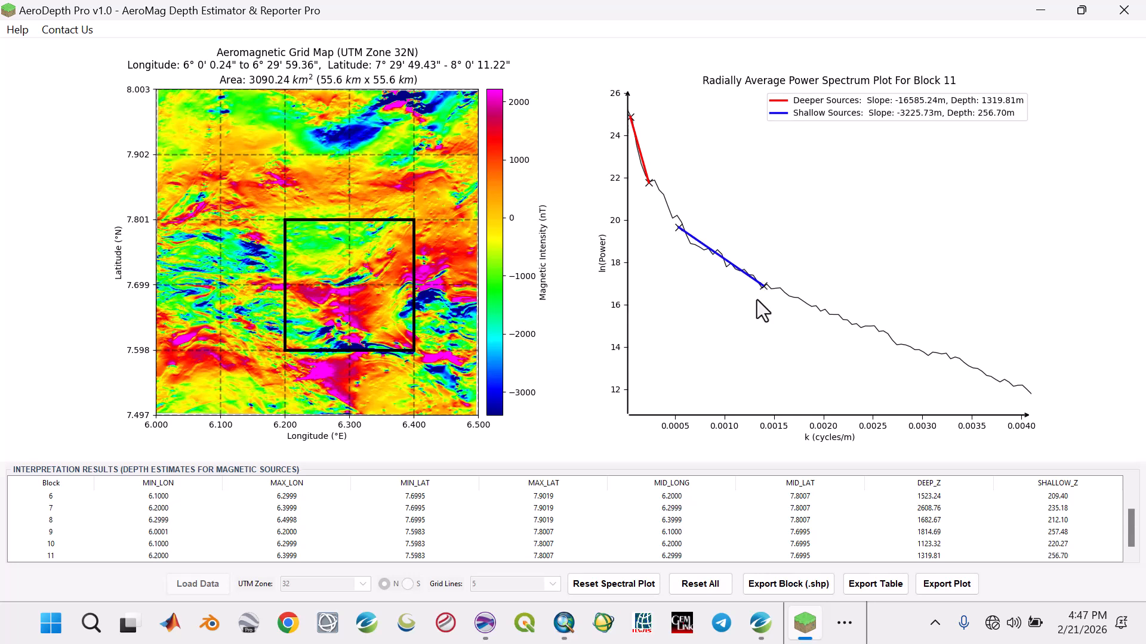
Step: Export the block 11 spectral plot as Spectral_Plot_Block11.png into the Images folder
click(931, 586)
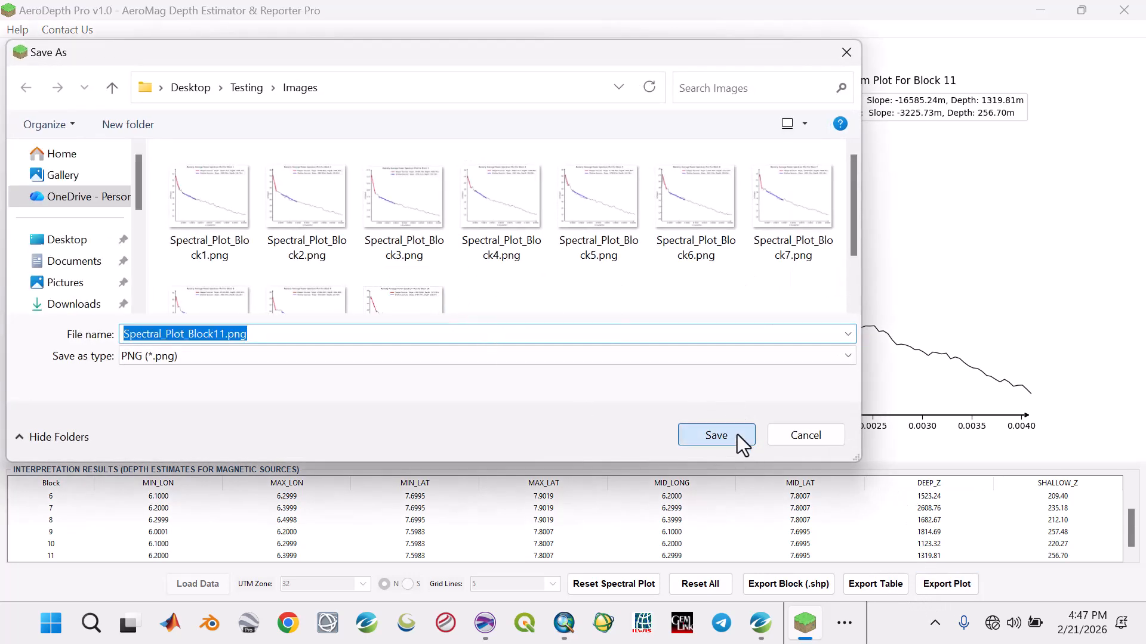
click(736, 435)
click(652, 375)
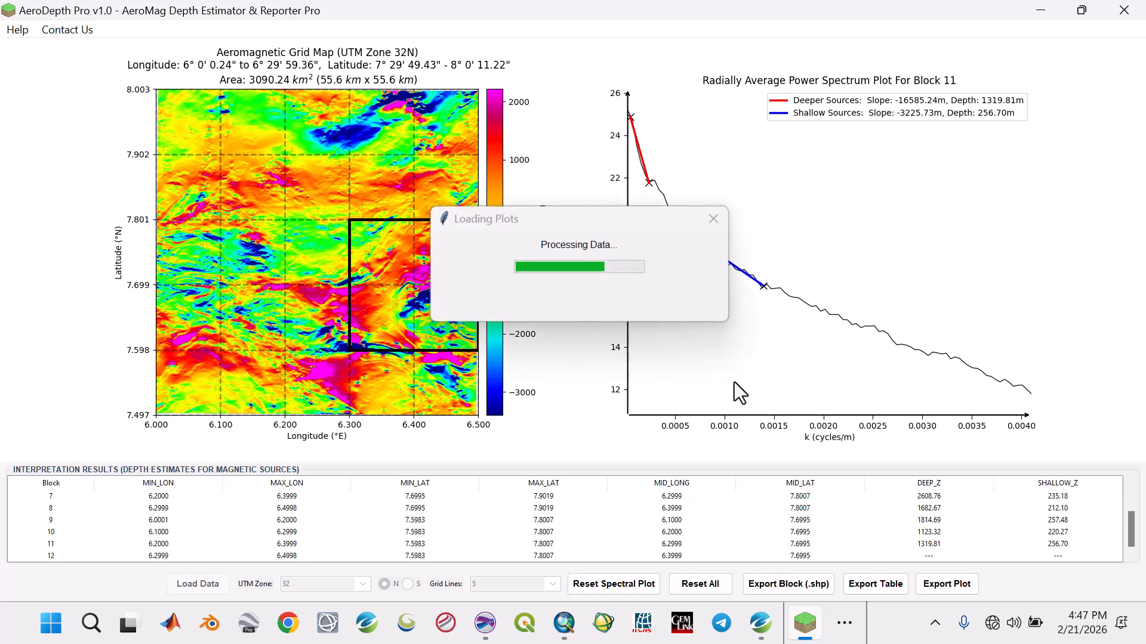
Step: Fit block 12's deeper-source line to about 0.00045 and its shallow-source line from 0.00075 to 0.00155 cycles/m
click(633, 112)
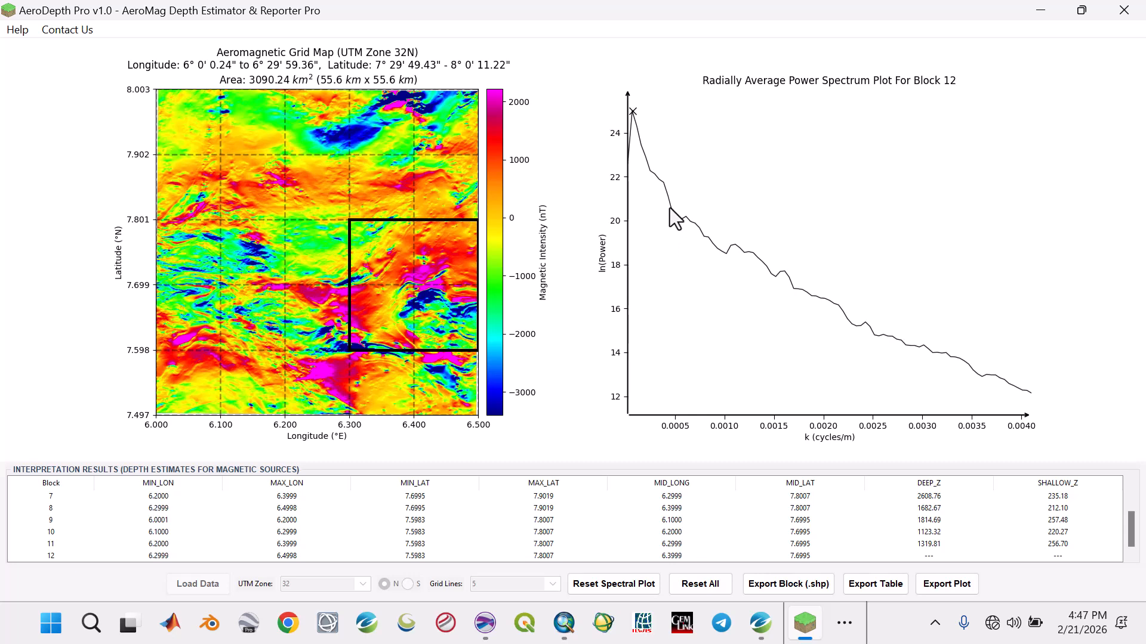
click(669, 207)
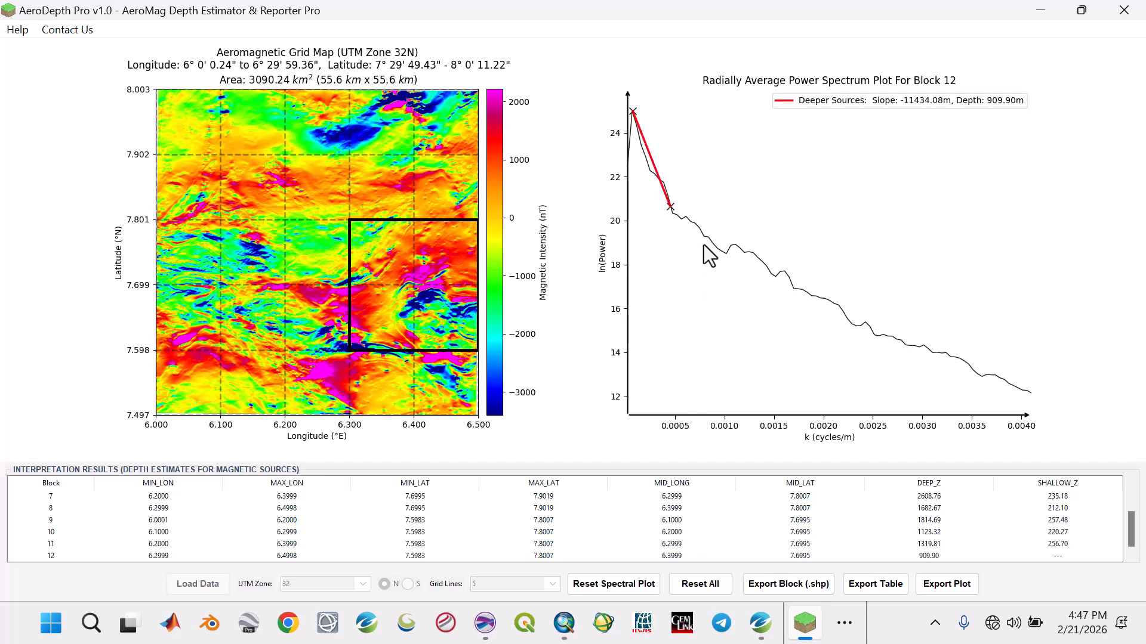
click(776, 273)
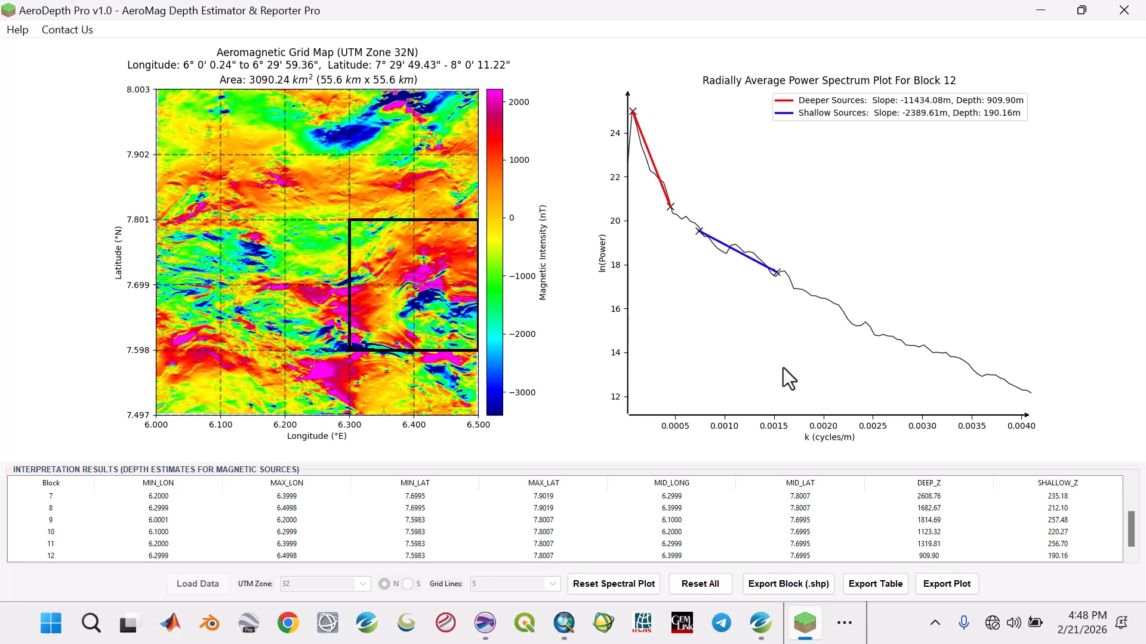
Step: Export the block 12 spectral plot as Spectral_Plot_Block12.png into the Images folder
click(938, 583)
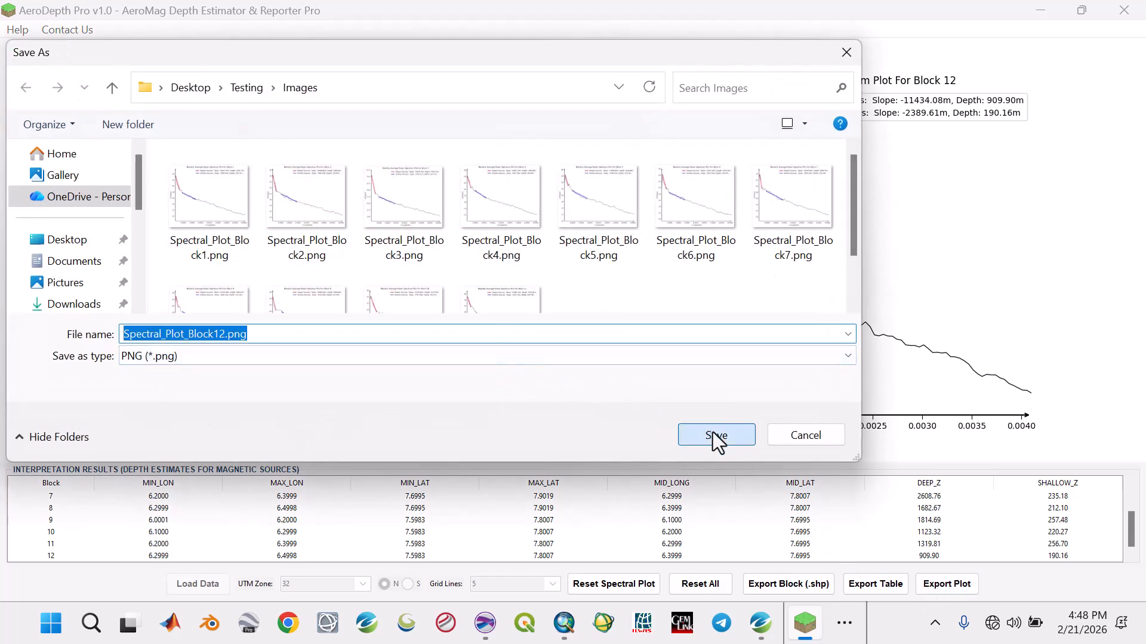
click(713, 435)
click(658, 373)
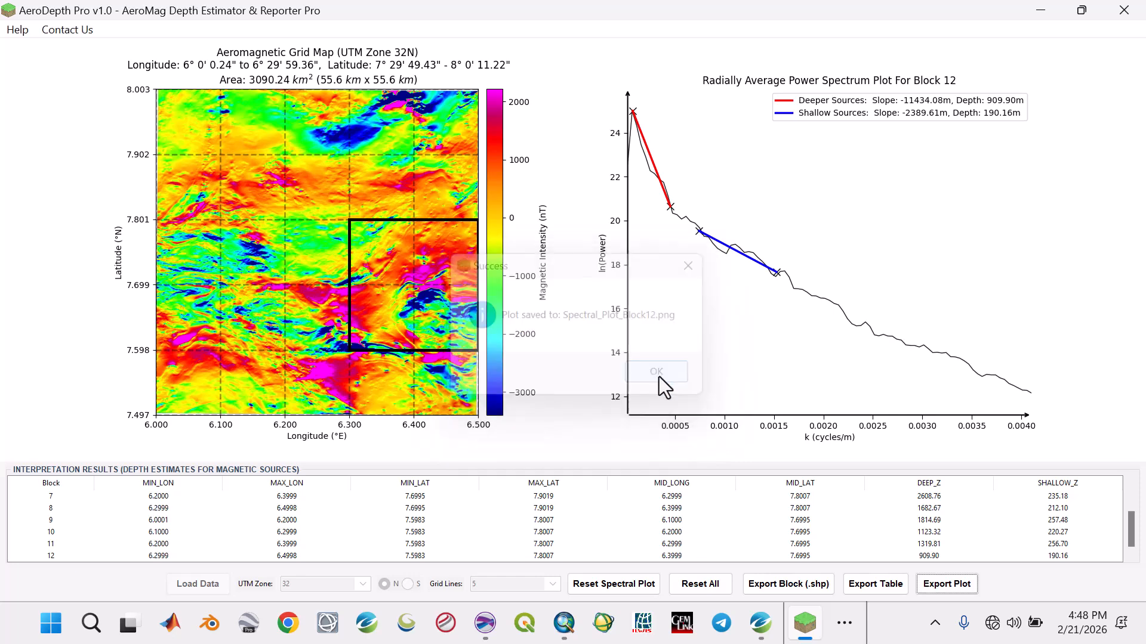
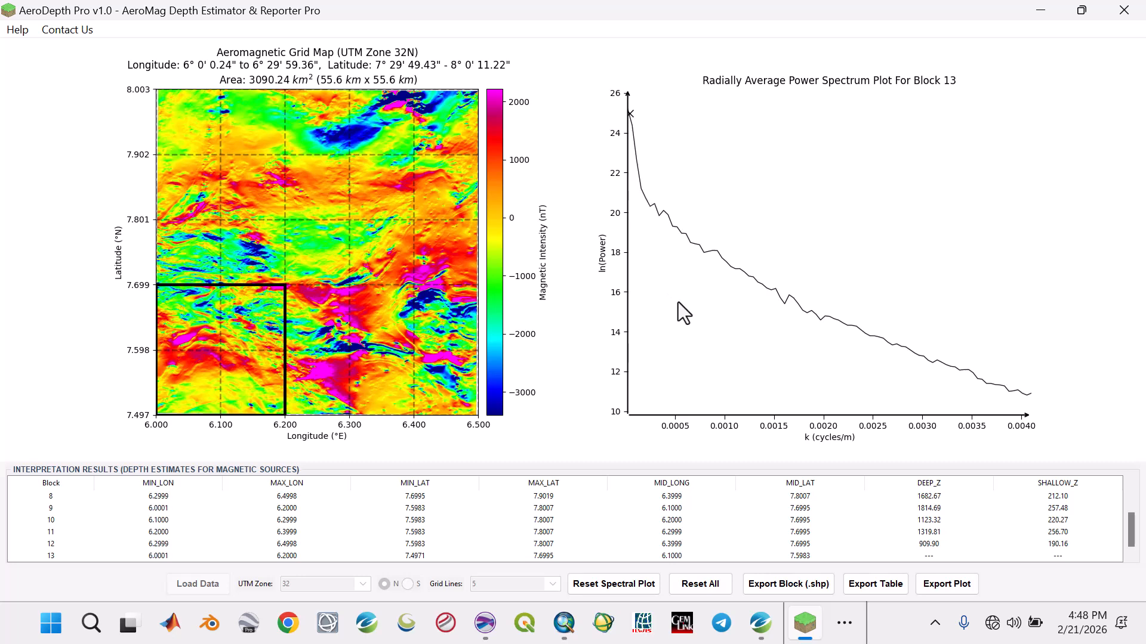
Step: Fit block 13's deeper-source line to about 0.00015 and its shallow-source line from 0.00045 to 0.0014 cycles/m
click(672, 227)
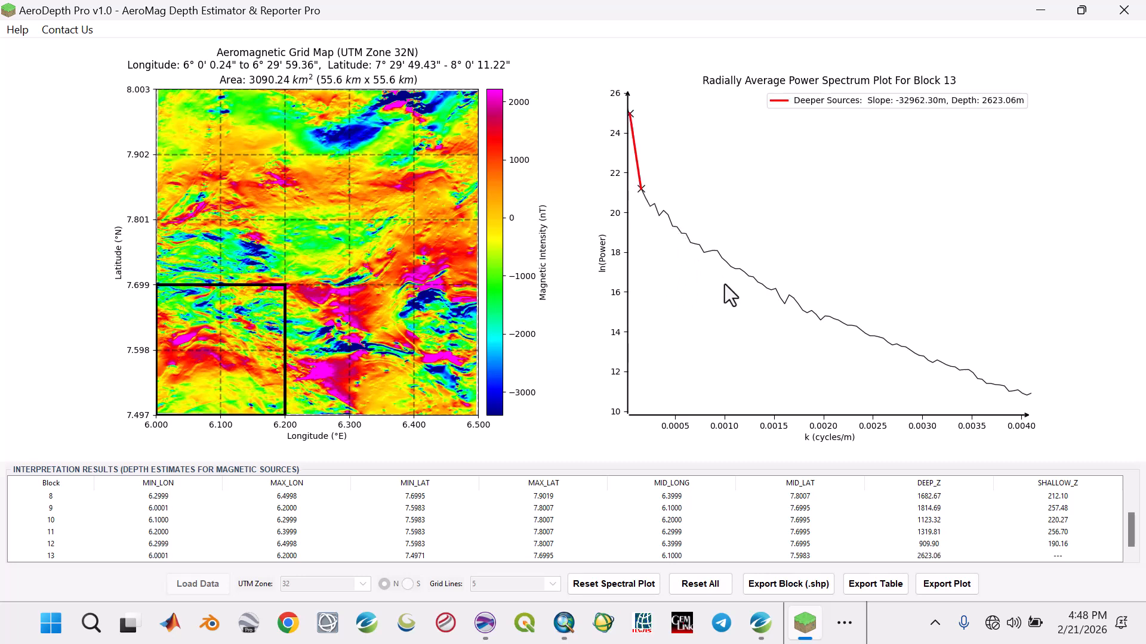
click(766, 288)
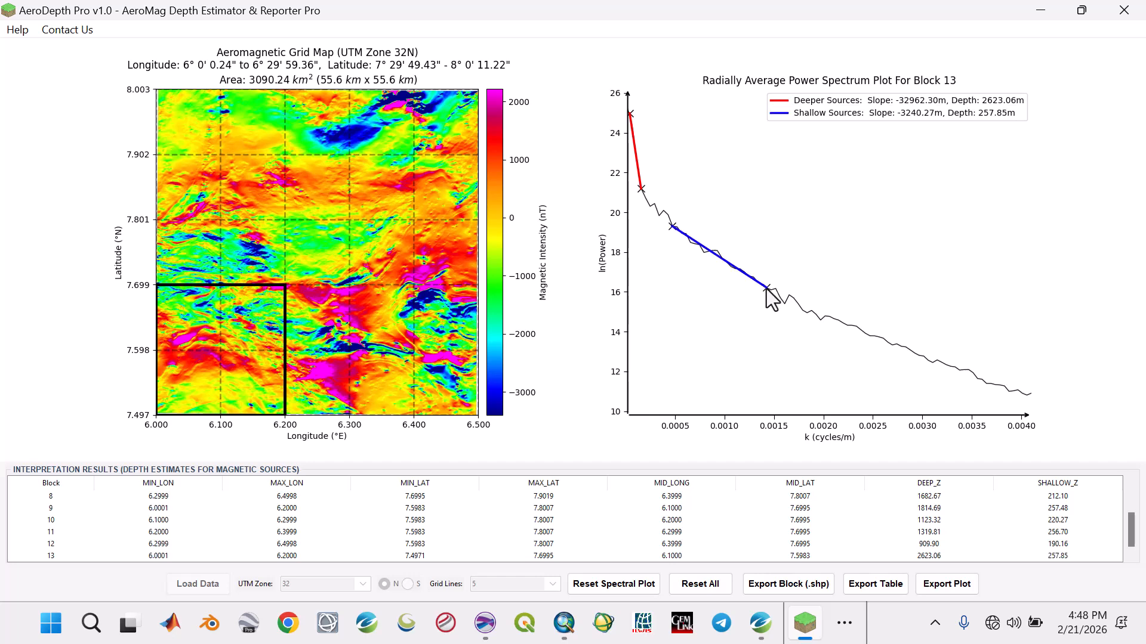
Step: Export the block 13 spectral plot as Spectral_Plot_Block13.png into the Images folder
click(930, 585)
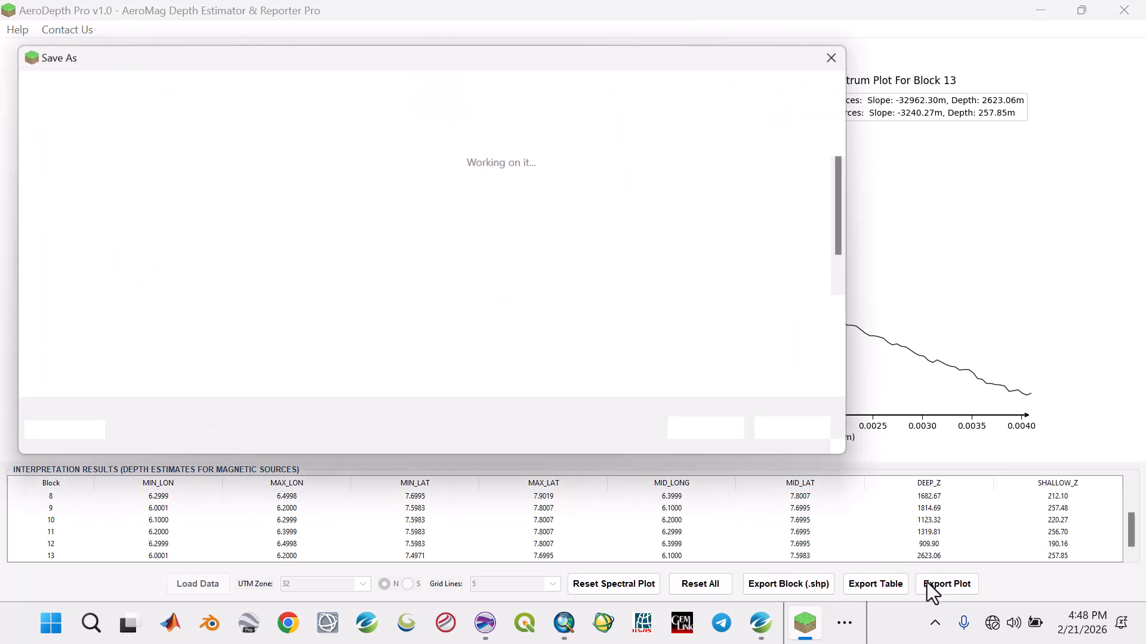
click(713, 433)
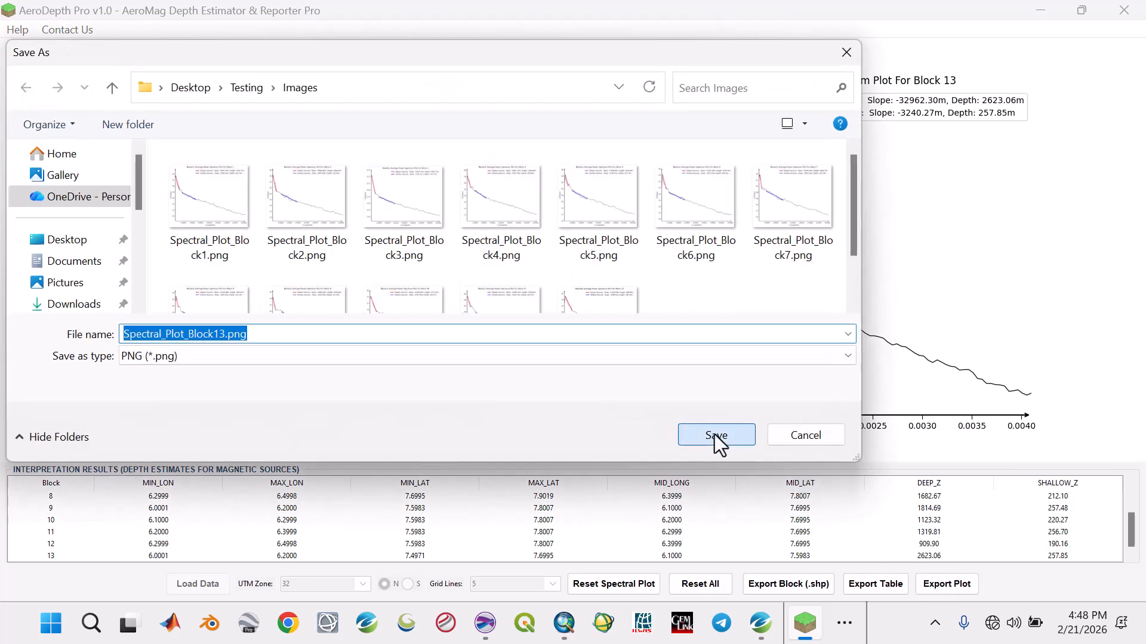
click(661, 376)
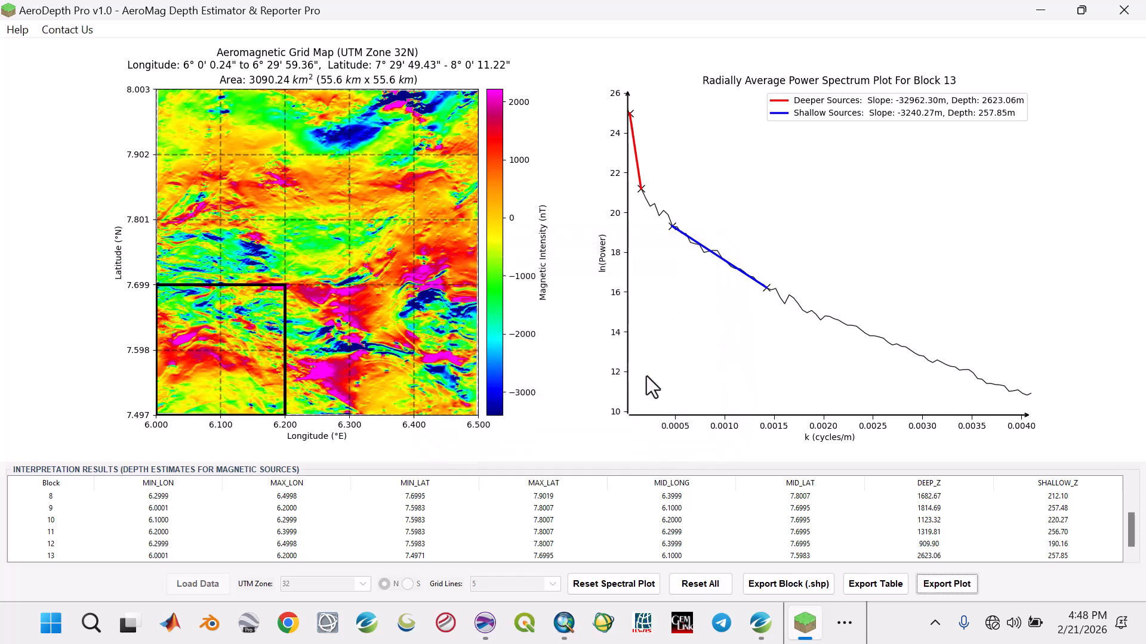
Step: Move the selection window to block 14 and fit its deeper-source line to about 0.00025 and shallow-source line from 0.00065 to 0.0017 cycles/m
drag(242, 367, 302, 362)
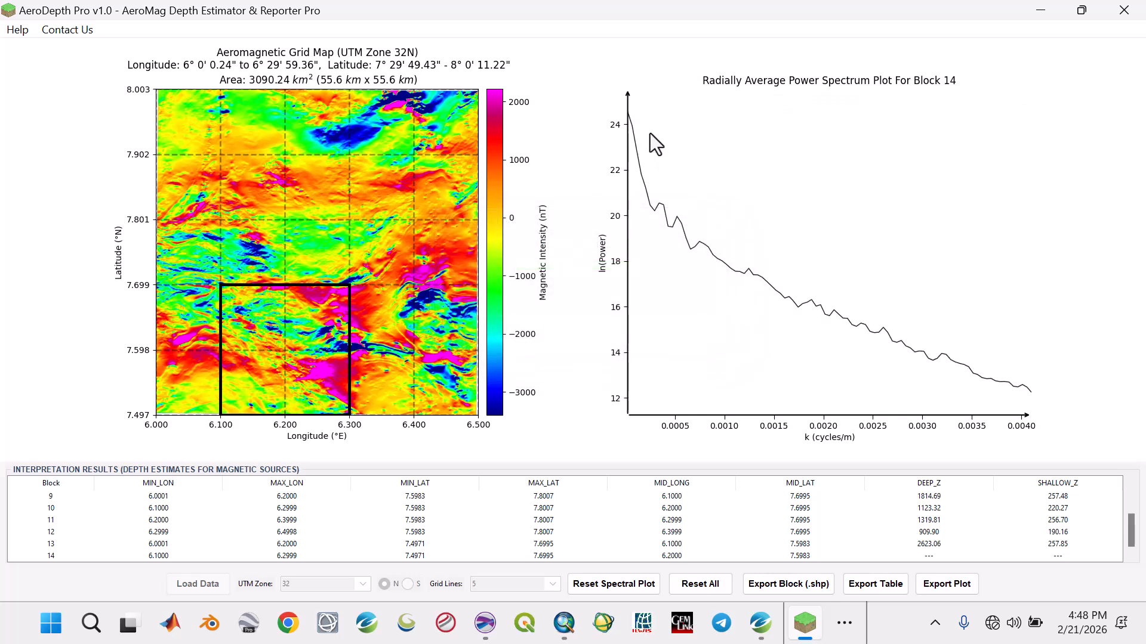
click(630, 118)
click(651, 207)
click(690, 243)
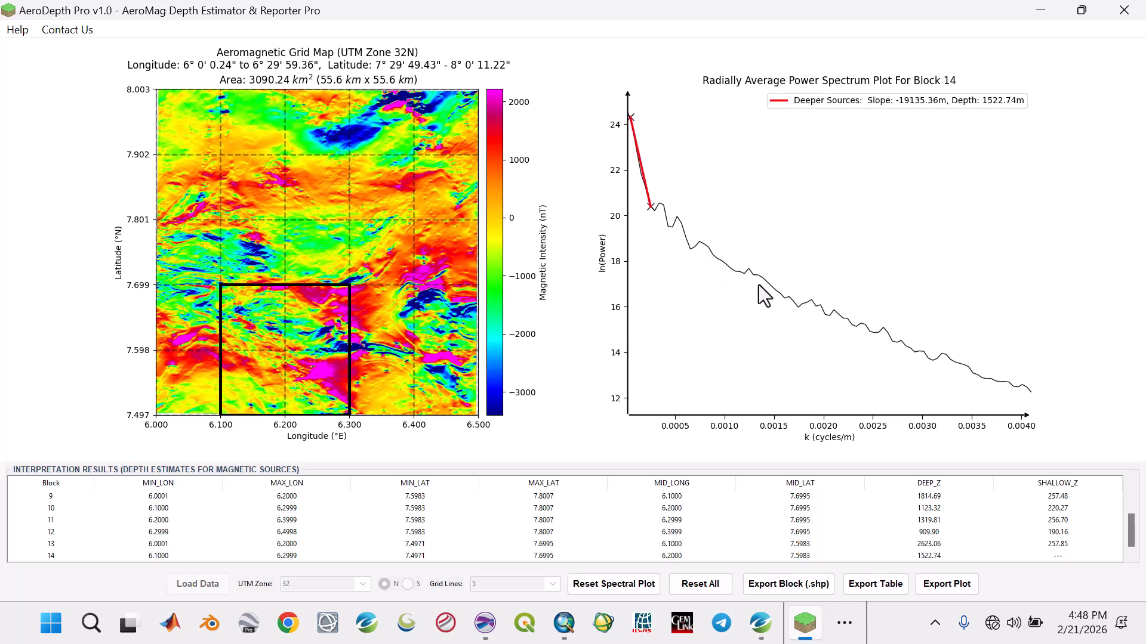
click(793, 303)
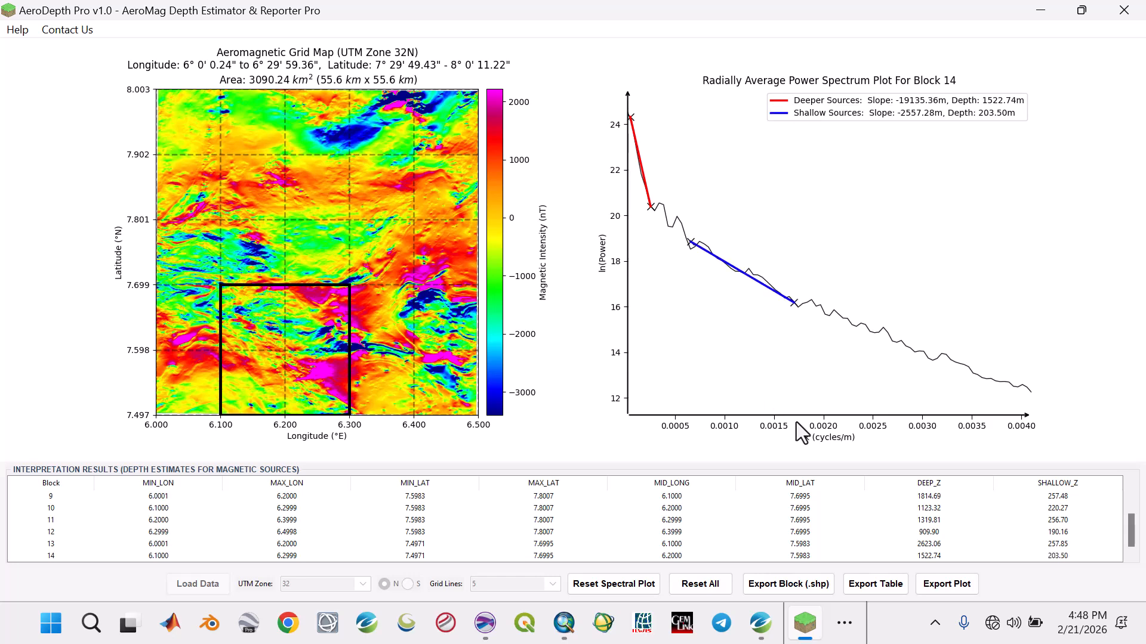
Step: Export the block 14 spectral plot as Spectral_Plot_Block14.png into the Images folder
click(949, 585)
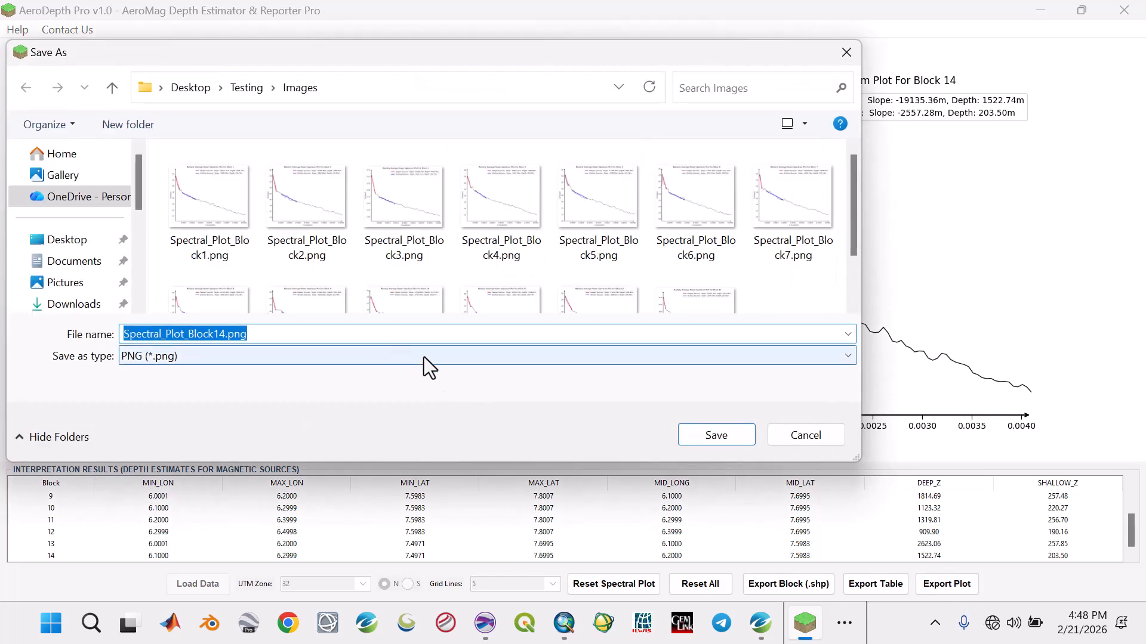
click(693, 430)
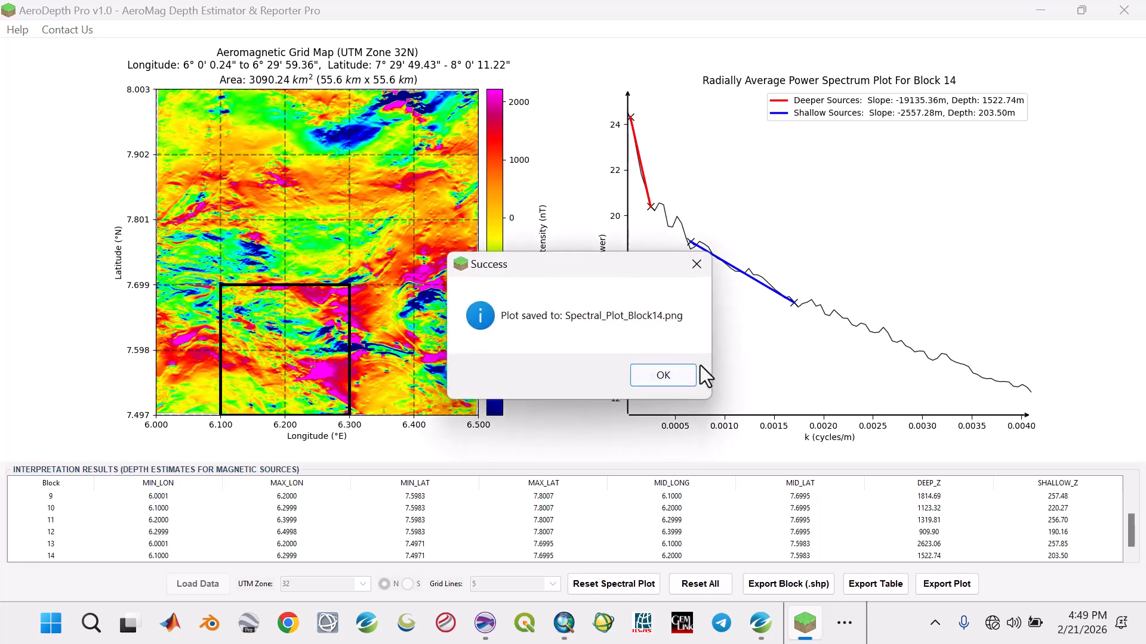
click(664, 376)
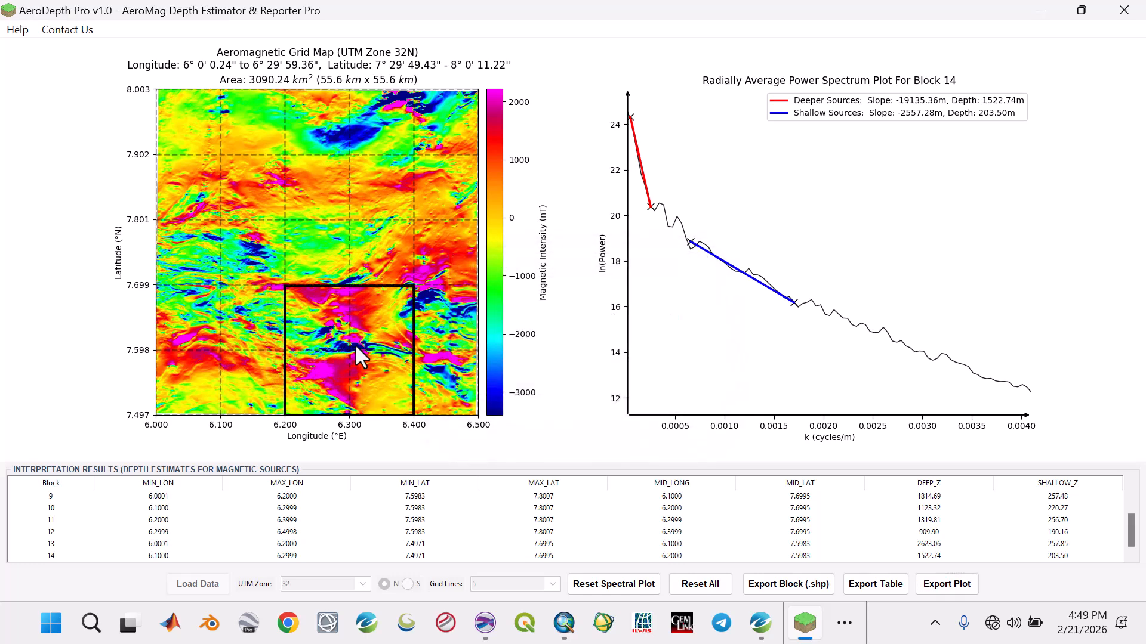
Step: Select block 15 and fit its deeper-source line to about 0.0006 and its shallow-source line from 0.0009 to 0.00165 cycles/m
click(378, 355)
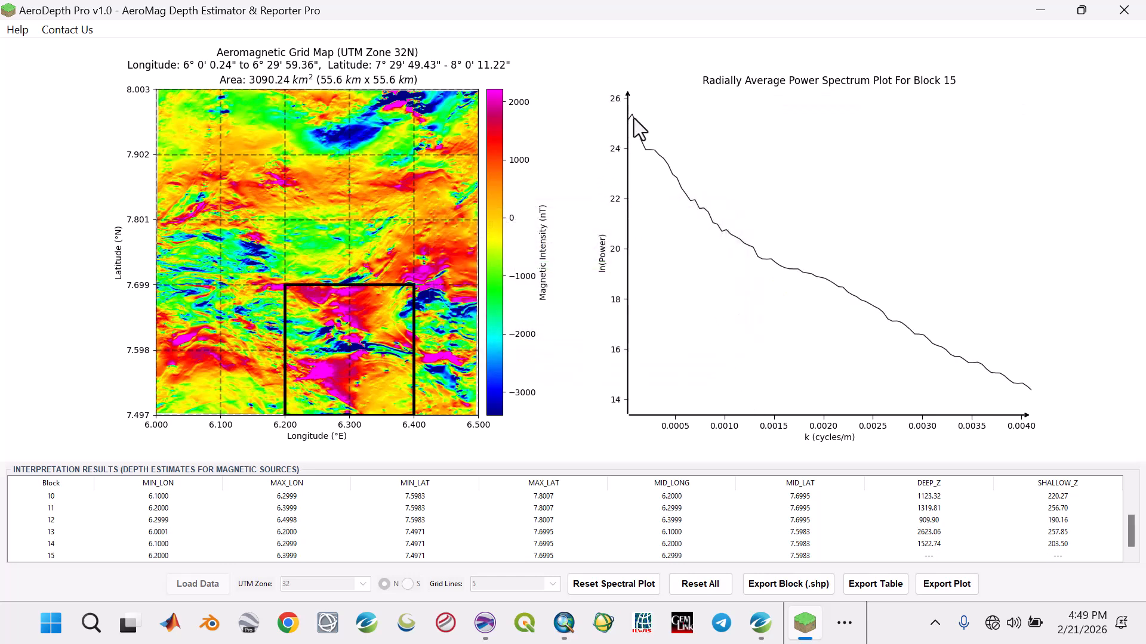
click(632, 116)
click(716, 225)
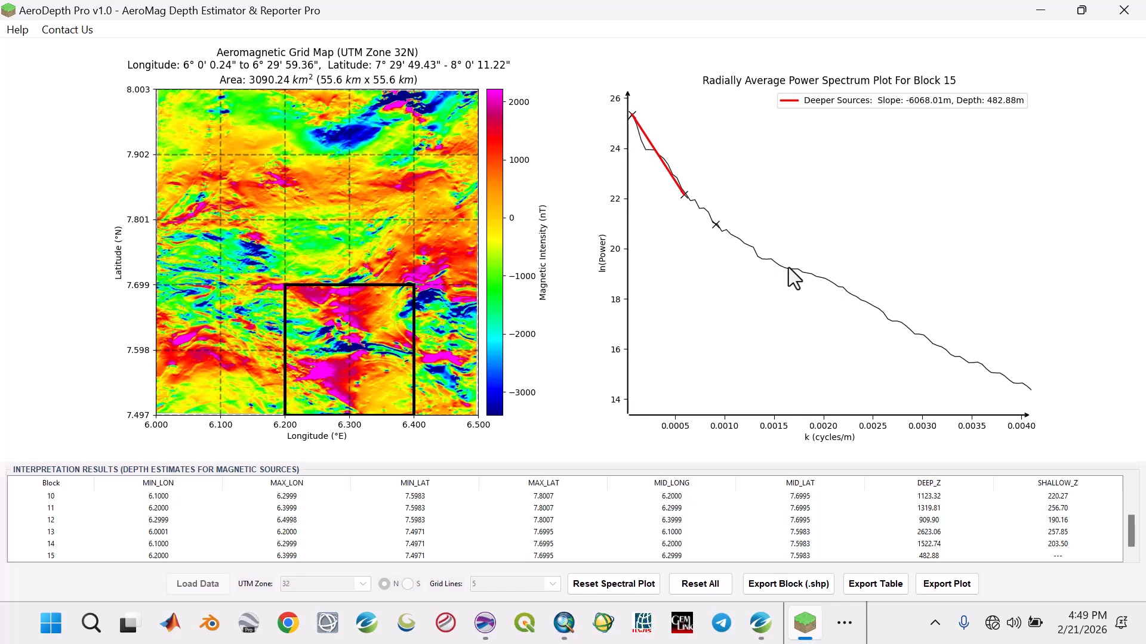
click(790, 293)
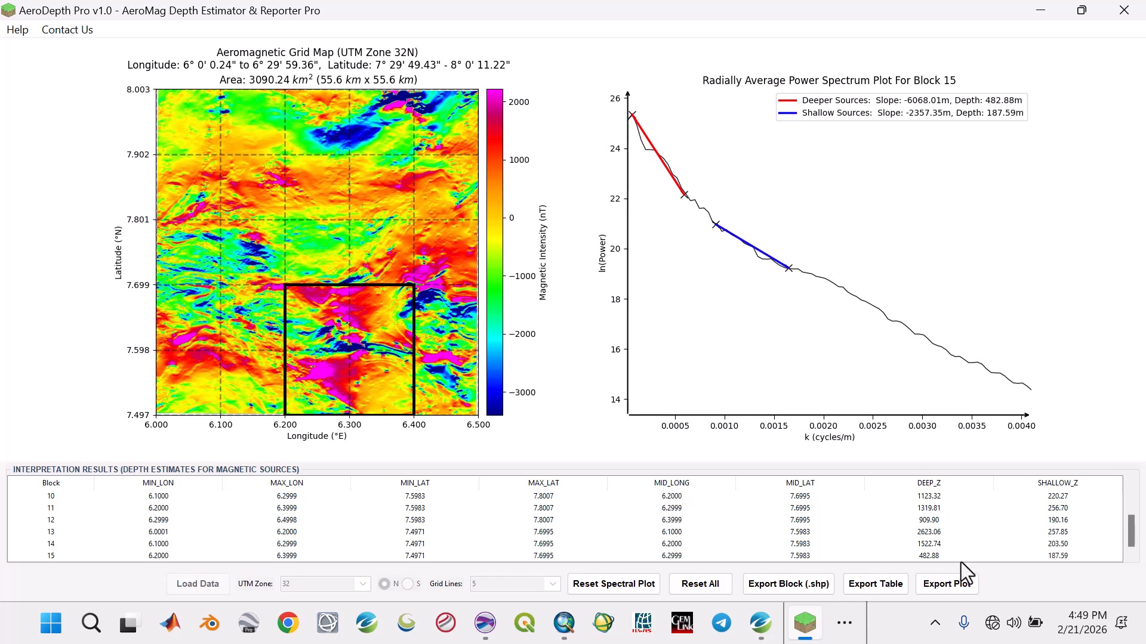
Step: Export the block 15 spectral plot as Spectral_Plot_Block15.png into the Images folder
click(958, 582)
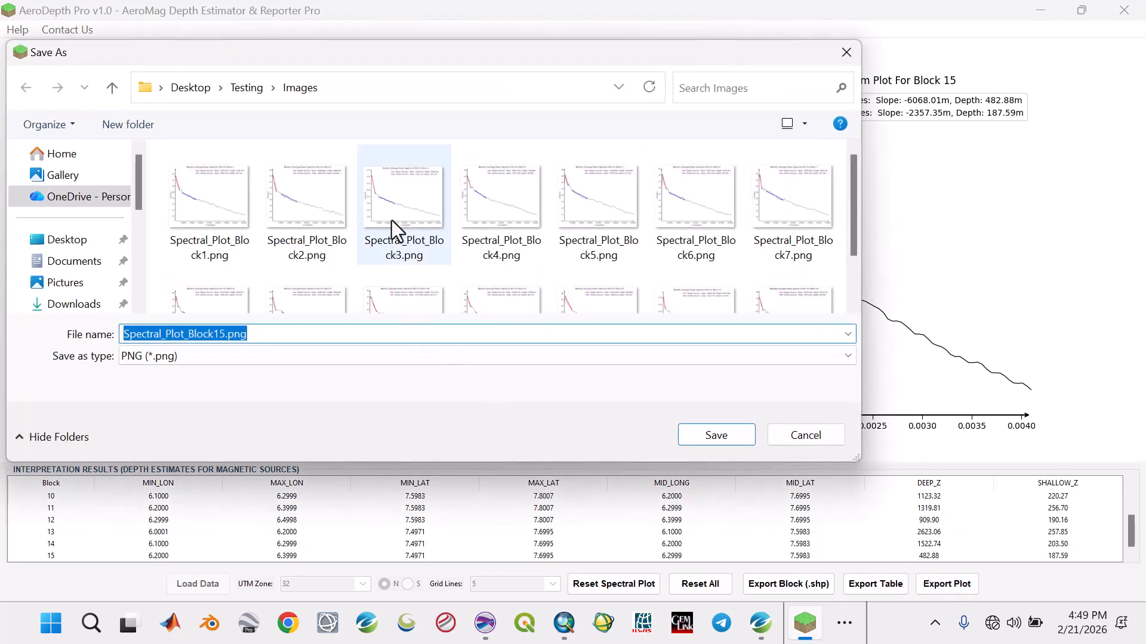
click(704, 435)
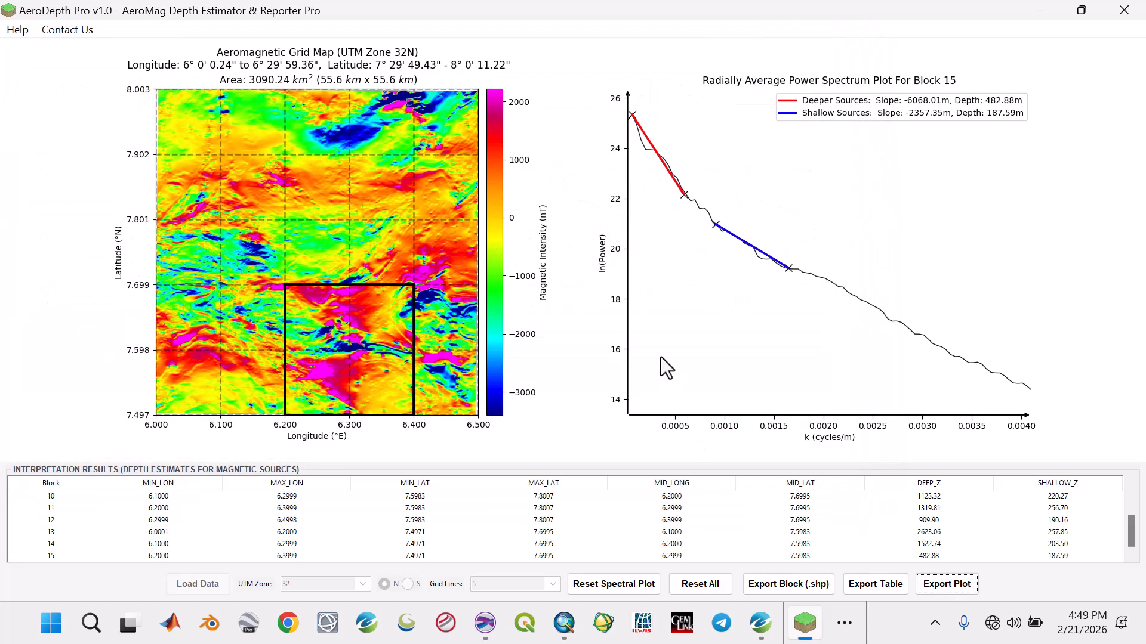
click(663, 377)
Step: Select block 16 and fit its deeper-source line from about 0.00015 to 0.0004 and its shallow-source line from 0.00075 to 0.0016 cycles/m
click(331, 356)
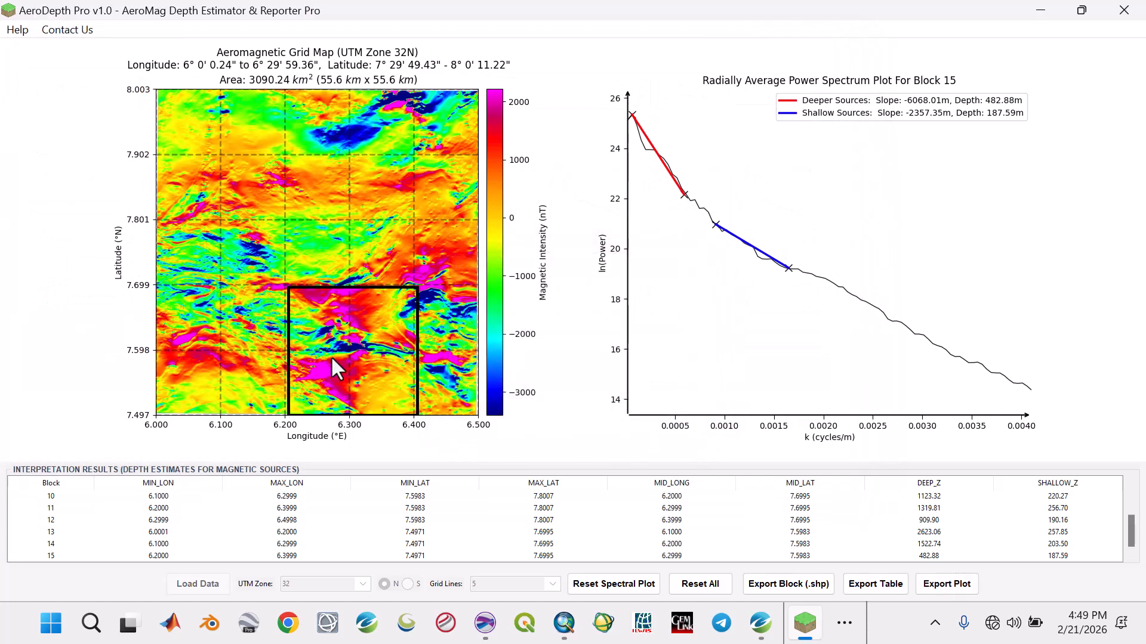
drag(330, 356, 391, 354)
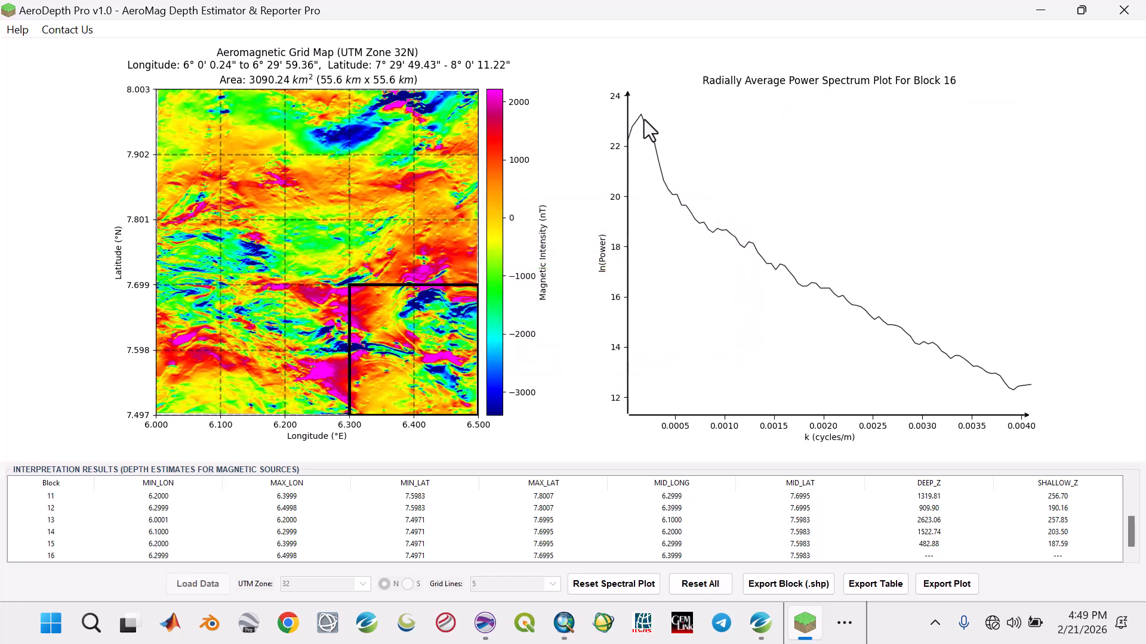
click(698, 223)
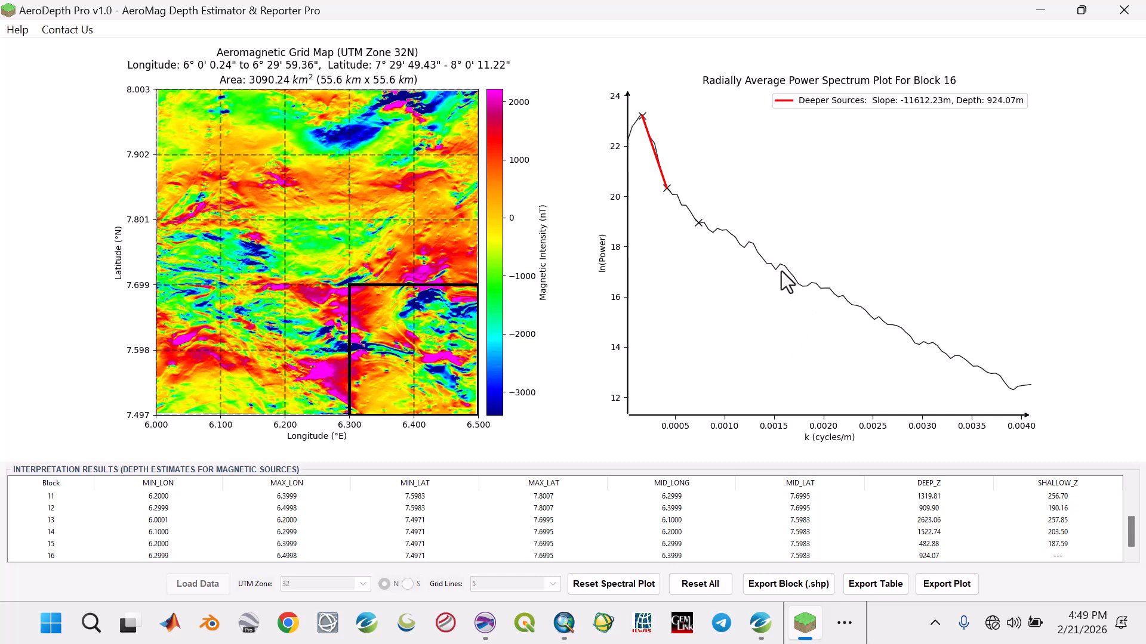
click(796, 328)
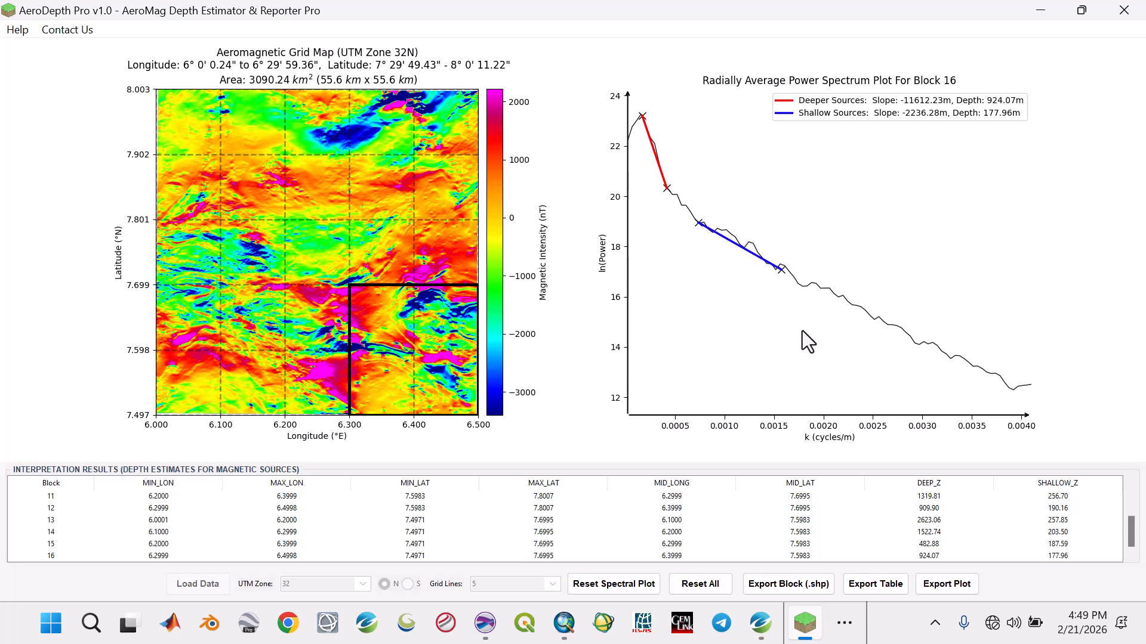
Step: Export the block 16 spectral plot as Spectral_Plot_Block16.png into the Images folder
click(946, 585)
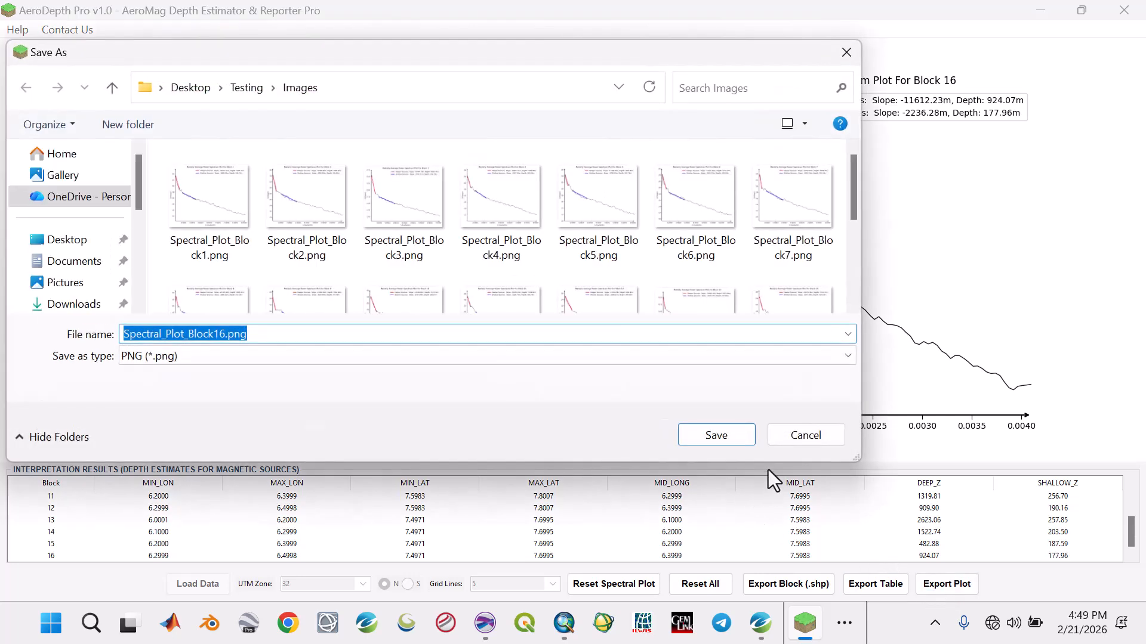
click(743, 438)
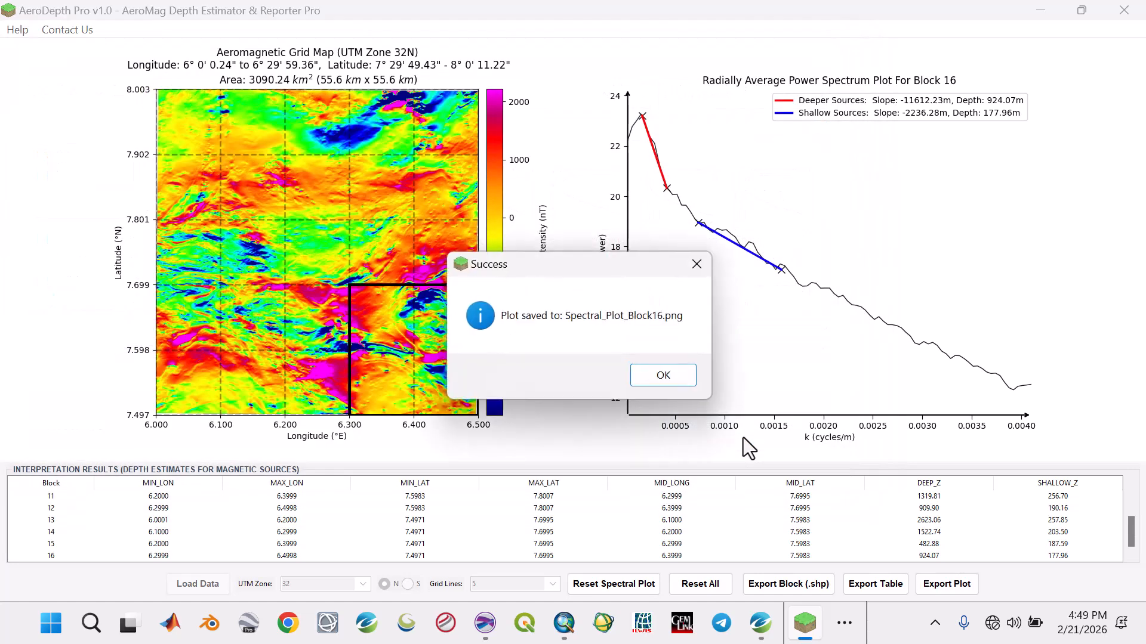
click(663, 376)
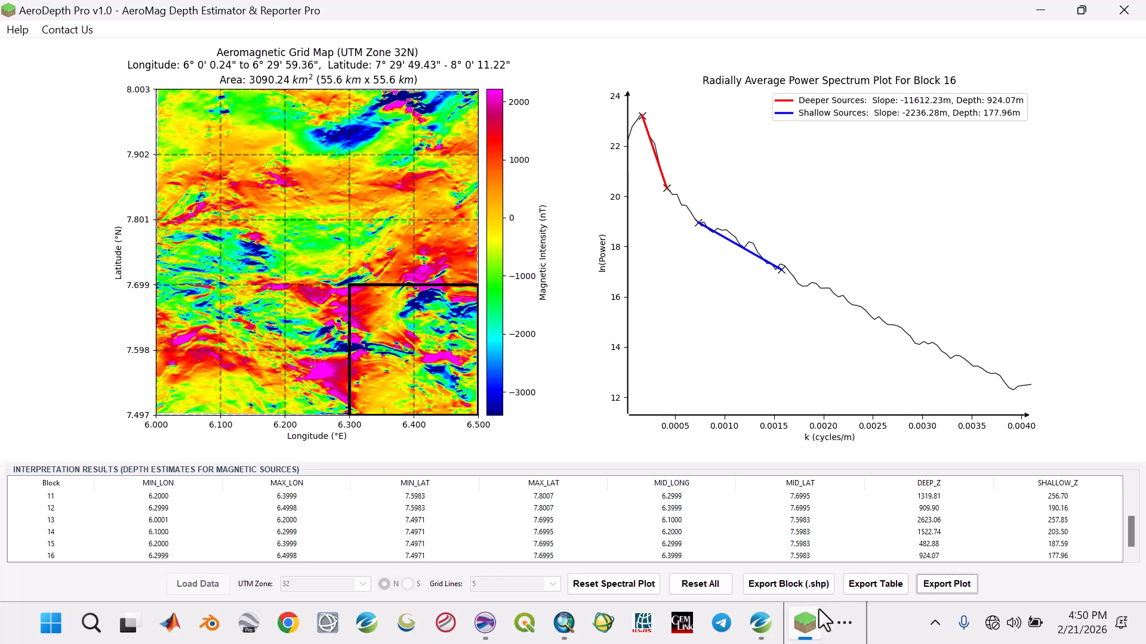
Step: Switch to File Explorer and check the exported spectral plots in the Images subfolder of the Testing folder
click(1045, 12)
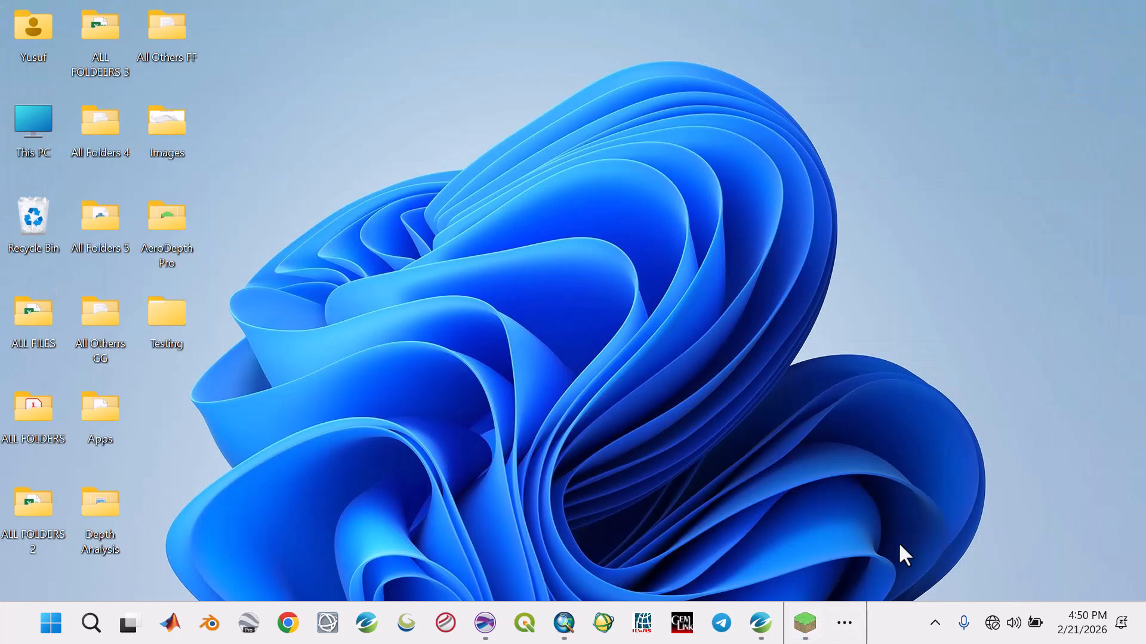
double_click(159, 318)
click(253, 178)
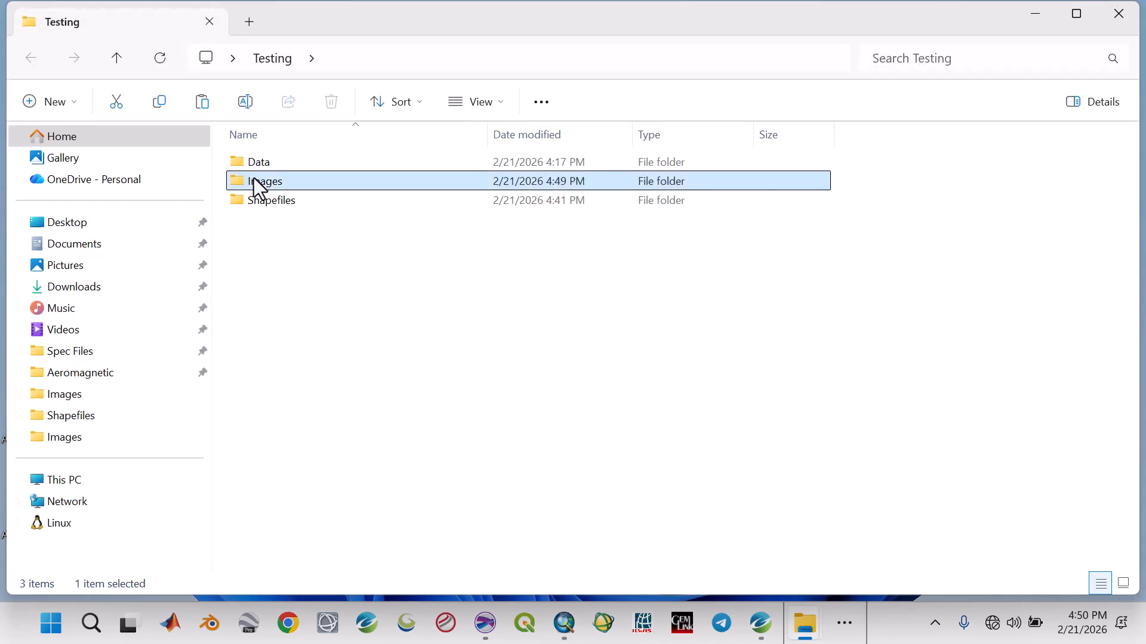
double_click(253, 178)
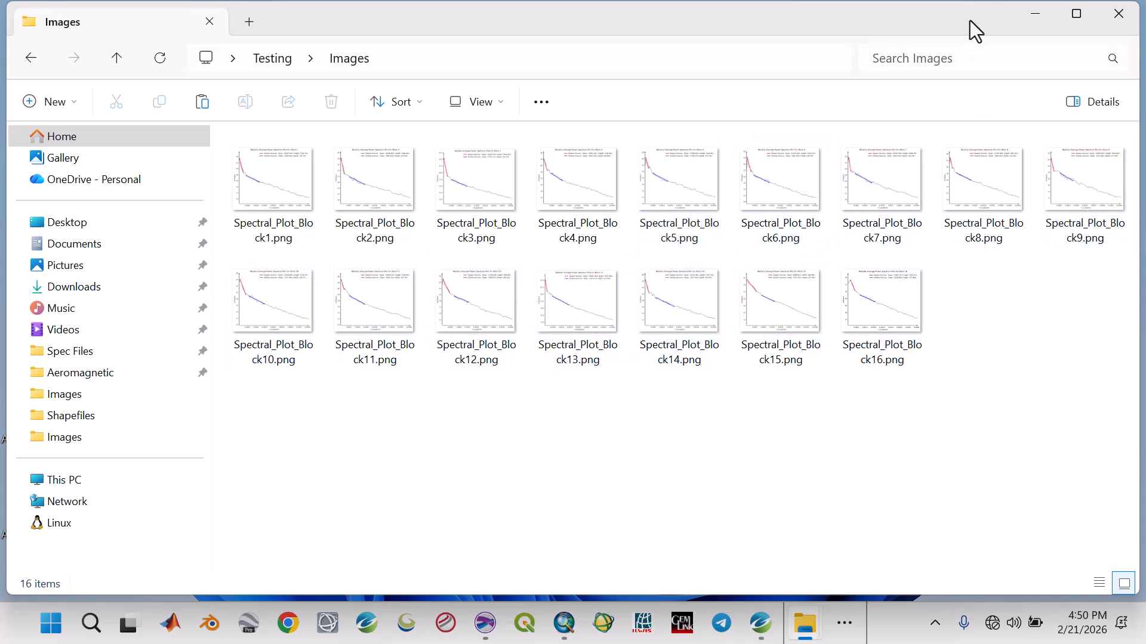
click(1036, 14)
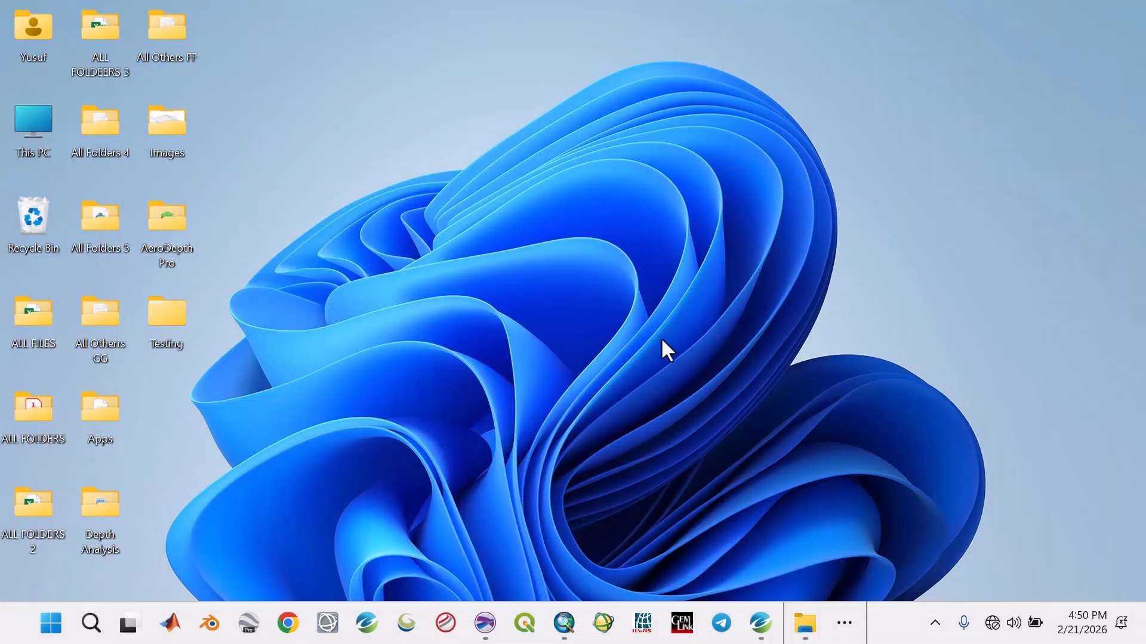
Step: Return to AeroDepth Pro, export the depth results table as the CSV file Spectral_Results into Testing's Data folder, and reset the whole interpretation
click(844, 623)
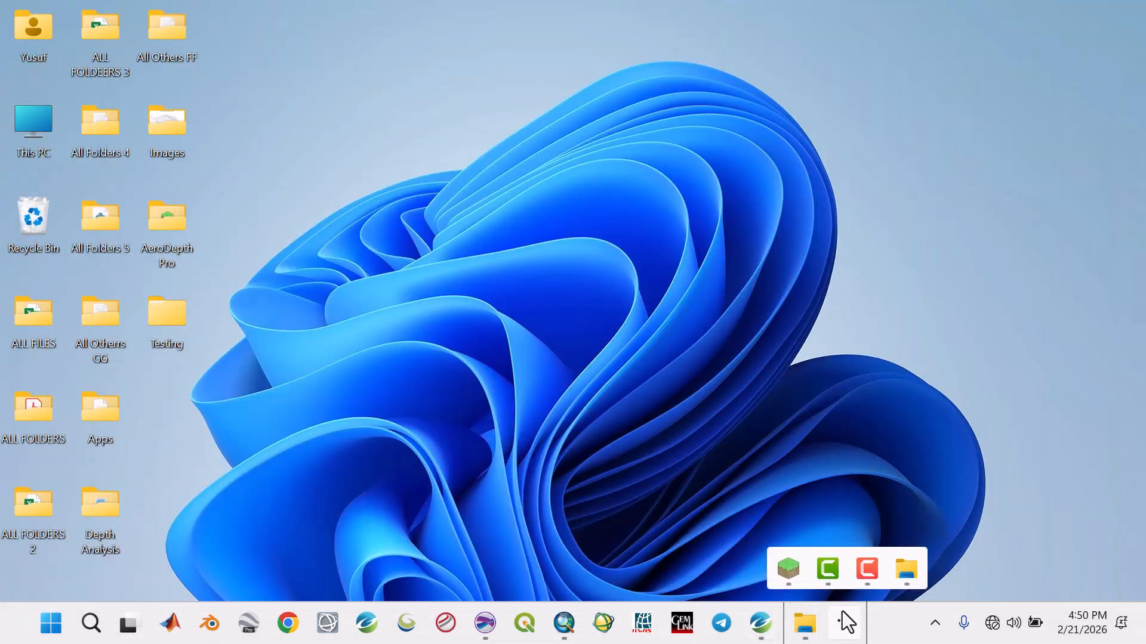
click(797, 575)
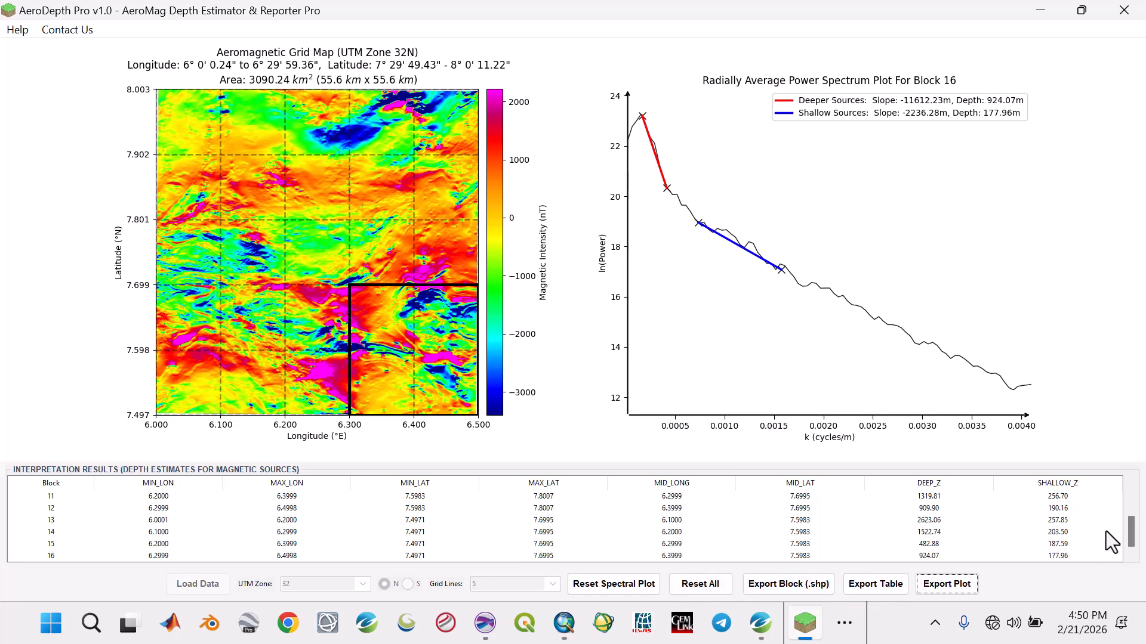
drag(1132, 530, 1134, 494)
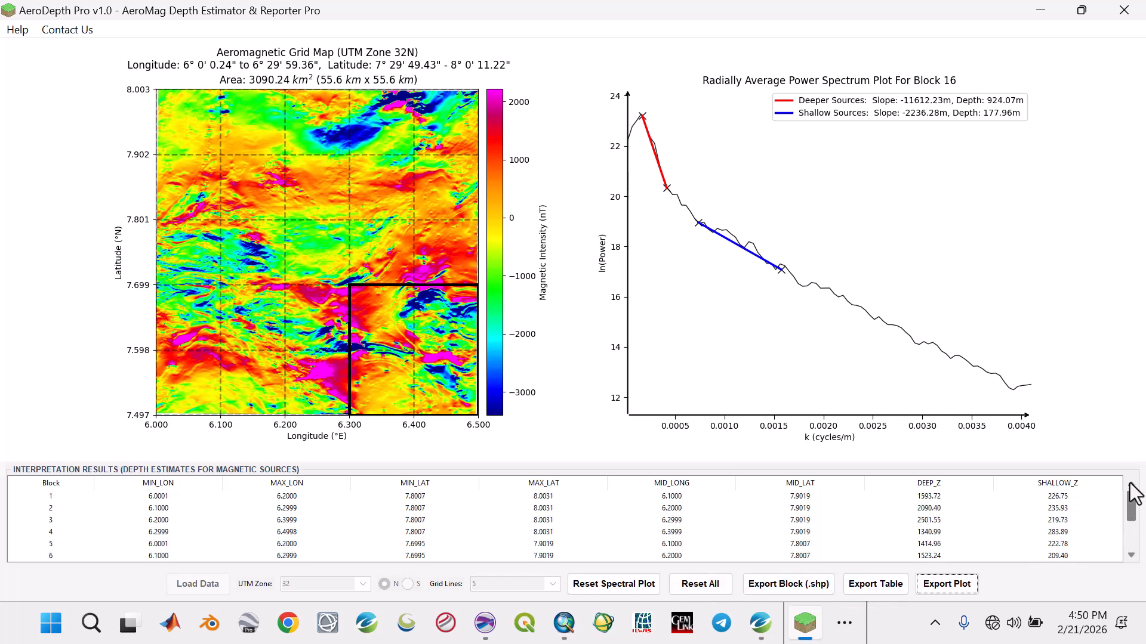
click(874, 583)
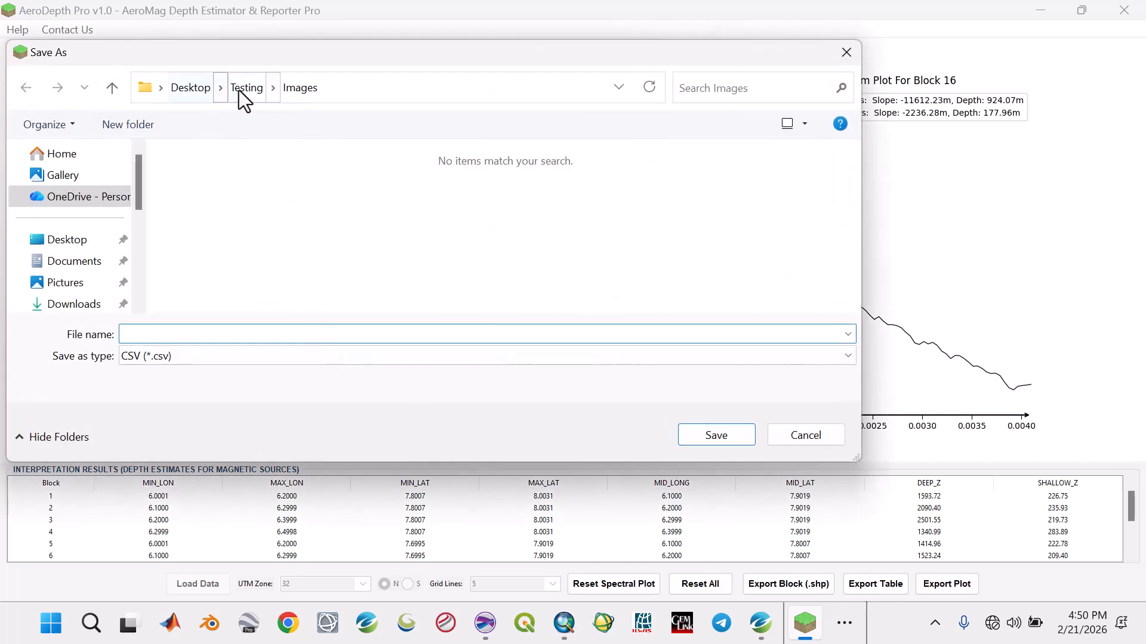
click(239, 88)
double_click(210, 182)
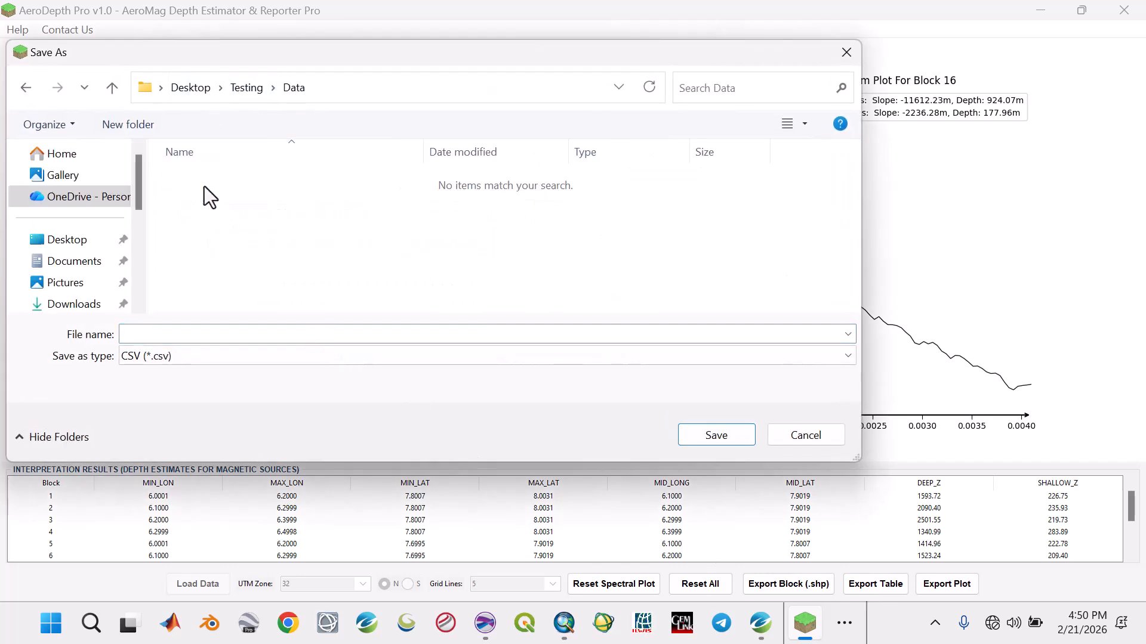
click(160, 328)
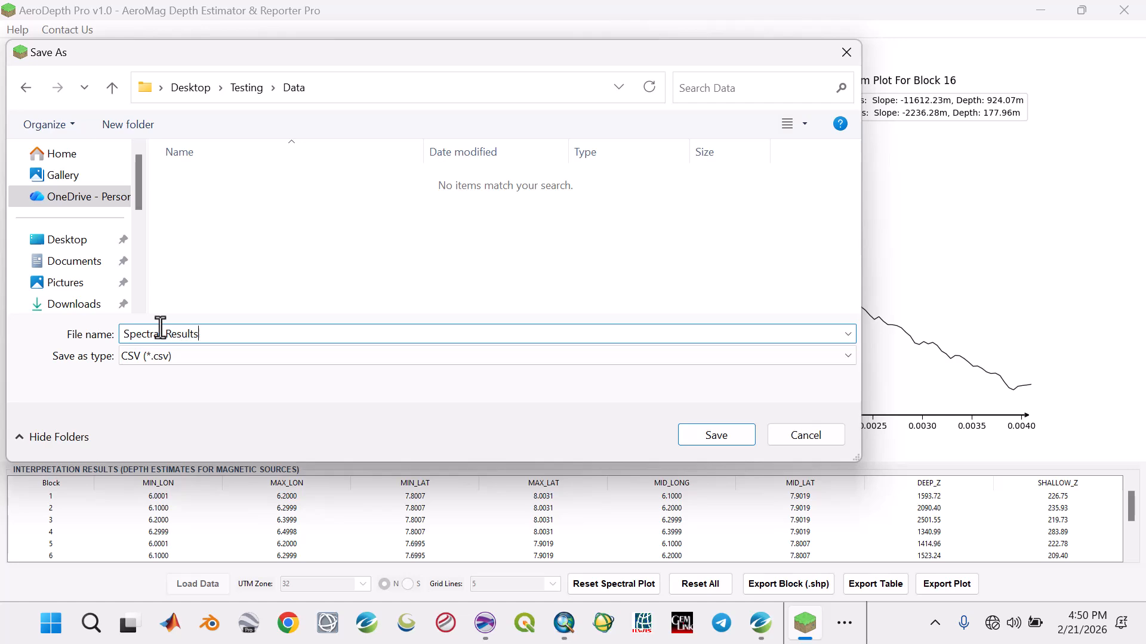
click(710, 435)
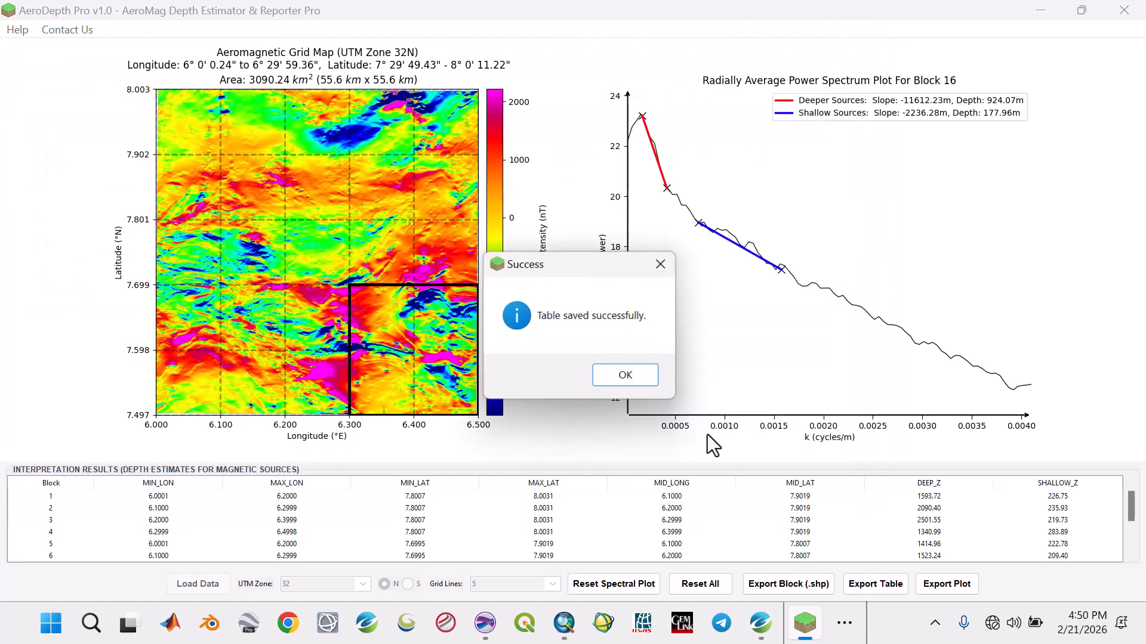
click(639, 375)
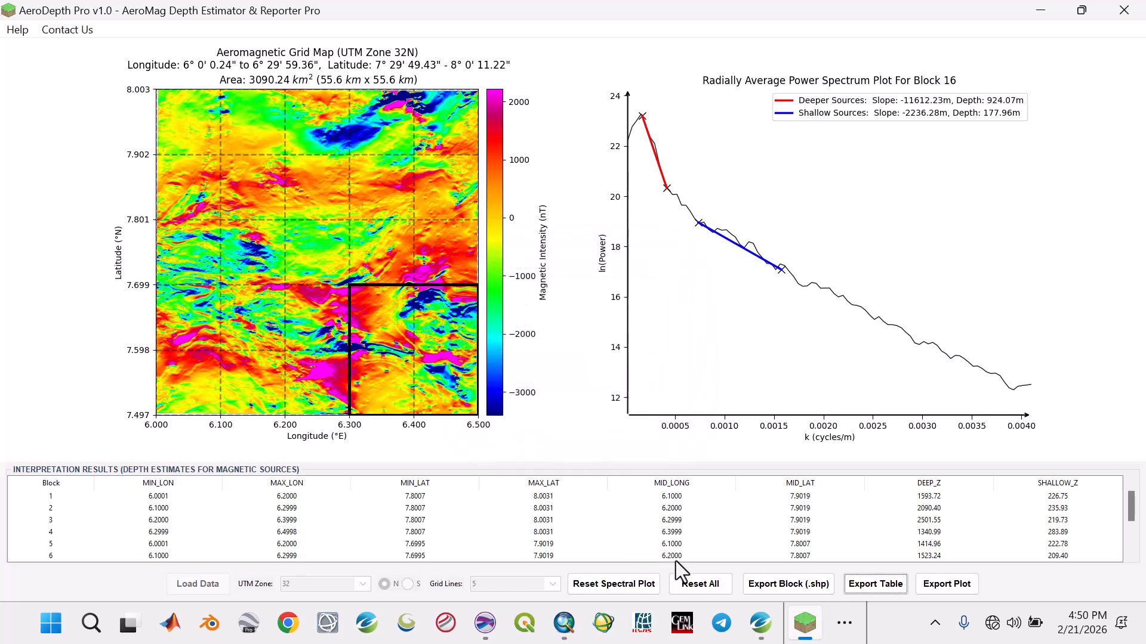
click(692, 586)
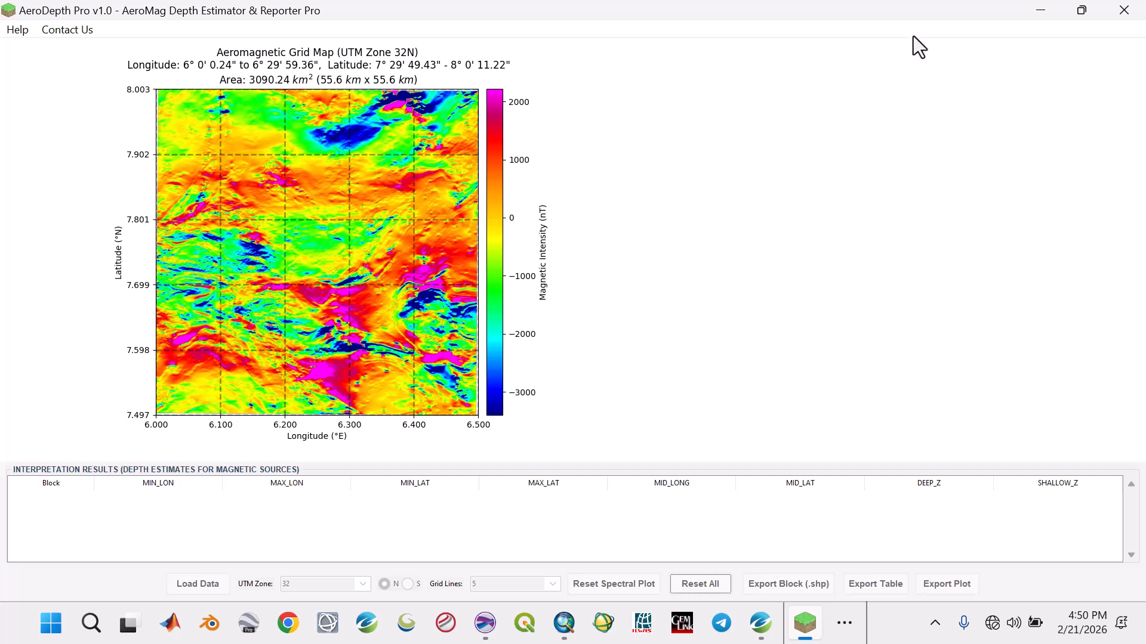
Step: Open Spectral_Results.csv from the Testing folder's Data subfolder in Excel to view the exported depth table
click(1054, 11)
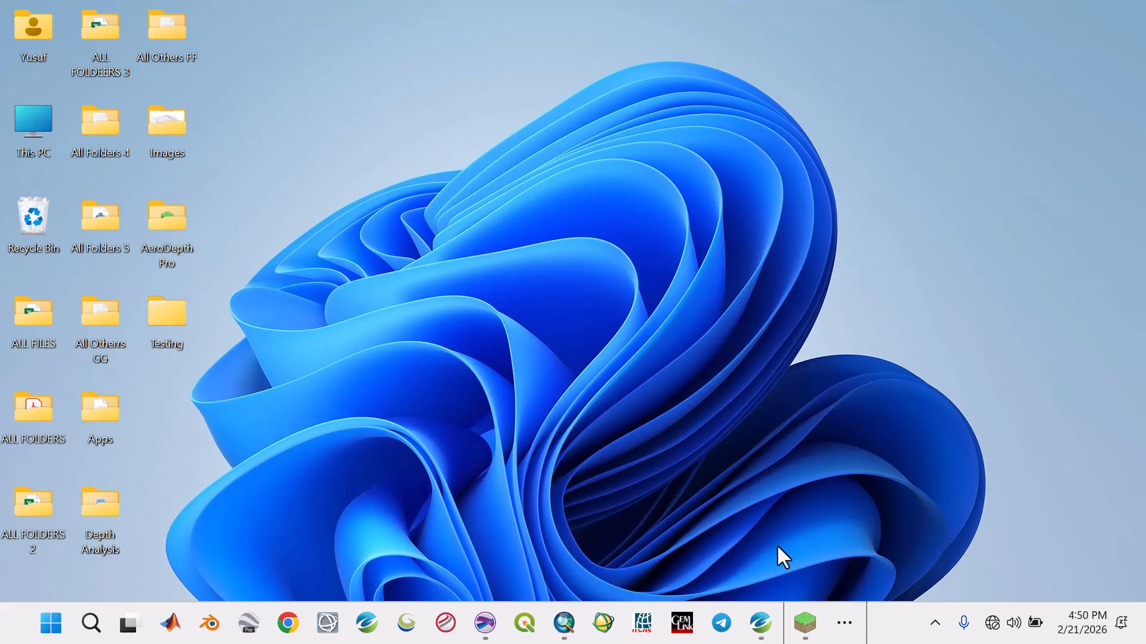
mouse_move(494, 630)
double_click(176, 317)
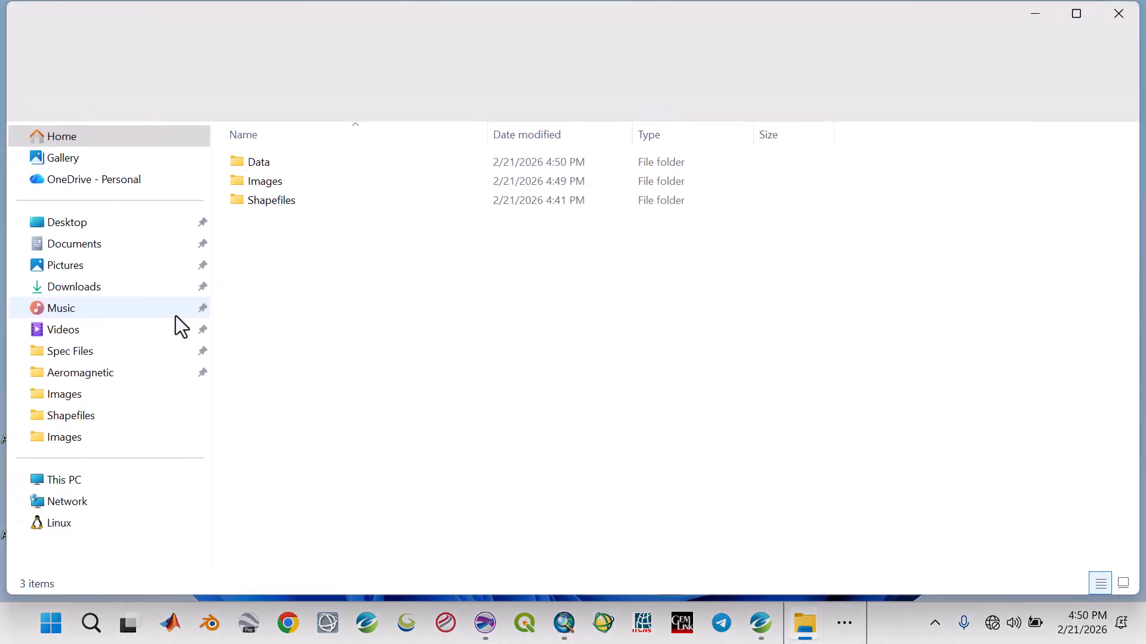
double_click(277, 161)
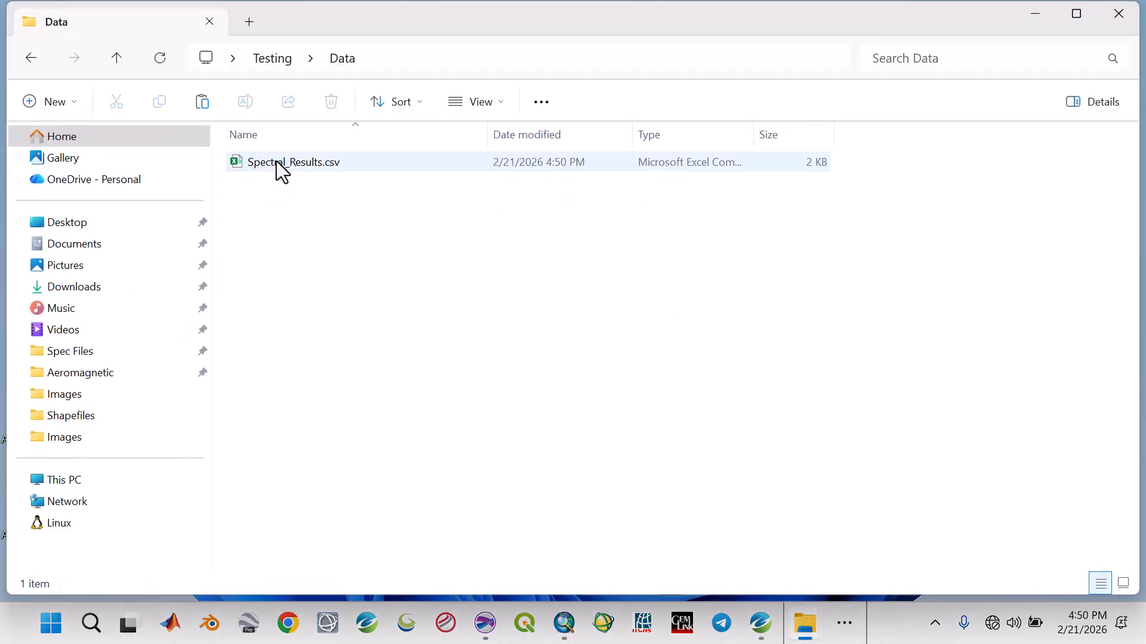
click(277, 161)
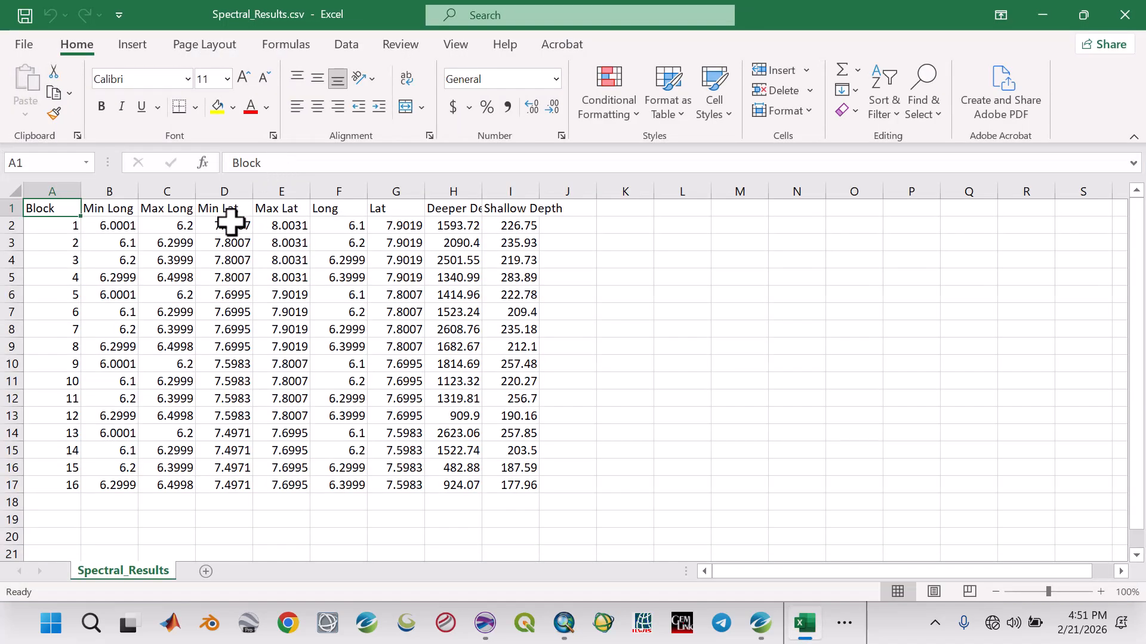
Step: Copy the Long column with its header from Spectral_Results.csv into column A of a new blank workbook
drag(342, 206, 352, 482)
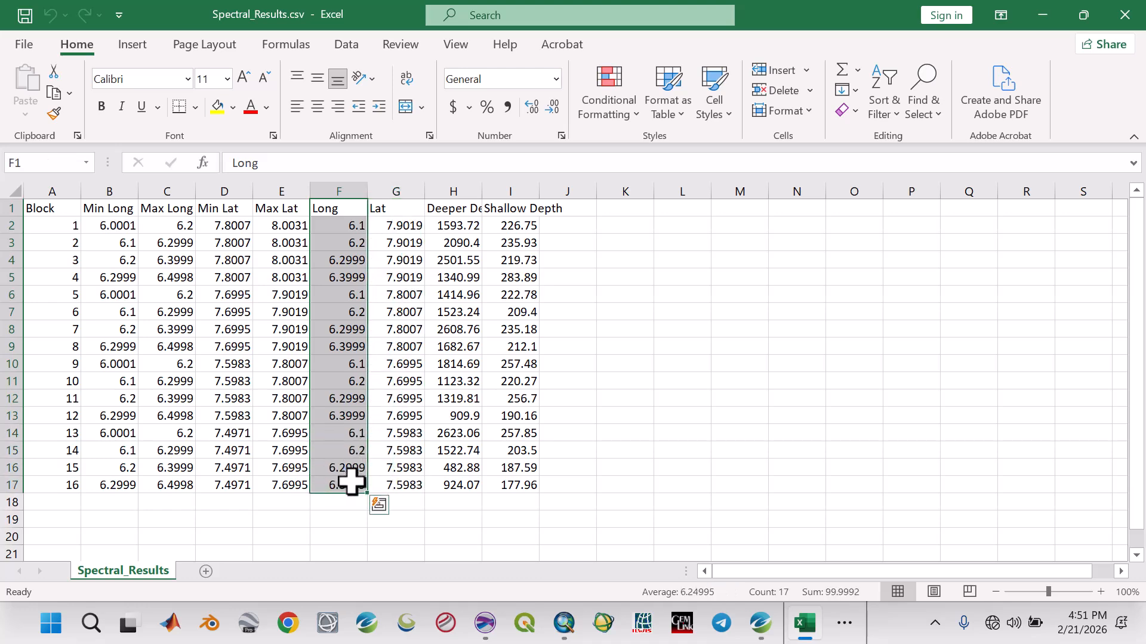
right_click(352, 482)
click(403, 123)
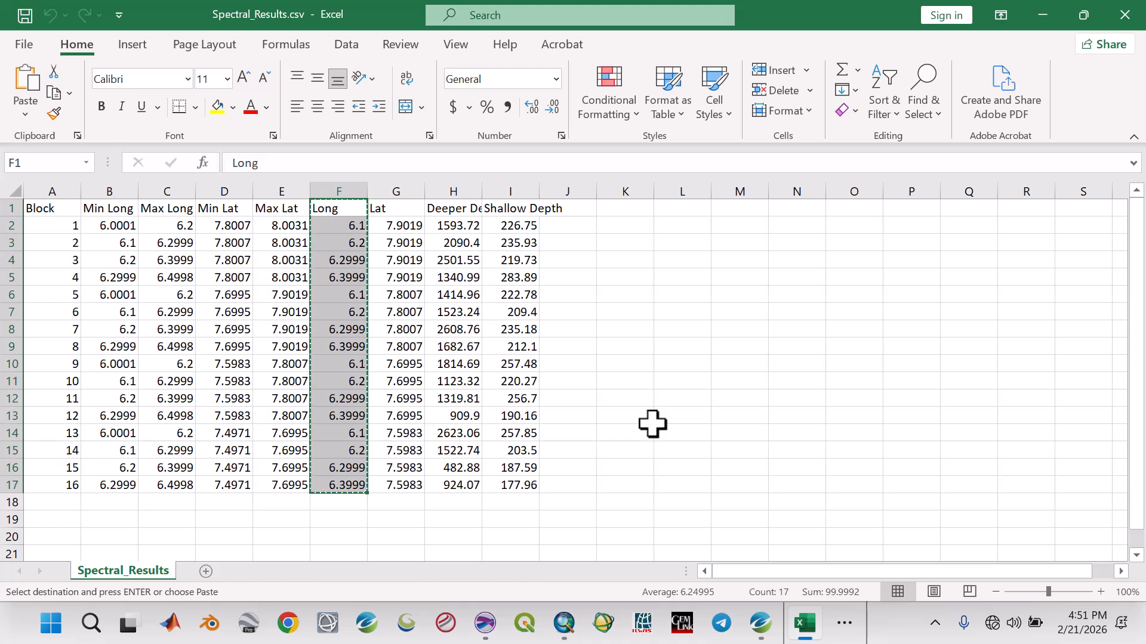
key(ctrl+n)
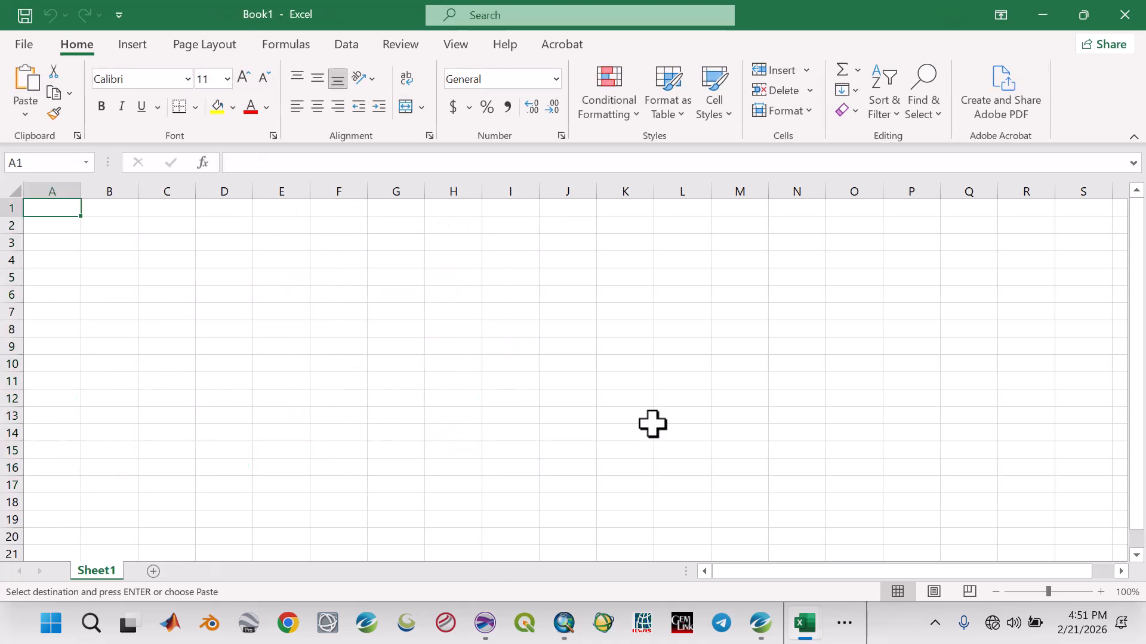
key(ctrl+v)
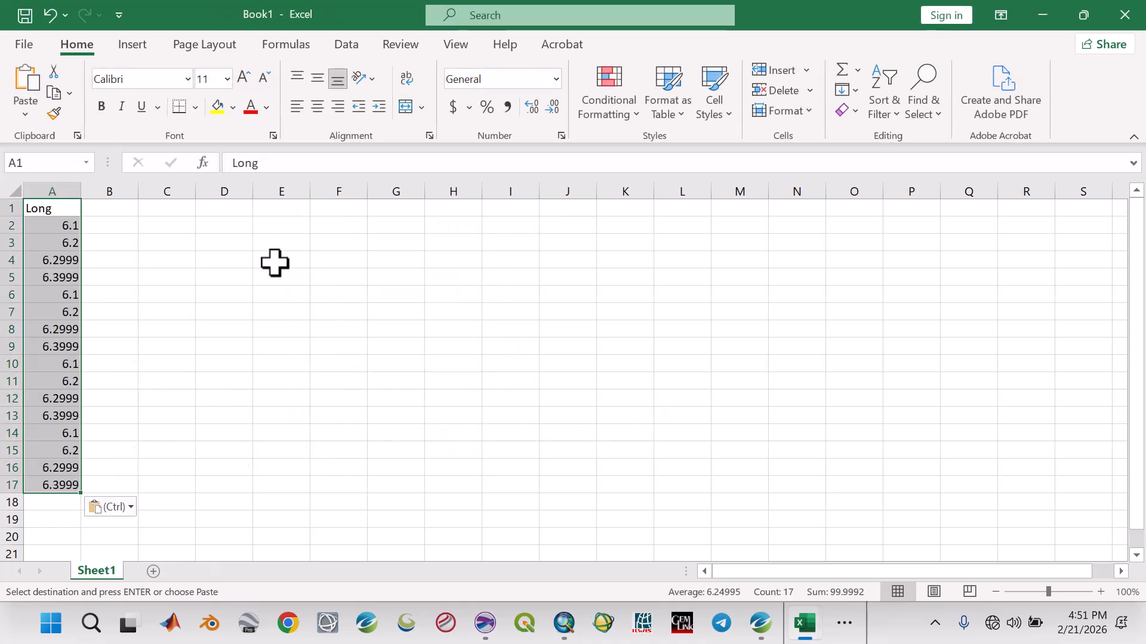
Step: Format the longitude values in A2:A17 as Number with 4 decimal places
click(227, 261)
drag(71, 225, 39, 478)
click(115, 507)
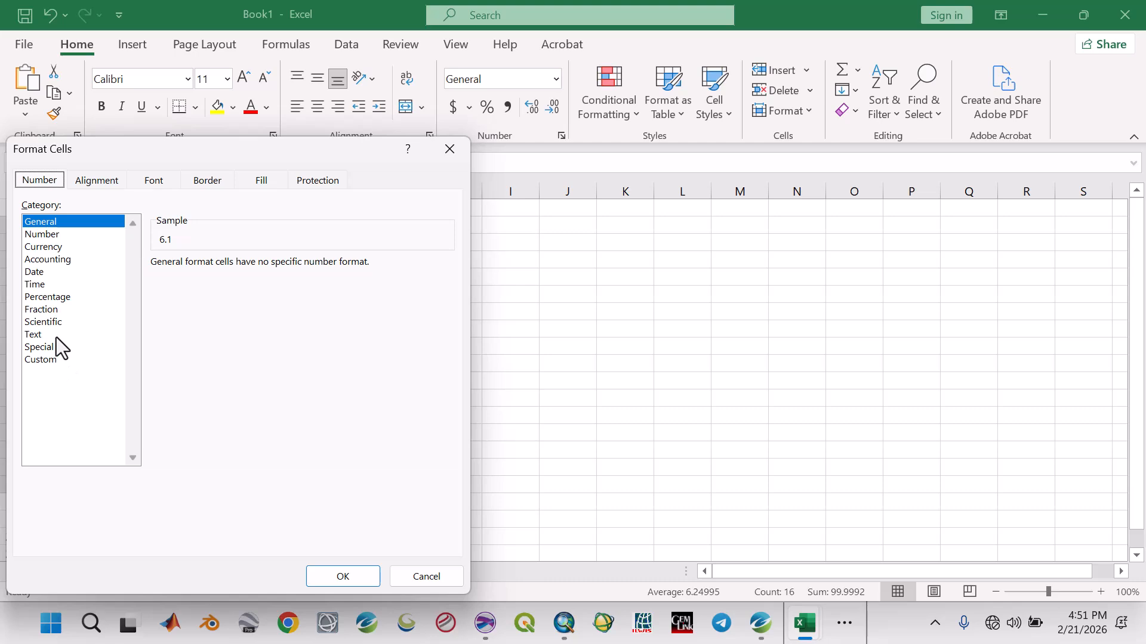
click(60, 235)
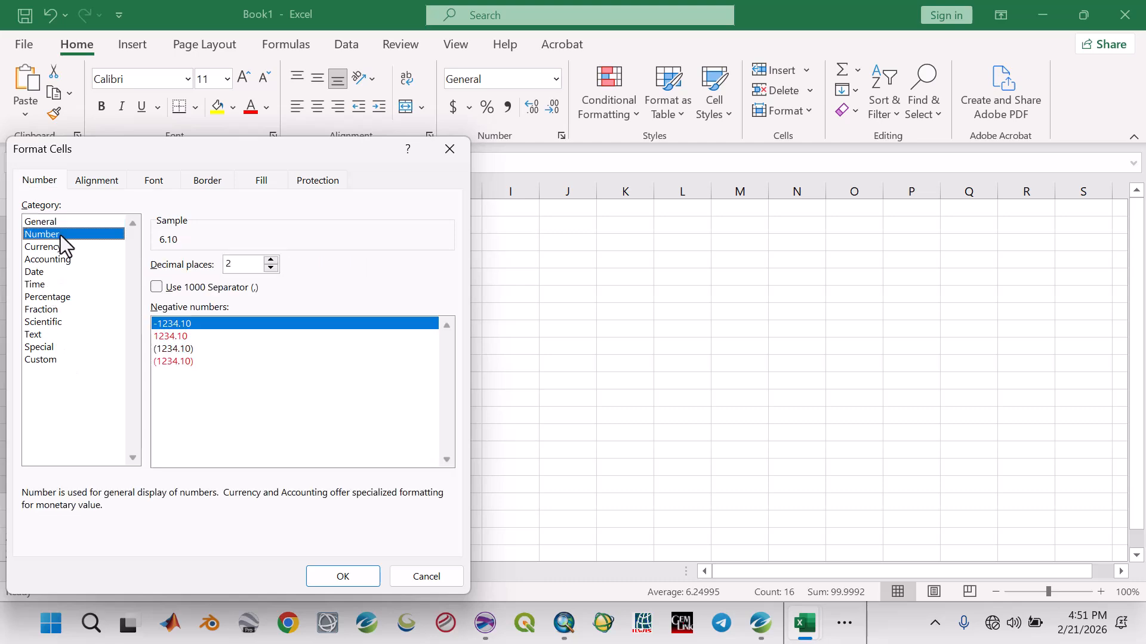
click(271, 260)
click(271, 260)
click(334, 576)
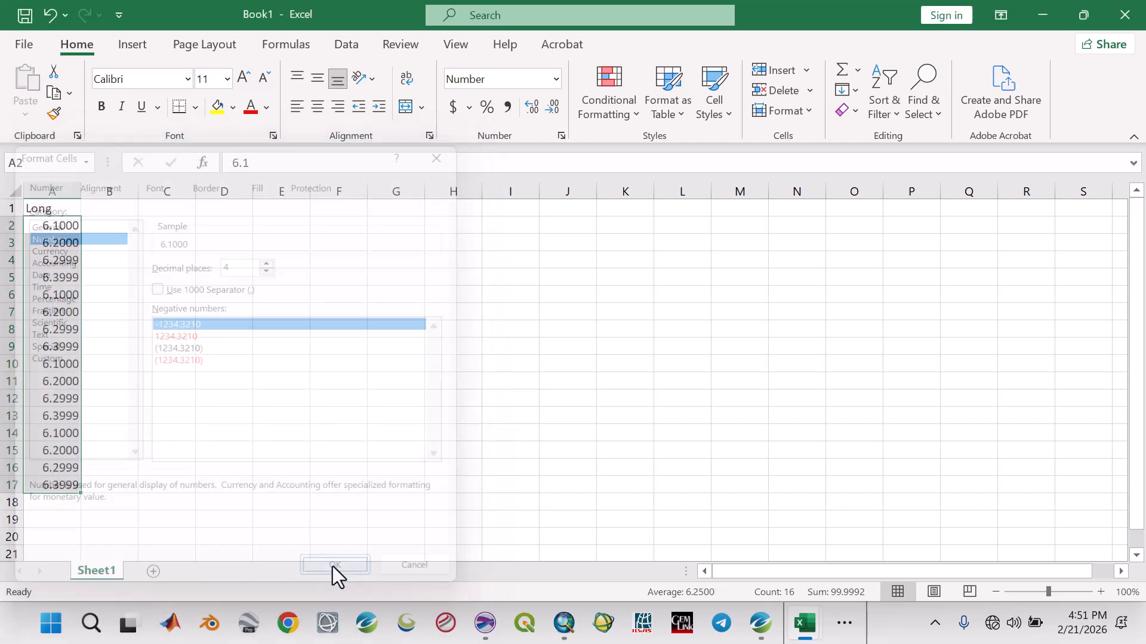
Step: Centre the longitude values and the Long header in column A
click(318, 109)
click(41, 206)
click(315, 111)
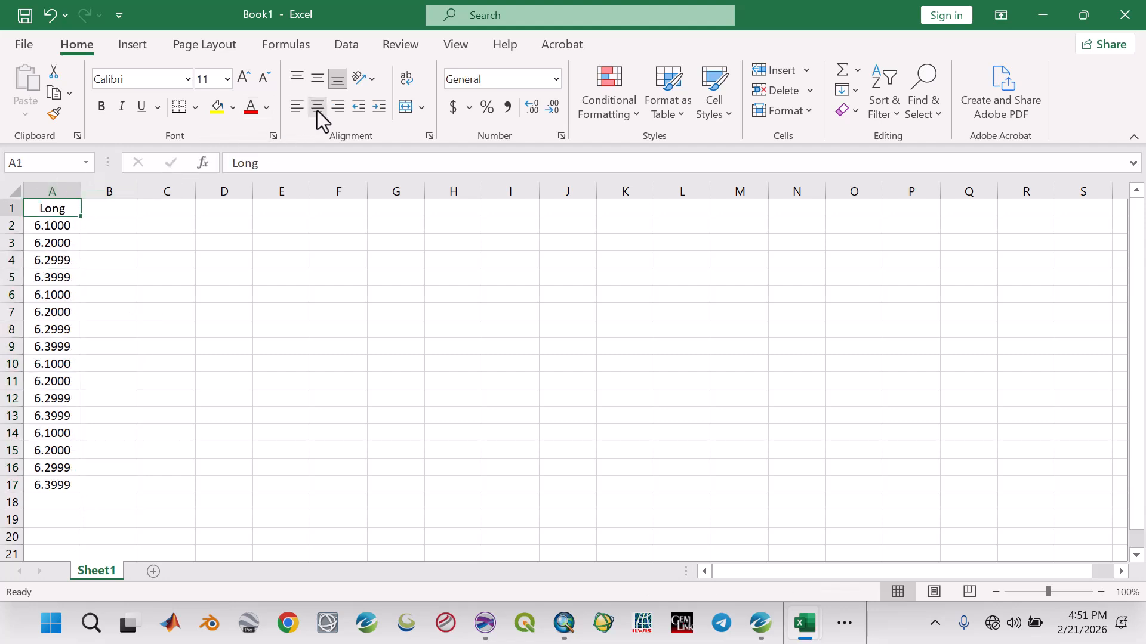
Step: Copy the Lat column with its header from Spectral_Results.csv into column B of the new workbook
mouse_move(798, 621)
click(678, 531)
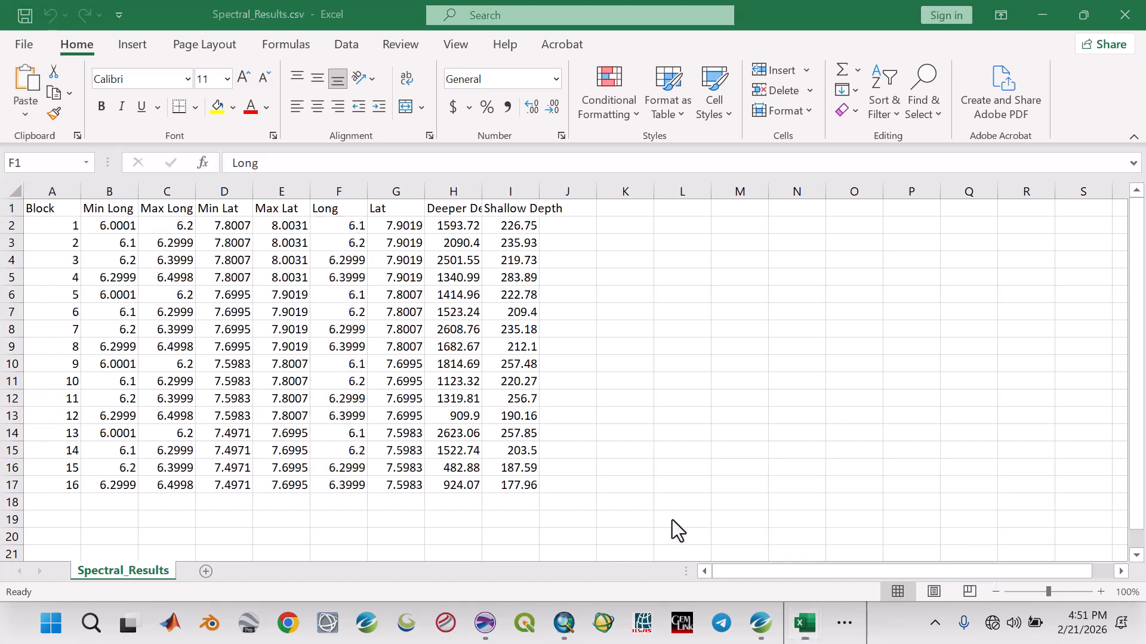
click(567, 433)
drag(410, 206, 412, 485)
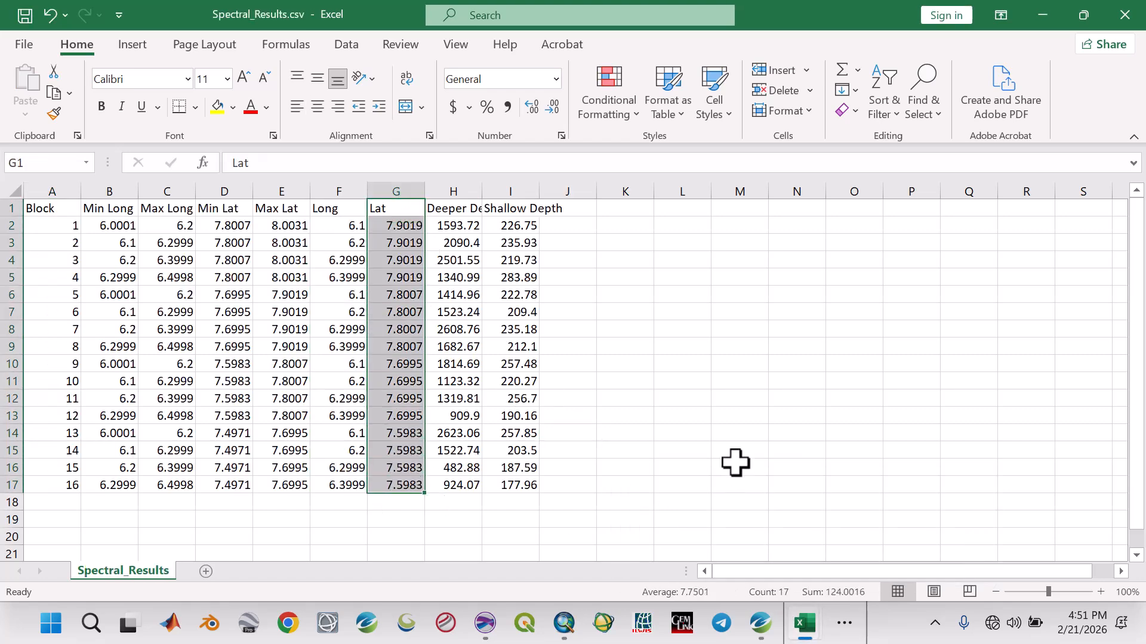
key(ctrl+c)
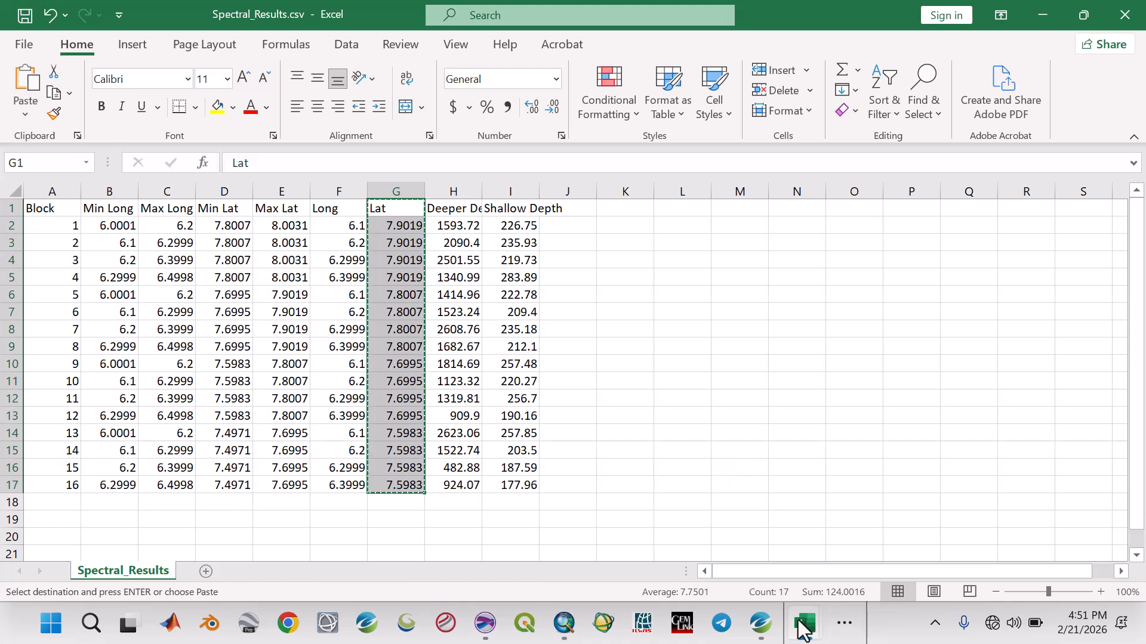
mouse_move(804, 630)
click(843, 542)
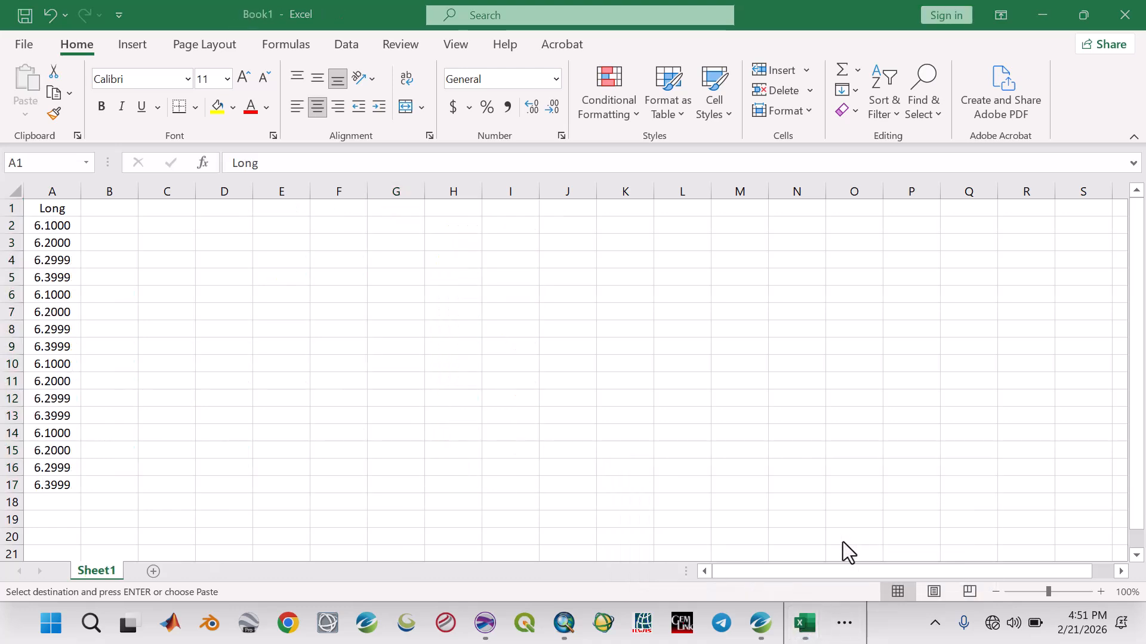
click(119, 207)
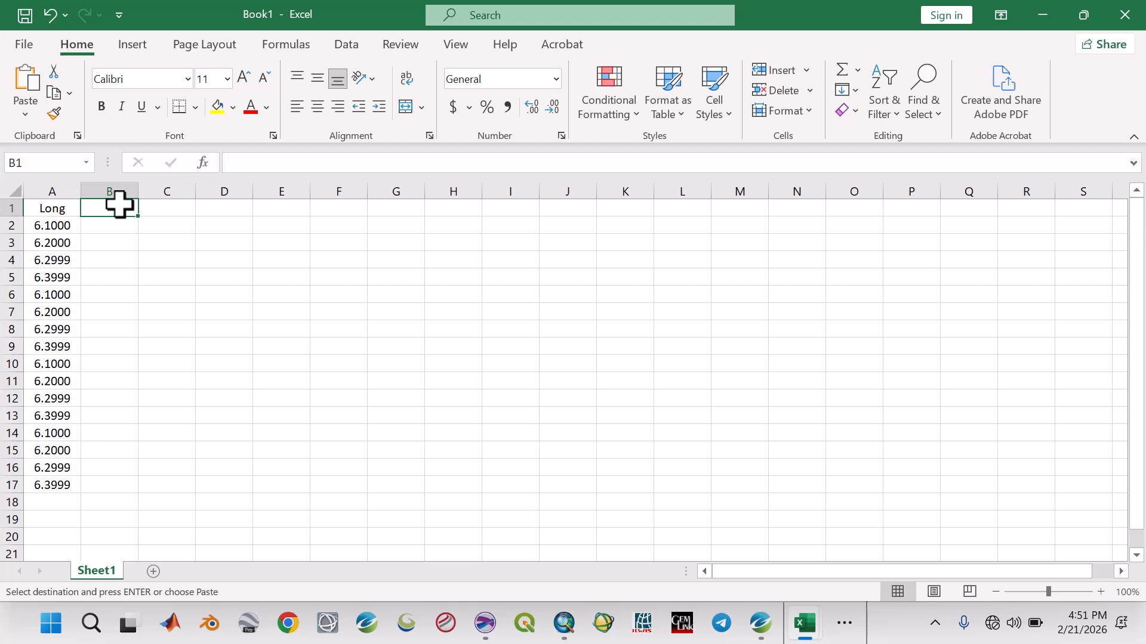
key(ctrl+v)
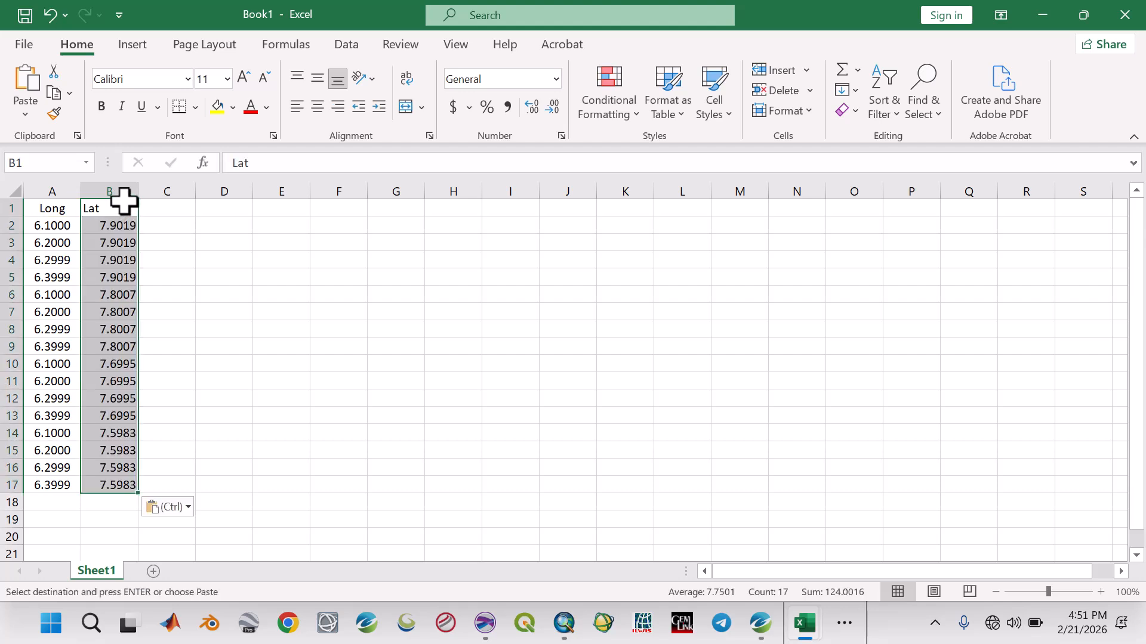
Step: Centre the Lat header and the latitude values B2:B17
click(200, 239)
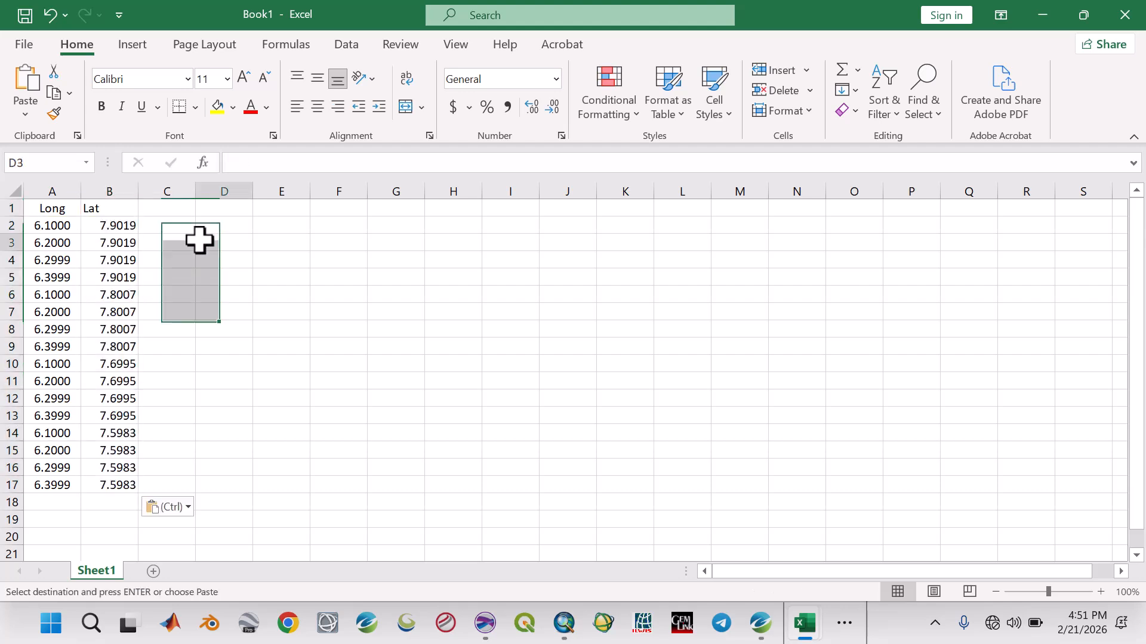
click(123, 208)
click(317, 108)
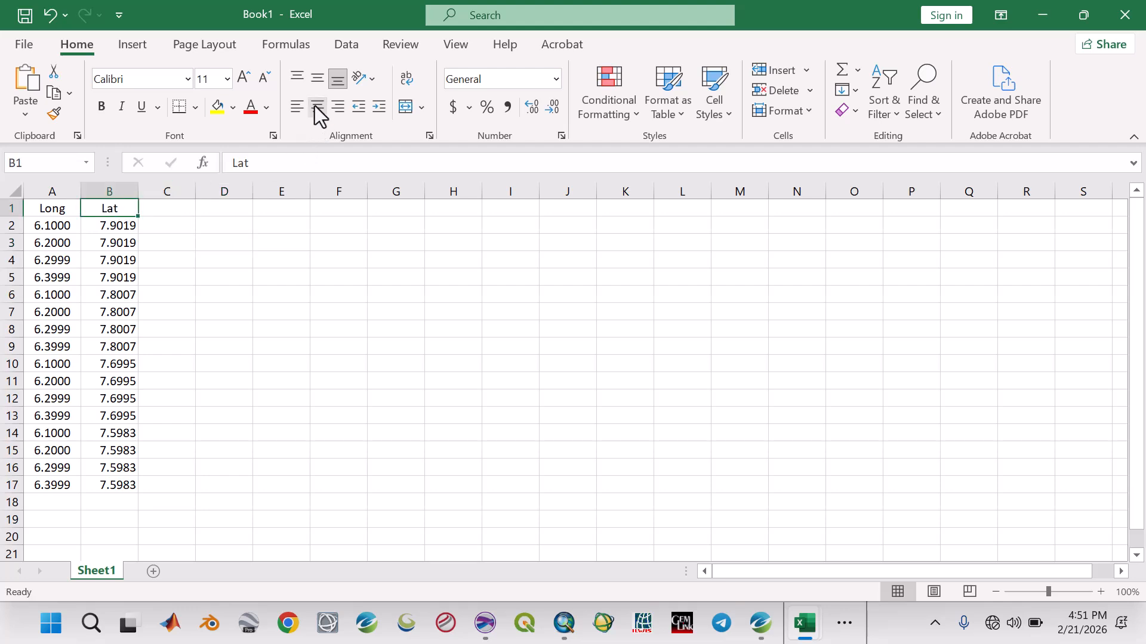
drag(123, 230, 120, 487)
click(317, 108)
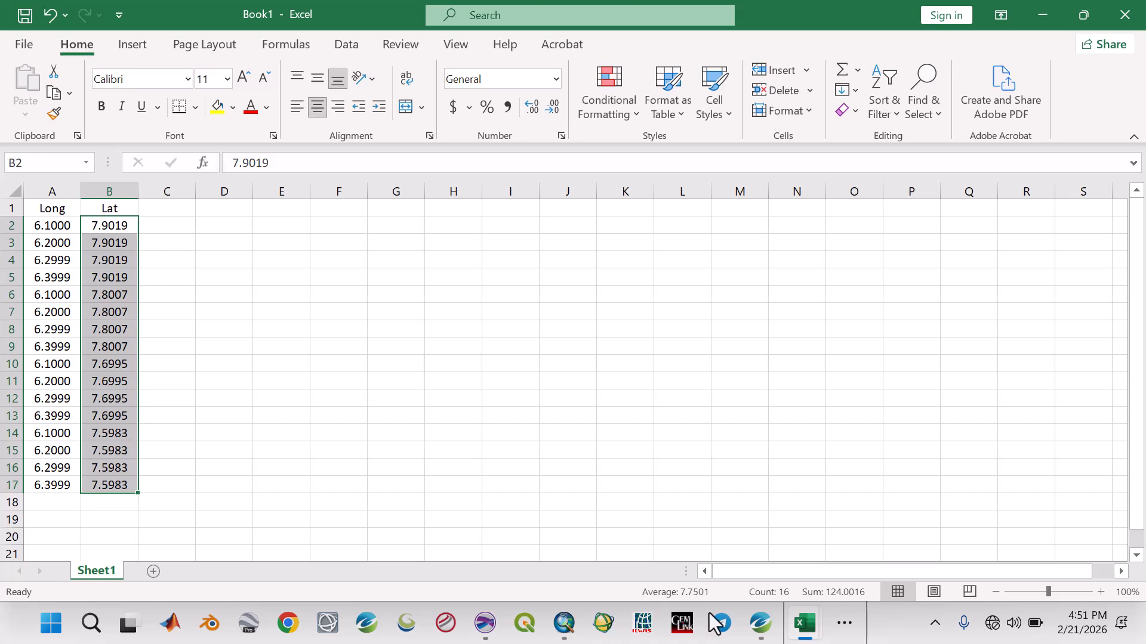
Step: Copy the Deeper Depth column with its header from Spectral_Results.csv into column C of the new workbook
mouse_move(805, 623)
click(764, 572)
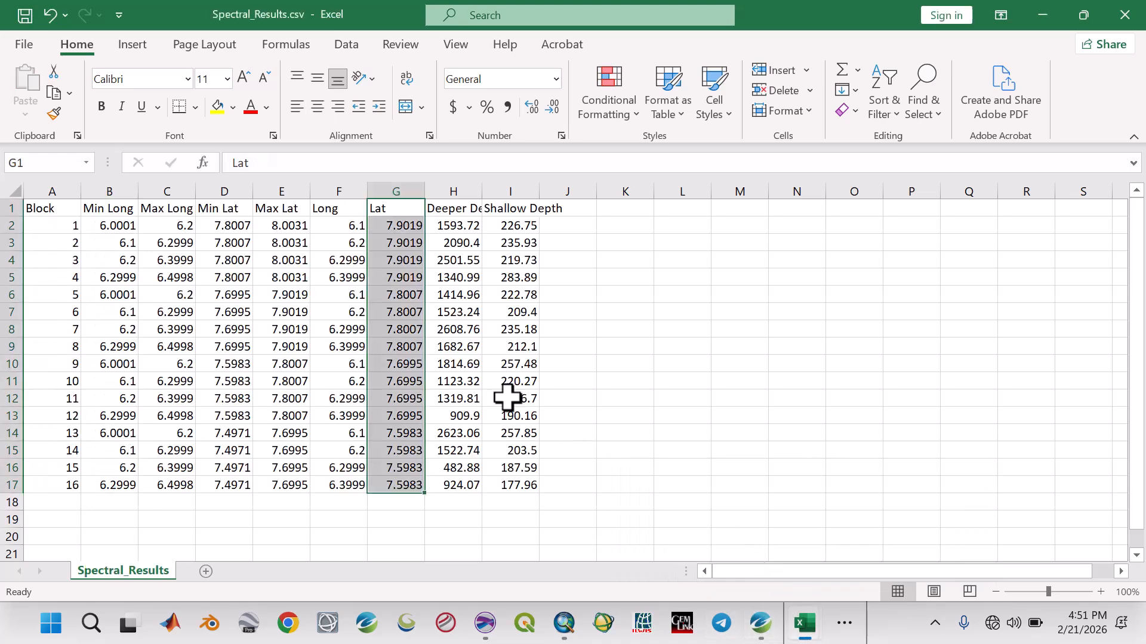
drag(457, 213, 453, 483)
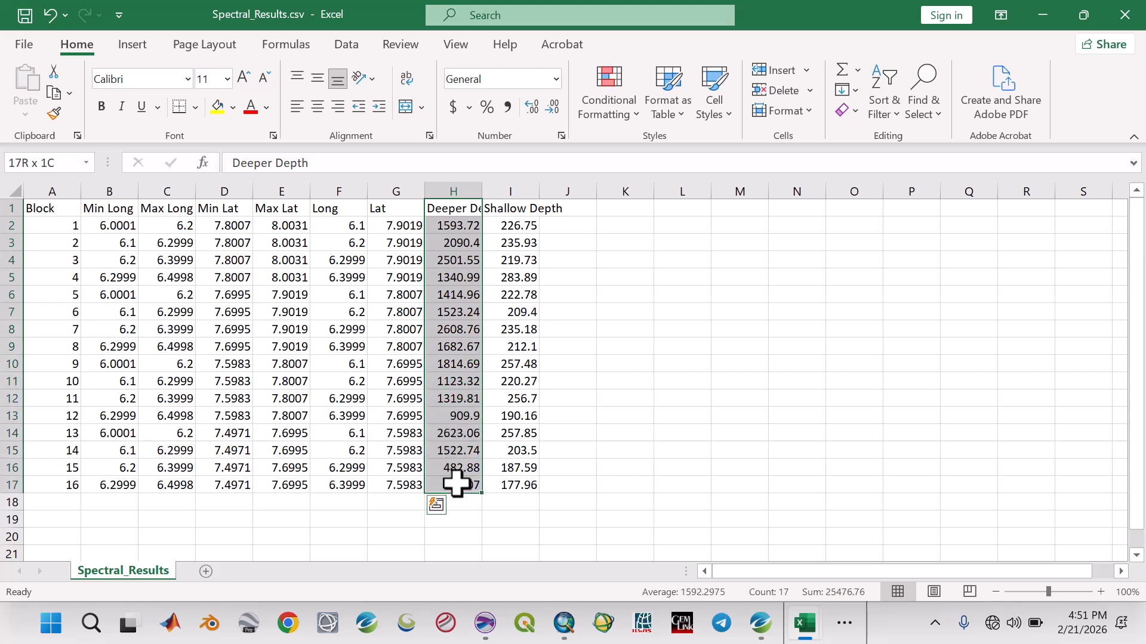
key(ctrl+c)
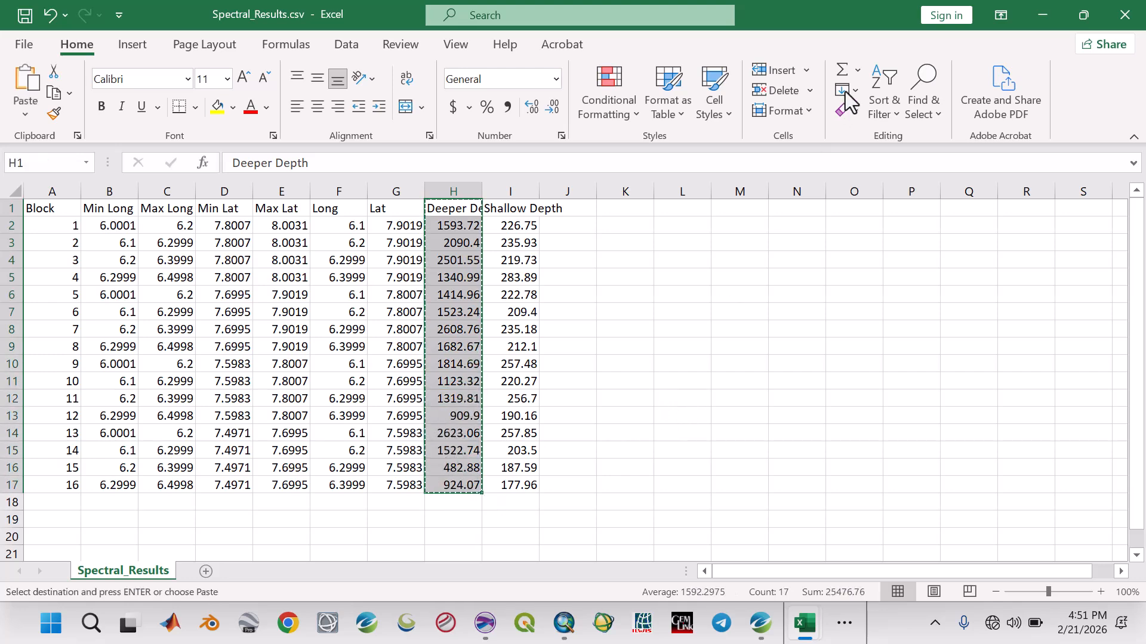
click(1043, 15)
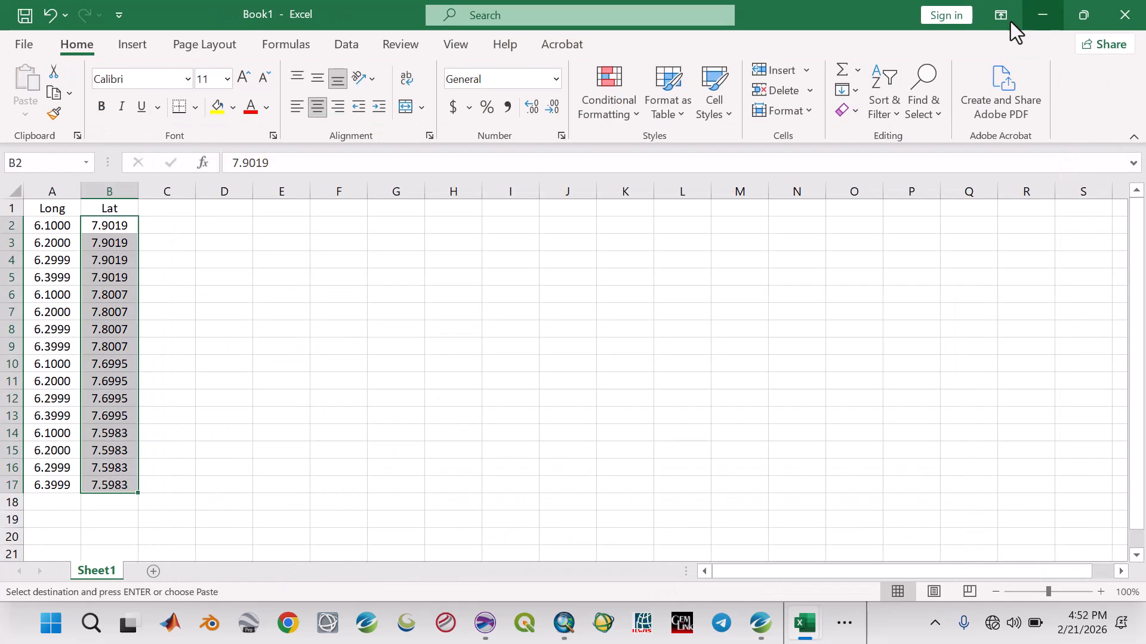
click(159, 210)
key(ctrl+v)
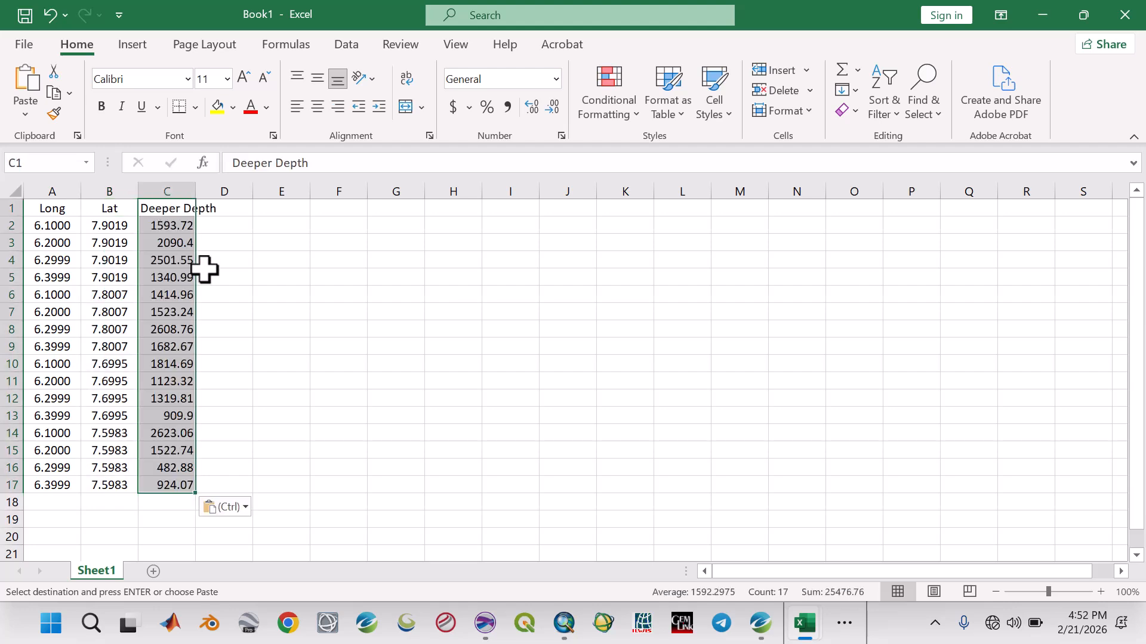
Step: Shorten the column header in cell C1 to Depth
click(201, 273)
click(184, 210)
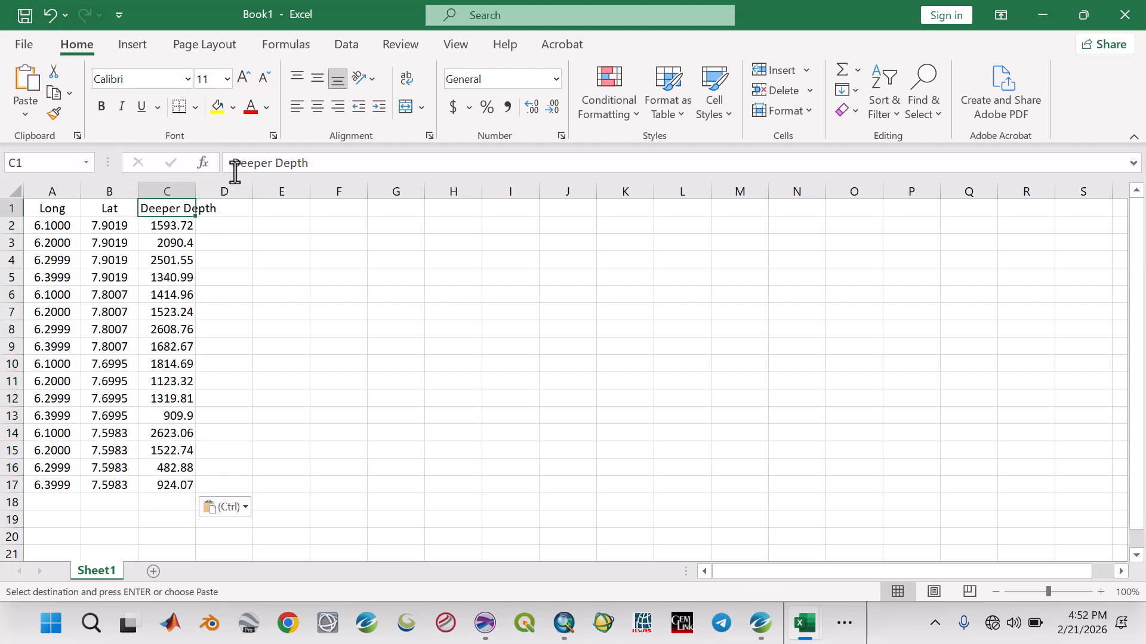
key(Escape)
click(275, 163)
key(BackSpace)
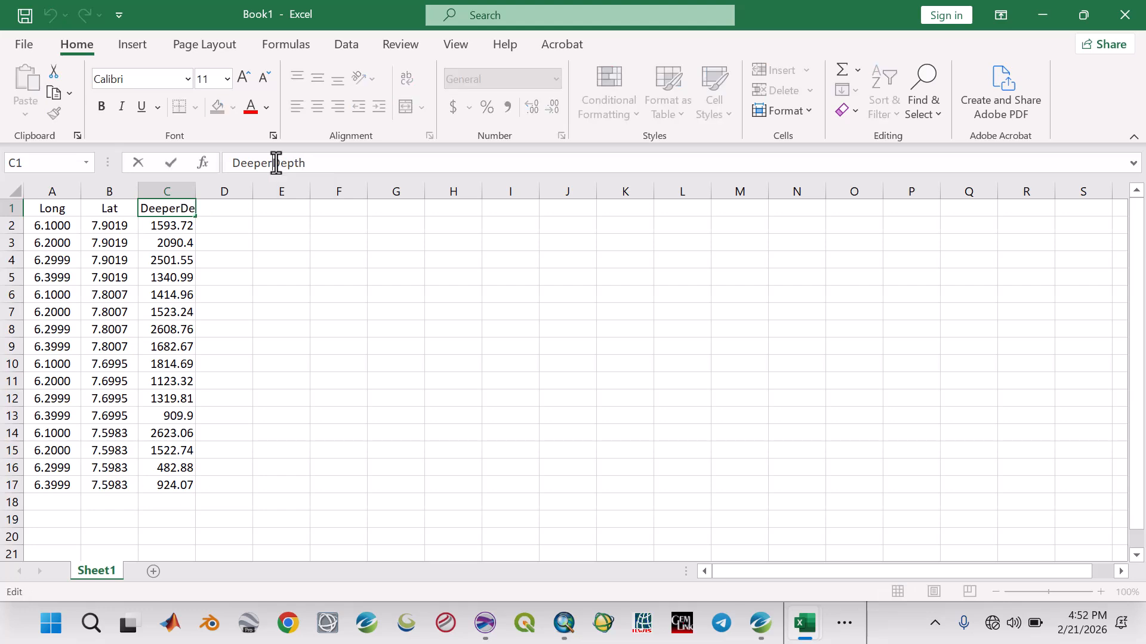
key(BackSpace)
key(BackSpace)
key(BackSpace)
key(BackSpace)
click(269, 316)
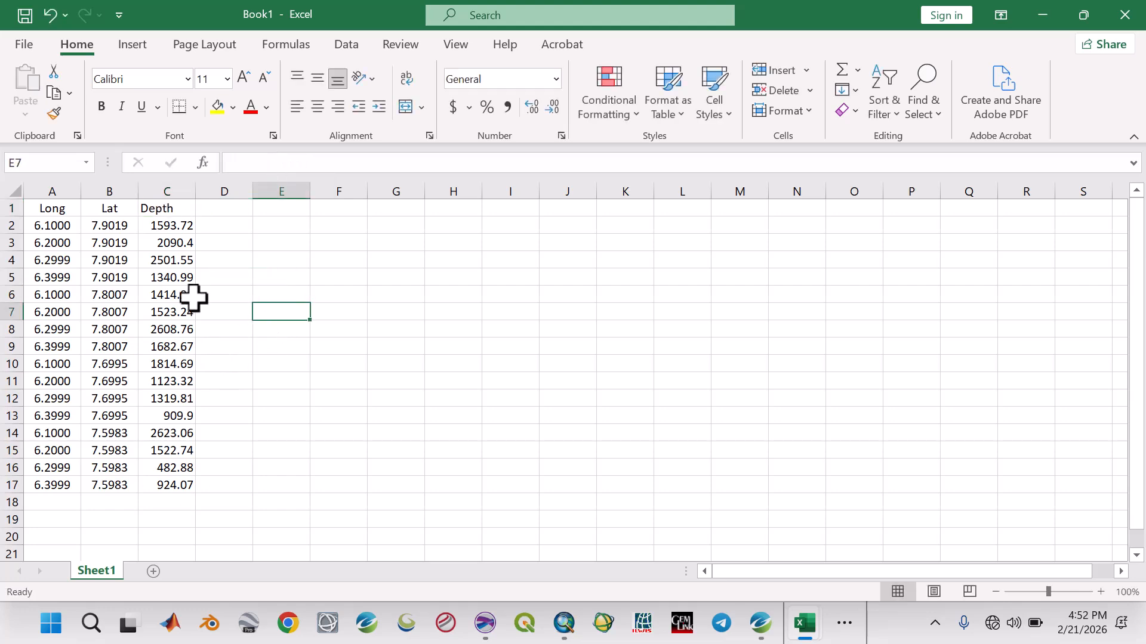
Step: Centre the depth values C2:C17
drag(186, 231, 163, 485)
click(318, 107)
click(286, 312)
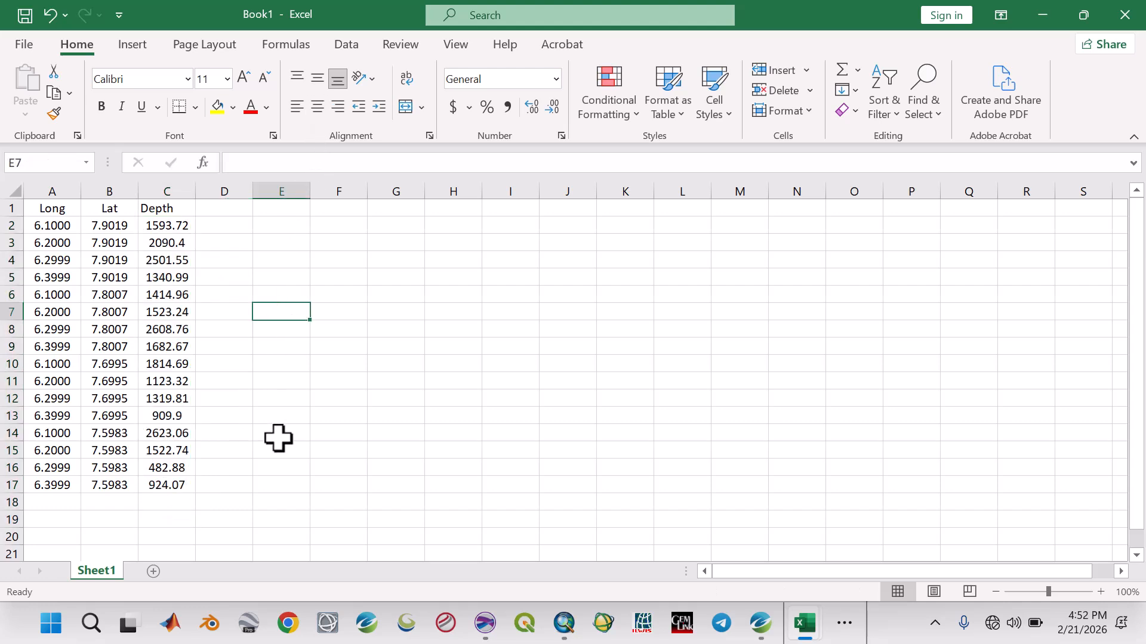
Step: Start saving the new workbook under a new name and browse to the Testing > Data folder on the Desktop
key(ctrl+s)
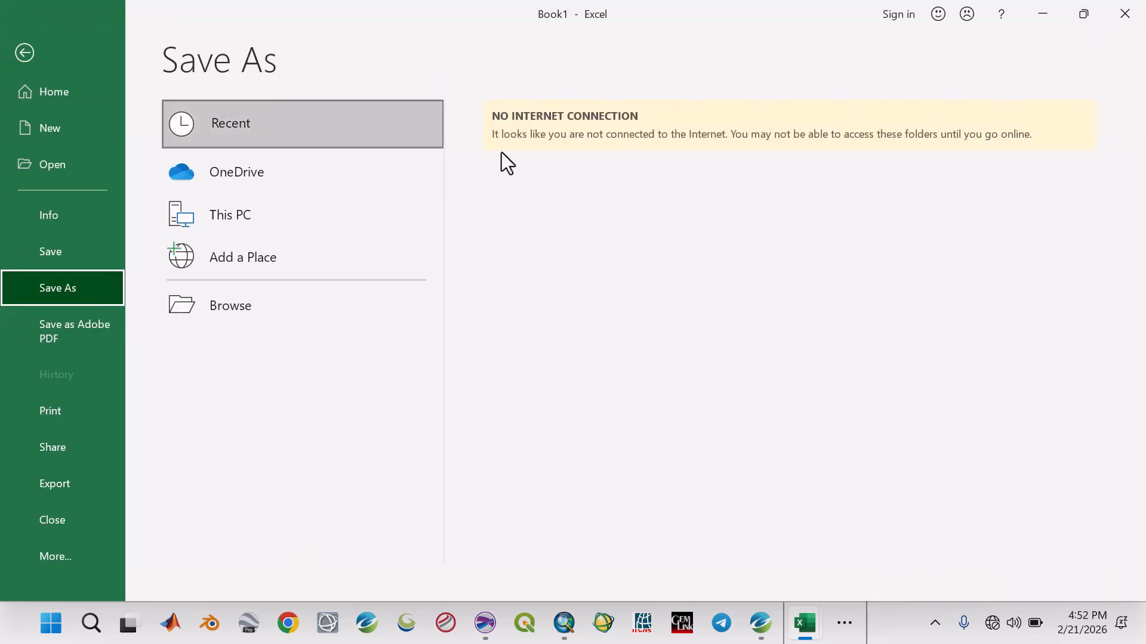
click(256, 306)
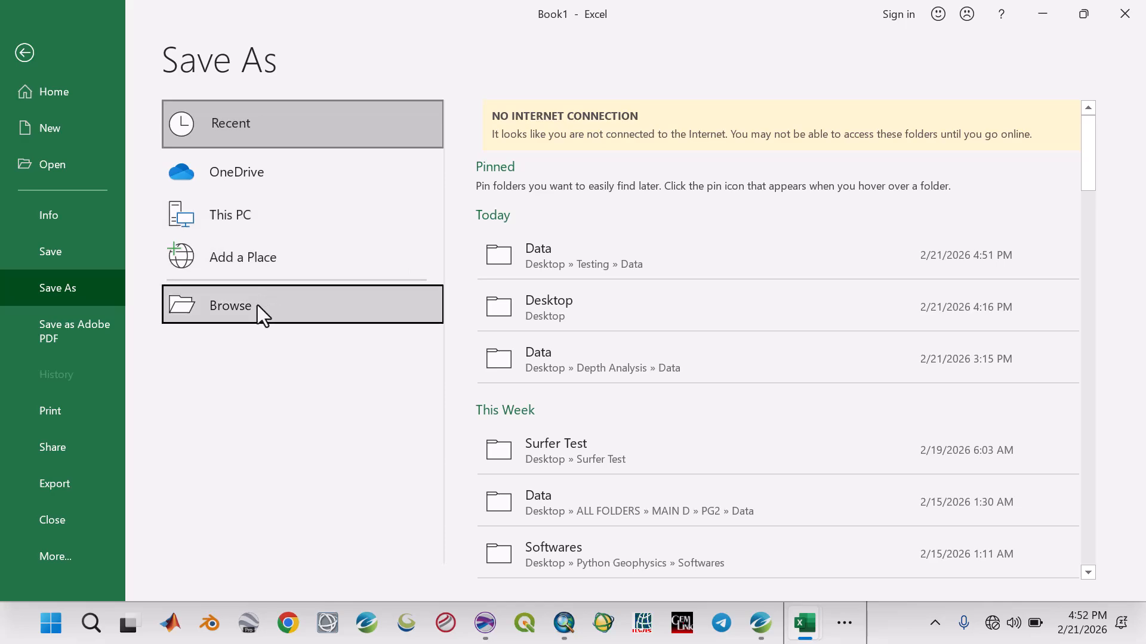
click(545, 312)
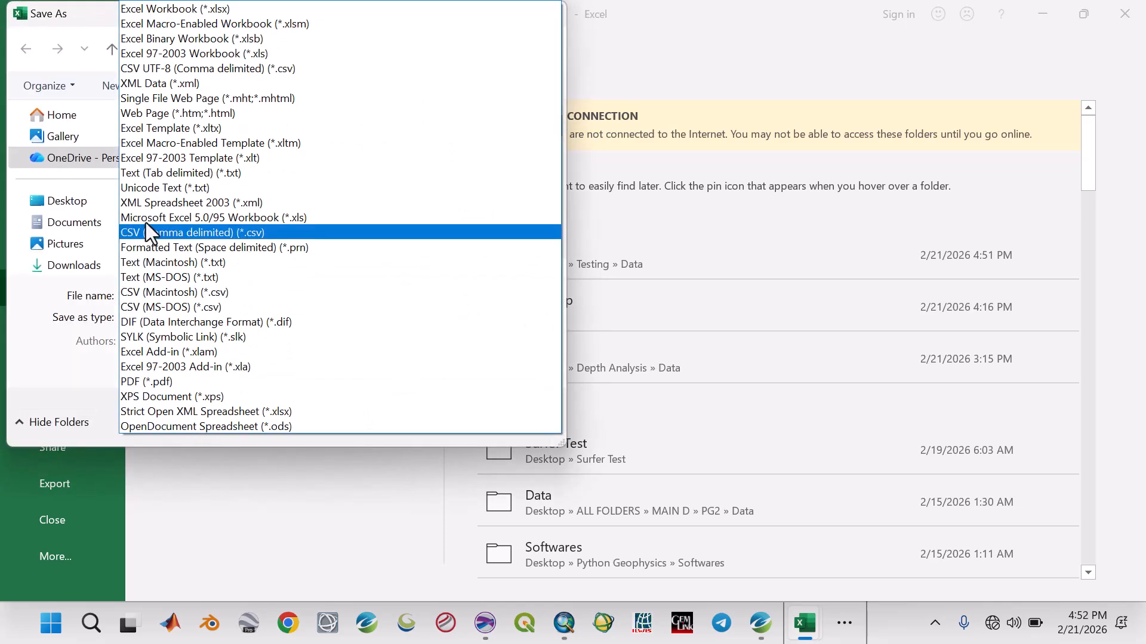
click(62, 370)
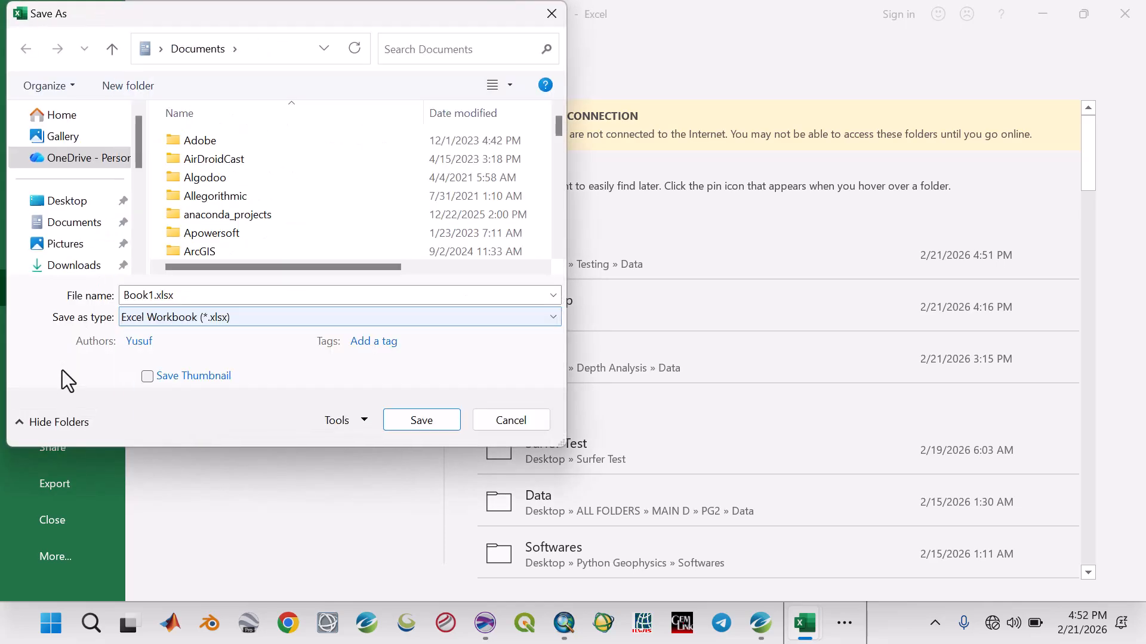
click(82, 204)
scroll(296, 183, down, 3)
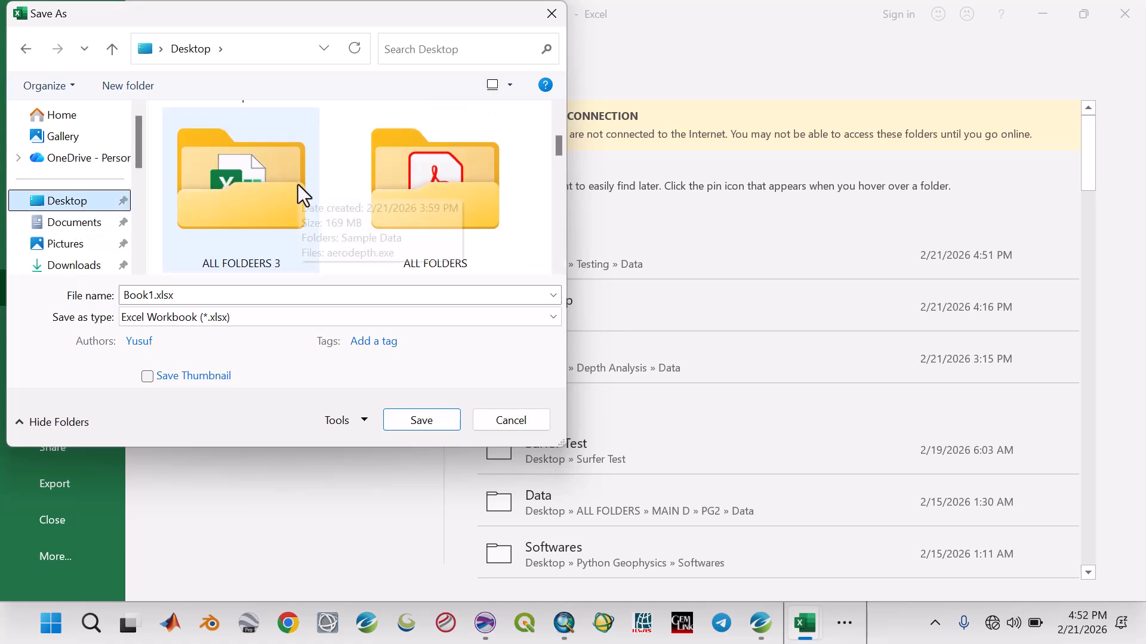
scroll(299, 185, down, 5)
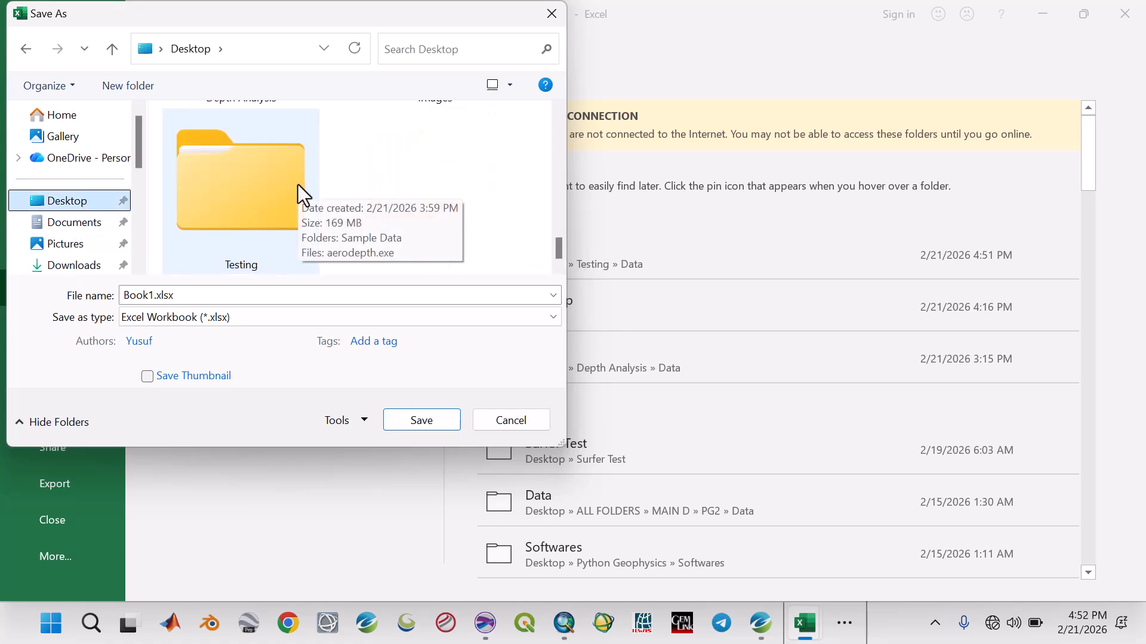
click(284, 187)
double_click(285, 187)
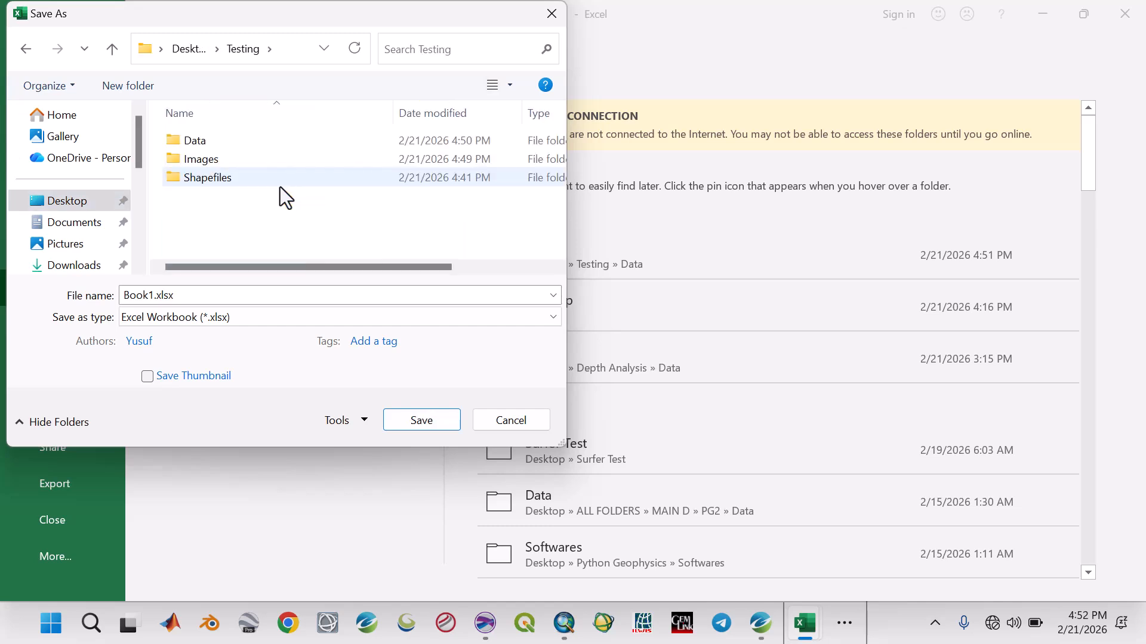
click(223, 146)
double_click(223, 146)
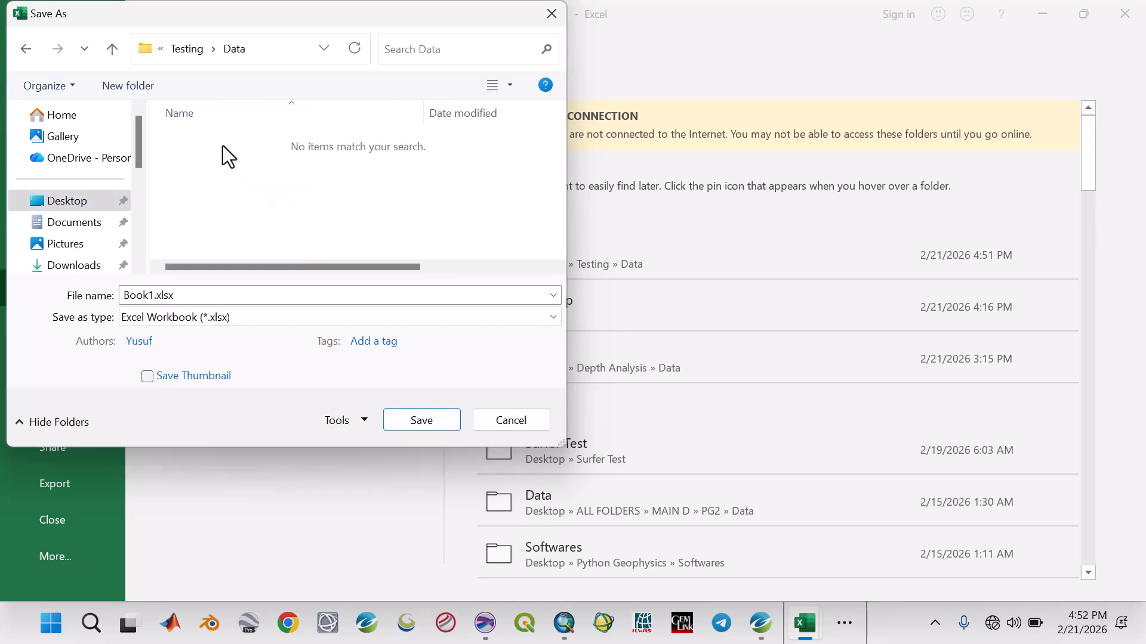
Step: Save the workbook as Deeper_Sources in CSV (Comma delimited) format
double_click(178, 296)
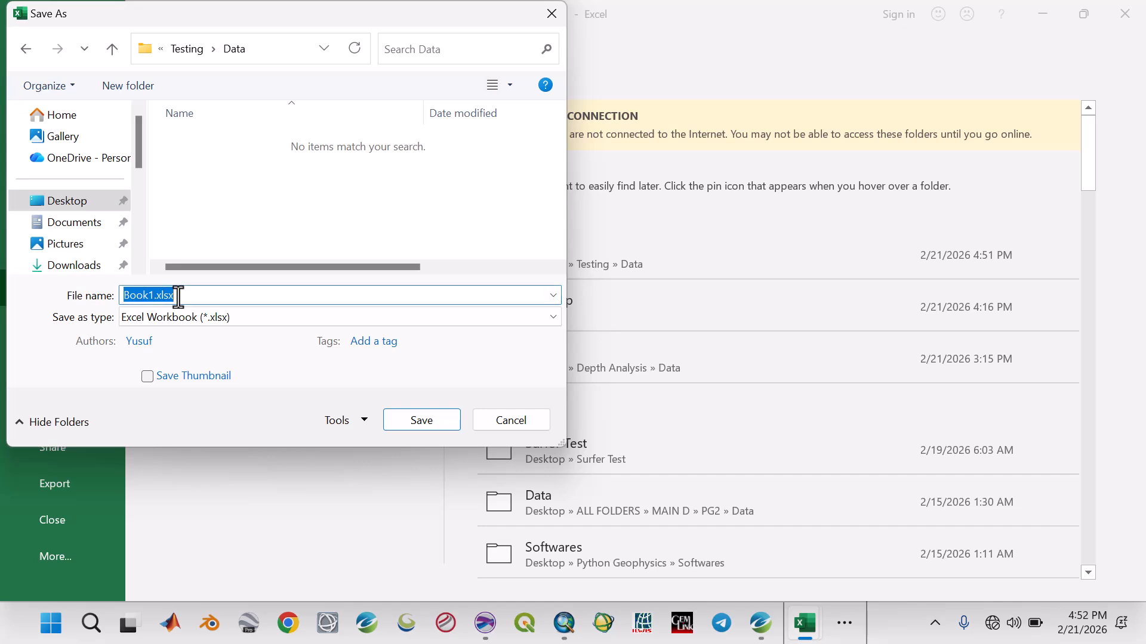
text(Deeper_Sources)
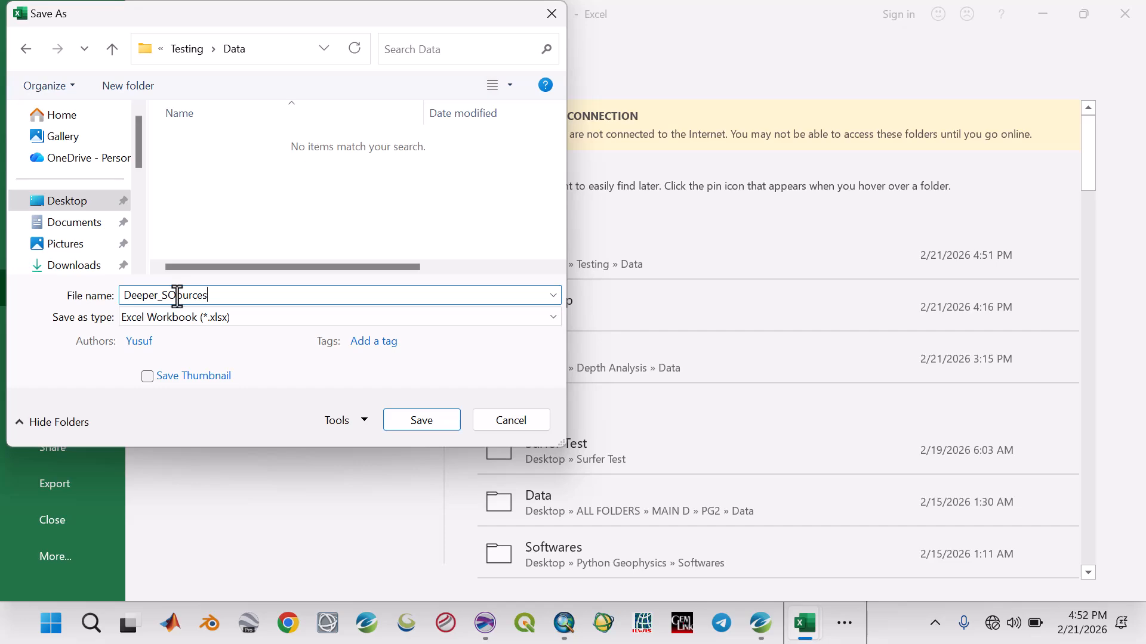
click(198, 318)
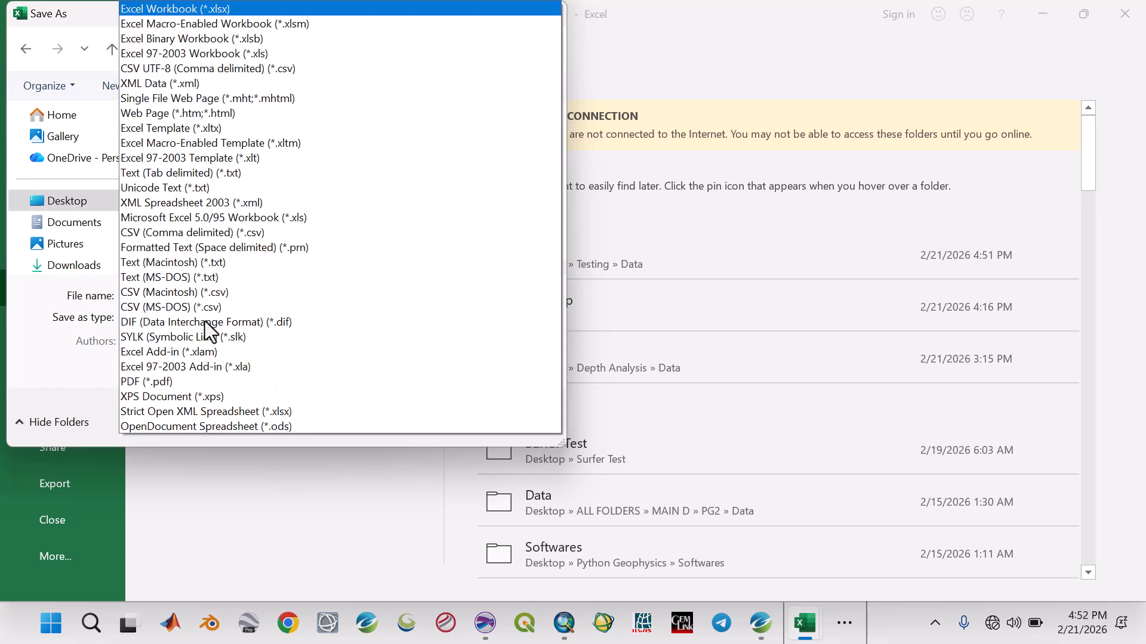
click(204, 233)
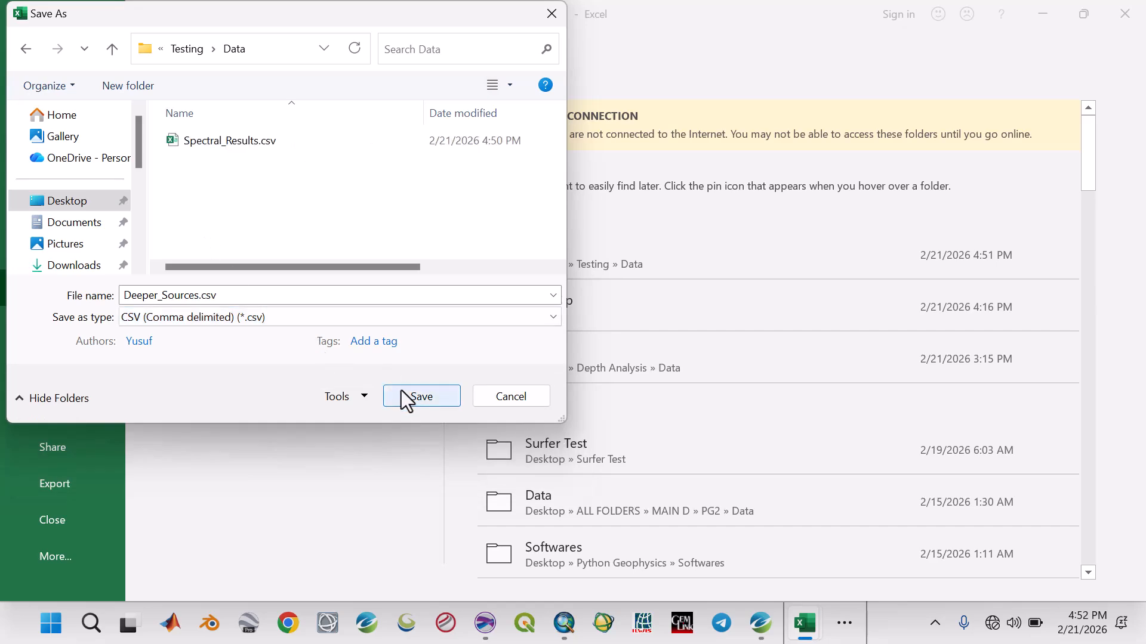
click(418, 396)
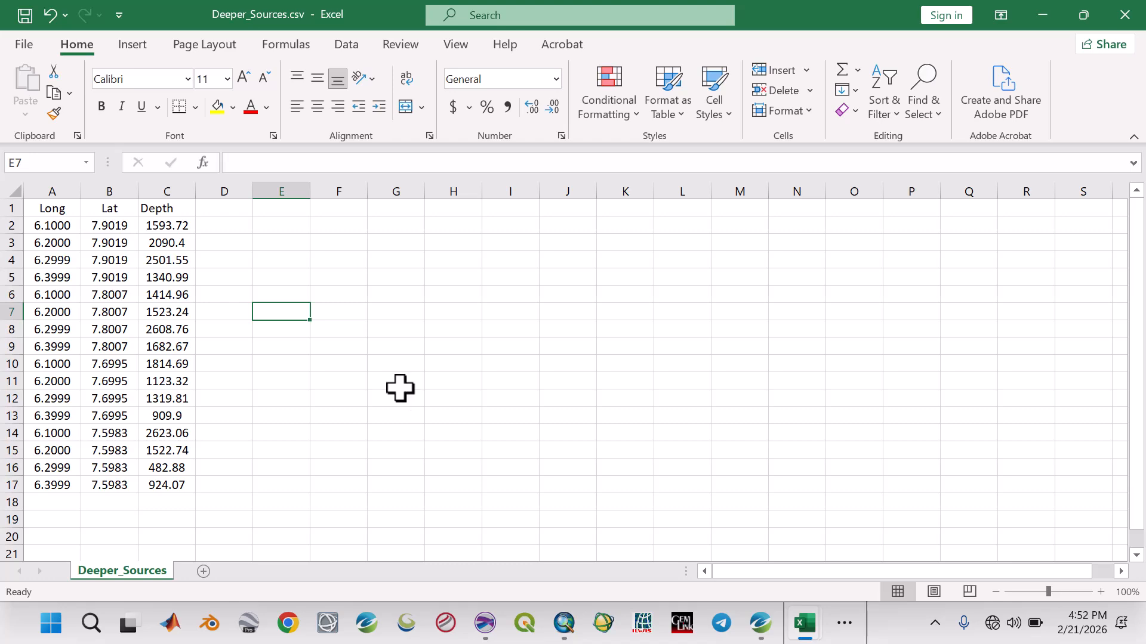
Step: Close the Deeper_Sources.csv workbook and the Data folder window, and switch to Surfer with its empty Plot1
click(1128, 15)
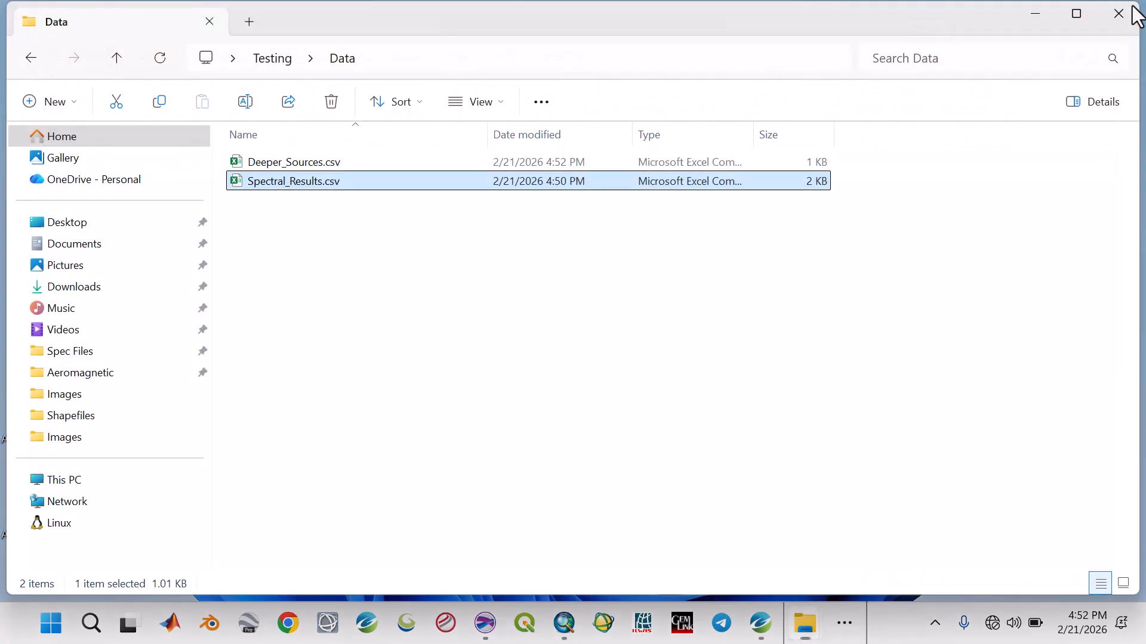
click(1132, 9)
click(841, 622)
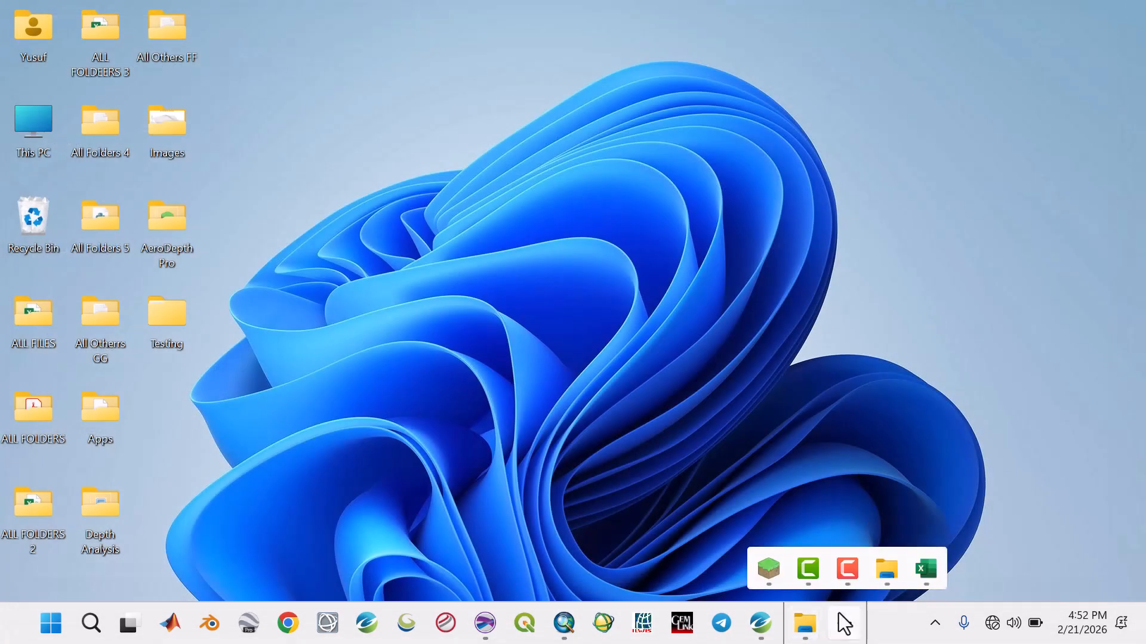
click(770, 570)
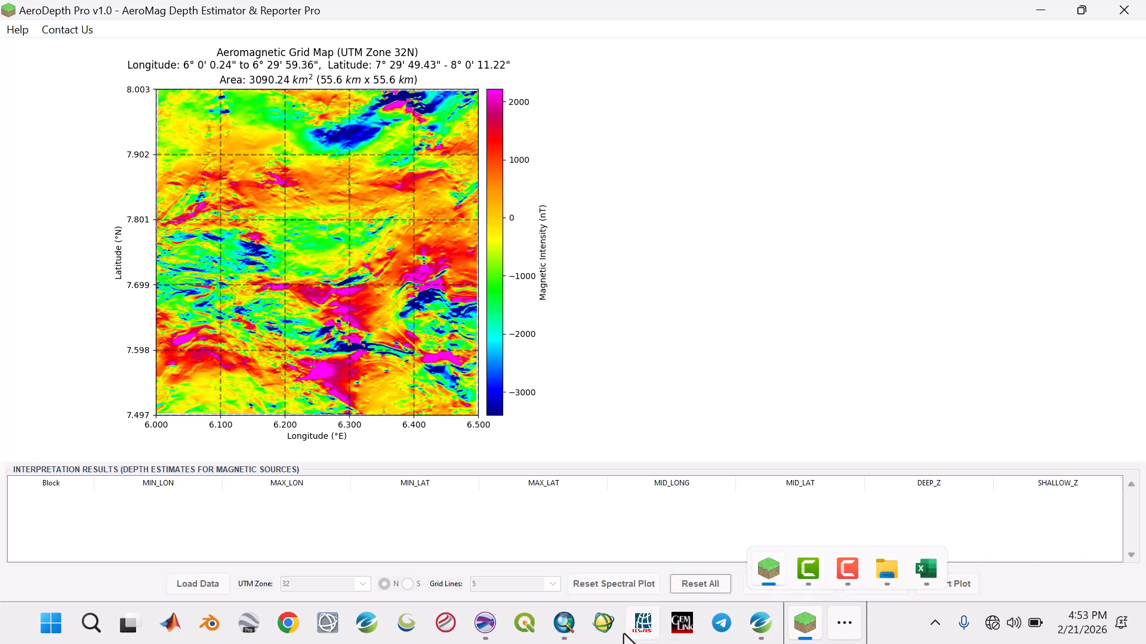
mouse_move(490, 631)
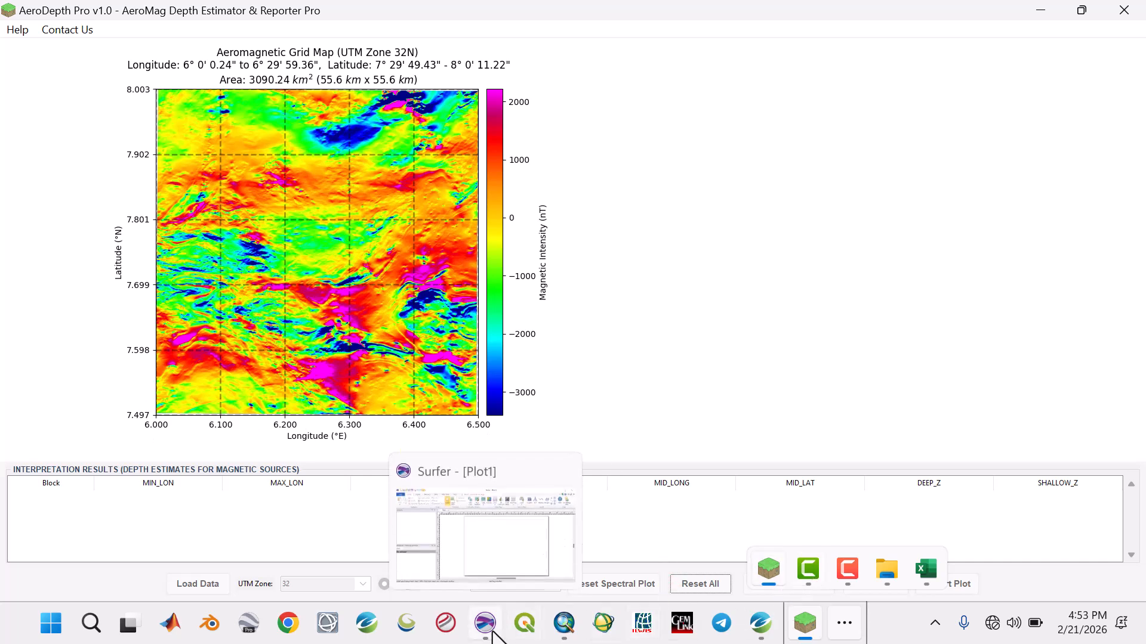
click(478, 537)
Step: Start gridding data and load Deeper_Sources.csv from Desktop > Testing > Data as the dataset
click(265, 42)
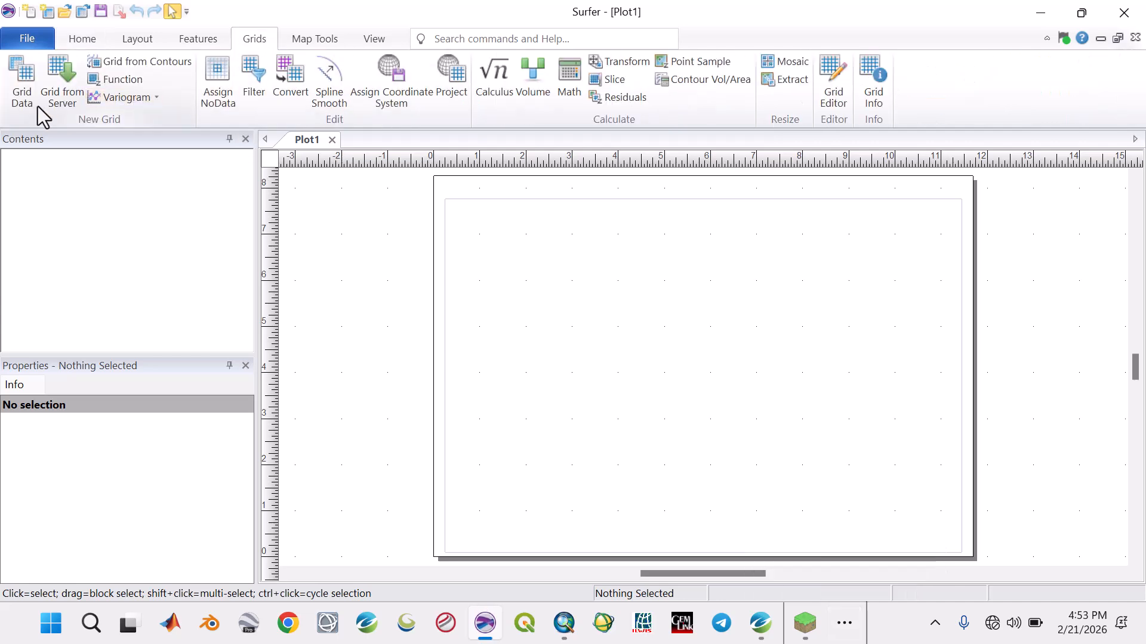
click(18, 97)
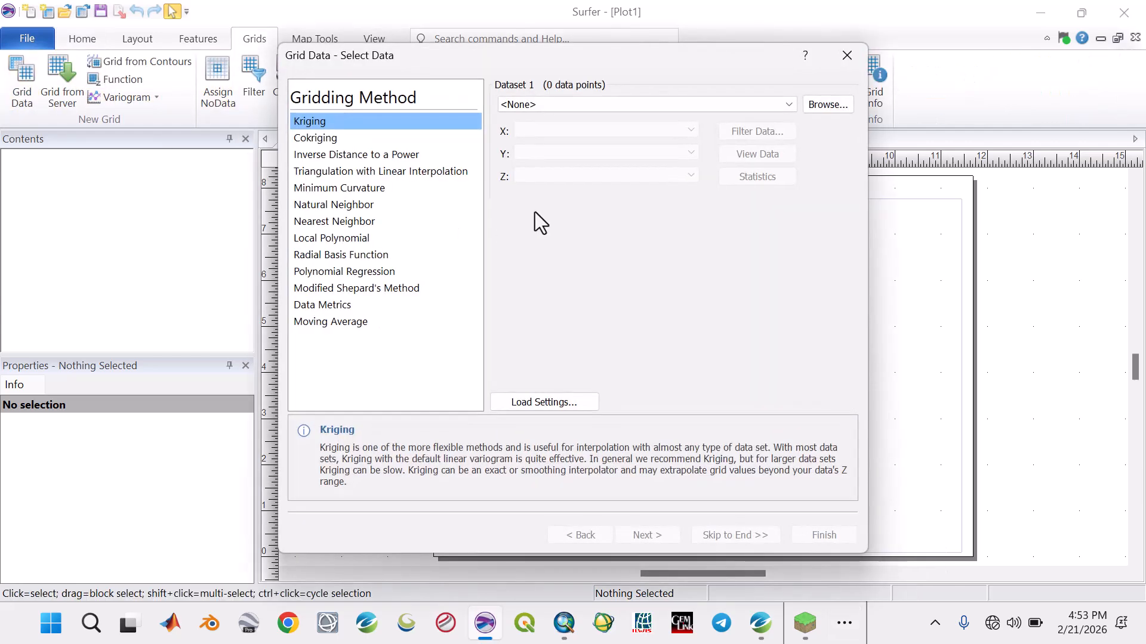
click(821, 107)
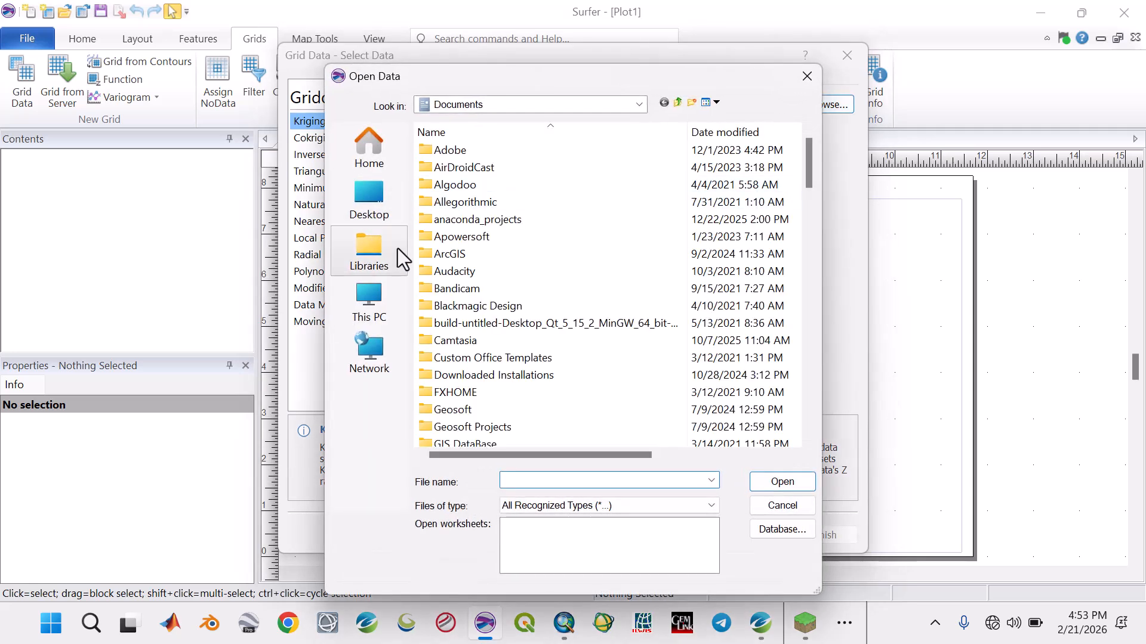
click(385, 212)
scroll(508, 277, down, 5)
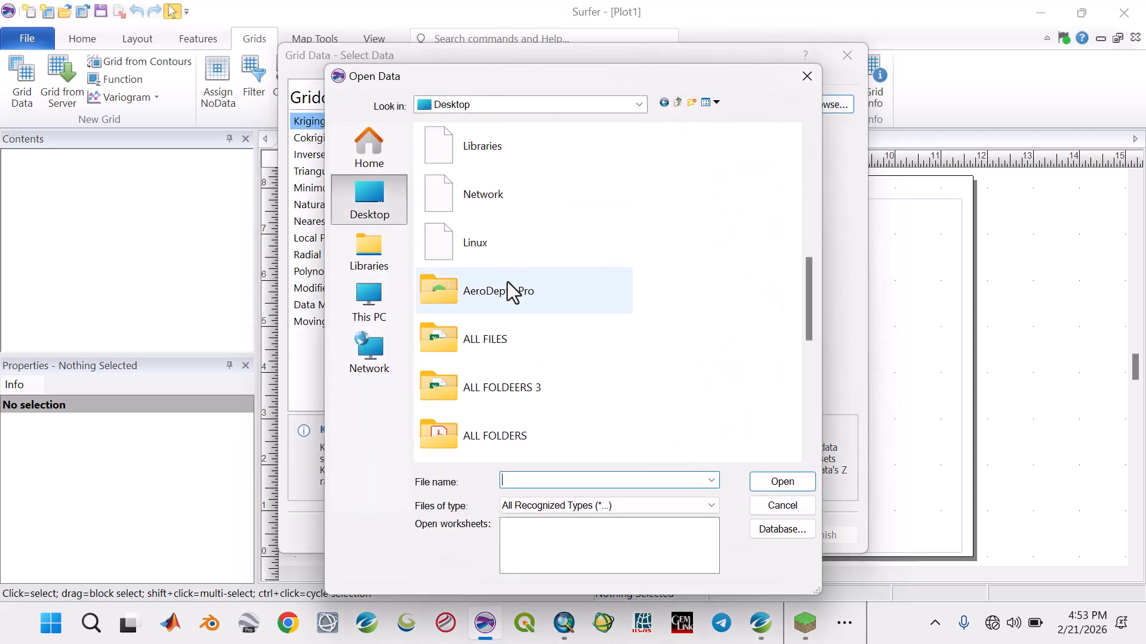
scroll(507, 358, down, 5)
double_click(490, 428)
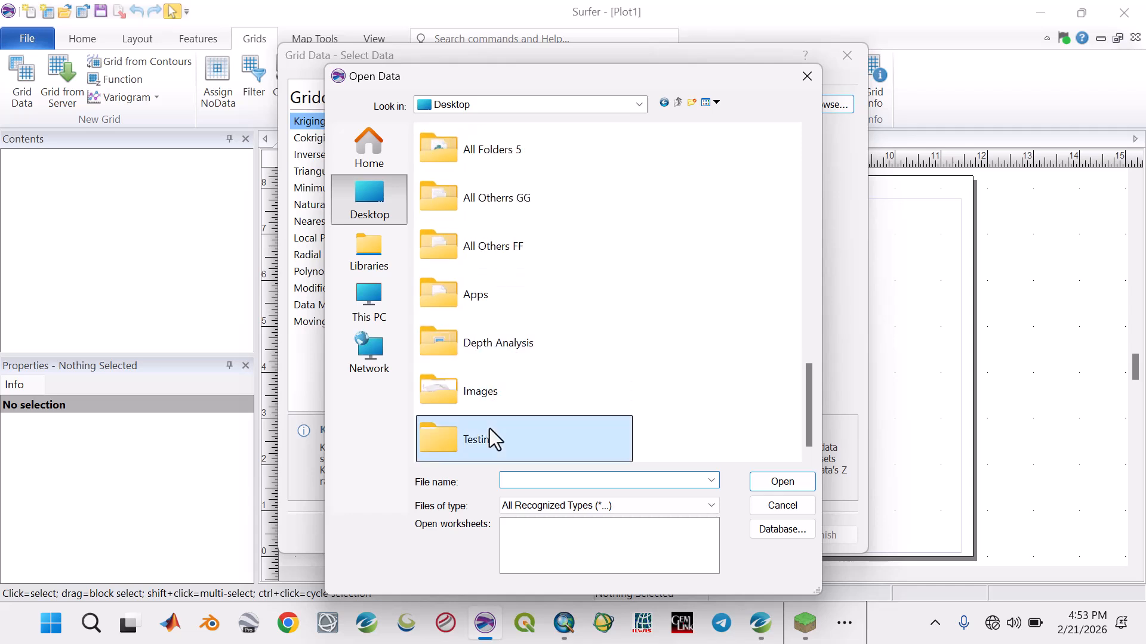
double_click(440, 148)
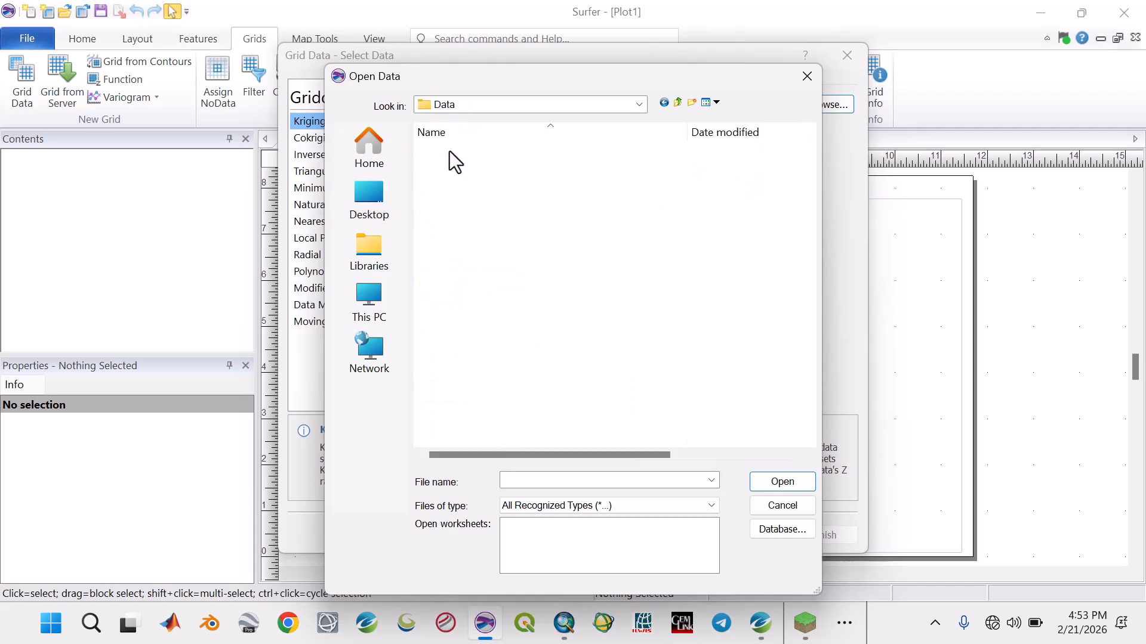
click(460, 152)
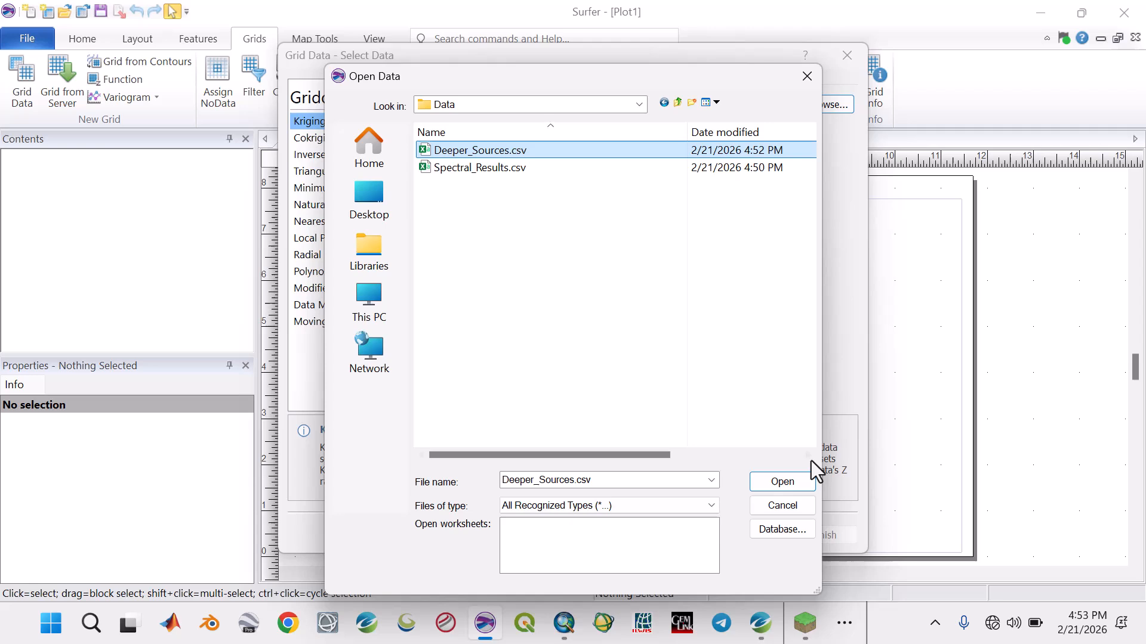
click(785, 483)
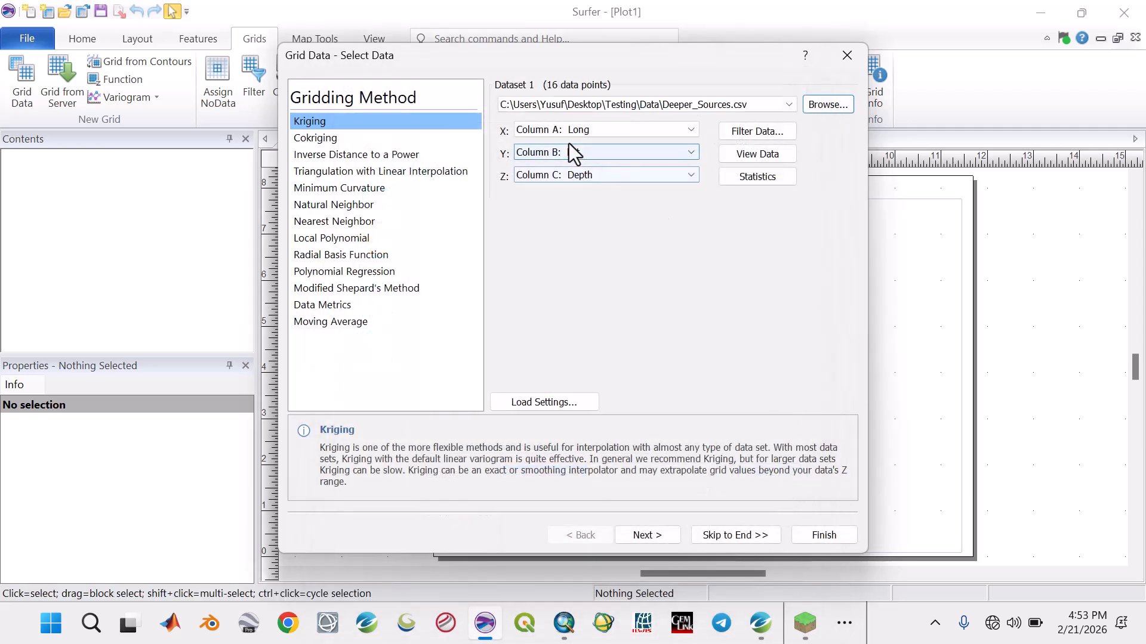
Step: Accept Kriging with Long, Lat and Depth as X, Y and Z, and advance through the variogram settings to cross validation
click(663, 548)
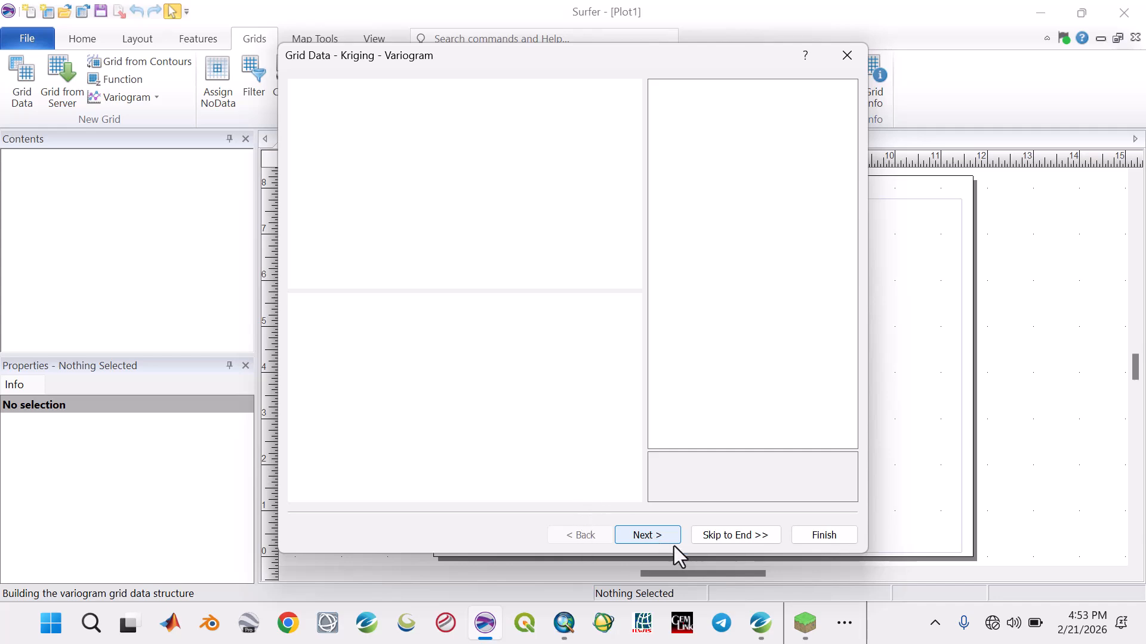
click(661, 536)
click(663, 537)
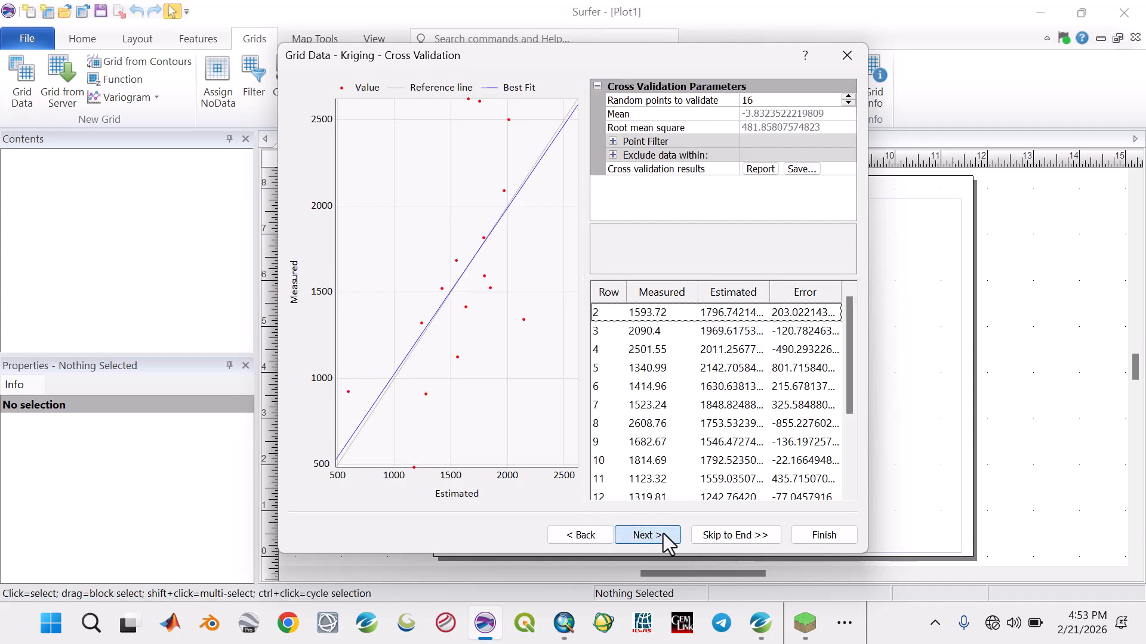
Step: Set the kriging output grid's X direction to a minimum of 6.0 and a maximum of 6.50, checking the longitude range on the AeroDepth Pro map
click(664, 534)
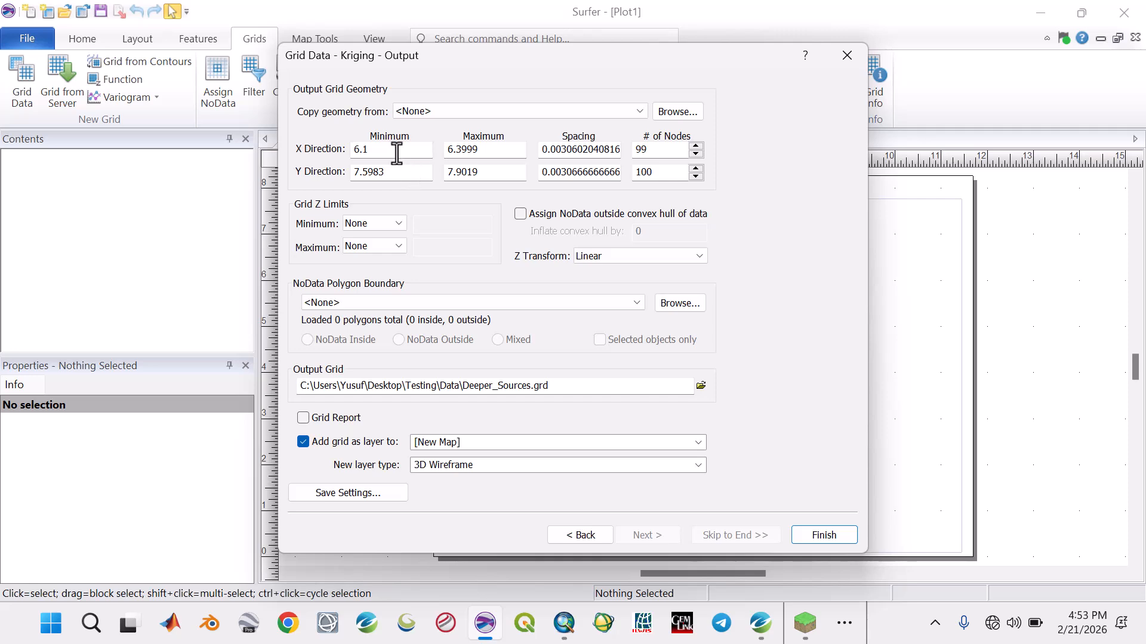
key(BackSpace)
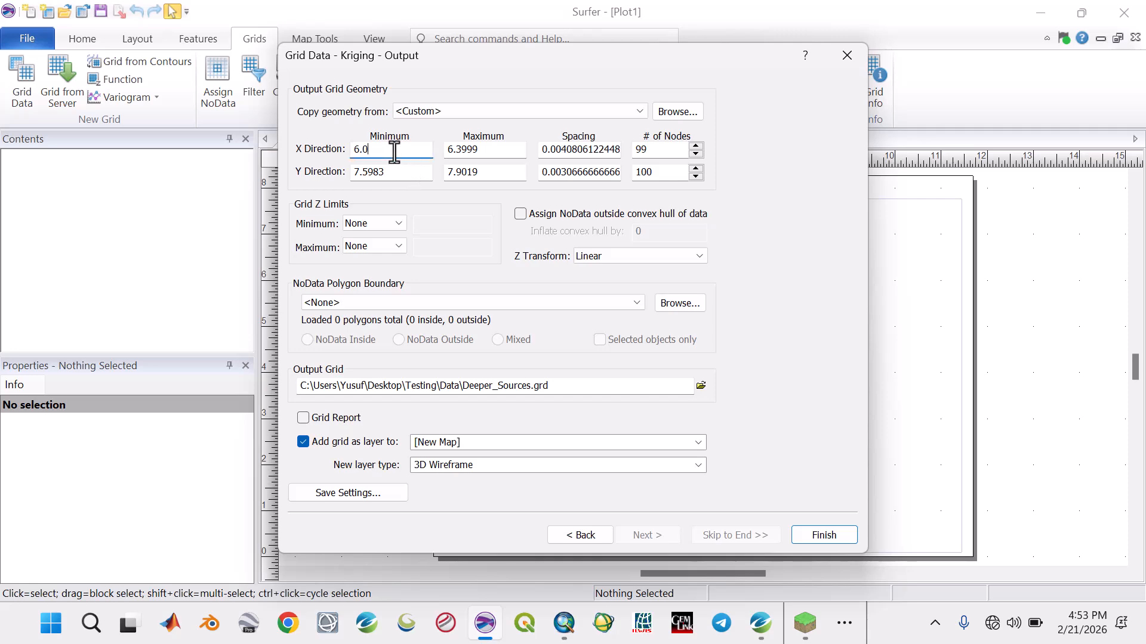
click(805, 623)
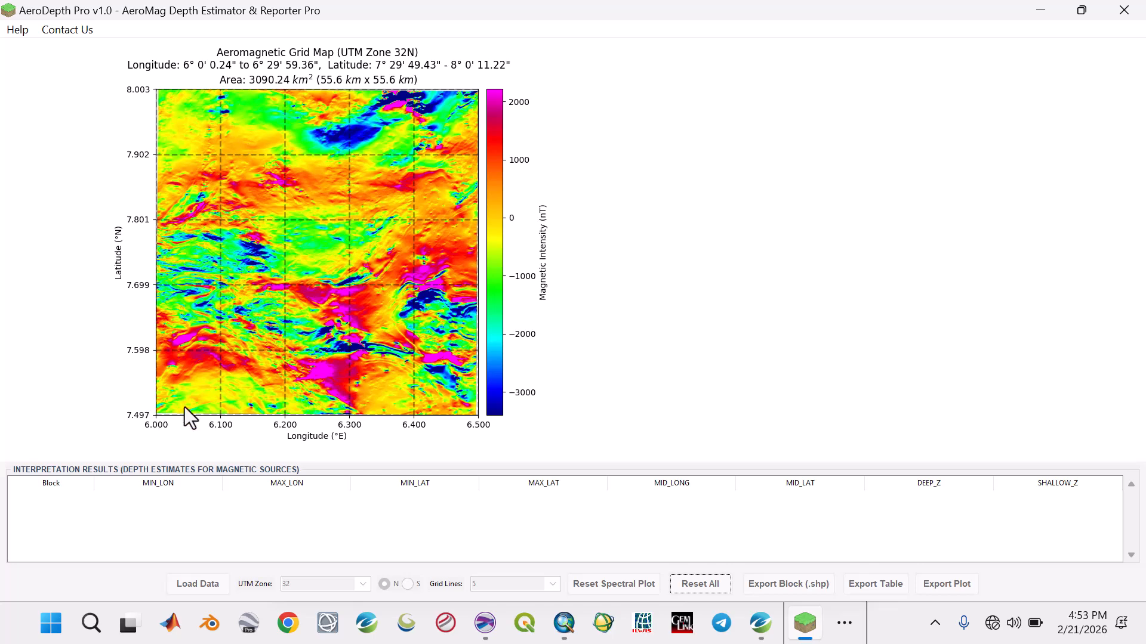
click(486, 623)
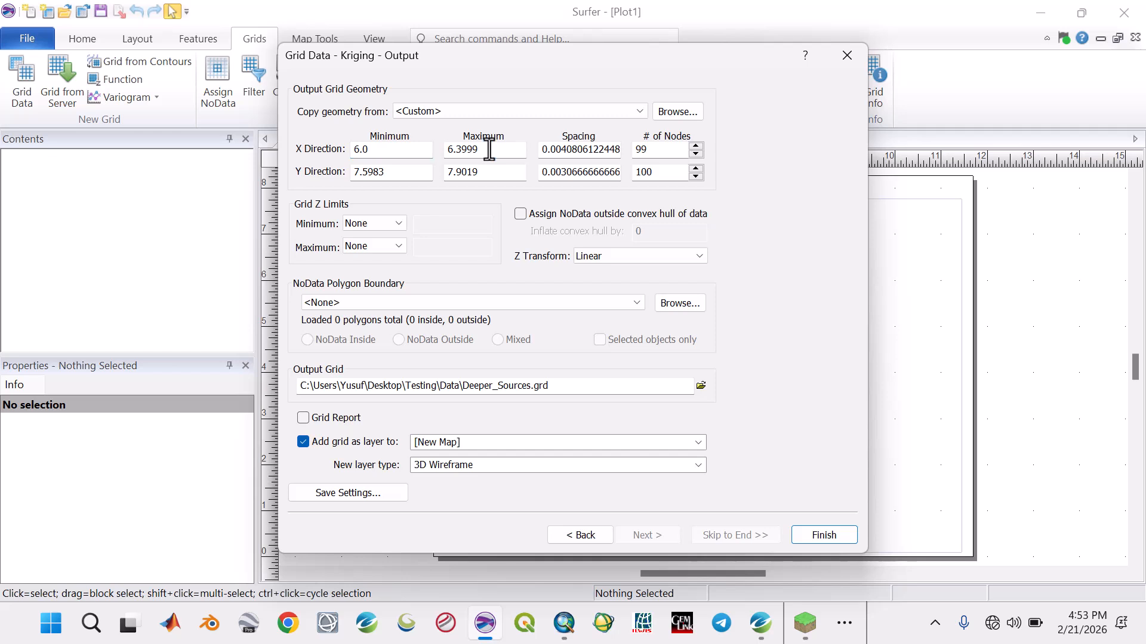
text(50)
Step: Check the latitude range on the AeroDepth Pro map and set the output grid's Y direction to minimum 7.5 and maximum 8.0
click(807, 623)
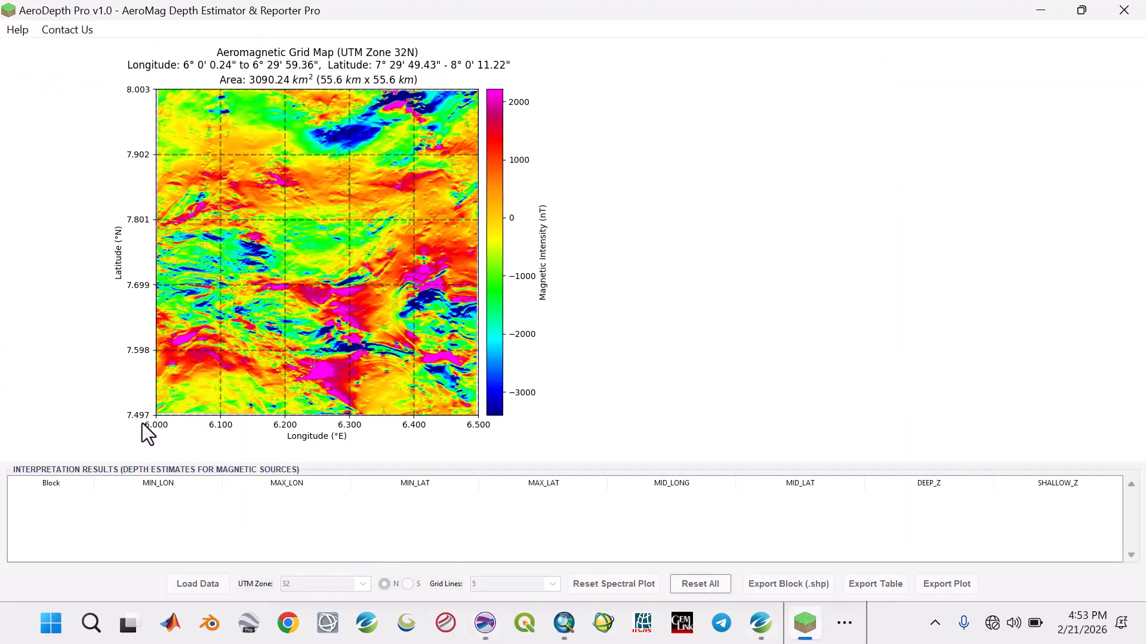
click(1040, 10)
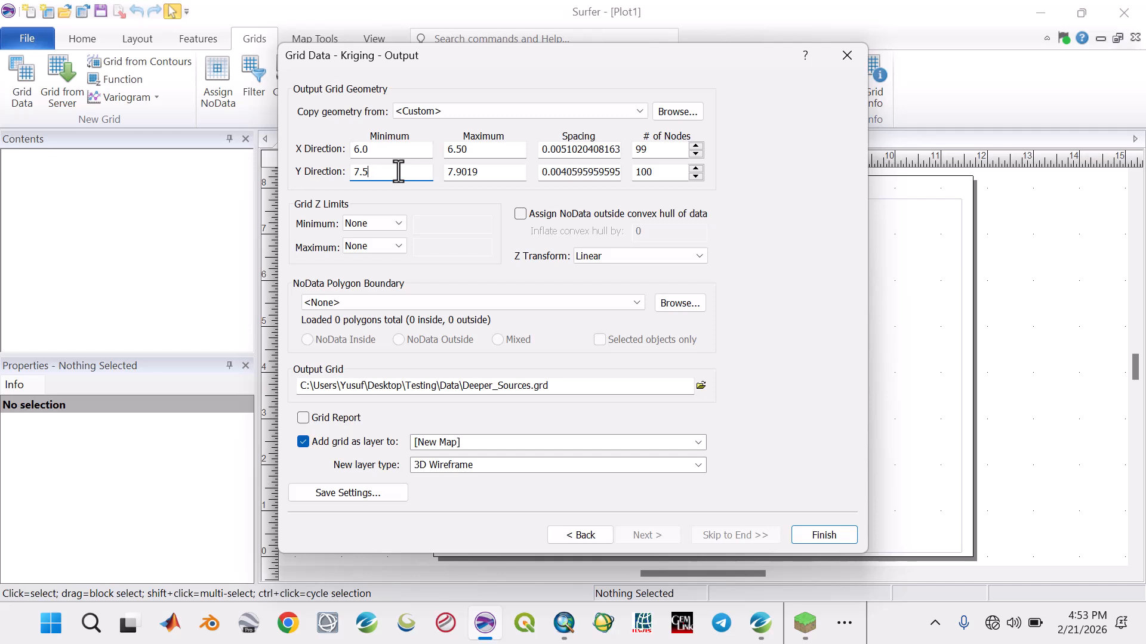
click(454, 174)
key(BackSpace)
text(8)
Step: Keep 3D Wireframe as the new layer type and create the Deeper_Sources.grd grid as a new map
click(512, 467)
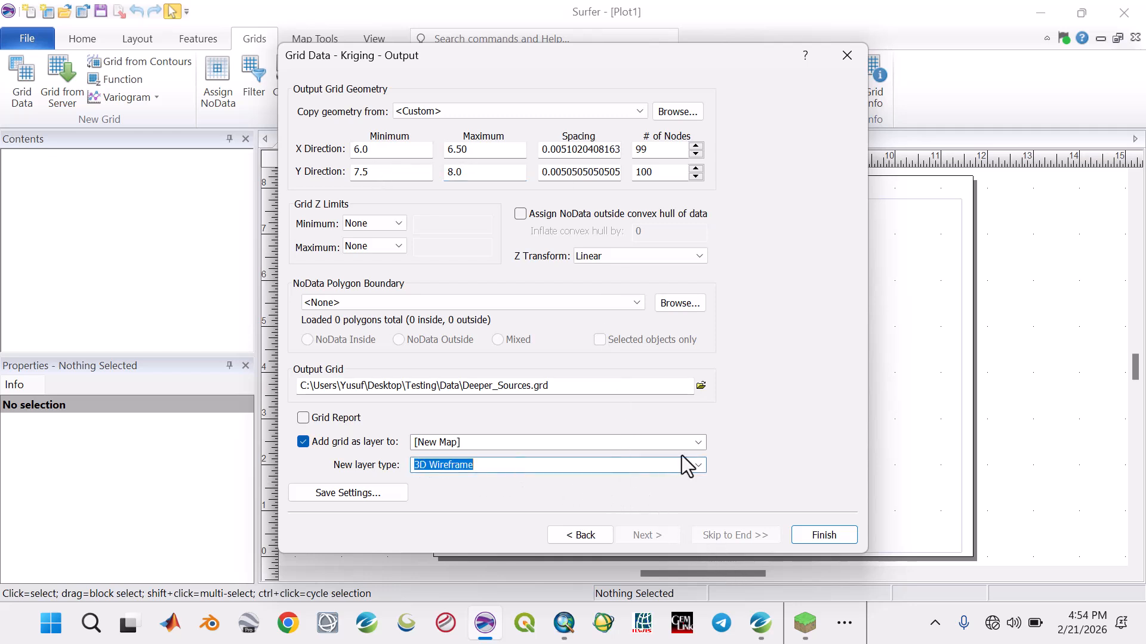
click(701, 467)
click(785, 422)
click(812, 535)
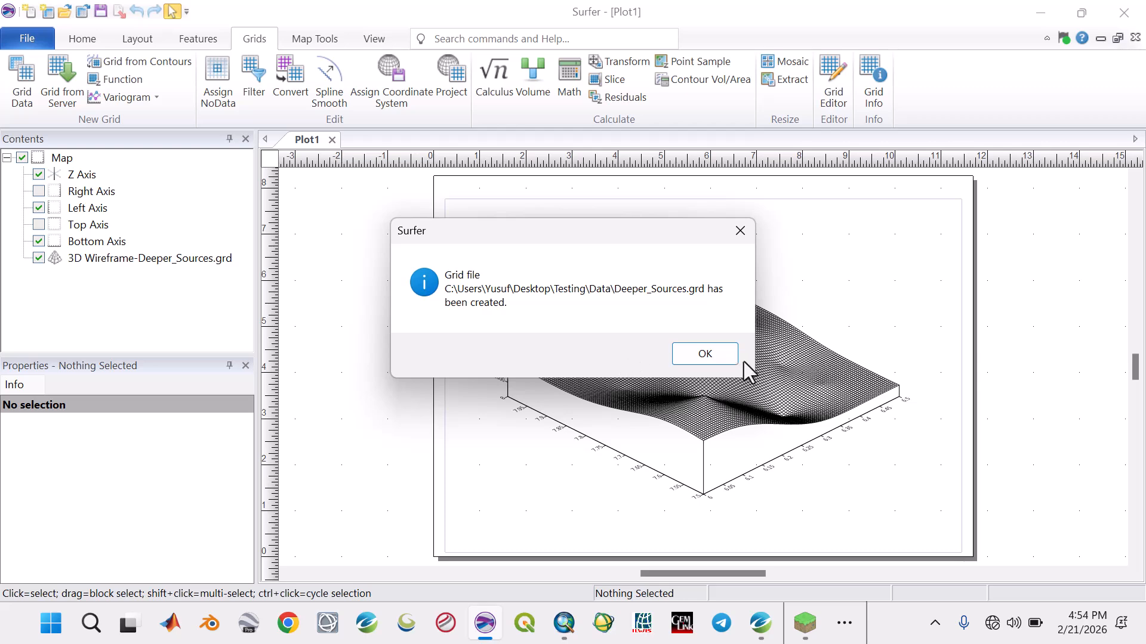
click(725, 360)
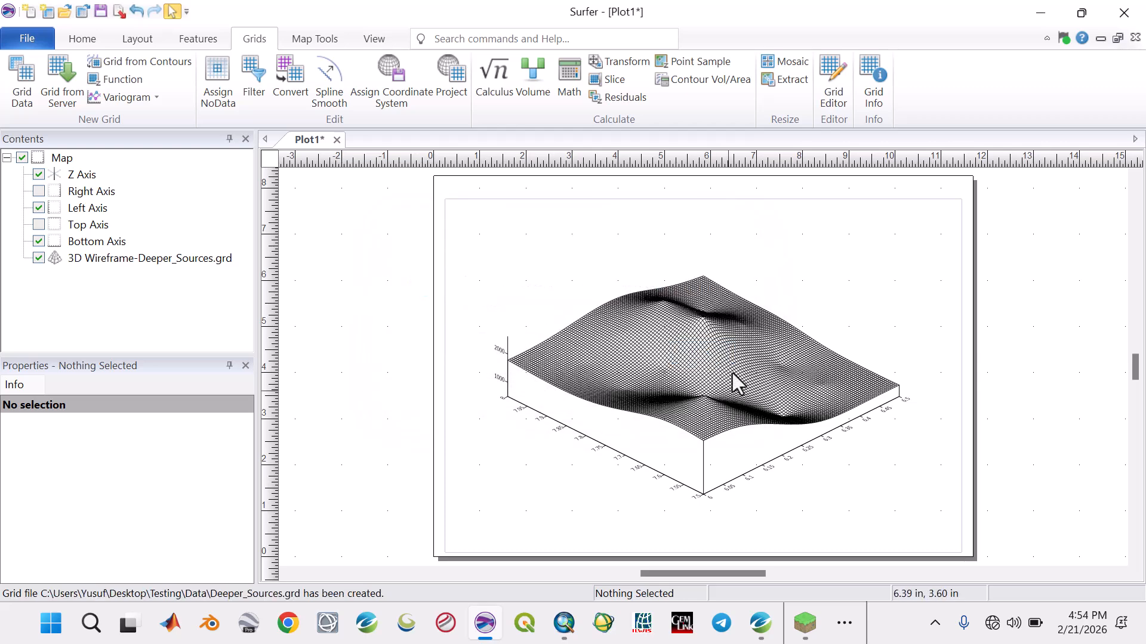
Step: Change the 3D wireframe map's view to a tilt of 27.692 degrees and a rotation of 23.077 degrees
click(62, 158)
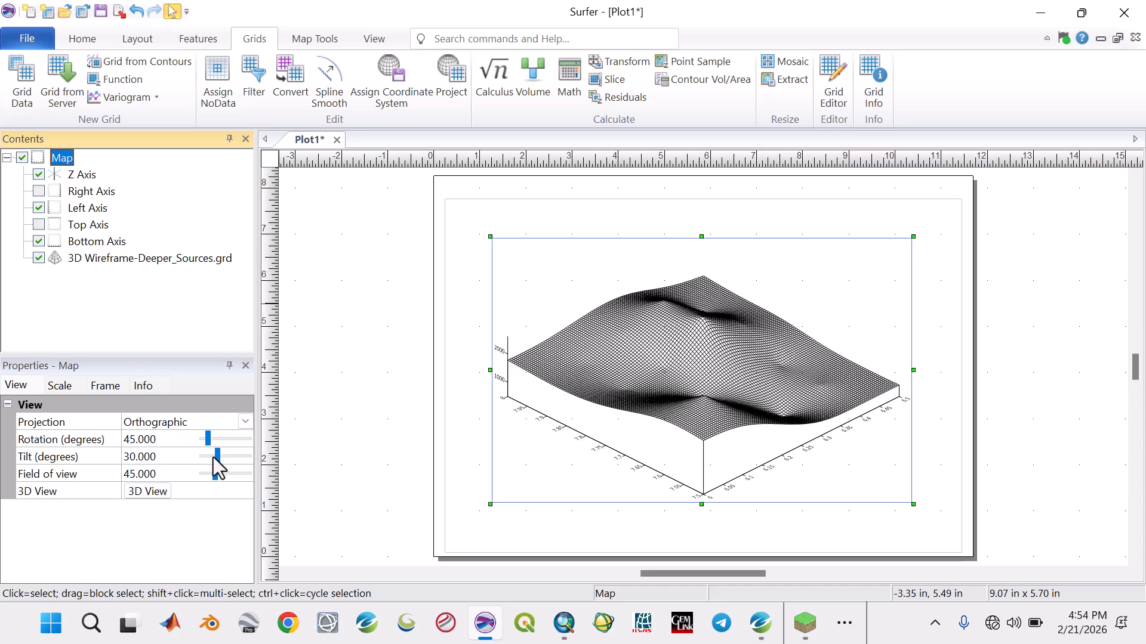
drag(218, 454, 204, 435)
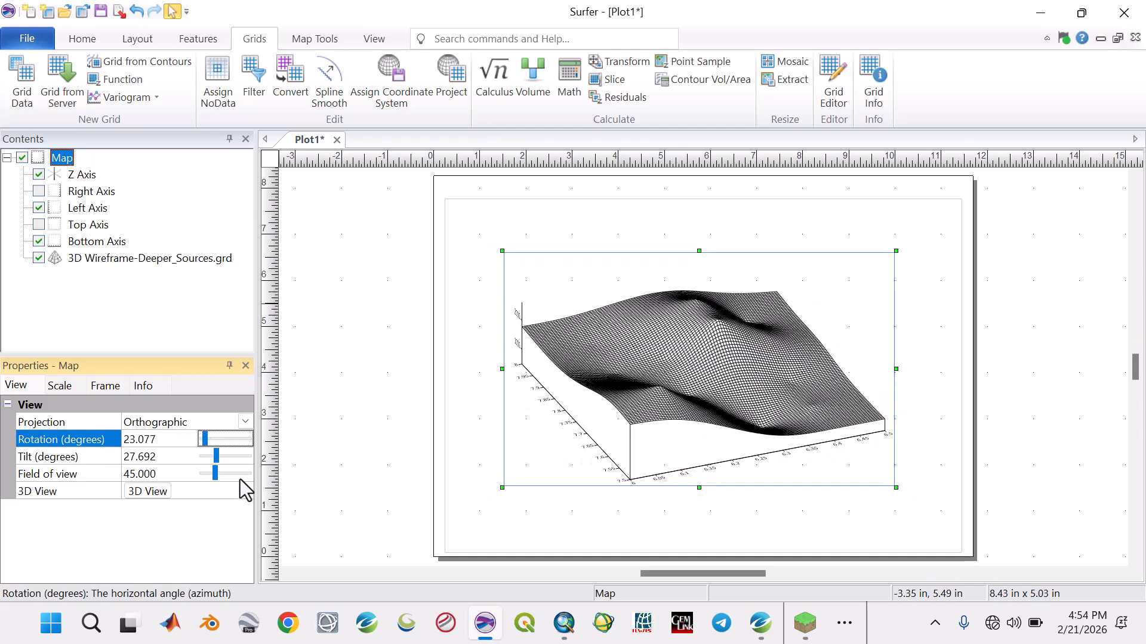
click(121, 258)
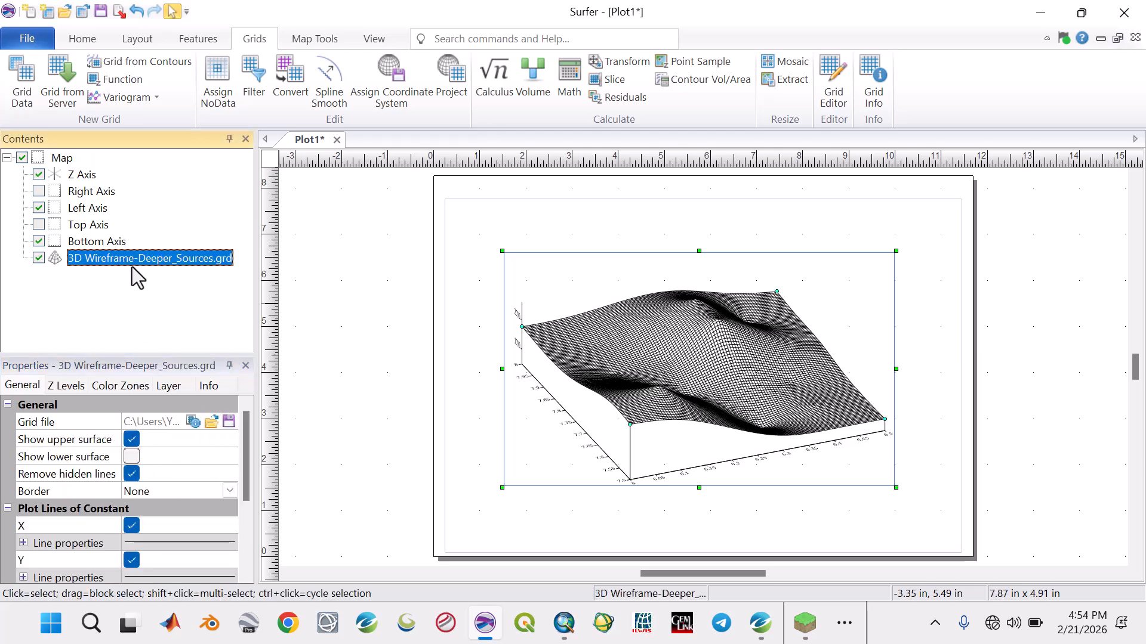
Step: Set the bottom axis label format to DMS (Lat/long)
click(86, 240)
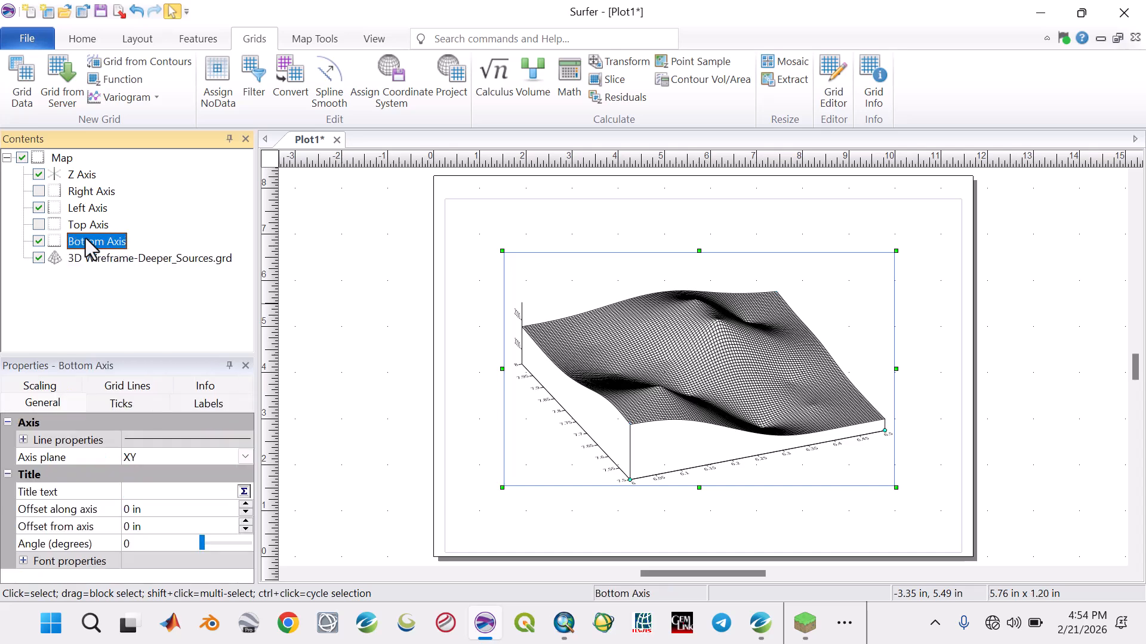
click(212, 403)
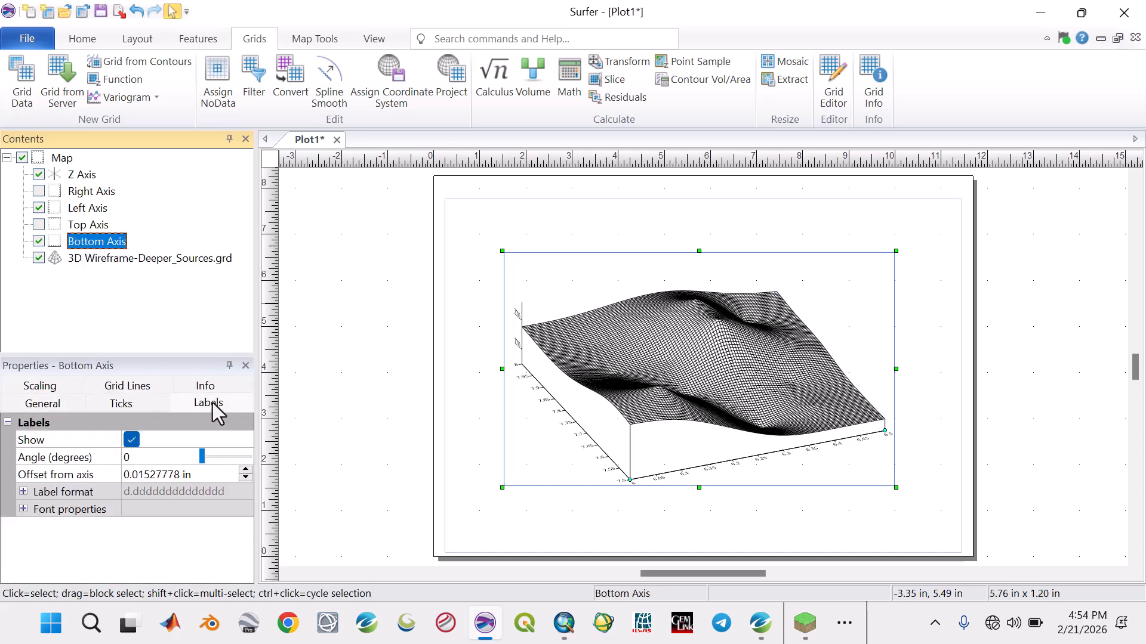
click(24, 491)
click(230, 509)
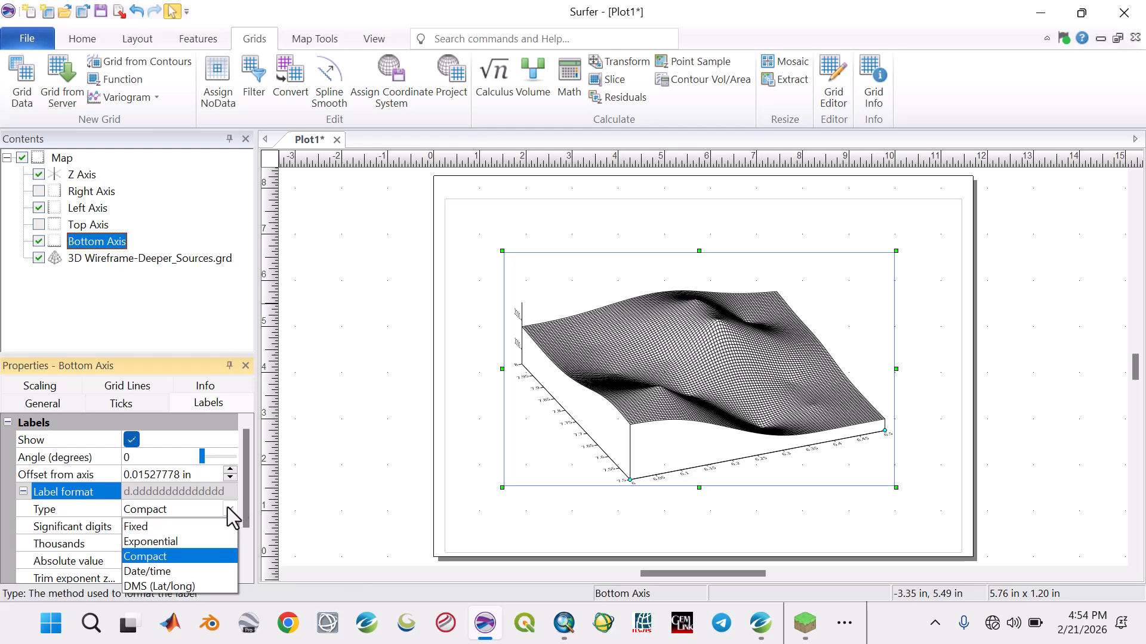
click(183, 586)
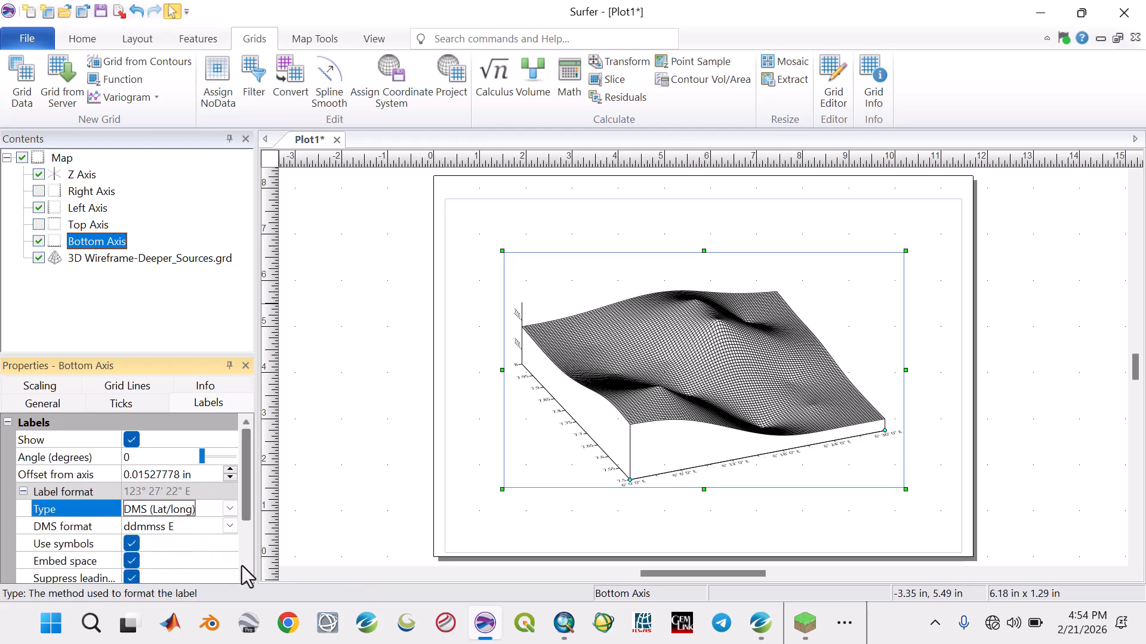
Step: Set the font size of the bottom axis labels to 12 points
scroll(245, 572, down, 3)
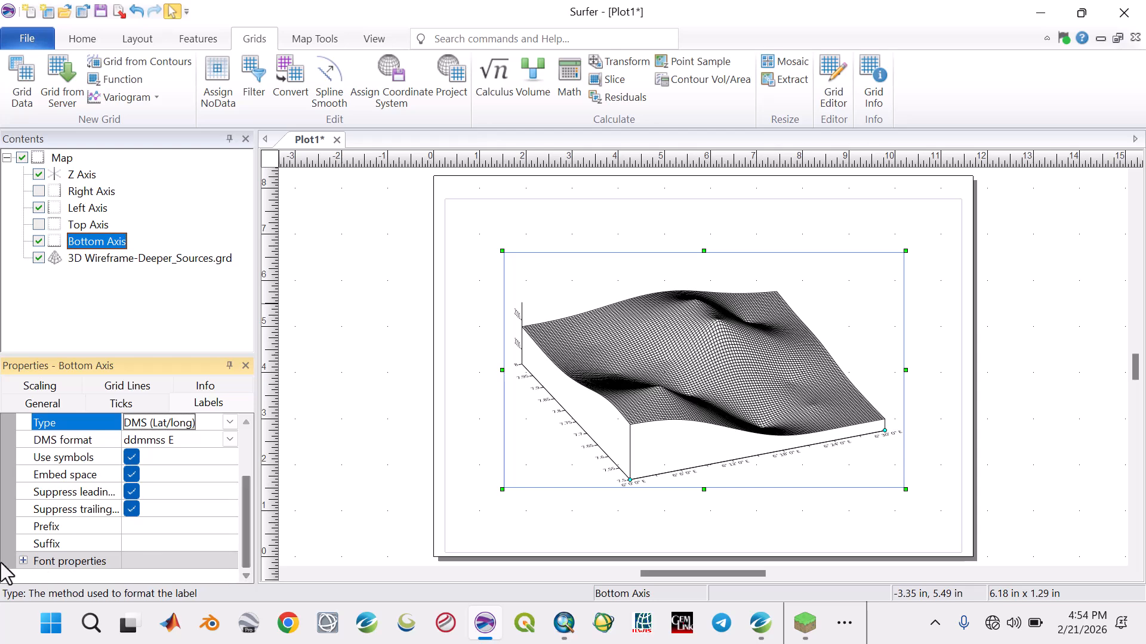
click(24, 560)
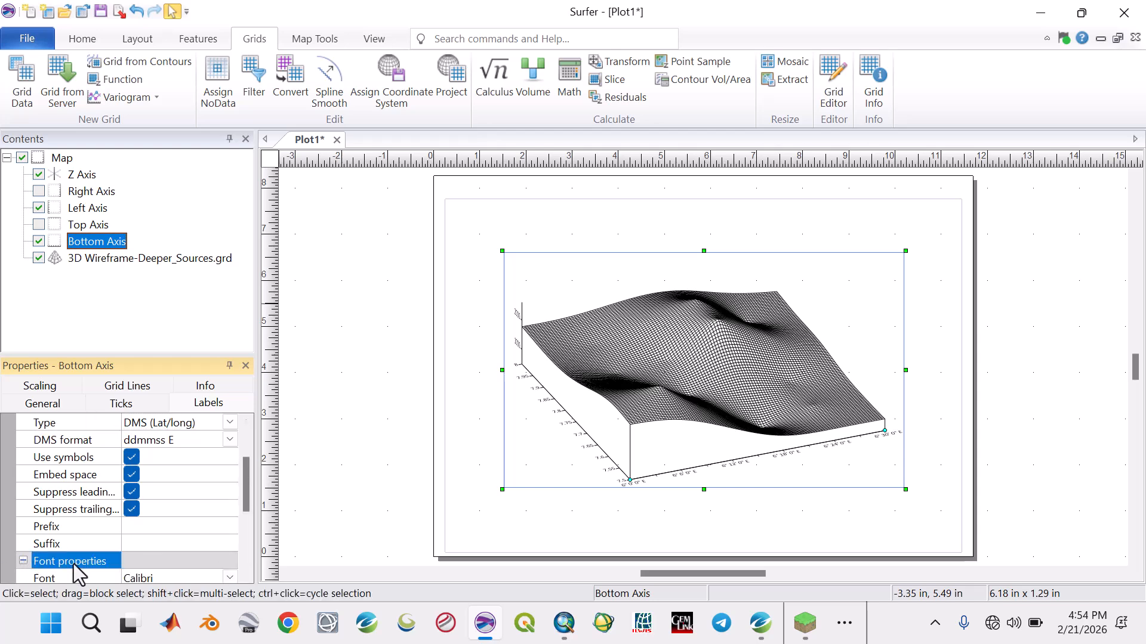
click(247, 578)
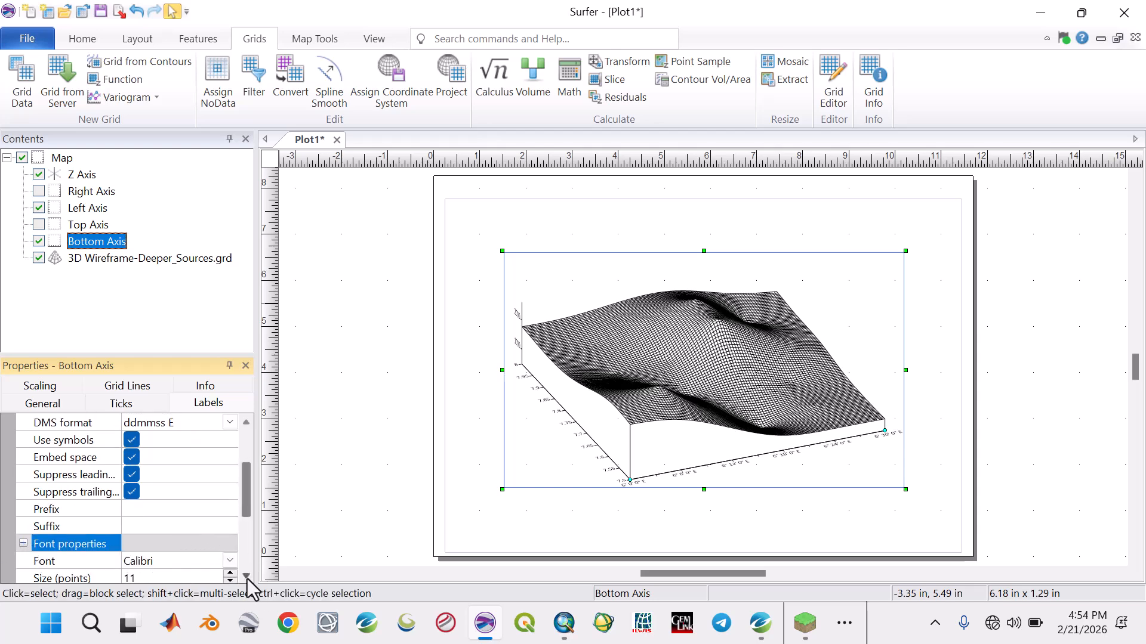
click(247, 578)
click(247, 577)
click(200, 543)
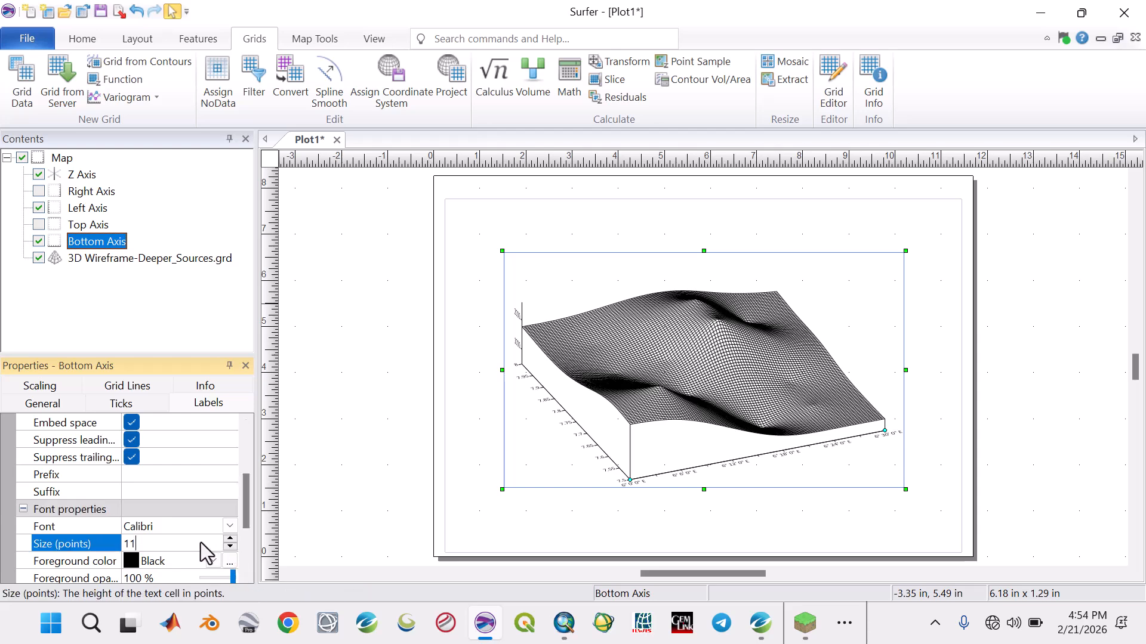
key(BackSpace)
text(2)
click(246, 445)
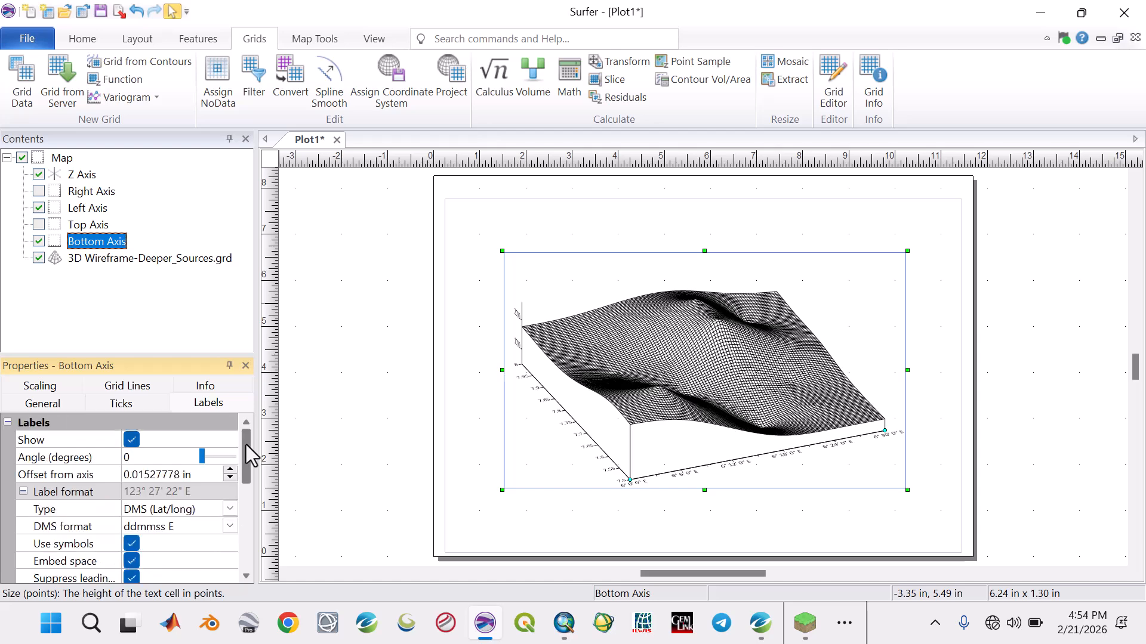
Step: Give the bottom axis the title "Longitude"
click(43, 404)
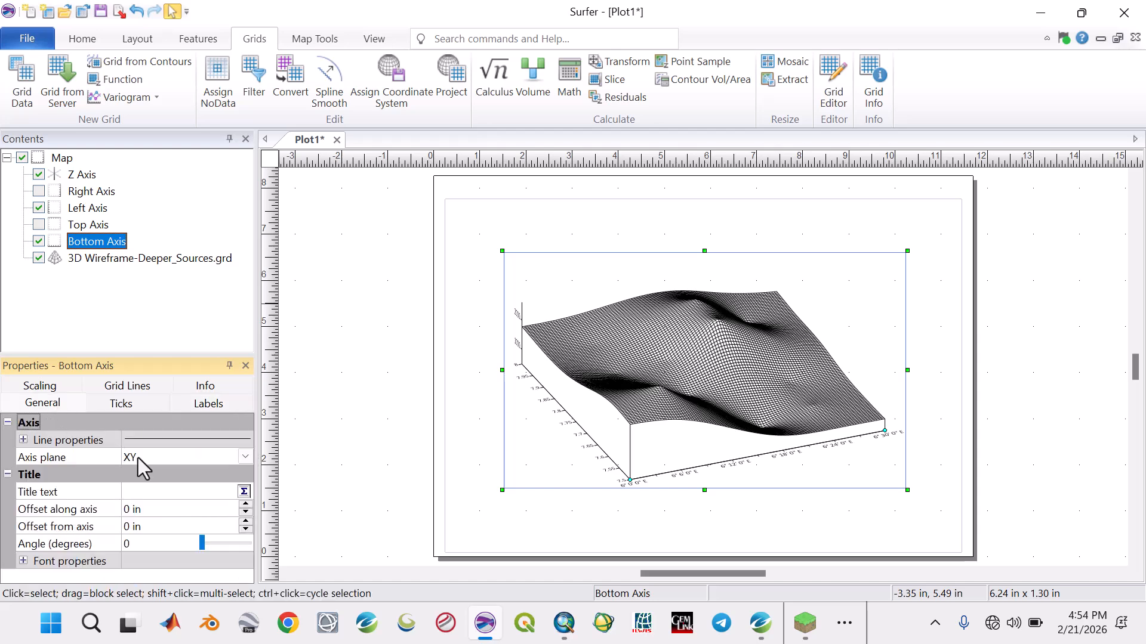
click(143, 493)
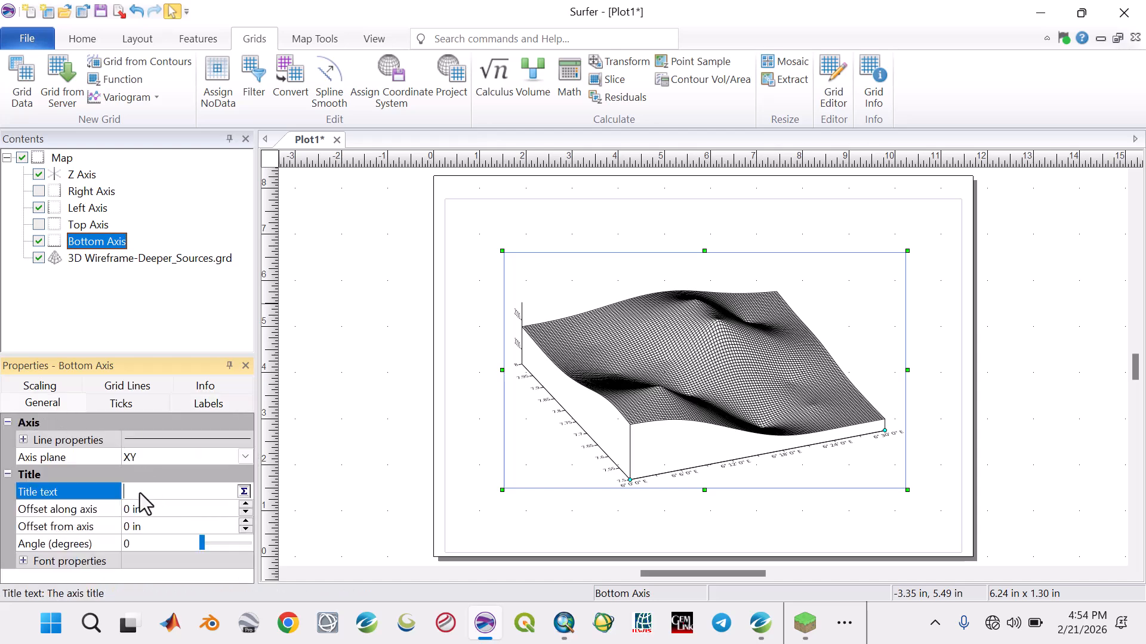
text(Longitude)
Step: Widen the properties area and format the bottom axis title as 14-point bold
drag(255, 298, 321, 296)
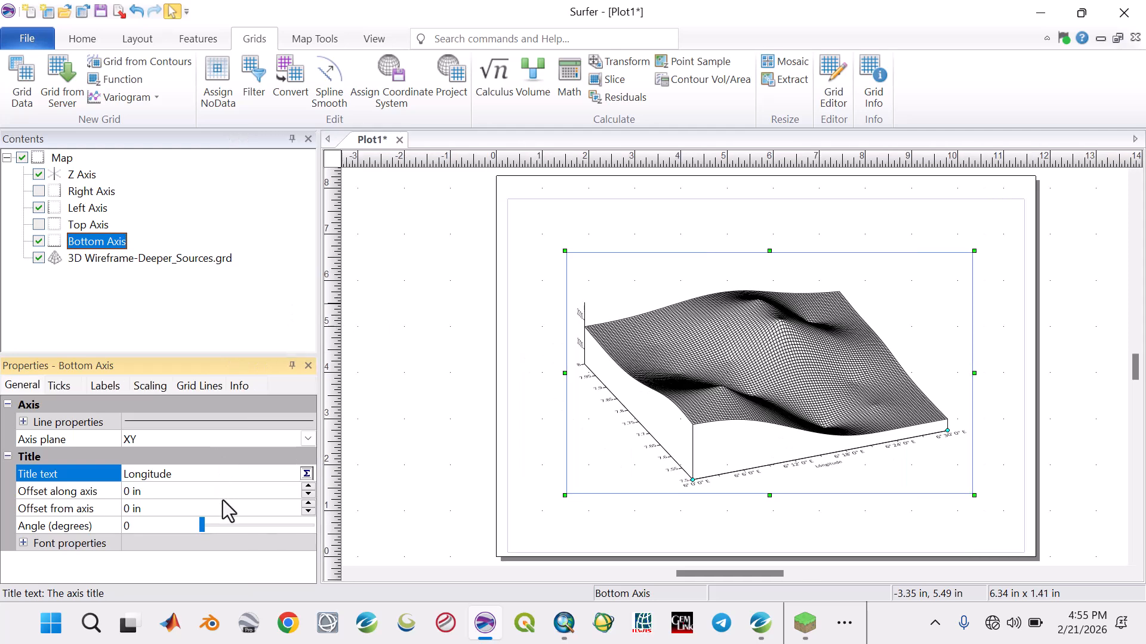
click(24, 543)
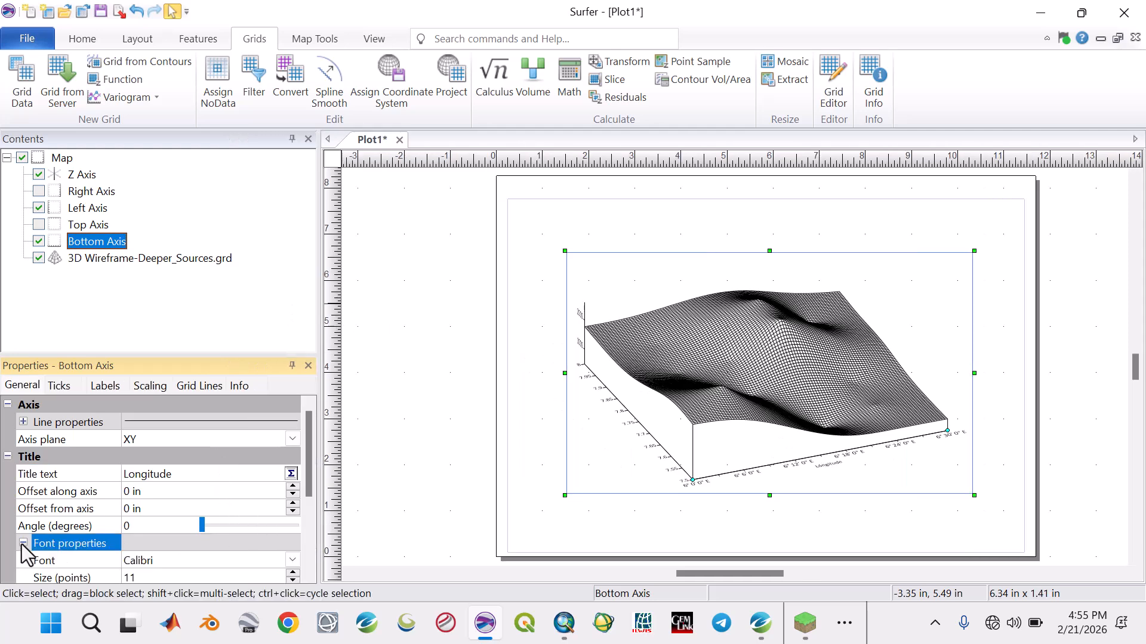
click(290, 576)
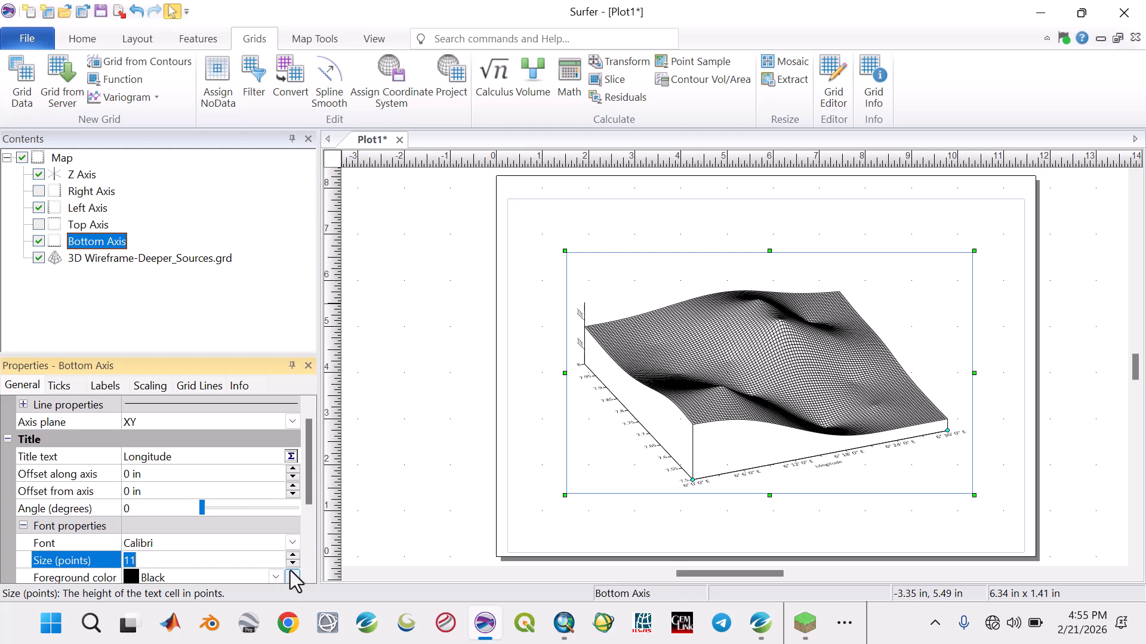
click(290, 557)
scroll(309, 575, down, 4)
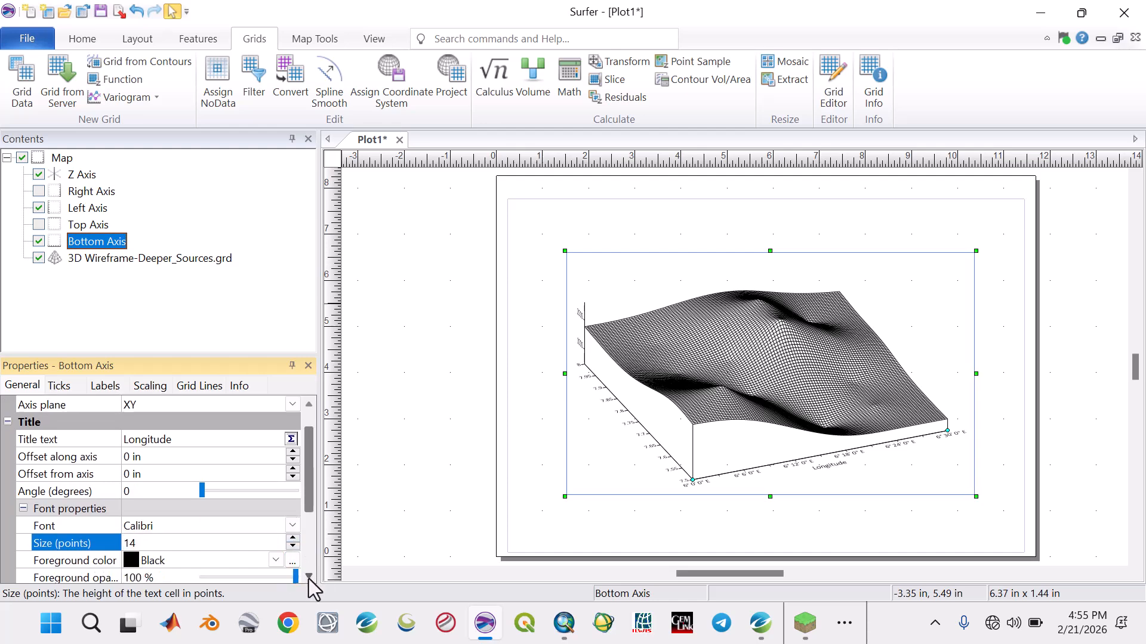
click(131, 576)
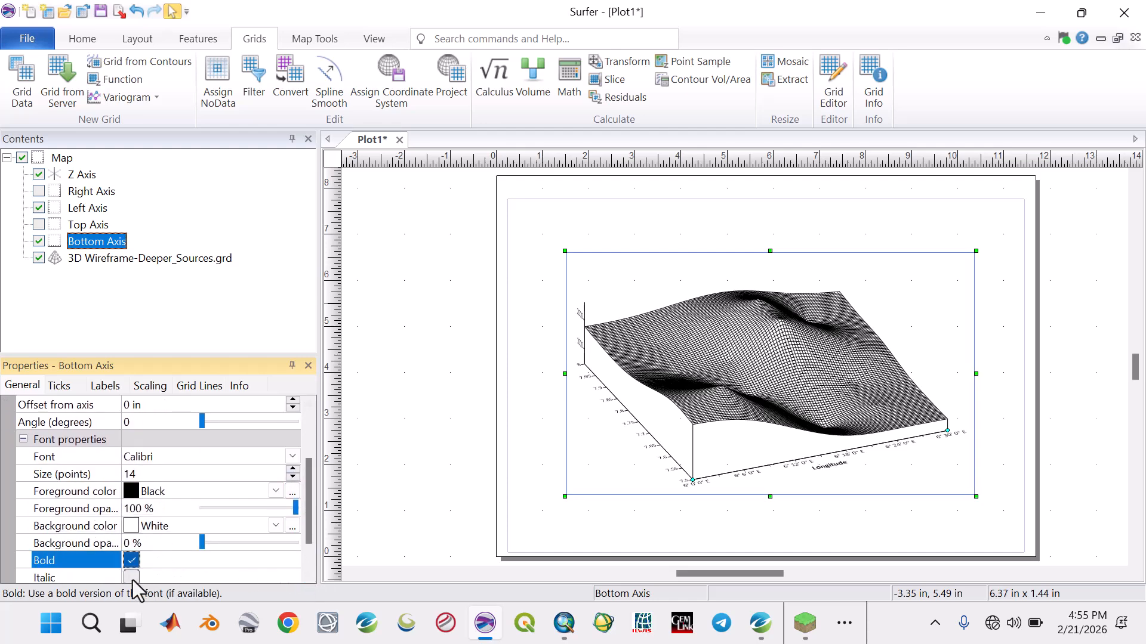
Step: Give the left axis the title "Latitude"
click(86, 210)
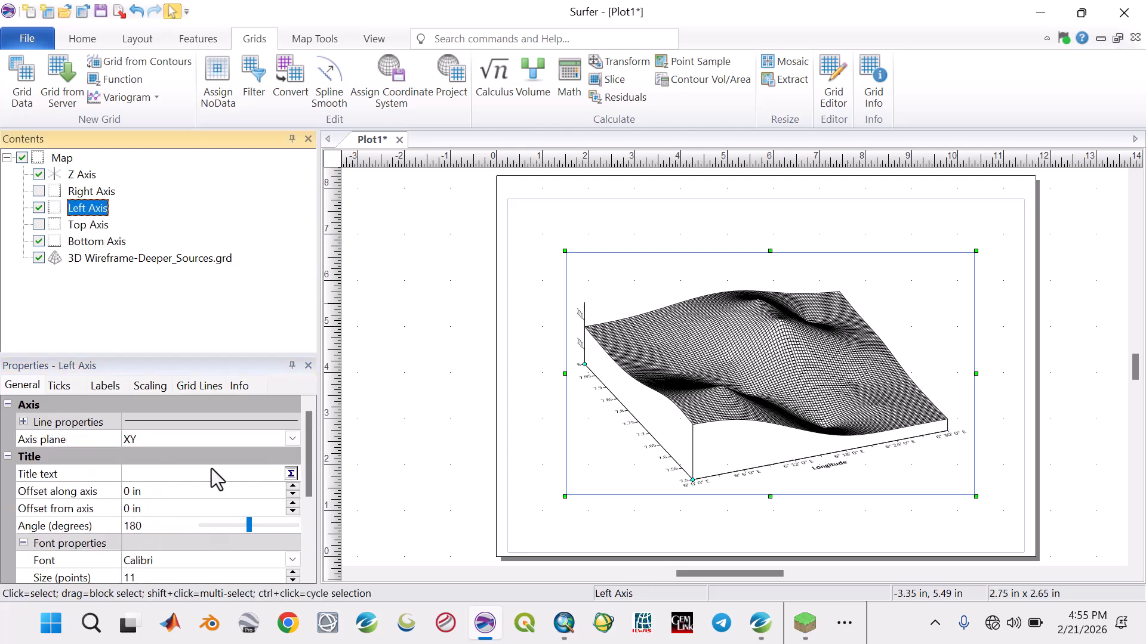
click(210, 475)
text(L)
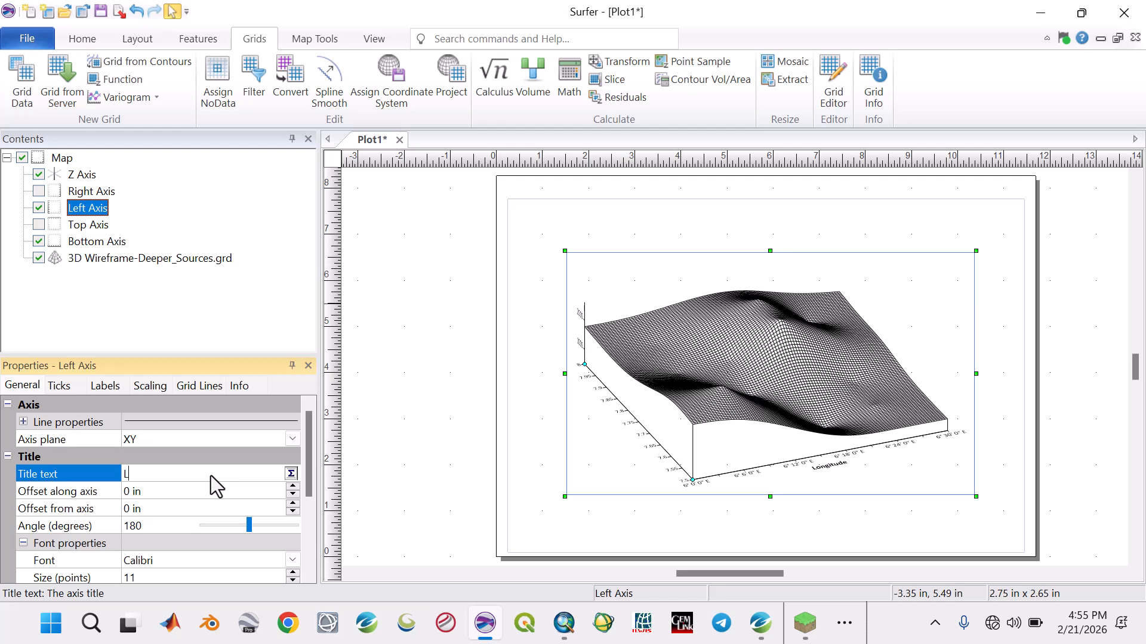
text(aitude)
Step: Format the left axis title as 14-point bold
click(294, 575)
click(291, 540)
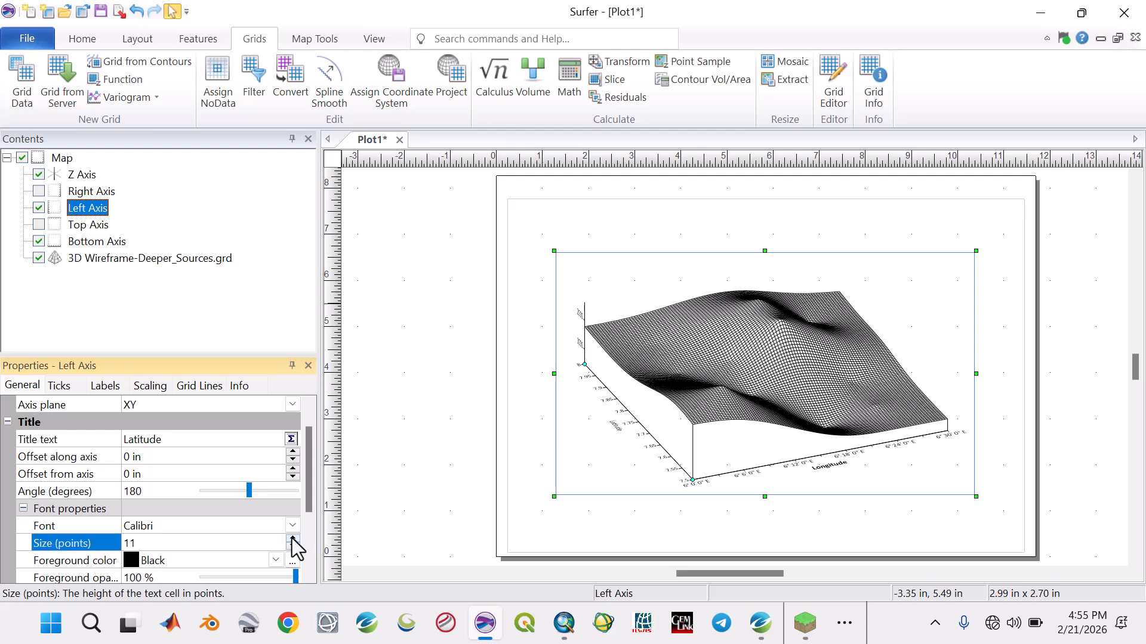
click(292, 538)
click(292, 539)
click(292, 538)
click(306, 575)
click(305, 575)
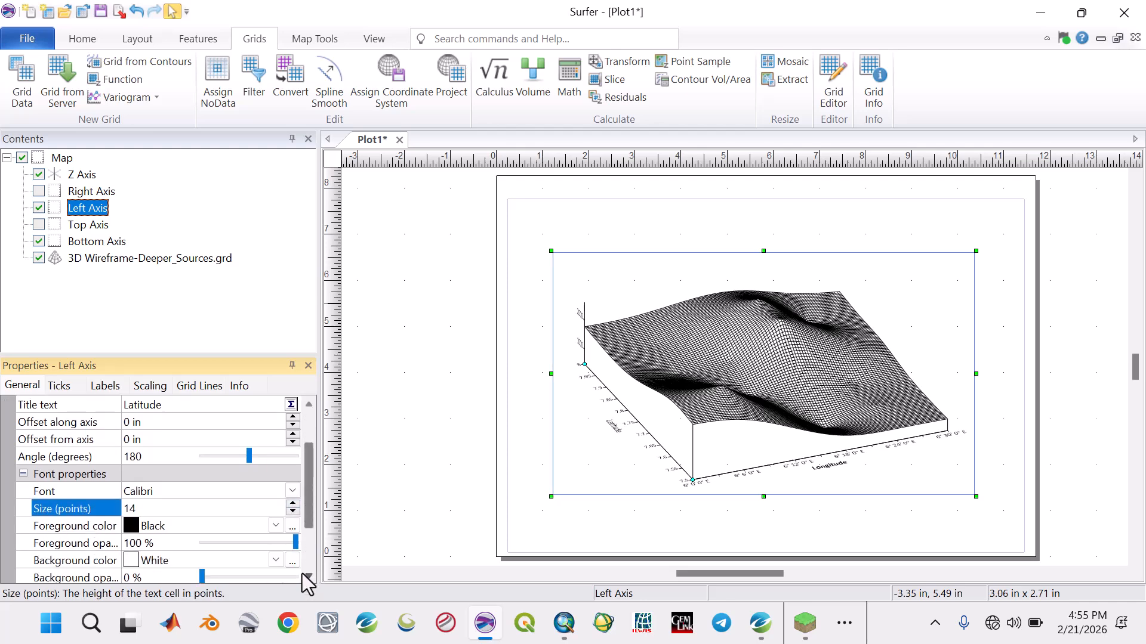
click(306, 576)
click(306, 576)
click(132, 560)
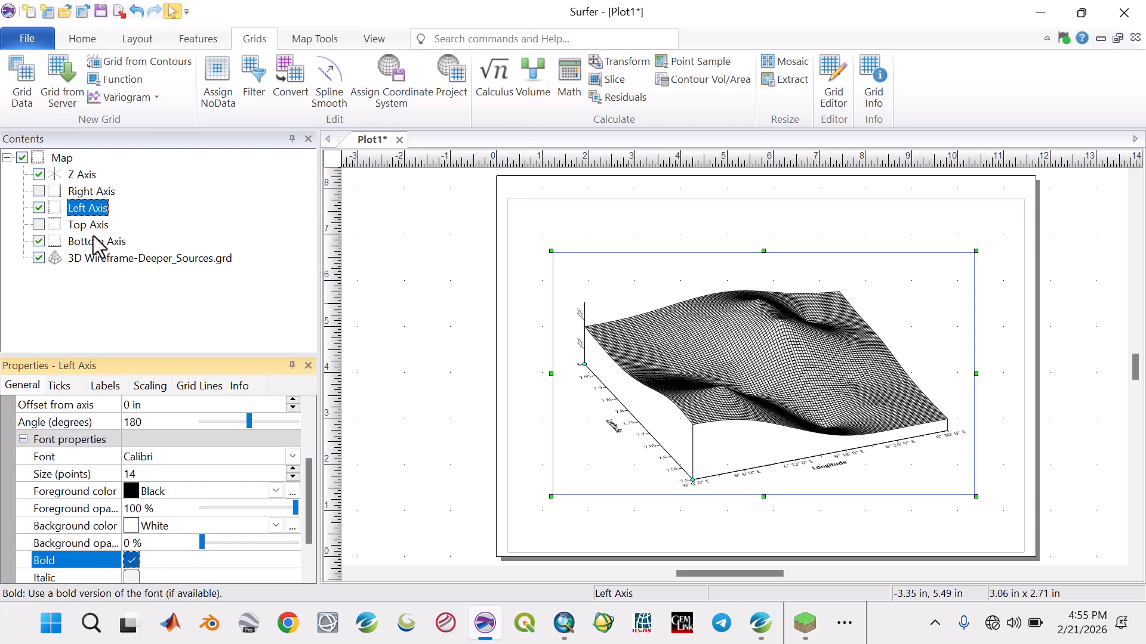
Step: Give the Z axis the title "Depth (m)" and format it as 14-point bold
click(85, 173)
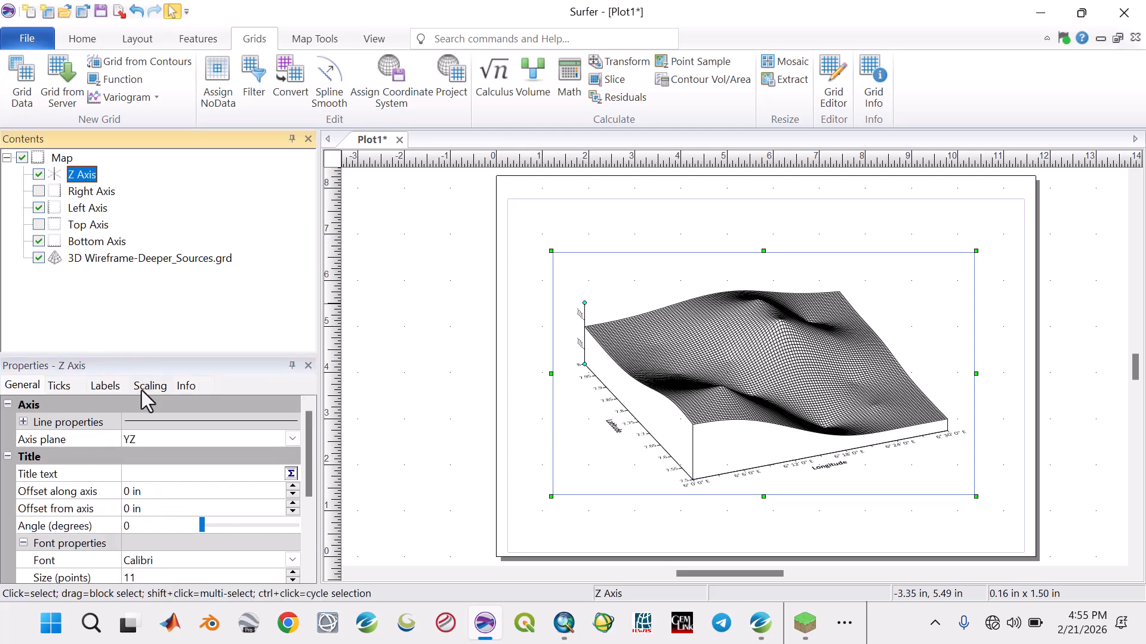
click(152, 475)
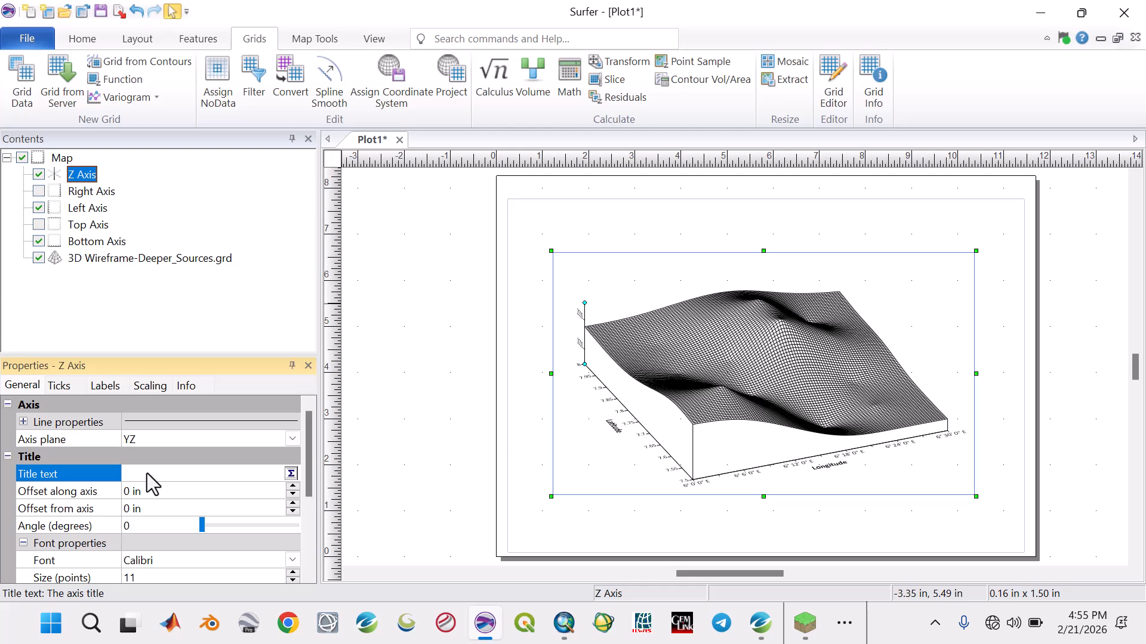
text(Depth (m)
click(296, 575)
triple_click(293, 539)
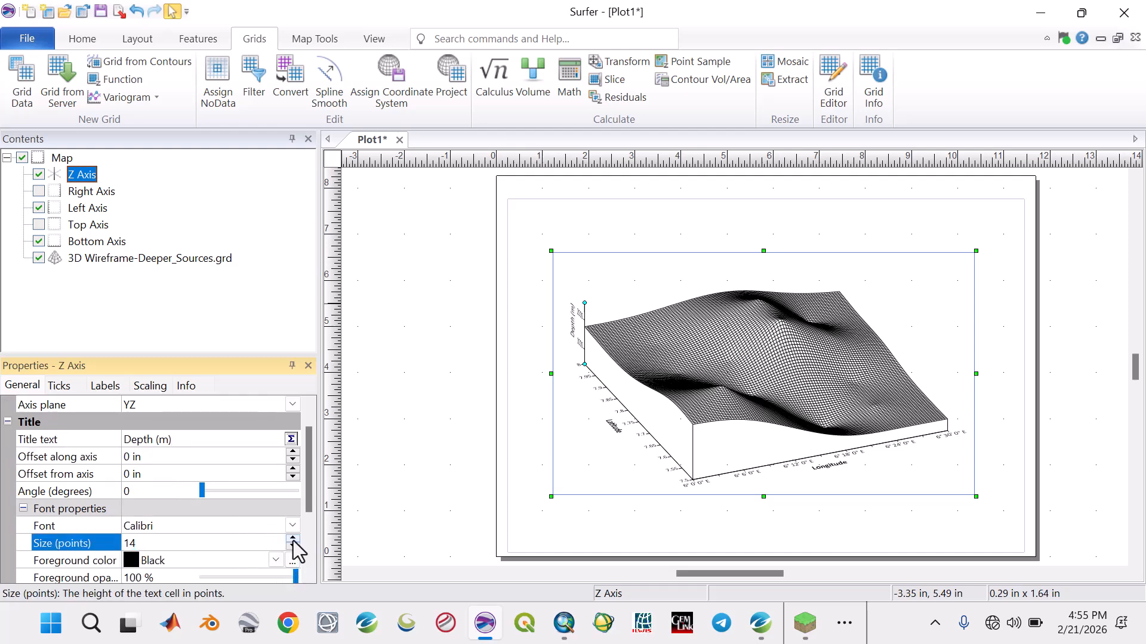
click(309, 578)
scroll(309, 578, down, 3)
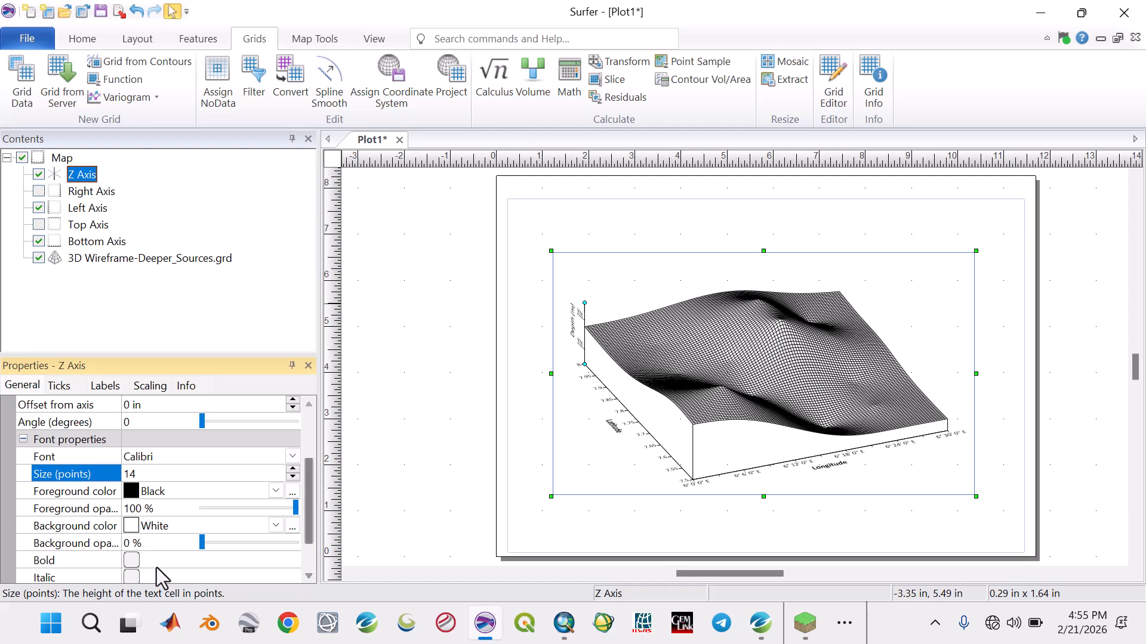
click(131, 561)
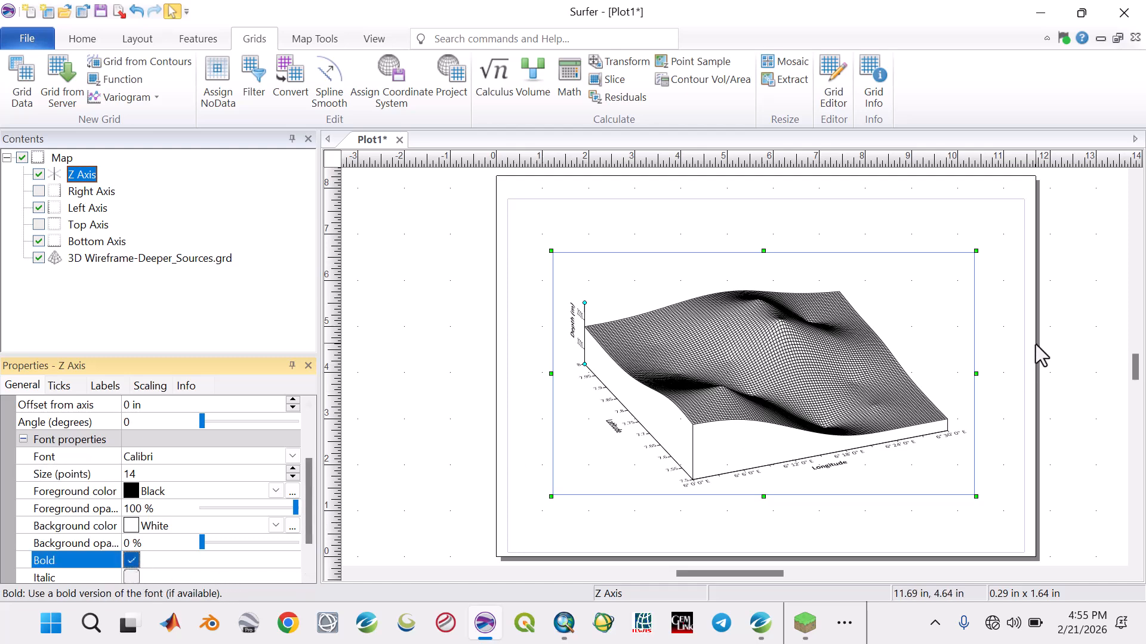
click(90, 245)
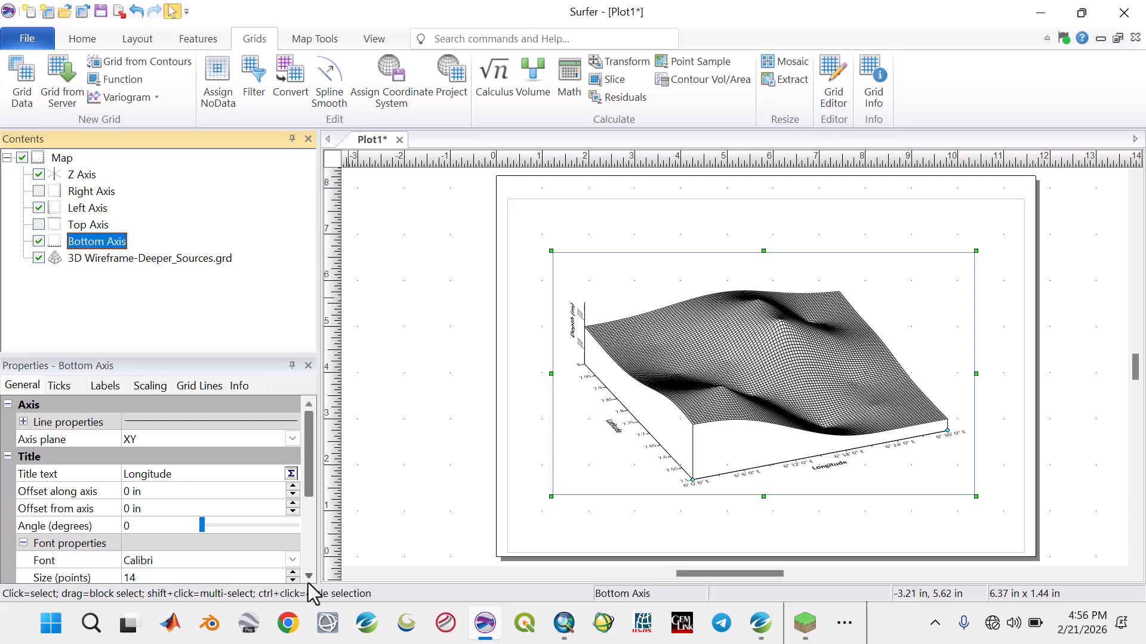
click(113, 384)
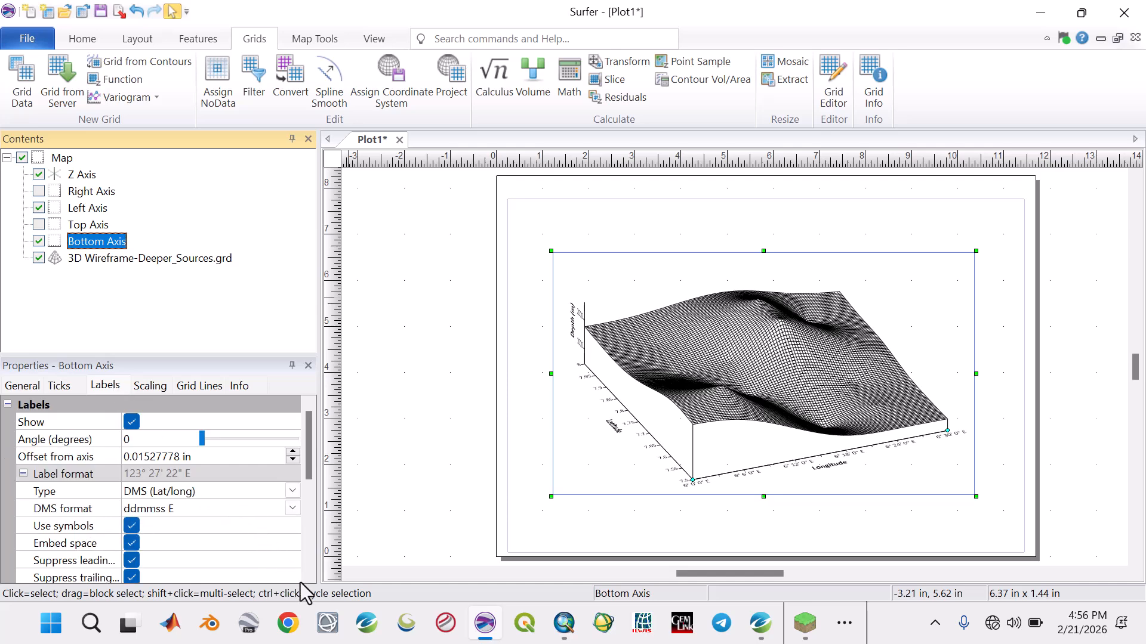
scroll(307, 573, down, 3)
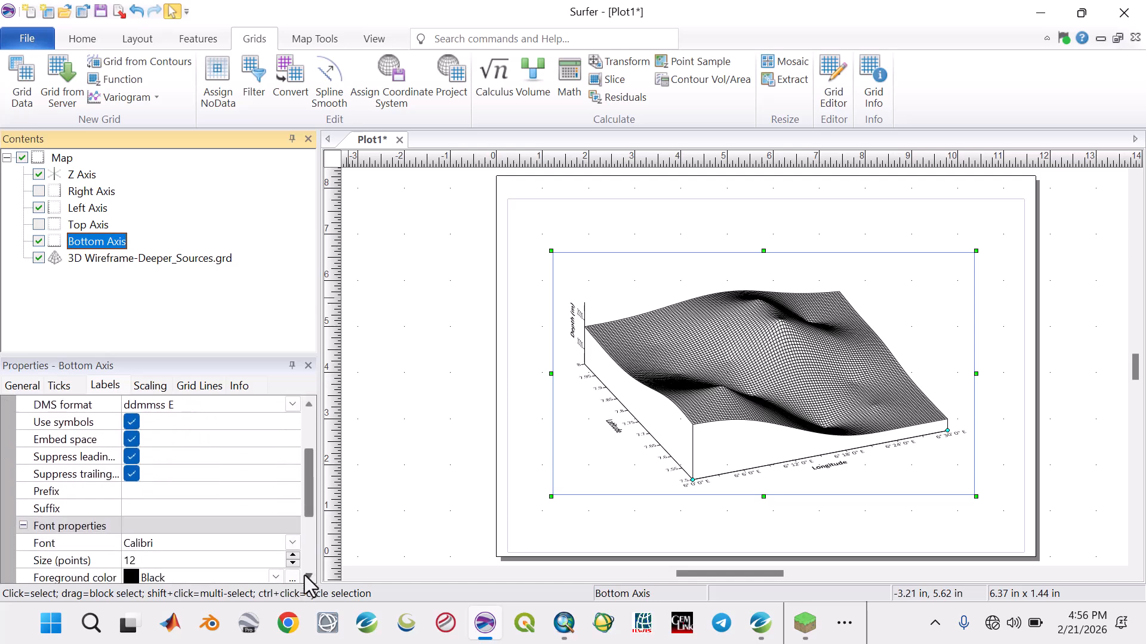
scroll(305, 576, down, 1)
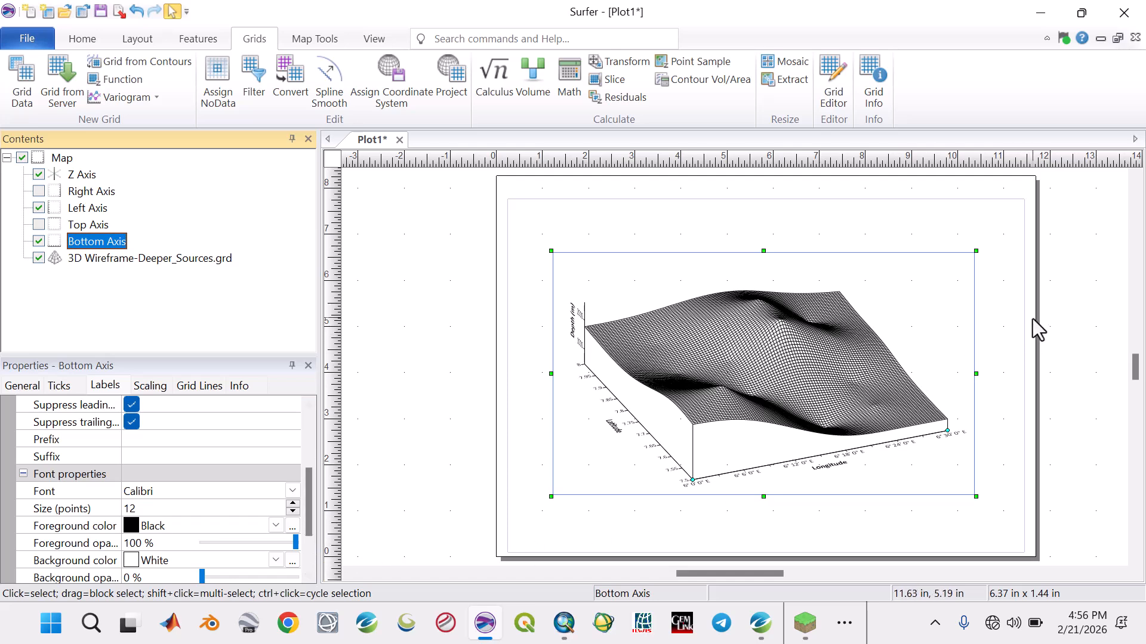
click(60, 159)
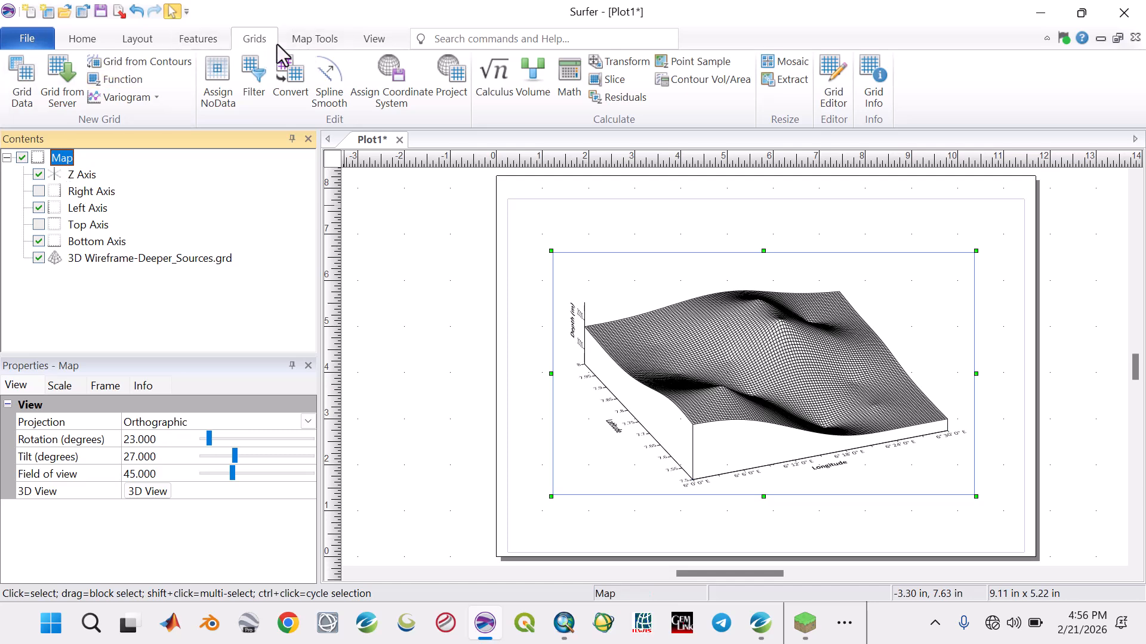
click(307, 40)
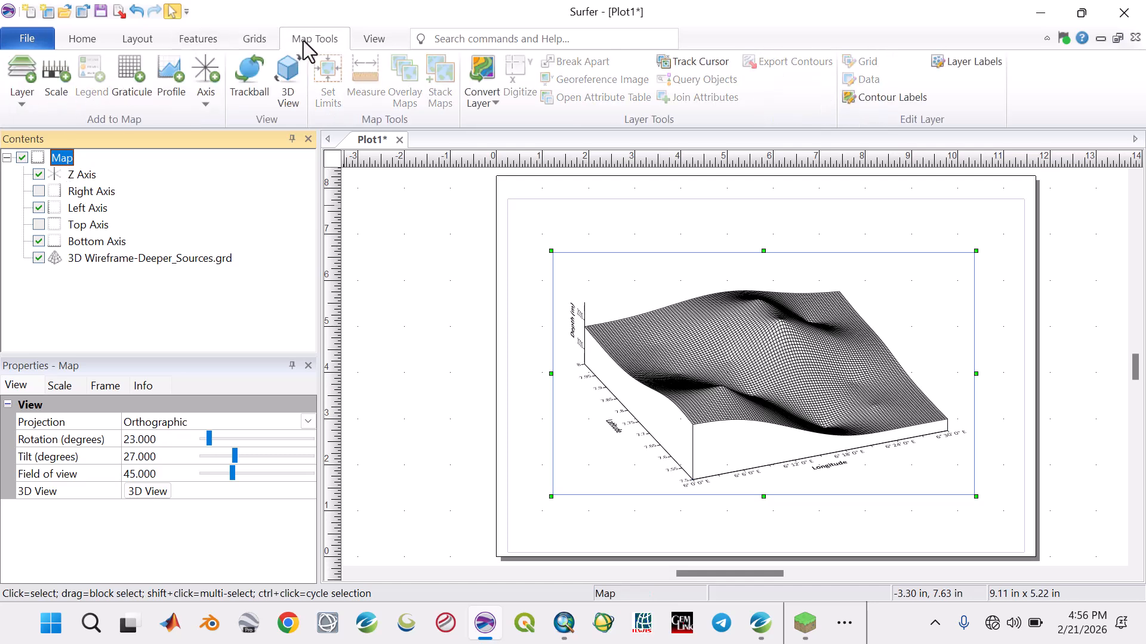
click(102, 42)
click(124, 42)
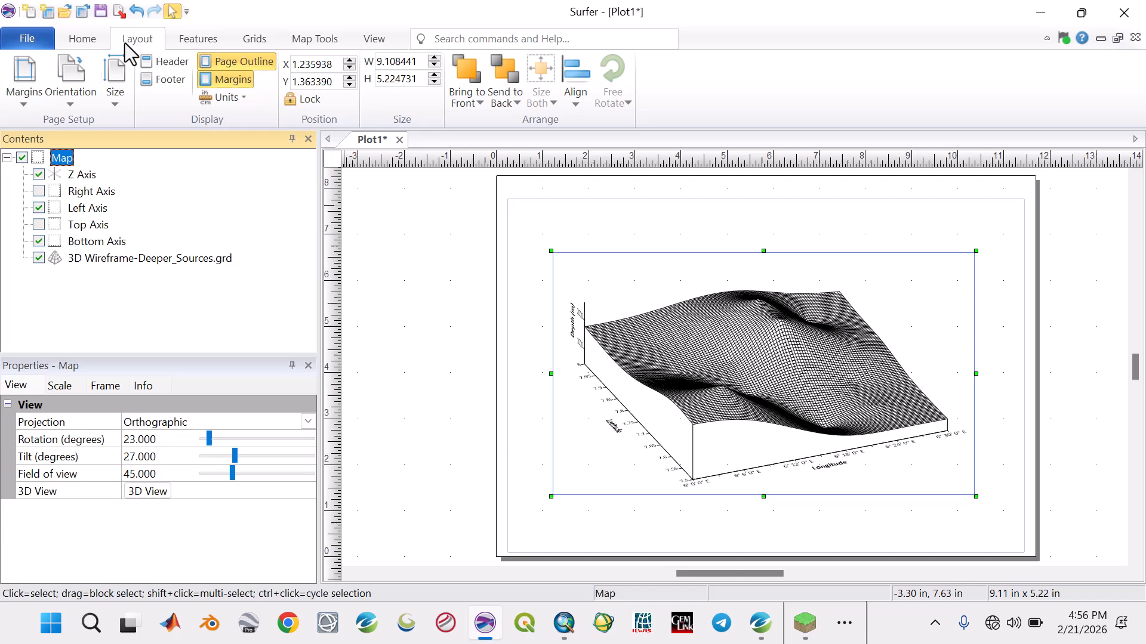
Step: Add the text "DEPTH TO BASMENT MAP OF THE STUDY AREA" in 14-point bold above the wireframe map
click(194, 41)
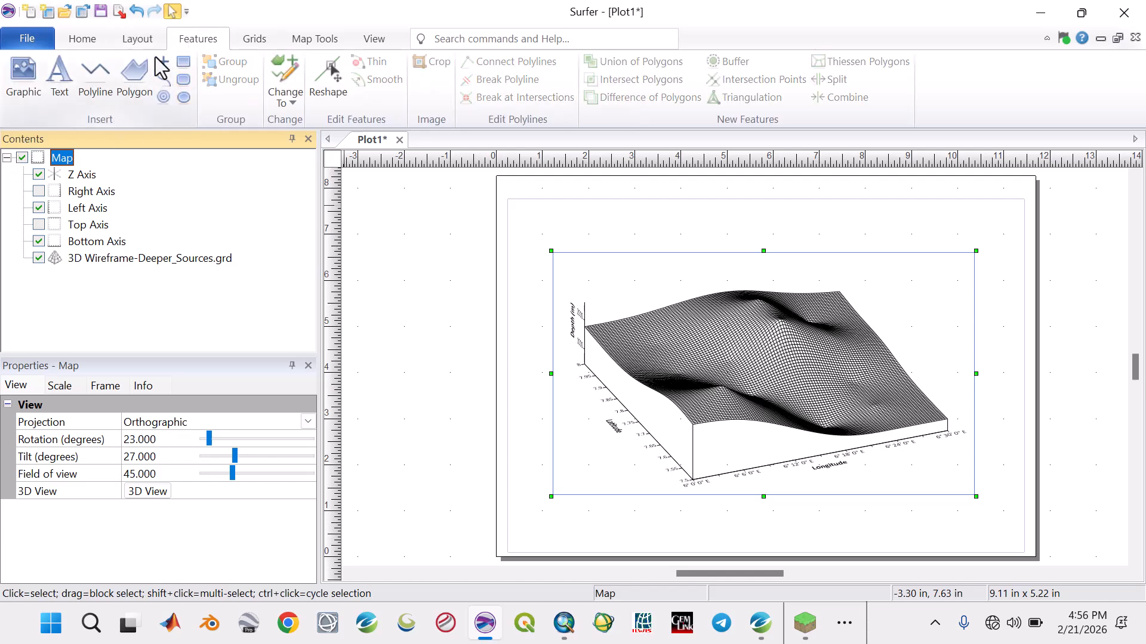
click(59, 79)
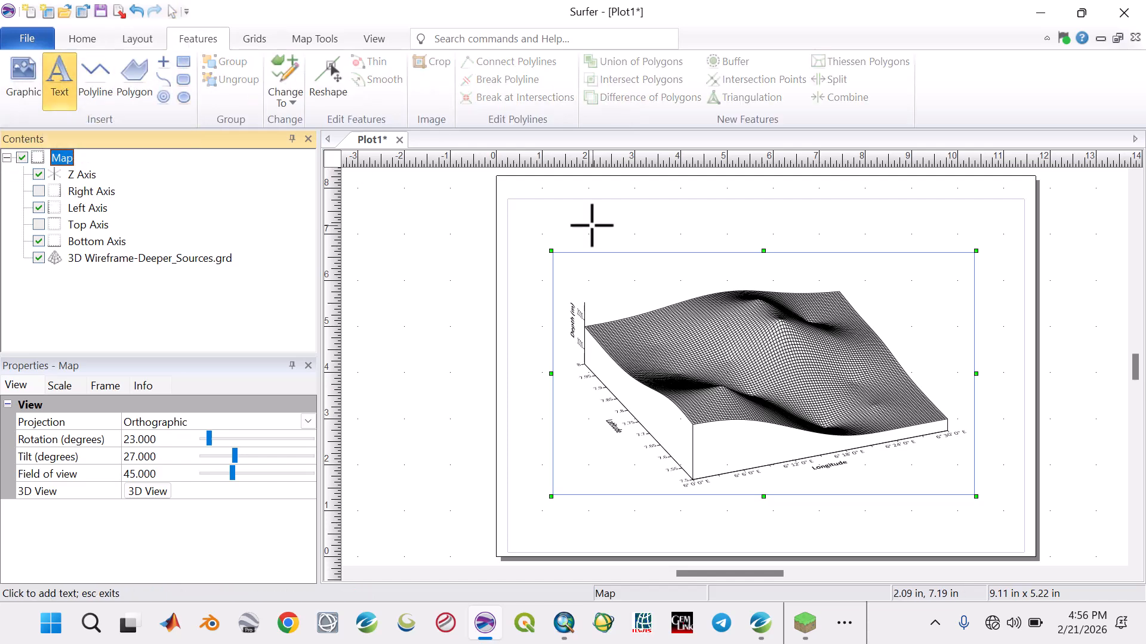
click(582, 219)
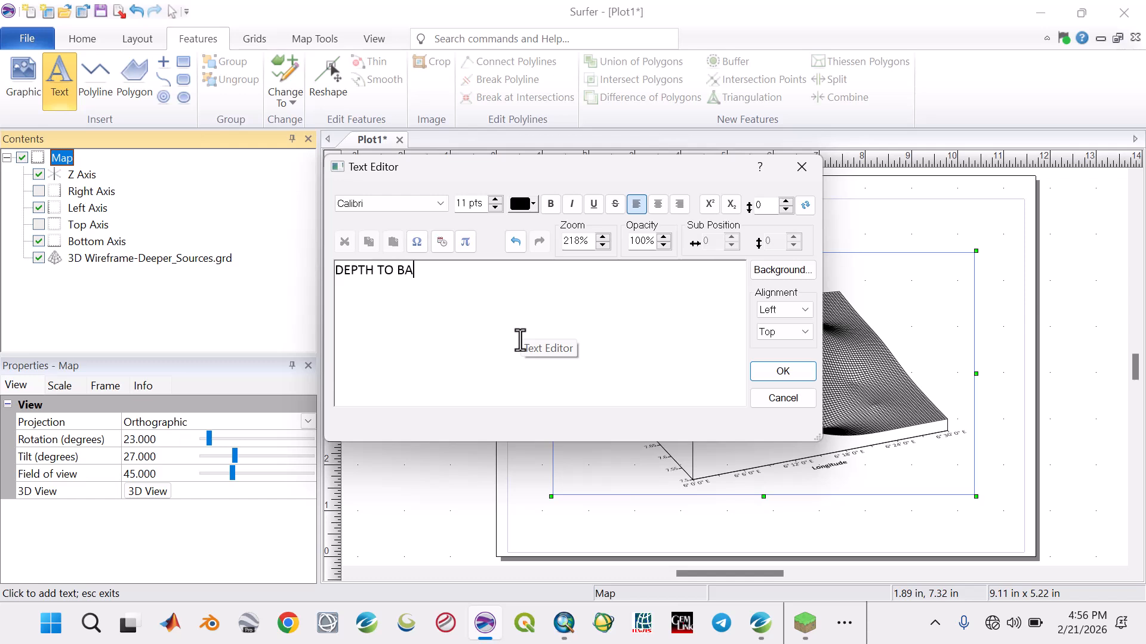
text(DEPTH TO BASMENT MAP OF THE STUDY AREA)
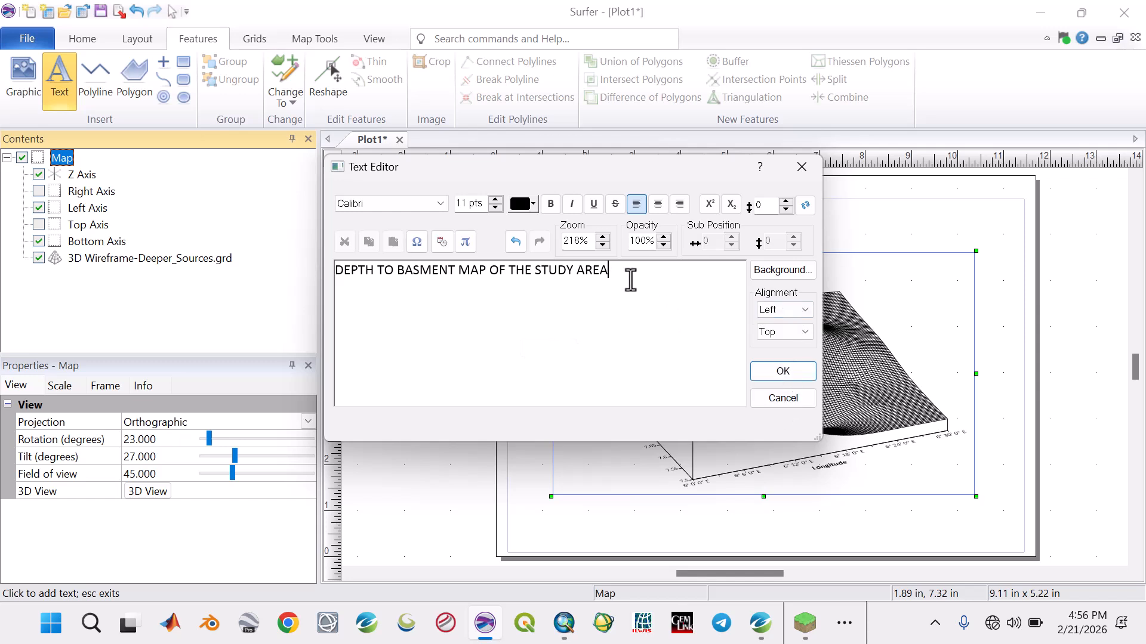
drag(629, 280, 302, 273)
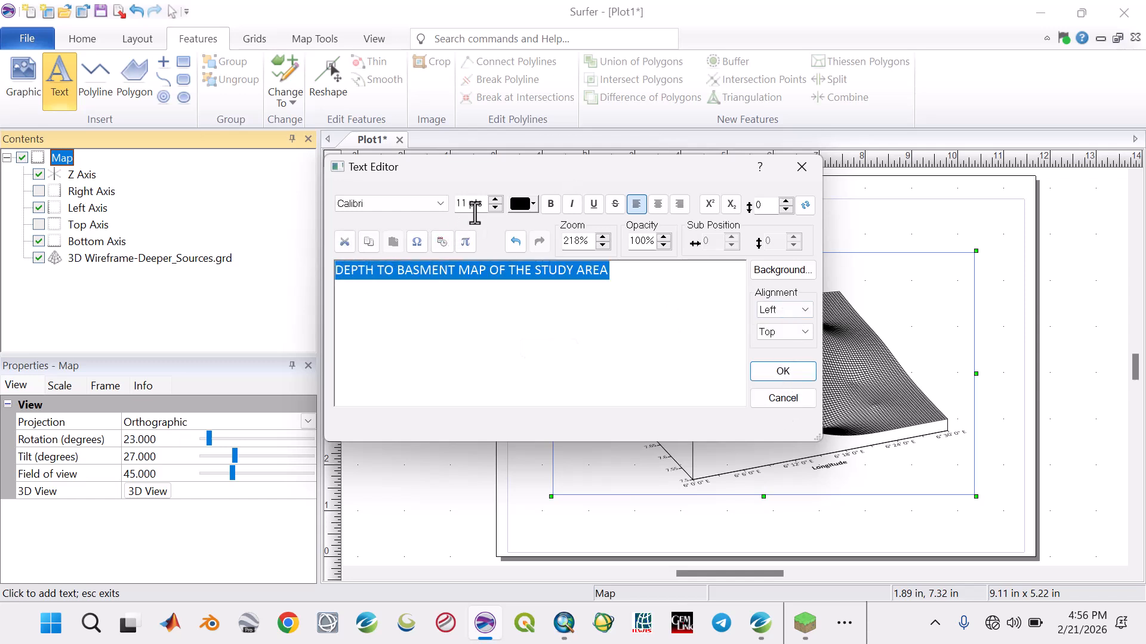
click(495, 199)
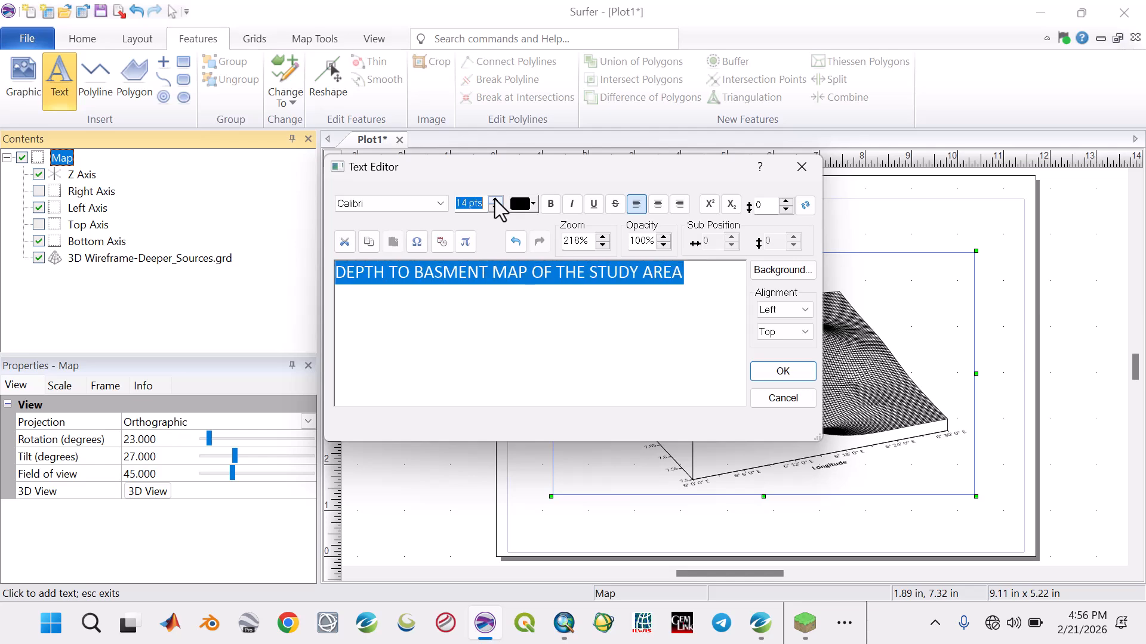
click(550, 204)
click(782, 371)
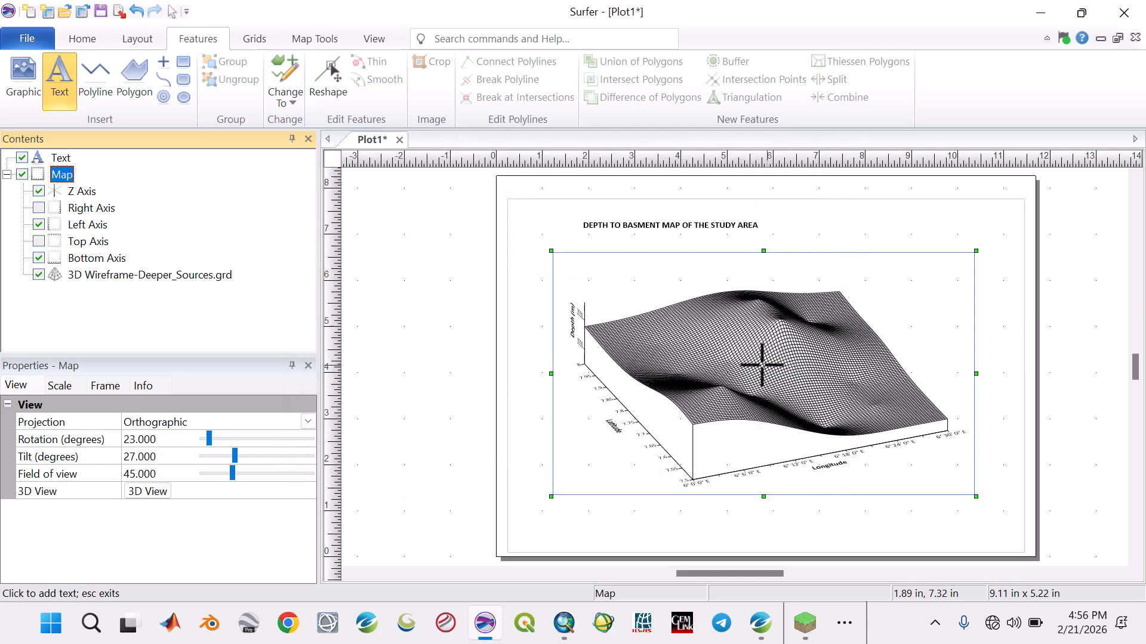
Step: Move the title text so it sits roughly centred just above the wireframe map, and deselect it
click(98, 45)
click(338, 75)
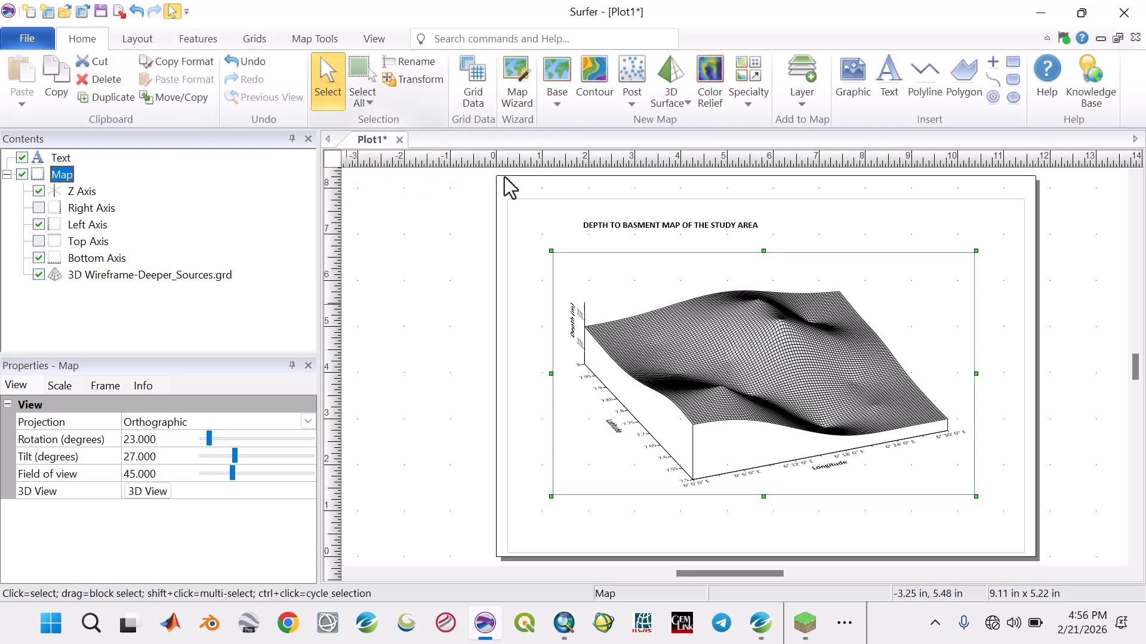
click(604, 226)
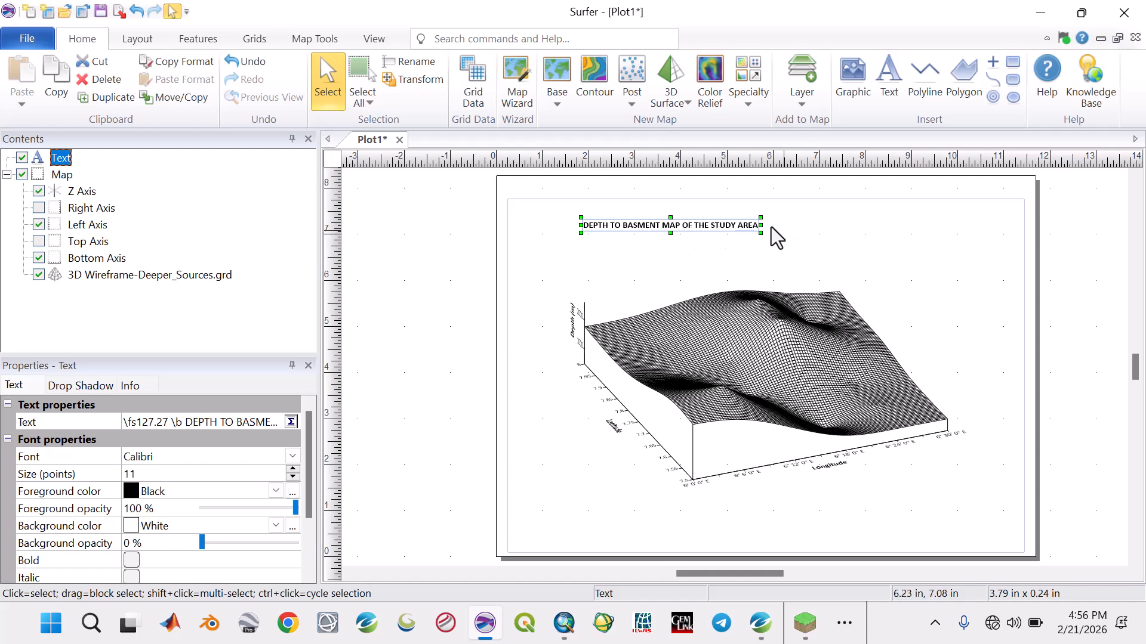
drag(698, 233, 783, 253)
click(1086, 319)
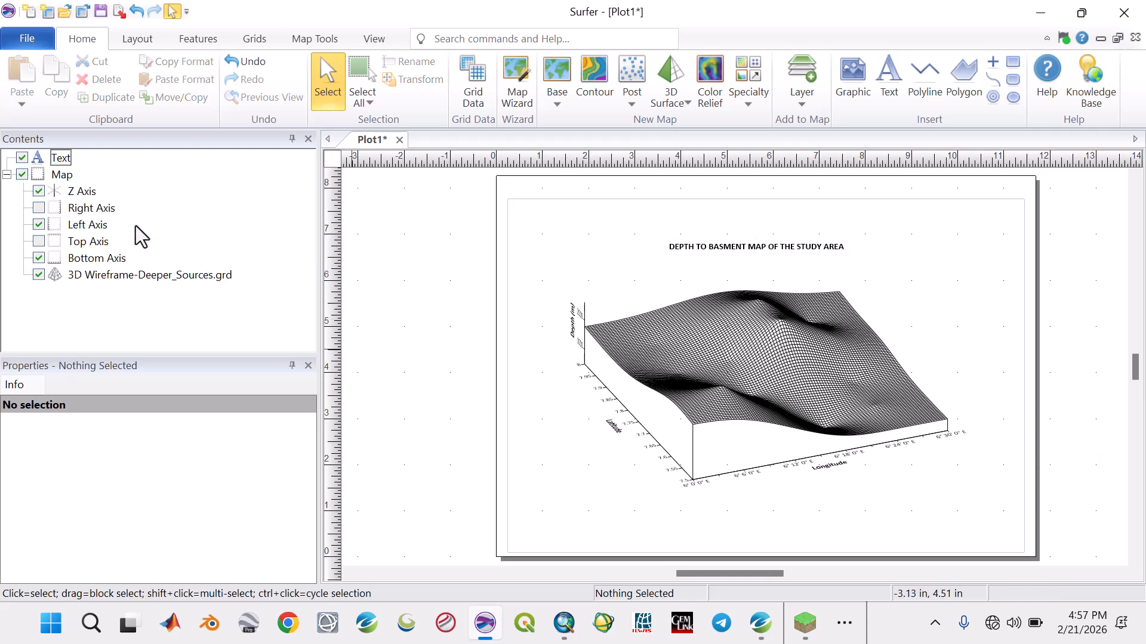
Step: Select the title text and map together and export them as the PNG file Deeper_Sources in the Images folder within Testing
click(62, 159)
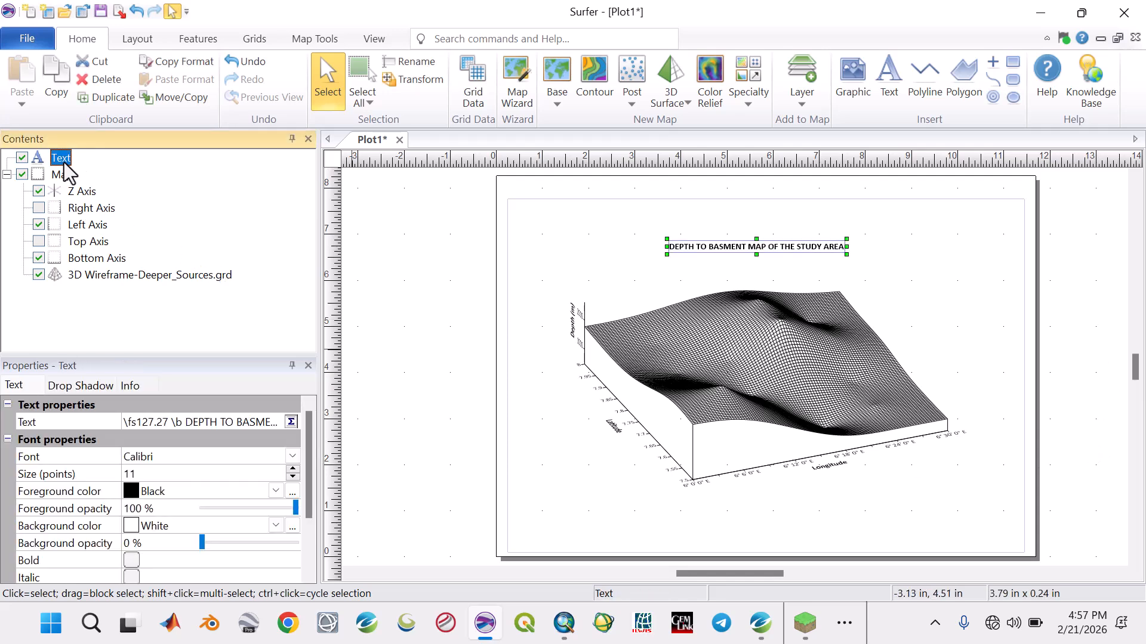
ctrl+click(63, 176)
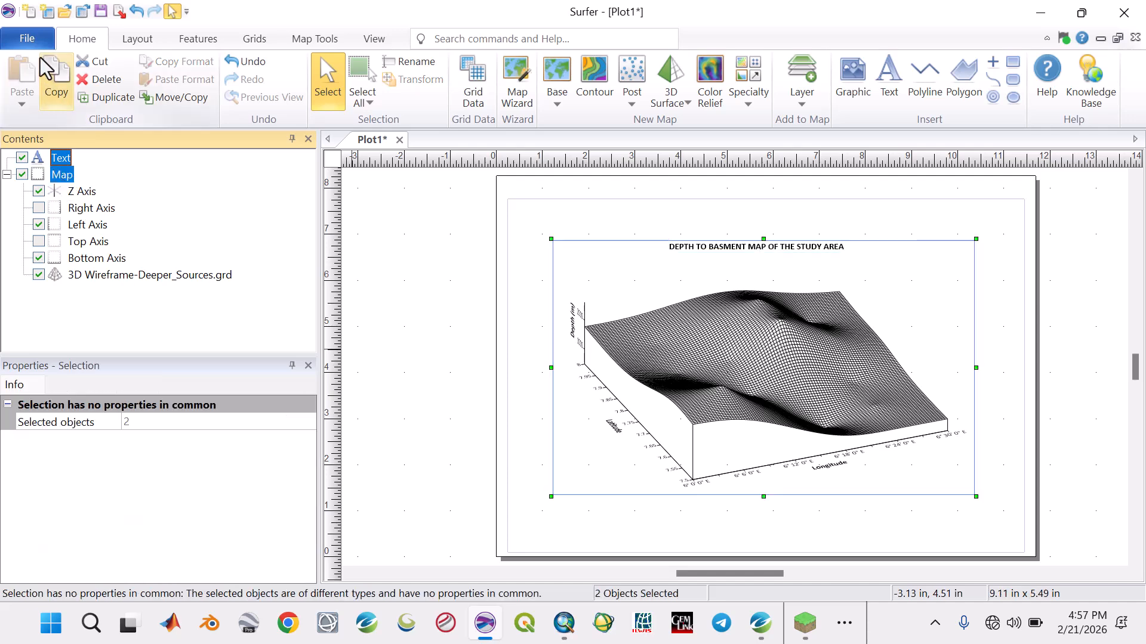
click(29, 39)
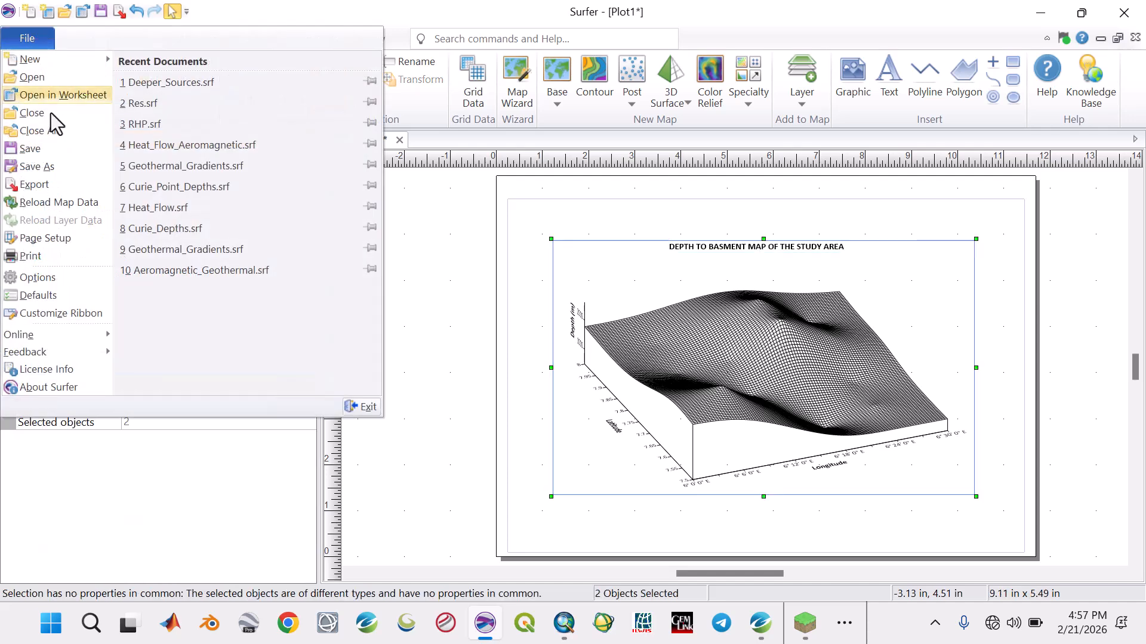
click(41, 185)
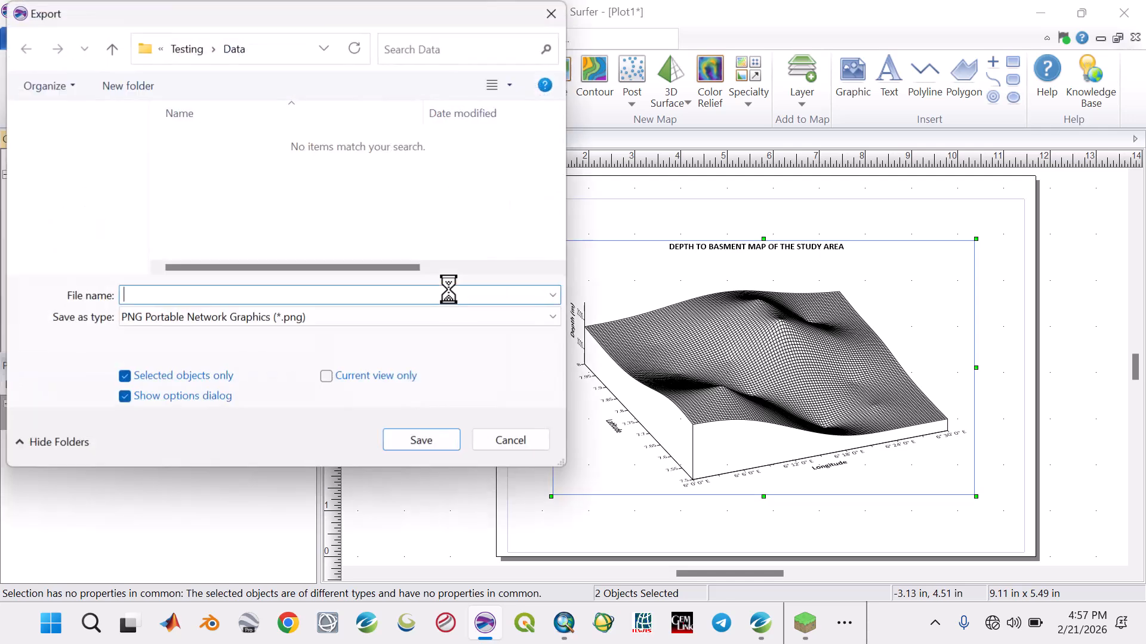
click(185, 48)
double_click(201, 157)
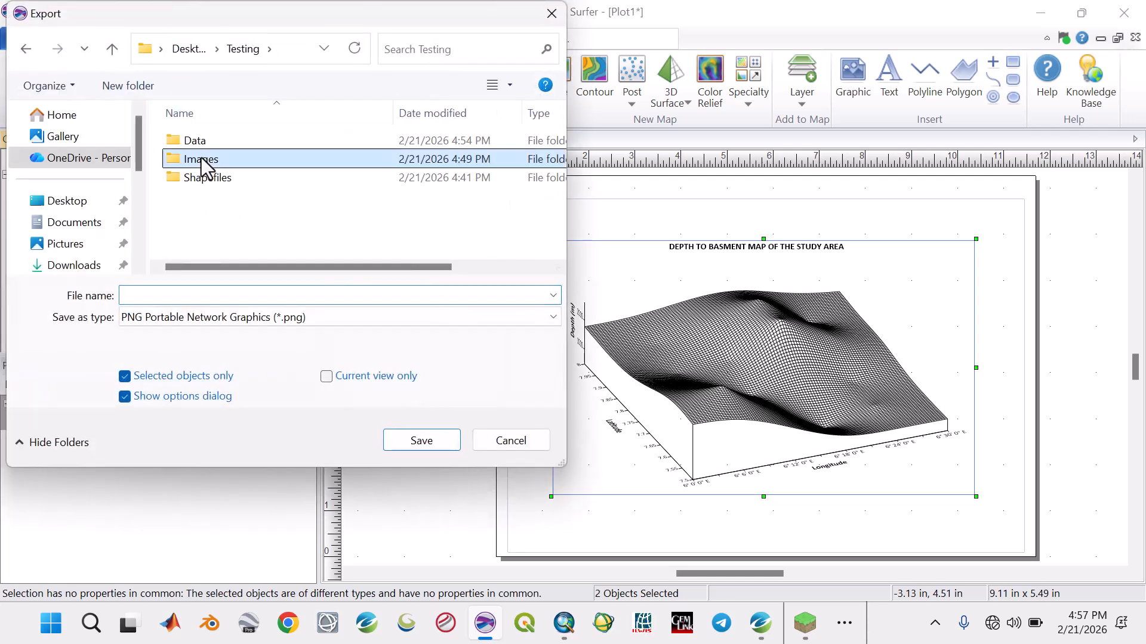
click(206, 300)
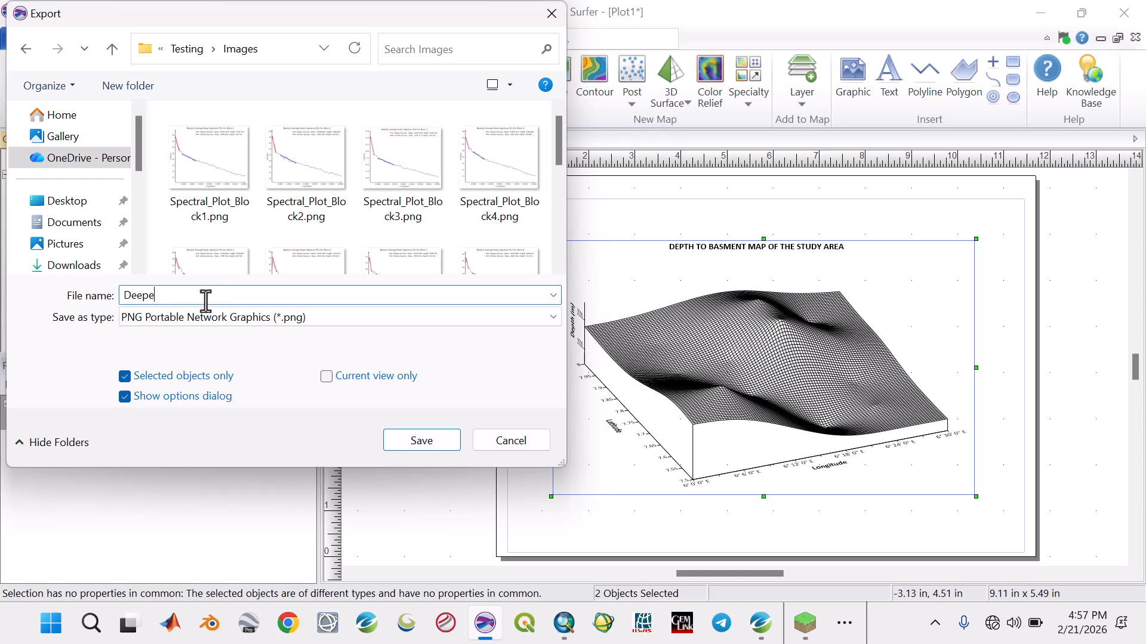
text(Deeper_Sources)
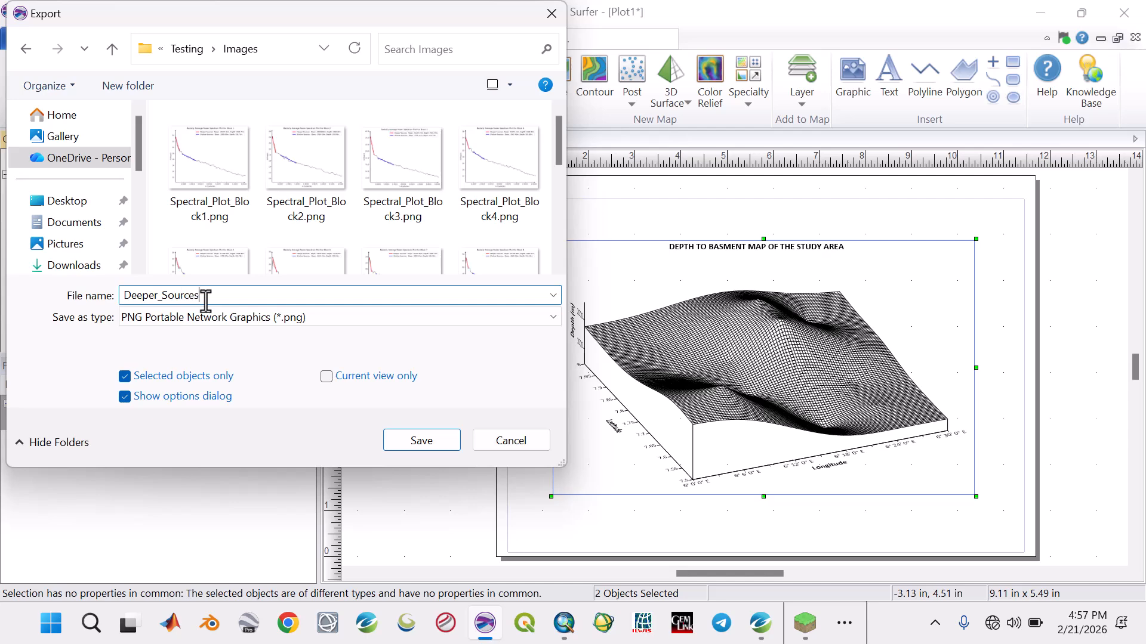
click(410, 449)
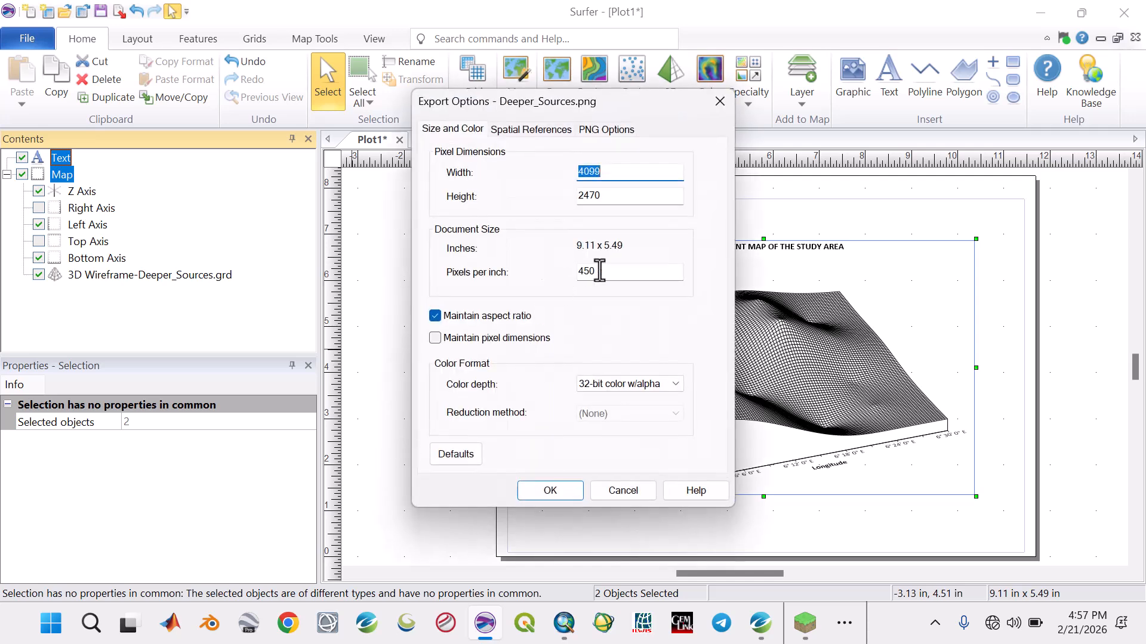
Step: Keep the export resolution at 450 pixels per inch and complete the PNG export
drag(599, 270, 574, 271)
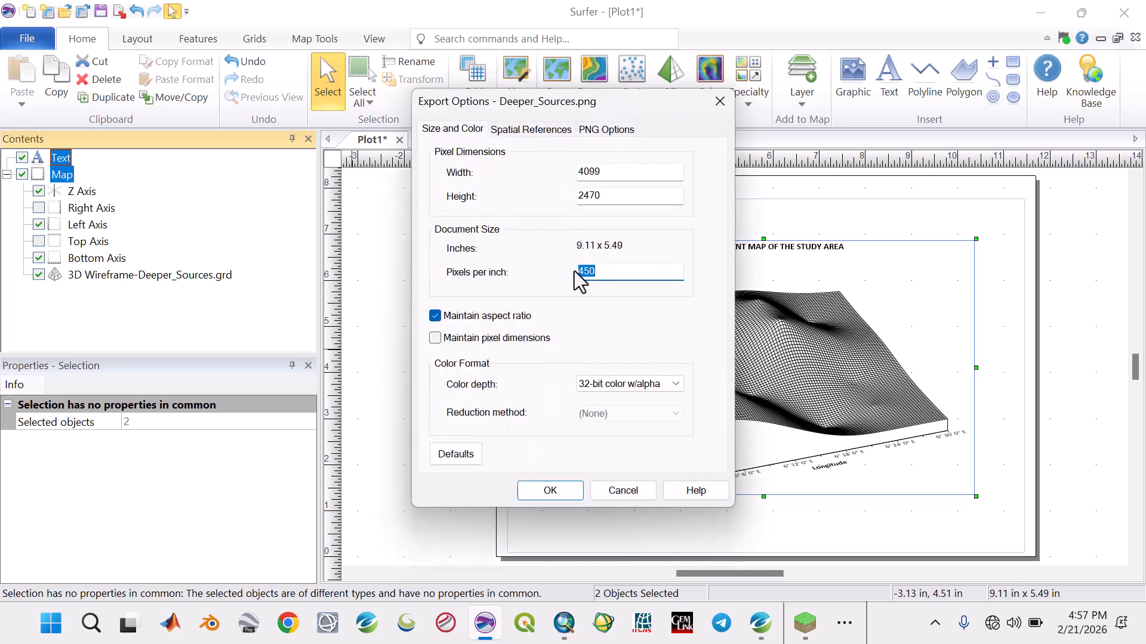
click(605, 271)
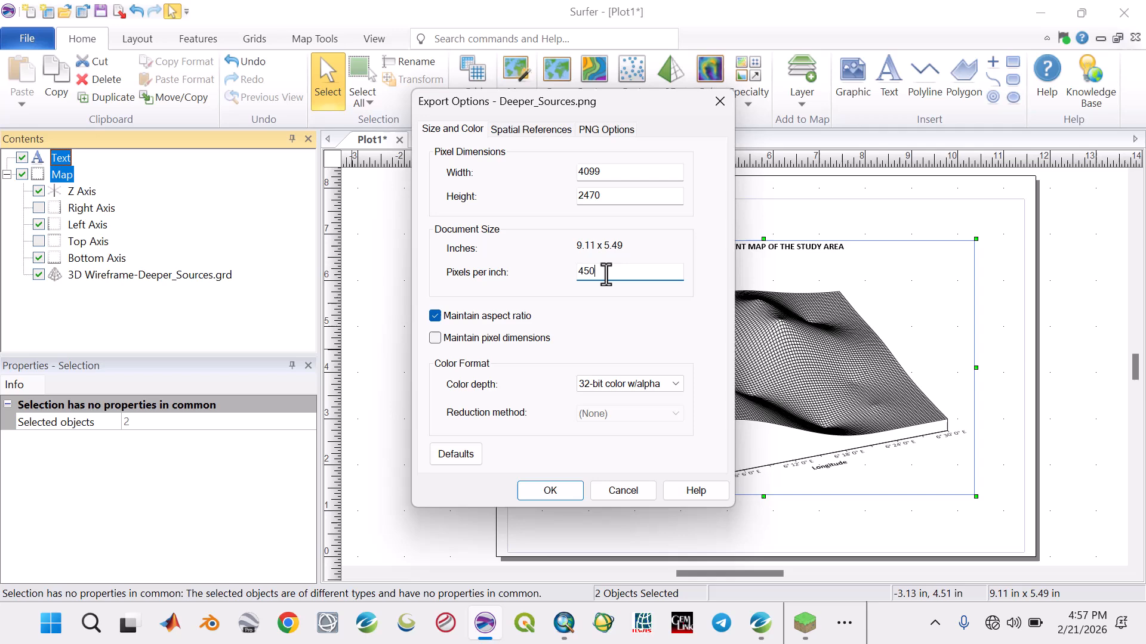
click(550, 492)
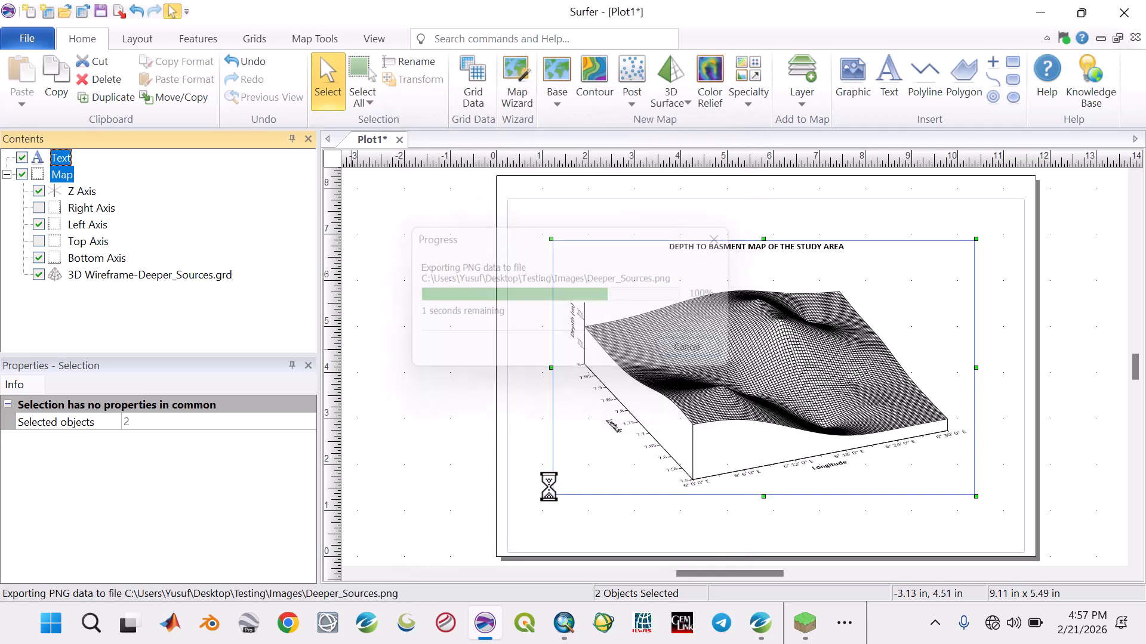
Step: Check the exported Deeper_Sources.png from the Images folder within Testing at full window size, and put the viewer and folder away
click(1040, 12)
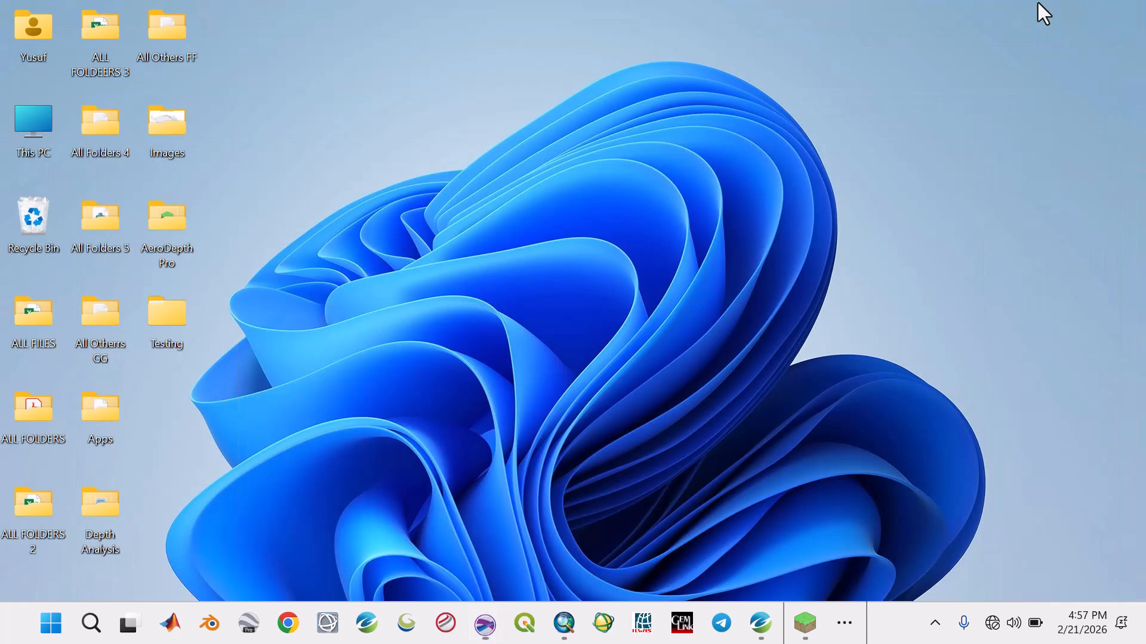
double_click(160, 316)
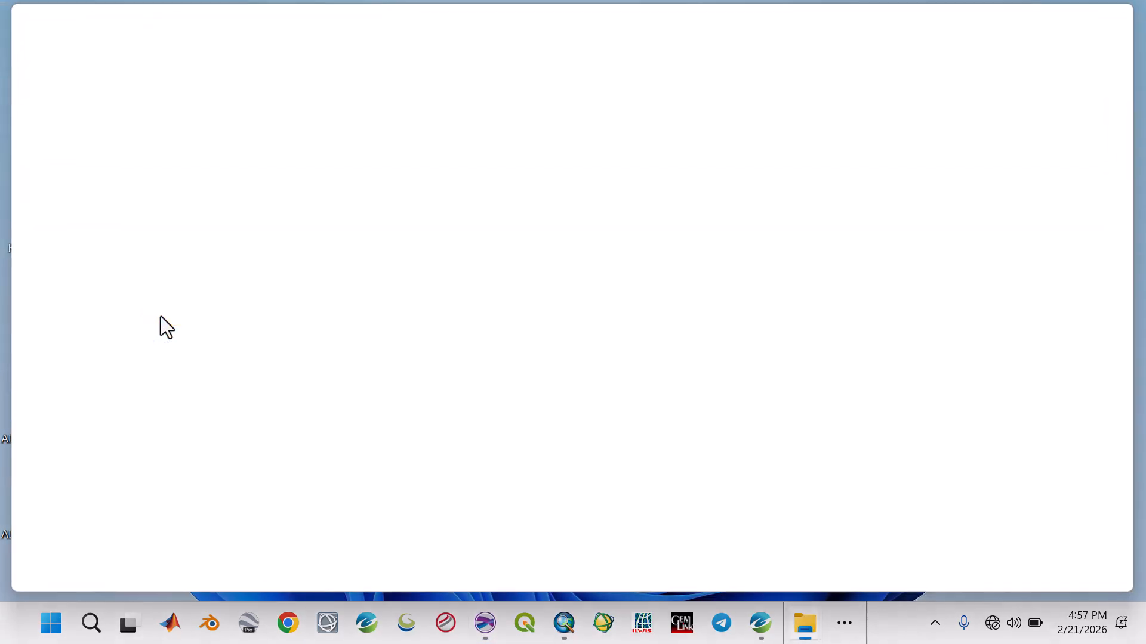
double_click(277, 183)
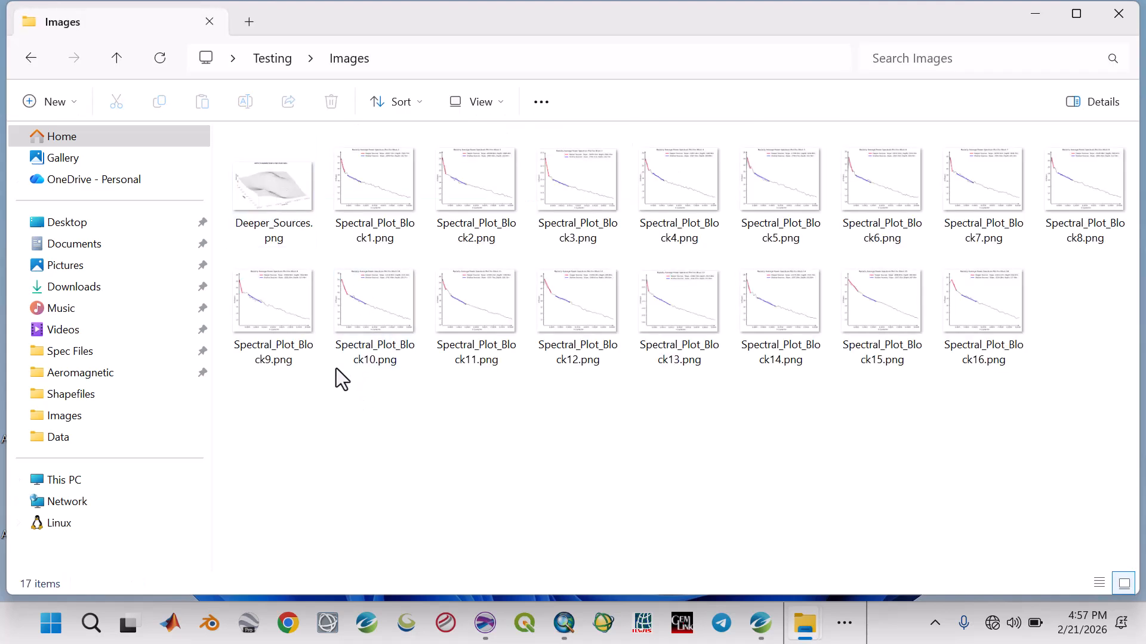
click(270, 214)
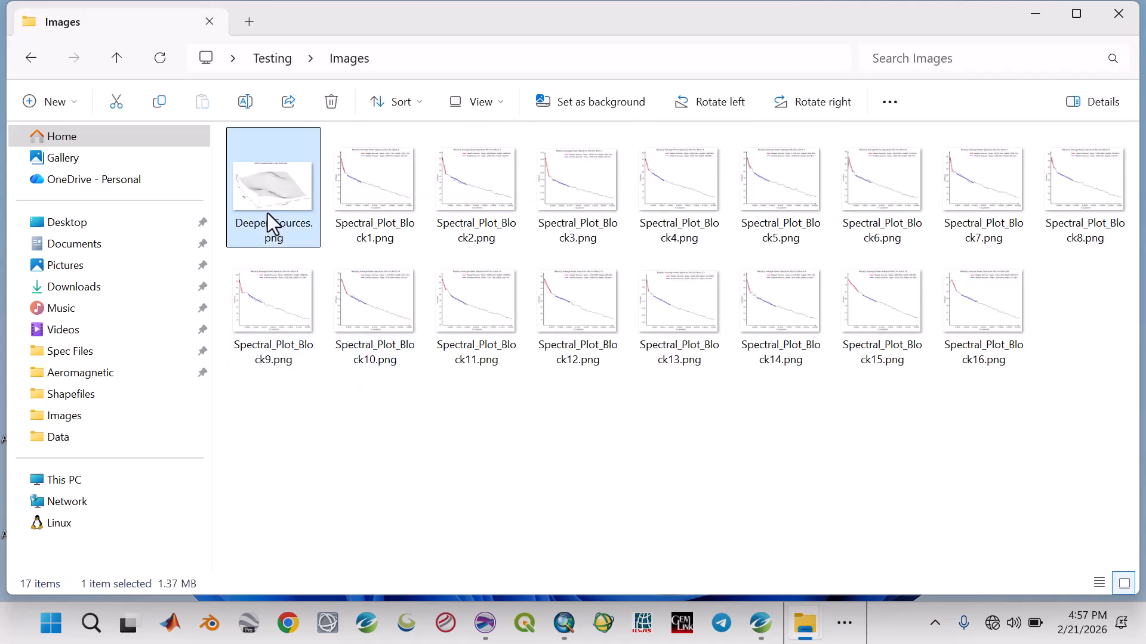
double_click(267, 213)
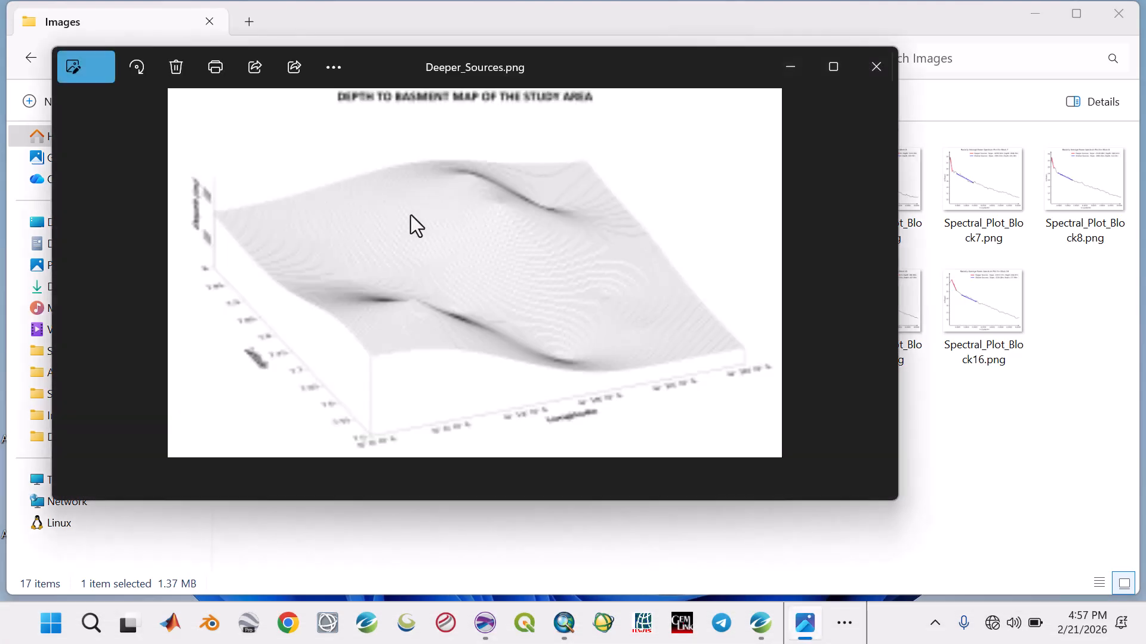
click(833, 68)
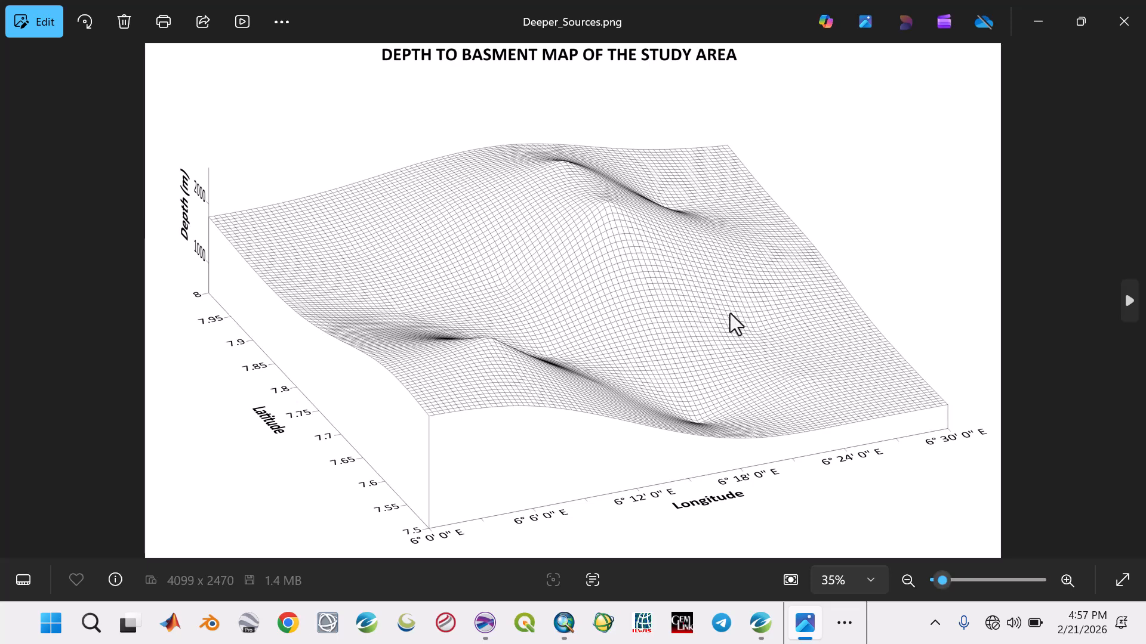
click(1124, 22)
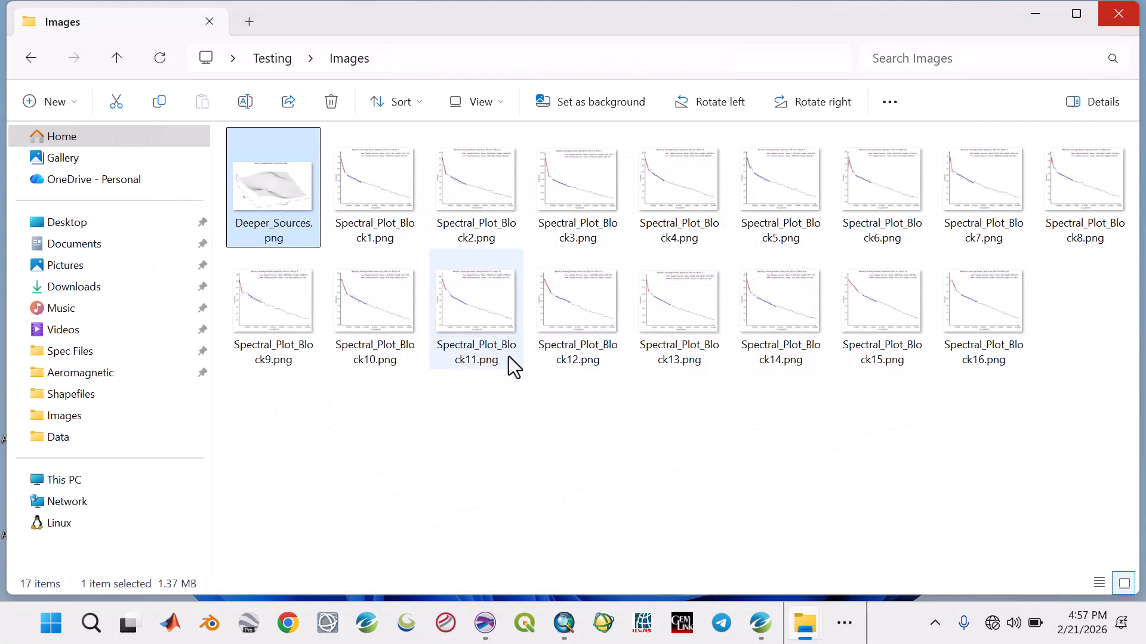
click(1039, 15)
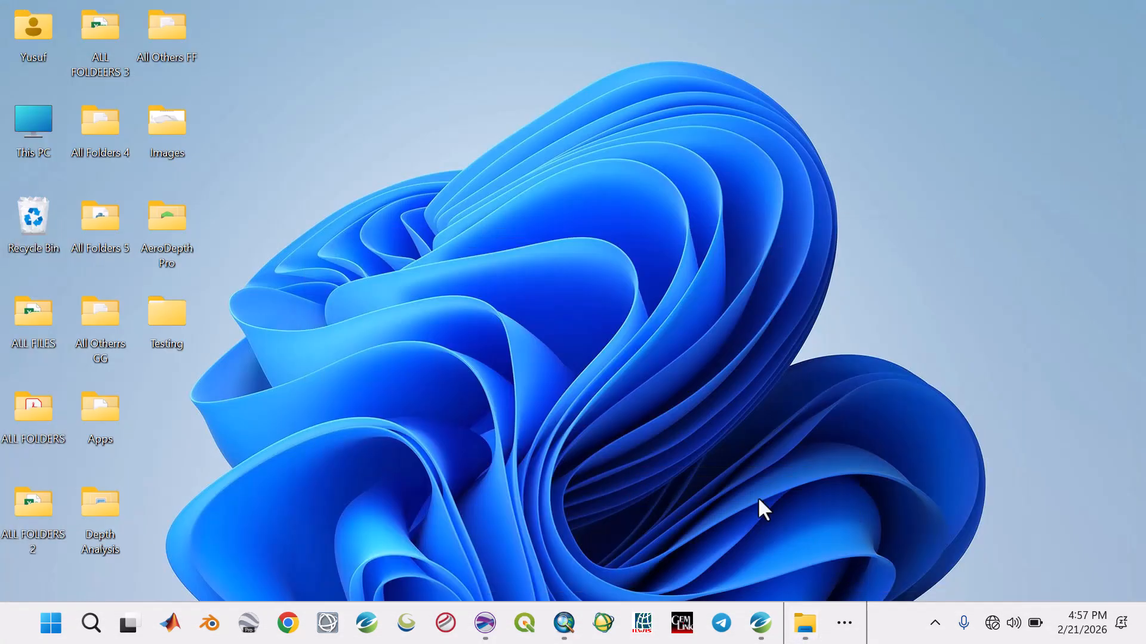
Step: Switch to ArcMap and start a new blank map document without saving the changes to the untitled block map
click(759, 624)
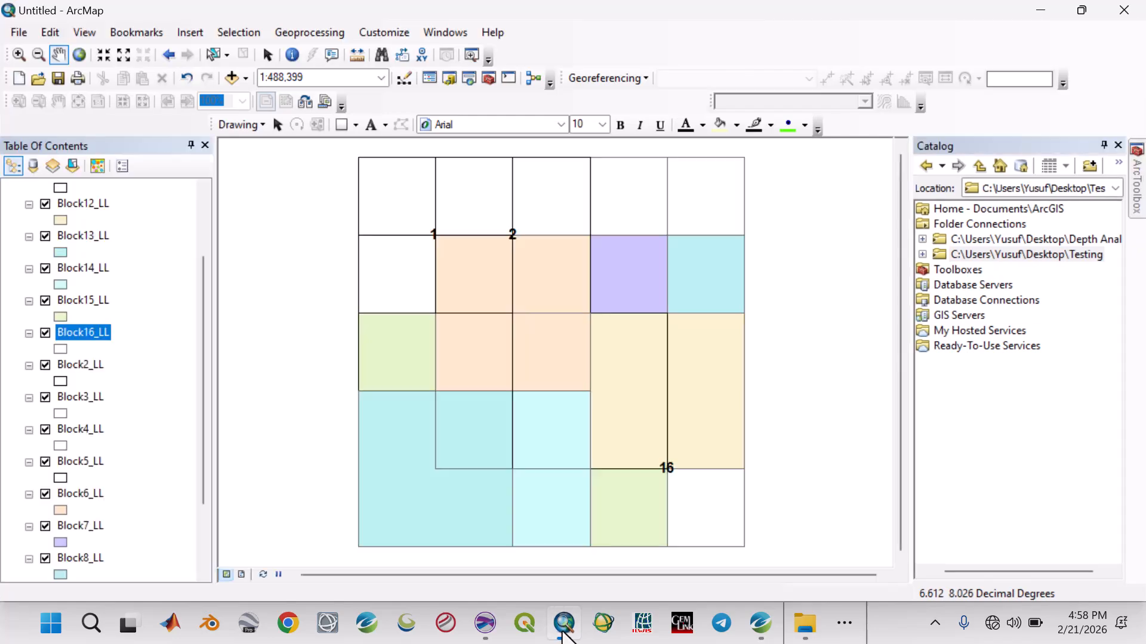
click(20, 77)
click(829, 512)
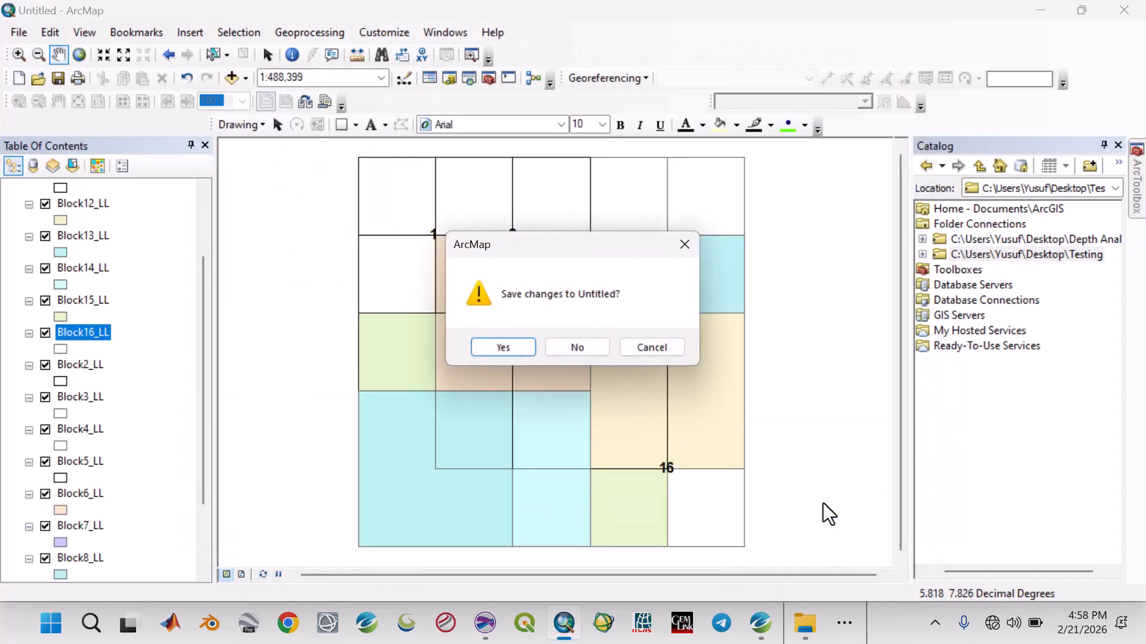
click(564, 346)
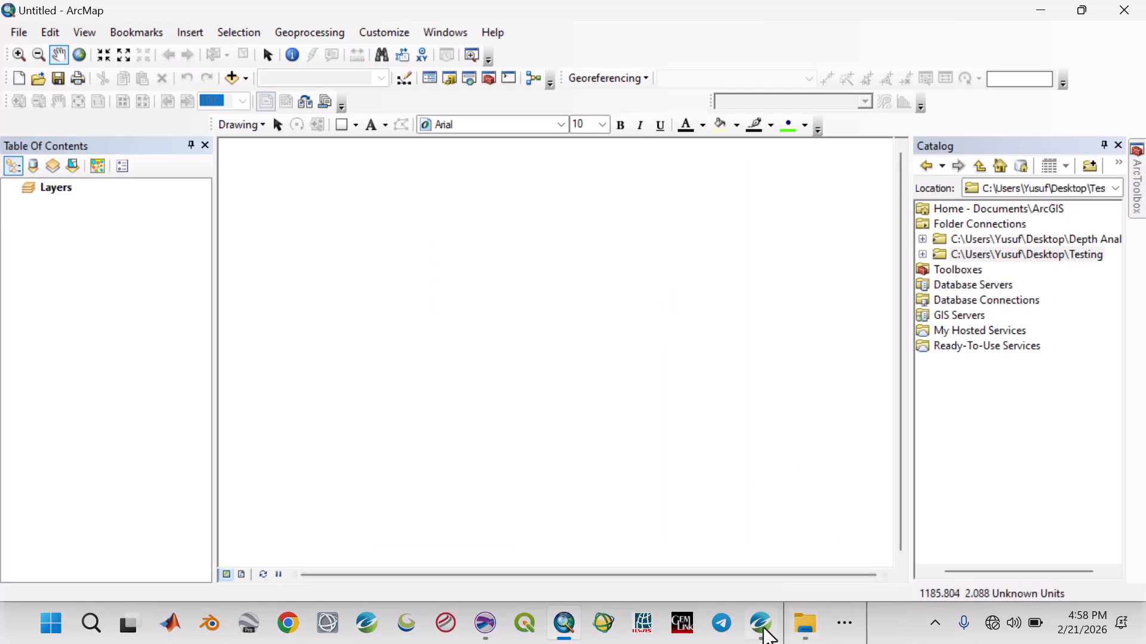
Step: Switch to Oasis montaj, open RES.map and save it as the ArcGIS document RES_2.mxd in the Maps folder for version ArcGIS 9.2
click(762, 631)
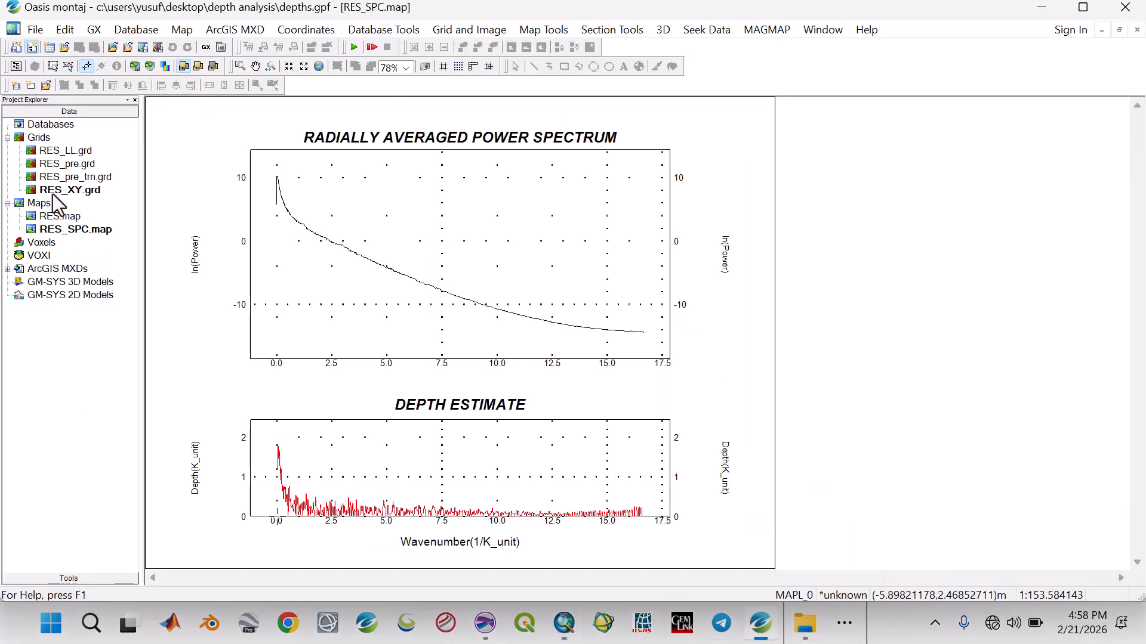
double_click(57, 216)
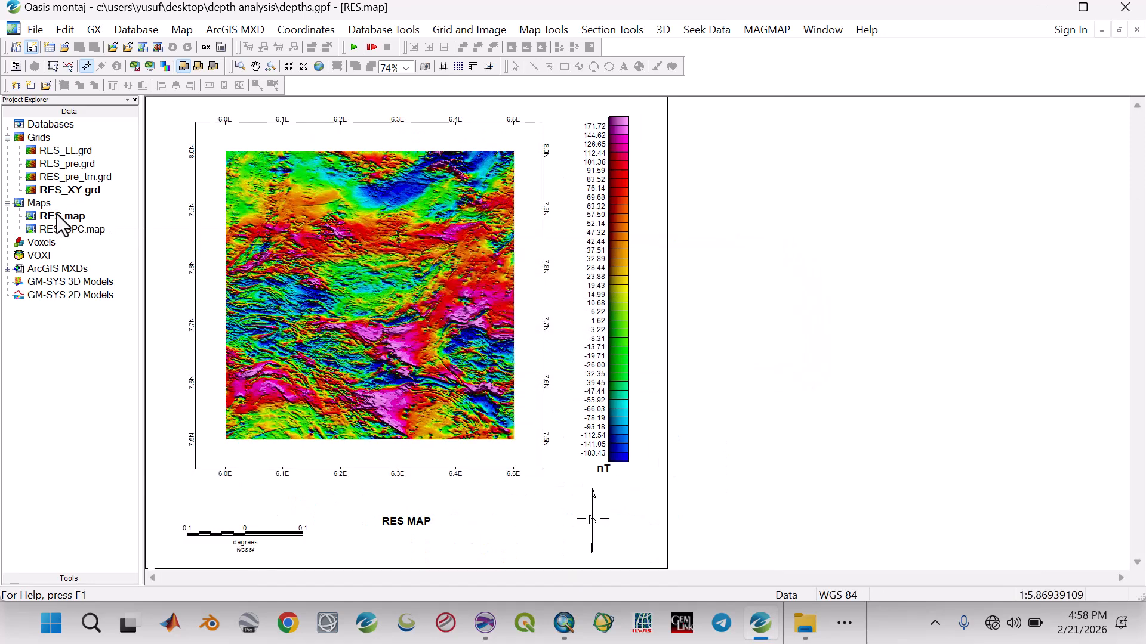
click(241, 29)
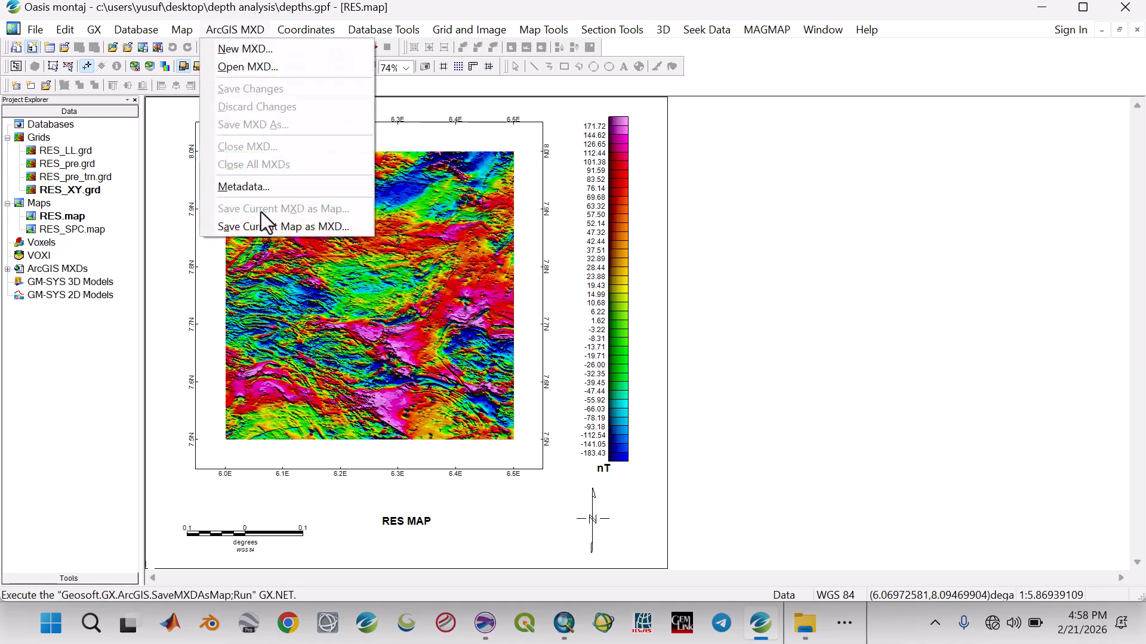
click(253, 227)
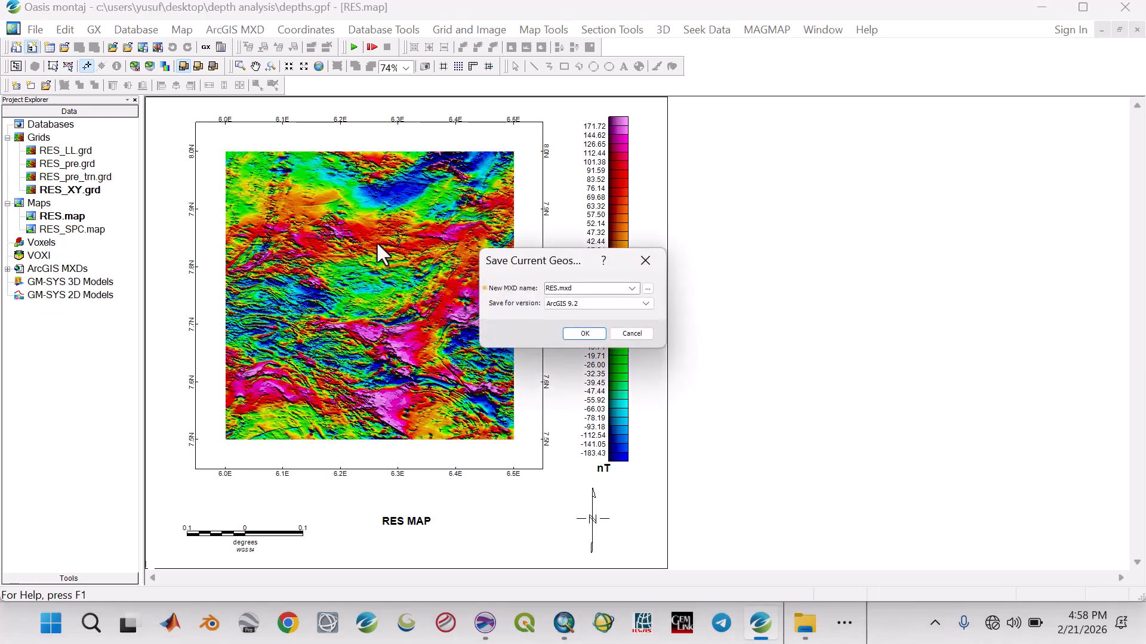
click(647, 289)
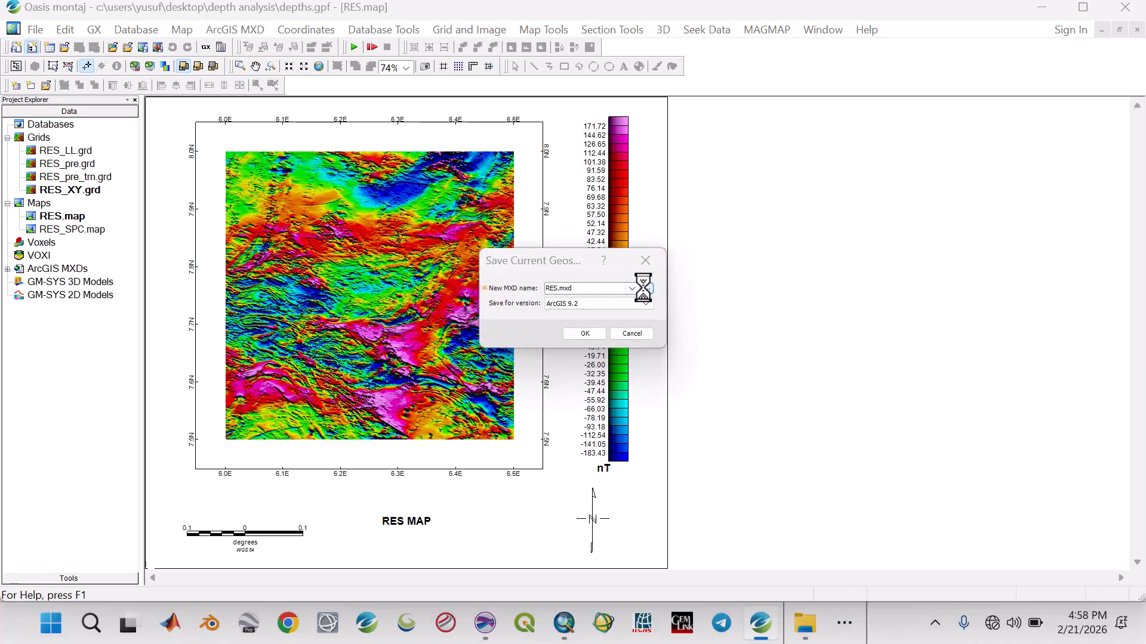
double_click(622, 303)
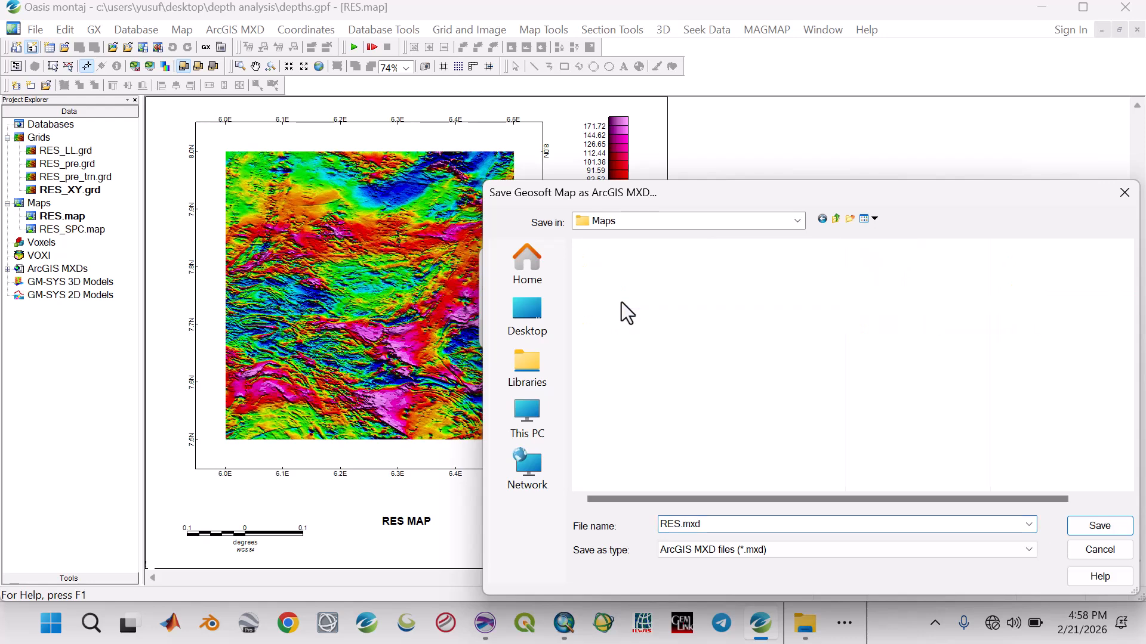
double_click(679, 524)
click(680, 525)
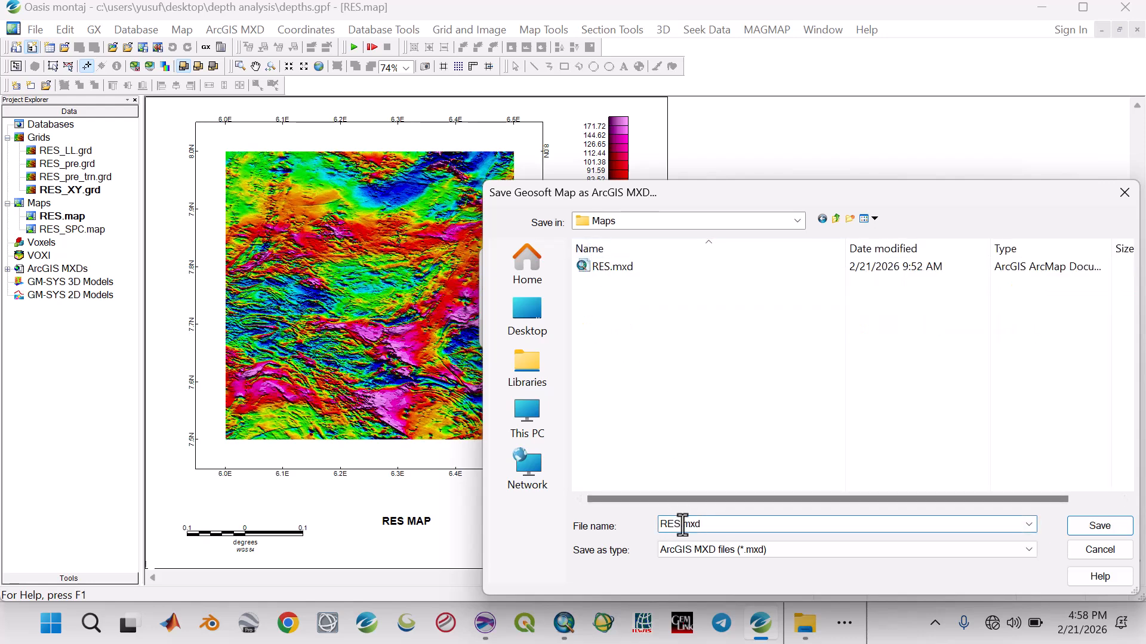
text(_2)
click(1095, 527)
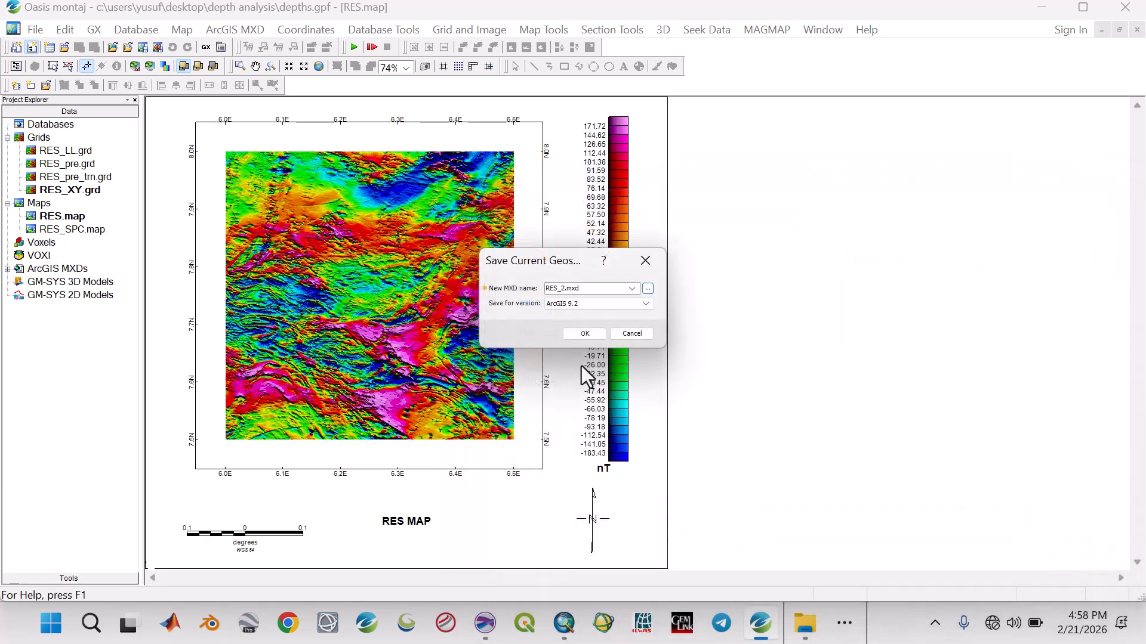
click(587, 336)
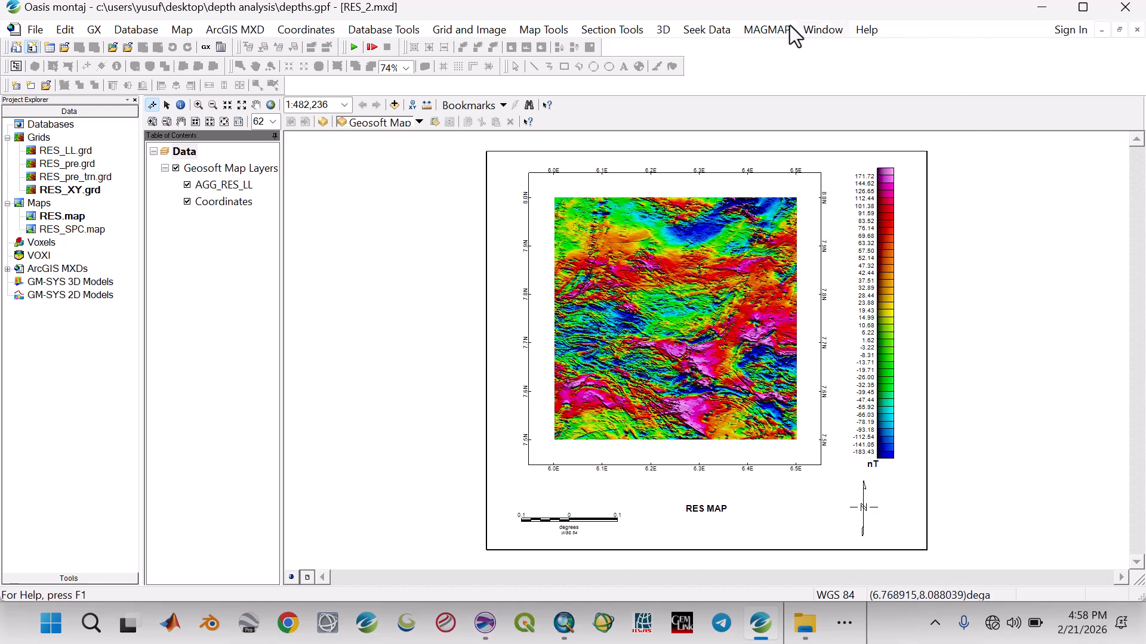
Step: Close all open project windows in Oasis montaj, saving all modified documents
click(824, 33)
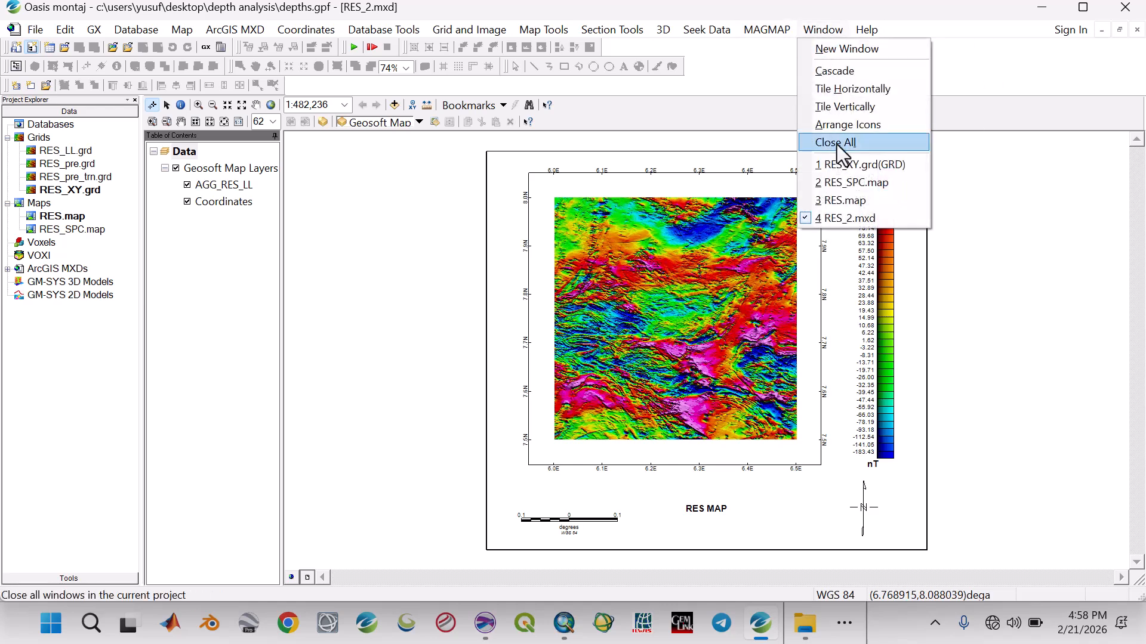
click(838, 146)
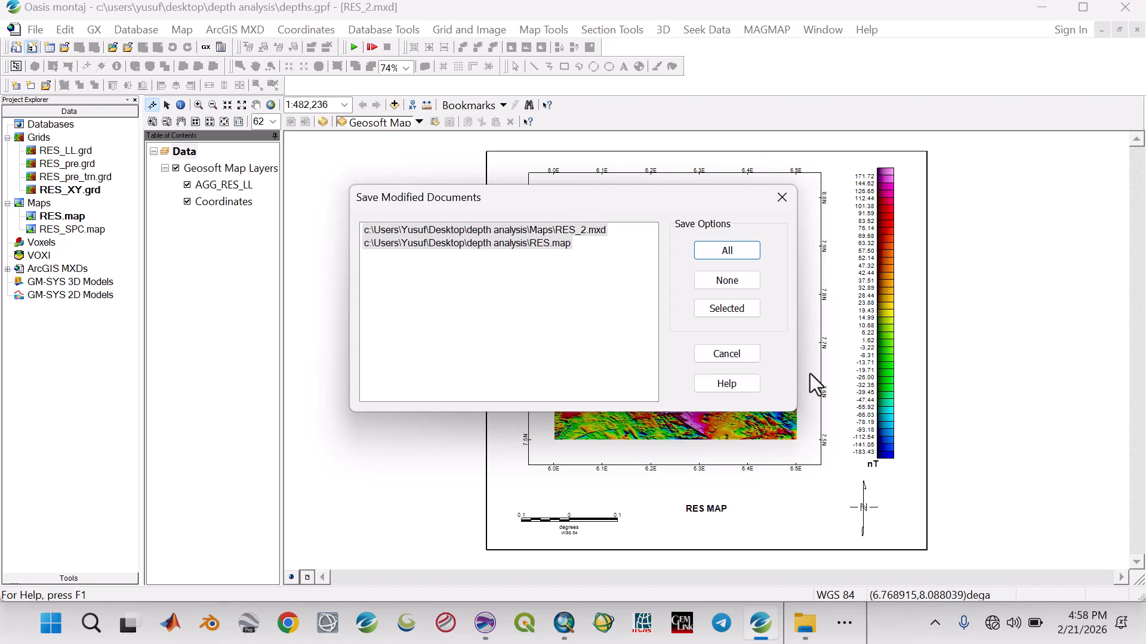
click(718, 253)
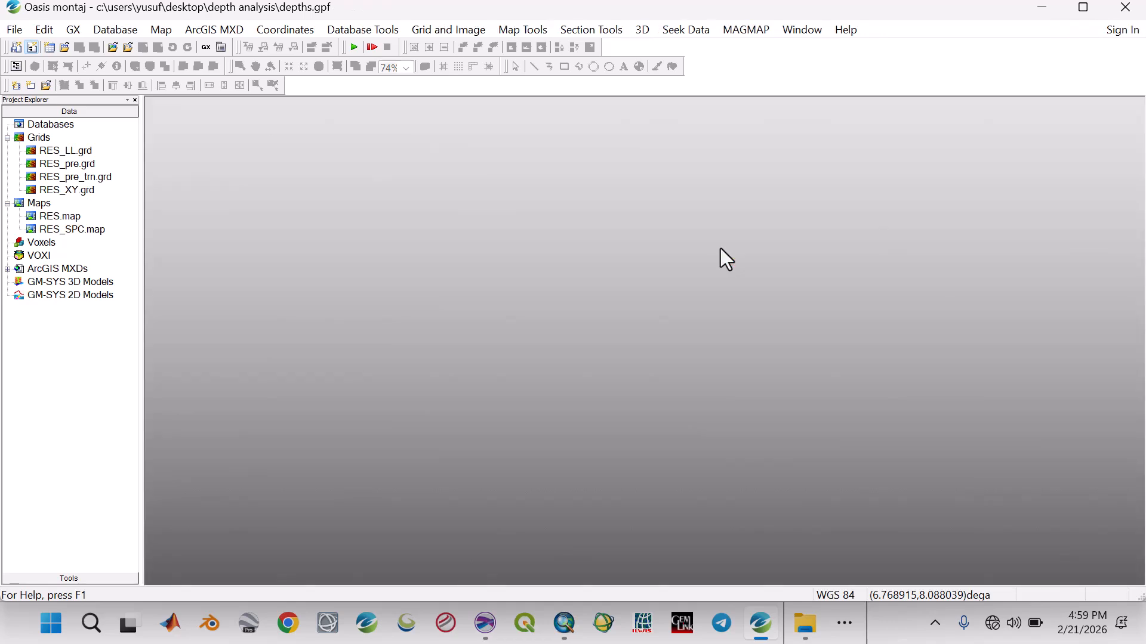
Step: Return to ArcMap, open RES_2.mxd from the Maps folder and close the Catalog to enlarge the layout area
click(1043, 9)
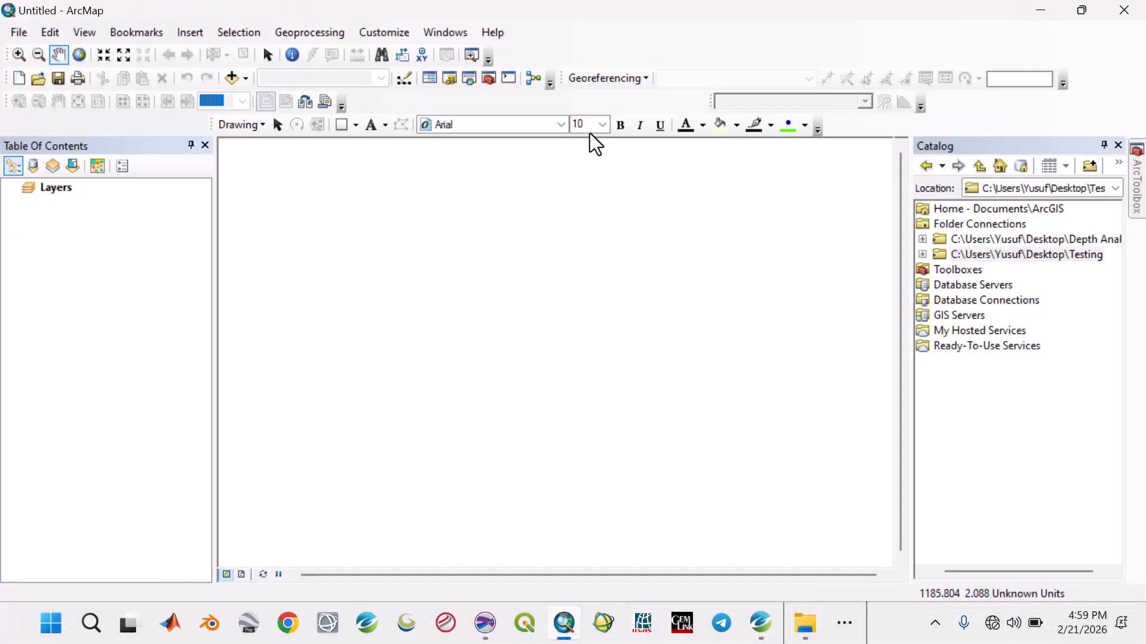
click(19, 32)
click(56, 76)
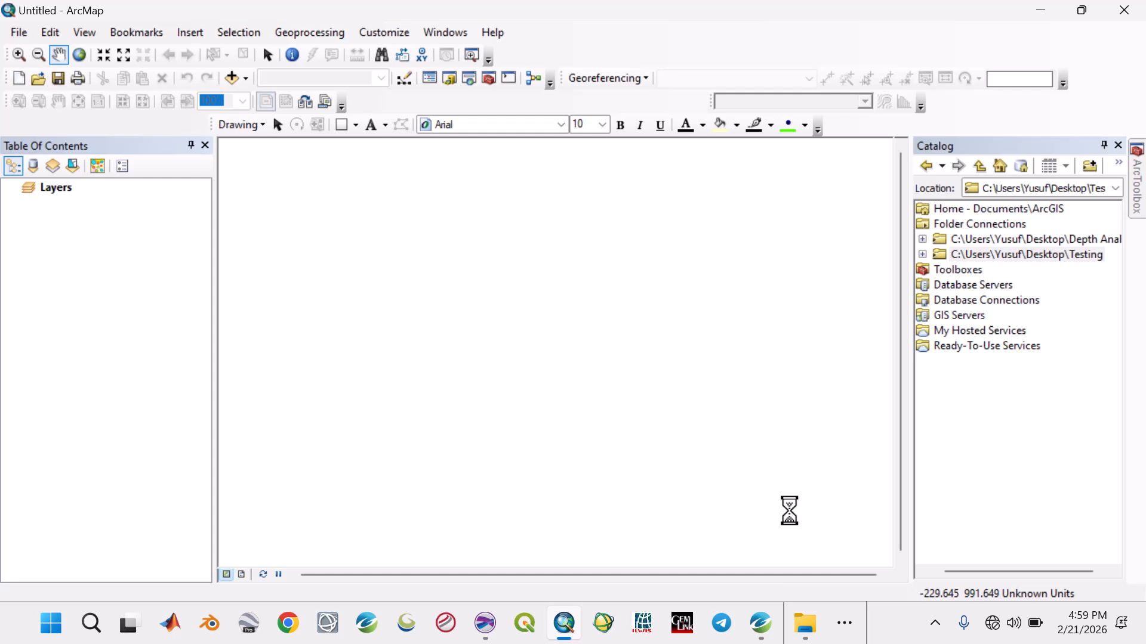
click(836, 632)
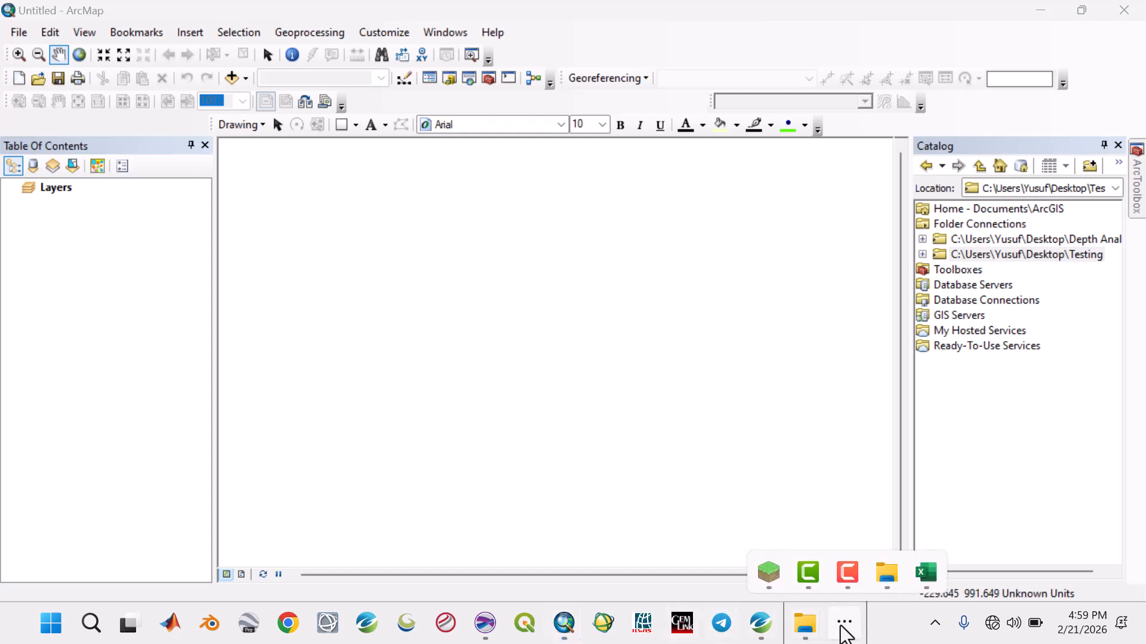
mouse_move(846, 581)
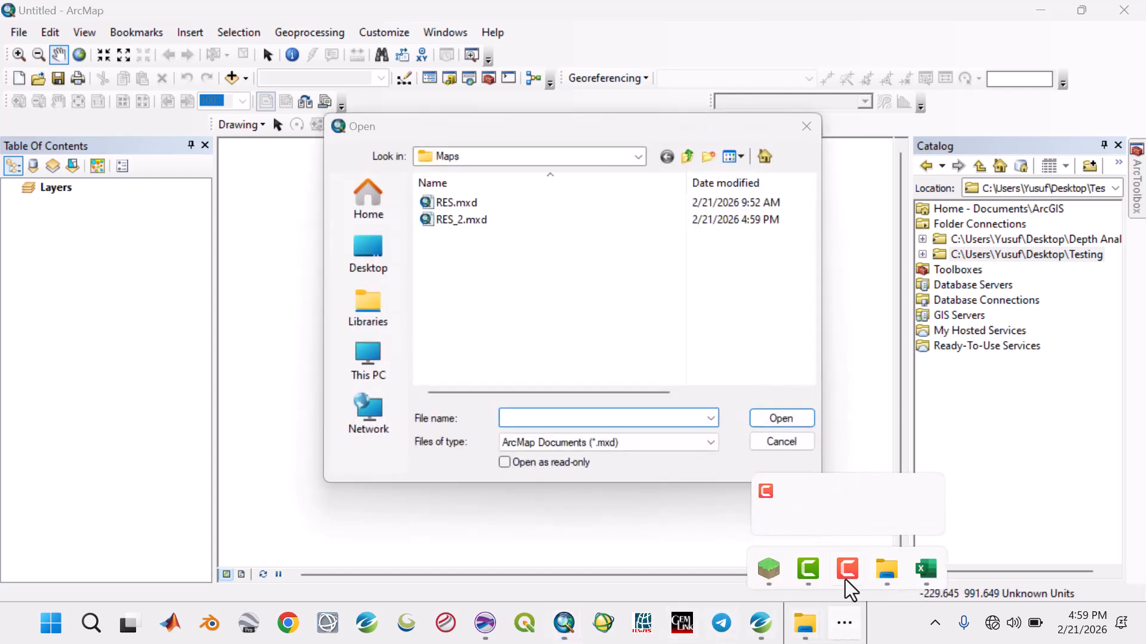
click(862, 499)
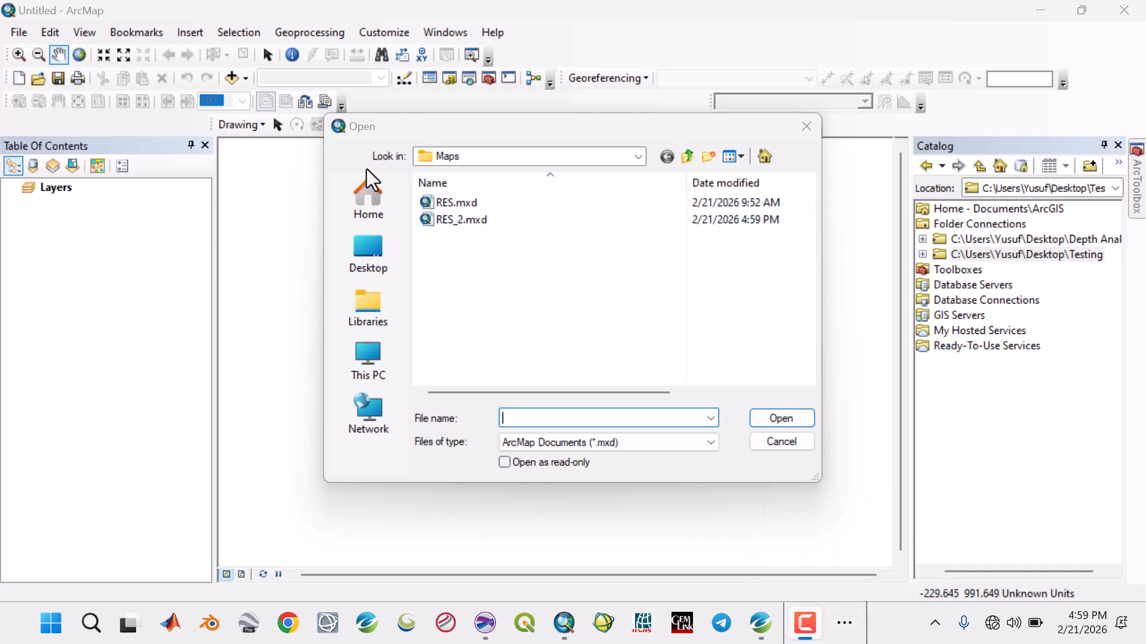
click(473, 220)
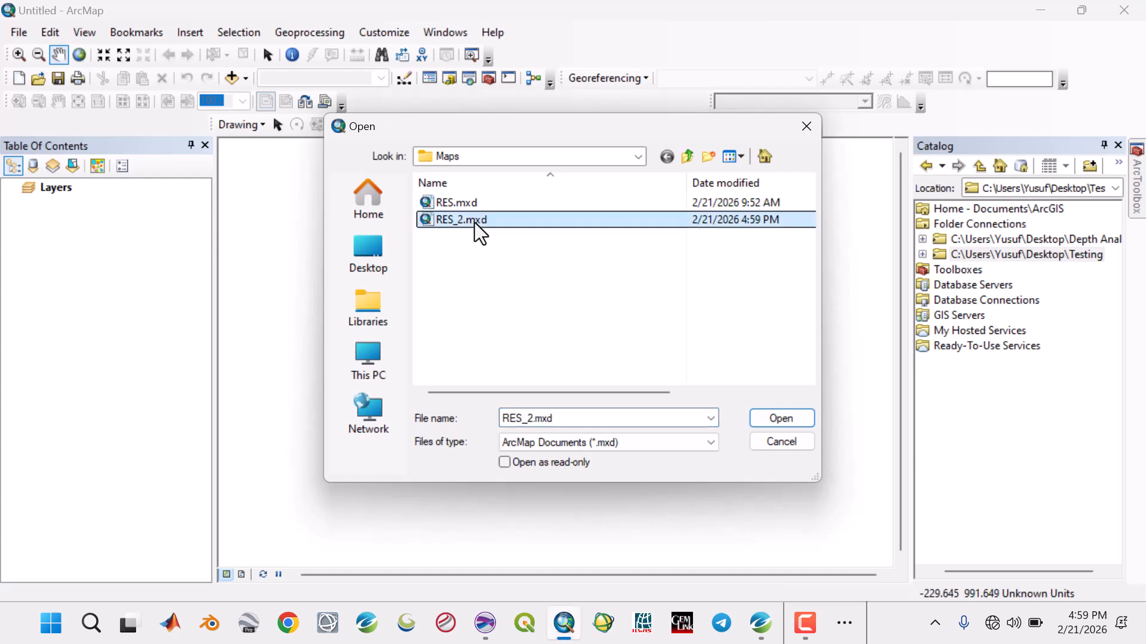
click(756, 417)
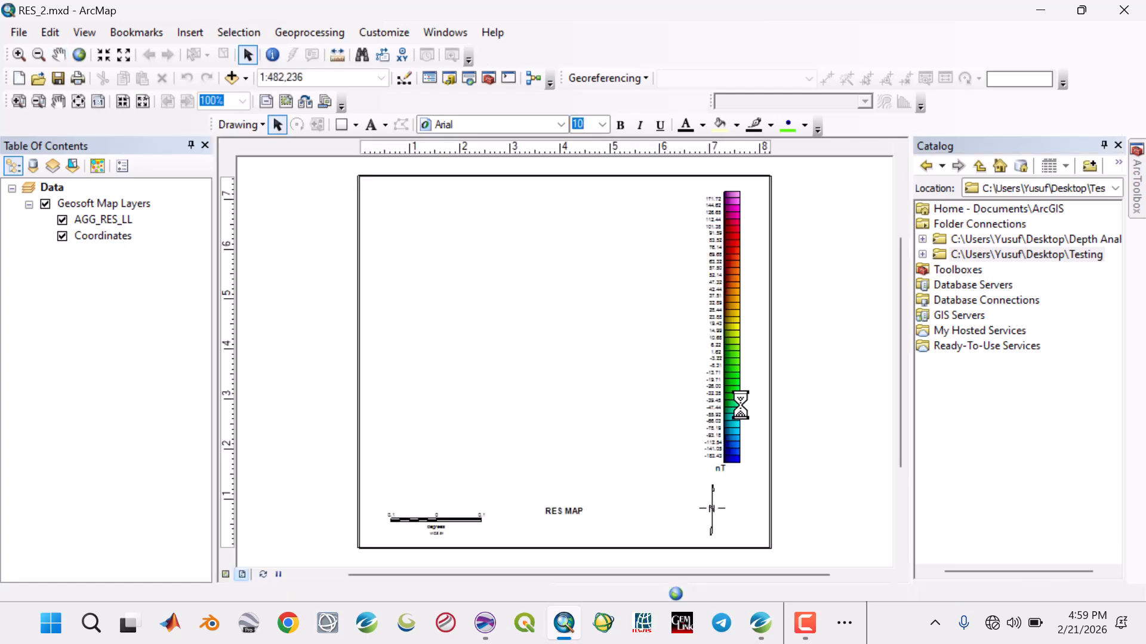
click(1118, 147)
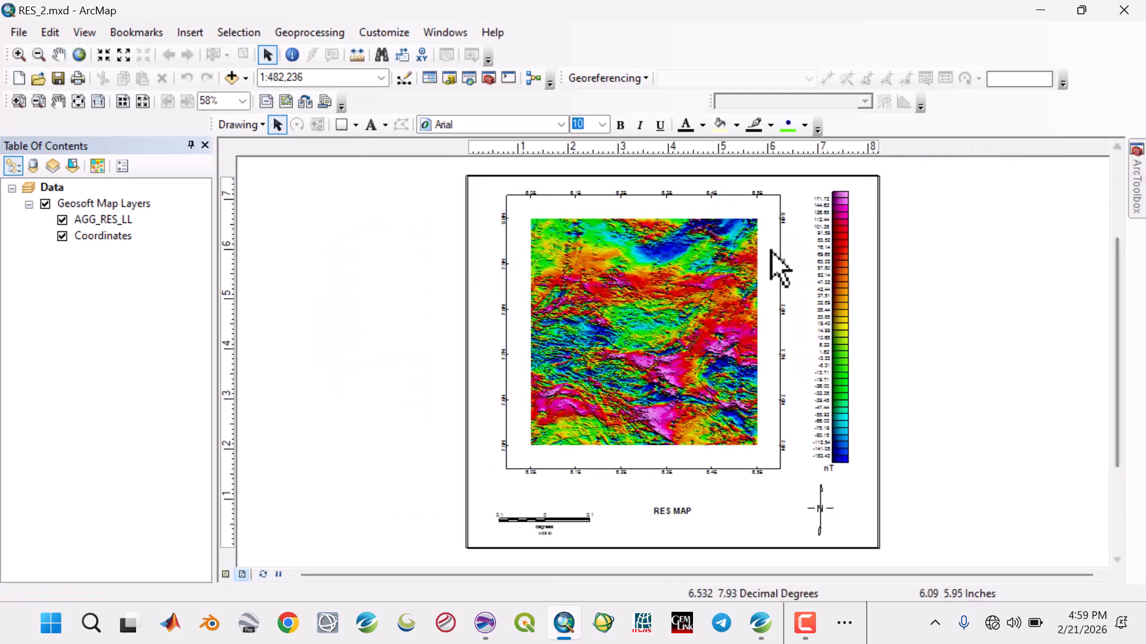
Step: Delete the extra outer border, the north arrow and the scale bar from the map layout
click(876, 182)
click(822, 504)
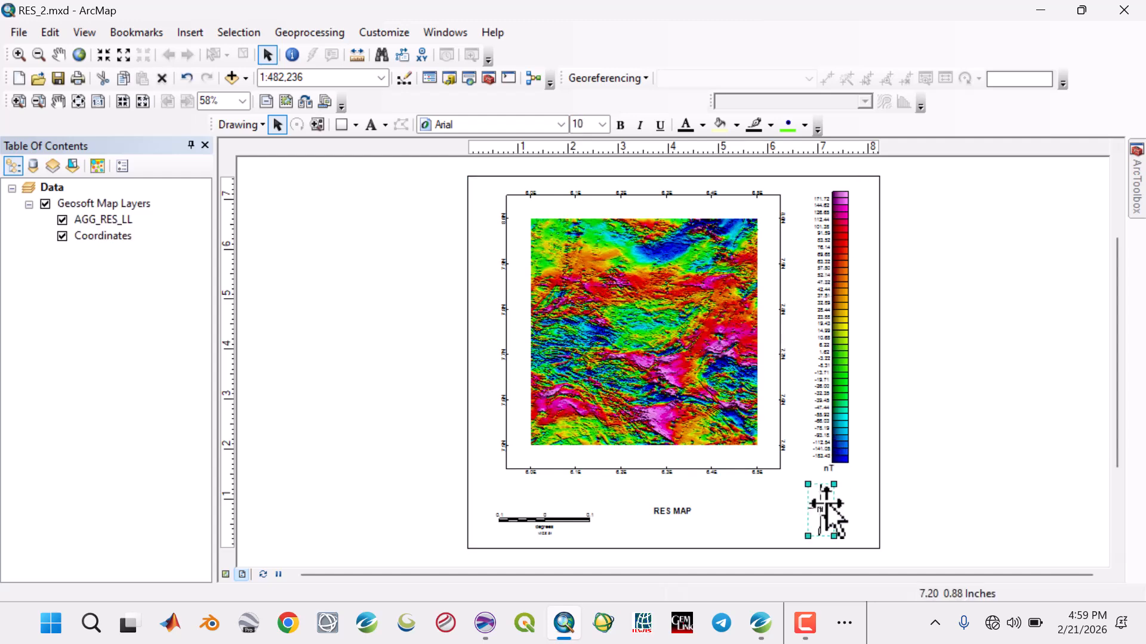
key(Delete)
click(583, 522)
key(Delete)
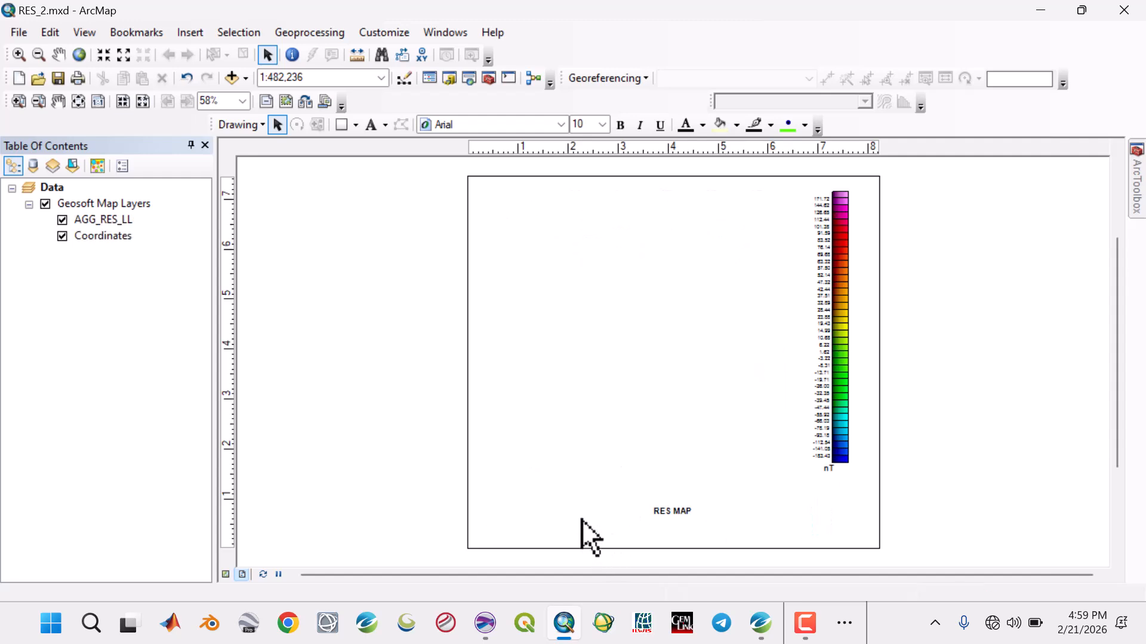
Step: Select the residual map's data frame and hide its Coordinates layer
click(585, 203)
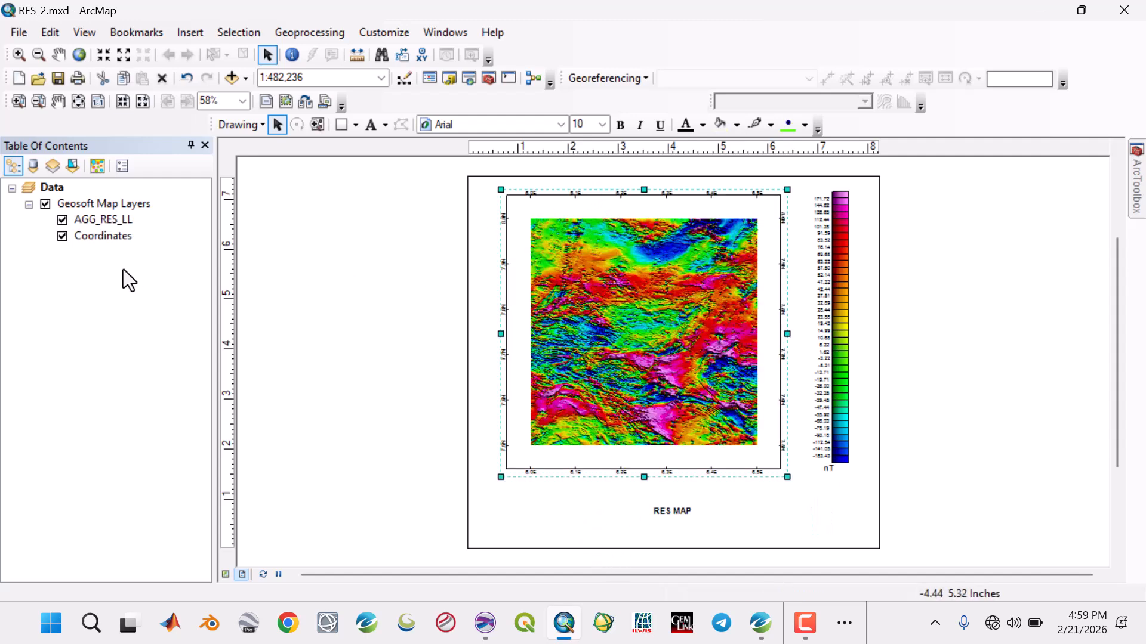
click(62, 237)
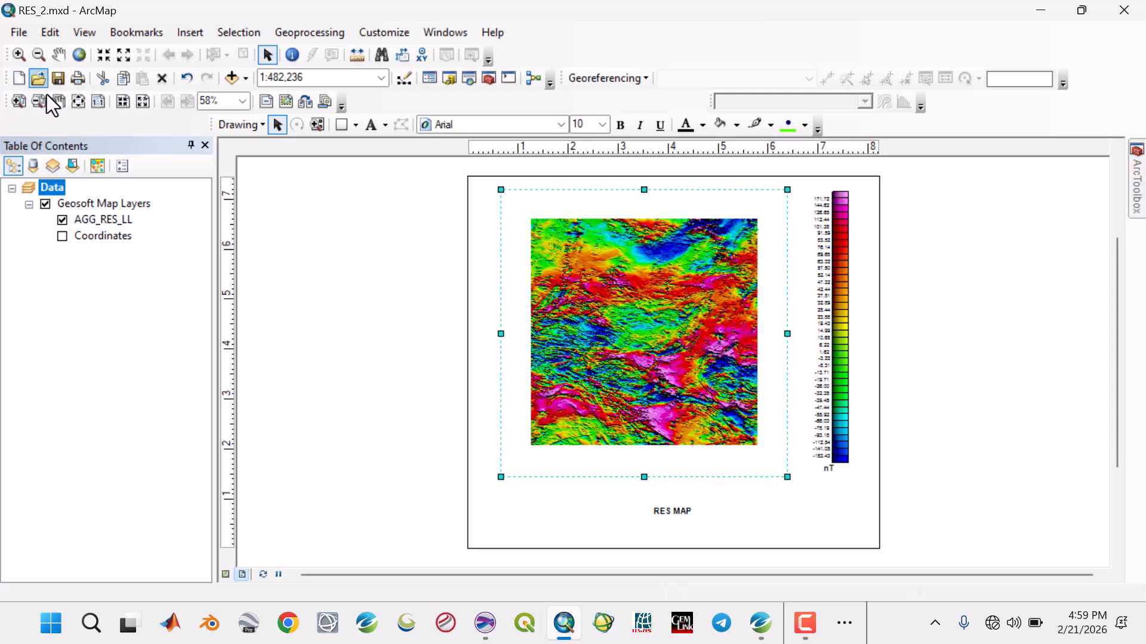
Step: Zoom the residual map in so that it nearly fills its data frame
click(22, 57)
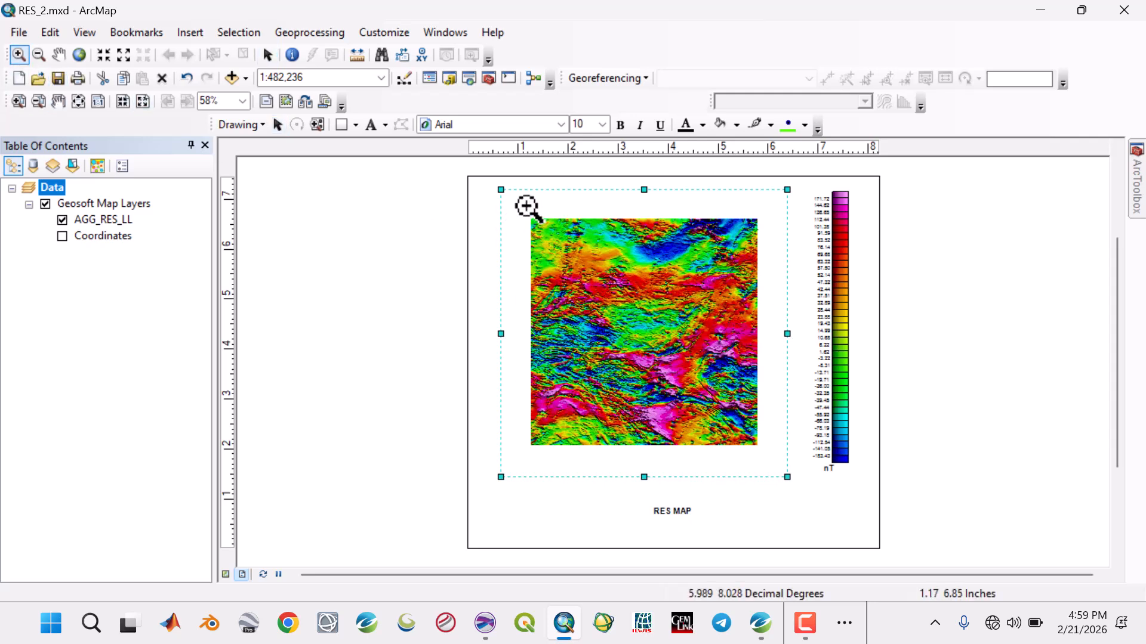
drag(521, 209, 772, 460)
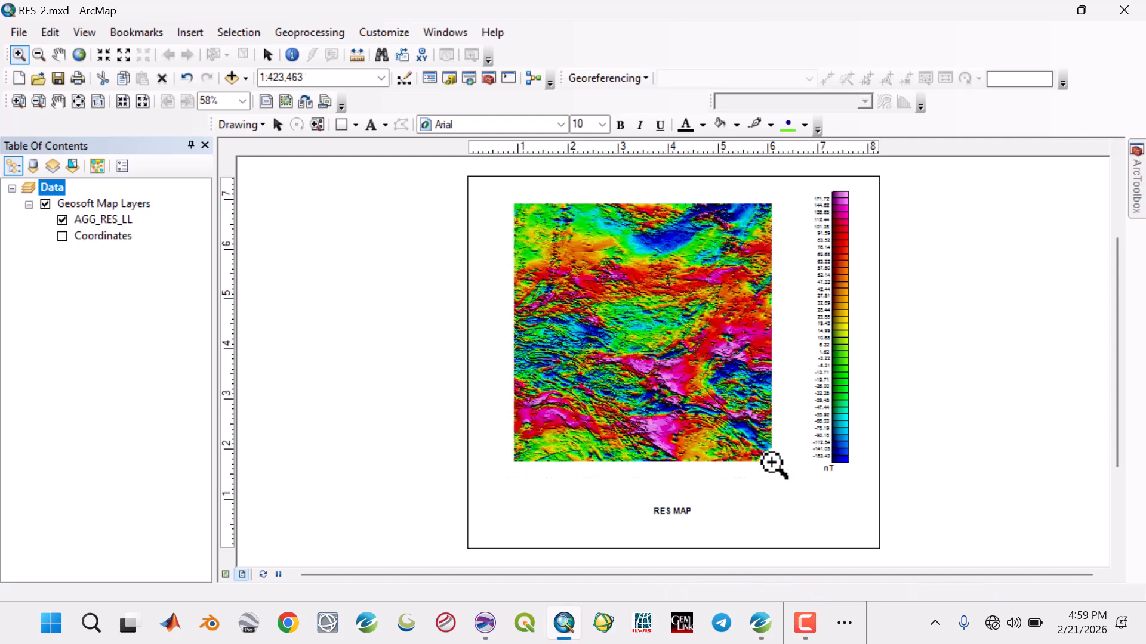
click(268, 54)
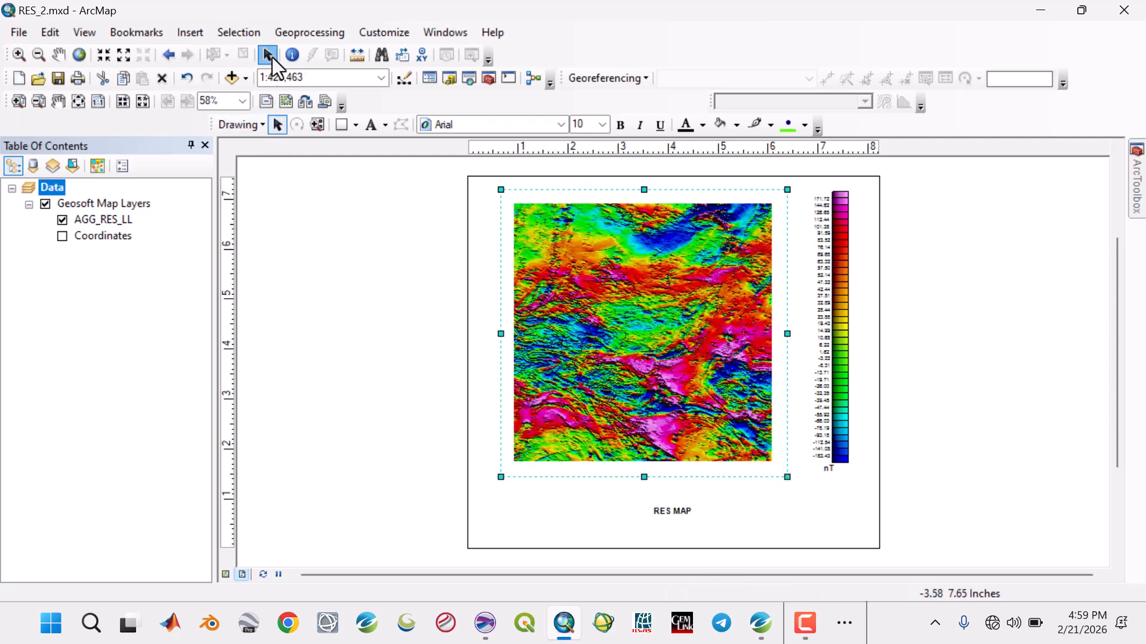
Step: Add a new graticule of meridians and parallels to the map's data frame, keeping the default name Graticule
right_click(788, 187)
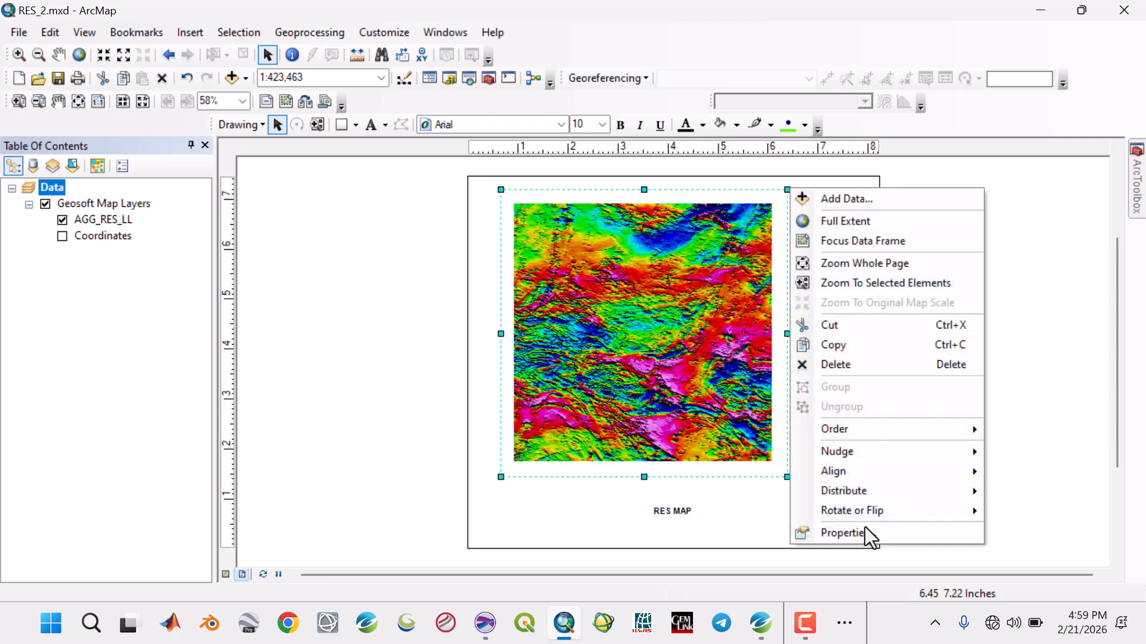
click(858, 533)
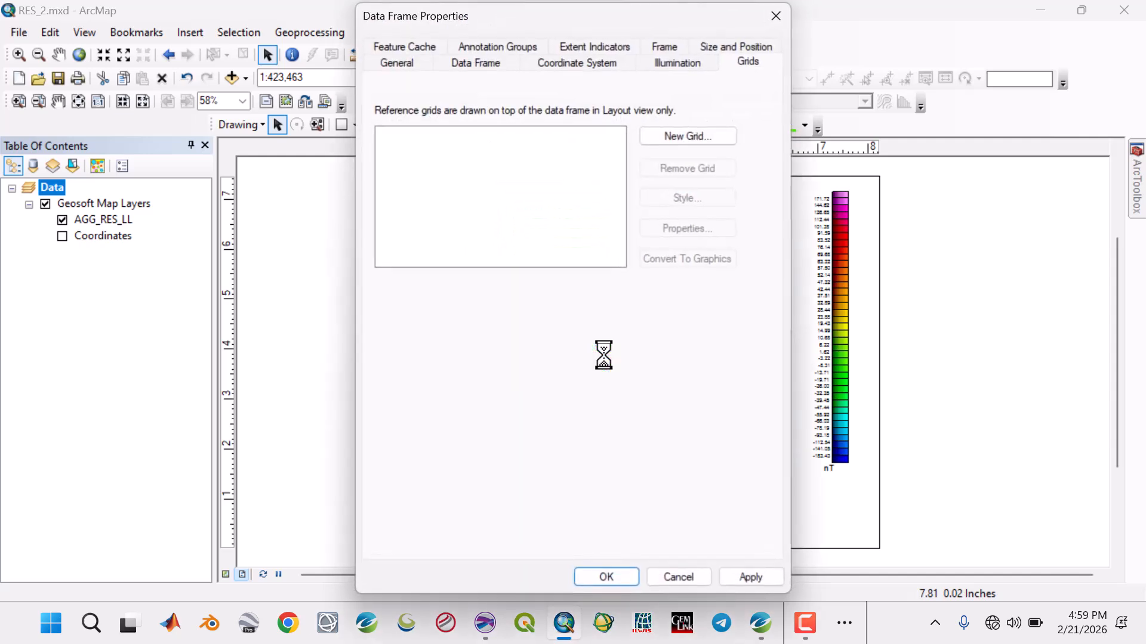
click(697, 140)
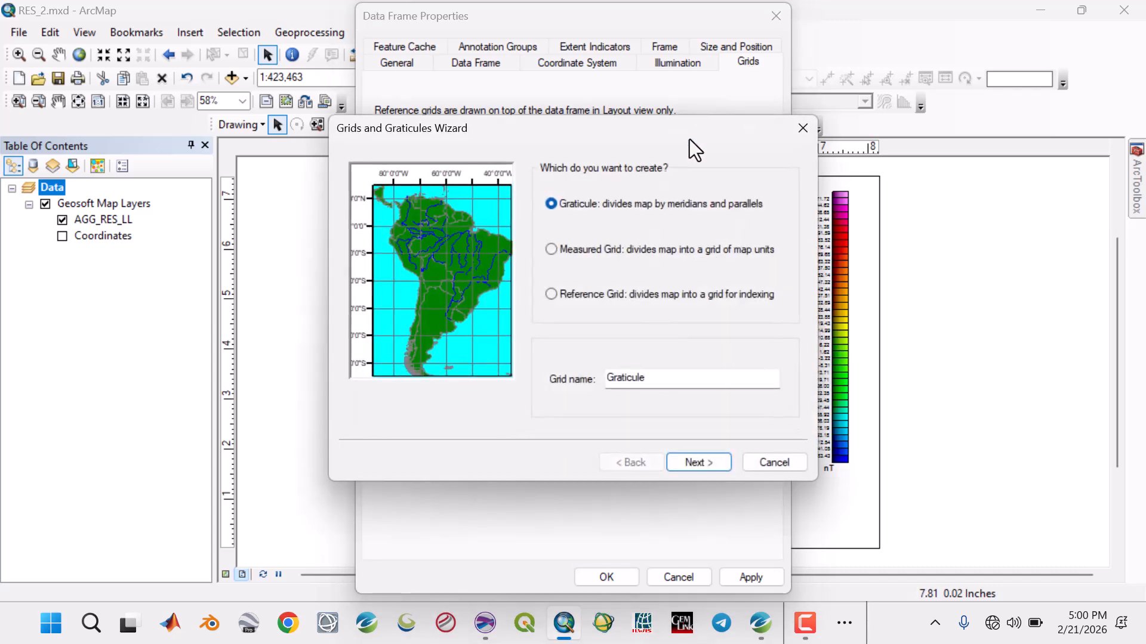
click(686, 460)
click(686, 461)
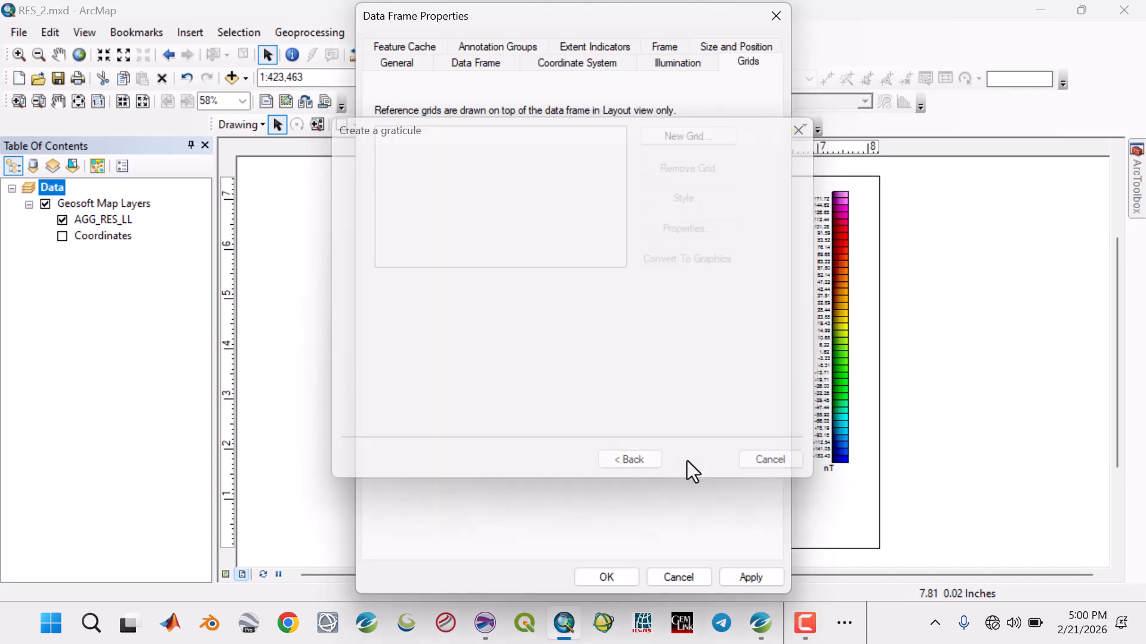
Step: Set the graticule interval to 6 minutes on both axes in degrees and decimal minutes, and show neither lines nor ticks
click(700, 225)
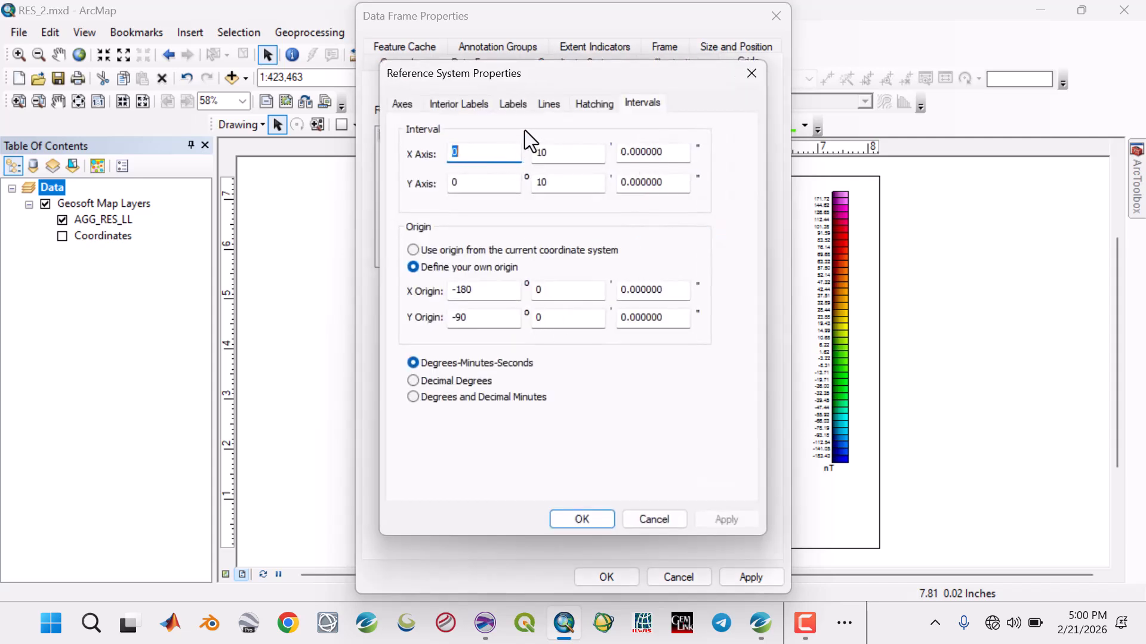
click(468, 382)
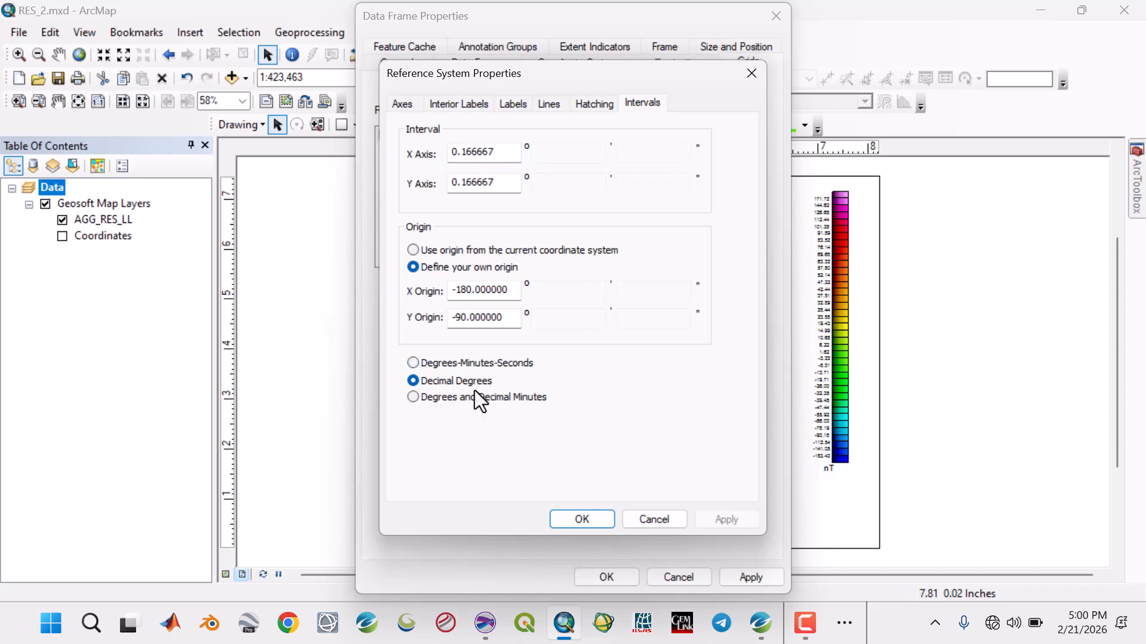
click(478, 395)
drag(583, 154, 500, 153)
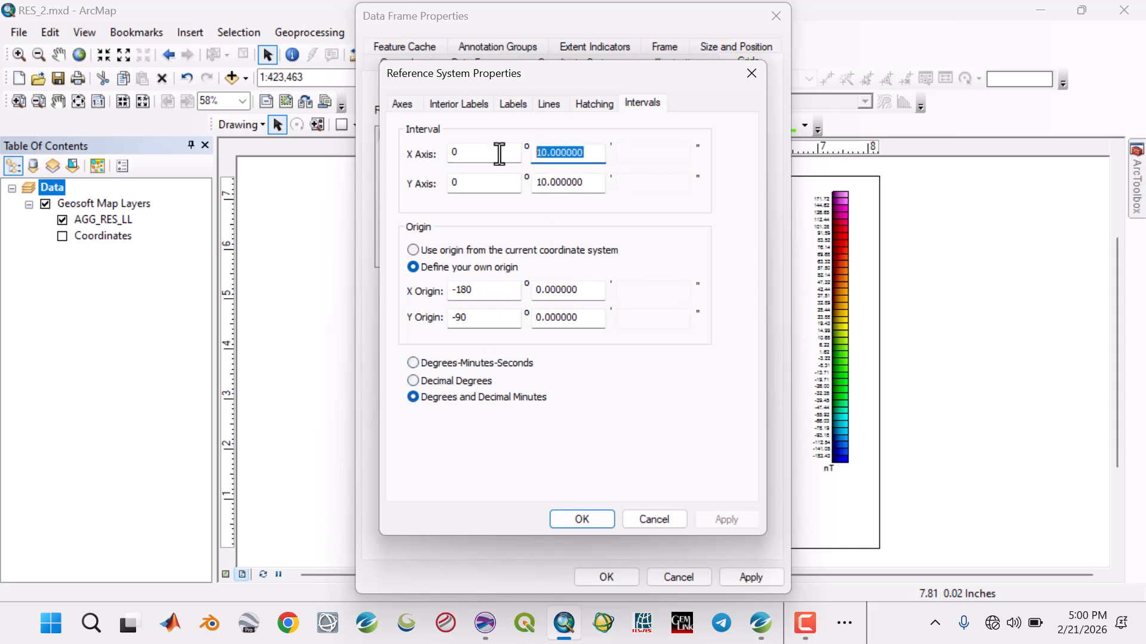
text(6)
drag(598, 189, 495, 182)
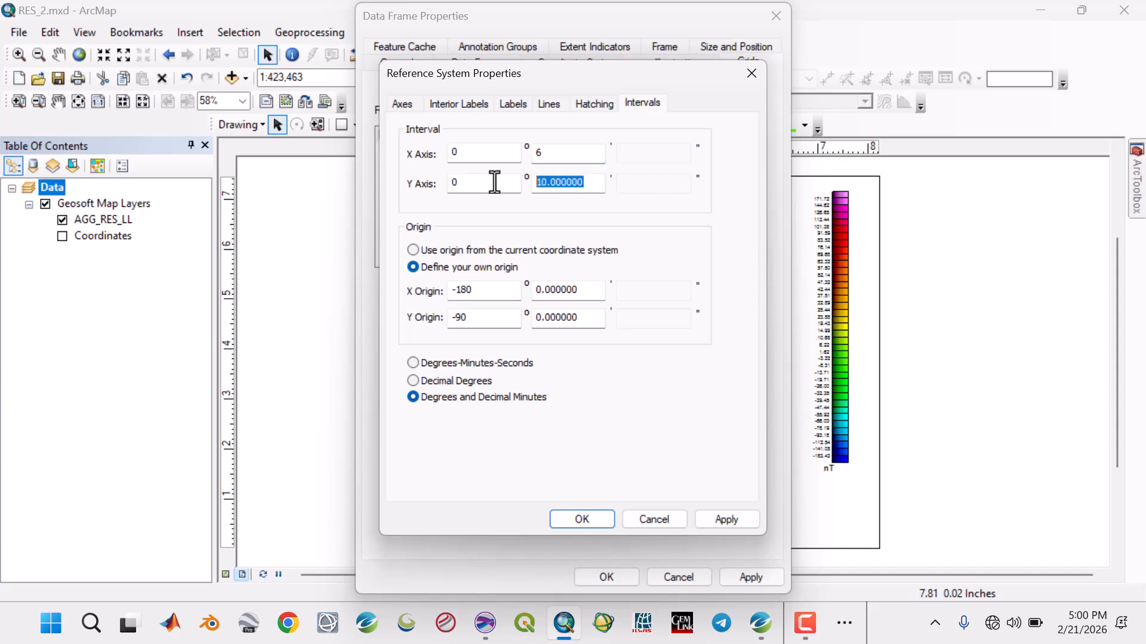
text(6)
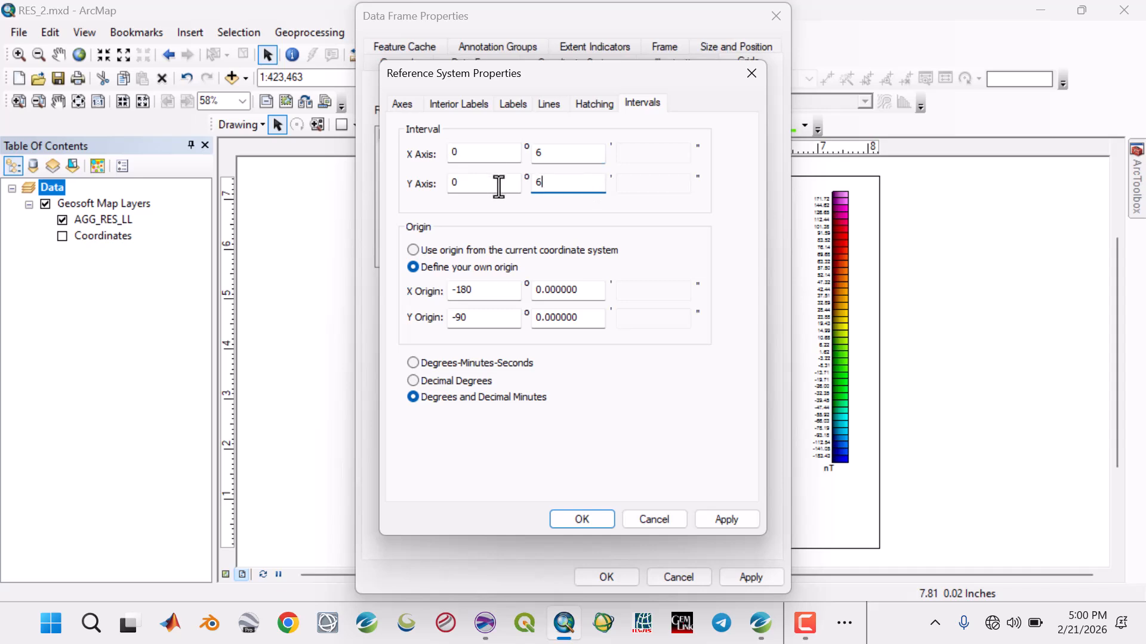
click(545, 109)
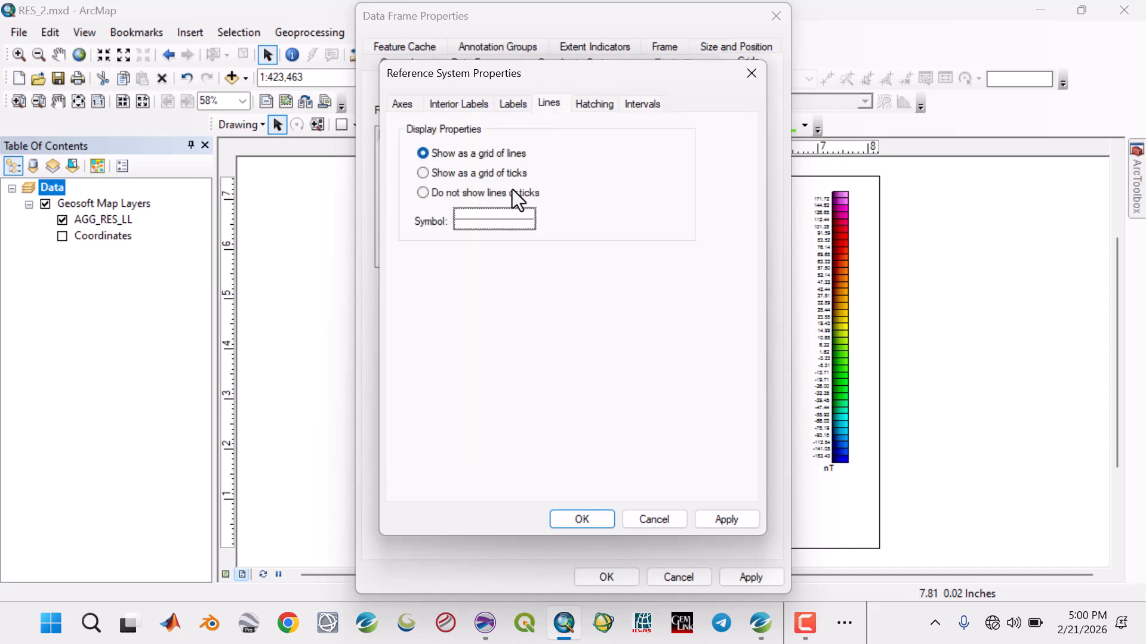
click(515, 191)
Step: Change the graticule's label size, make its left and right labels vertical, and apply the grid to the data frame
click(517, 107)
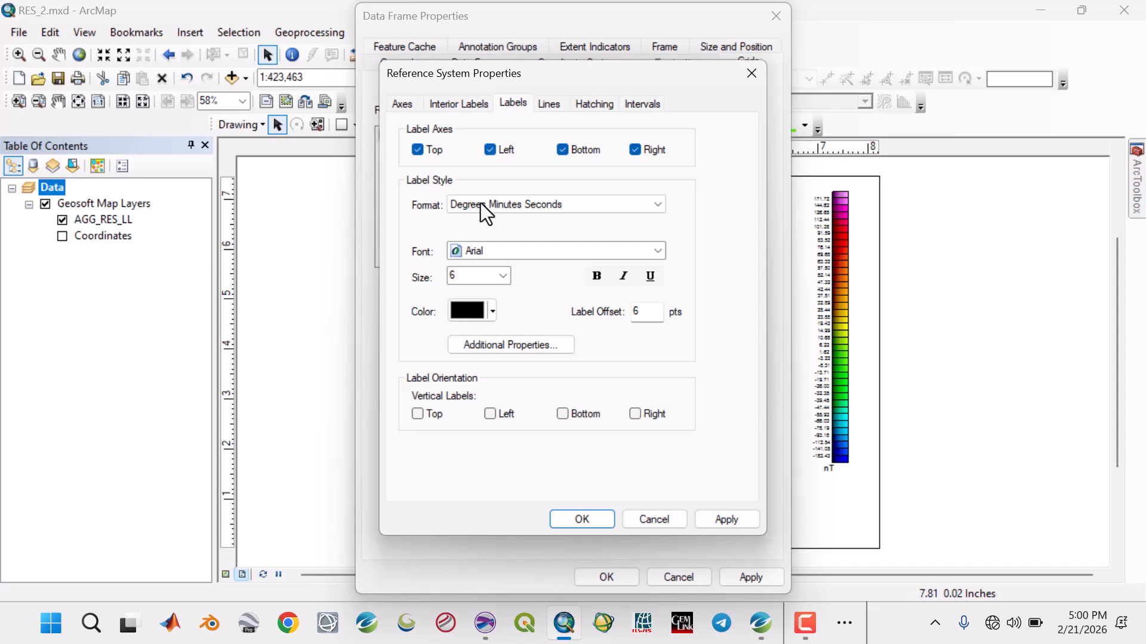
click(503, 278)
click(474, 363)
click(496, 413)
click(720, 521)
click(582, 520)
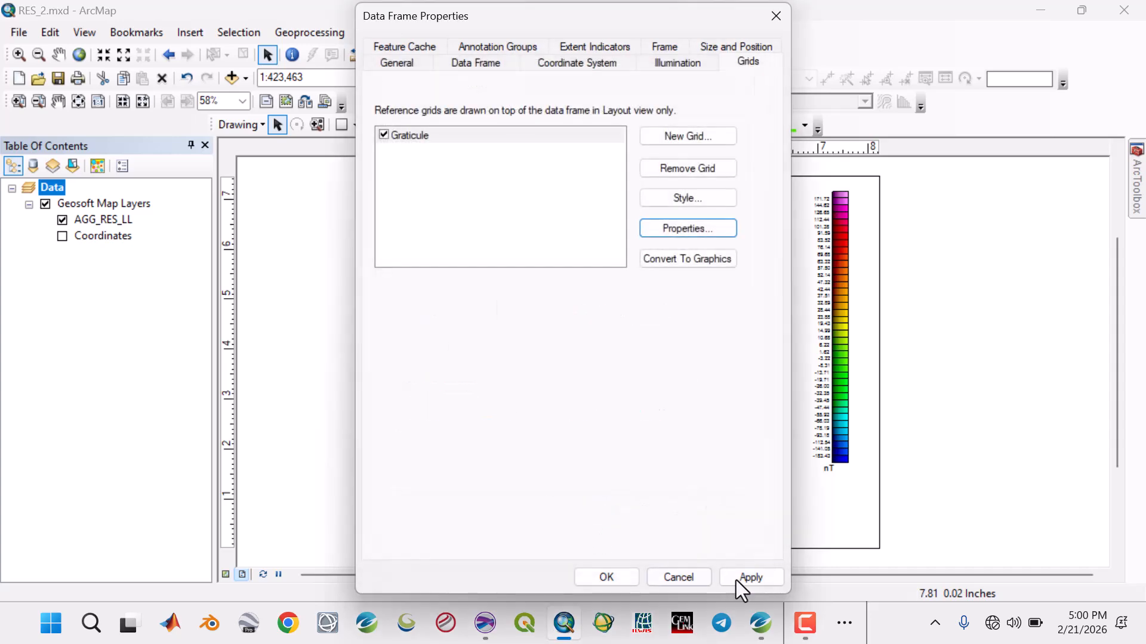
click(749, 579)
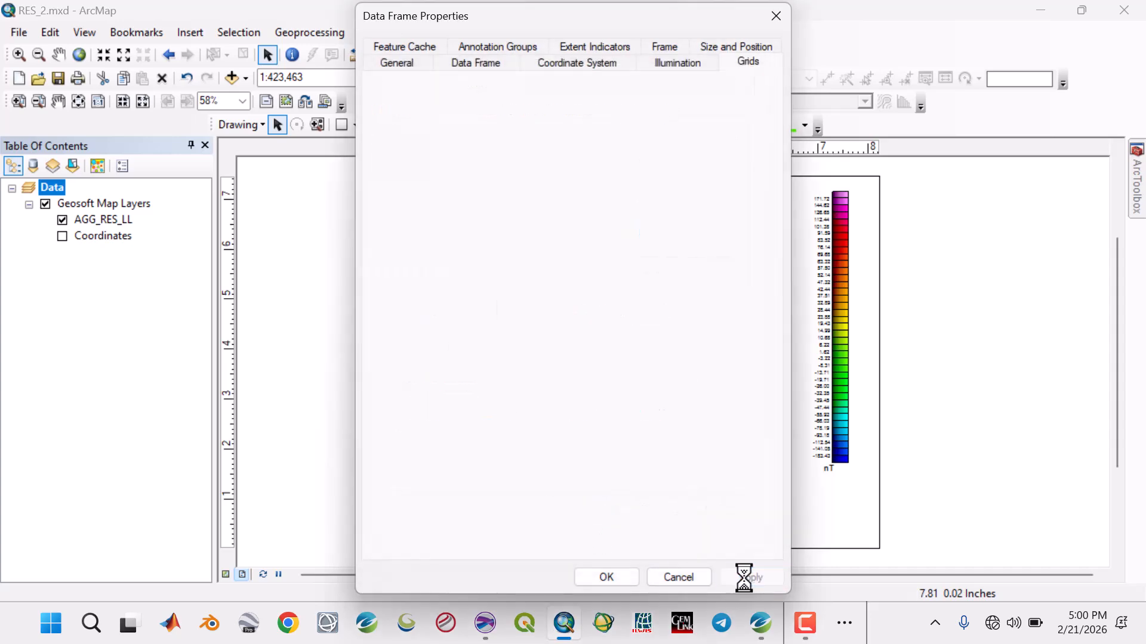
click(625, 579)
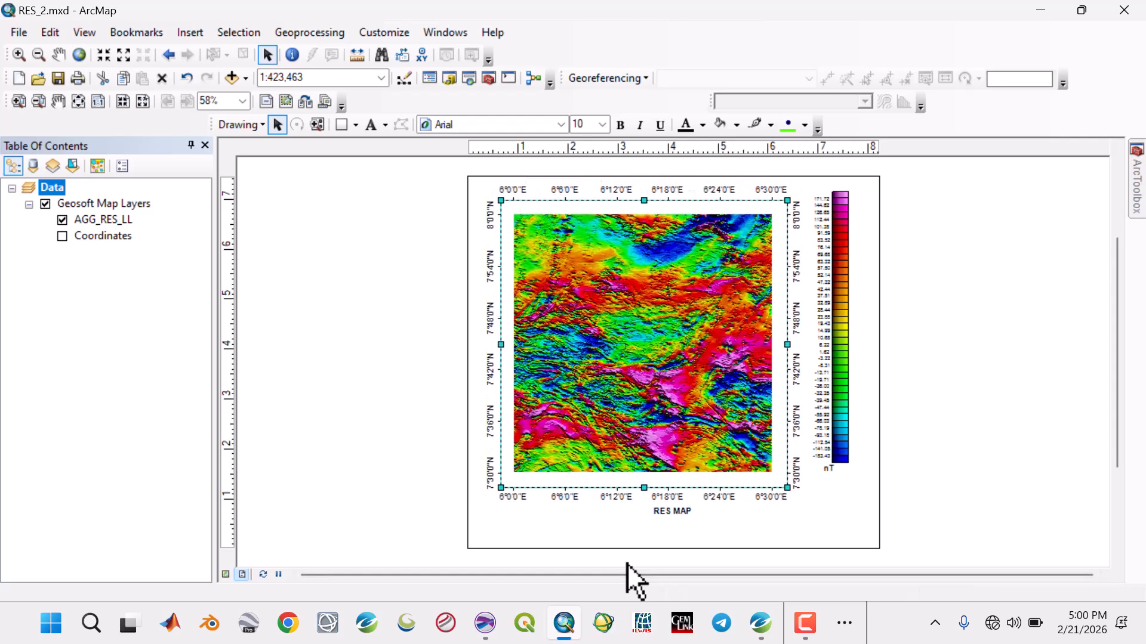
Step: Nudge the colour scale bar down and slightly right to line it up with the map frame
click(841, 401)
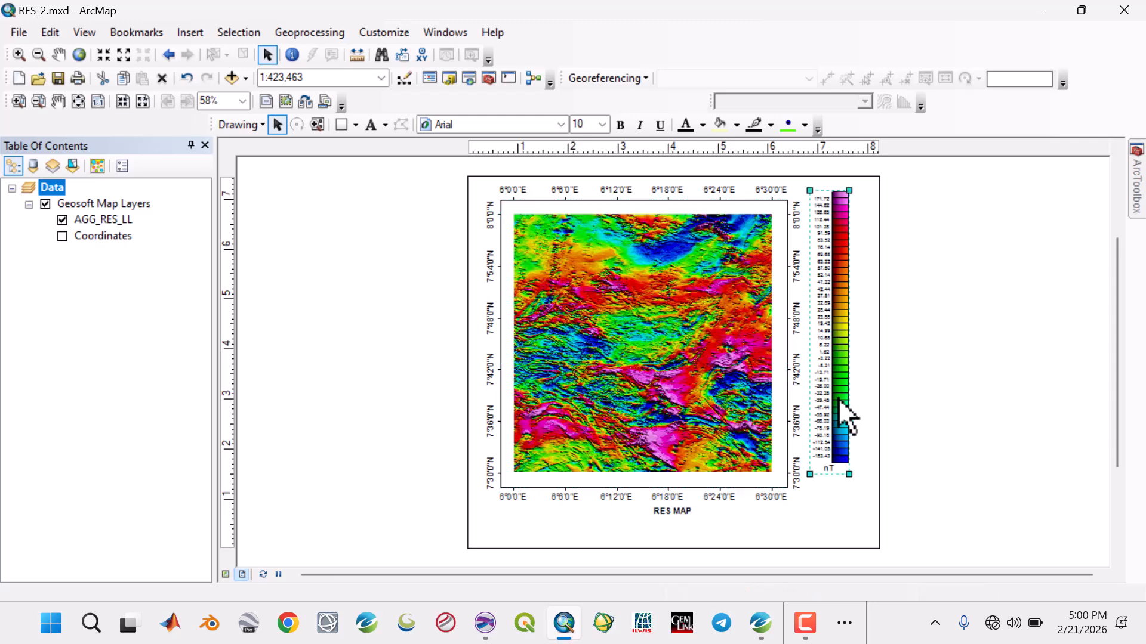
key(Down)
key(Down)
key(Down)
key(Down)
key(Down)
key(Down)
key(Down)
key(Down)
key(Down)
key(Down)
key(Down)
key(Down)
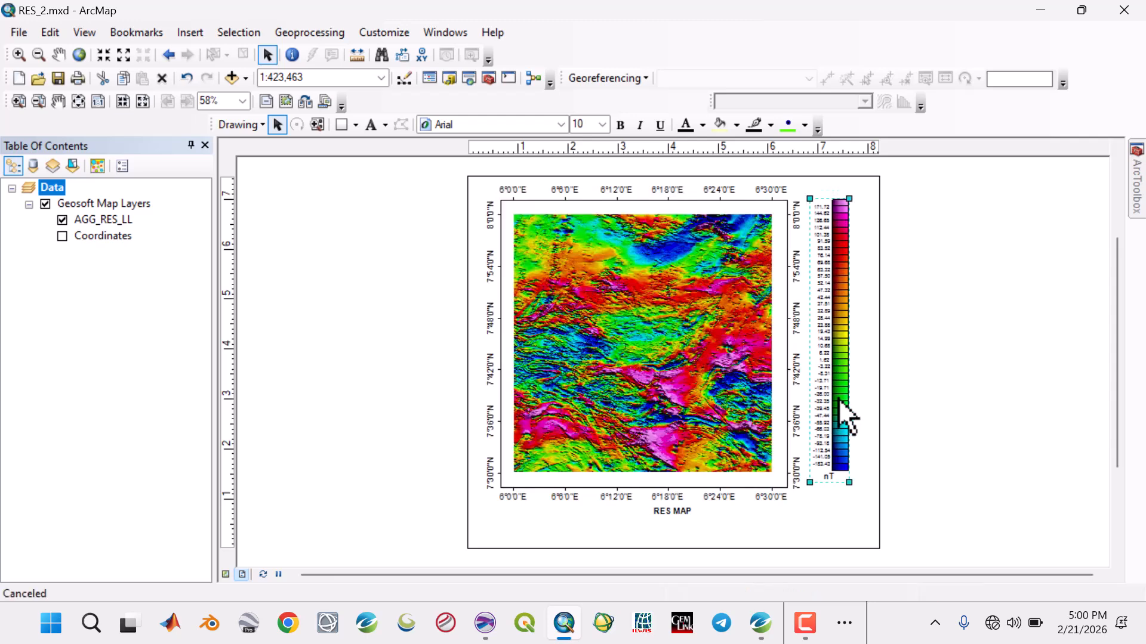
key(Down)
key(Down)
key(Down)
key(Down)
key(Down)
key(Down)
key(Down)
key(Down)
key(Right)
key(Right)
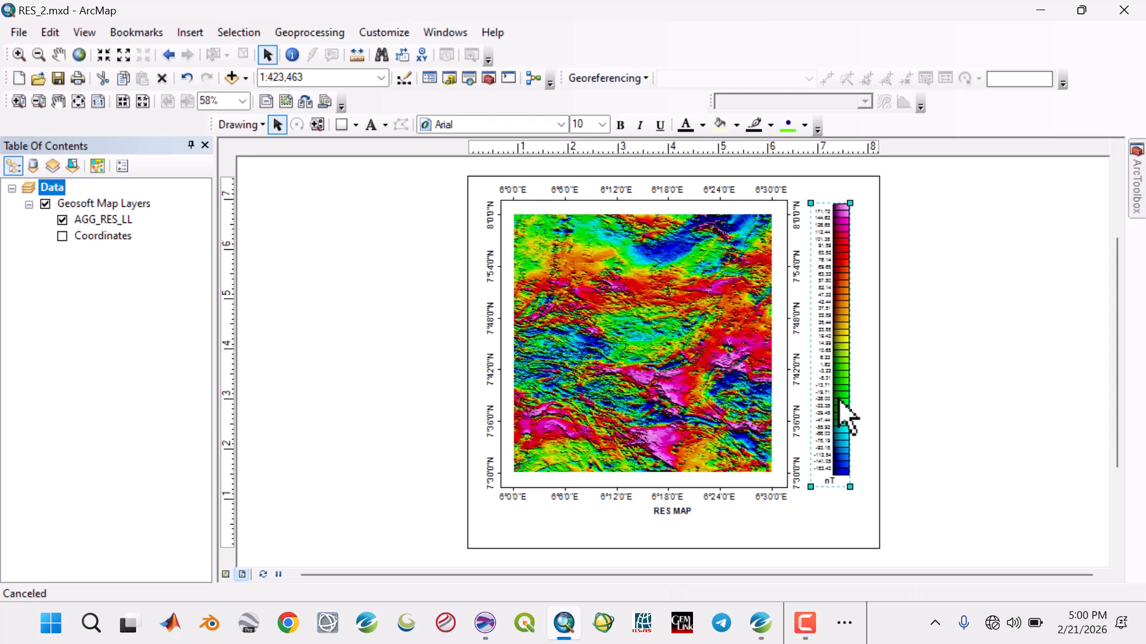
click(949, 466)
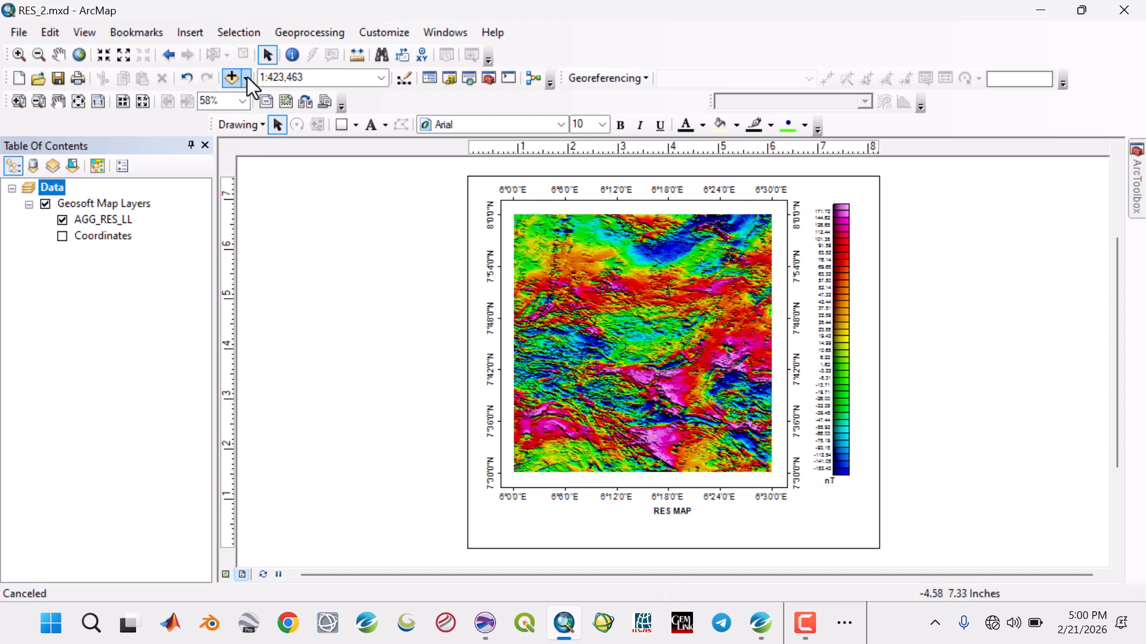
Step: Add Study_Area.shp from the Shapefiles folder to the map
click(247, 77)
click(253, 93)
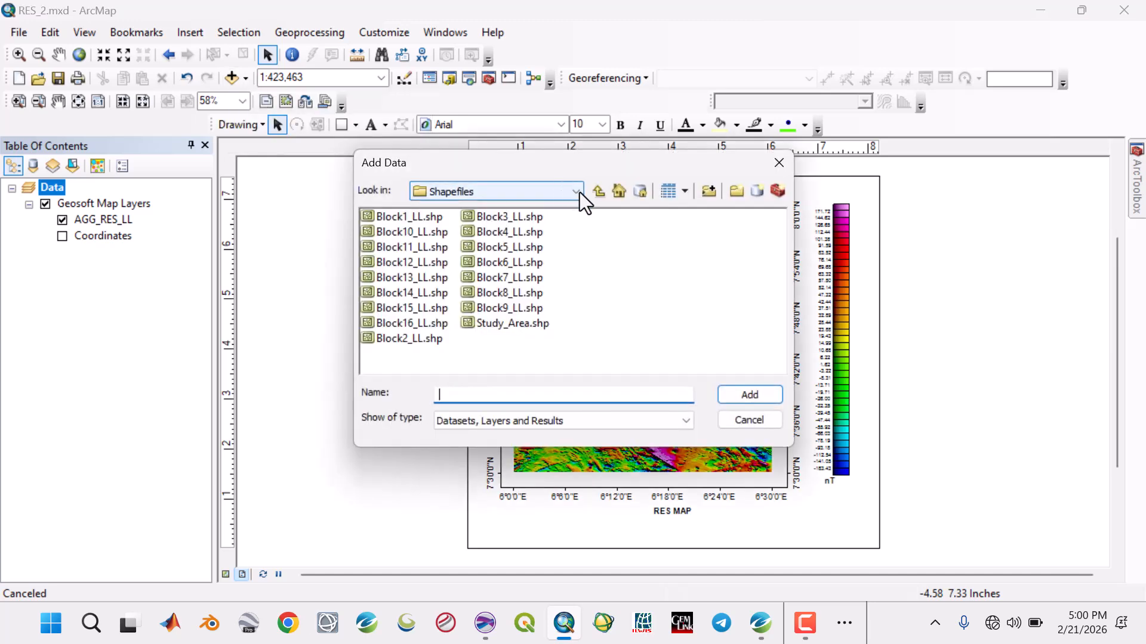
click(504, 322)
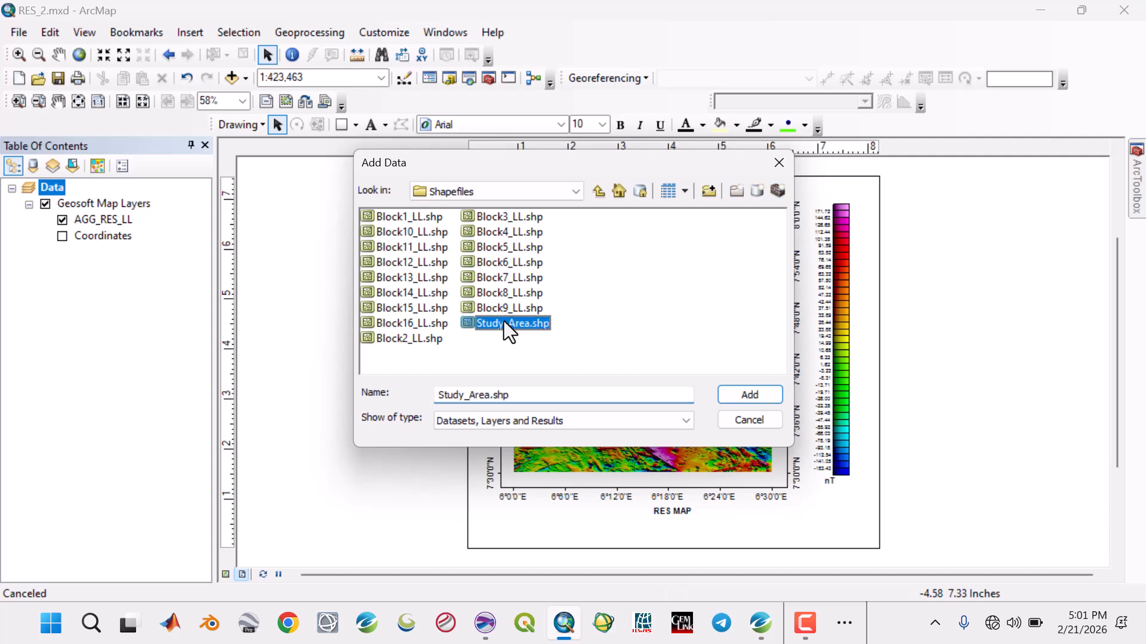
click(743, 394)
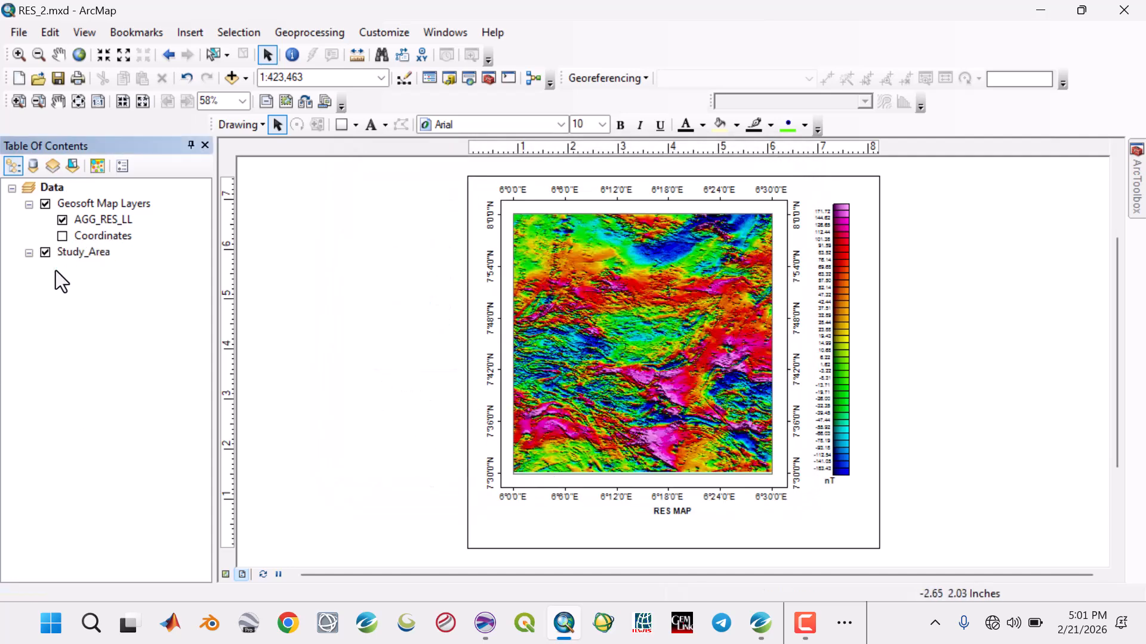
Step: Choose the Hollow fill symbol for the Study_Area layer
click(60, 268)
scroll(531, 339, down, 5)
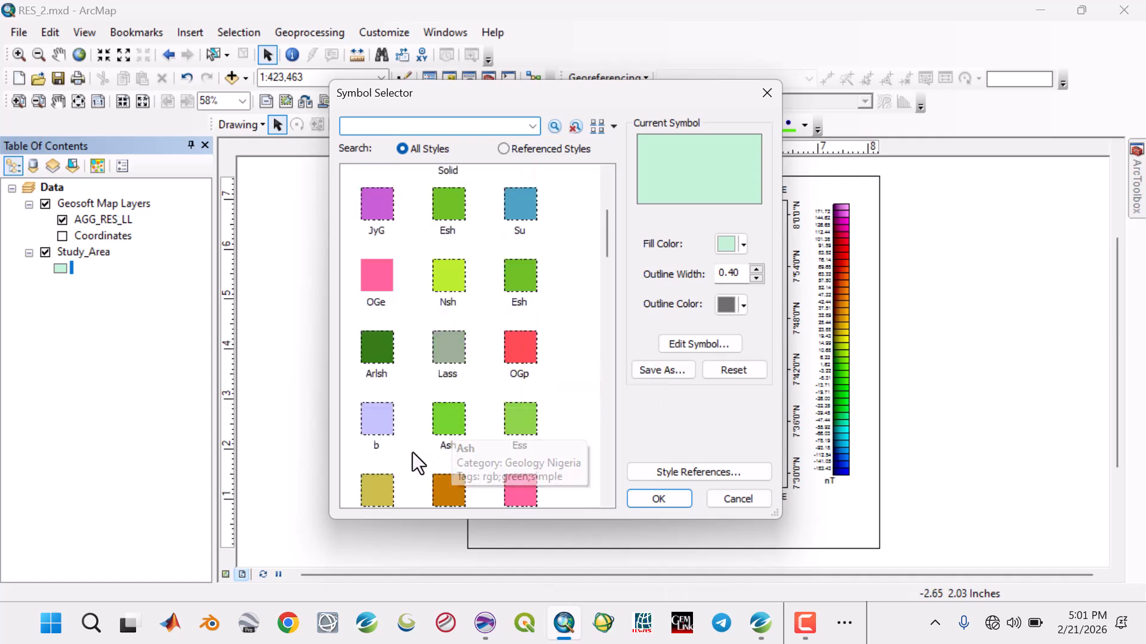
scroll(413, 452, down, 5)
click(378, 475)
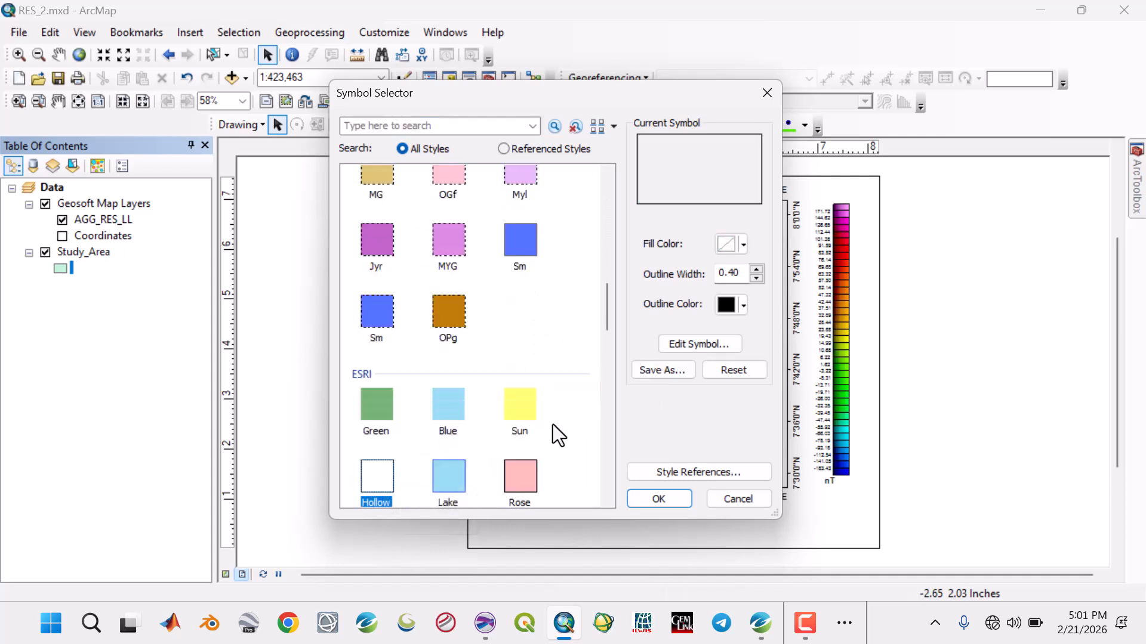
Step: Give the Study_Area symbol's outline the saved Study Area line style and apply the symbol
click(702, 344)
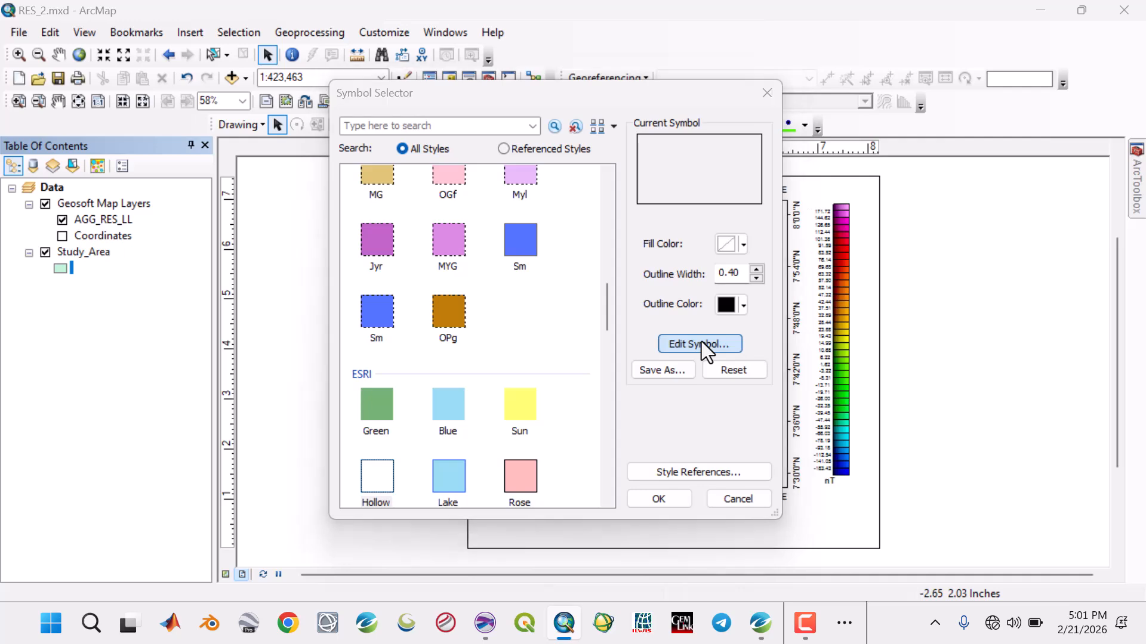
click(528, 315)
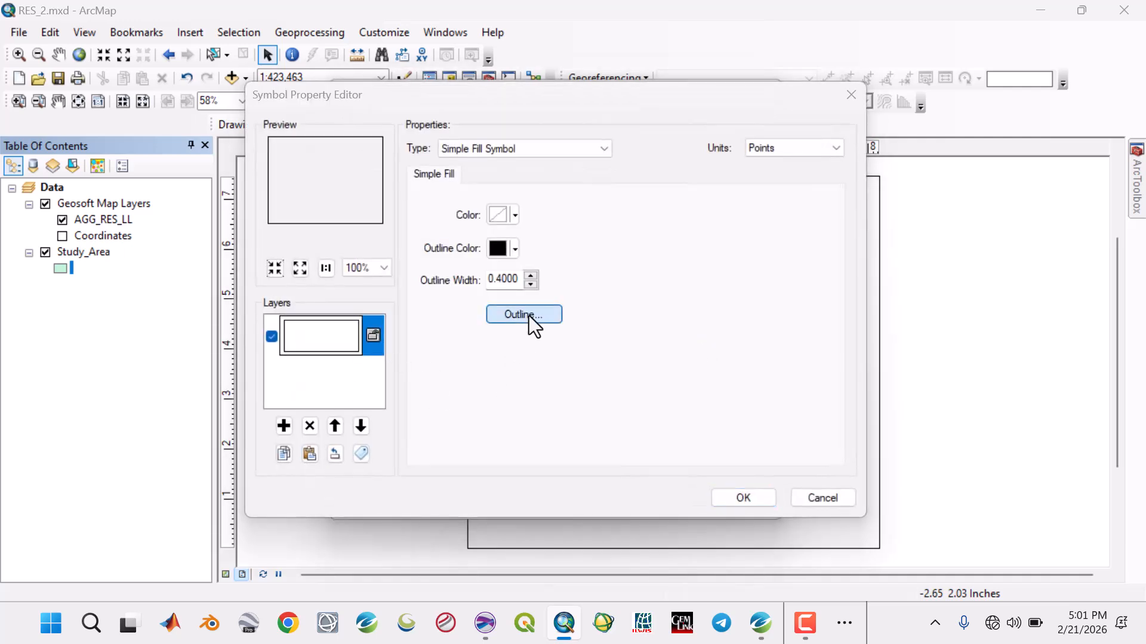
scroll(561, 454, down, 5)
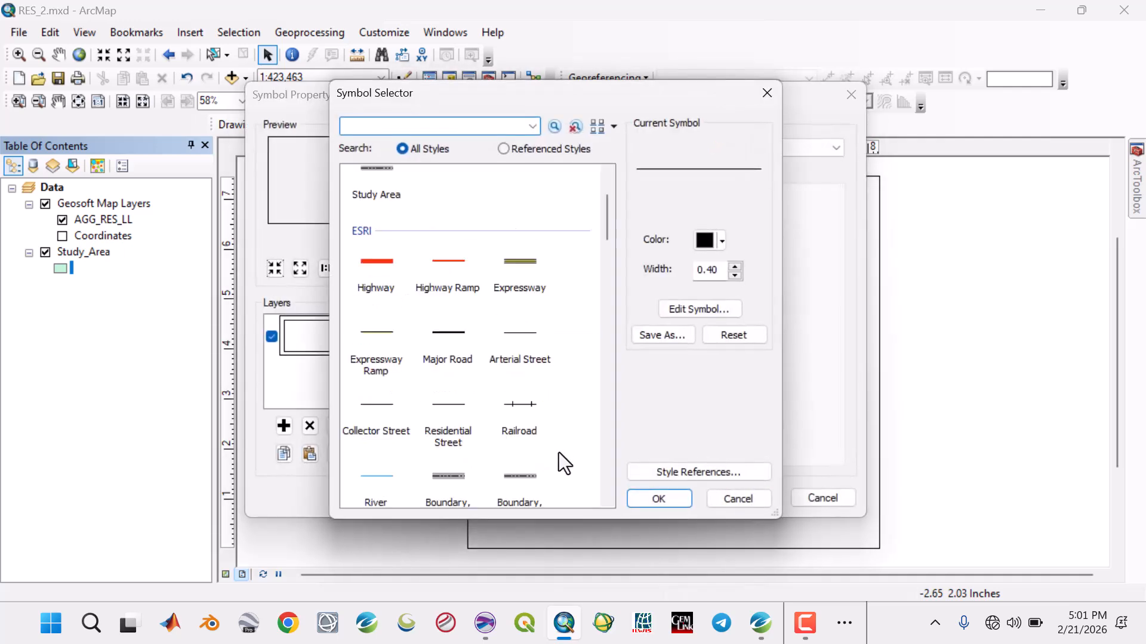
scroll(521, 272, up, 5)
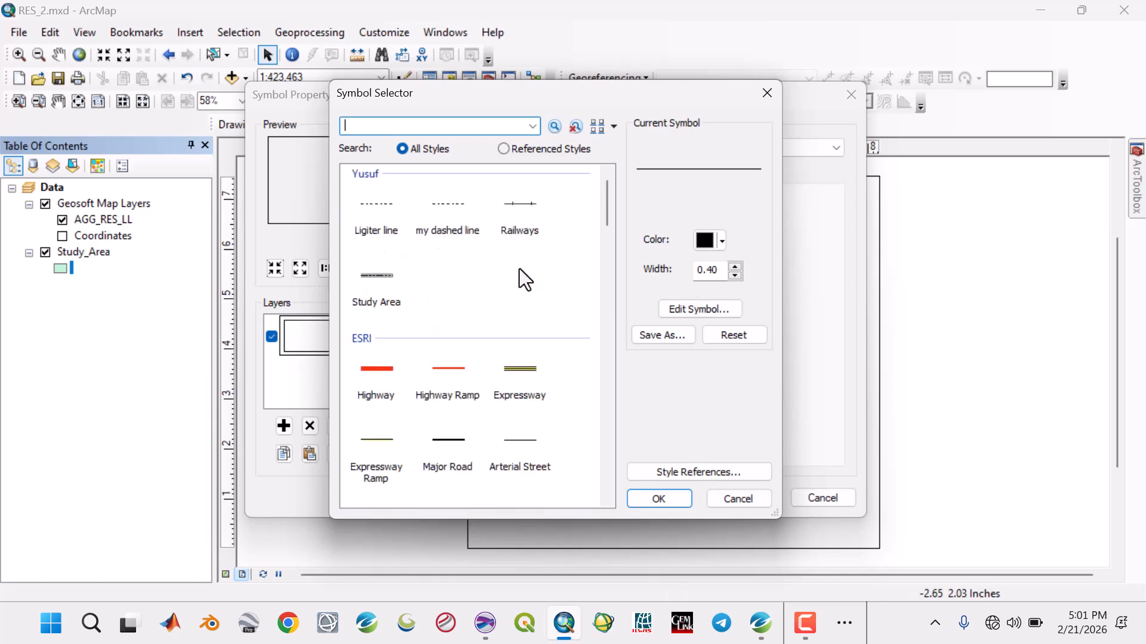
click(380, 272)
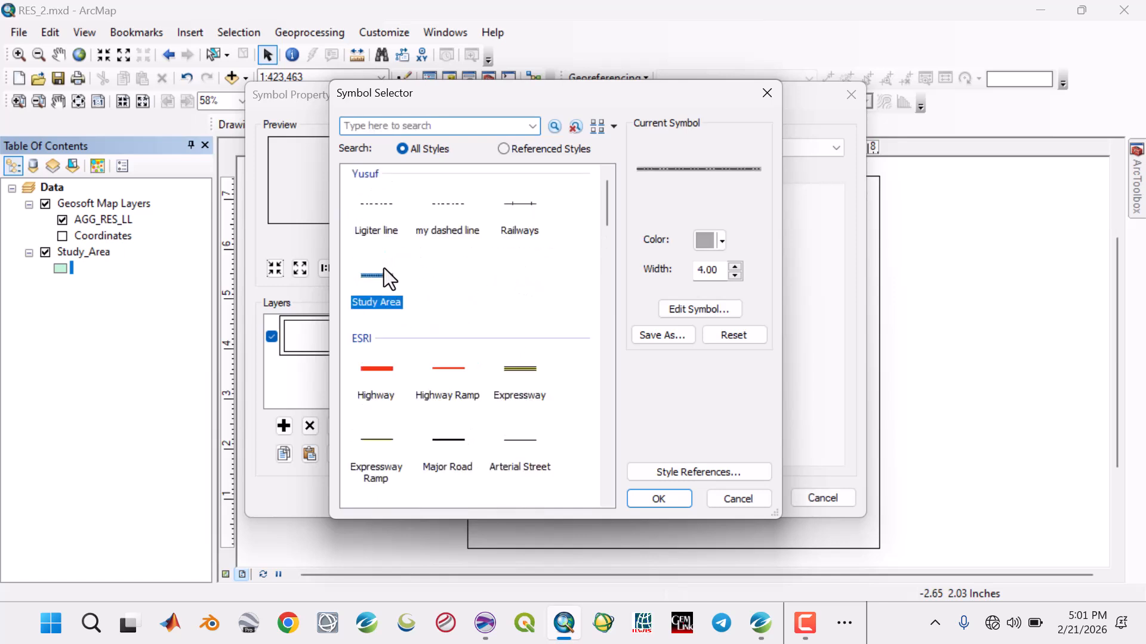
click(650, 494)
click(738, 499)
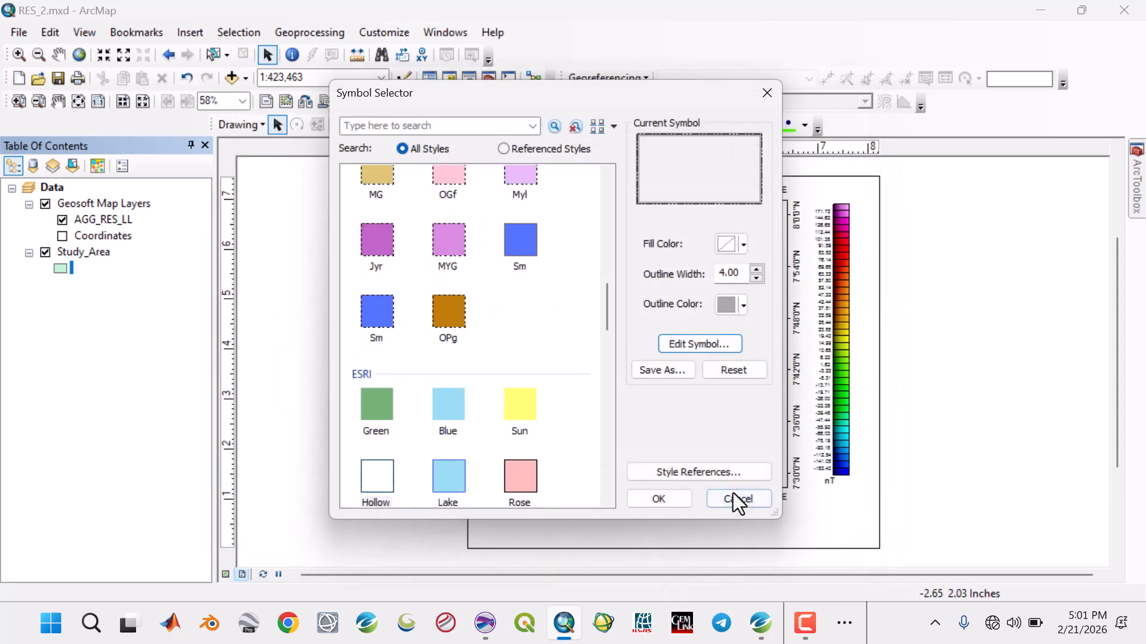
click(681, 501)
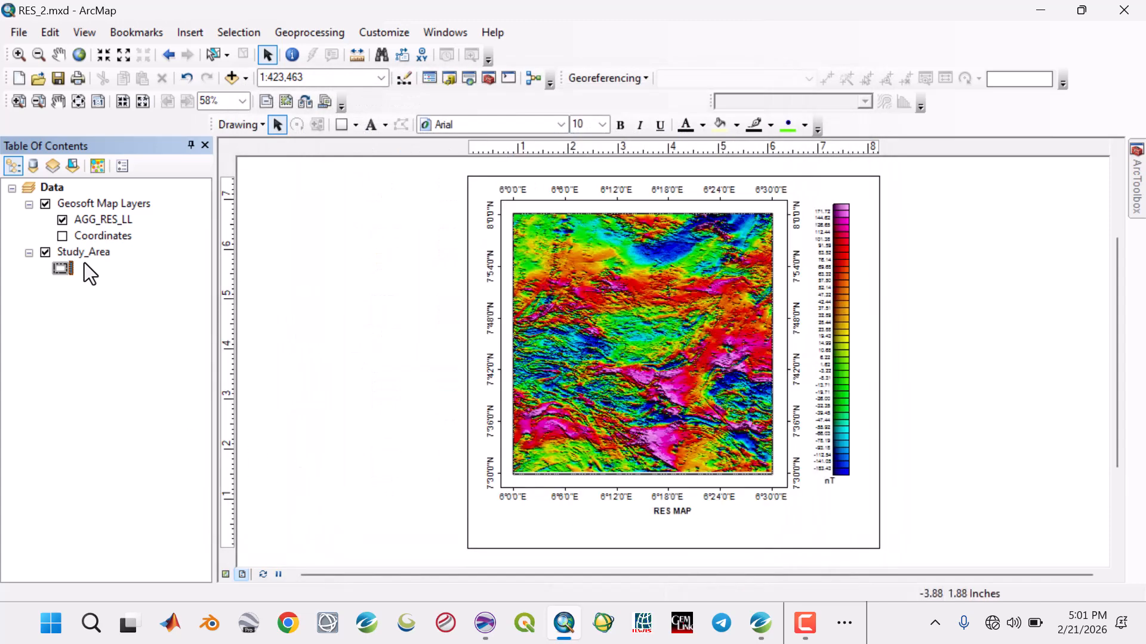
Step: Move the Study_Area layer above AGG_RES_LL within Geosoft Map Layers and delete the RES MAP title from the layout
drag(88, 249, 80, 216)
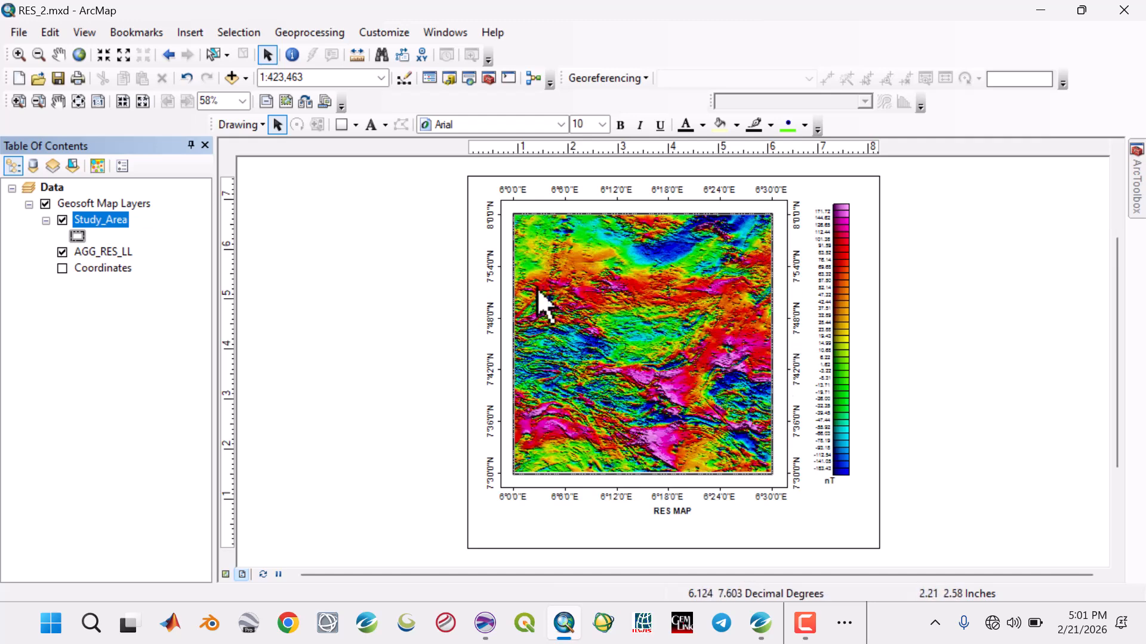
click(672, 510)
key(Delete)
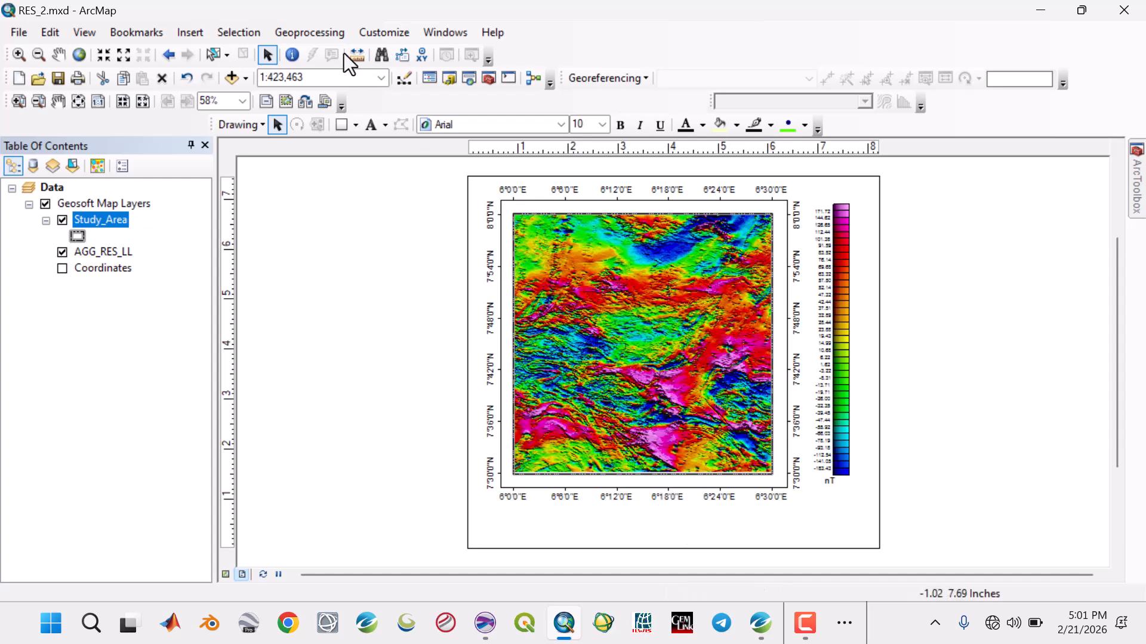
Step: Add the text "RESIDUAL MAGNETIC INTENSITY MAP SHOWING SPECTRL BLOCKKS" below the map frame on the layout
click(369, 128)
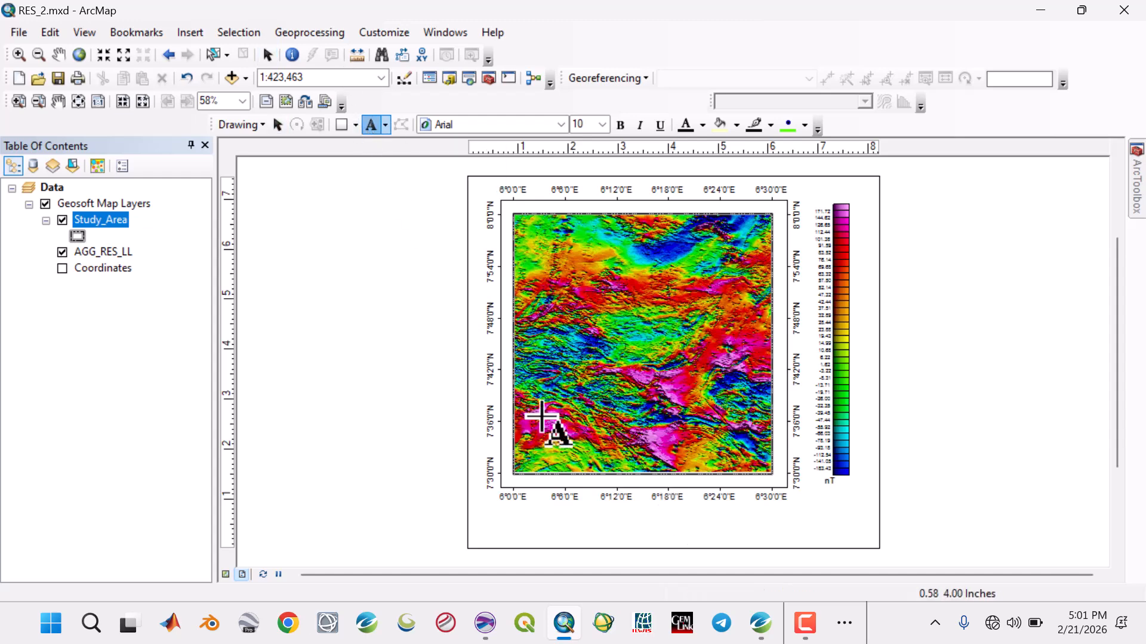
click(562, 516)
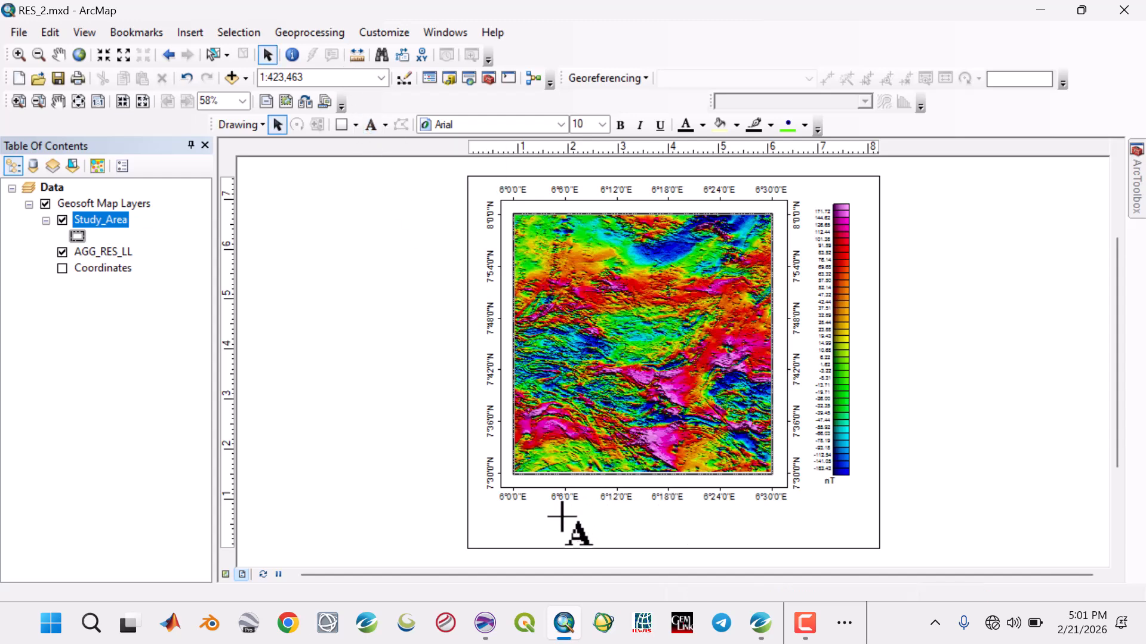
text(RESIDUAL MAGNETIC INTENSIT)
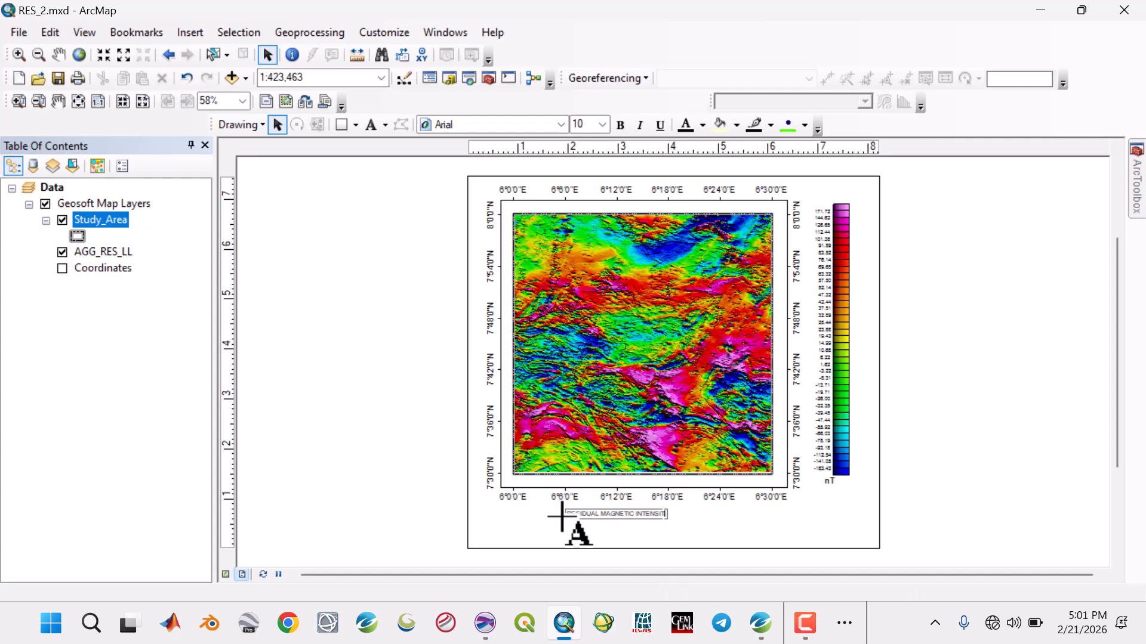
text(Y MAP SHO)
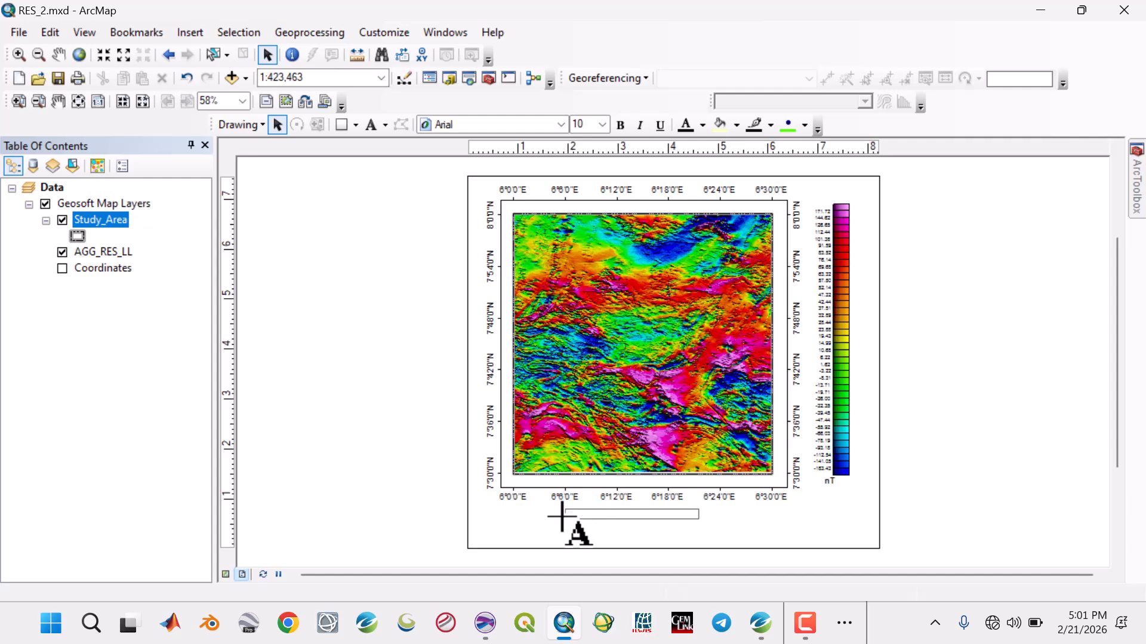
text(WIN)
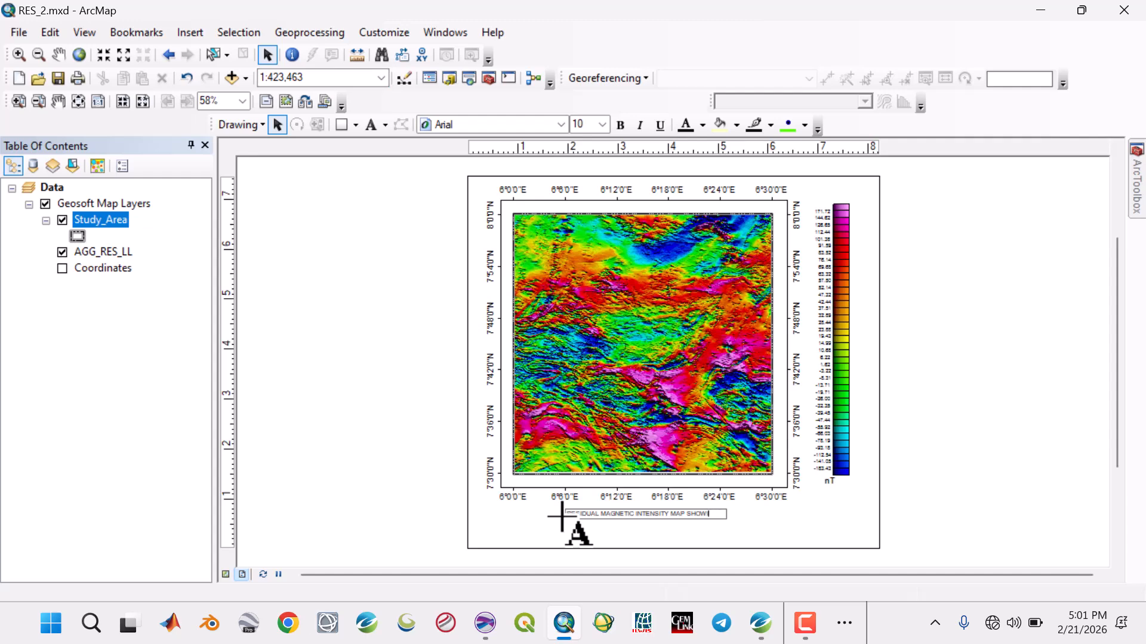
text(G SPECTRL BLOCKKS)
key(Return)
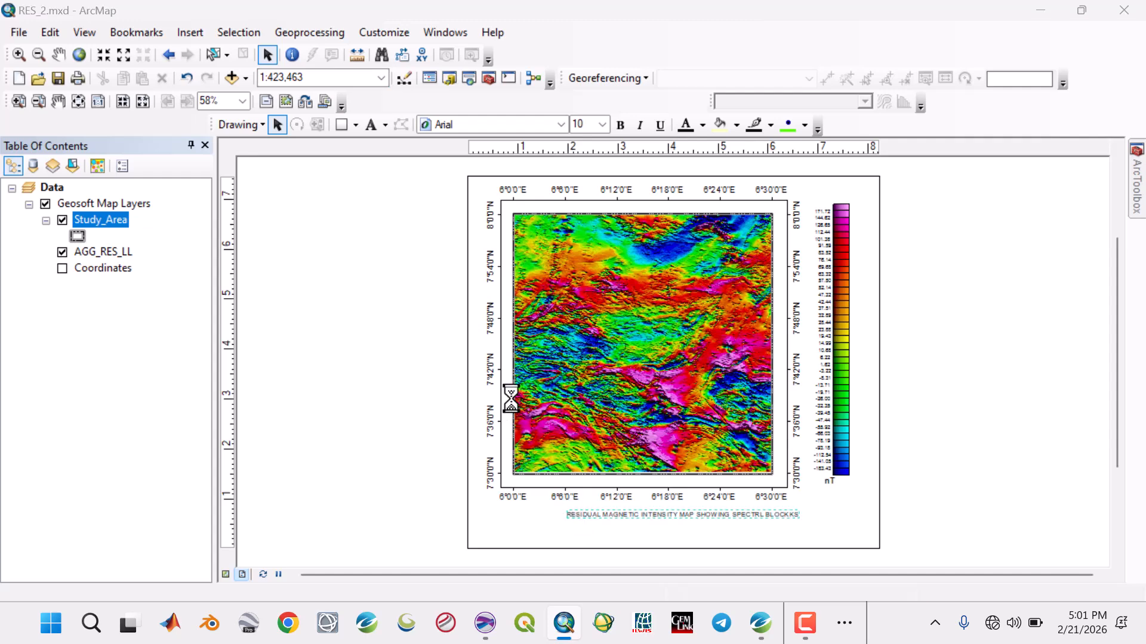
Step: Split the title text into two lines before SHOWING, correct its last word to BLOCKS and centre-align it
click(481, 222)
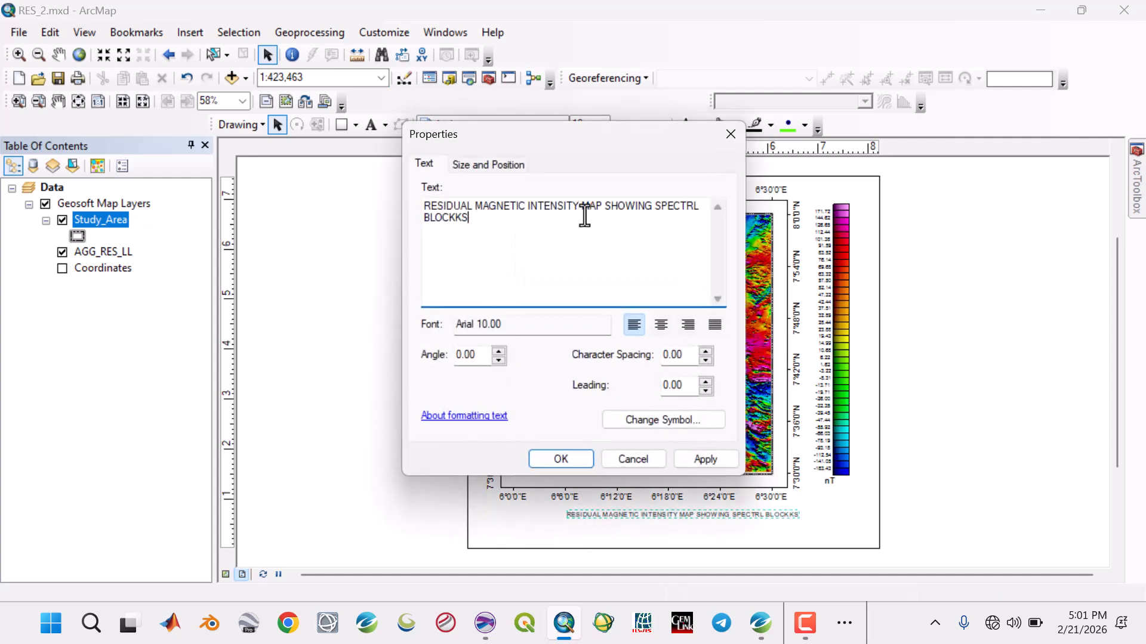
click(604, 206)
key(Return)
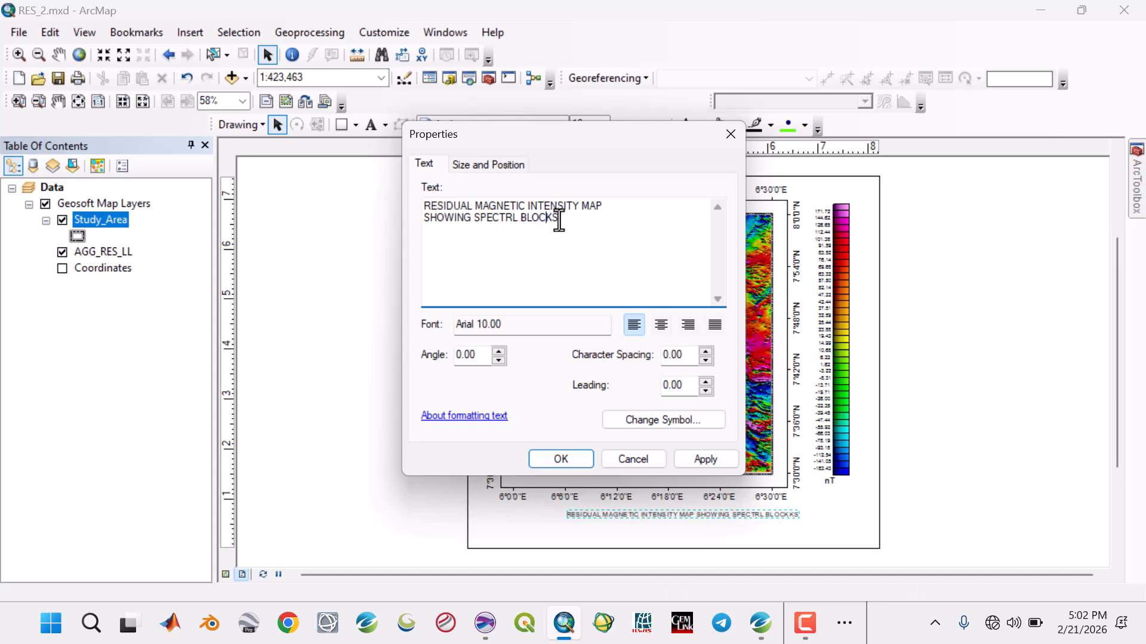
drag(559, 220, 398, 209)
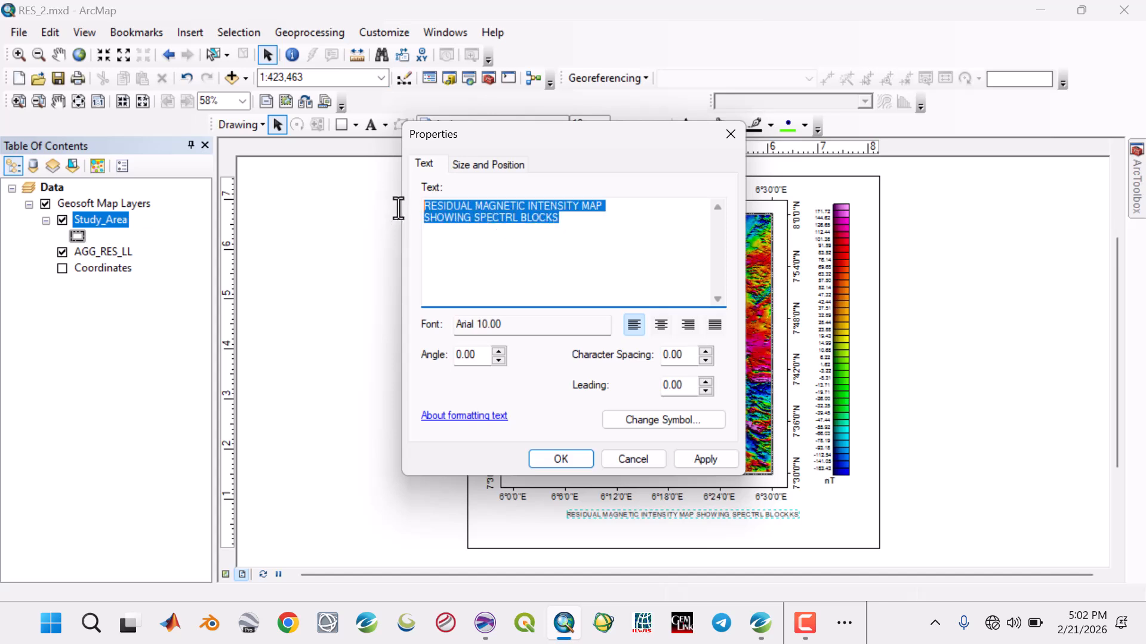
click(668, 323)
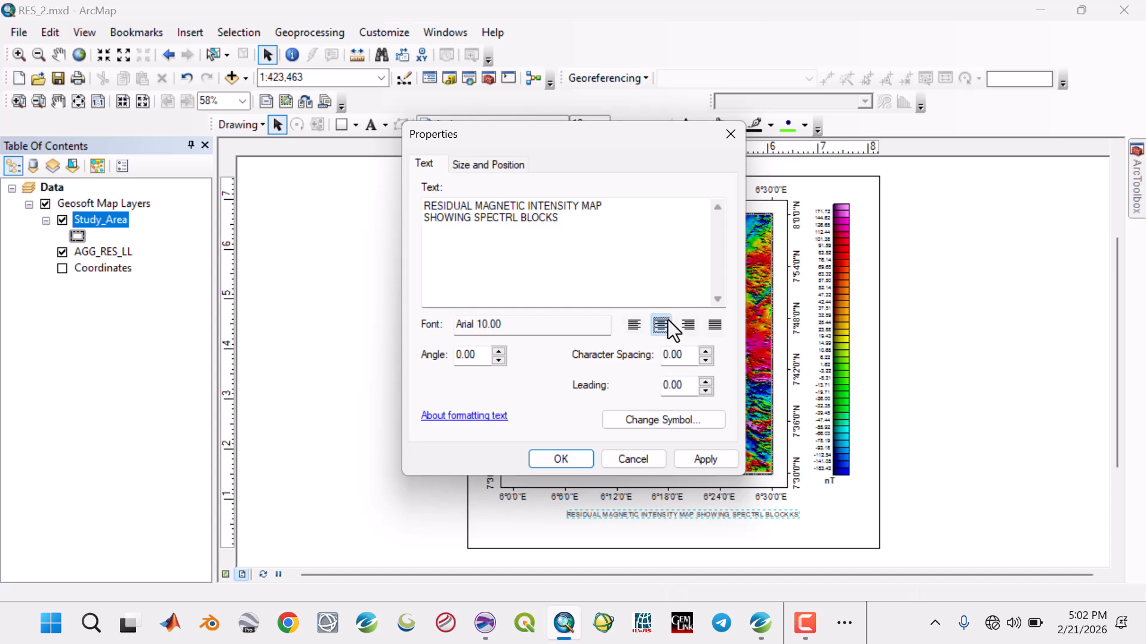
Step: Set the title's text symbol to size 13 and bold, and apply it to the layout
click(634, 427)
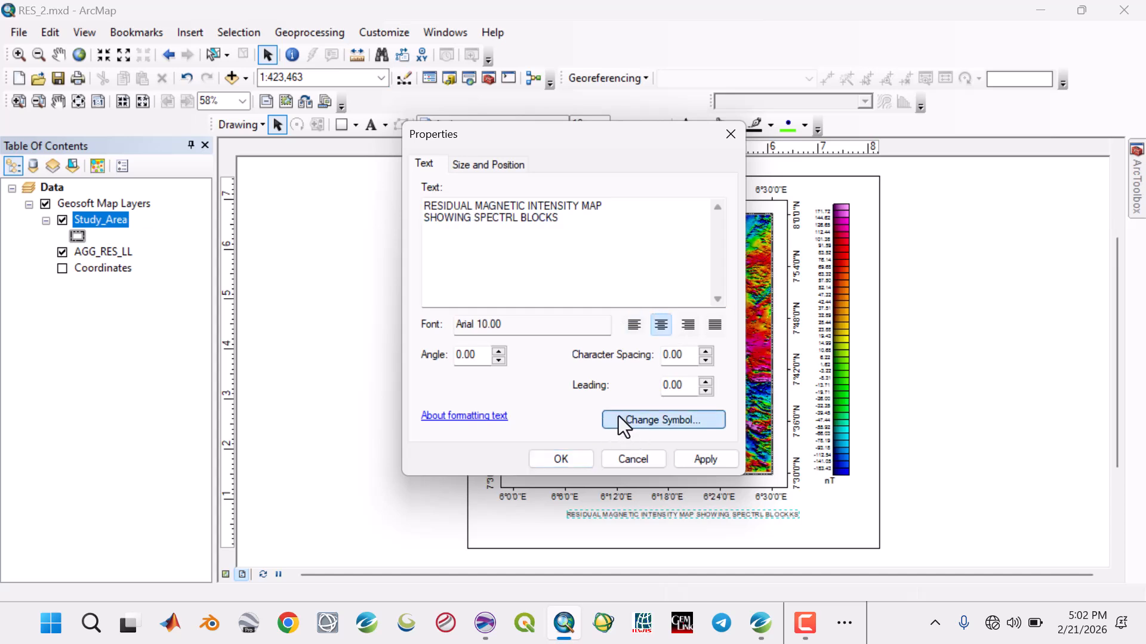
click(636, 420)
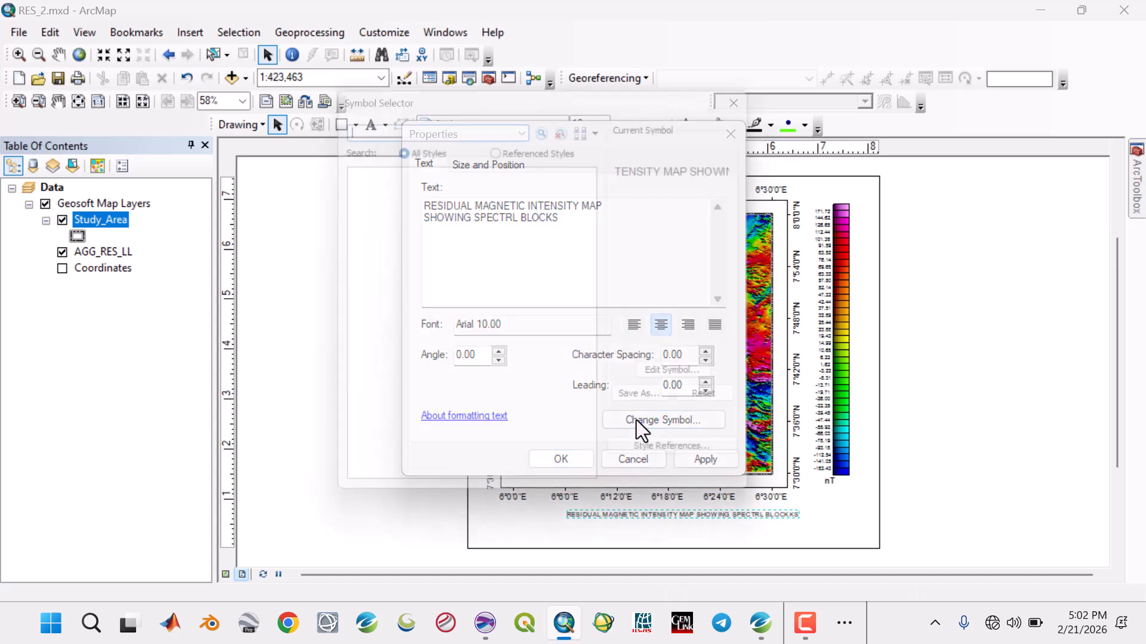
double_click(700, 302)
text(13)
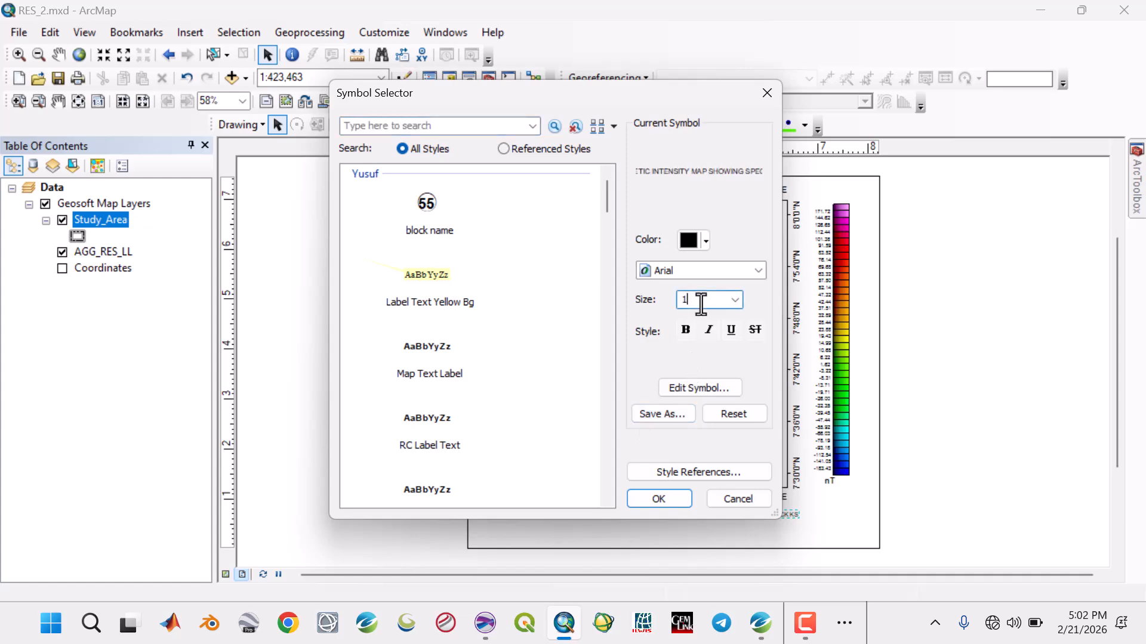
click(686, 329)
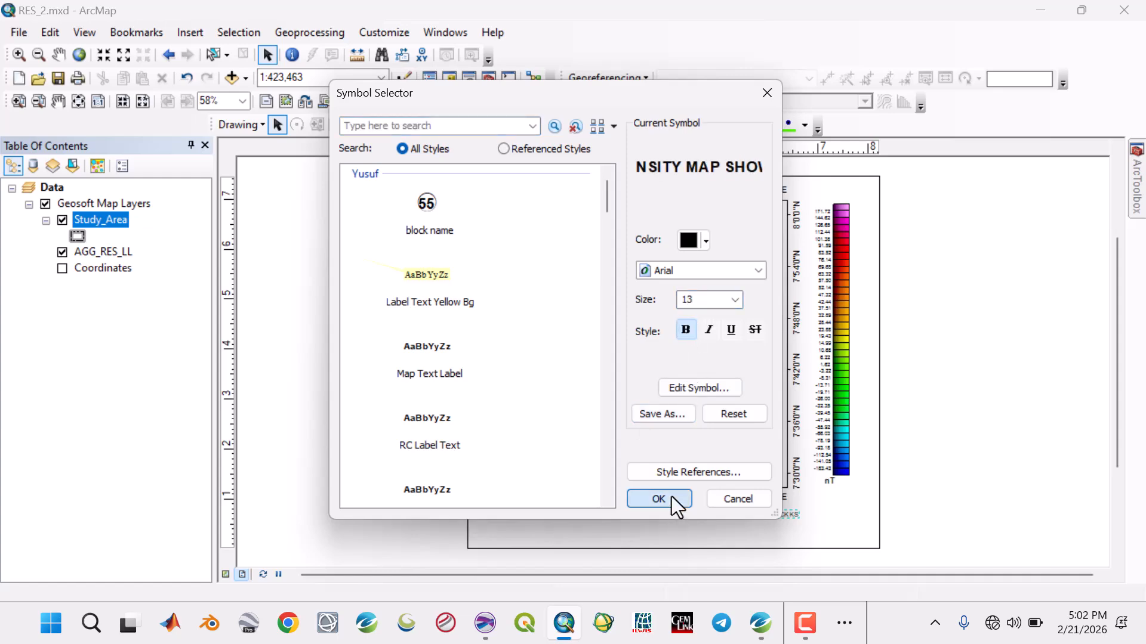
click(672, 498)
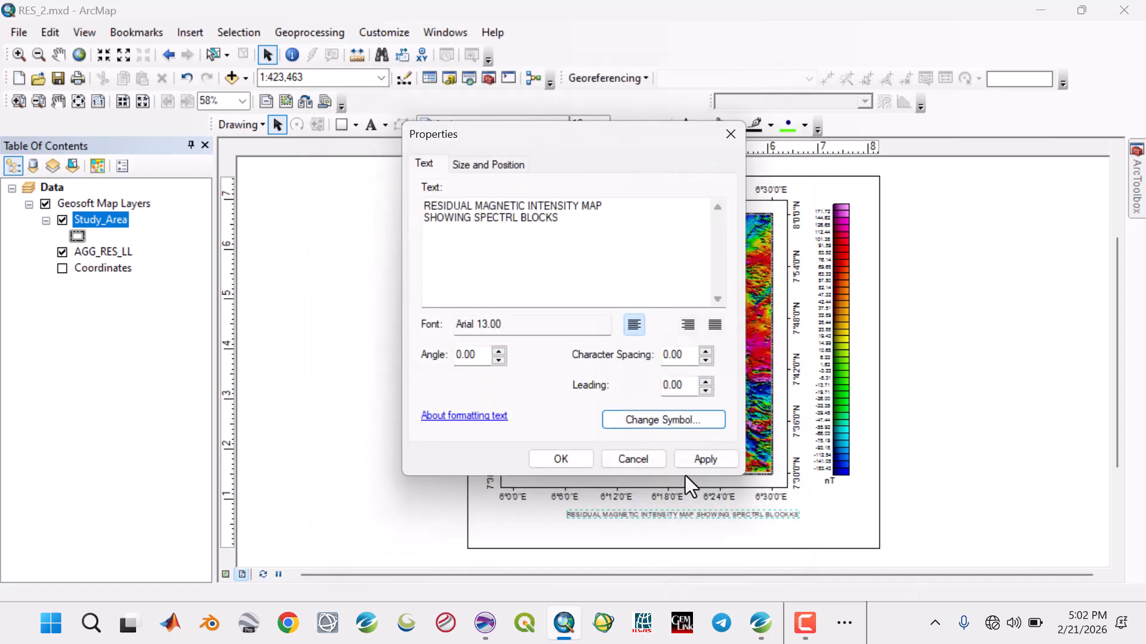
click(561, 459)
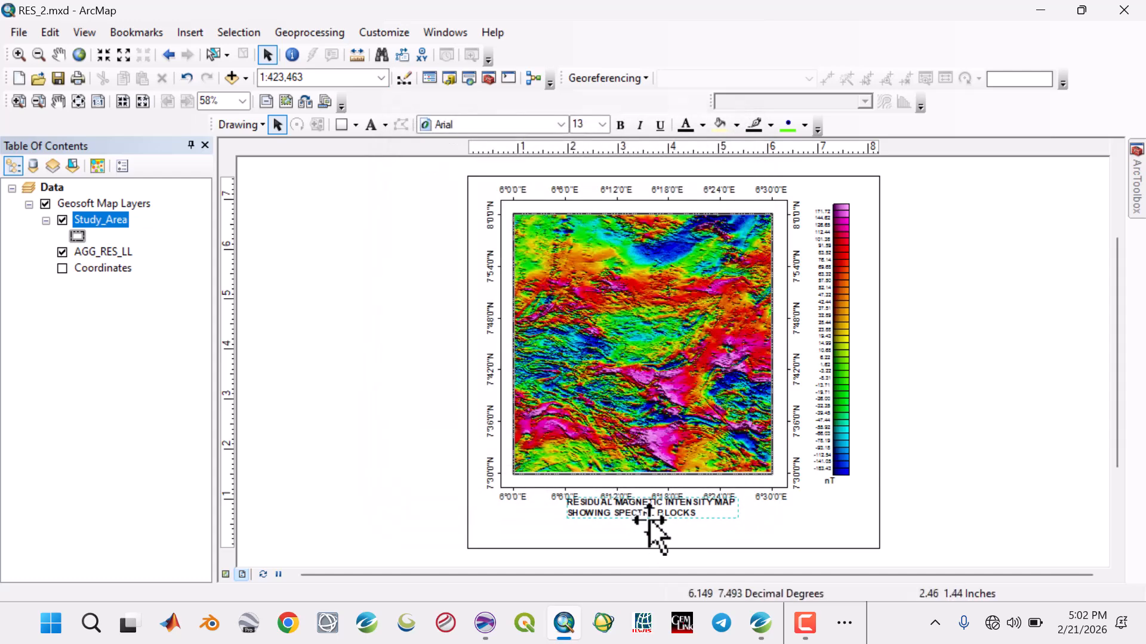
Step: Move the title just below the lower graticule labels and nudge the map's data frame slightly down
drag(651, 512, 643, 517)
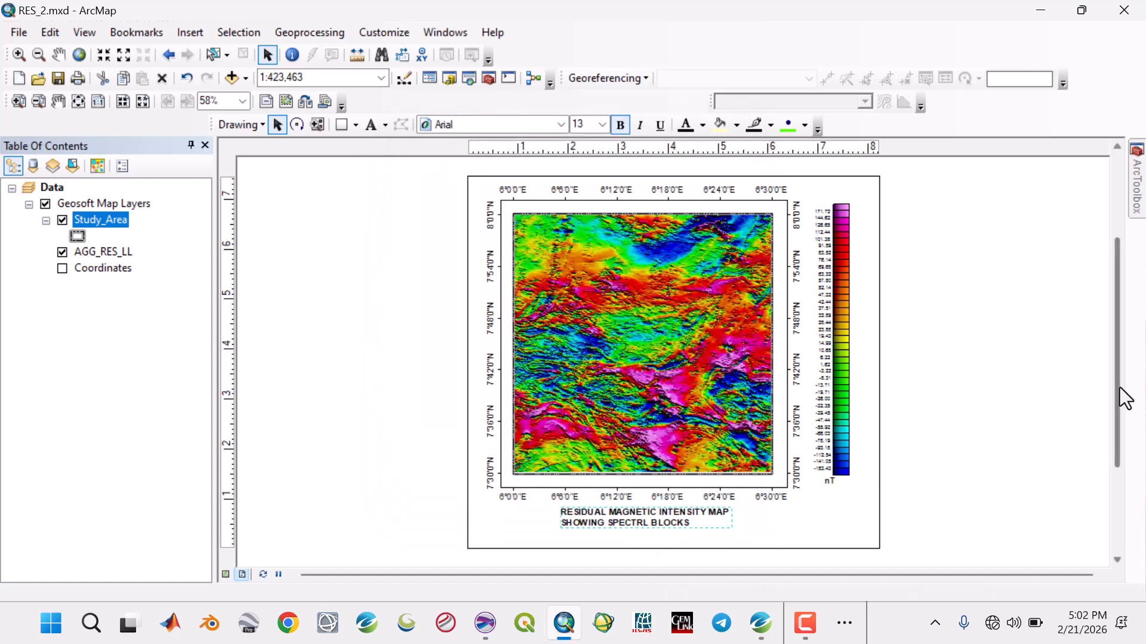
click(1062, 402)
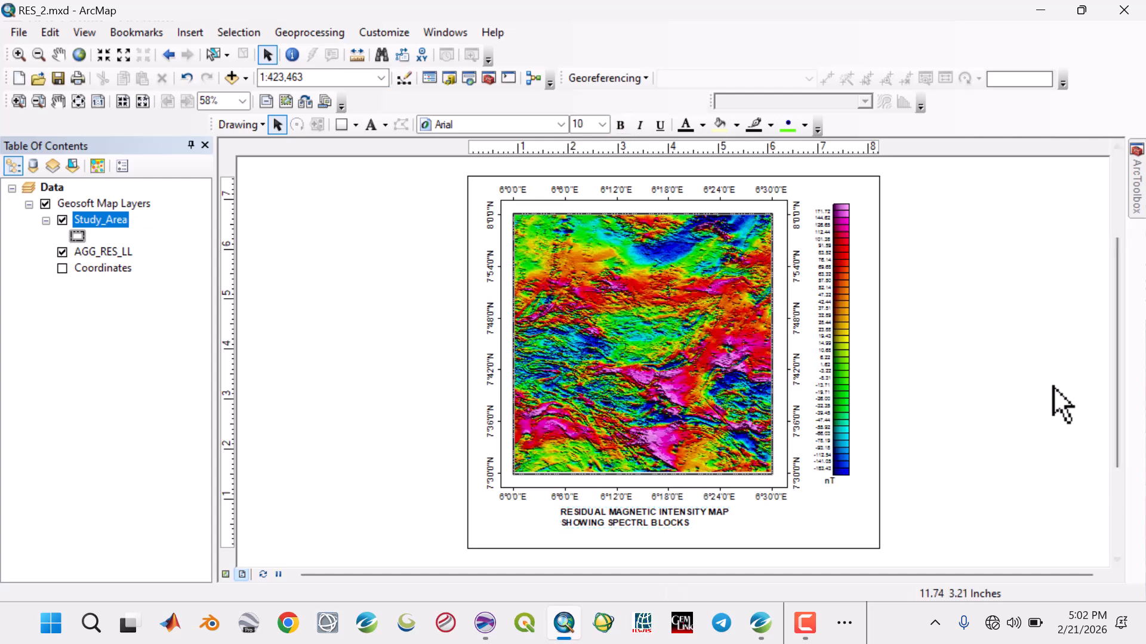
click(528, 200)
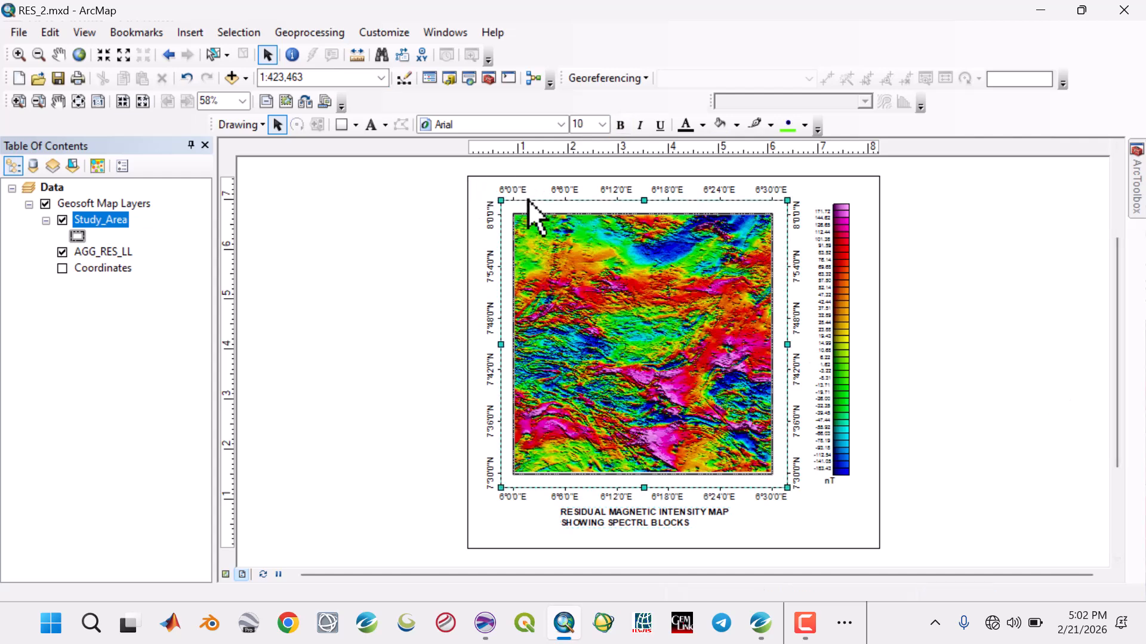
key(Down)
key(Down)
key(Down)
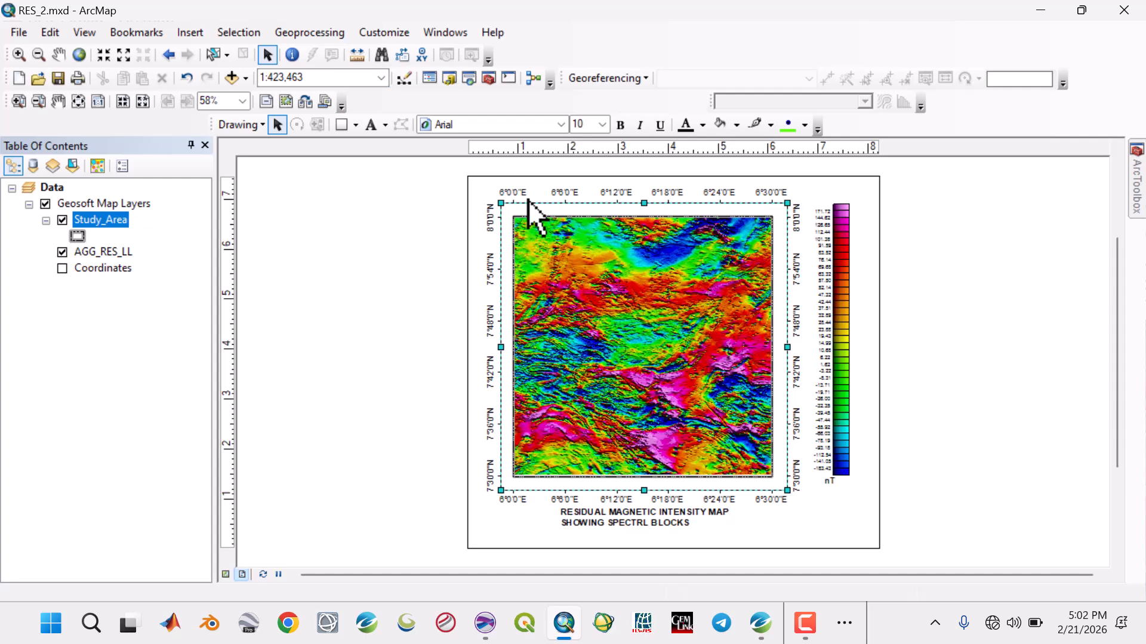
Step: Nudge the two-line title slightly to the right beneath the map
click(654, 520)
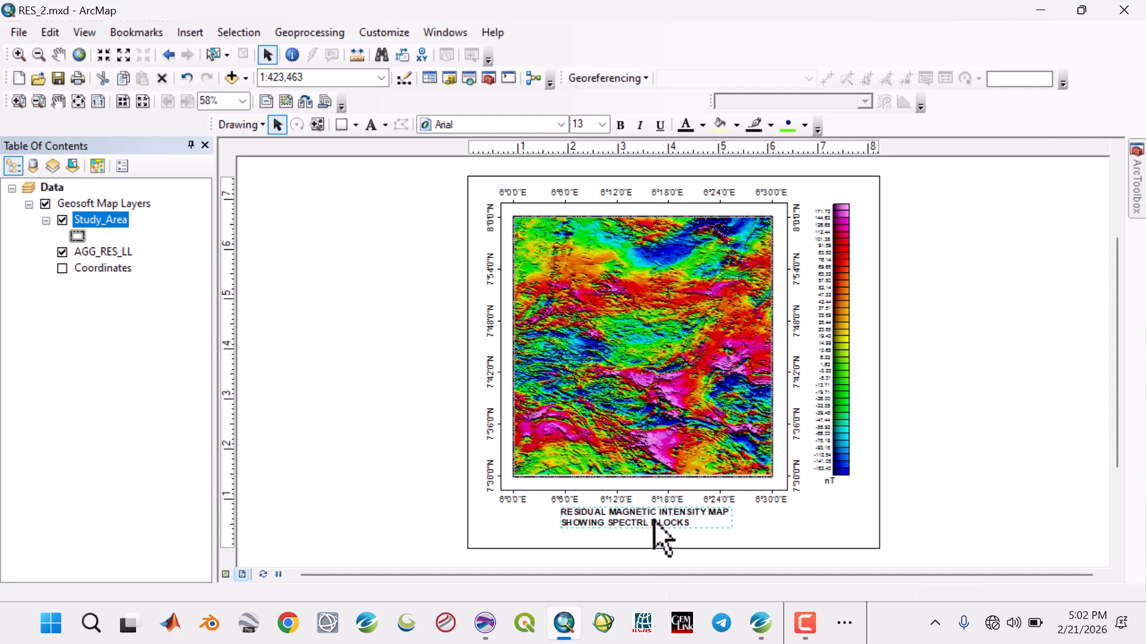
key(Right)
key(Right)
key(Right)
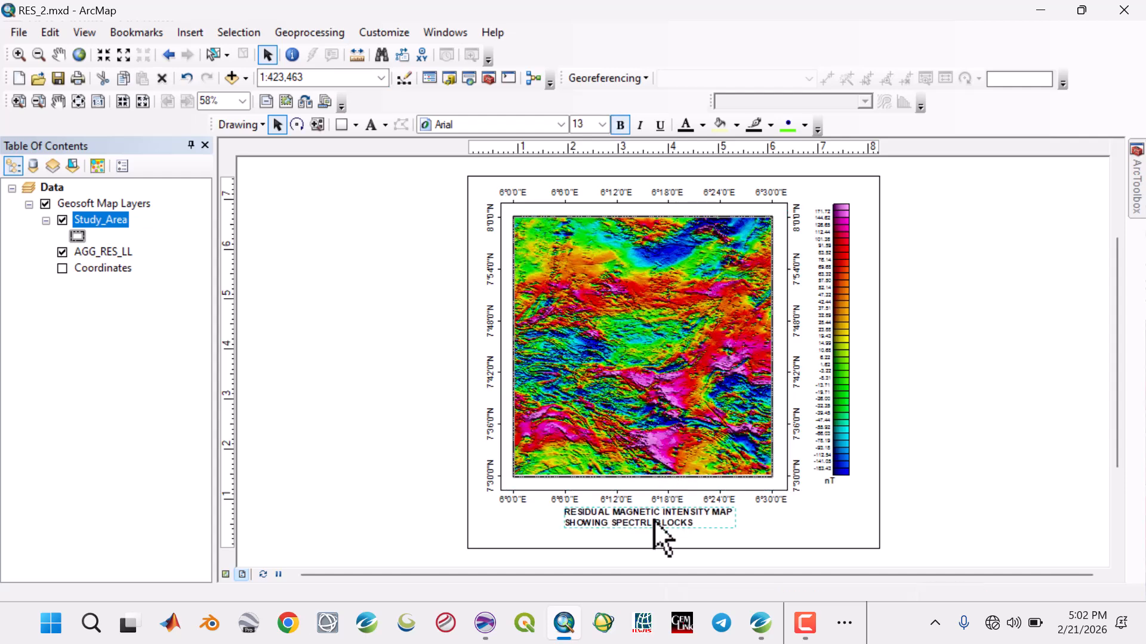
click(1060, 445)
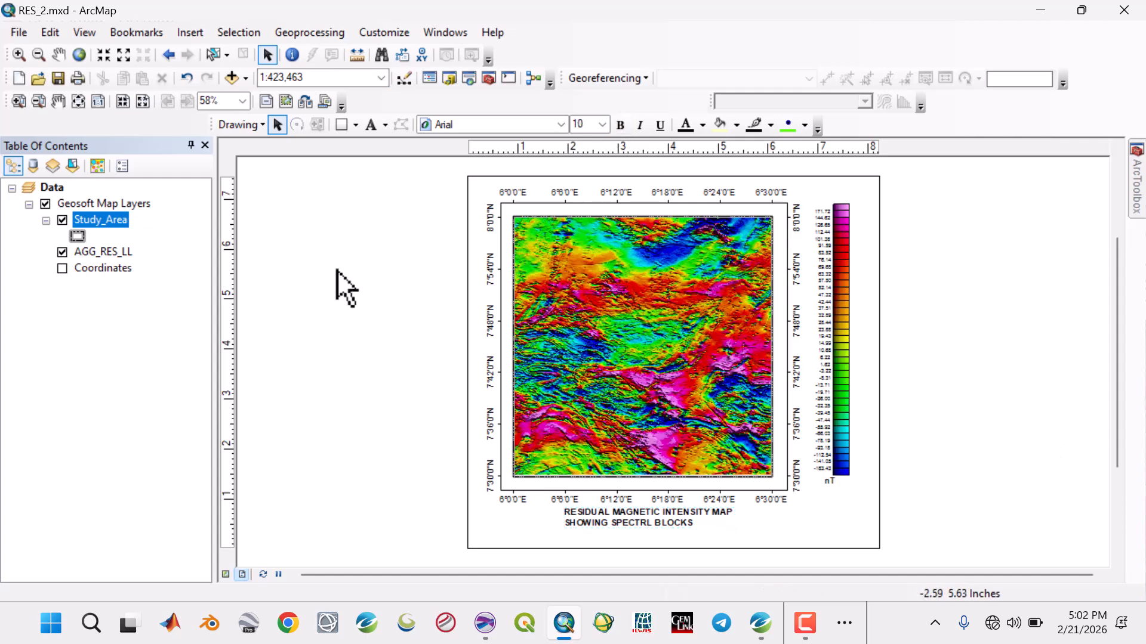
Step: Save the map document and insert a neatline around all the layout elements
click(56, 82)
click(181, 37)
click(220, 135)
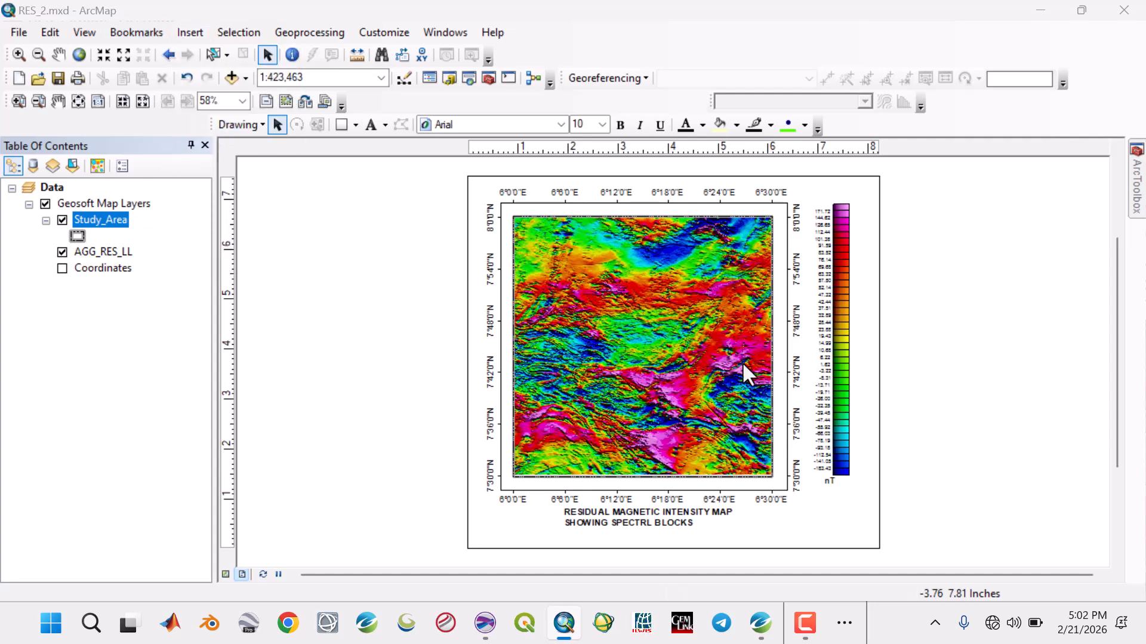
click(677, 407)
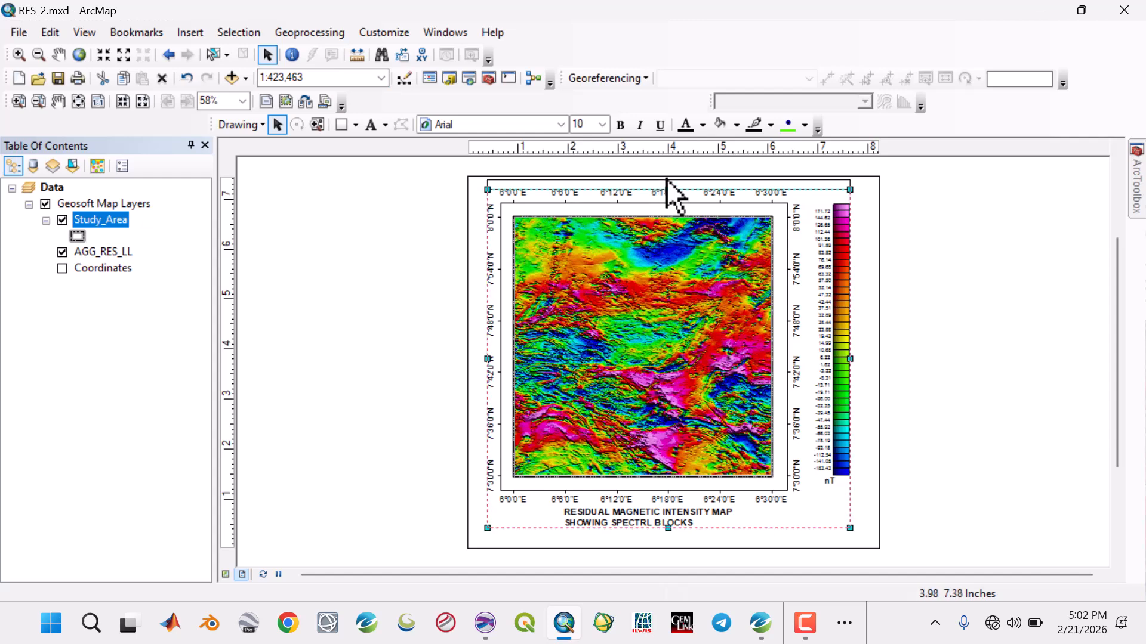
Step: Stretch the neatline on all four sides so it runs just inside the page border
drag(666, 178, 666, 179)
drag(488, 354, 472, 354)
drag(660, 528, 660, 546)
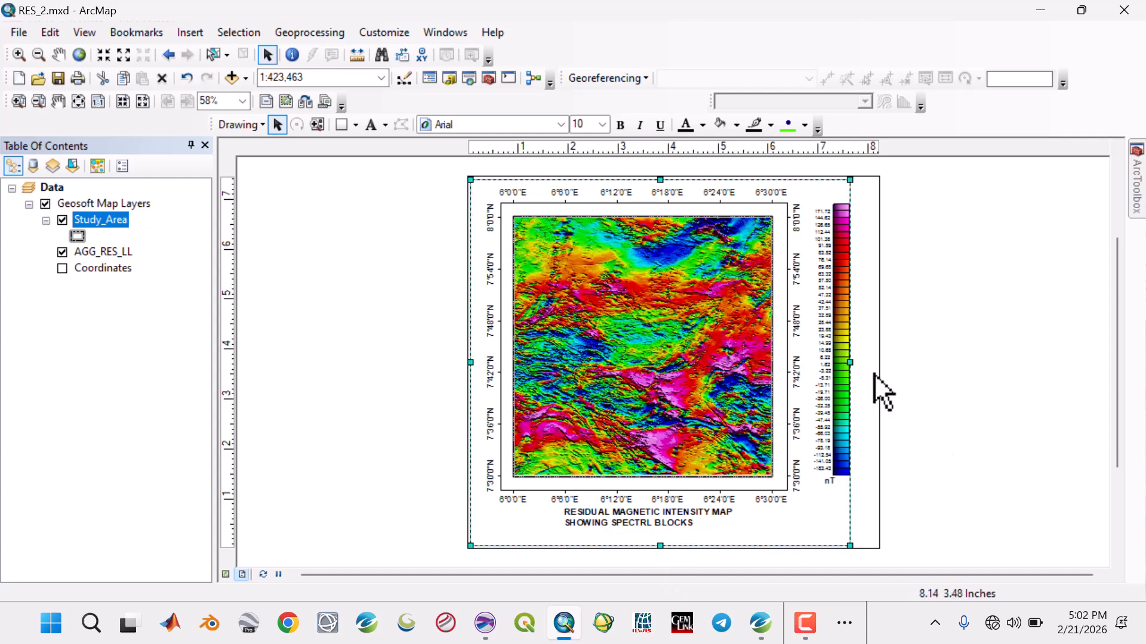
drag(874, 375, 876, 378)
click(935, 381)
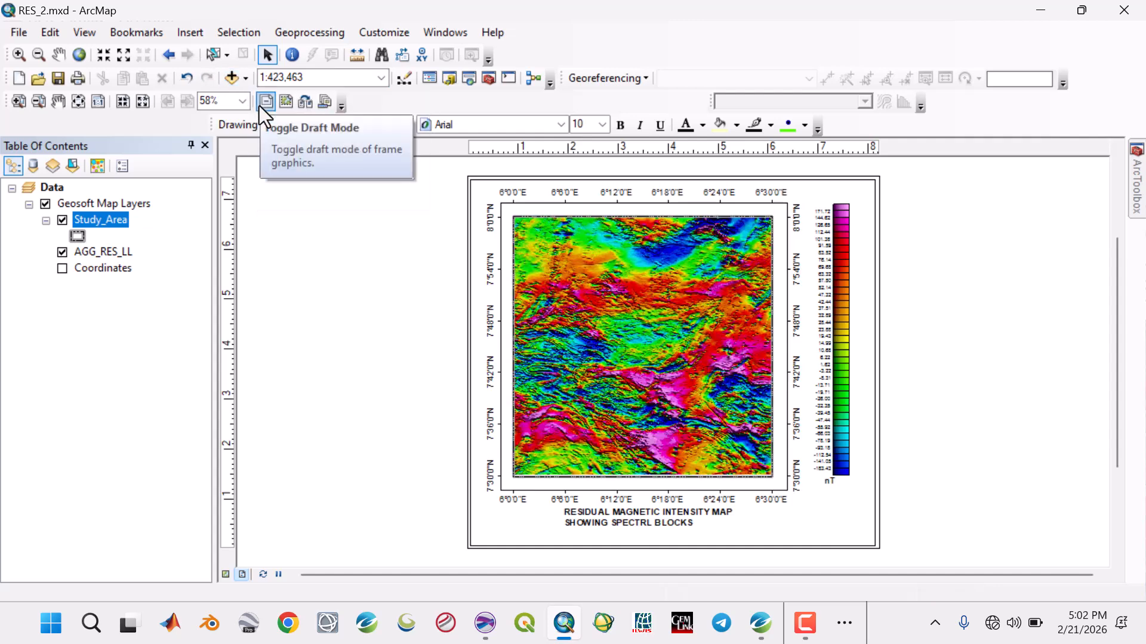
Step: Add the Block1_LL to Block4_LL shapefiles and move them above Study_Area within Geosoft Map Layers
click(244, 78)
click(249, 99)
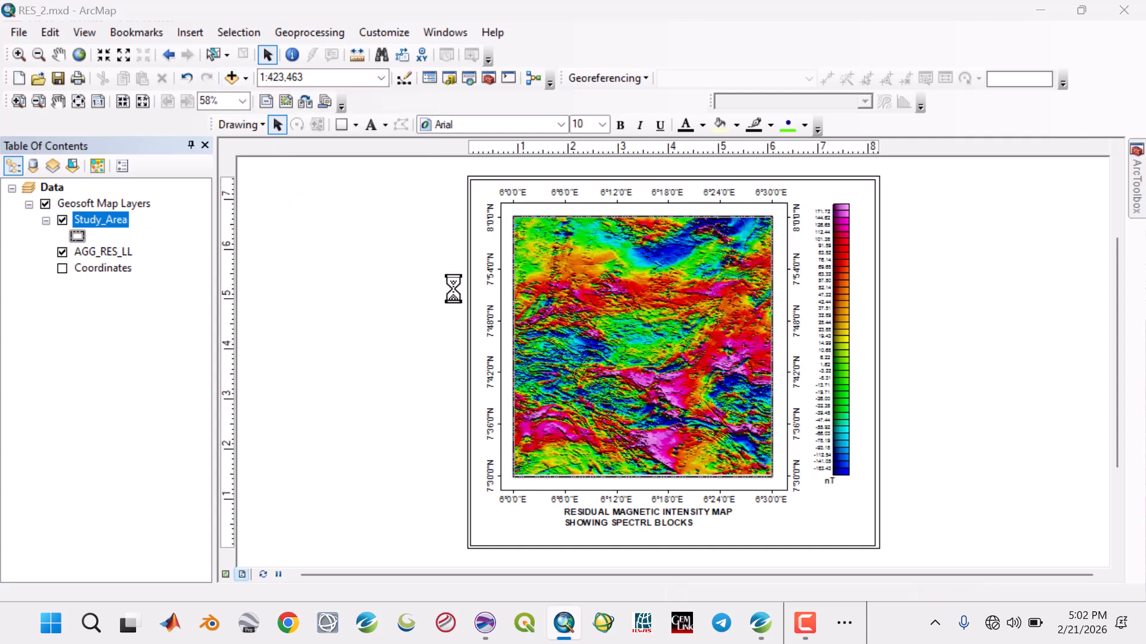
click(413, 222)
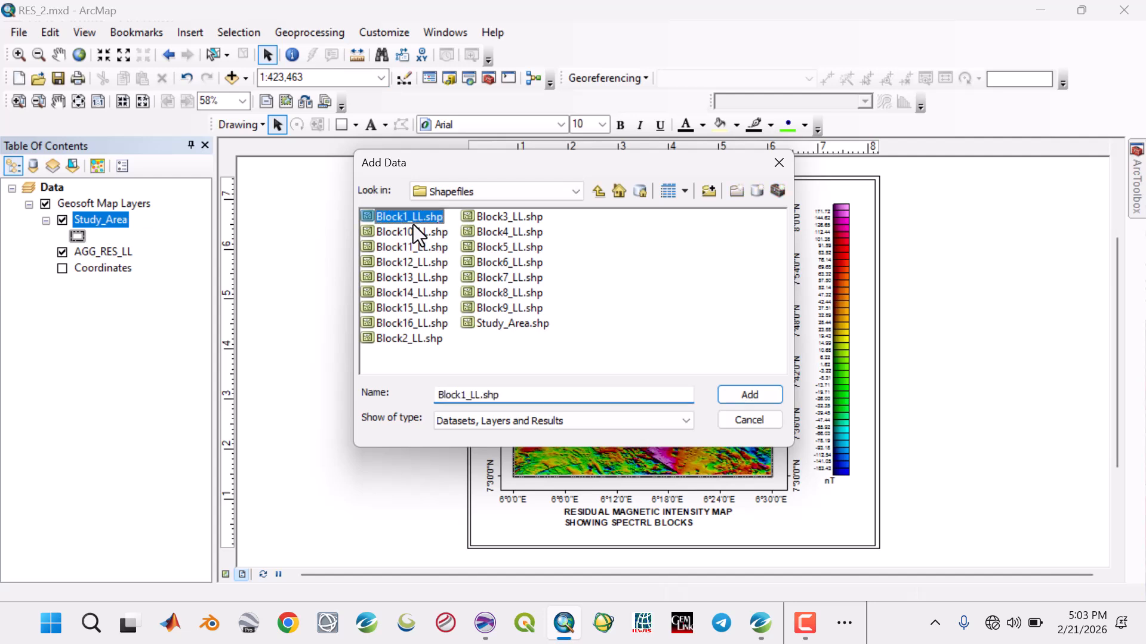
ctrl+click(419, 338)
ctrl+click(501, 218)
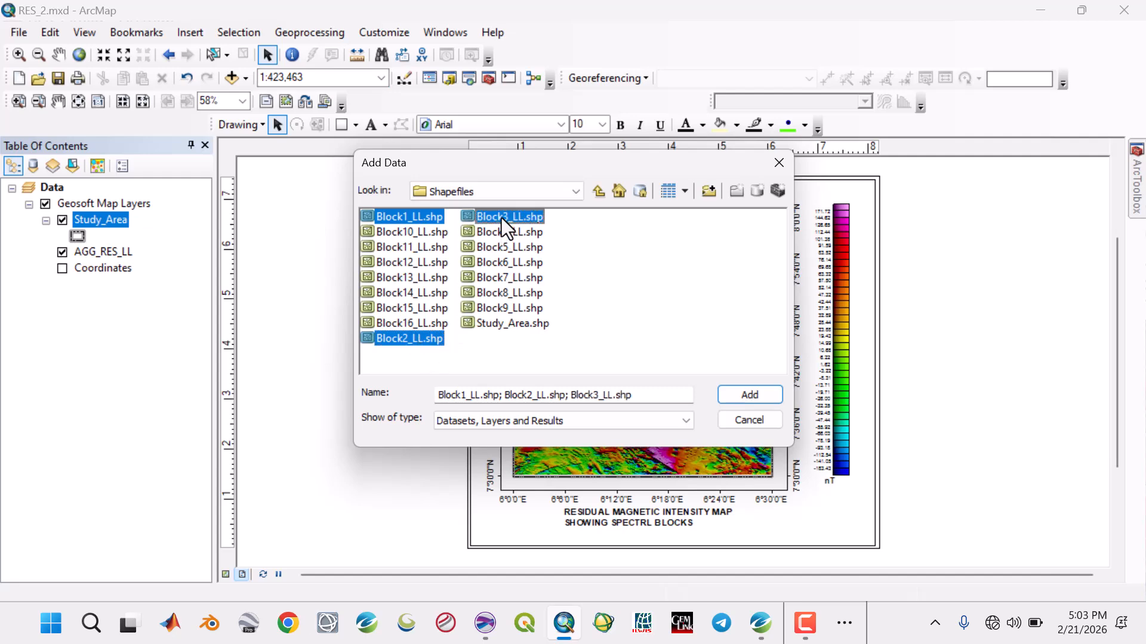
ctrl+click(507, 231)
click(735, 391)
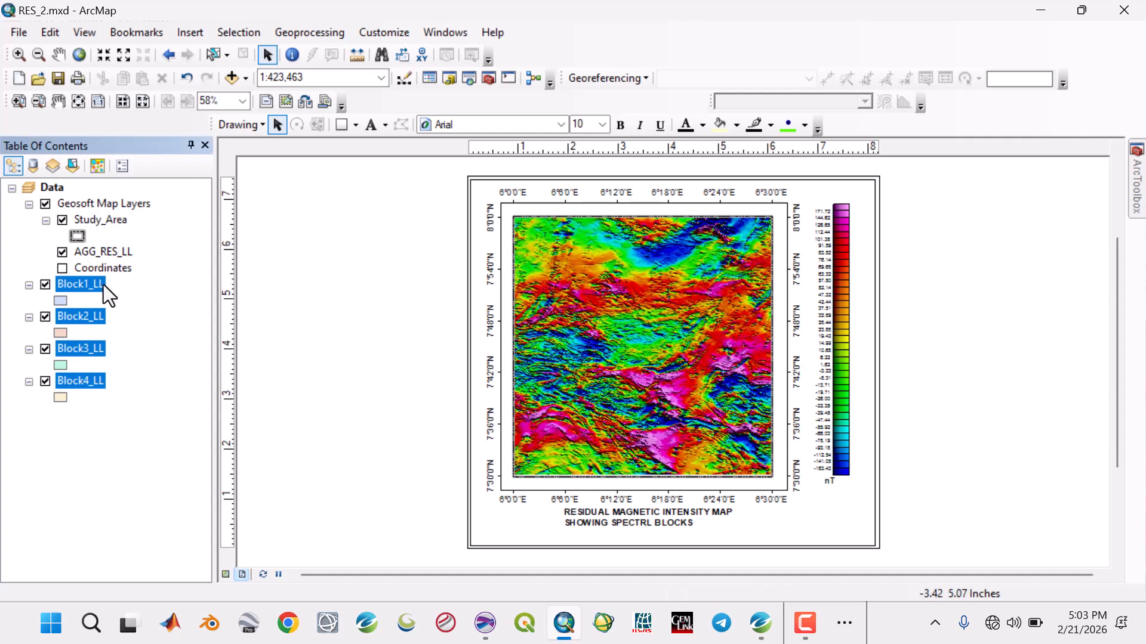
drag(99, 285, 88, 217)
click(110, 433)
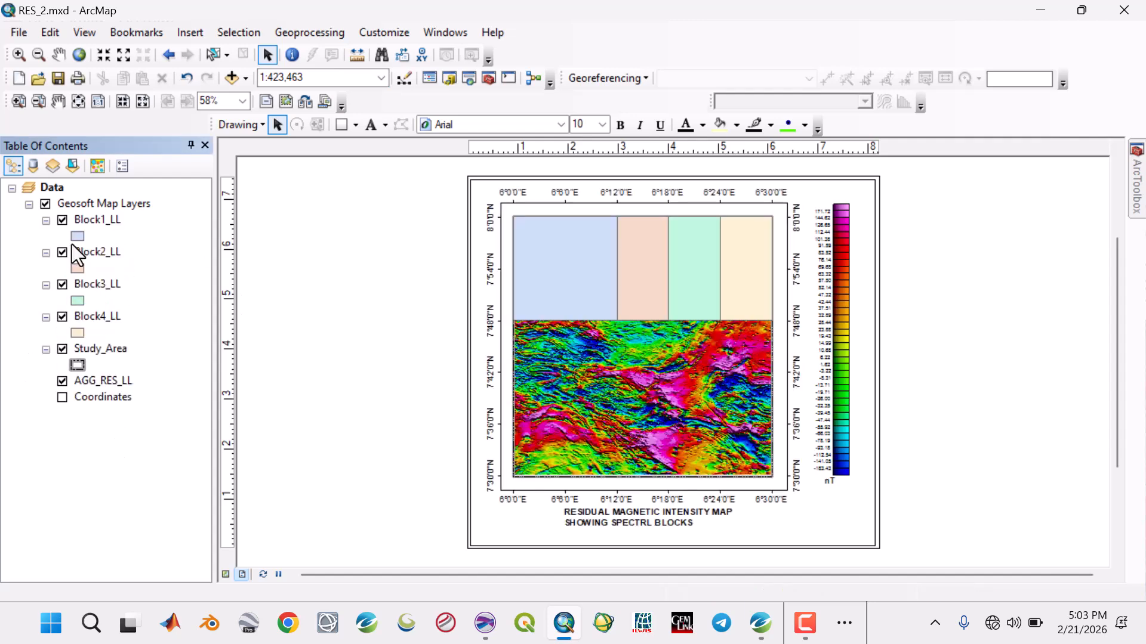
Step: Symbolize the Block1_LL layer with no fill colour, an outline width of 1 and a black outline
click(79, 235)
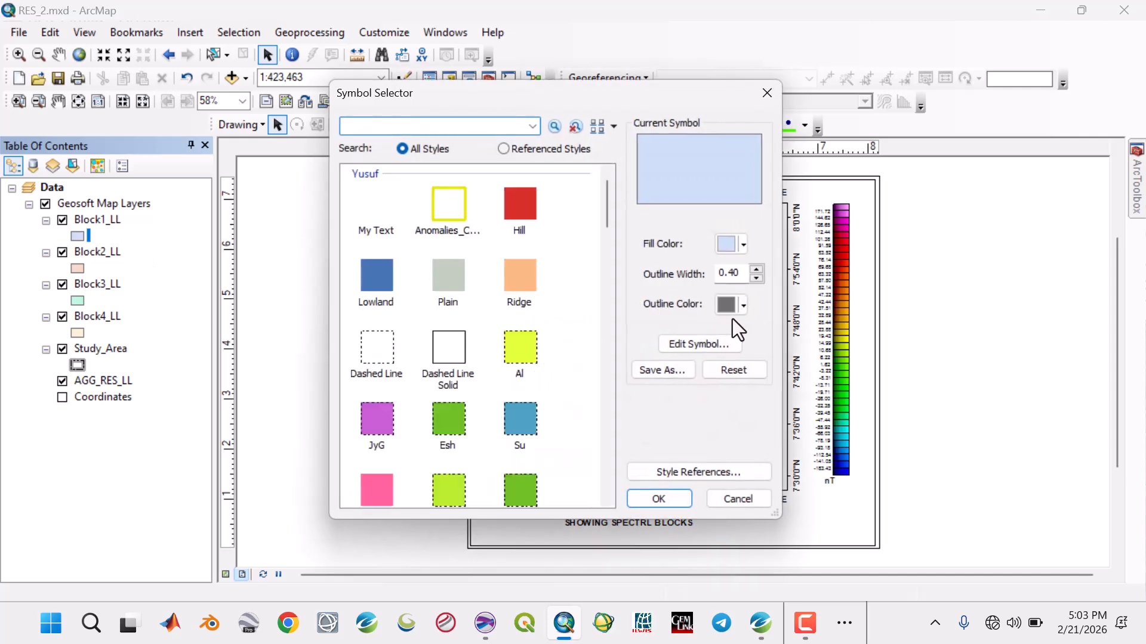
click(743, 245)
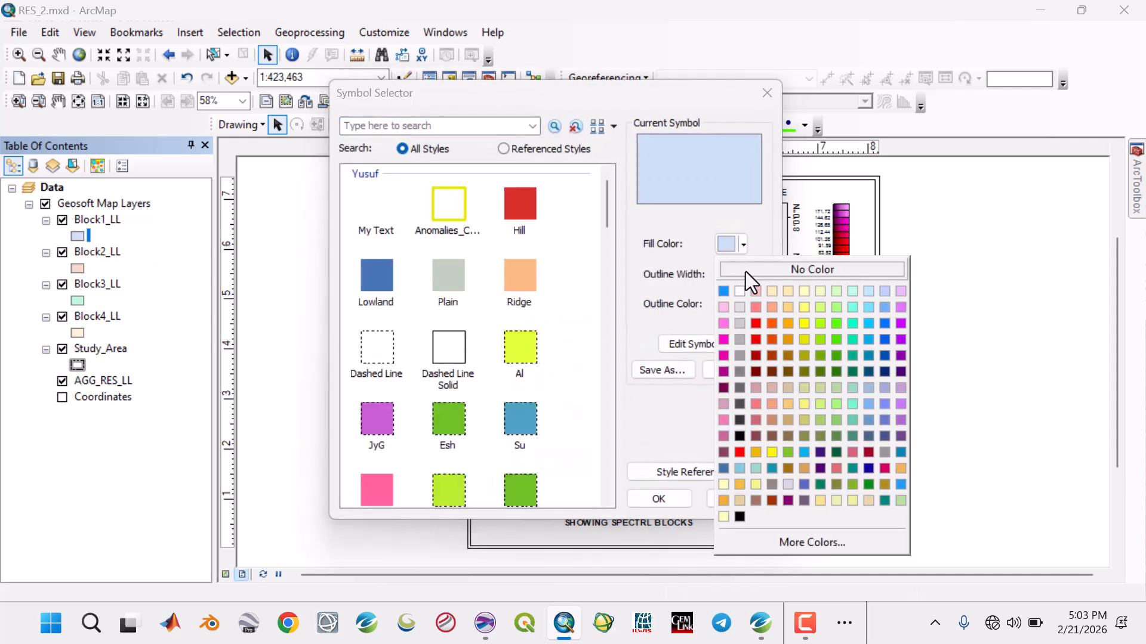
click(749, 271)
click(756, 270)
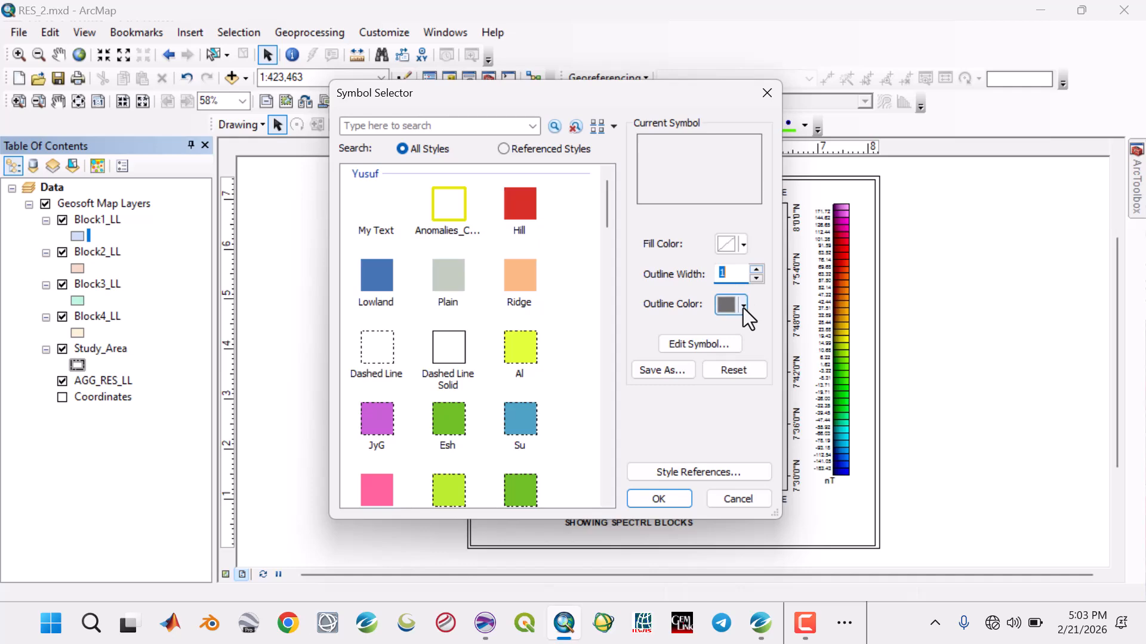
click(743, 308)
click(742, 261)
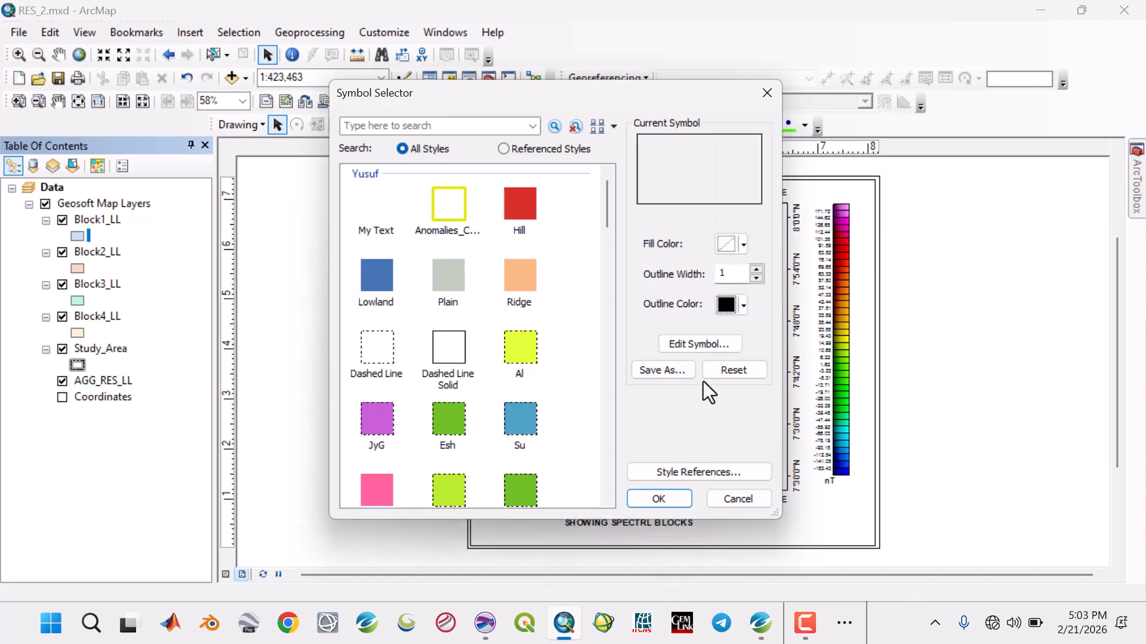
click(660, 499)
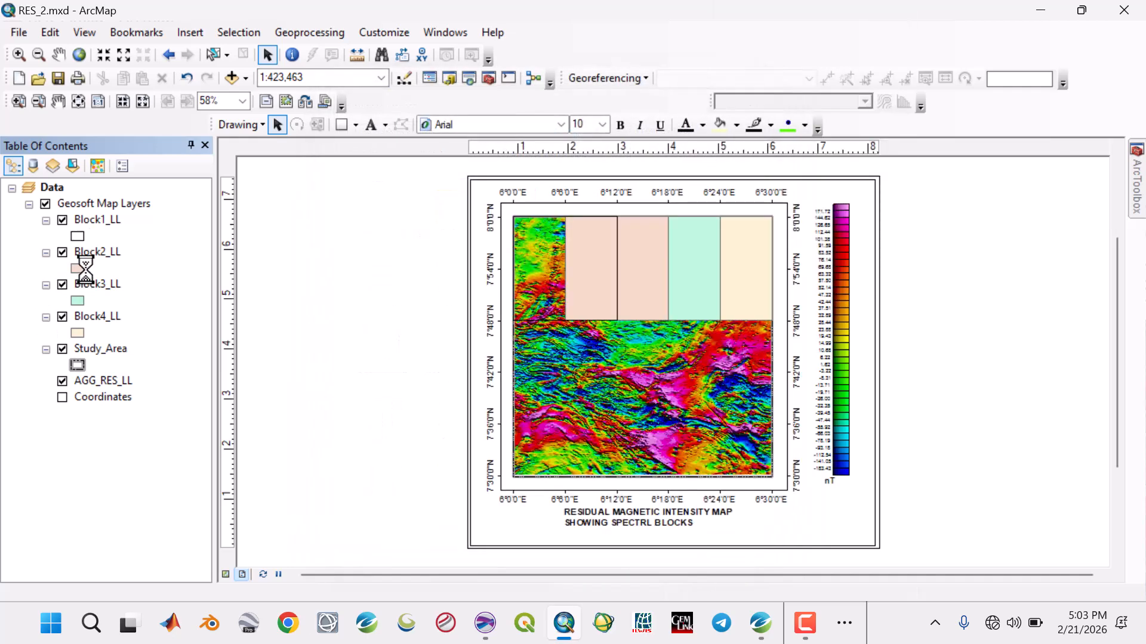
Step: Give the Block2_LL layer a hollow symbol with no fill, outline width 1 and black outline colour
click(78, 268)
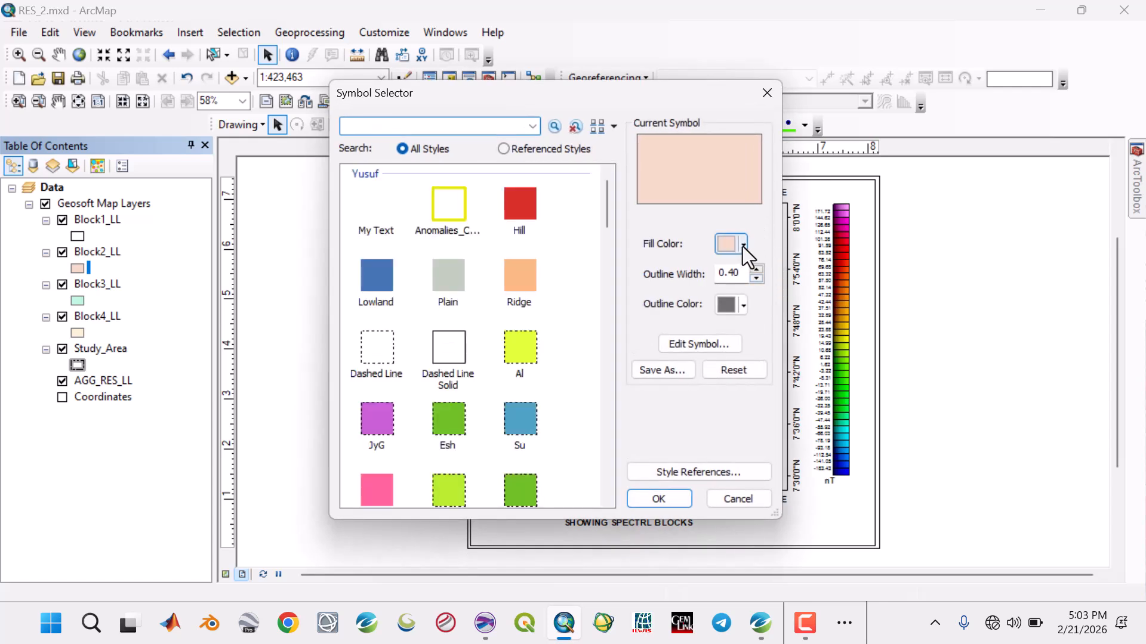
click(742, 245)
click(750, 273)
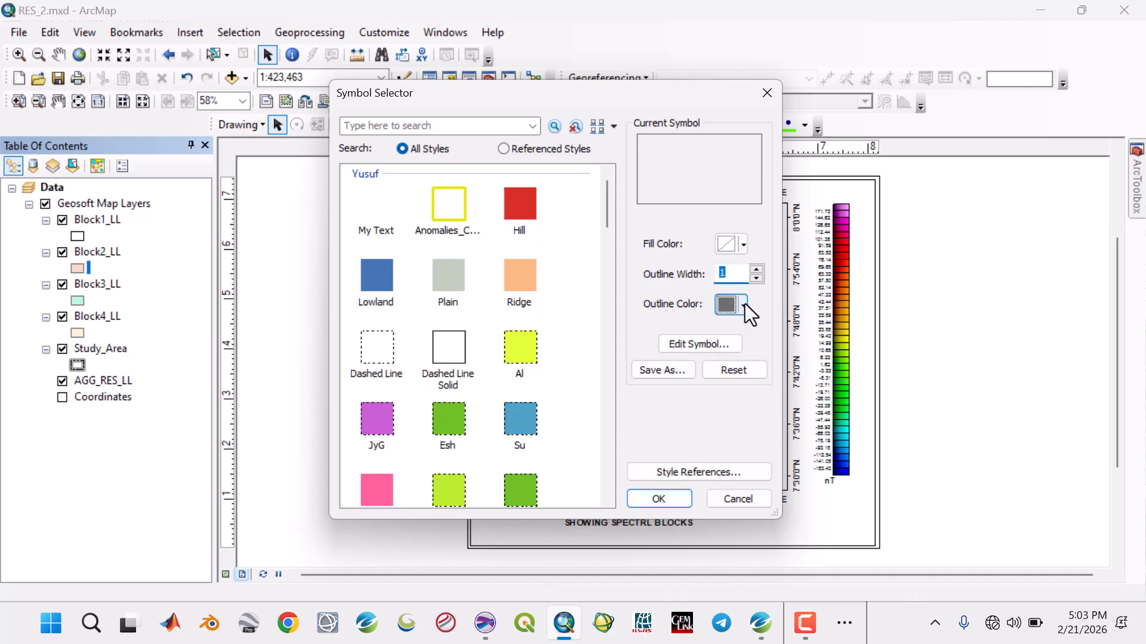
click(744, 304)
click(746, 262)
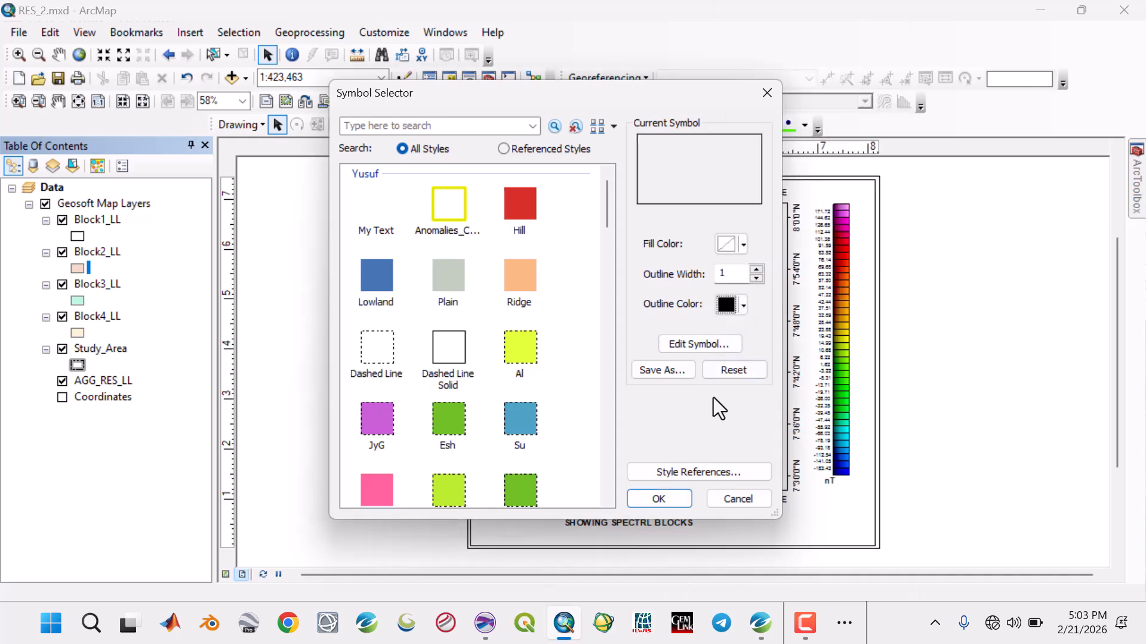
click(656, 498)
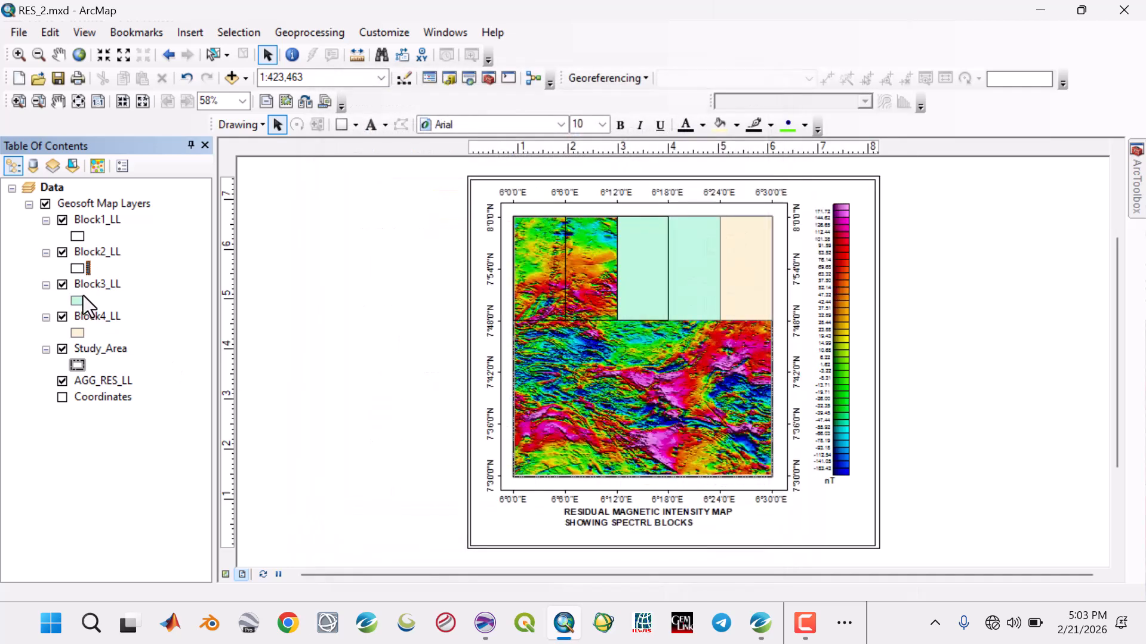
Step: Set the Block3_LL symbol to no fill with a black outline of width 1
double_click(81, 301)
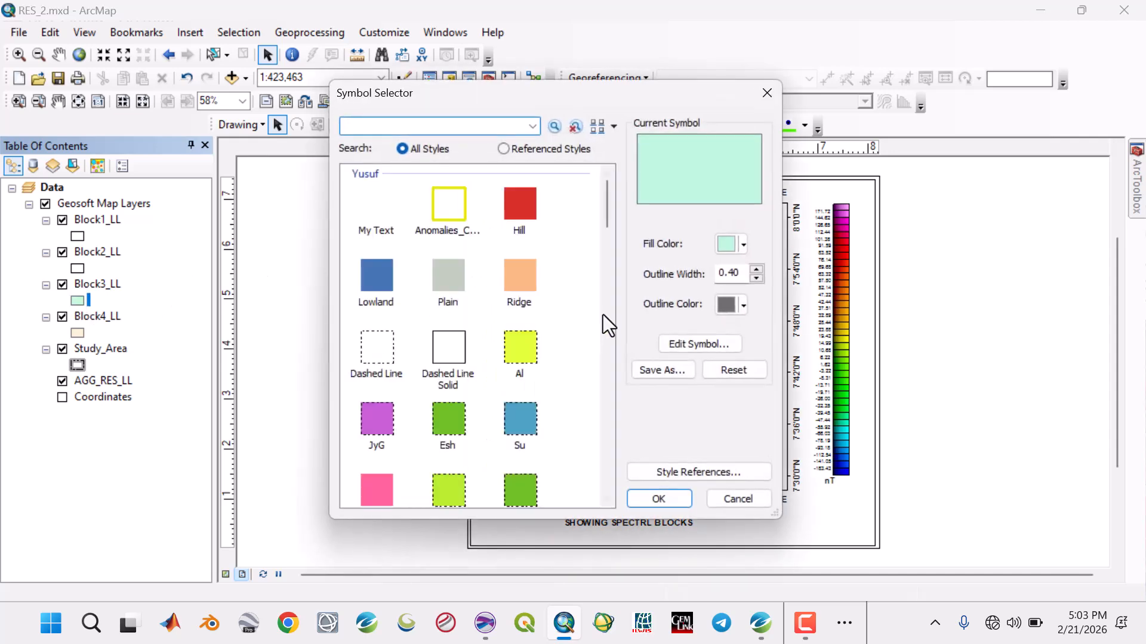
click(756, 269)
click(743, 247)
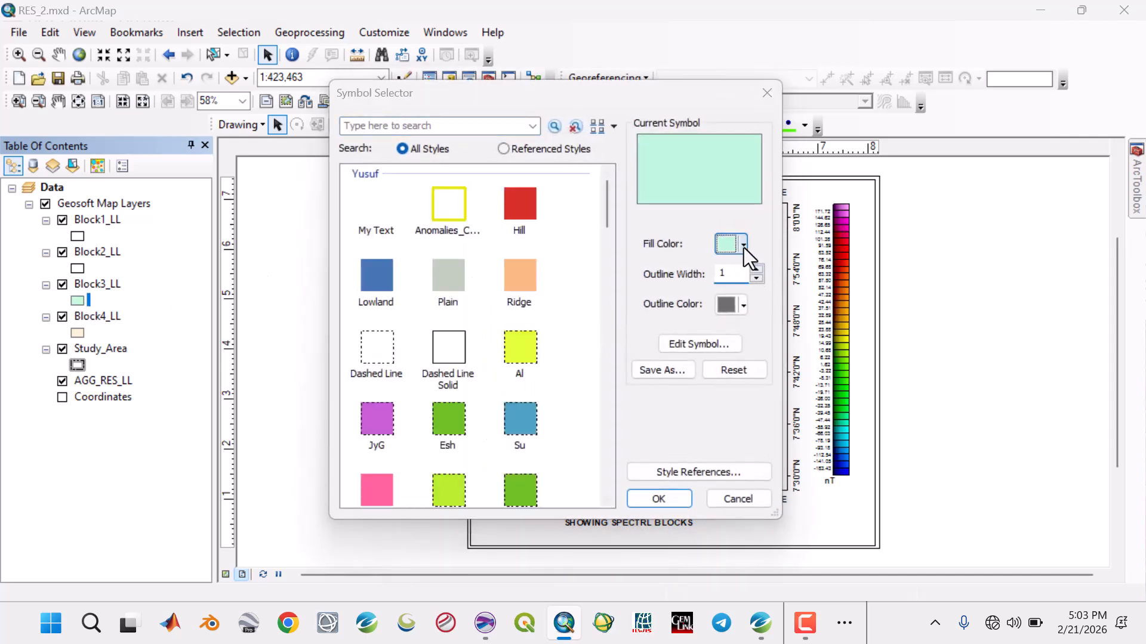
click(759, 273)
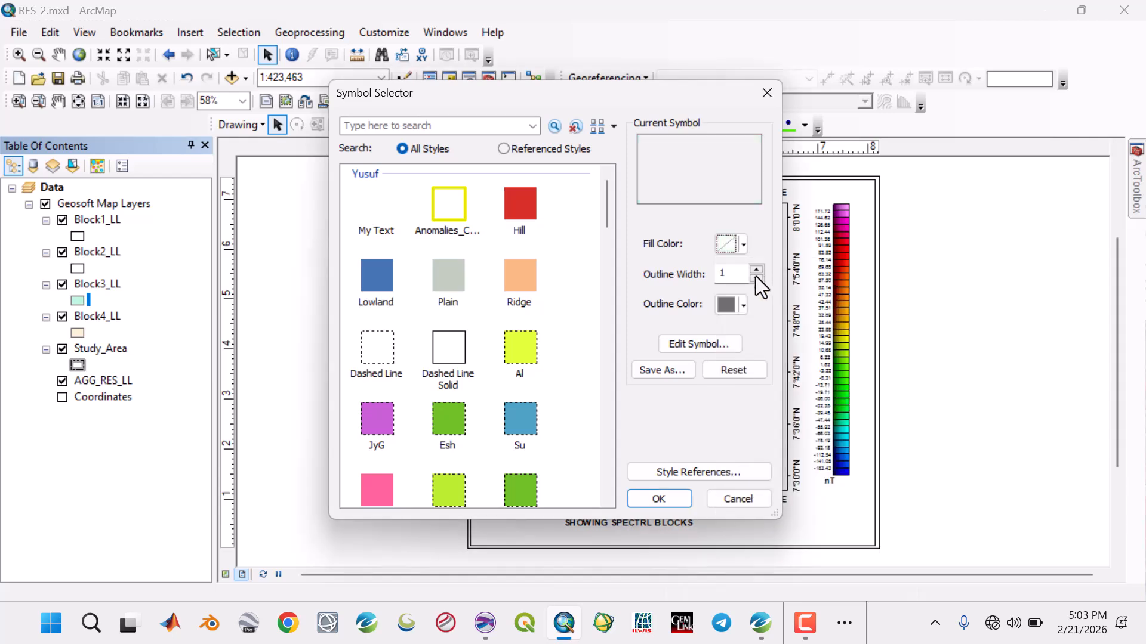
click(742, 305)
click(743, 262)
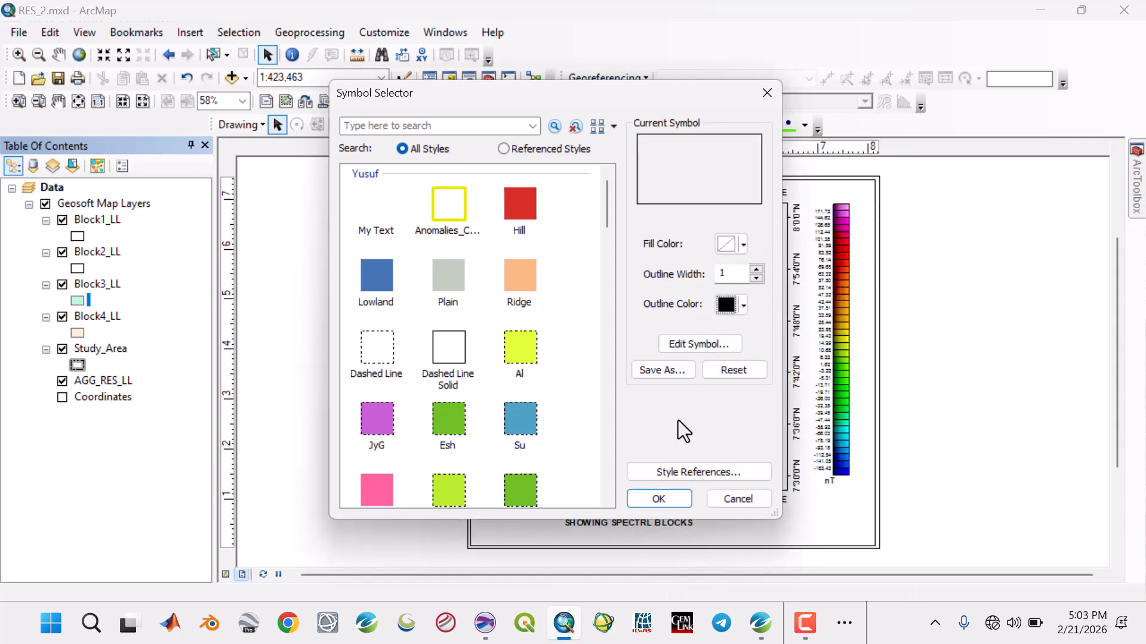
click(657, 500)
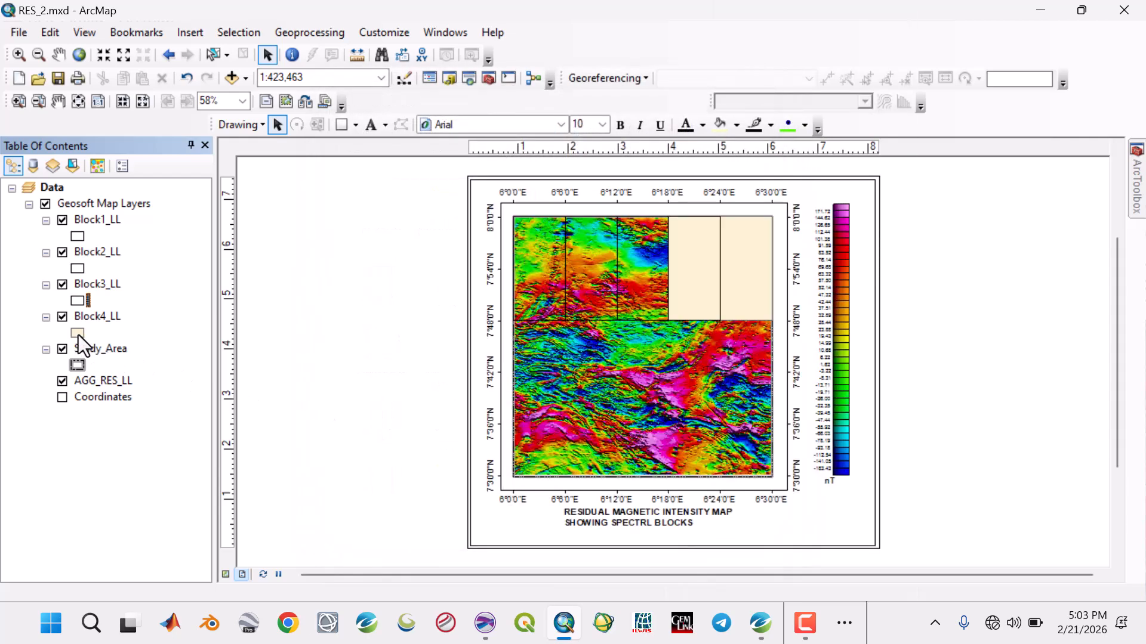
Step: Change the Block4_LL symbol to no fill colour, outline width 1 and a black outline
click(77, 333)
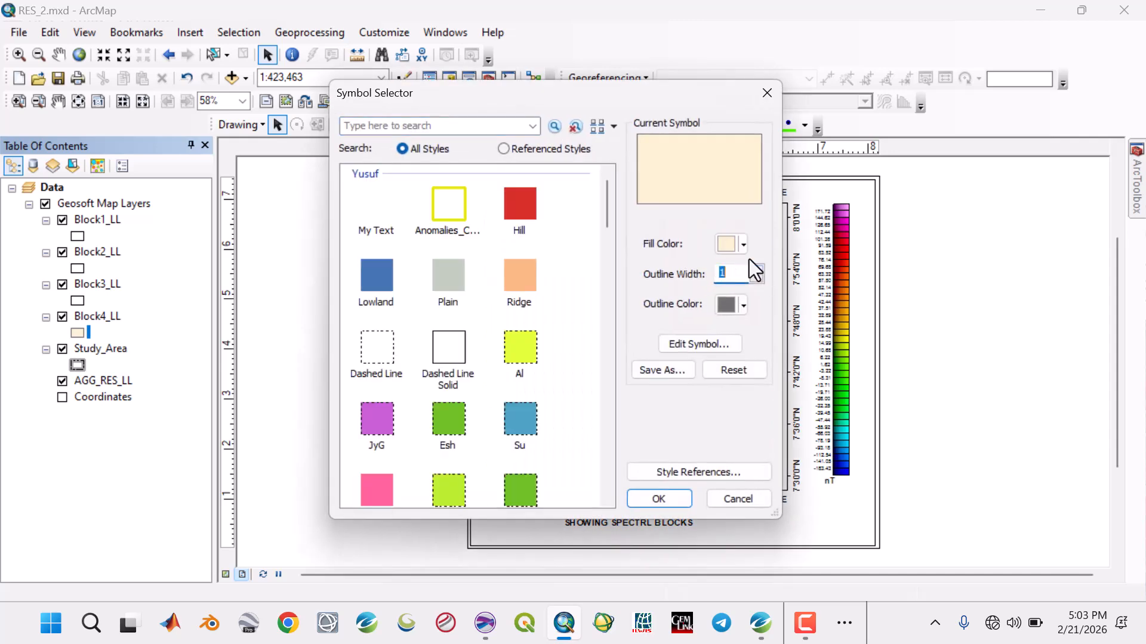
click(743, 245)
click(739, 515)
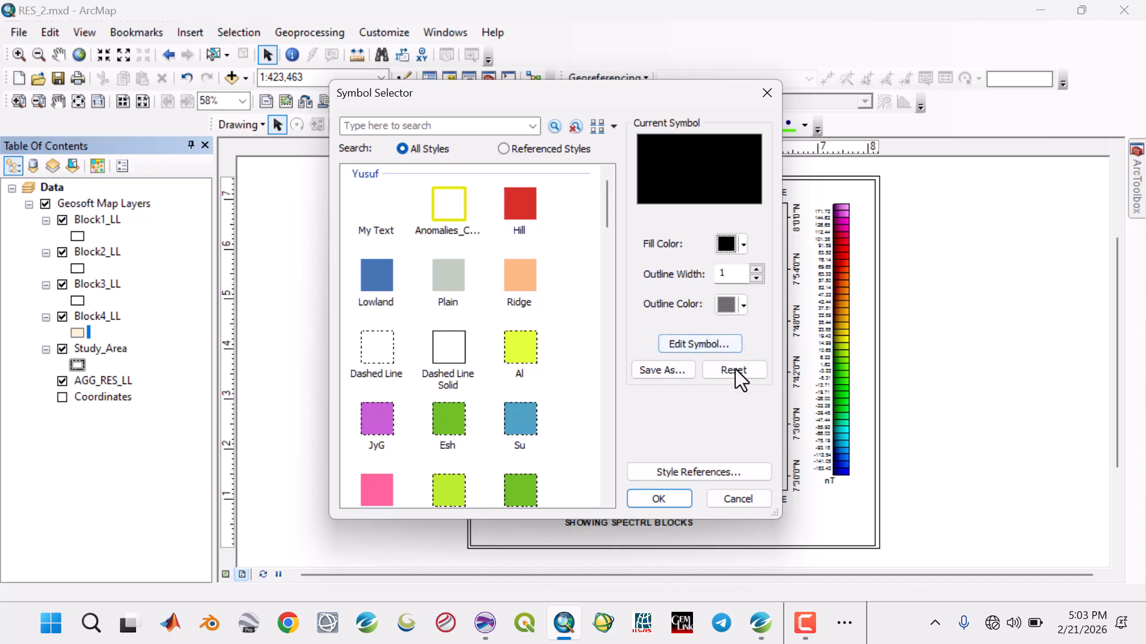
click(658, 499)
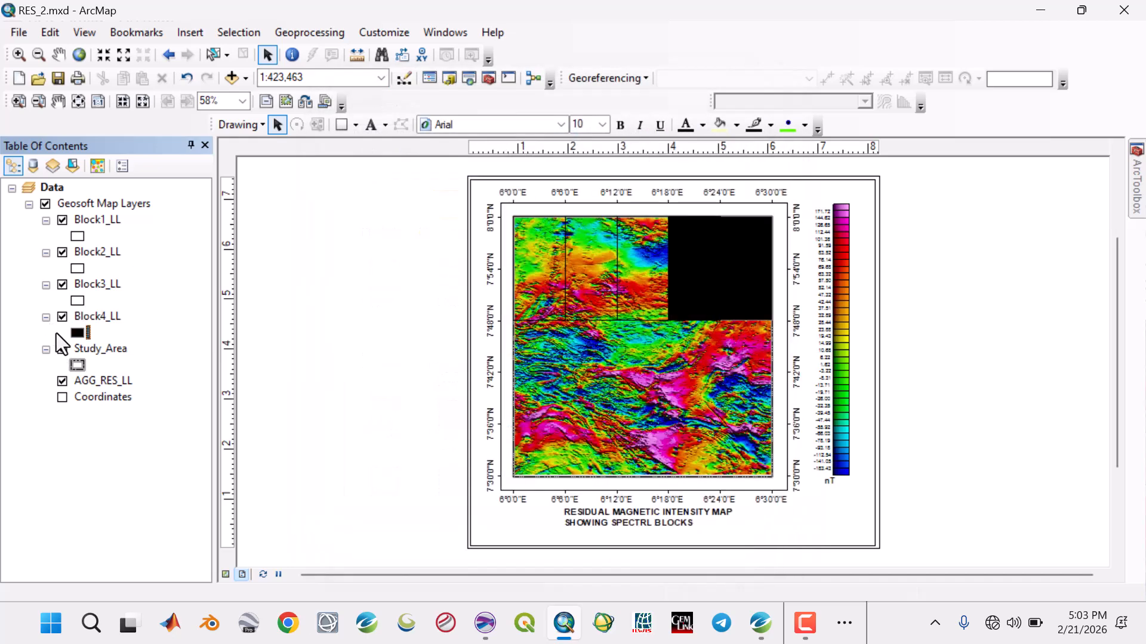
click(78, 332)
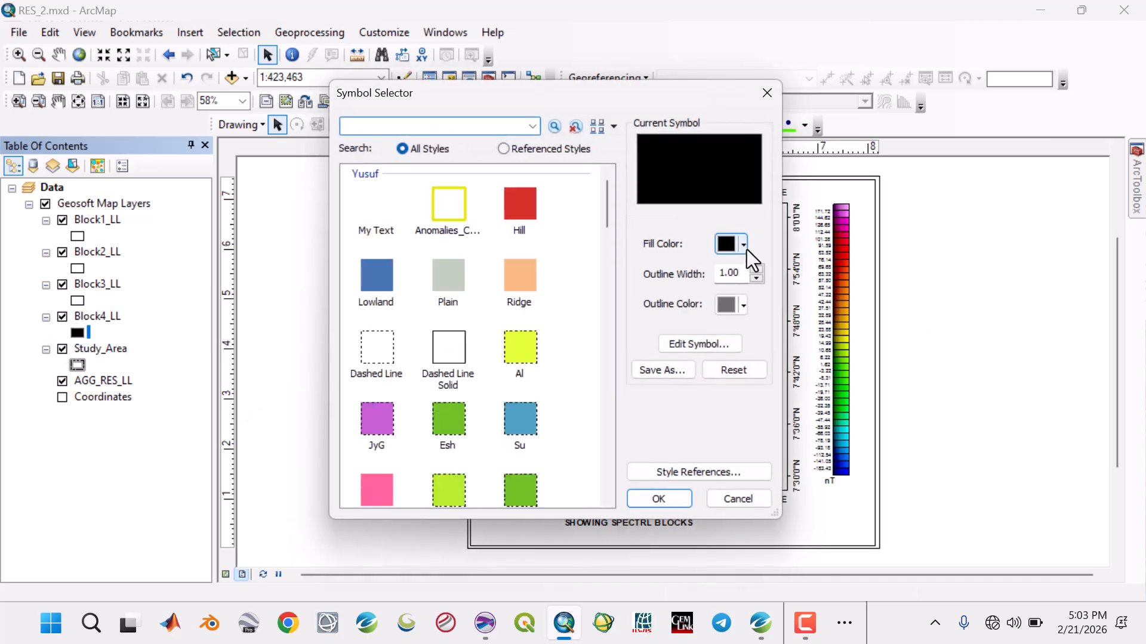
click(743, 246)
click(743, 247)
click(744, 306)
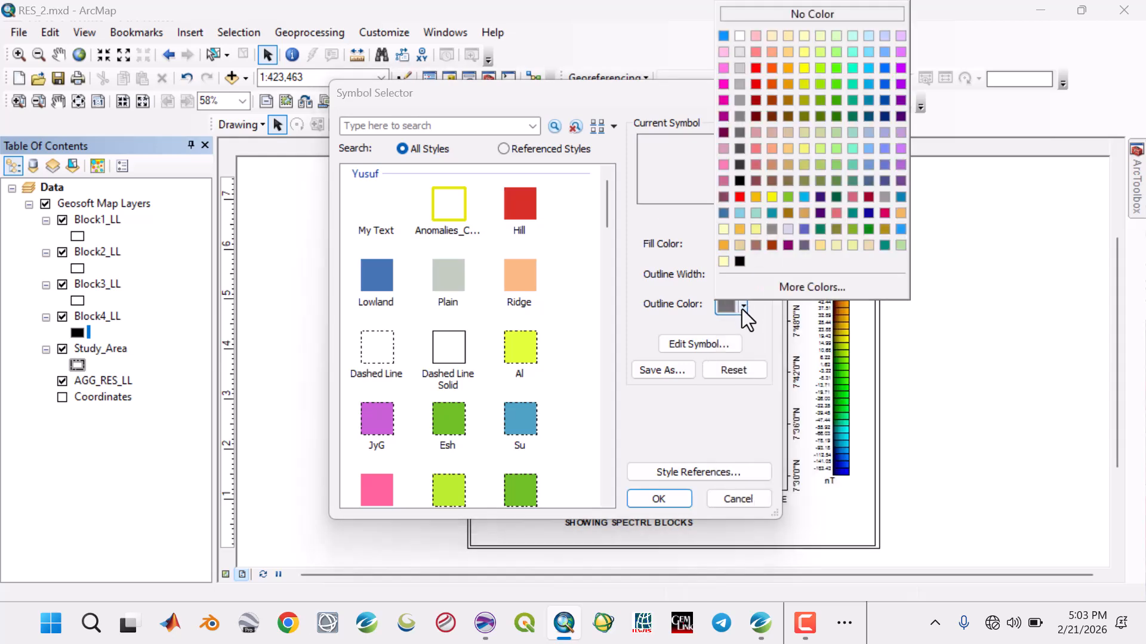
click(743, 266)
click(663, 498)
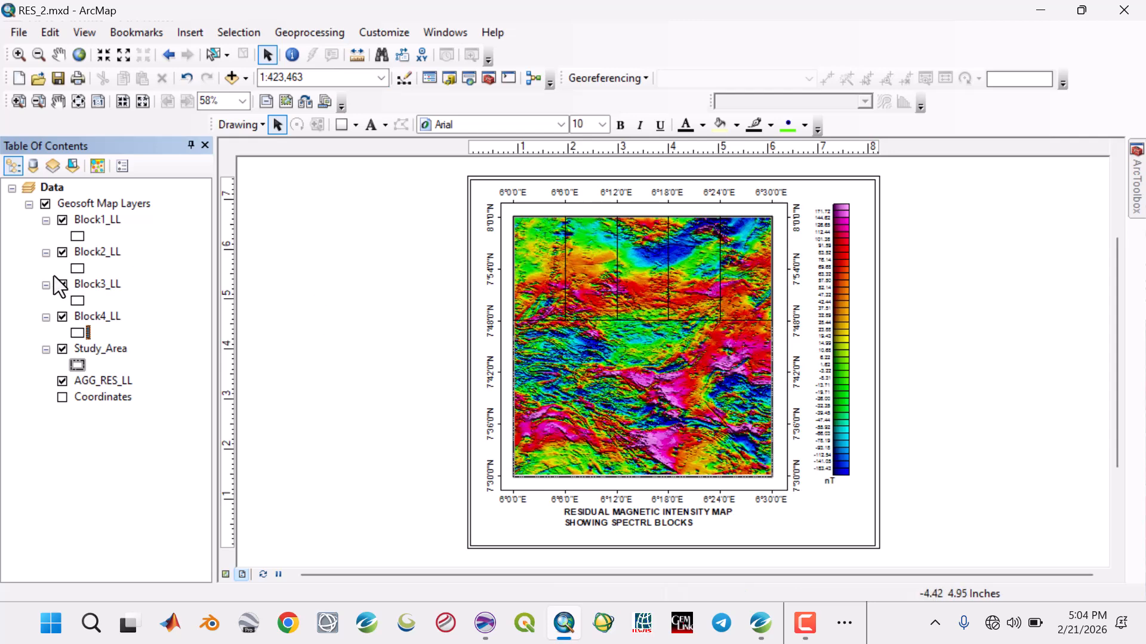
Step: Collapse the symbol entries of Block1_LL, Block2_LL, Block3_LL and Block4_LL in the layer list
click(45, 221)
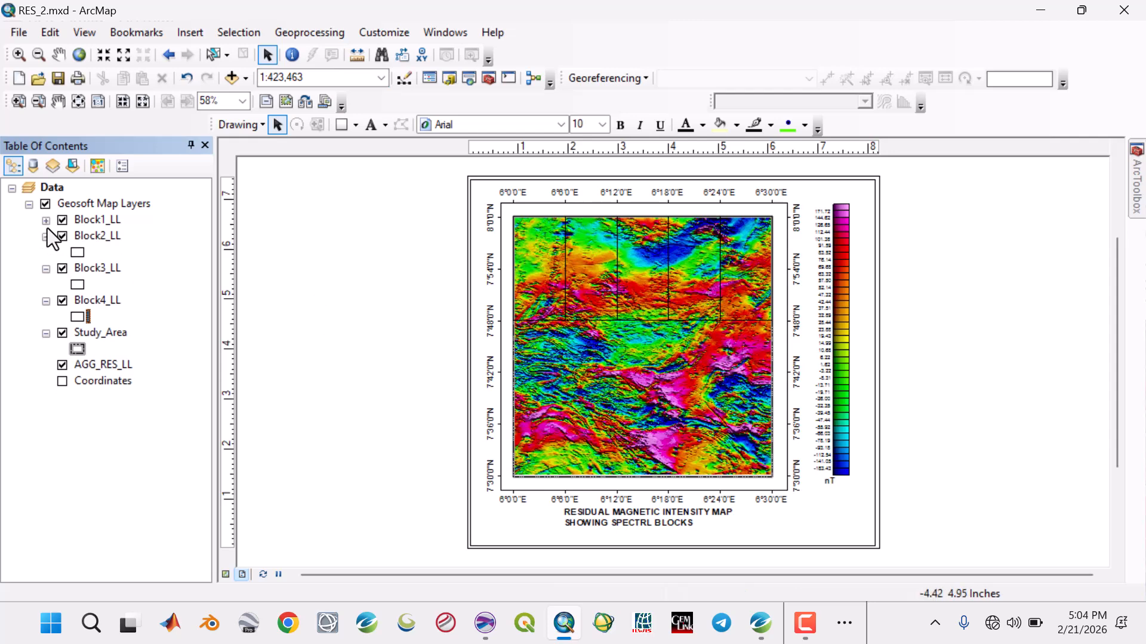
click(46, 237)
click(46, 253)
click(46, 270)
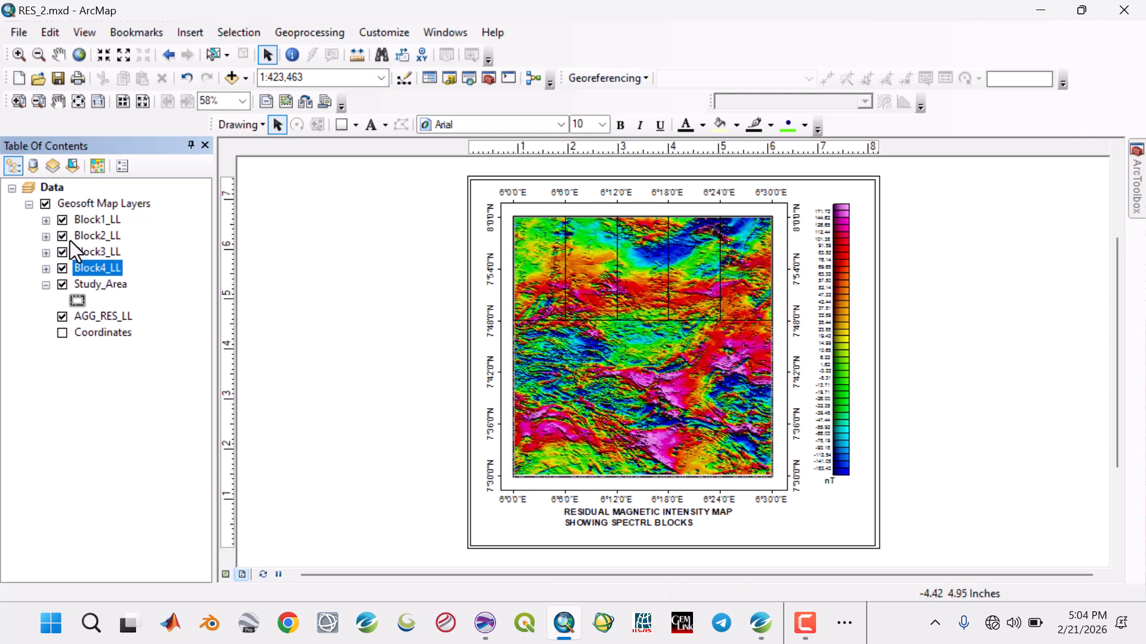
Step: Turn on feature labels for Block1_LL and set the label text to bold Arial at size 12
click(93, 220)
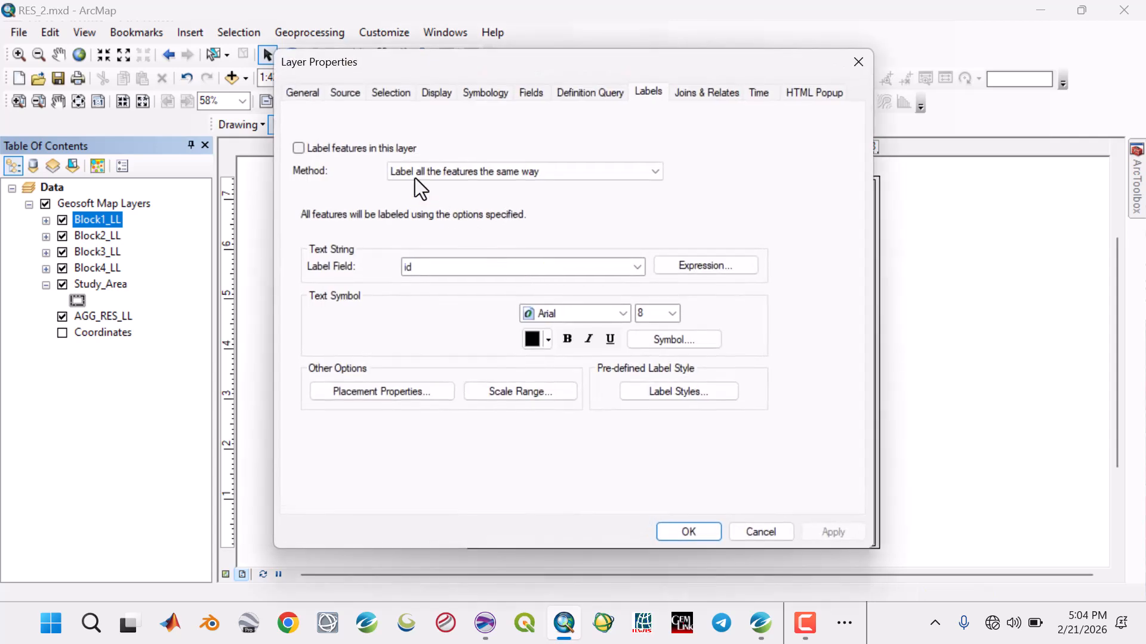
click(672, 316)
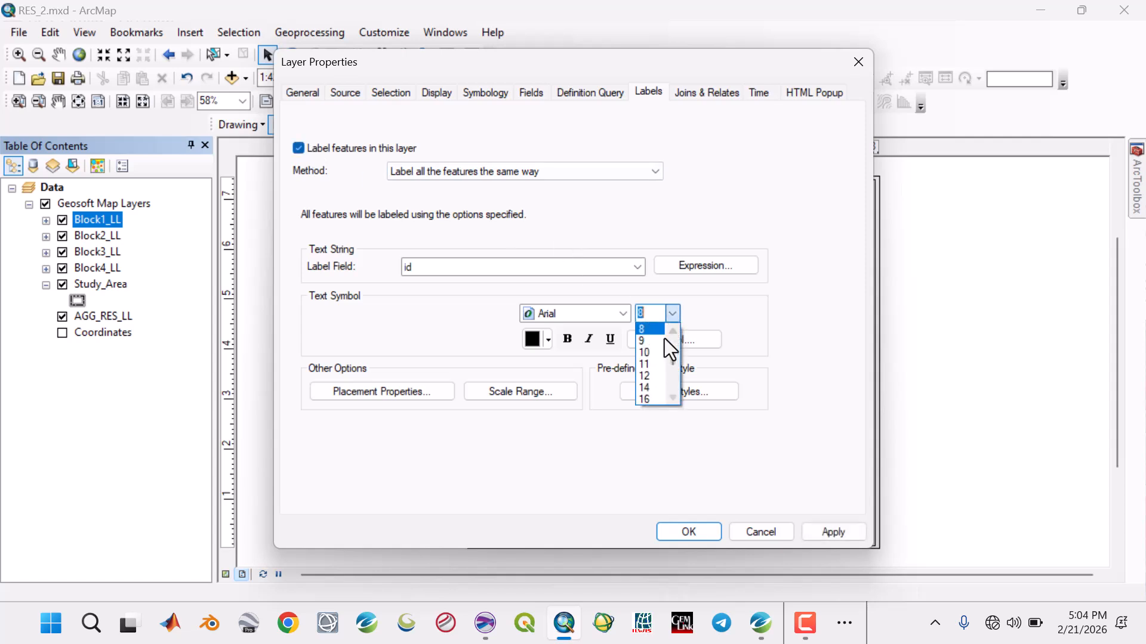
click(649, 377)
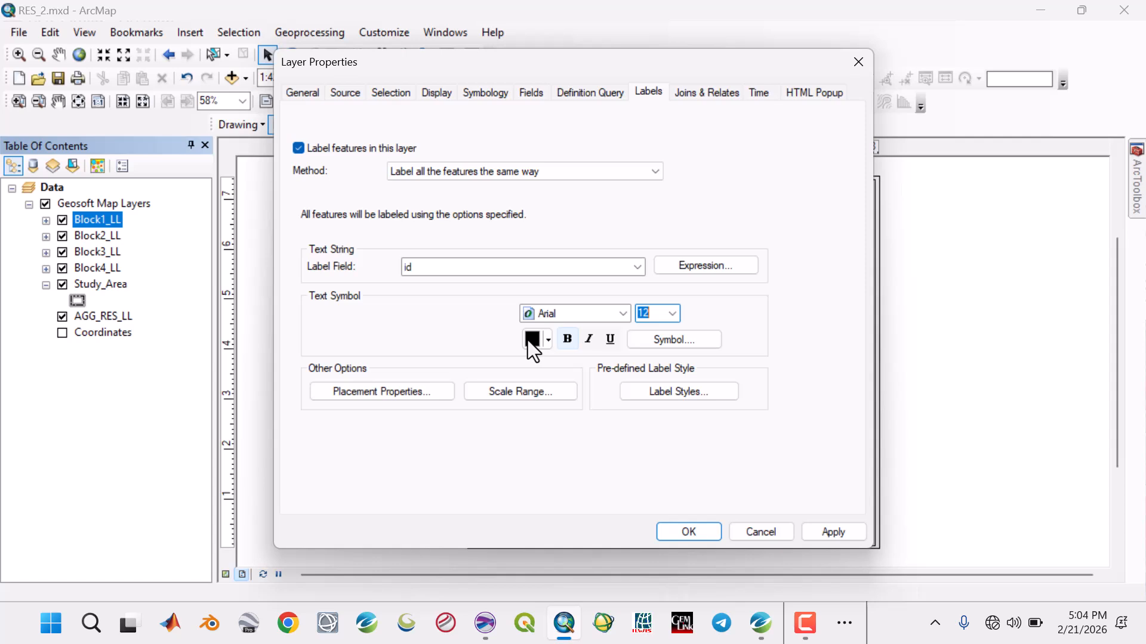
click(569, 344)
Step: Apply the saved "block name" text symbol to the Block1_LL labels
click(668, 345)
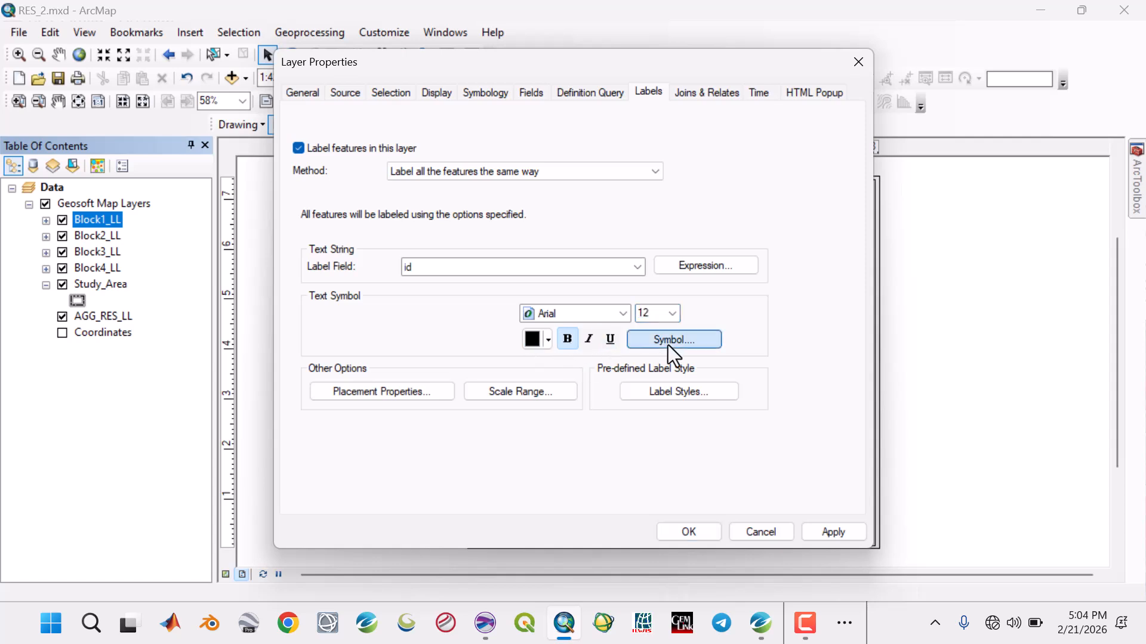
scroll(478, 355, down, 2)
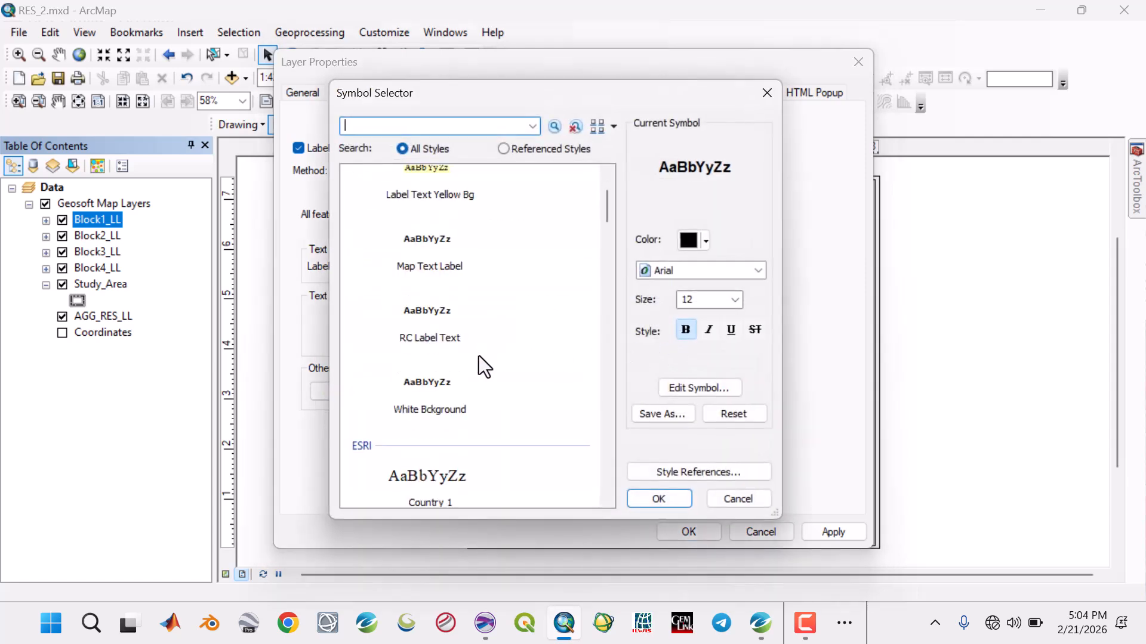
scroll(478, 356, down, 5)
scroll(479, 356, up, 7)
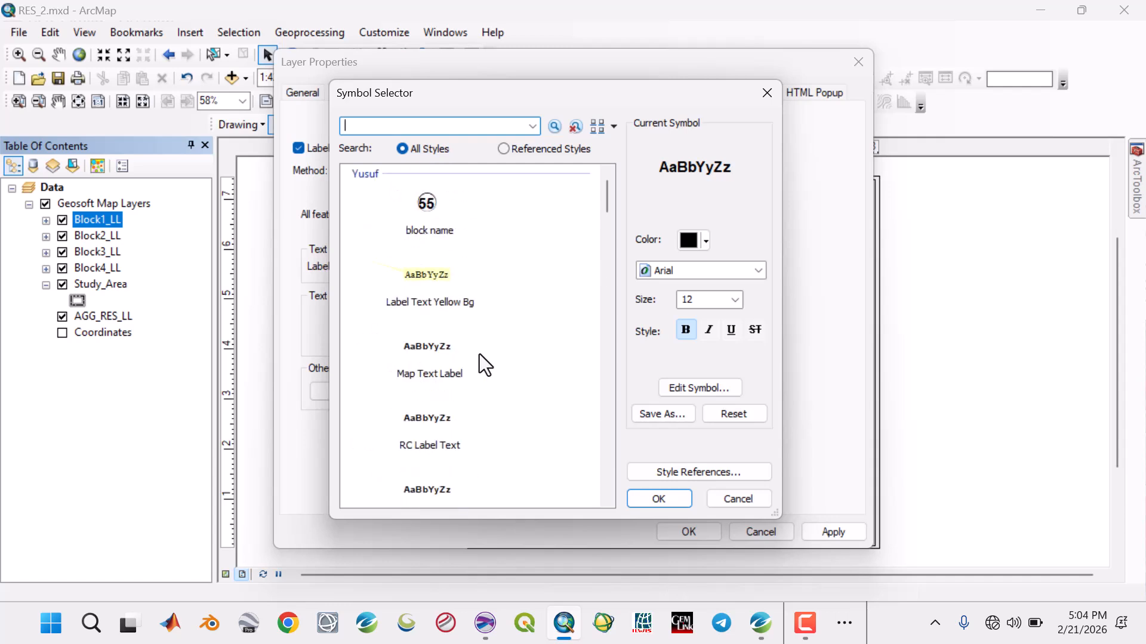
click(431, 210)
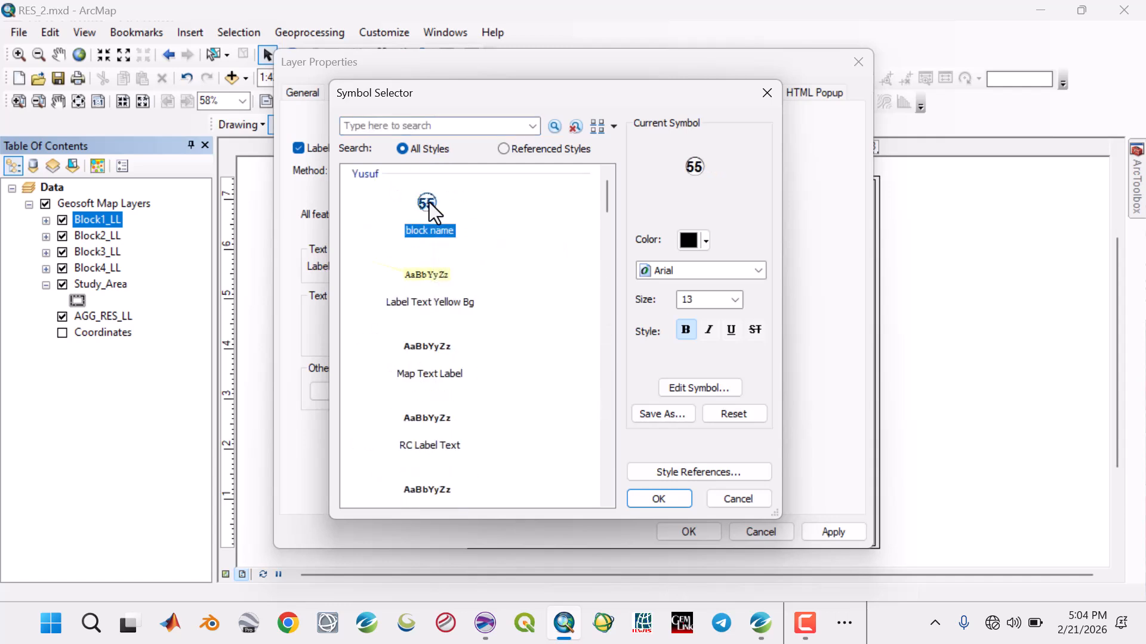
click(660, 499)
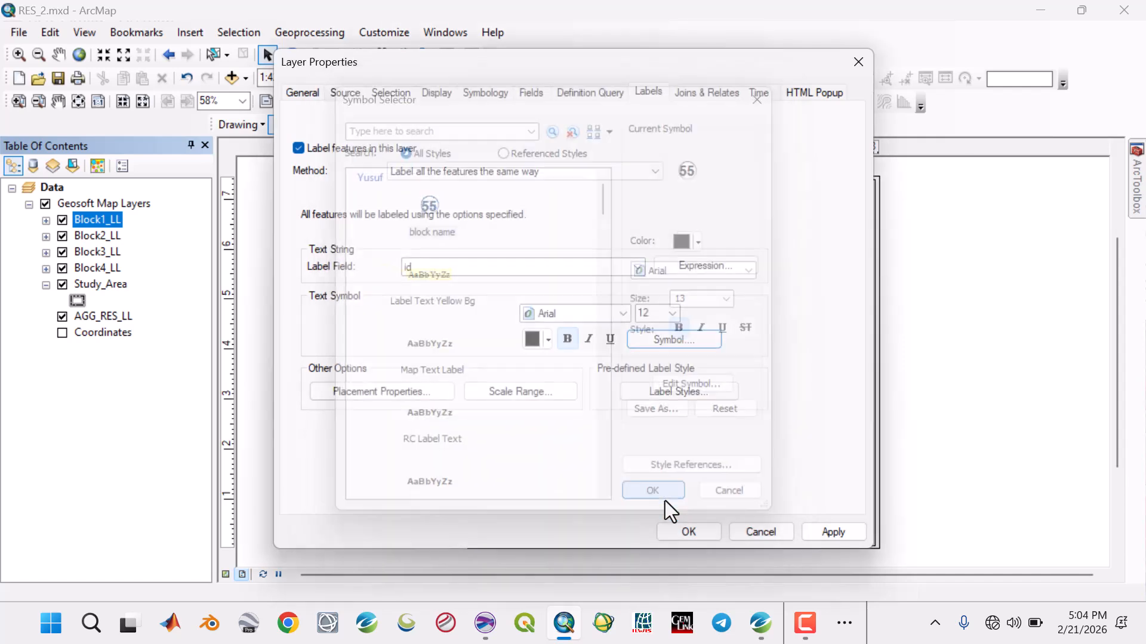
click(834, 533)
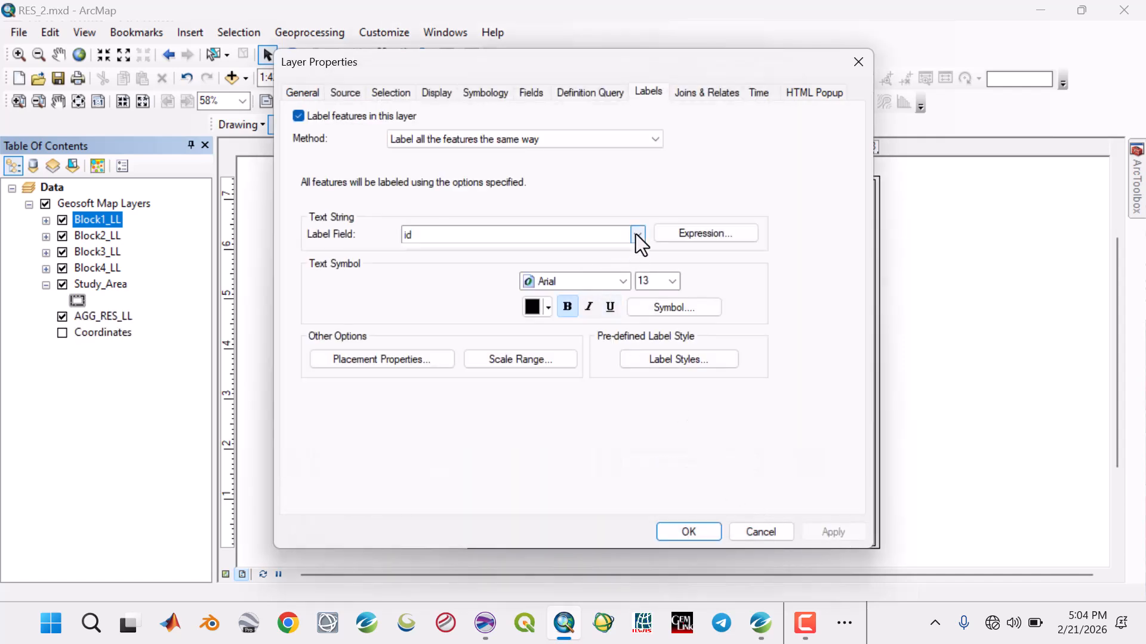
Step: Label Block1_LL by its name field and apply the layer properties
click(637, 234)
click(467, 274)
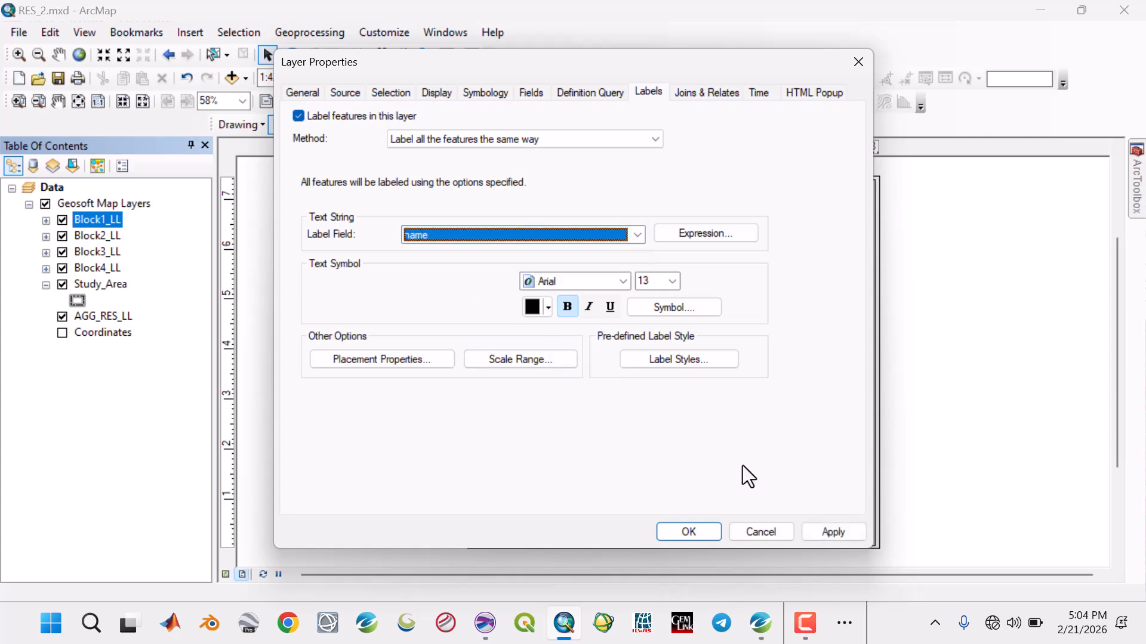
click(815, 529)
click(693, 531)
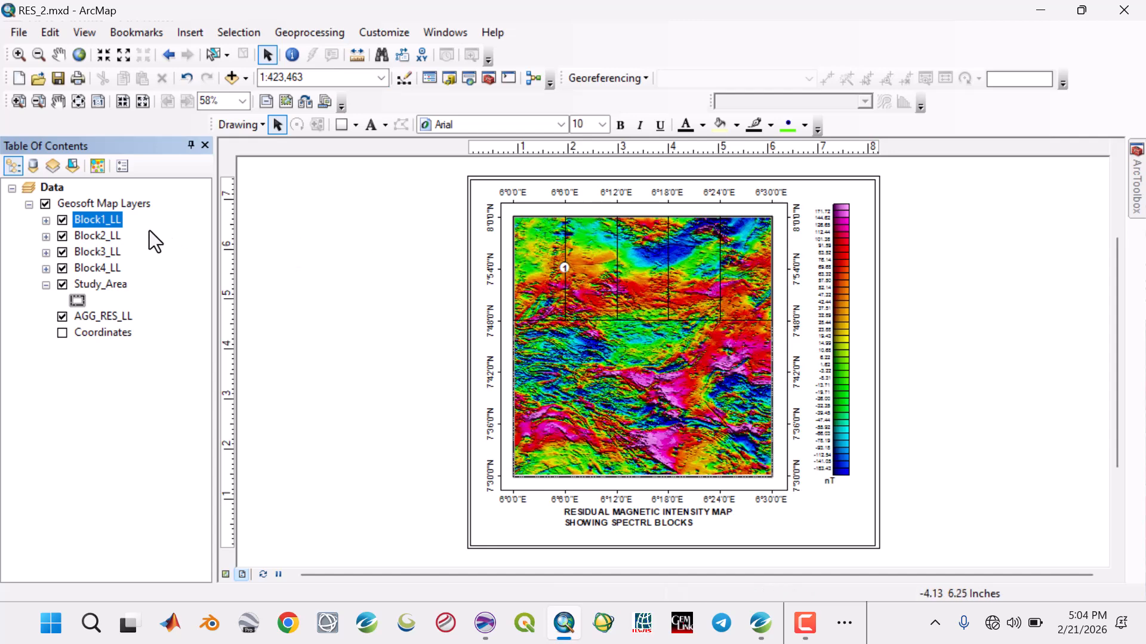
Step: Turn on Block2_LL feature labels using the name field and set their text to bold Arial at size 12
click(87, 237)
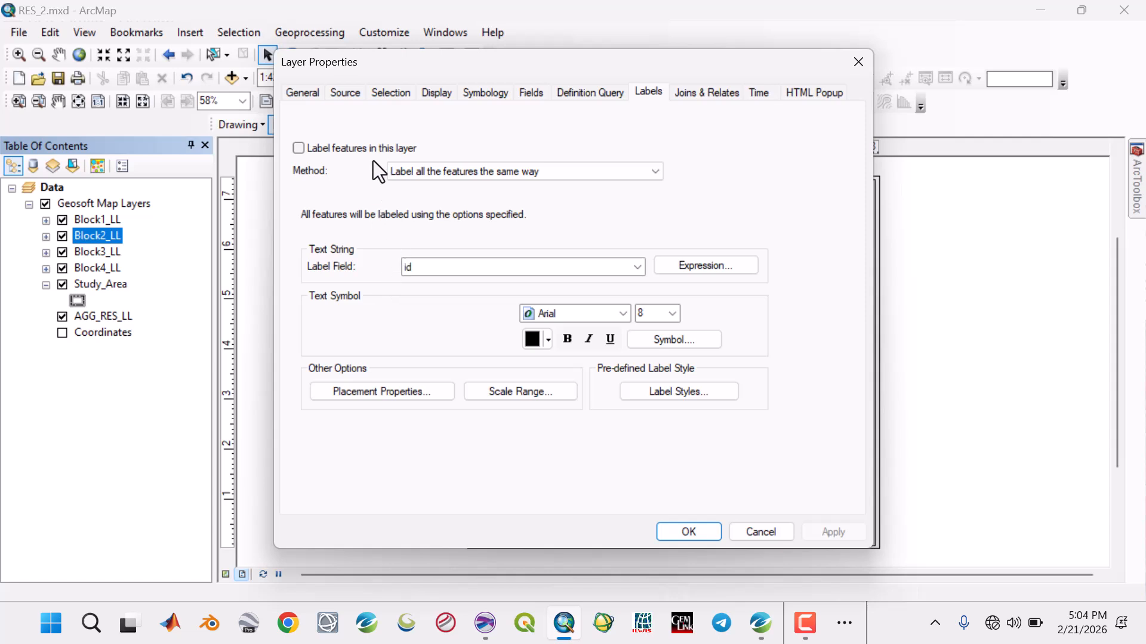
click(379, 147)
click(633, 268)
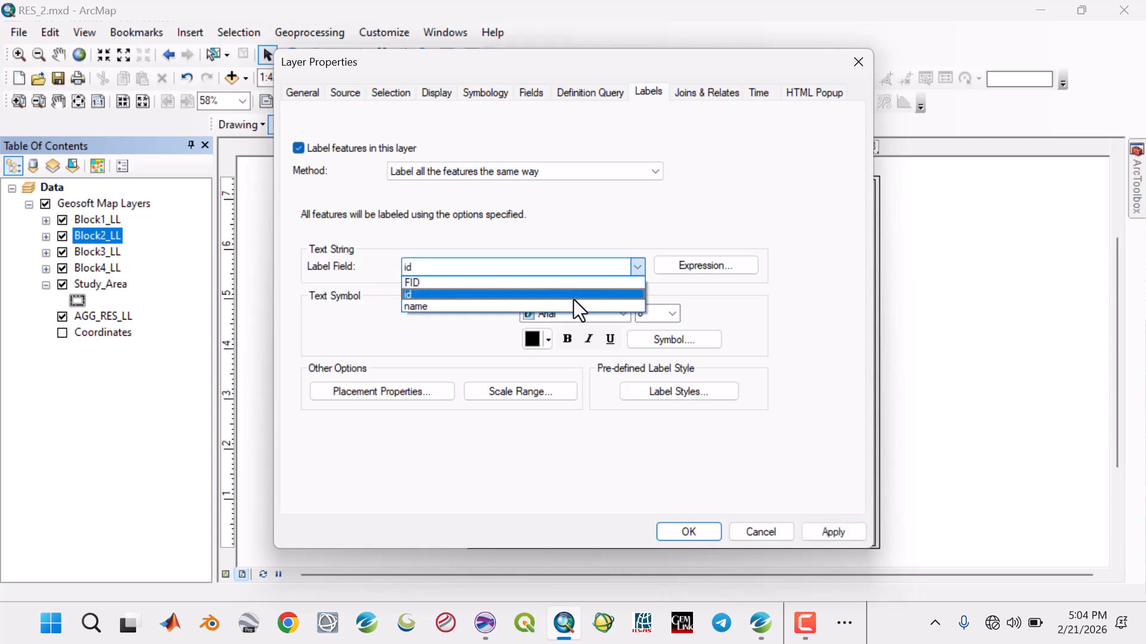
click(574, 303)
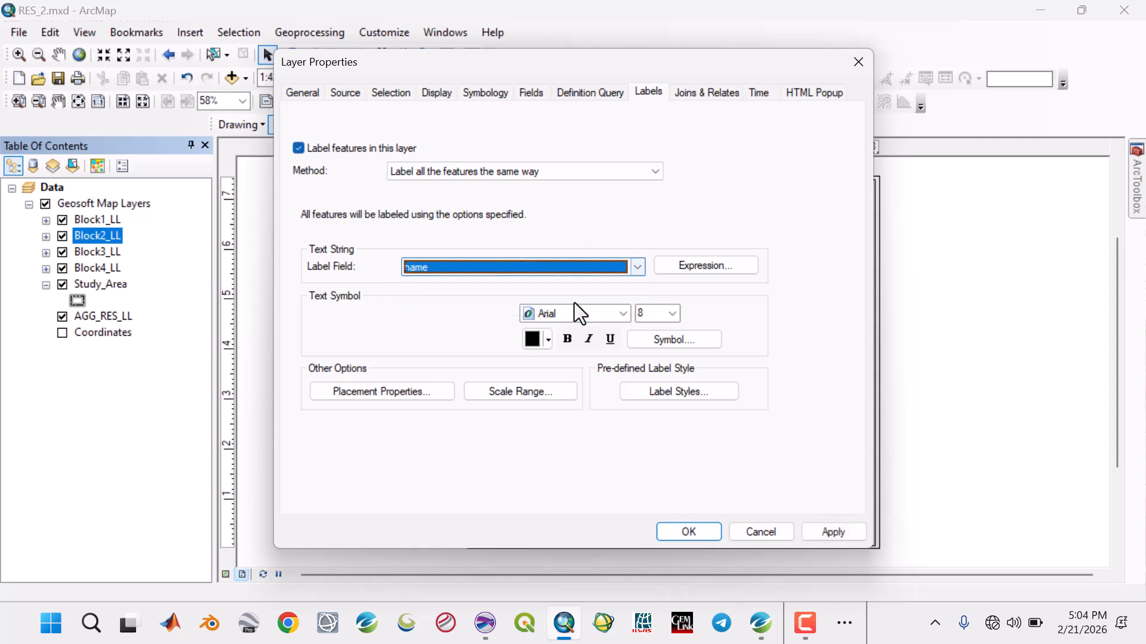
click(672, 314)
click(651, 376)
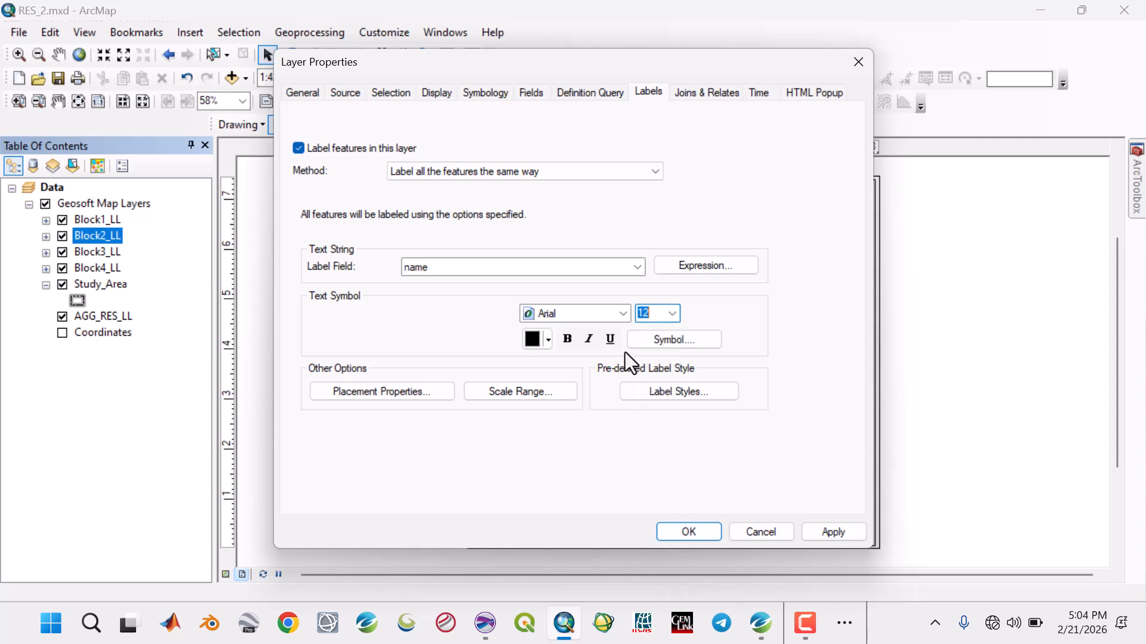
click(572, 341)
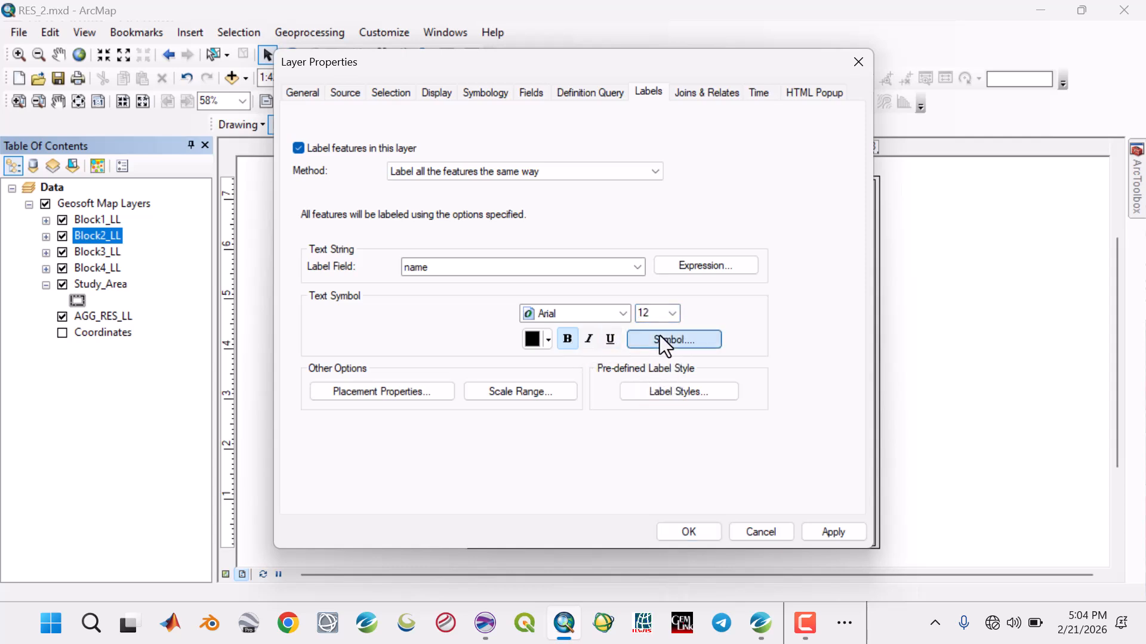
Step: Apply the saved "block name" text symbol to the Block2_LL labels and accept the layer properties
click(653, 339)
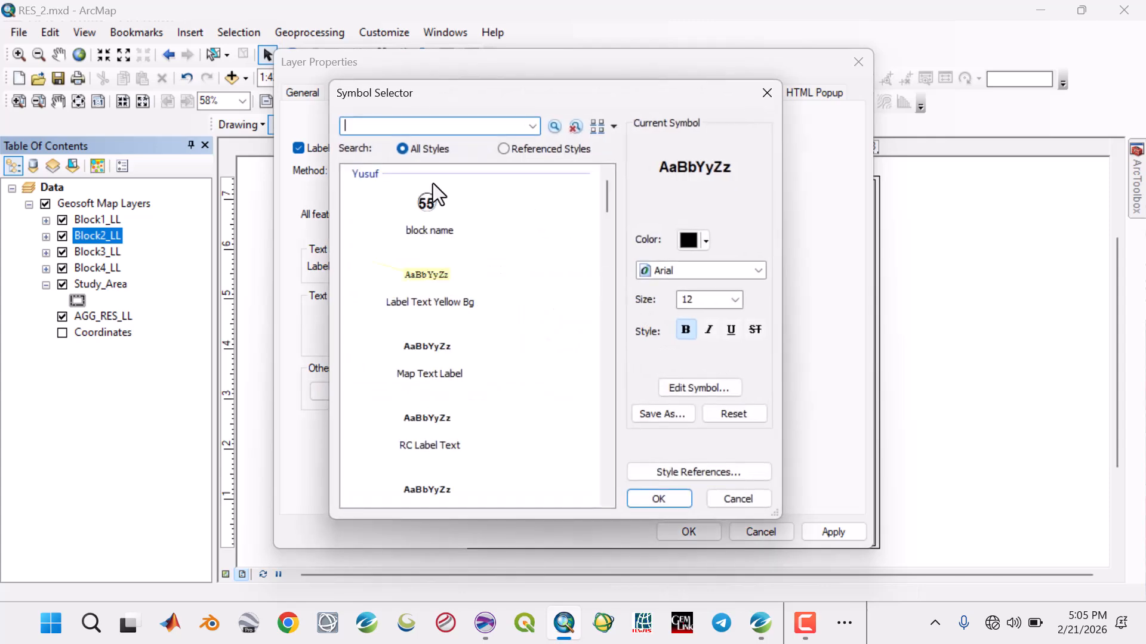
click(426, 206)
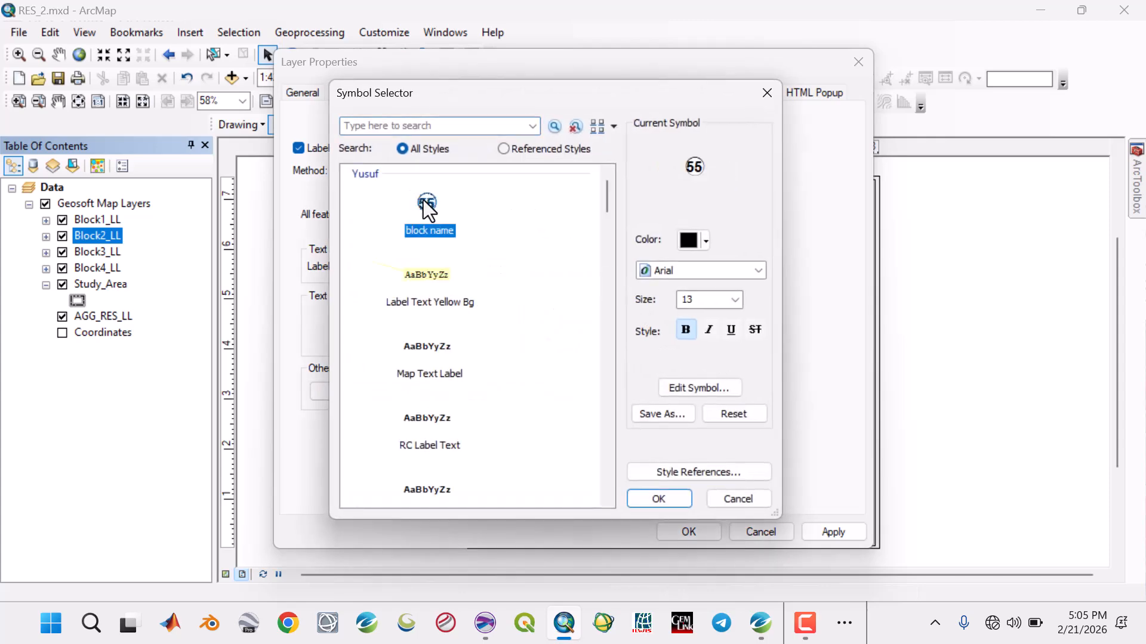
click(660, 498)
click(850, 537)
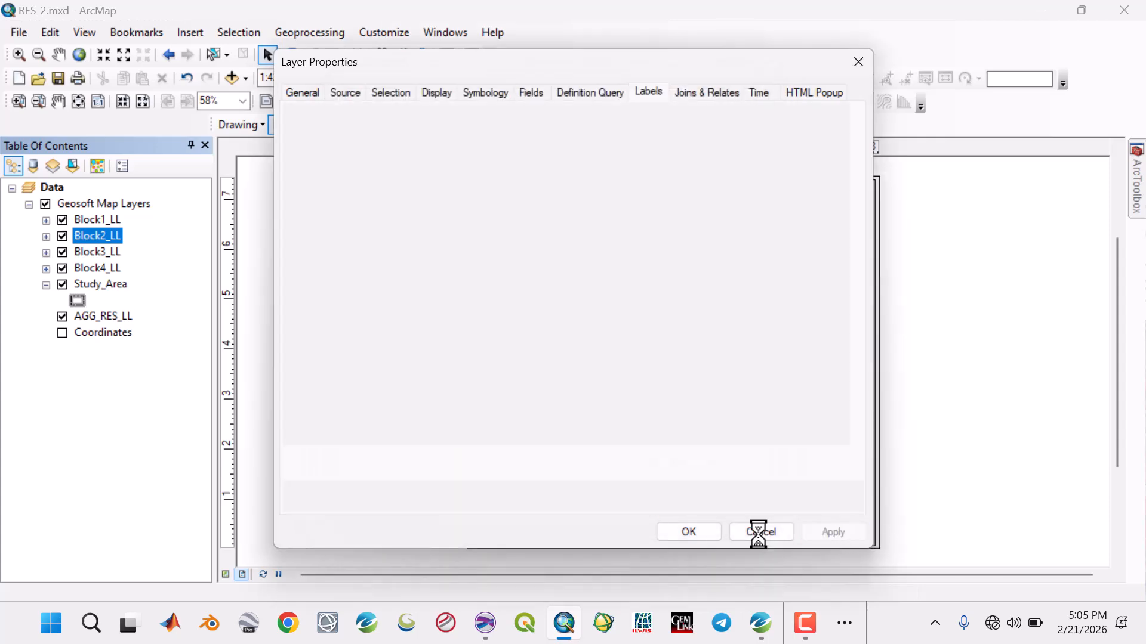
click(713, 533)
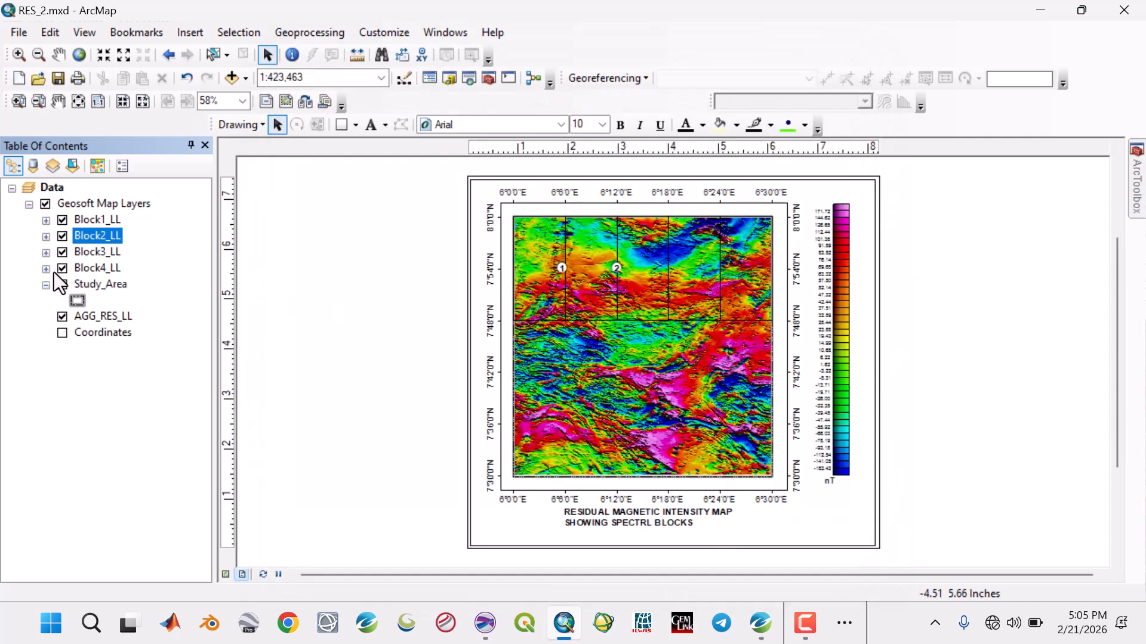
Step: Turn on Block3_LL feature labels using the name field and set their text to bold Arial at size 12
click(83, 253)
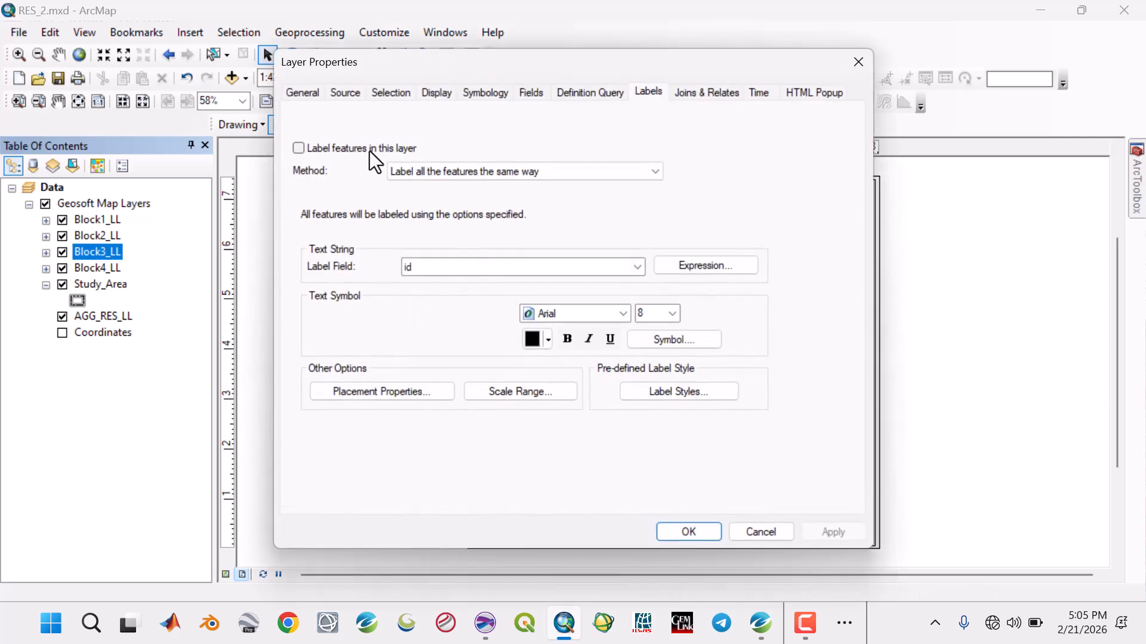
click(370, 149)
click(637, 268)
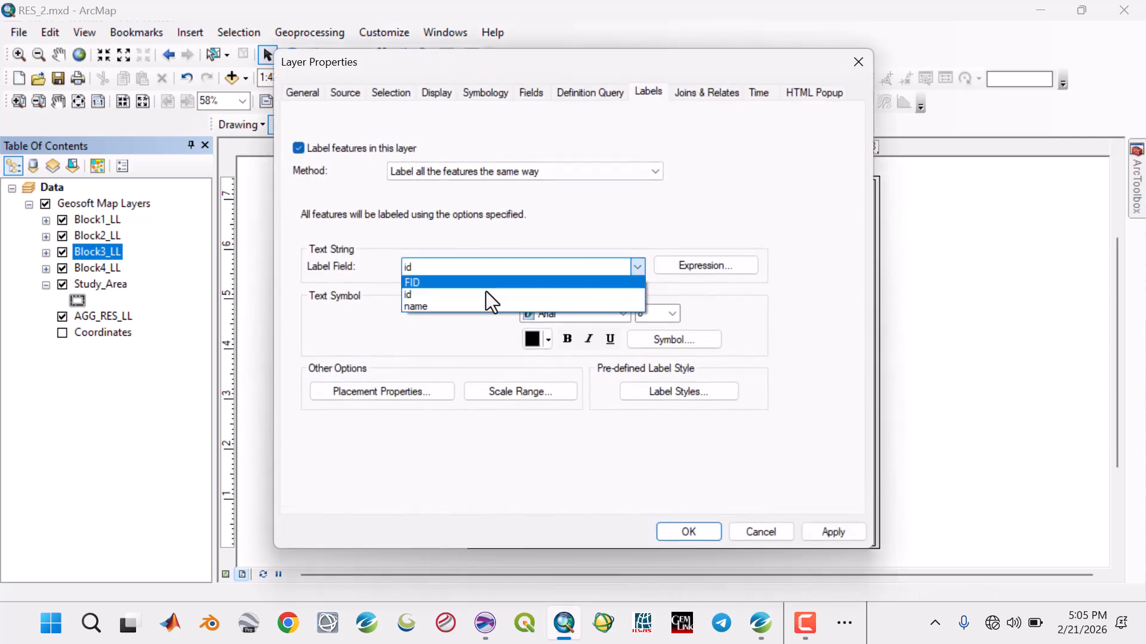
click(445, 306)
click(673, 313)
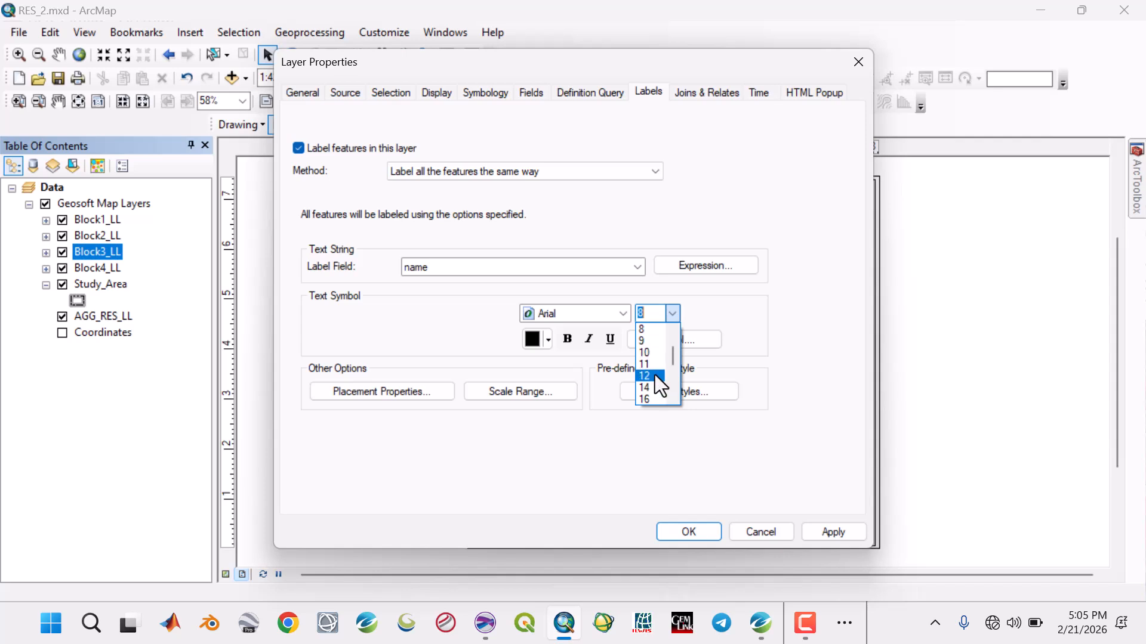
click(654, 375)
click(573, 341)
Step: Apply the saved "block name" text symbol to the Block3_LL labels and accept the layer properties
click(666, 344)
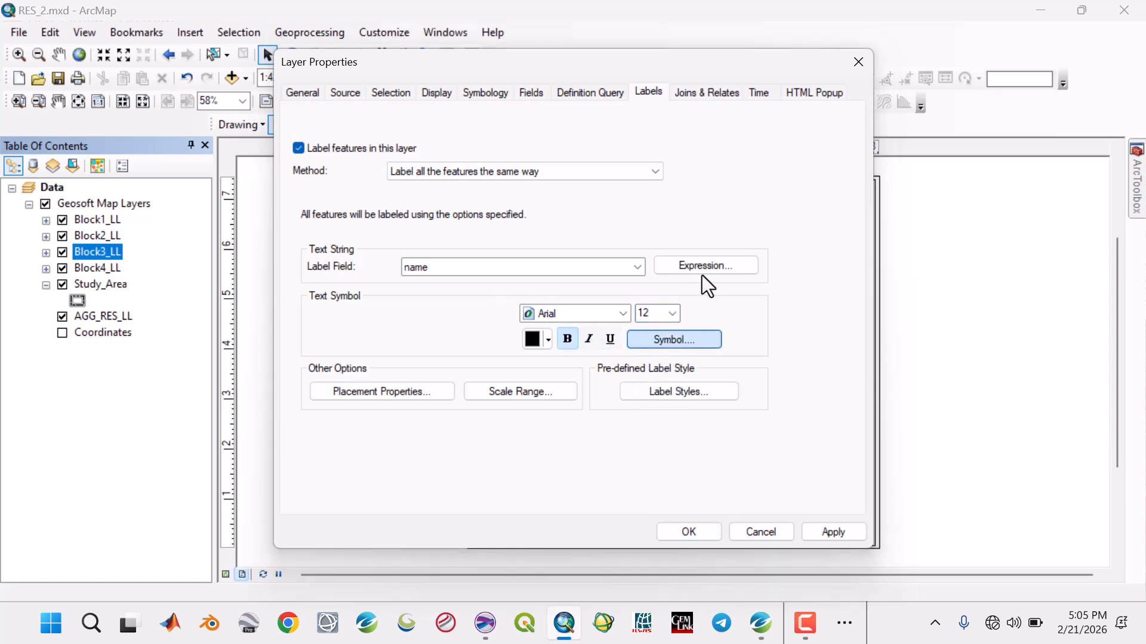
click(430, 212)
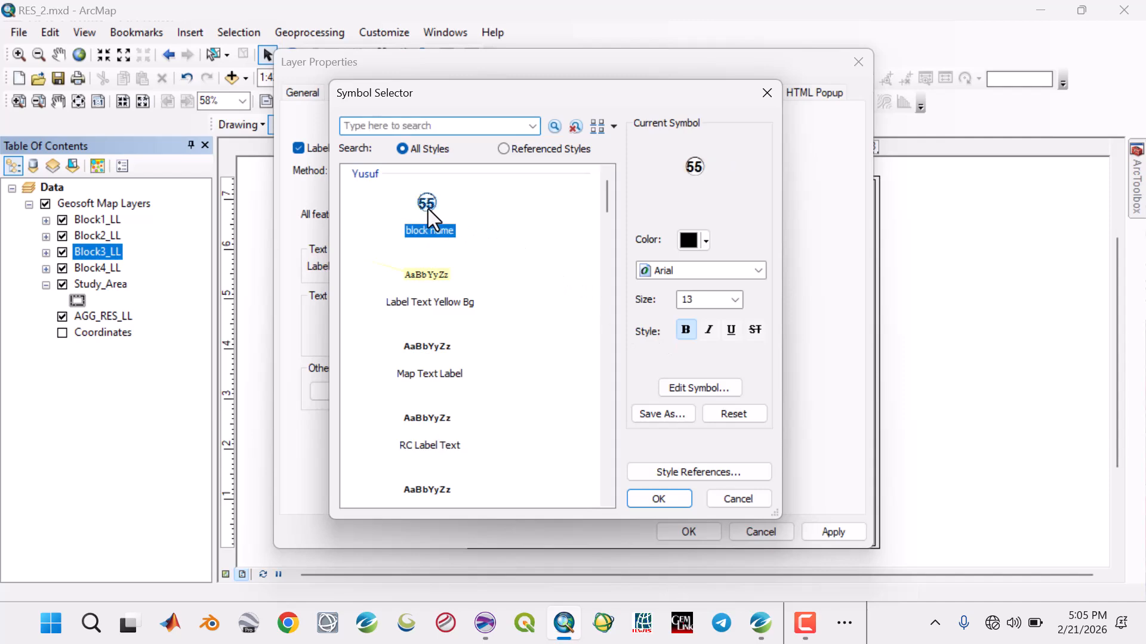
click(673, 500)
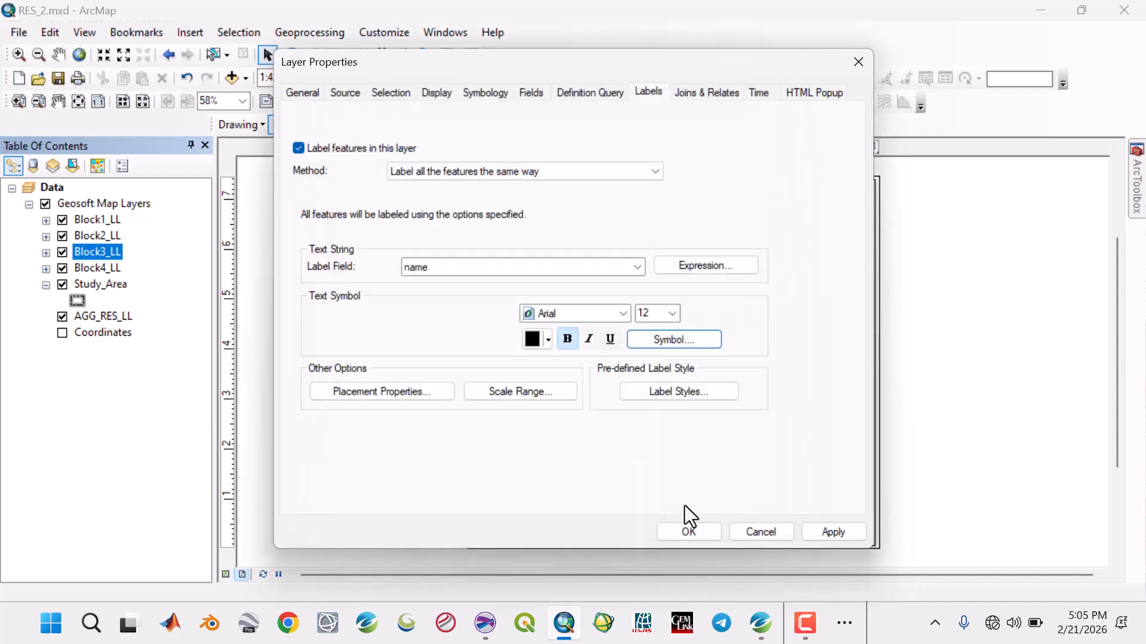
click(835, 533)
click(715, 536)
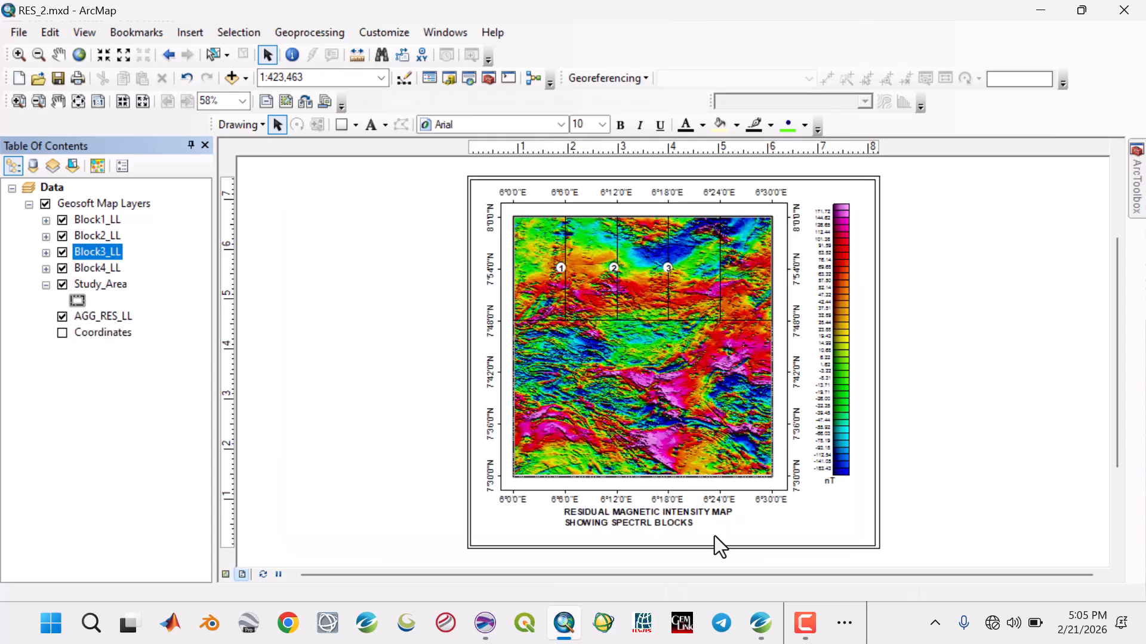
Step: Turn on Block4_LL feature labels using the name field and set their text to bold Arial at size 12
double_click(102, 266)
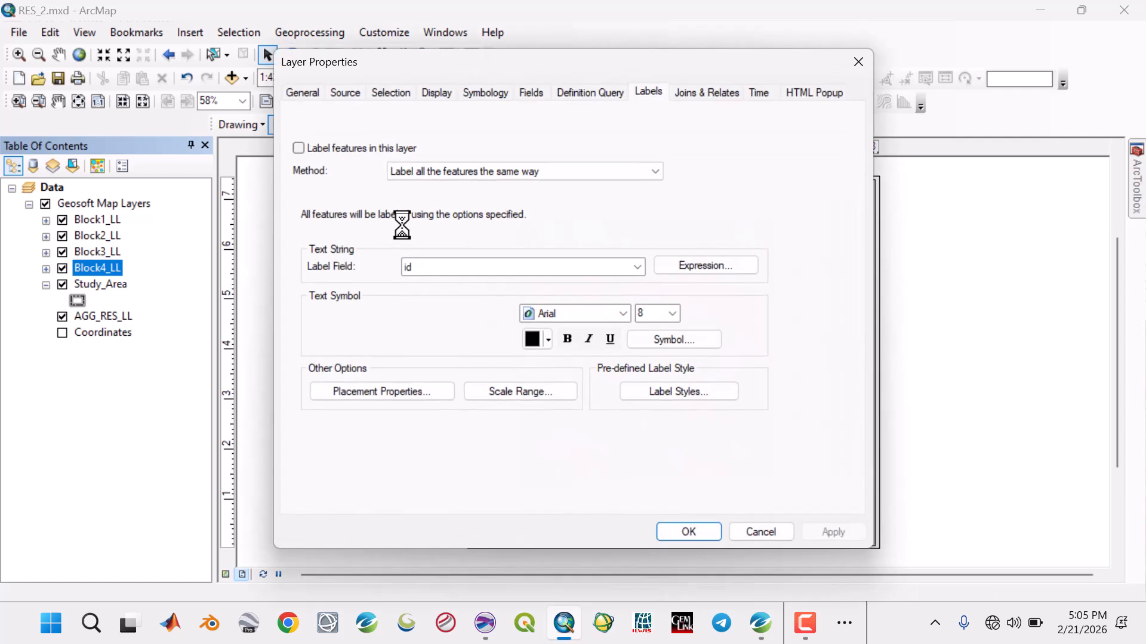
click(346, 149)
click(634, 267)
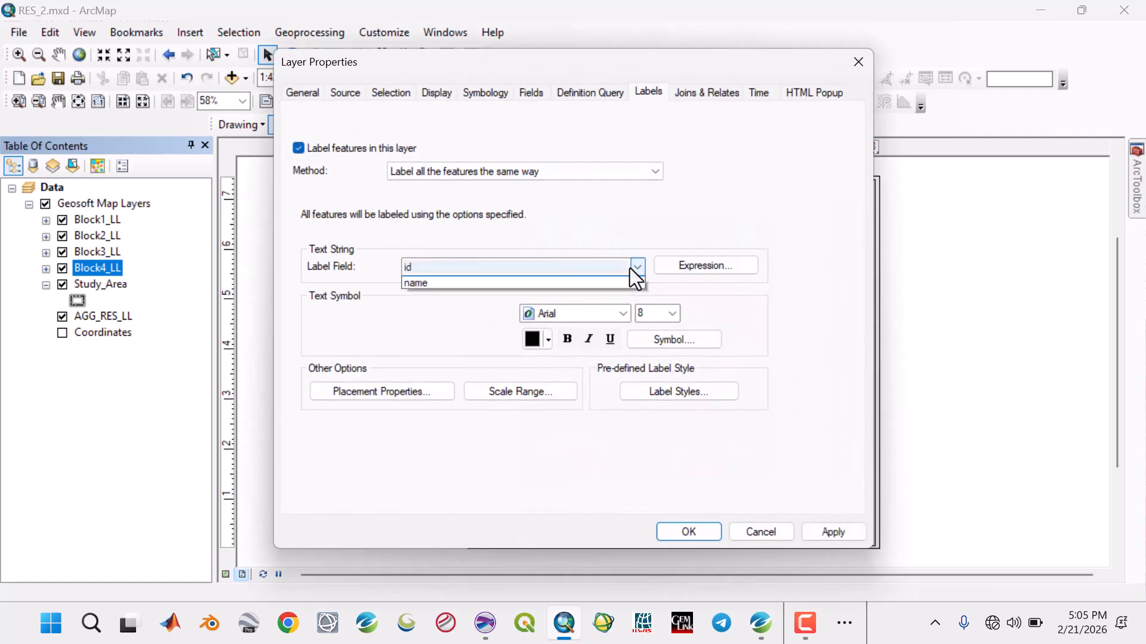
click(481, 306)
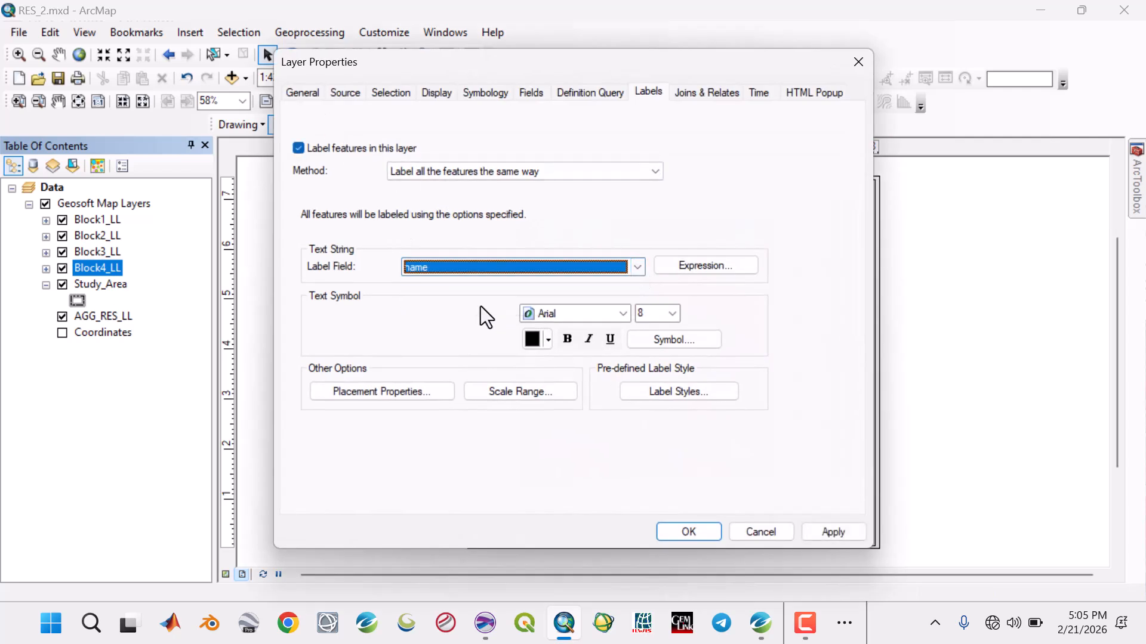
click(675, 311)
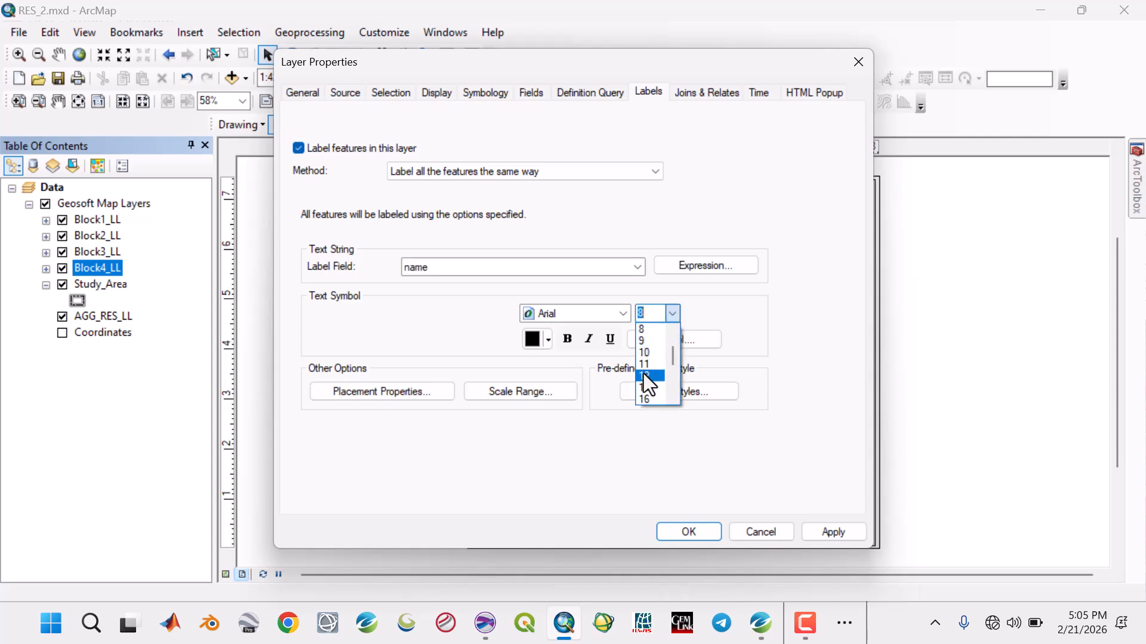
click(643, 373)
click(570, 337)
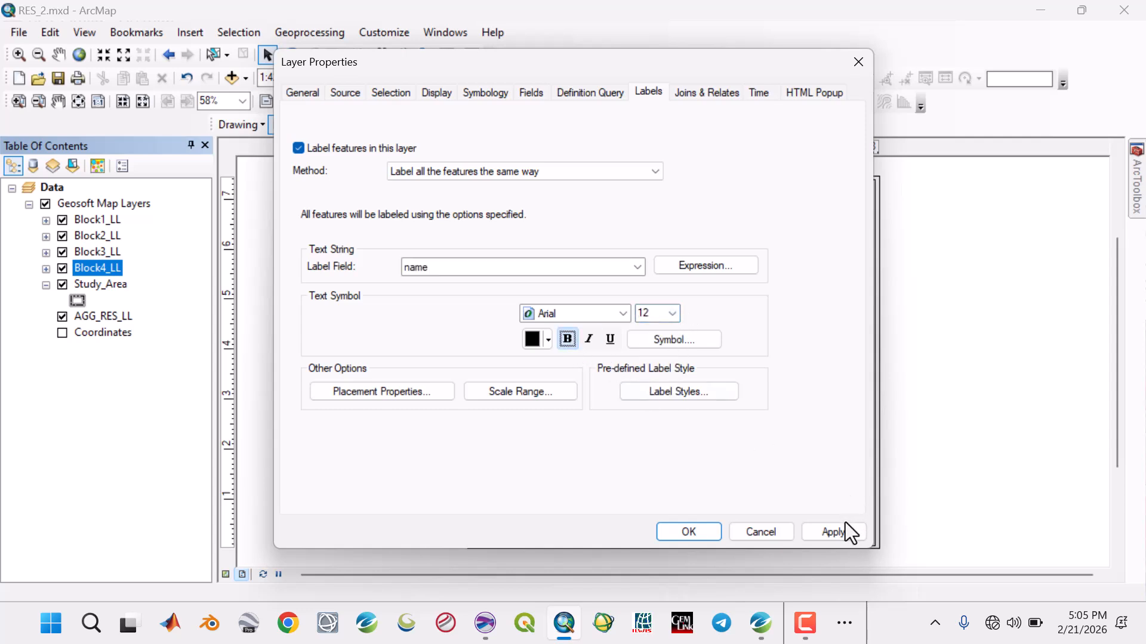
Step: Apply the saved "block name" text symbol to the Block4_LL labels and accept the layer properties
click(684, 340)
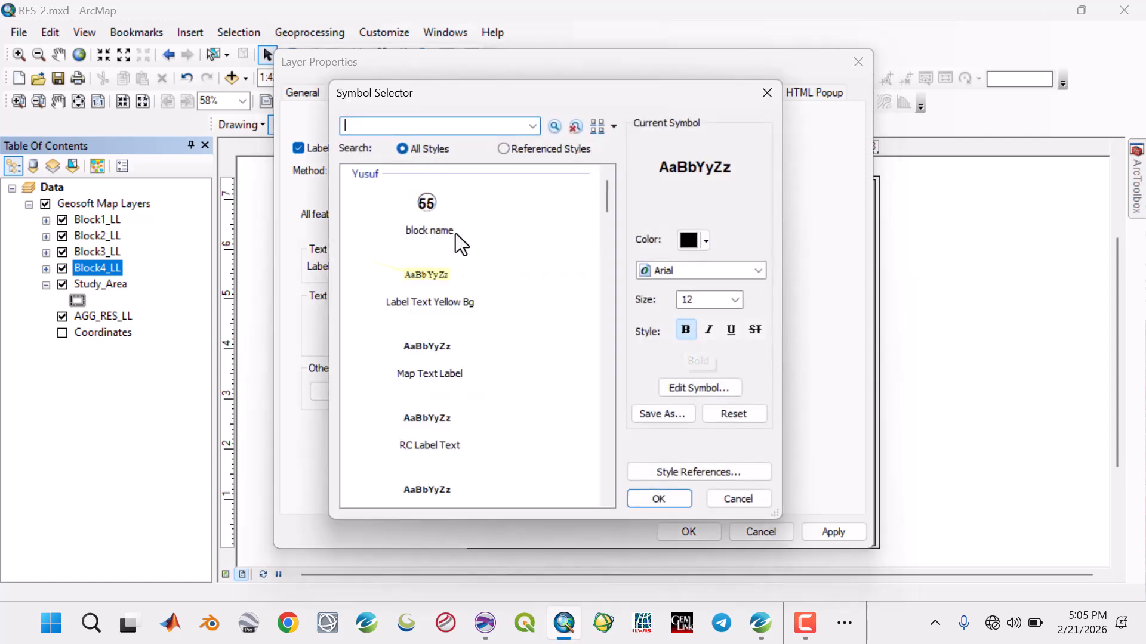
click(427, 214)
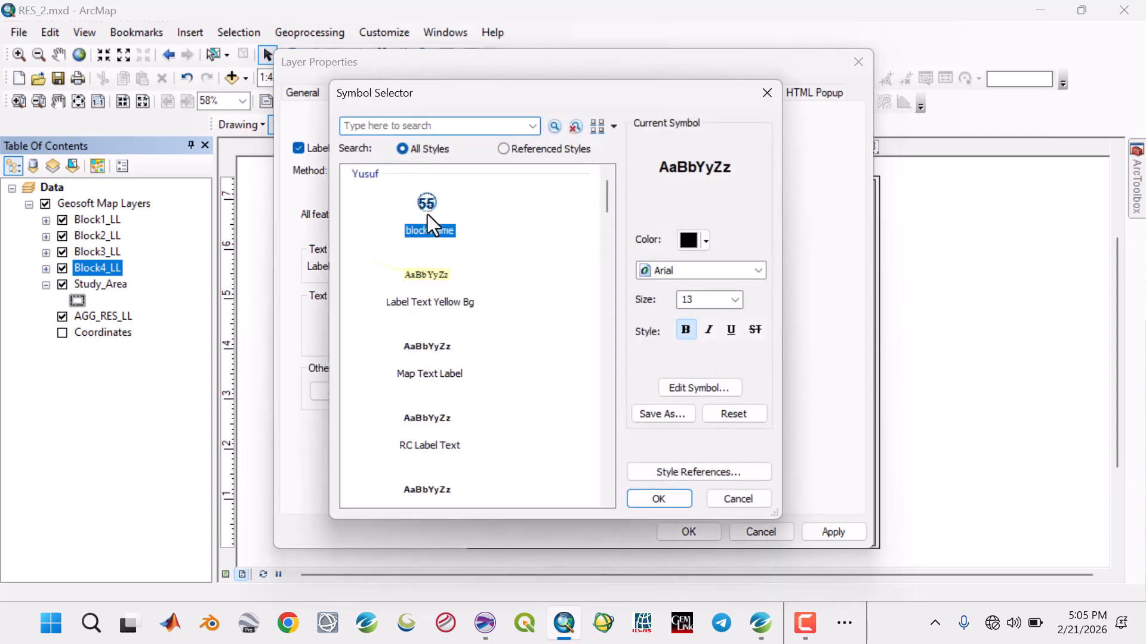
click(672, 505)
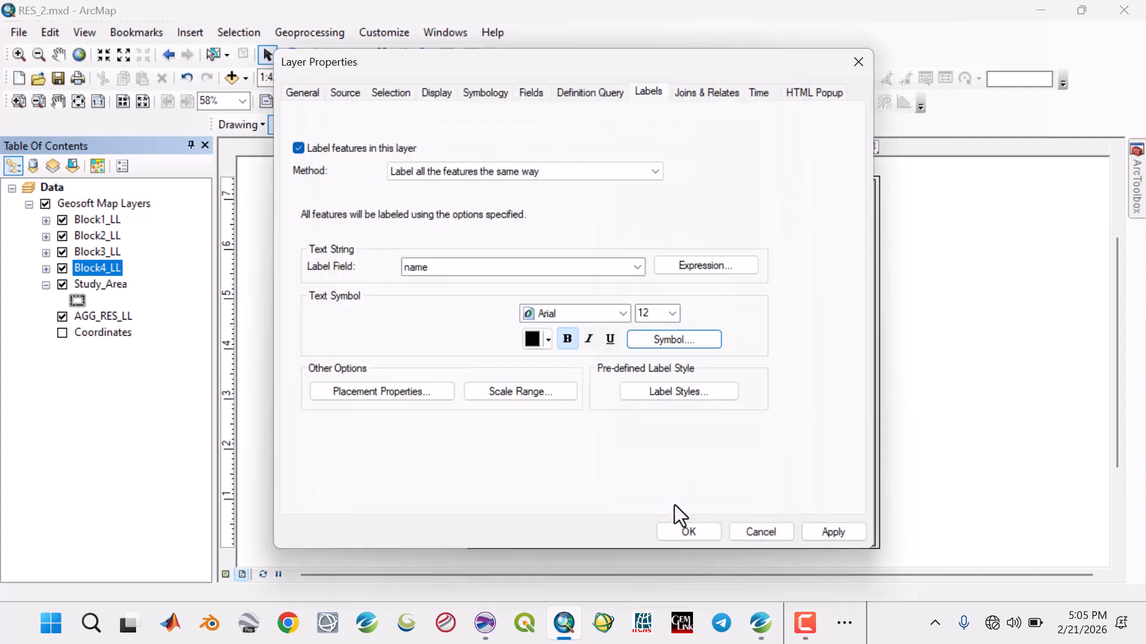
click(830, 533)
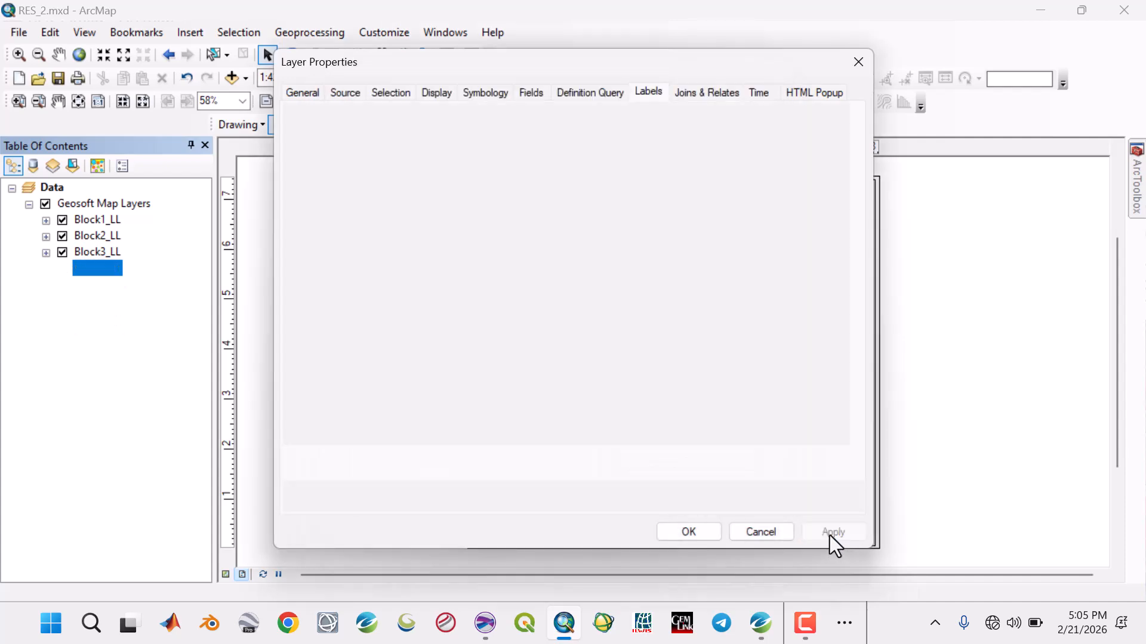
click(703, 531)
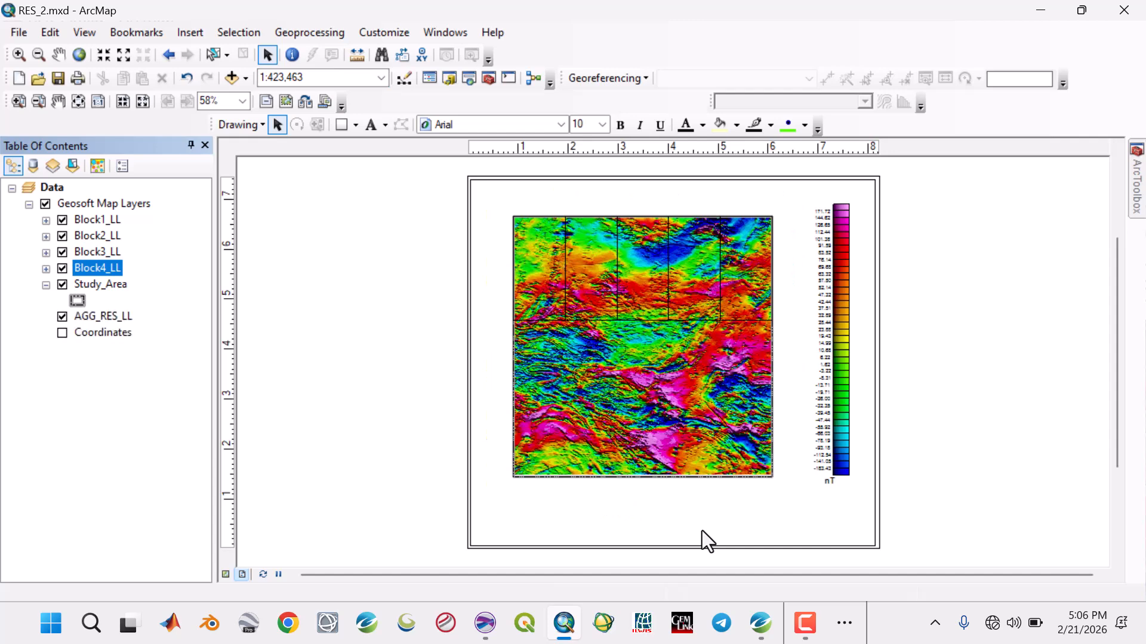
Step: Add Block6_LL.shp and Block7_LL.shp from the Shapefiles folder and place both layers between Block4_LL and Study_Area
click(246, 81)
click(258, 98)
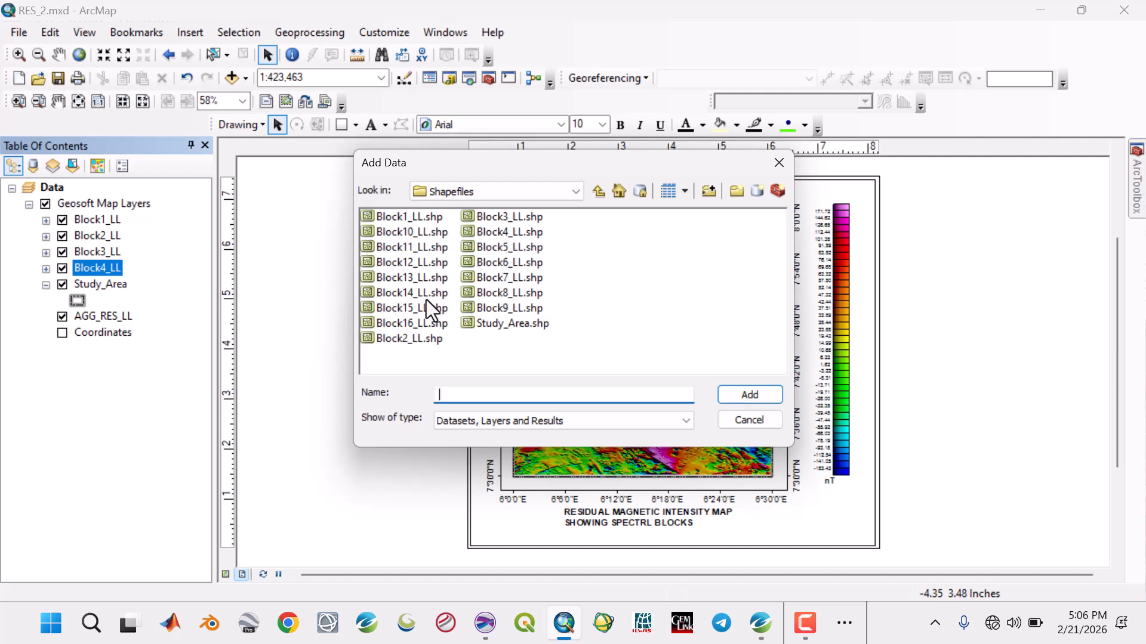
click(513, 264)
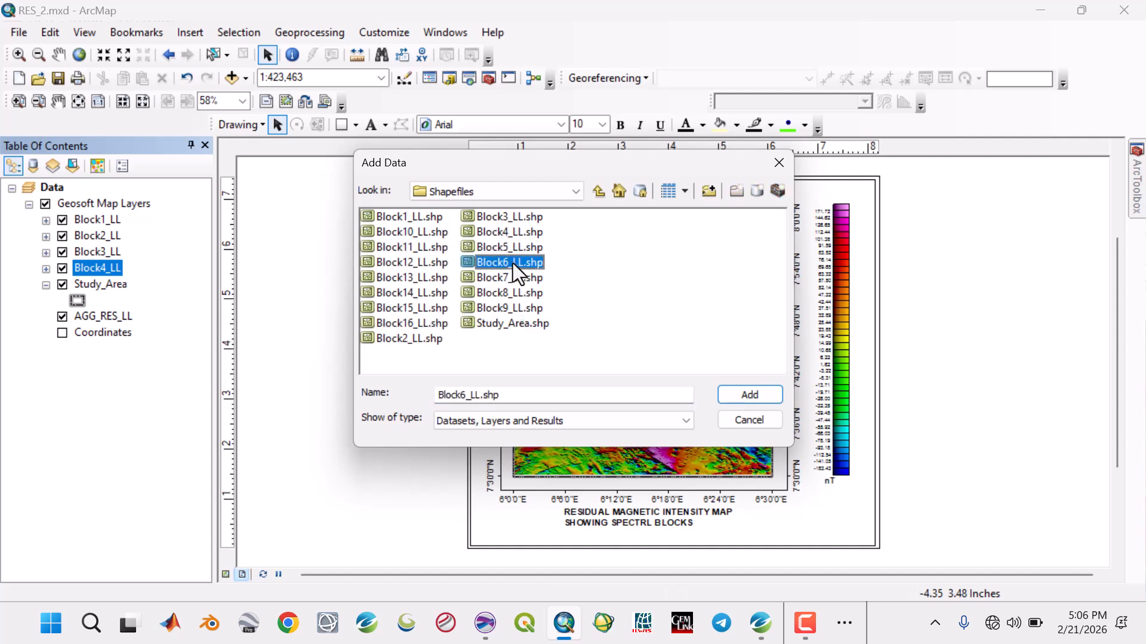
shift+click(504, 277)
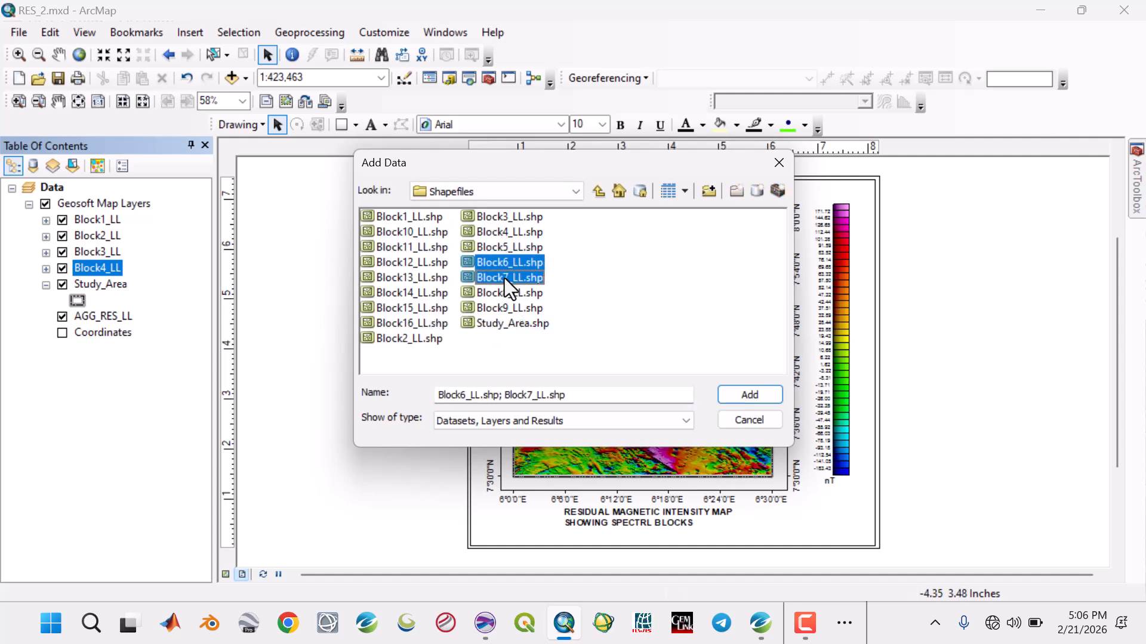
click(744, 396)
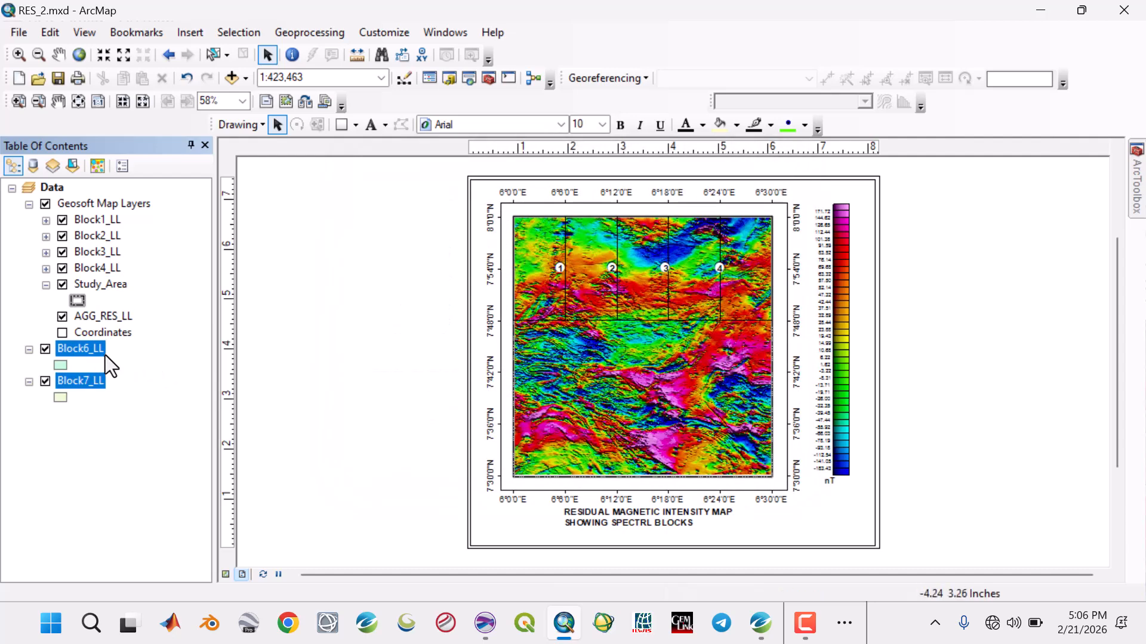
drag(90, 349, 83, 279)
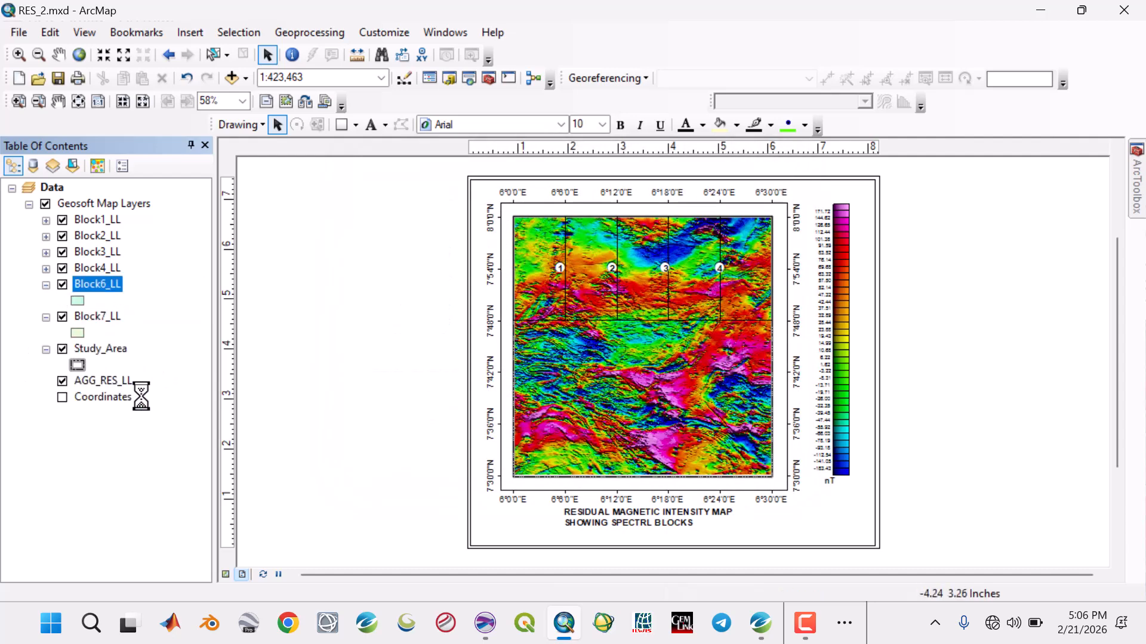
click(151, 458)
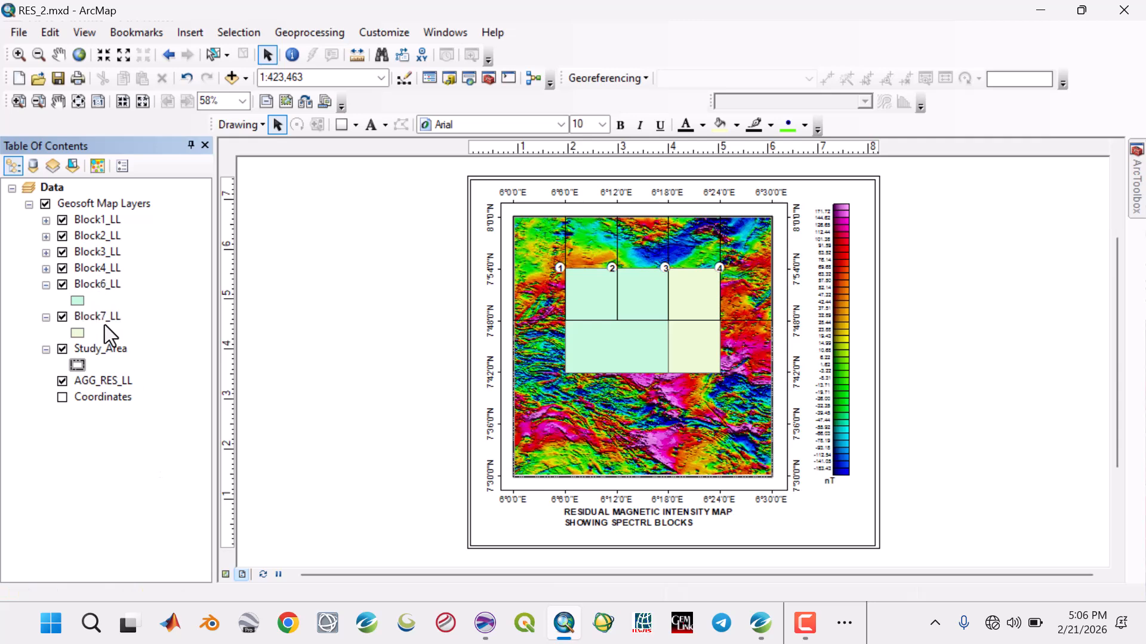
Step: Symbolize Block6_LL with no fill and a black outline of width 1
click(78, 299)
click(742, 303)
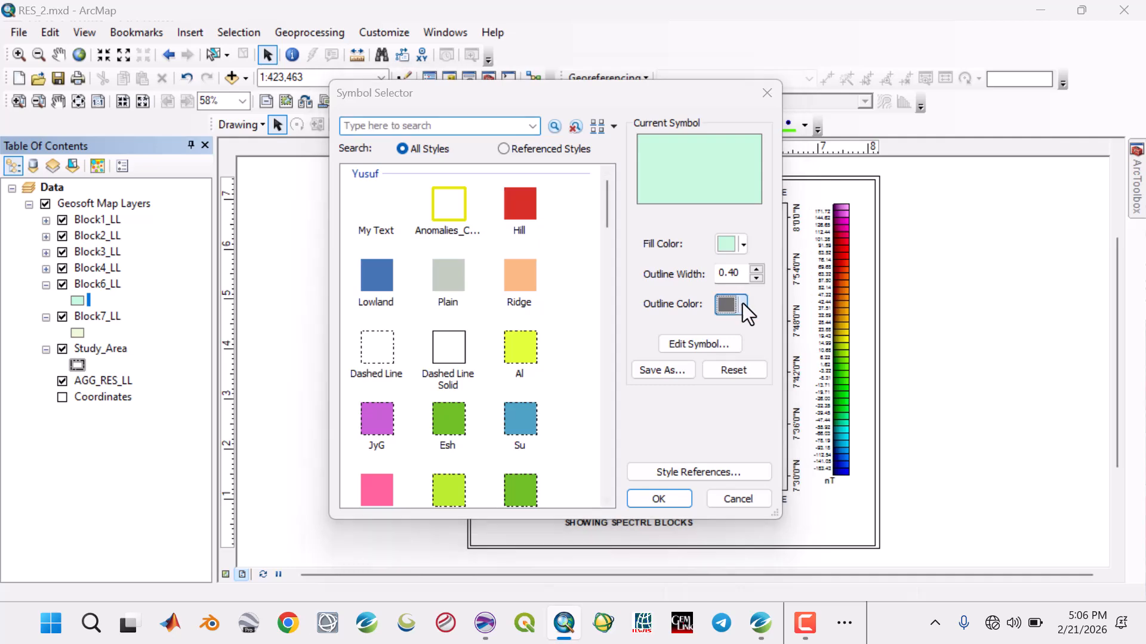
click(739, 258)
click(756, 269)
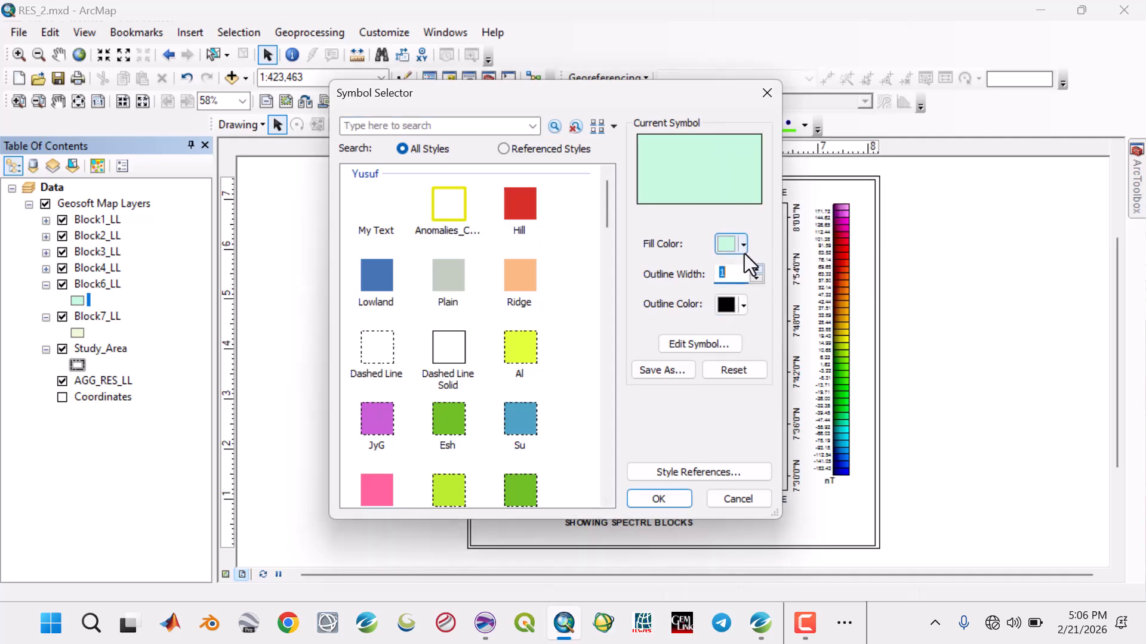
click(743, 248)
click(746, 267)
click(659, 496)
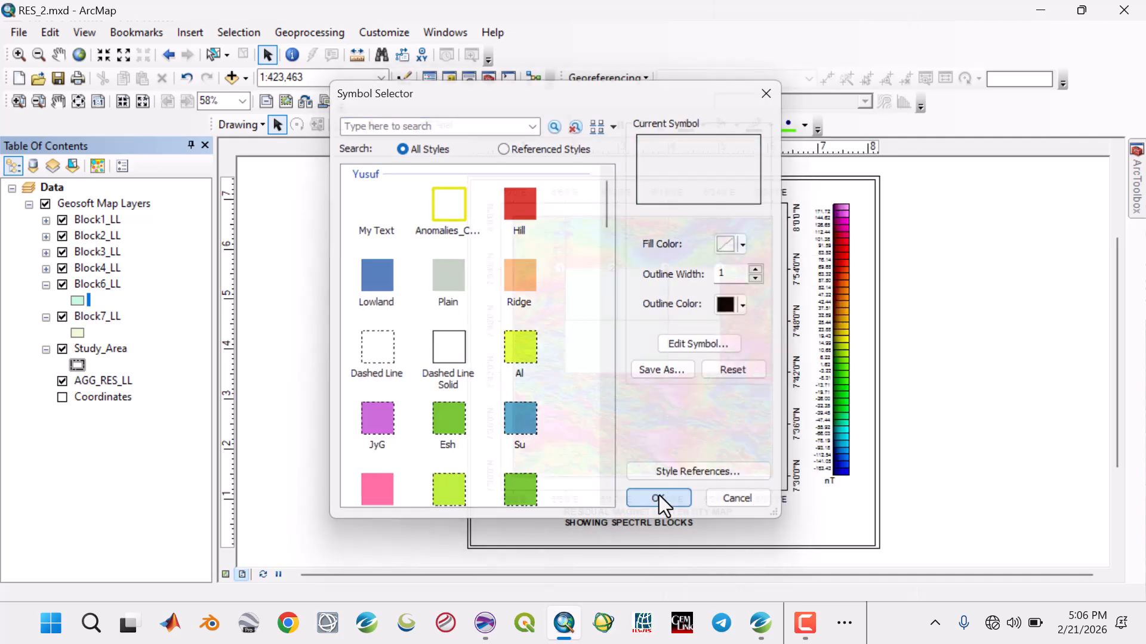
Step: Symbolize Block7_LL with no fill and a black outline of width 1
click(78, 332)
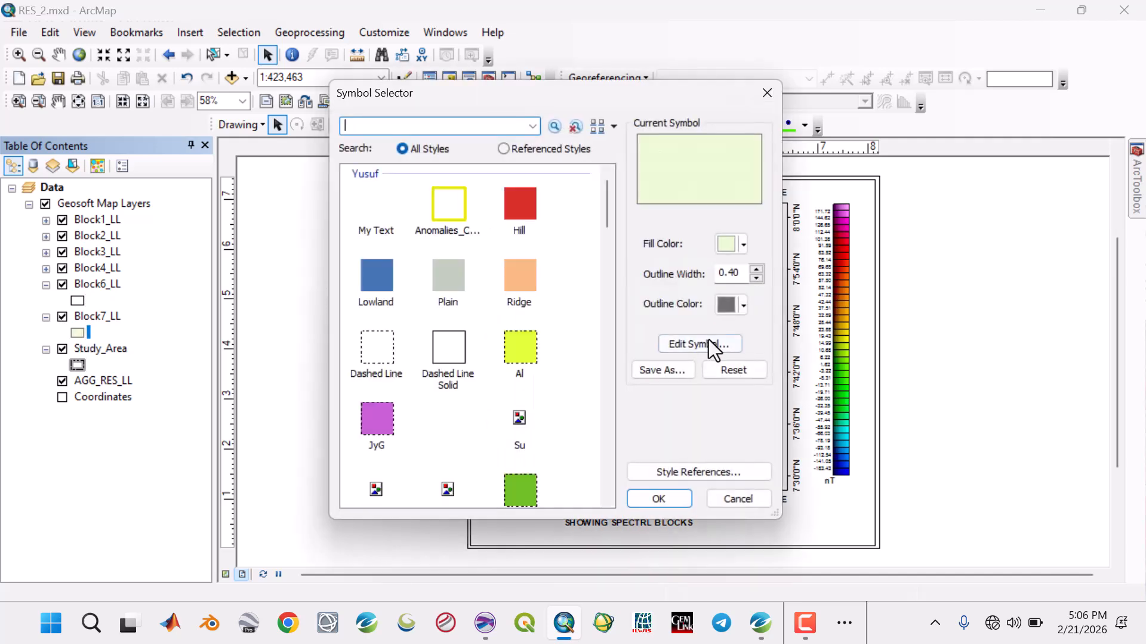
click(743, 306)
click(741, 261)
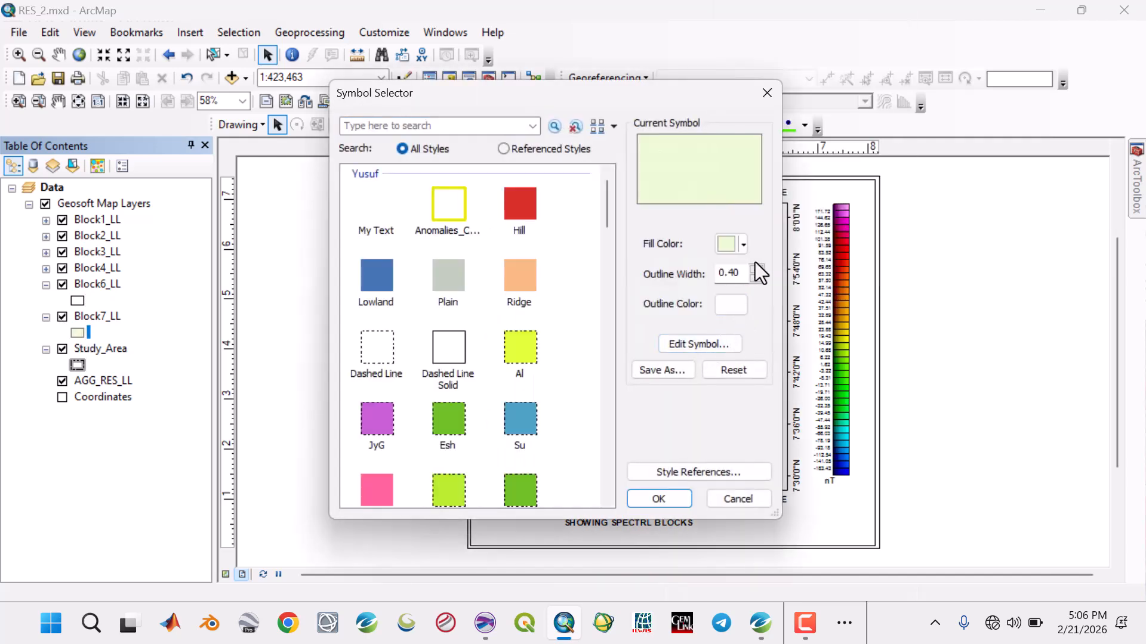
click(757, 267)
click(744, 246)
click(812, 269)
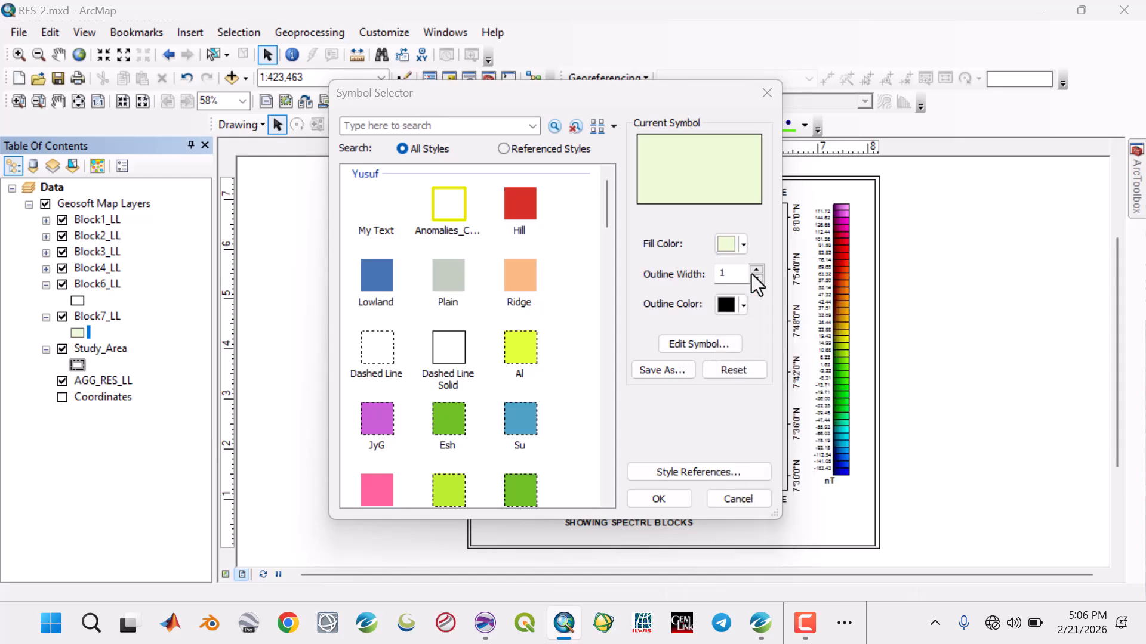
click(663, 497)
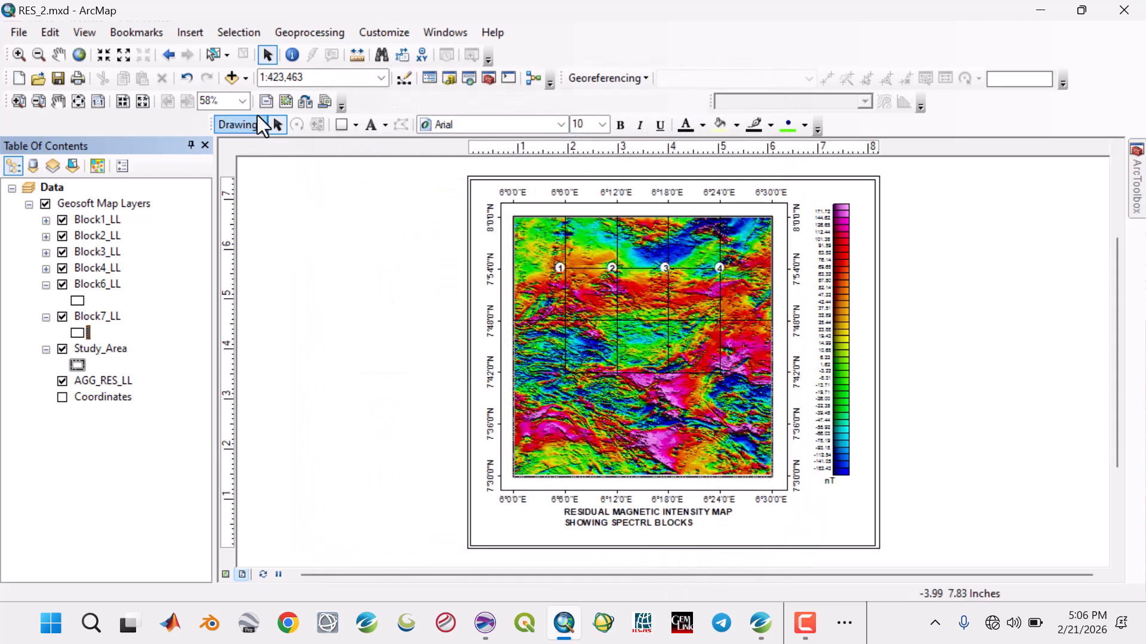
Step: Add Block5_LL.shp from the Shapefiles folder and place its layer between Block4_LL and Block6_LL
click(247, 84)
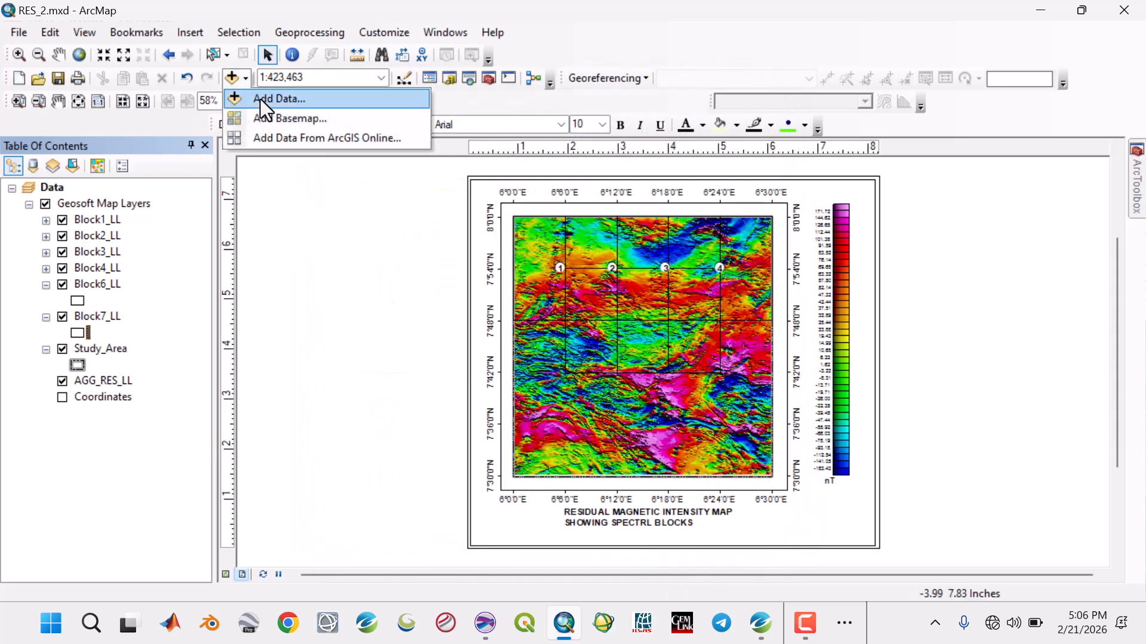
click(260, 99)
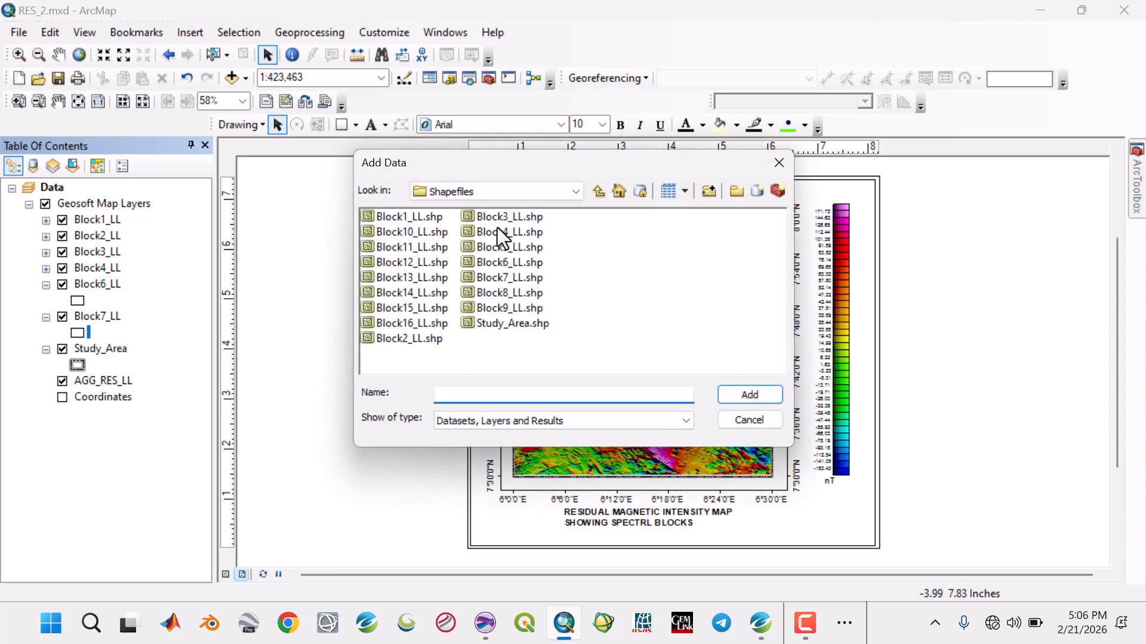
click(500, 246)
click(725, 394)
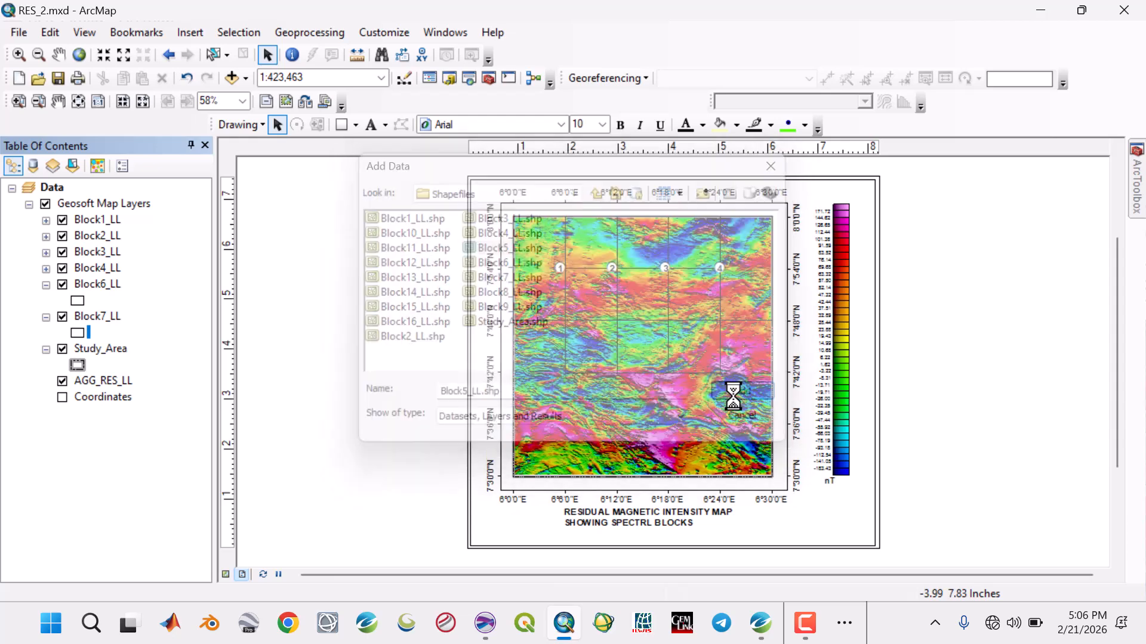
drag(90, 414, 91, 282)
Step: Set the Block5_LL symbol to an outline width of 1 with no fill color
click(77, 301)
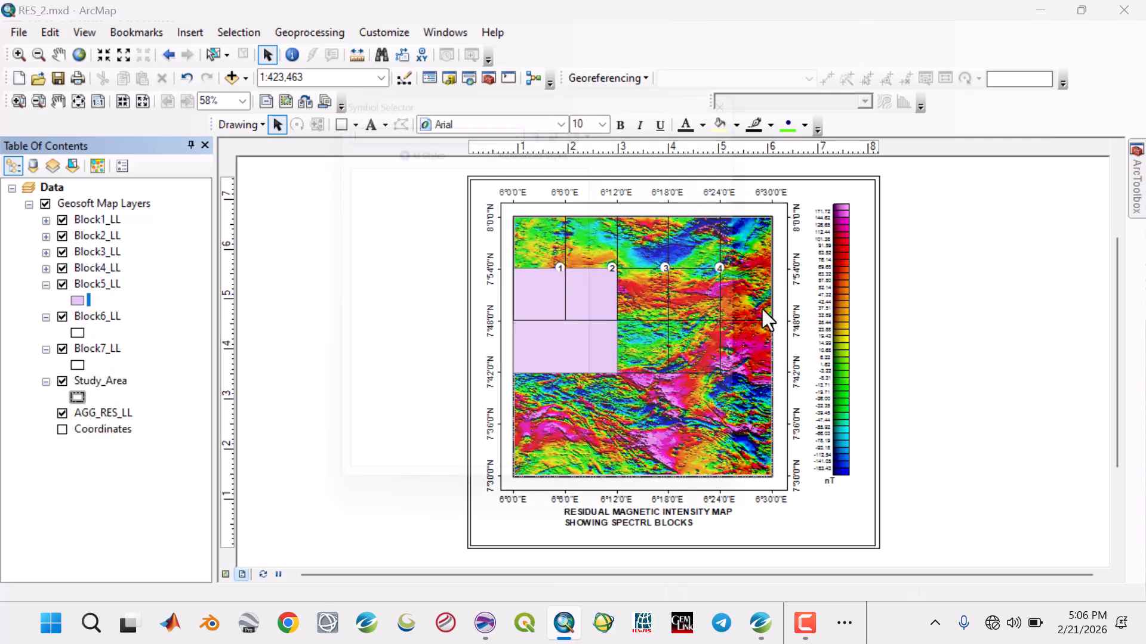
click(756, 269)
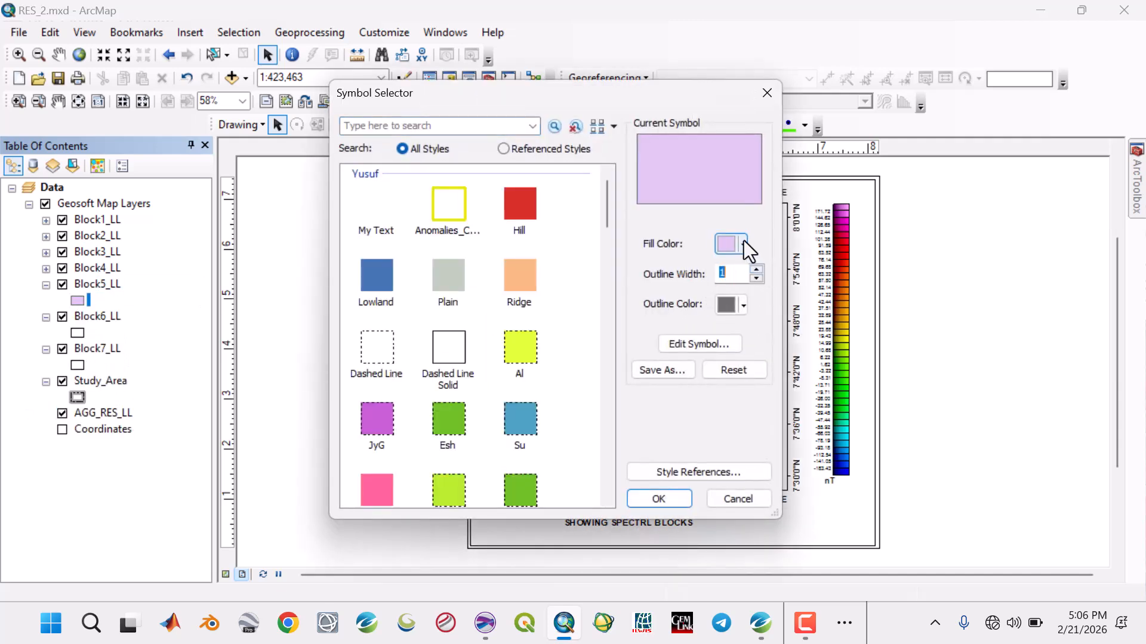
click(743, 244)
click(747, 266)
click(743, 305)
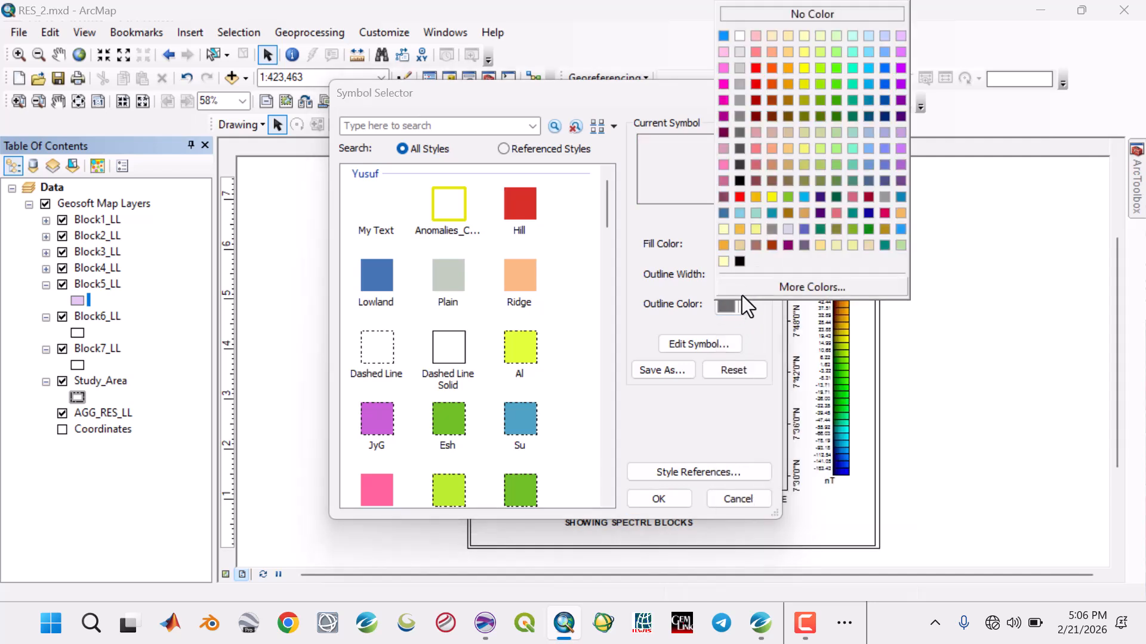
click(742, 285)
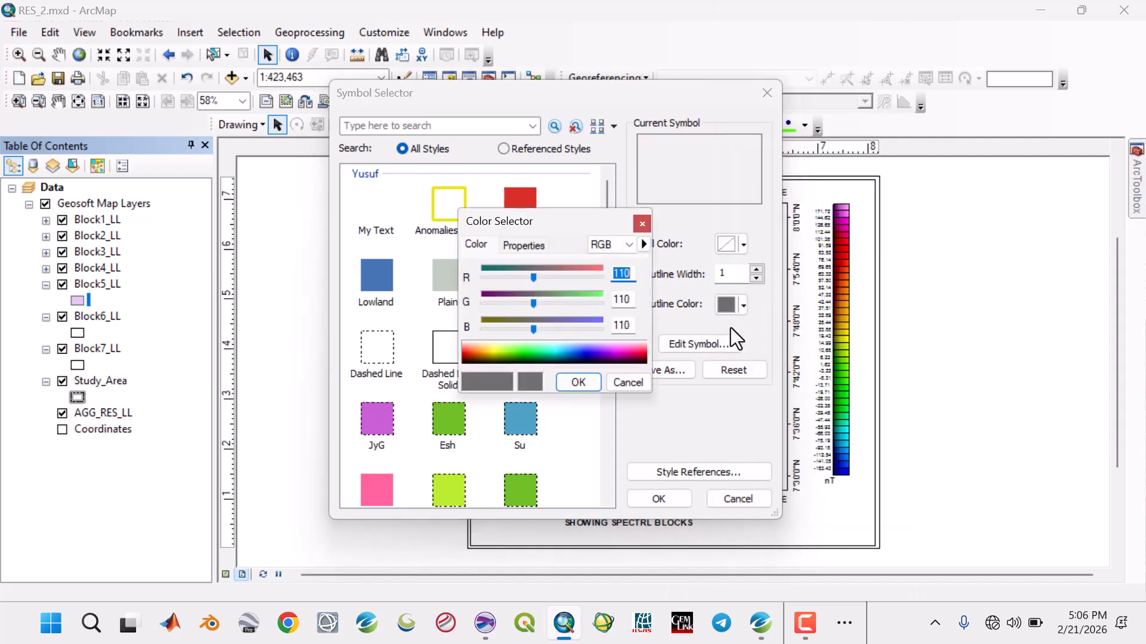
click(633, 384)
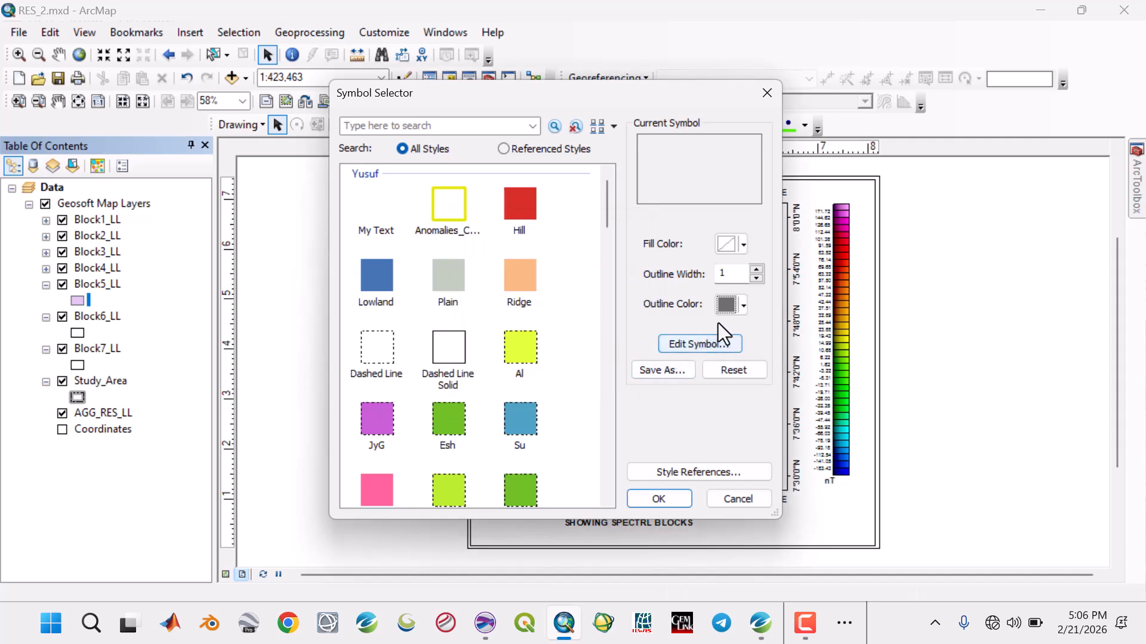
click(743, 305)
click(736, 268)
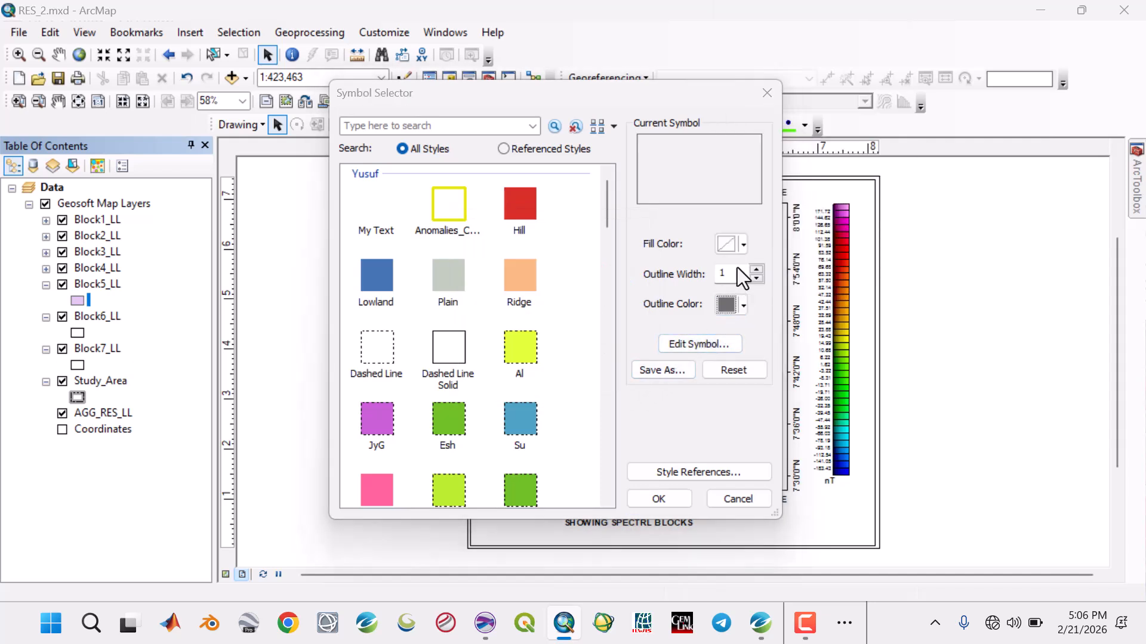
click(634, 384)
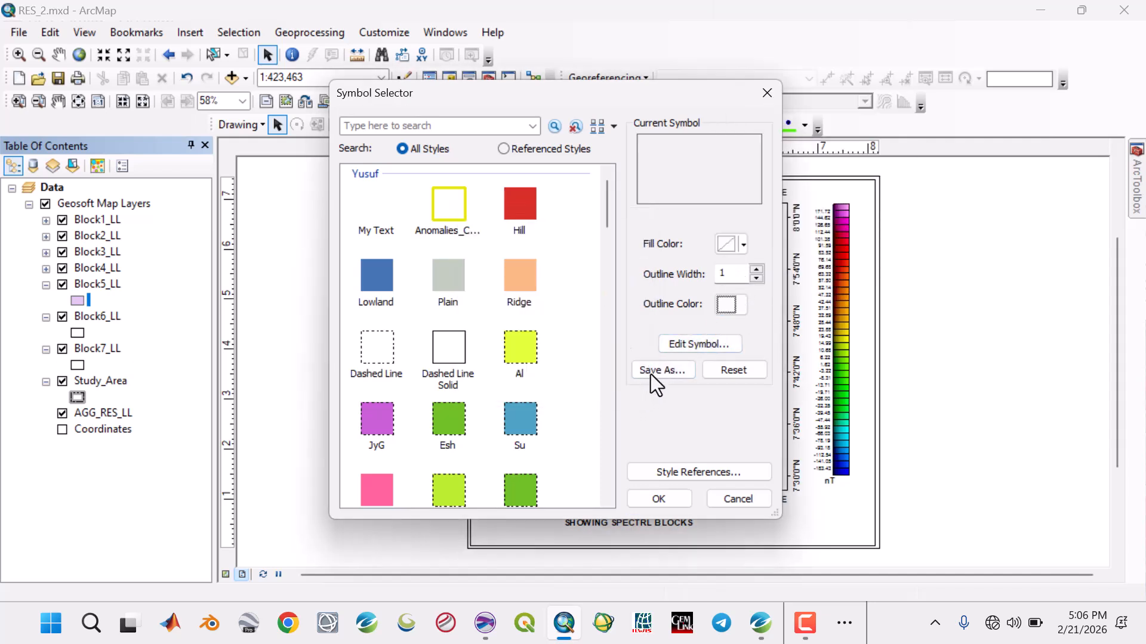
Step: Set the Block5_LL outline color to black and accept the symbol
click(743, 304)
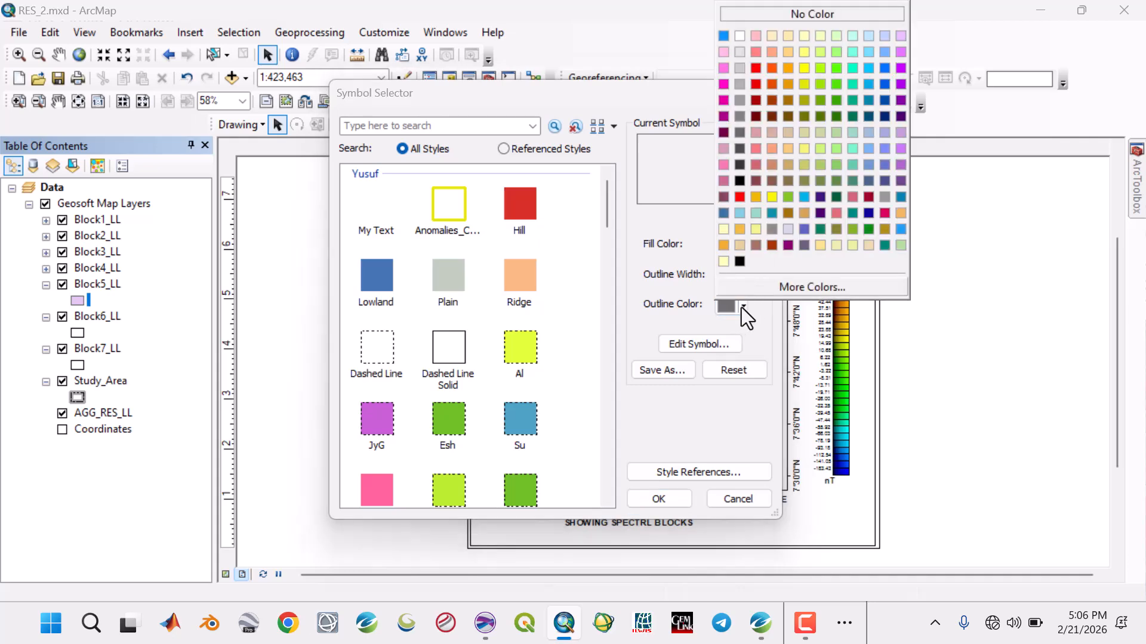
click(742, 261)
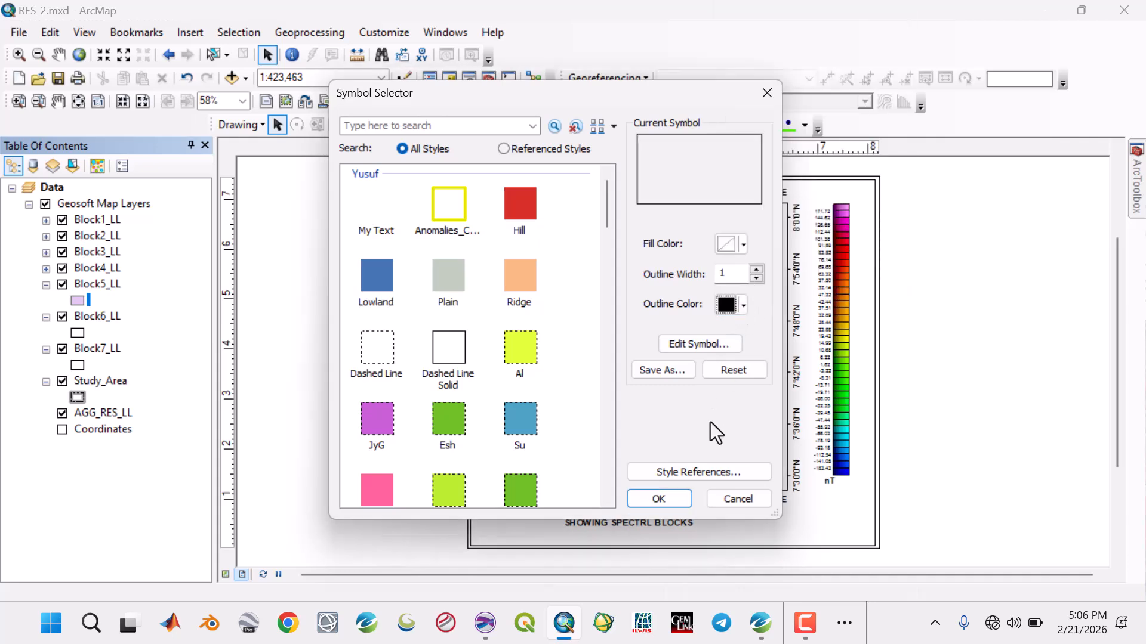
click(675, 496)
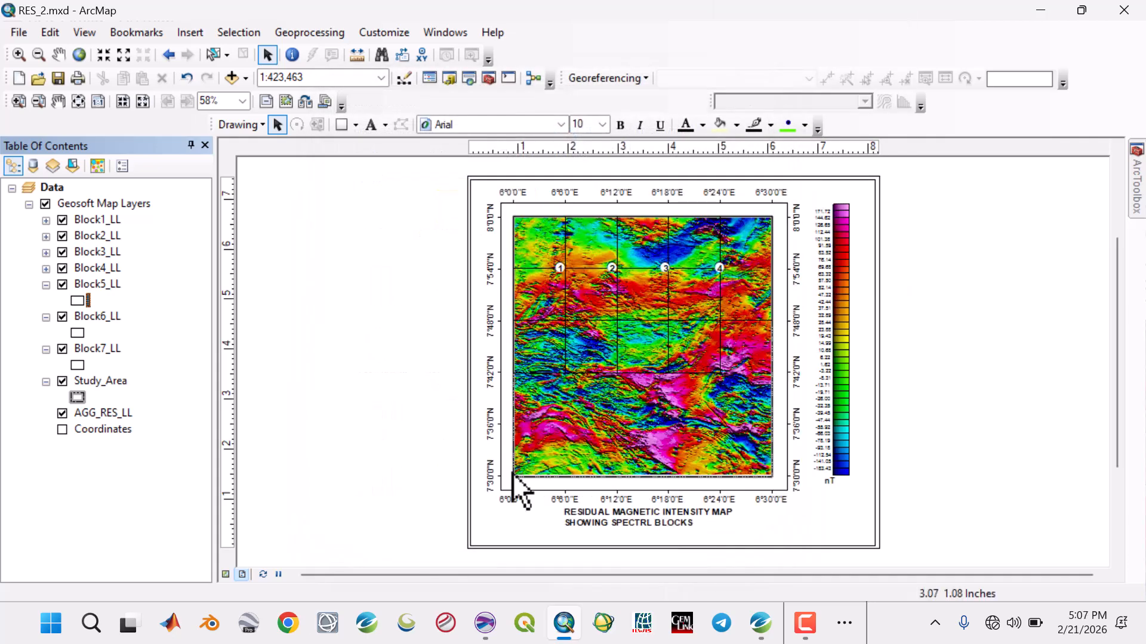
Step: Turn on Block5_LL feature labels using the name field and set their text size to 12
click(78, 301)
key(Return)
click(105, 284)
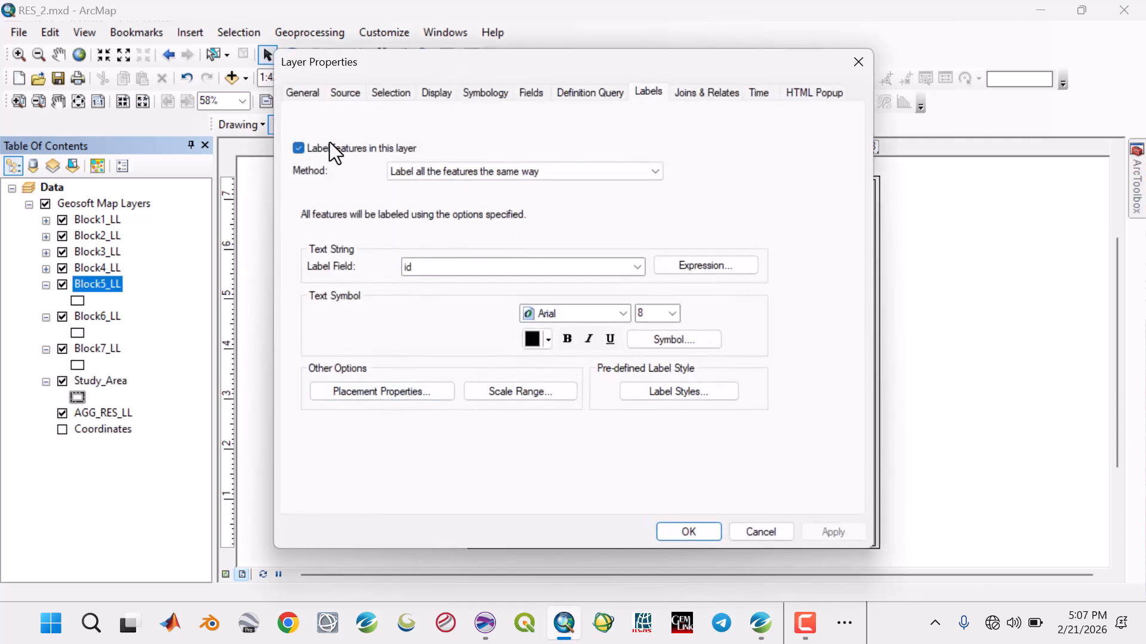
click(329, 147)
click(637, 268)
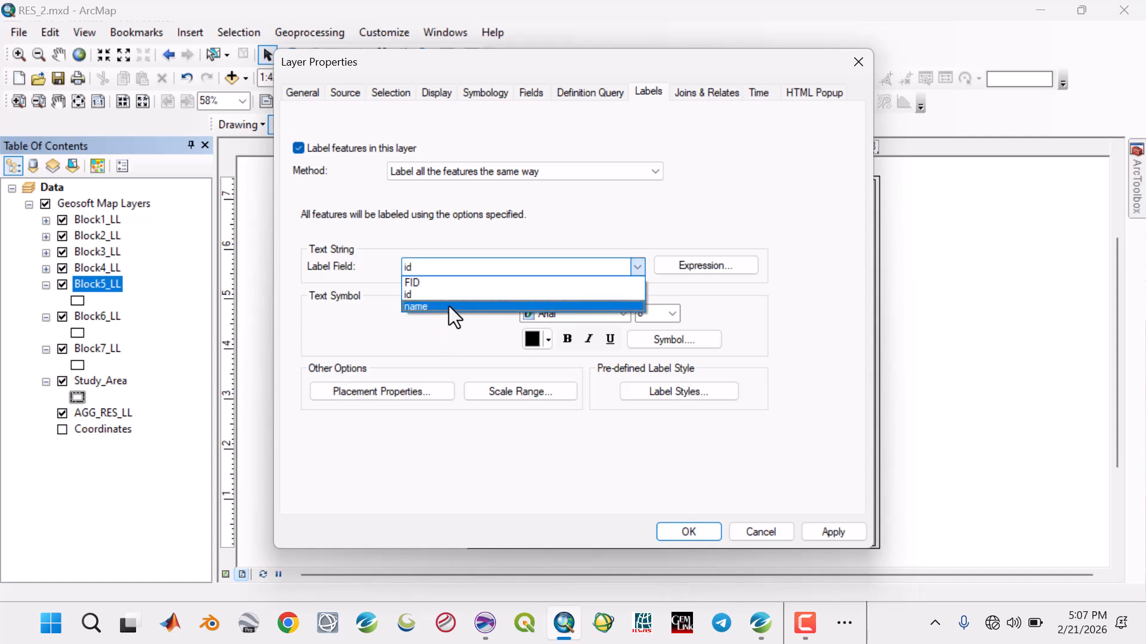
click(449, 306)
click(673, 314)
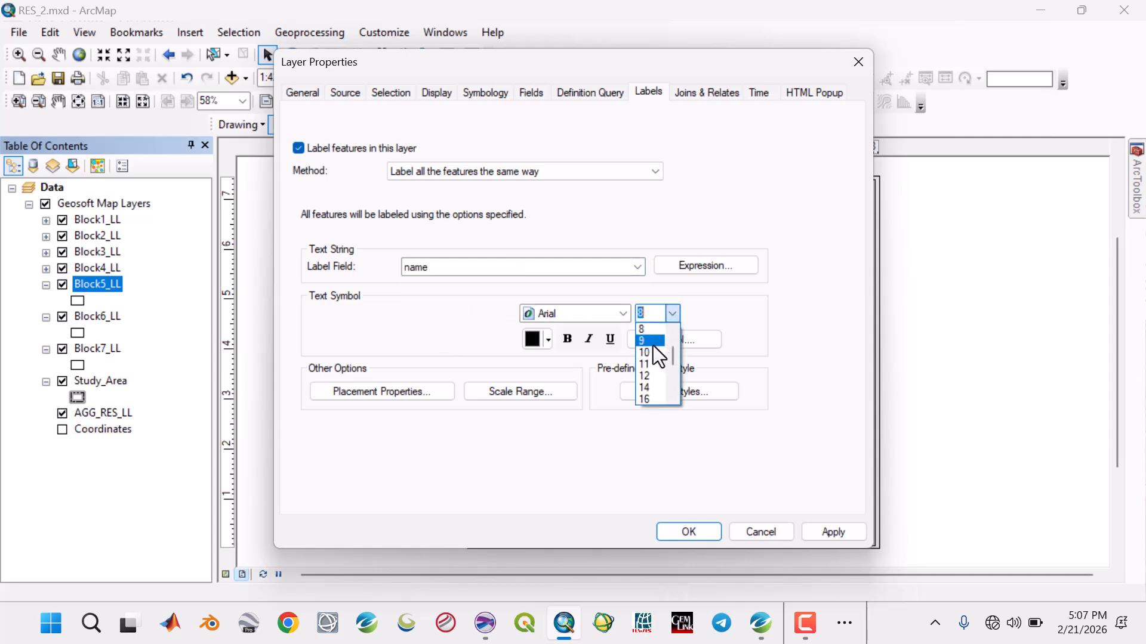
click(653, 375)
Step: Apply the saved "block name" text symbol to the Block5_LL labels and collapse that layer's legend entry
click(664, 335)
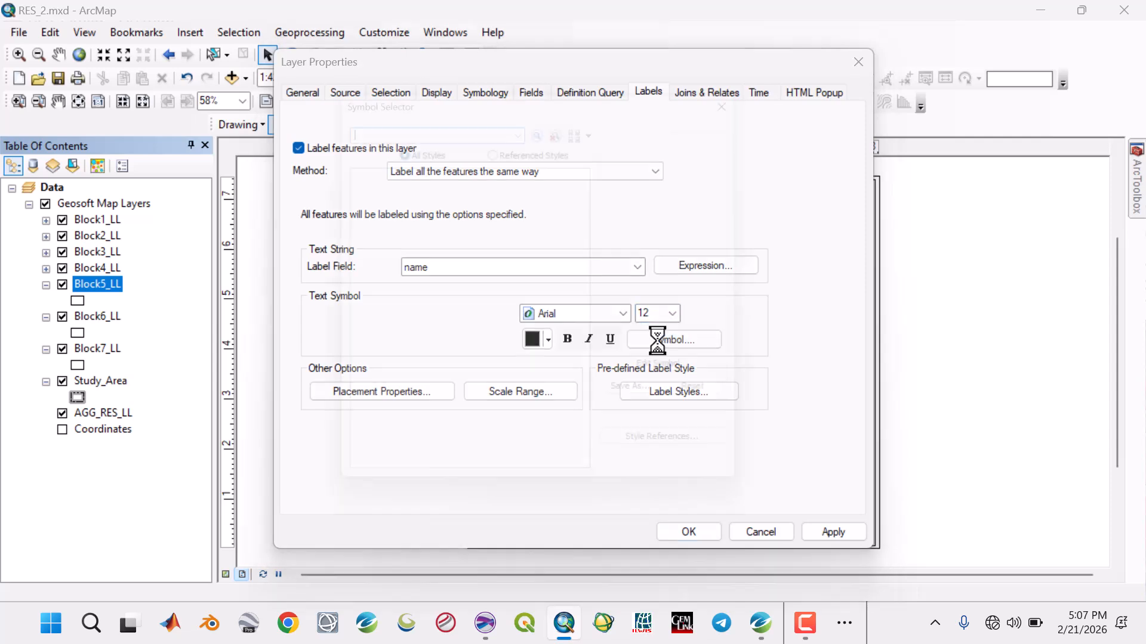
click(424, 211)
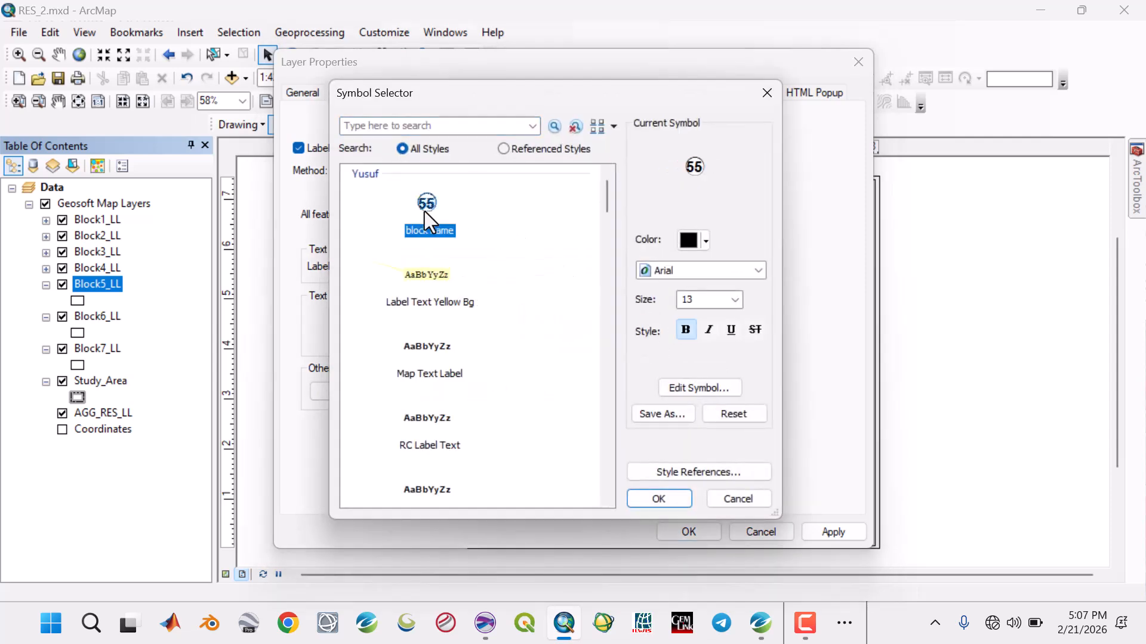
click(637, 500)
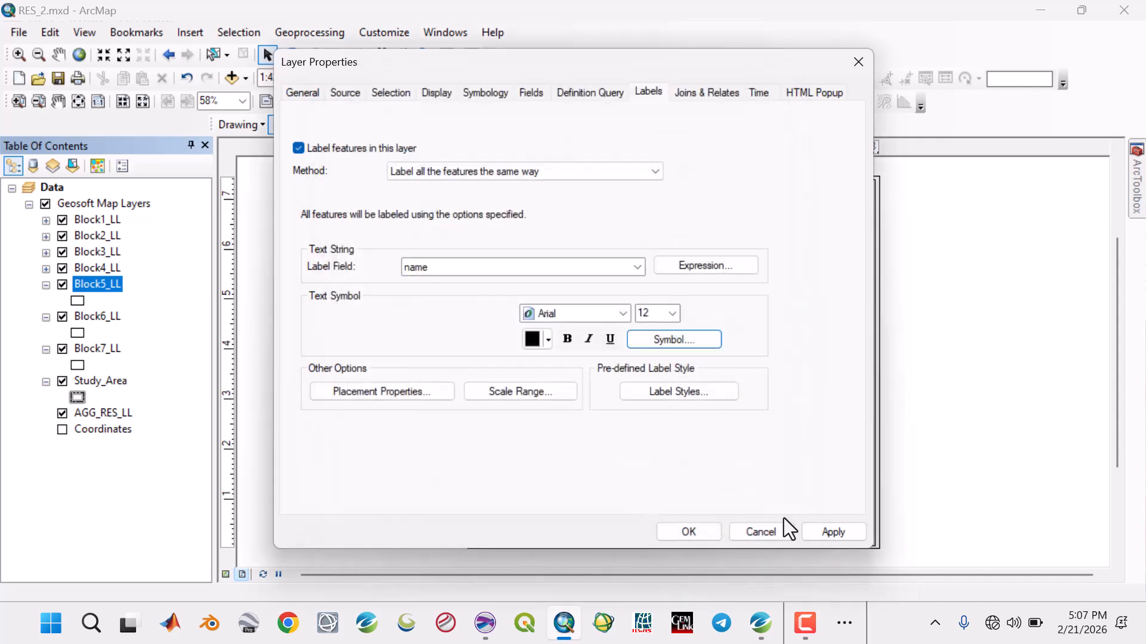
click(838, 531)
click(713, 533)
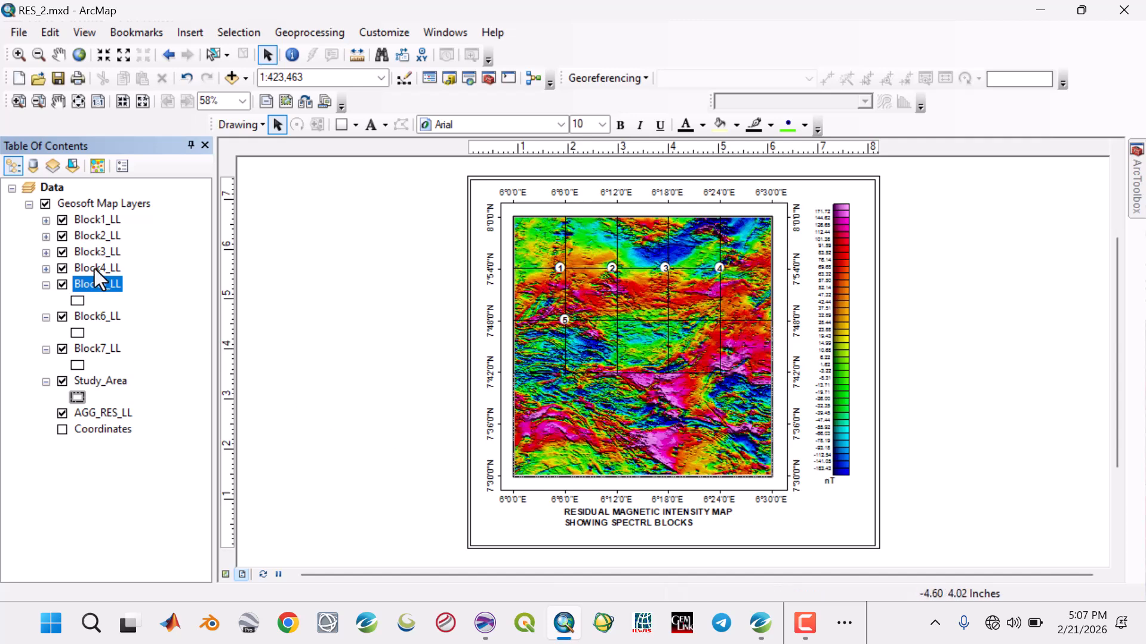
click(46, 285)
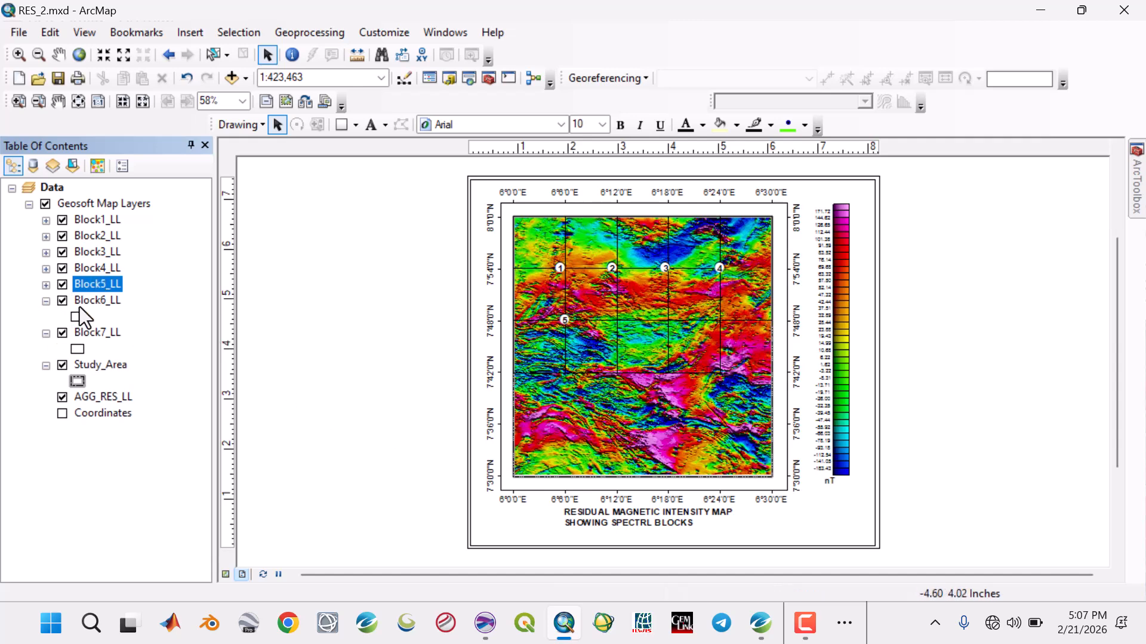
Step: Turn on Block6_LL feature labels using the name field and set their text size to 12
double_click(87, 299)
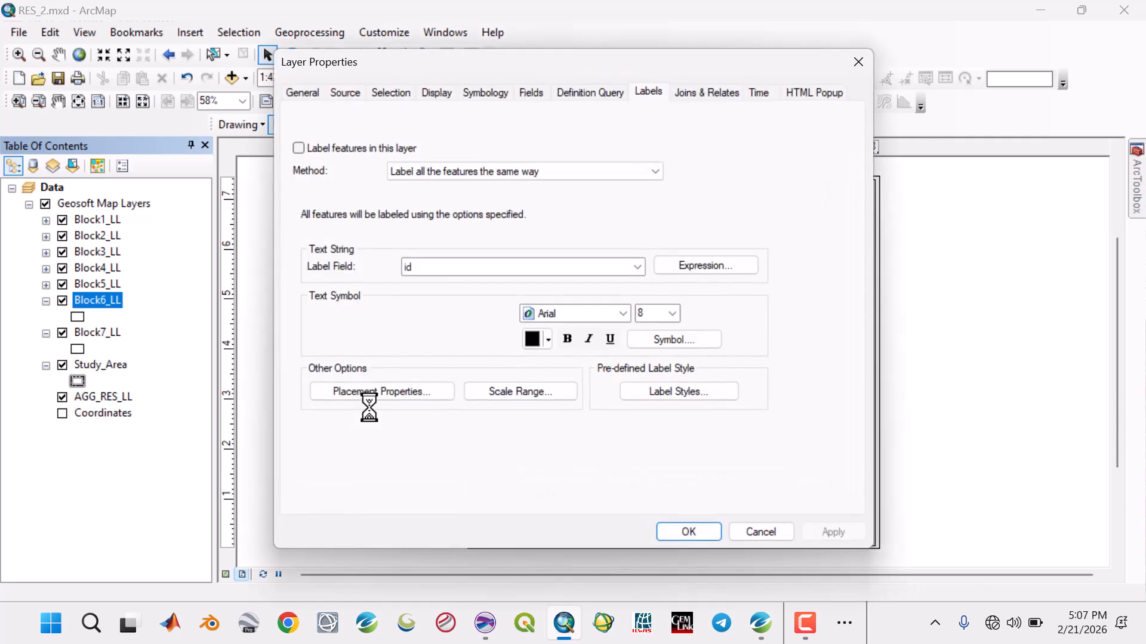
click(636, 267)
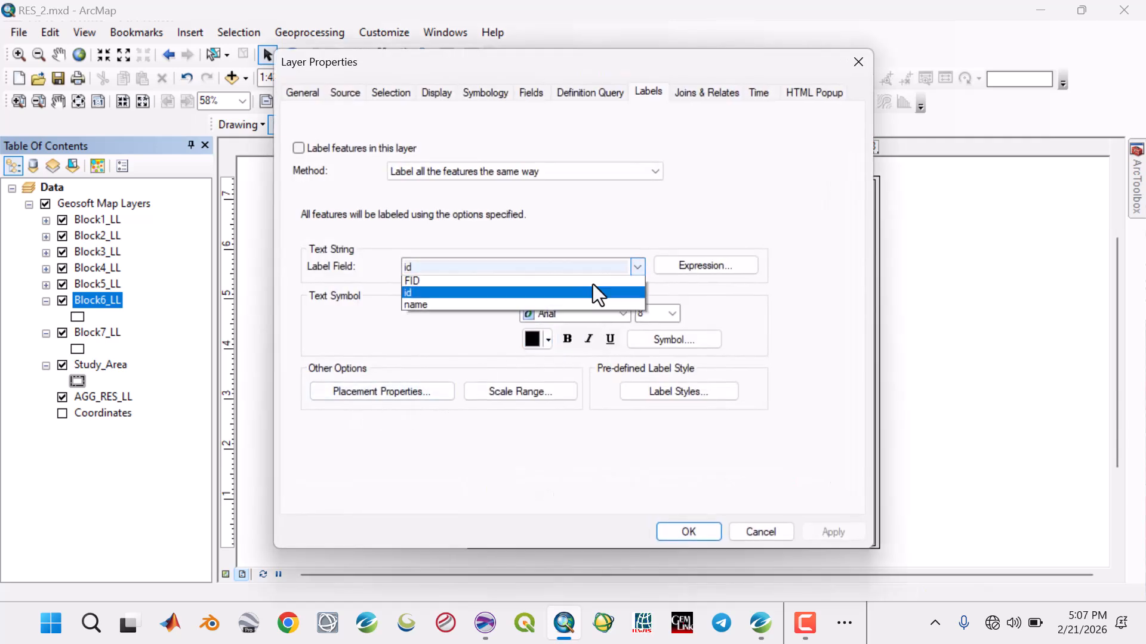
click(442, 305)
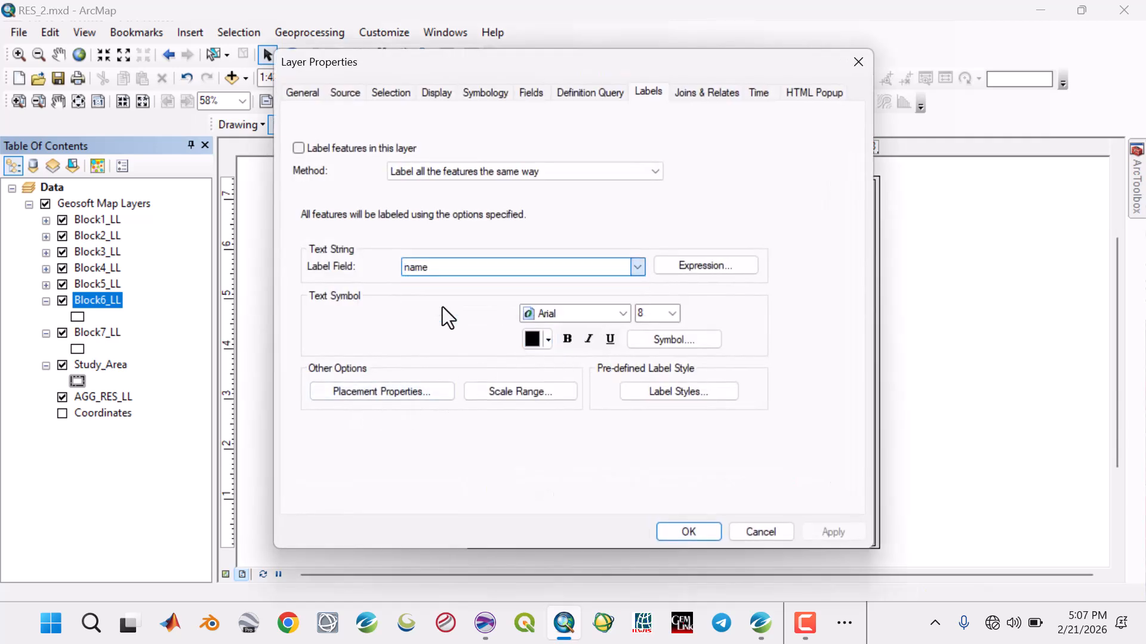
click(327, 151)
click(672, 314)
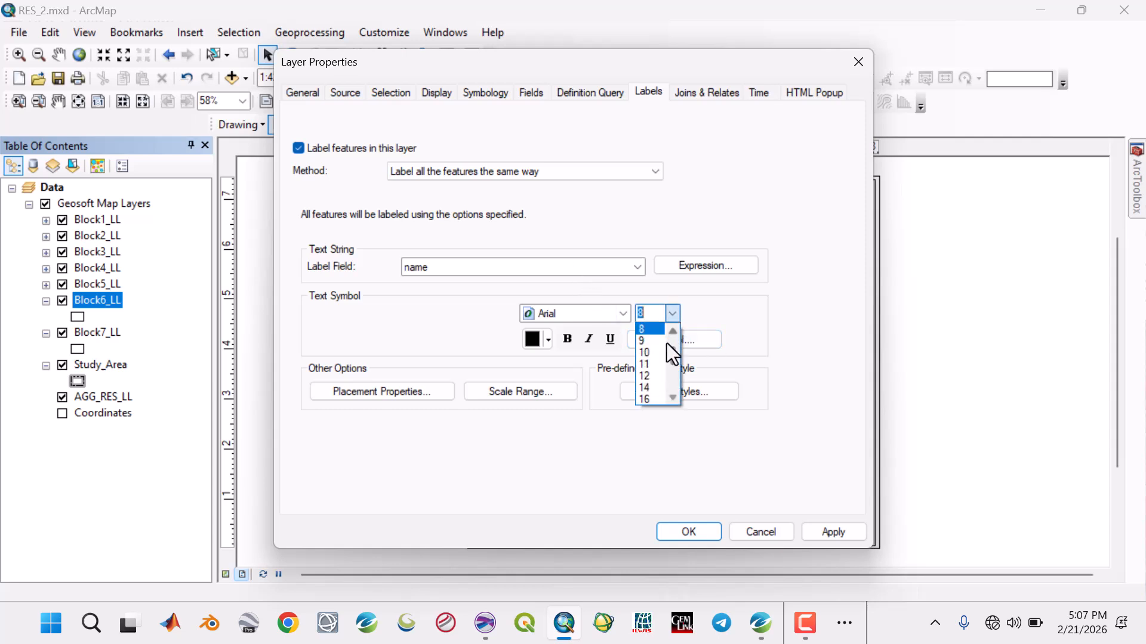
click(653, 369)
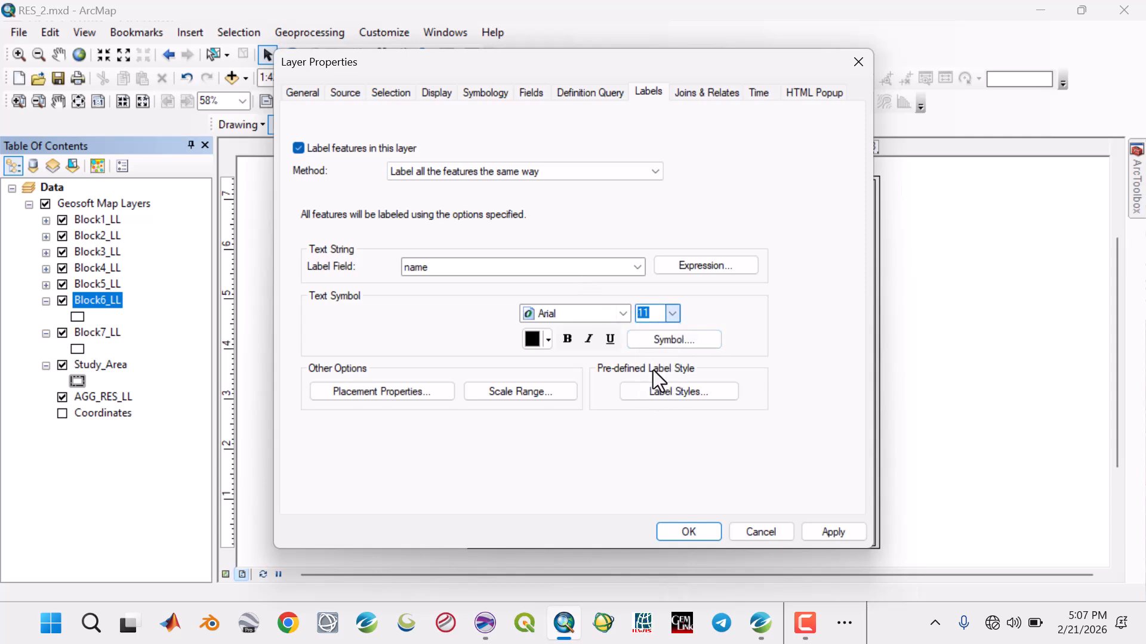
click(674, 313)
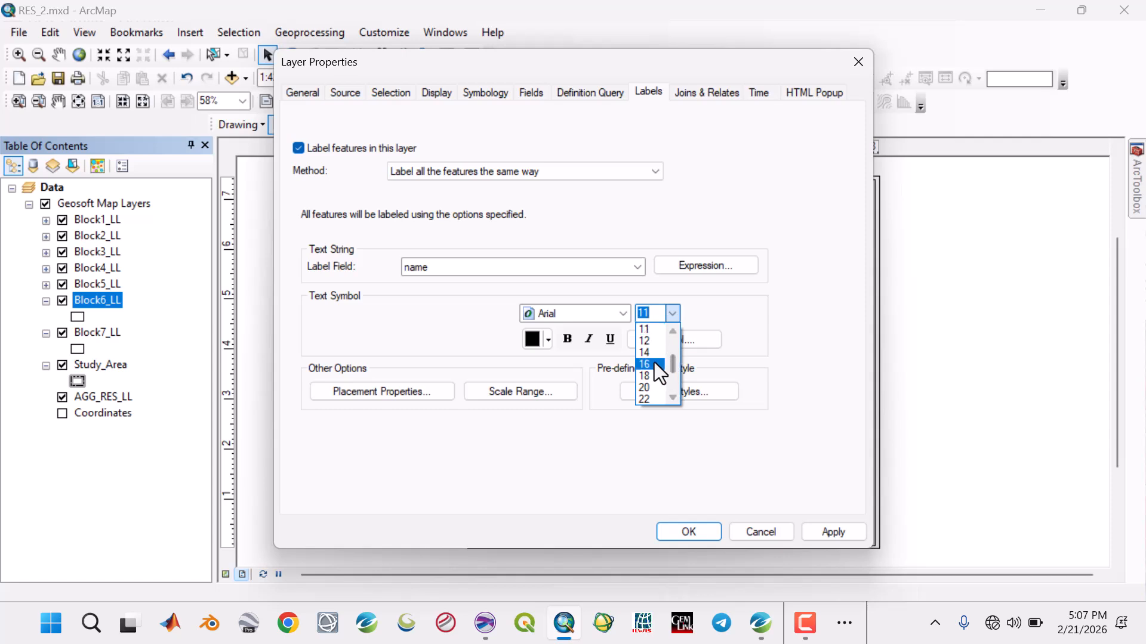
click(656, 344)
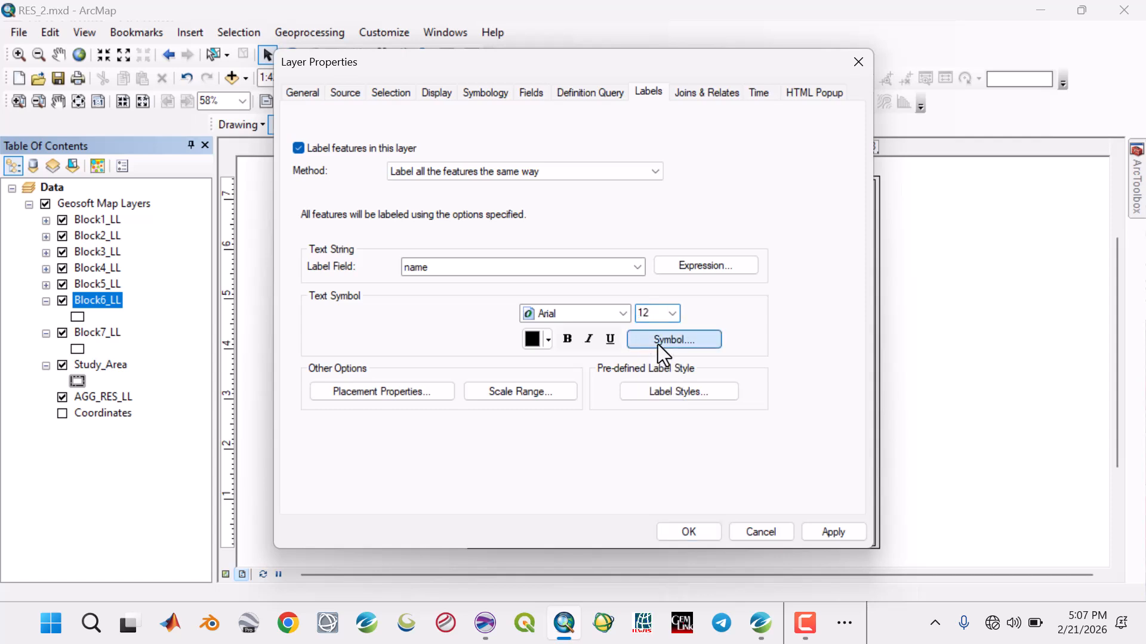
Step: Apply the saved "block name" text symbol to the Block6_LL labels and accept the layer properties
click(657, 345)
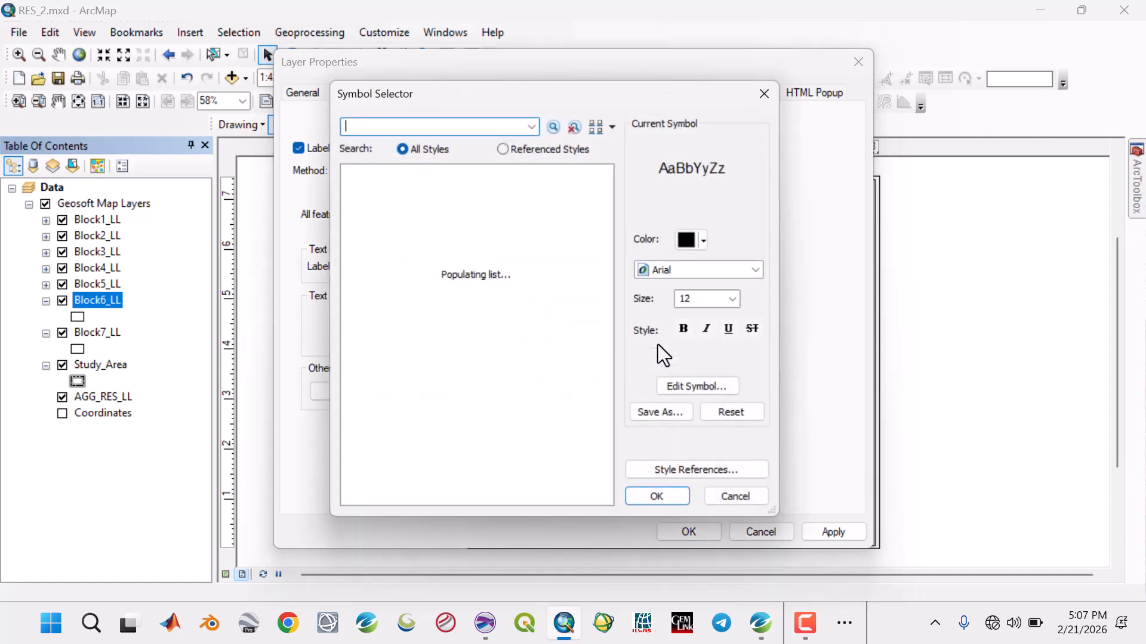
click(436, 210)
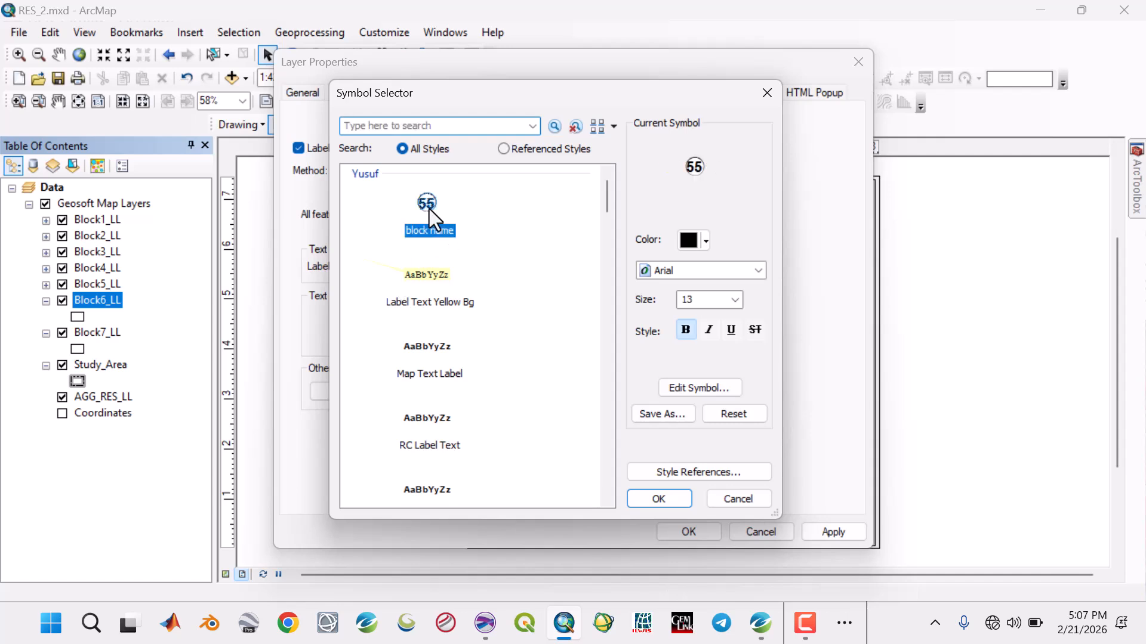
click(663, 499)
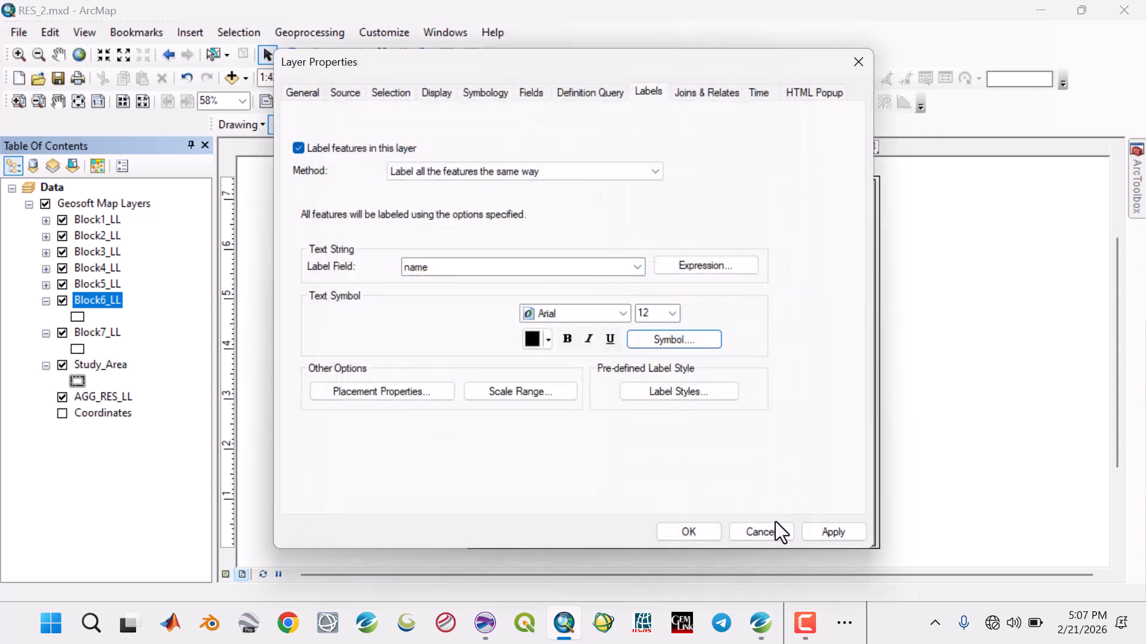
click(808, 532)
click(684, 538)
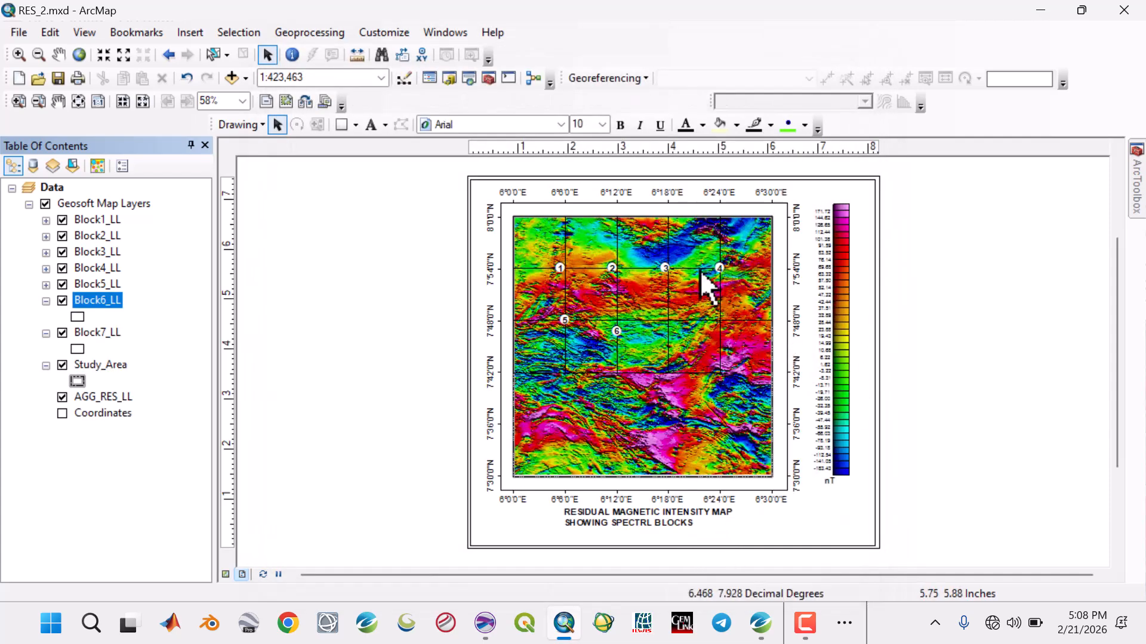
click(46, 269)
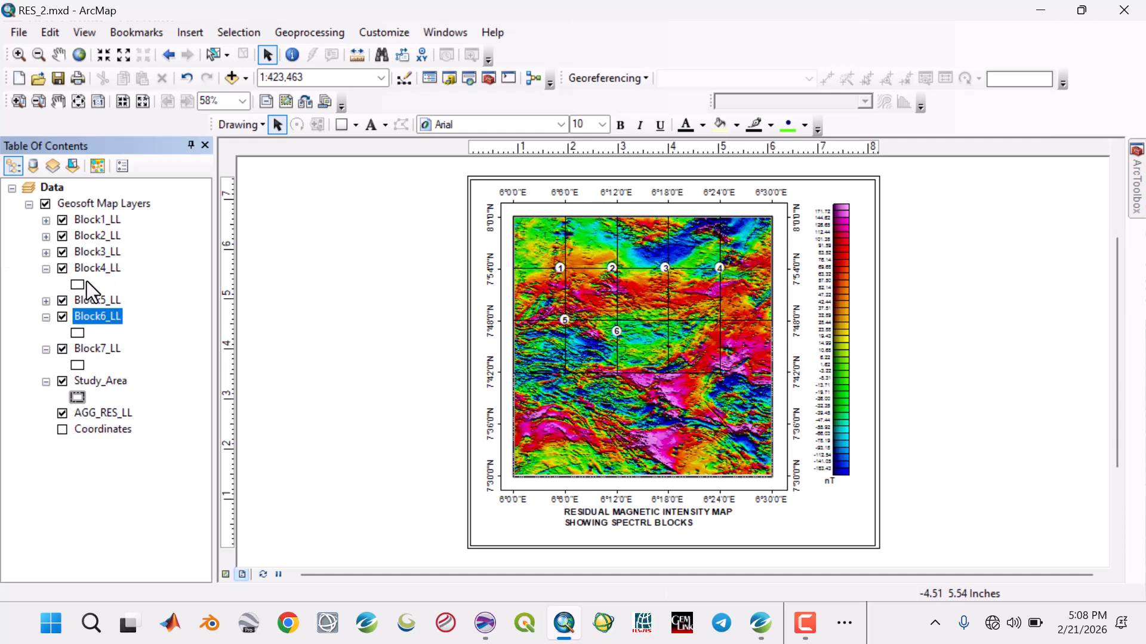
double_click(78, 285)
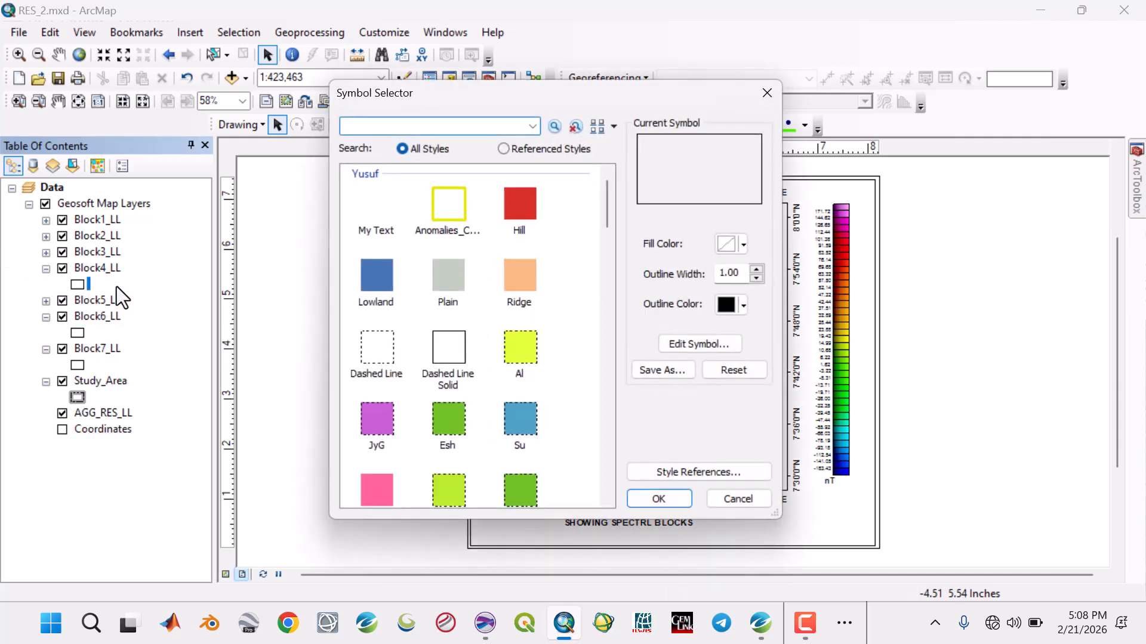
click(765, 93)
click(767, 93)
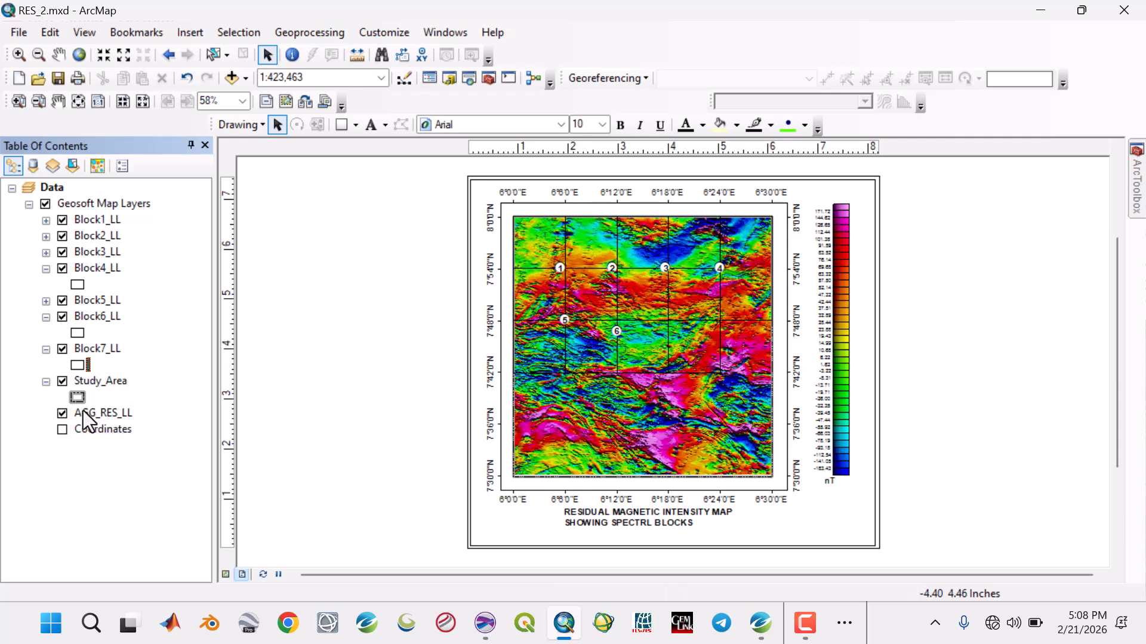
Step: Collapse the Block7_LL and Block4_LL legend entries in the layer list
click(46, 350)
click(46, 269)
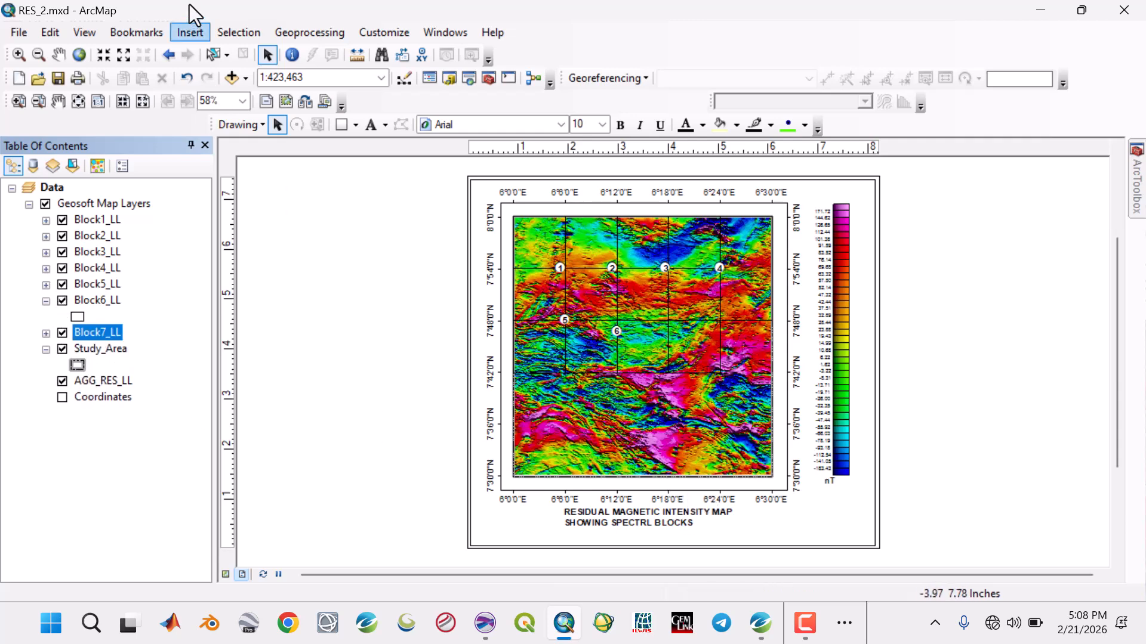
Step: Insert the ESRI North 7 north arrow, enlarge it slightly and place it beneath the colour scale inside the neatline
click(195, 37)
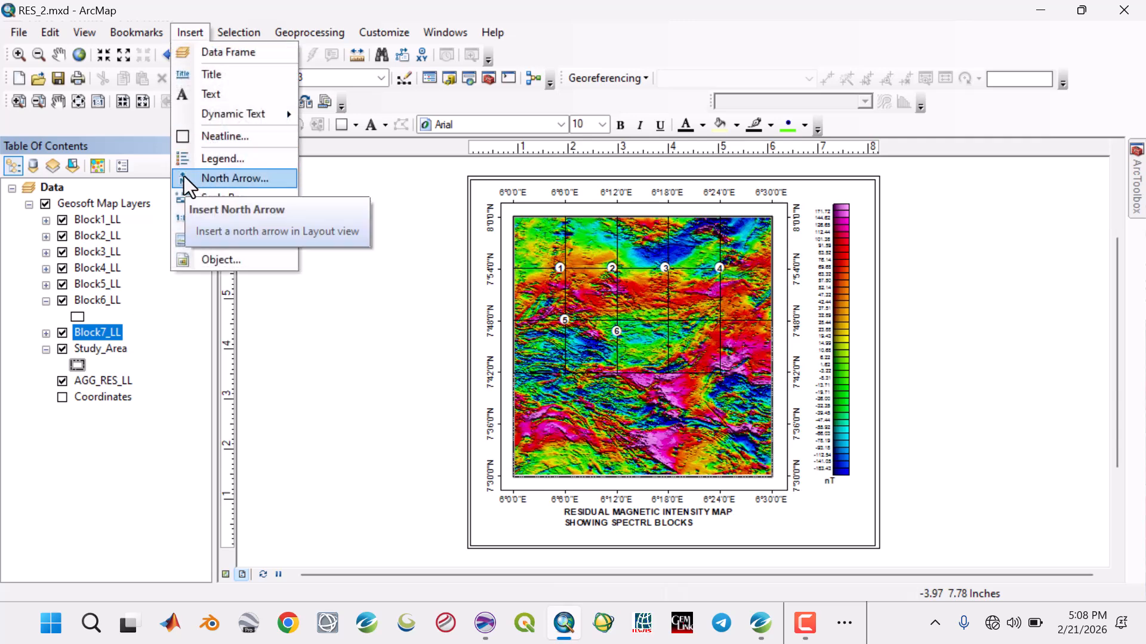
key(Escape)
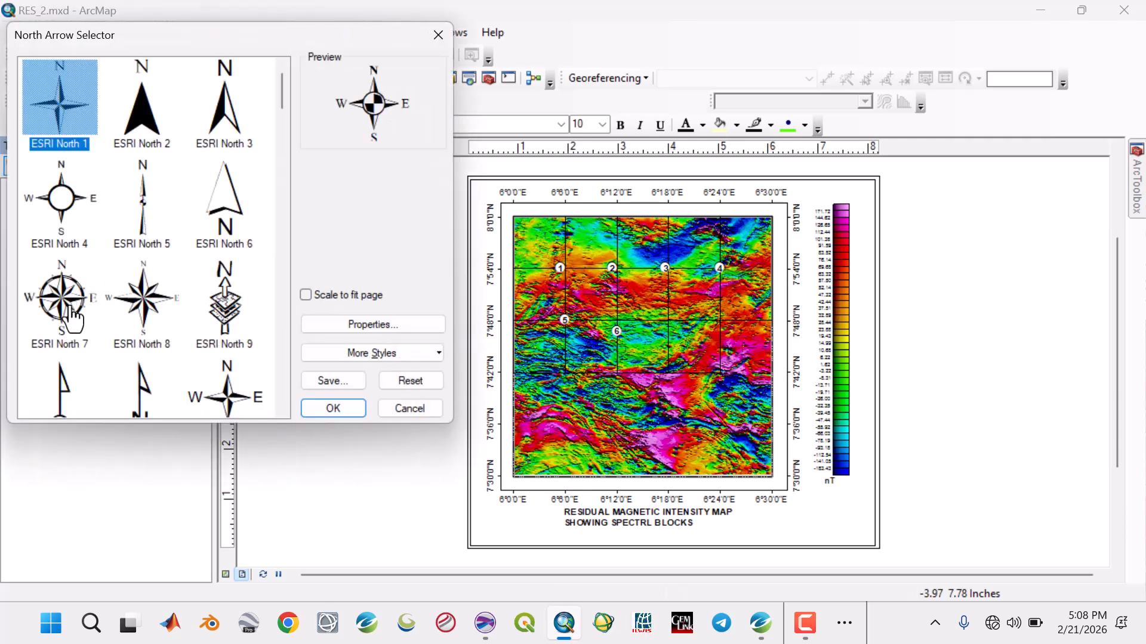
click(73, 317)
click(329, 410)
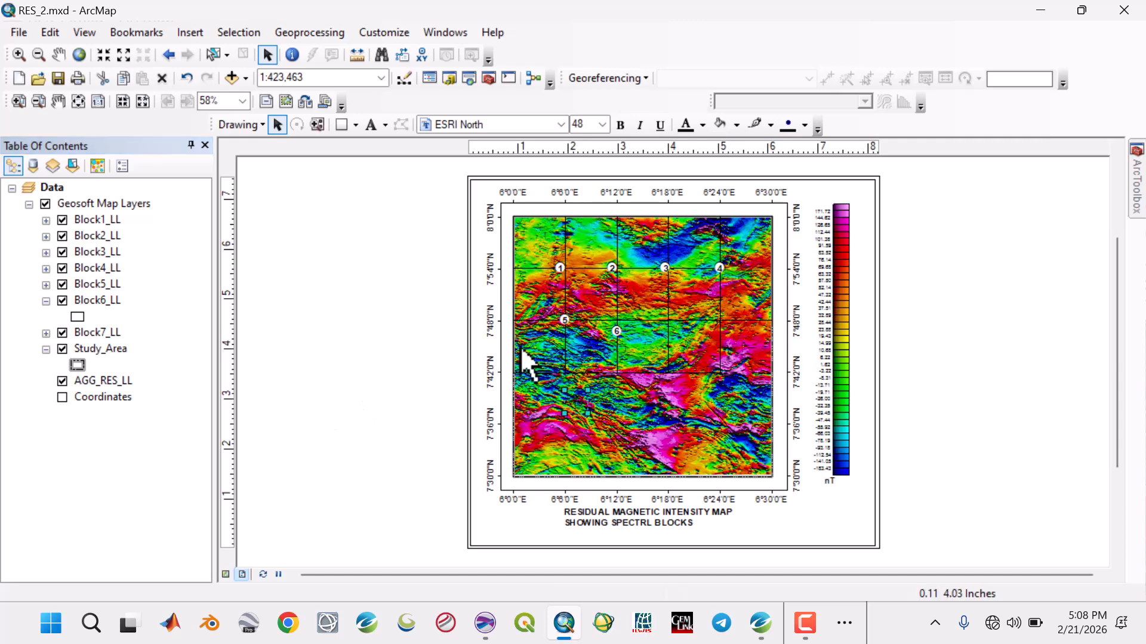
drag(576, 406, 813, 502)
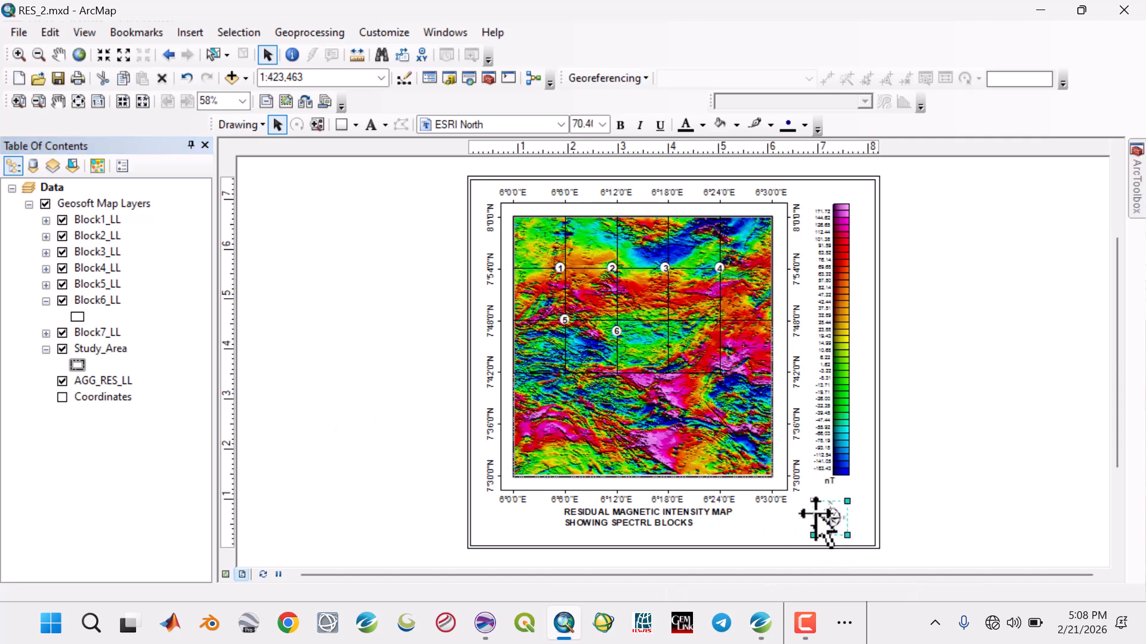
click(1022, 488)
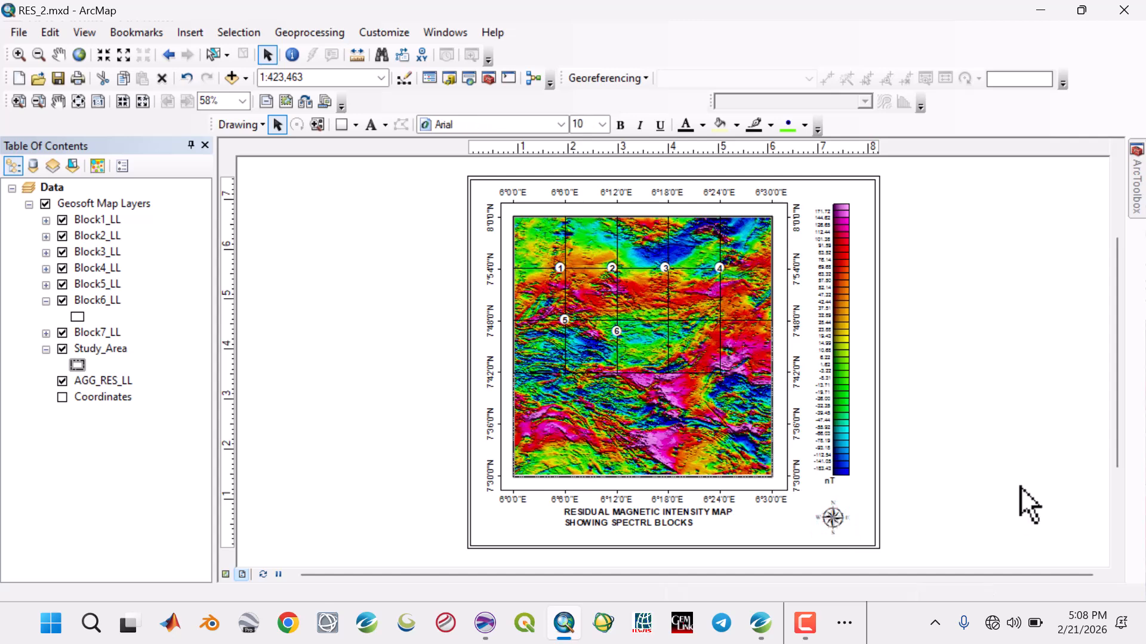
Step: Insert the third listed "My Scale Bar" style in kilometres, place it in the layout's lower-left corner and shrink it
click(189, 32)
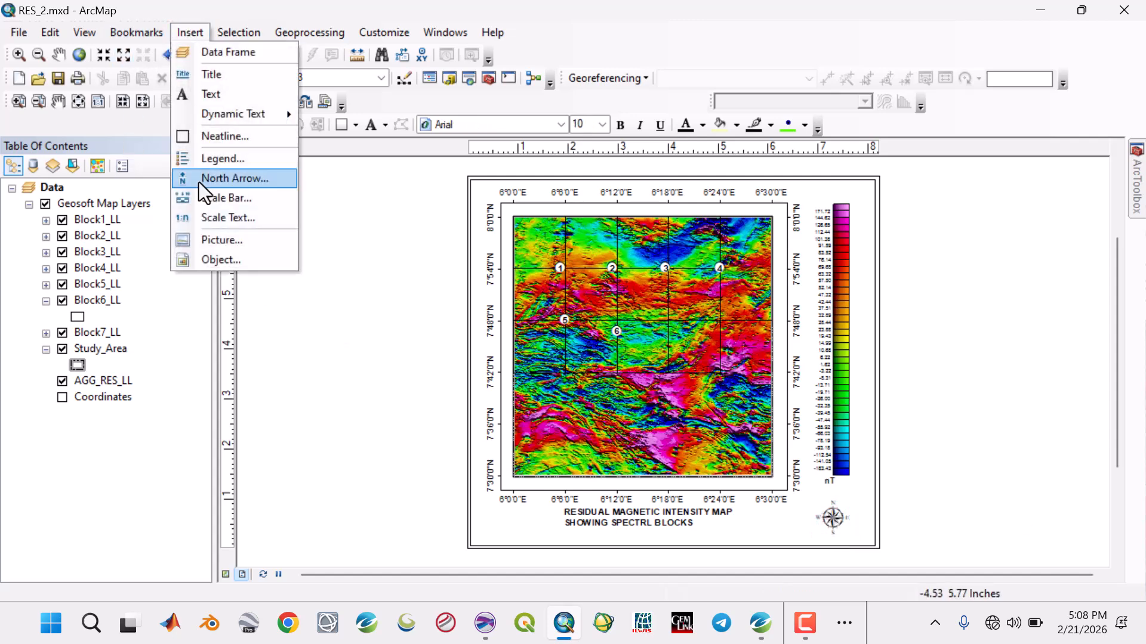
click(208, 199)
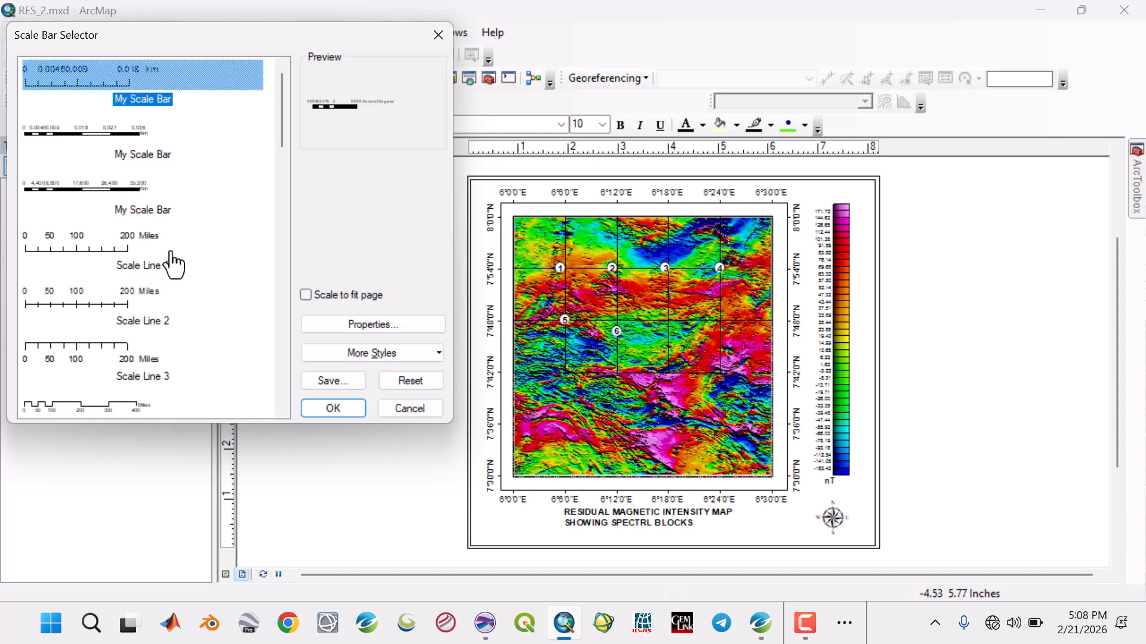
click(118, 185)
click(357, 412)
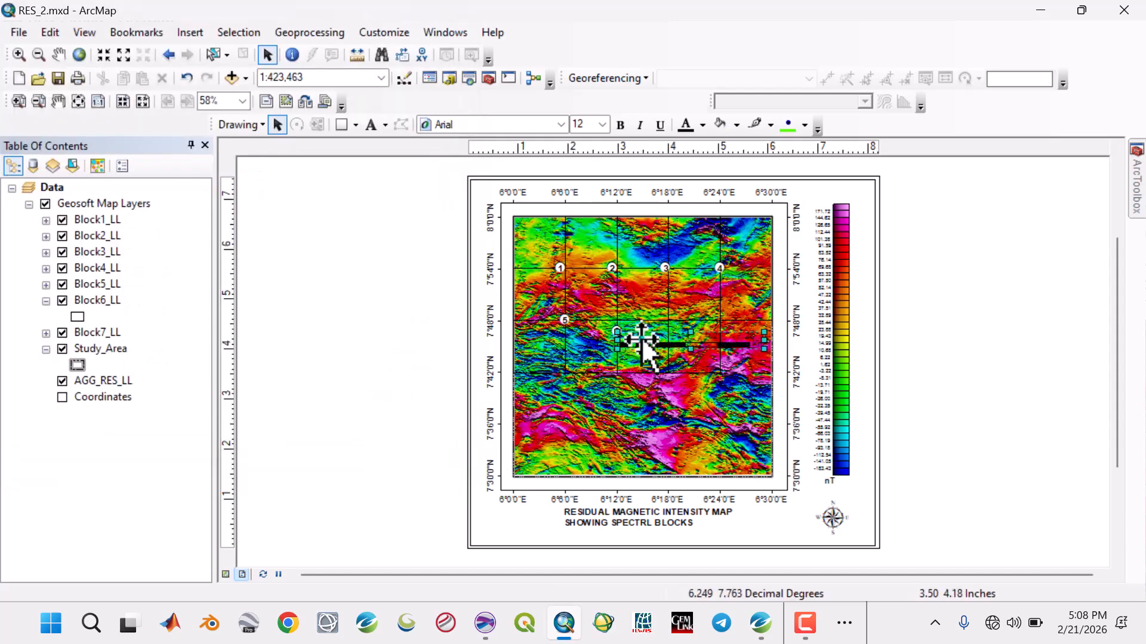
drag(647, 346, 509, 524)
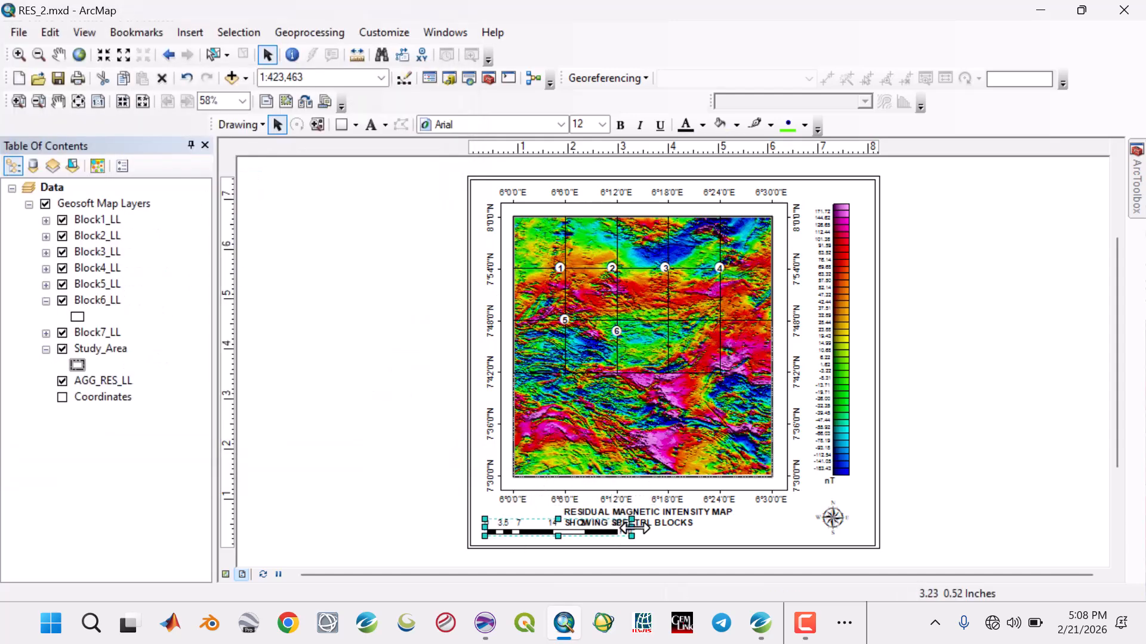
drag(607, 533, 532, 529)
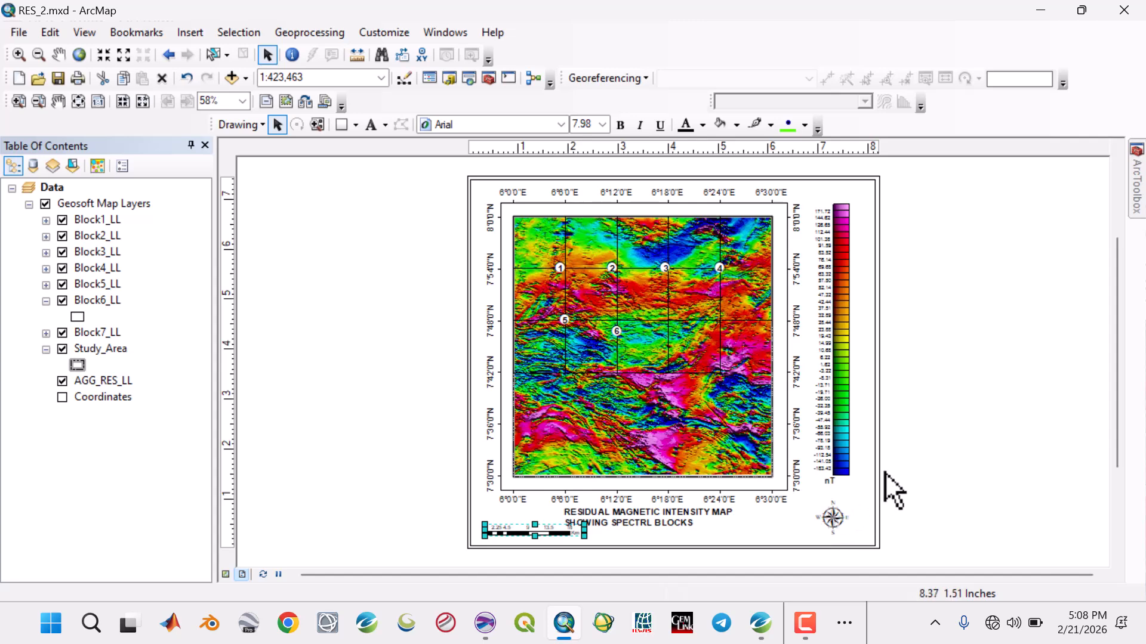
Step: Nudge the scale bar down clear of the title, and shift the map title slightly to the right
key(Down)
key(Down)
key(Down)
key(Down)
key(Down)
key(Down)
key(Down)
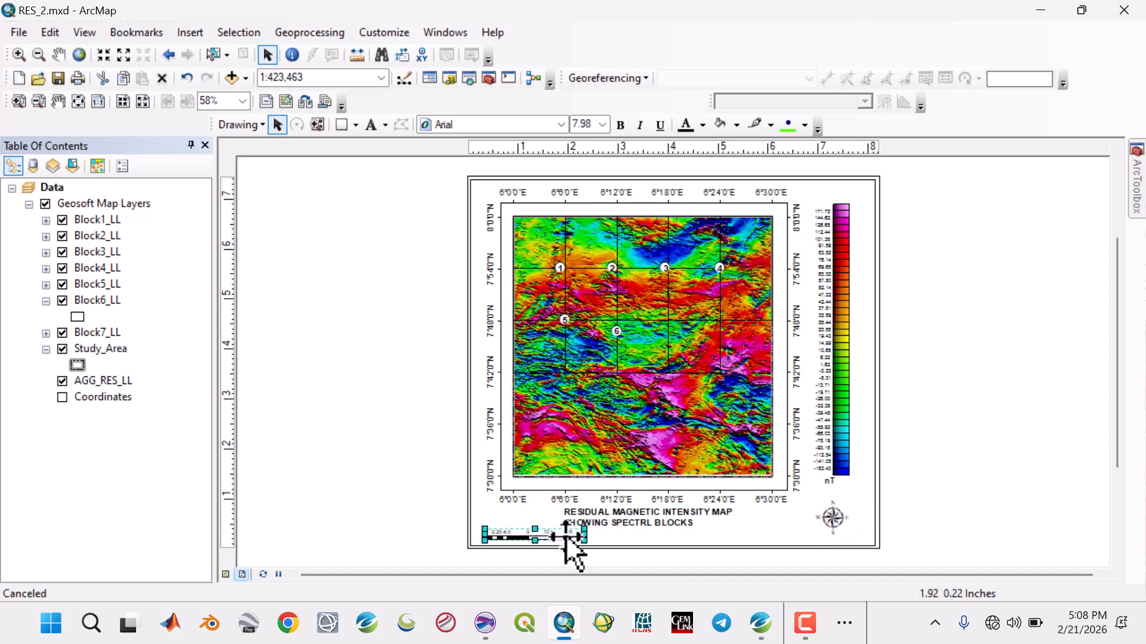
click(623, 520)
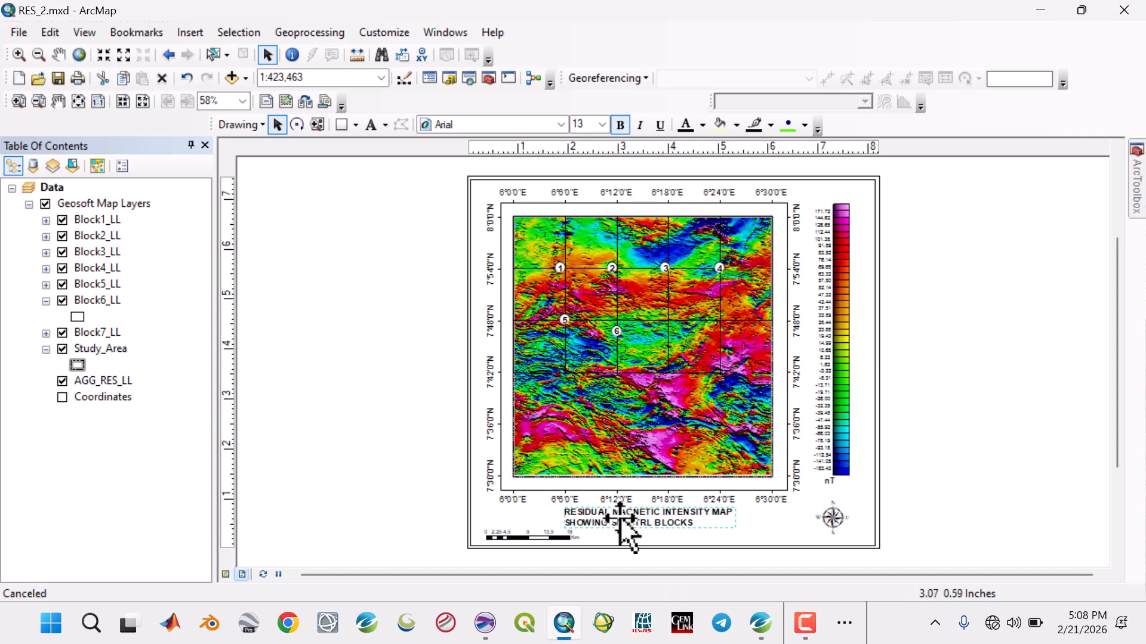
drag(621, 521, 624, 522)
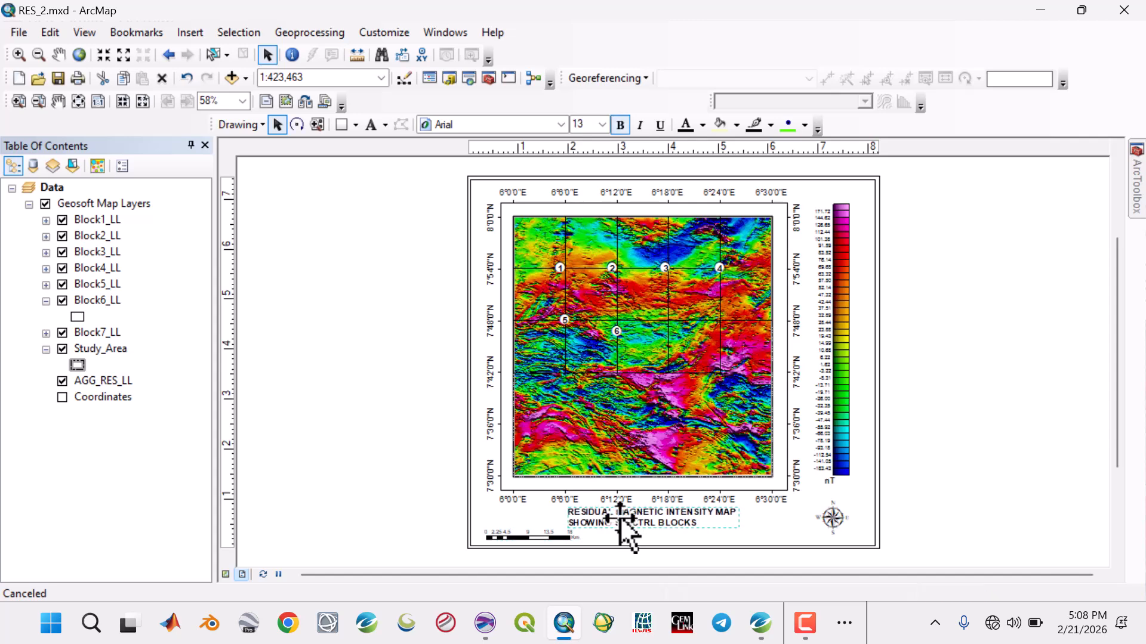
click(1000, 464)
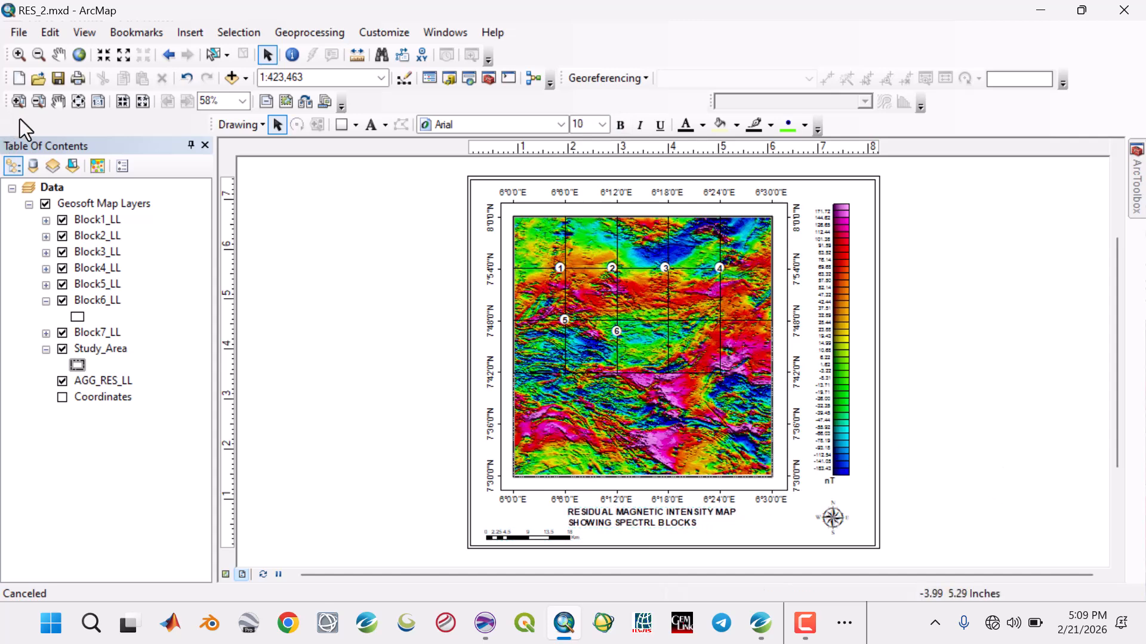
Step: Save the map document and export the layout as RES_2.jpg at 500 dpi into the Images folder of the desktop Testing folder
click(61, 77)
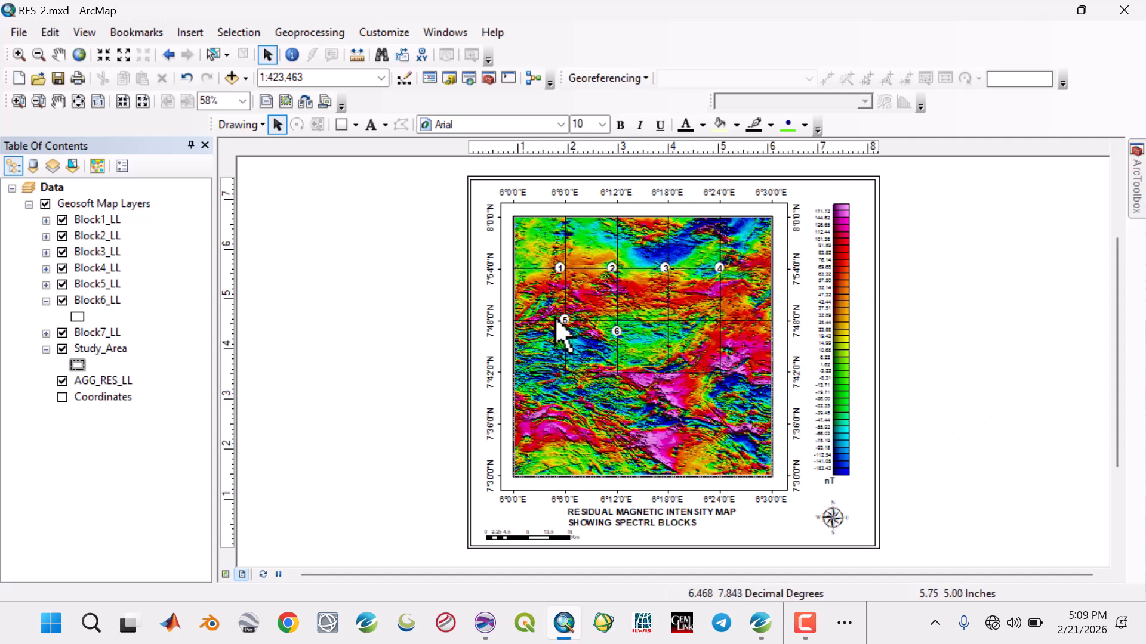
click(58, 79)
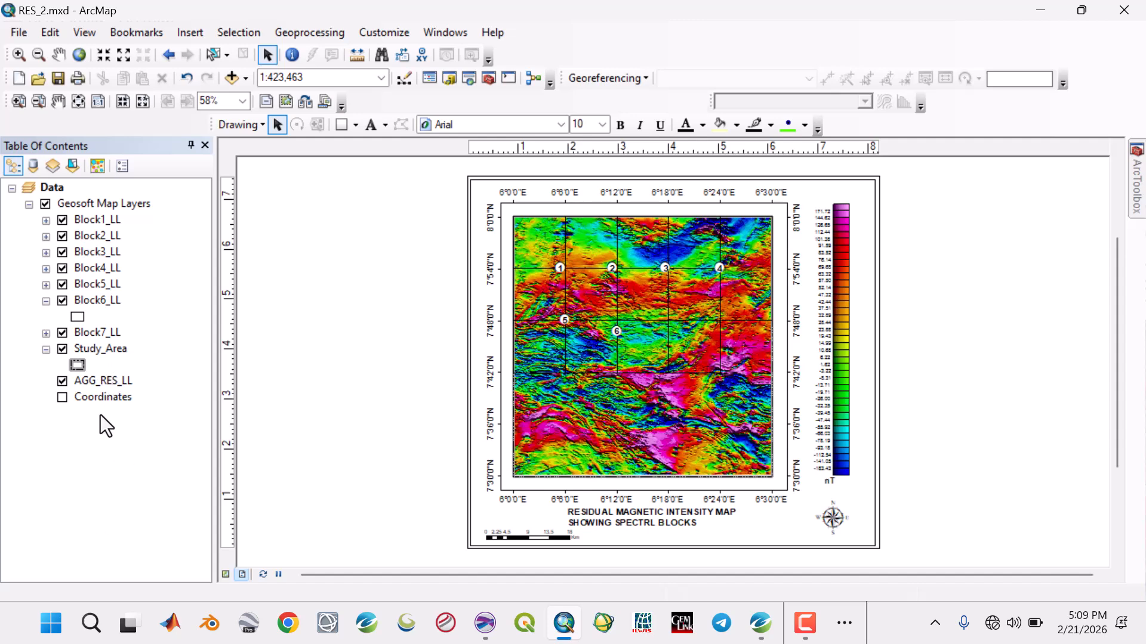
click(25, 34)
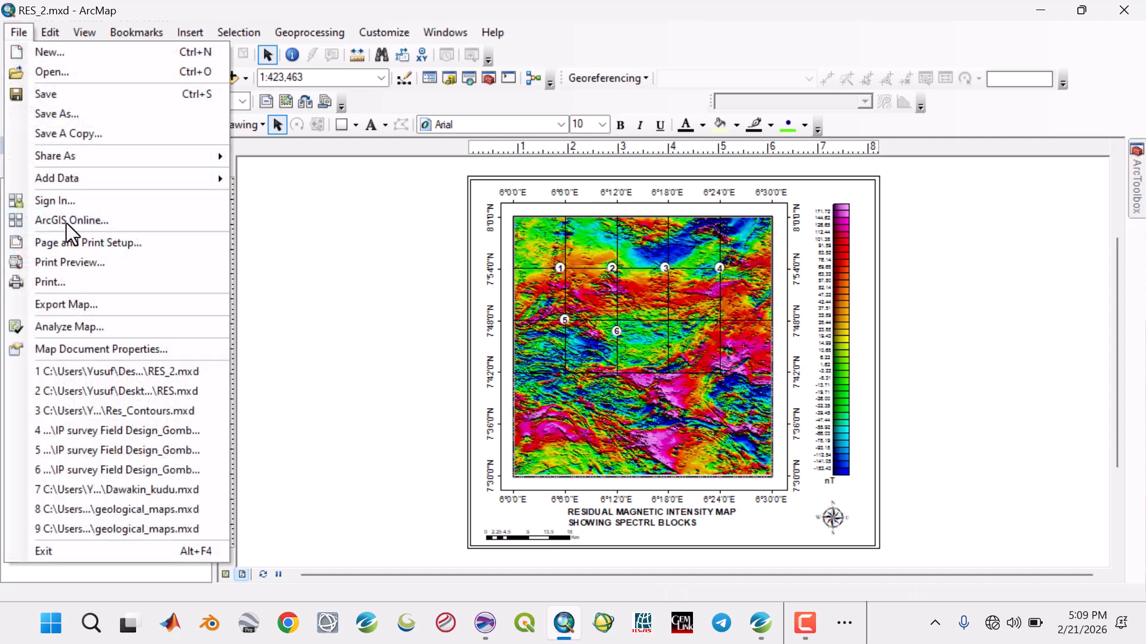
click(78, 304)
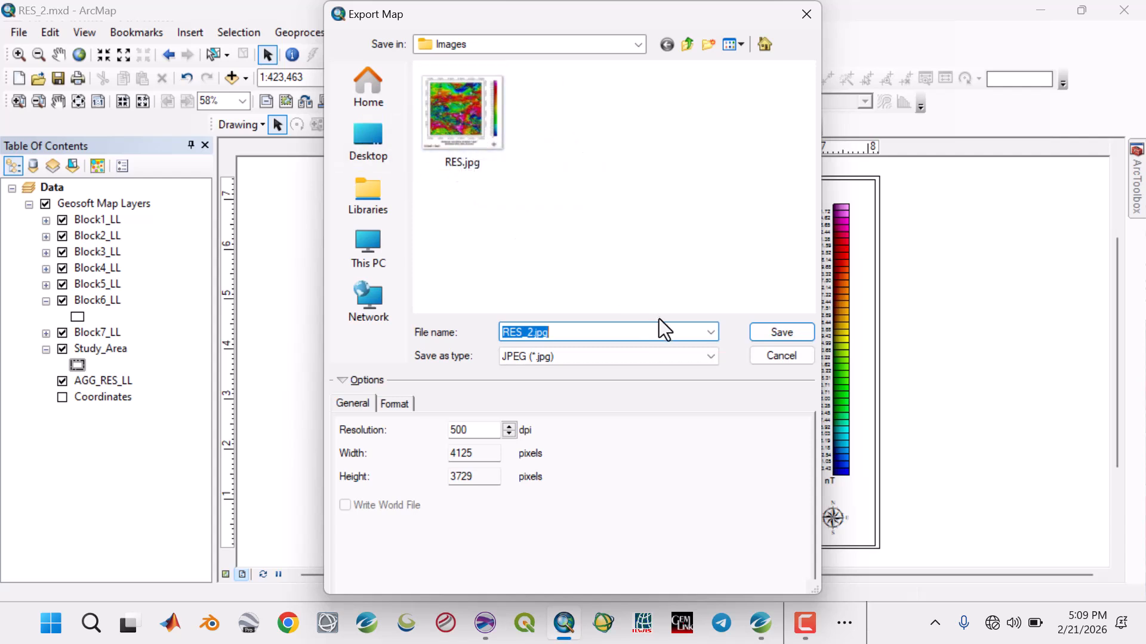
click(364, 125)
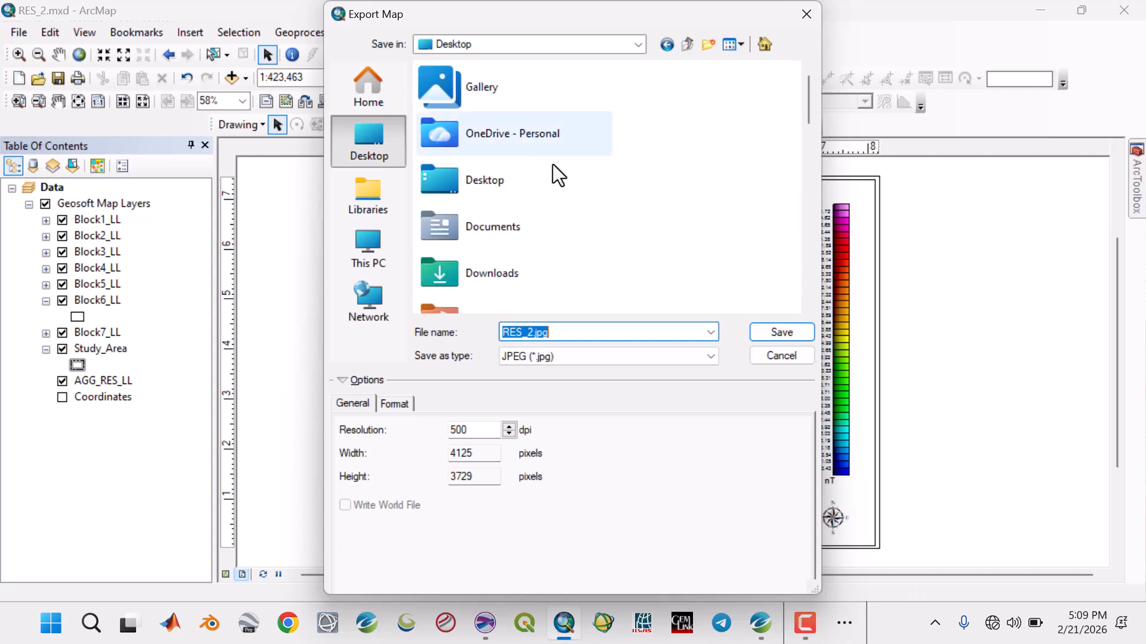
scroll(551, 173, down, 5)
scroll(551, 178, down, 3)
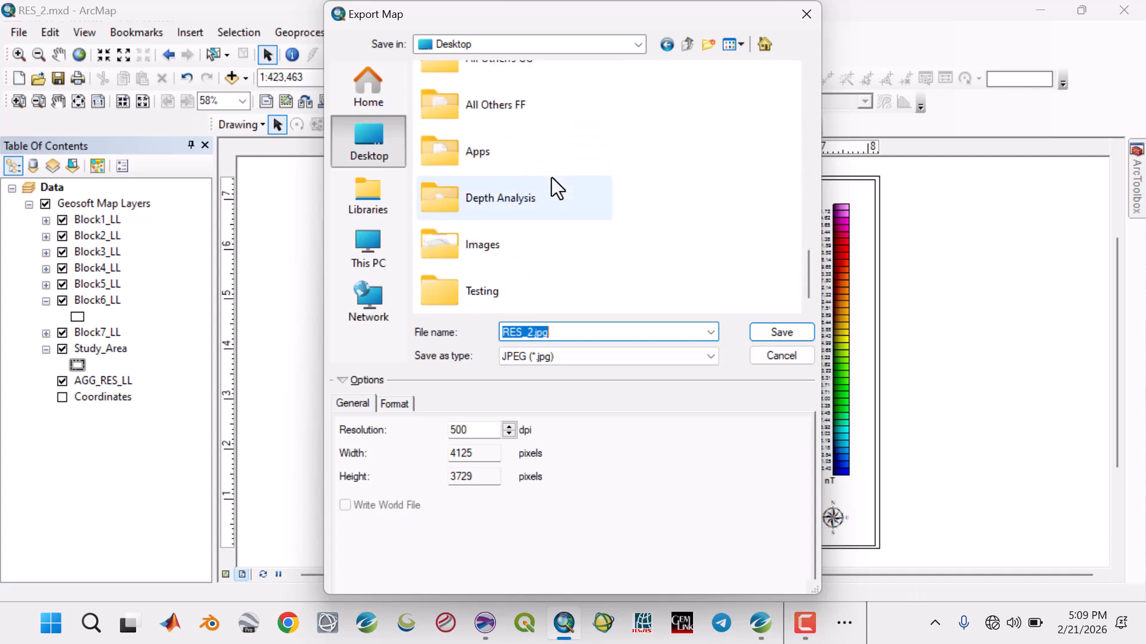
double_click(459, 301)
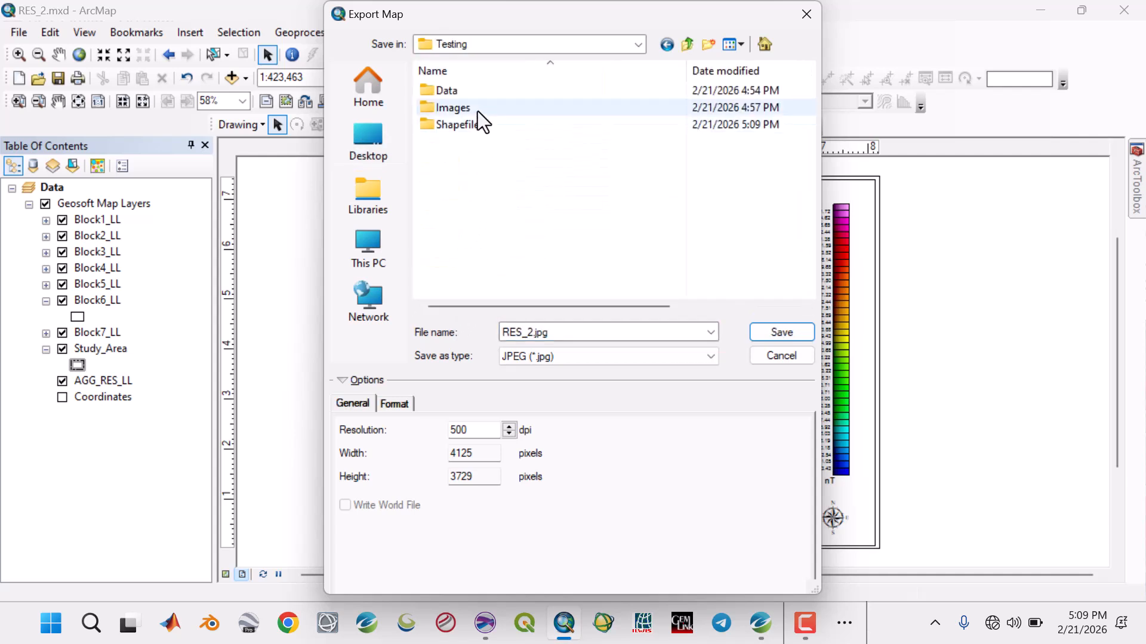
click(478, 110)
double_click(477, 109)
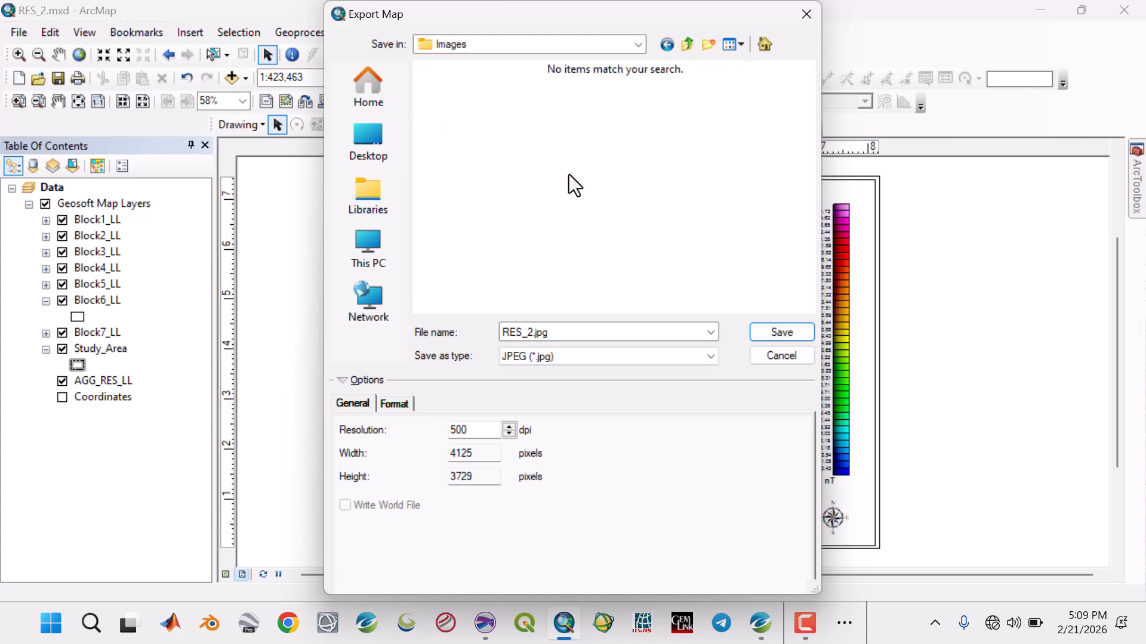
click(754, 328)
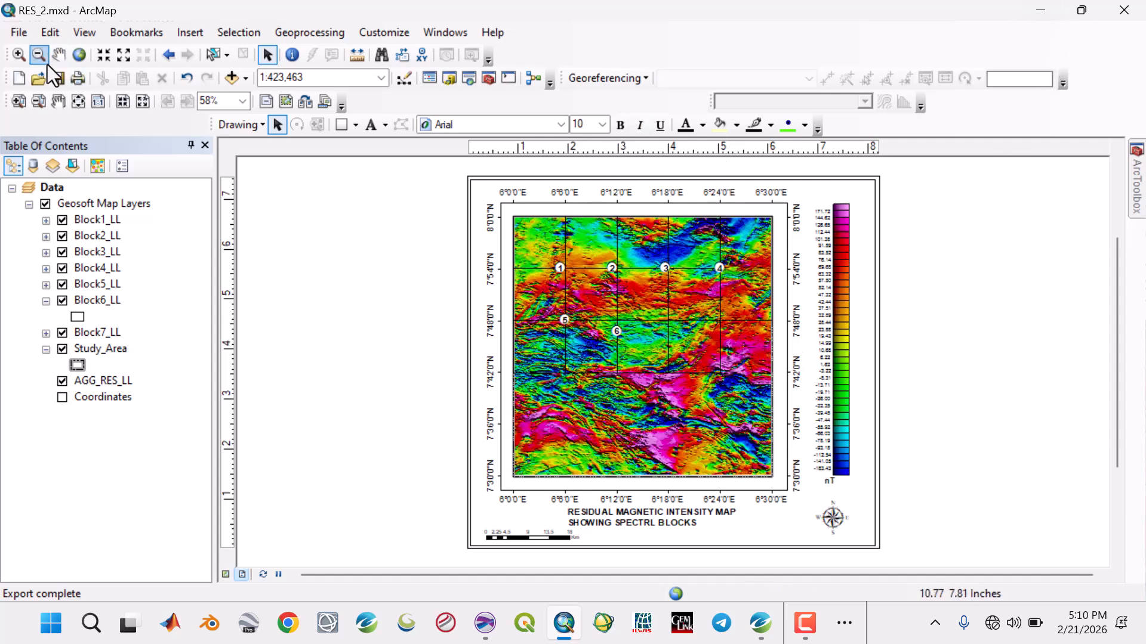
click(58, 78)
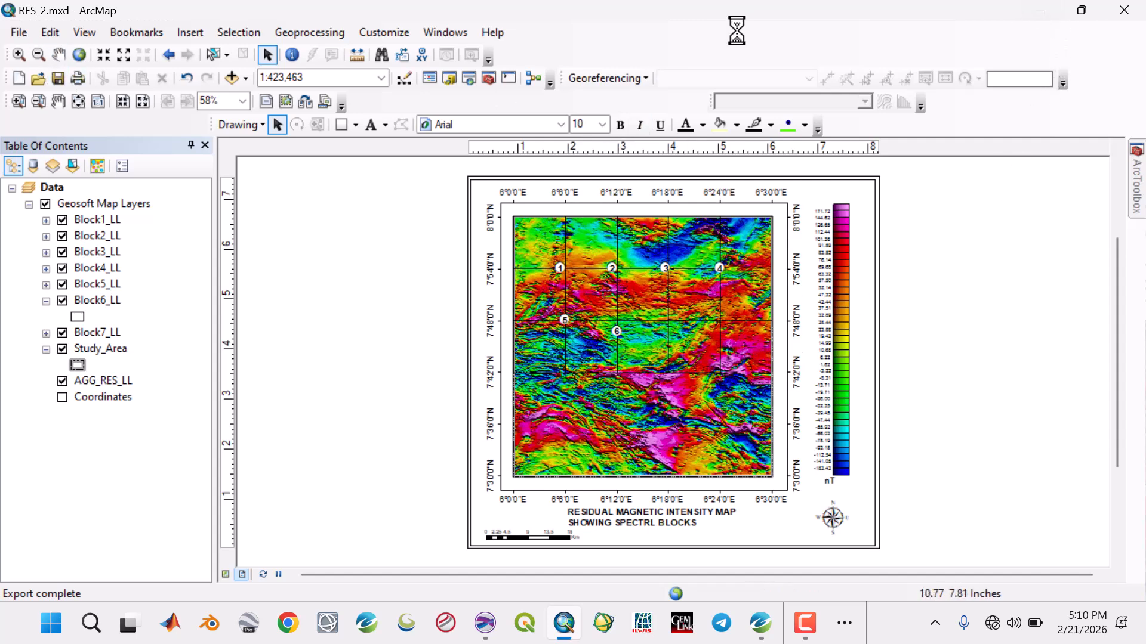
Step: Open the exported RES_2.jpg from the Images folder inside the desktop Testing folder
click(1033, 10)
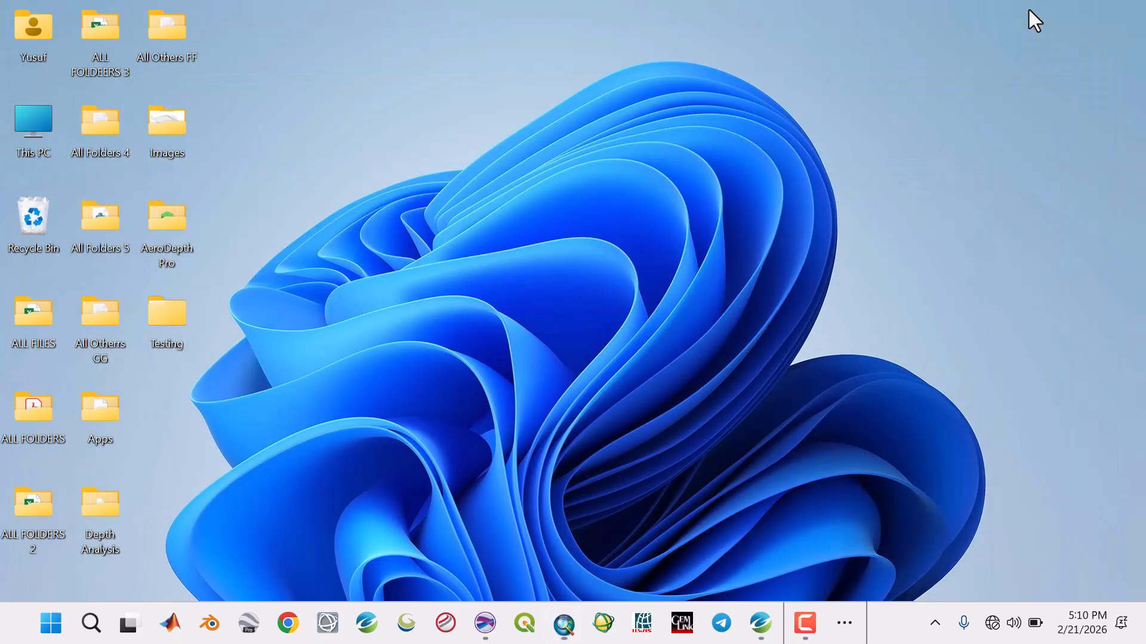
double_click(173, 329)
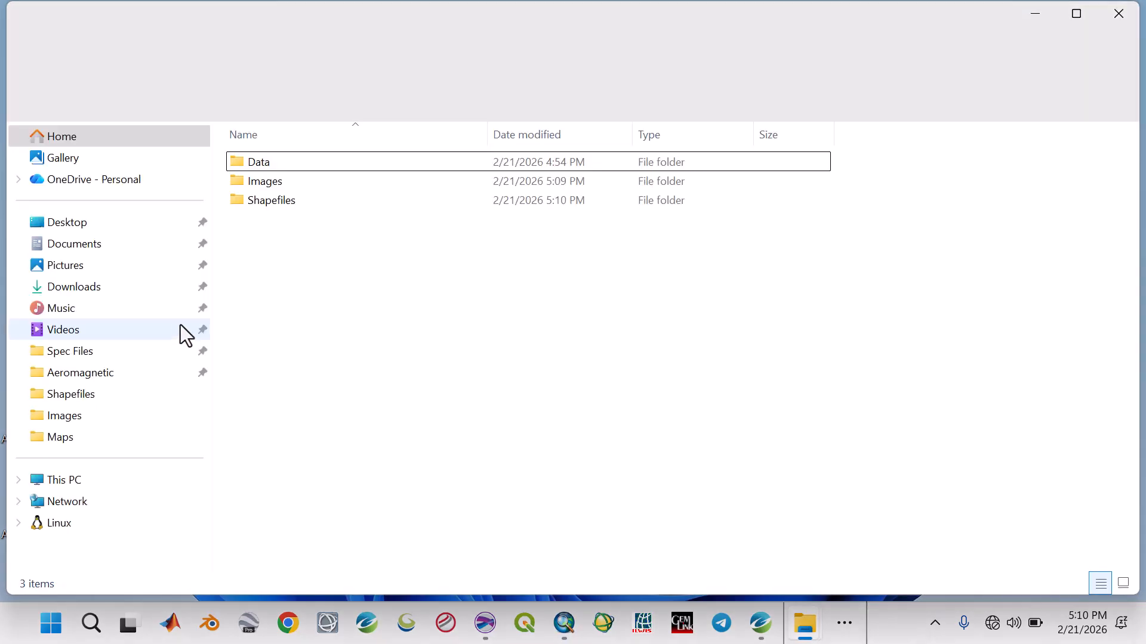
double_click(256, 184)
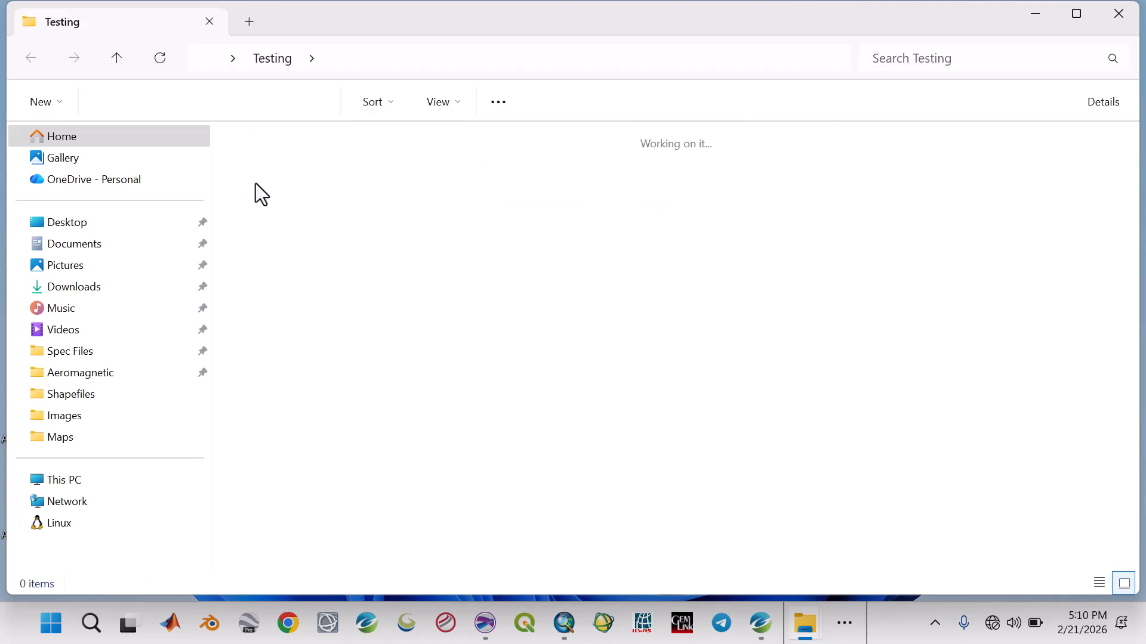
click(383, 187)
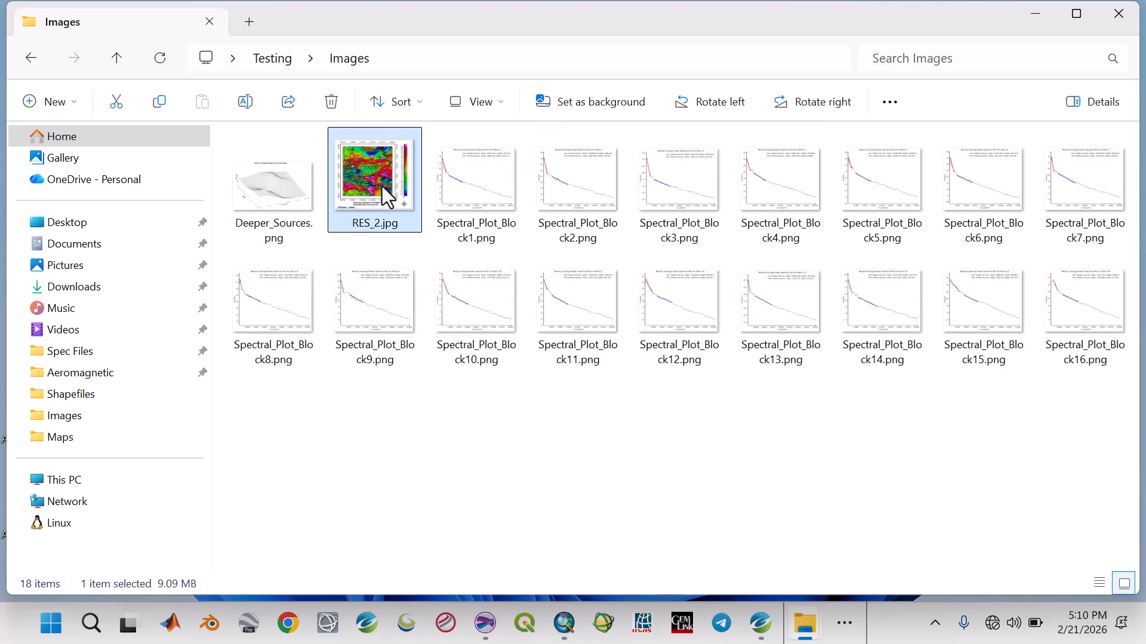
double_click(382, 186)
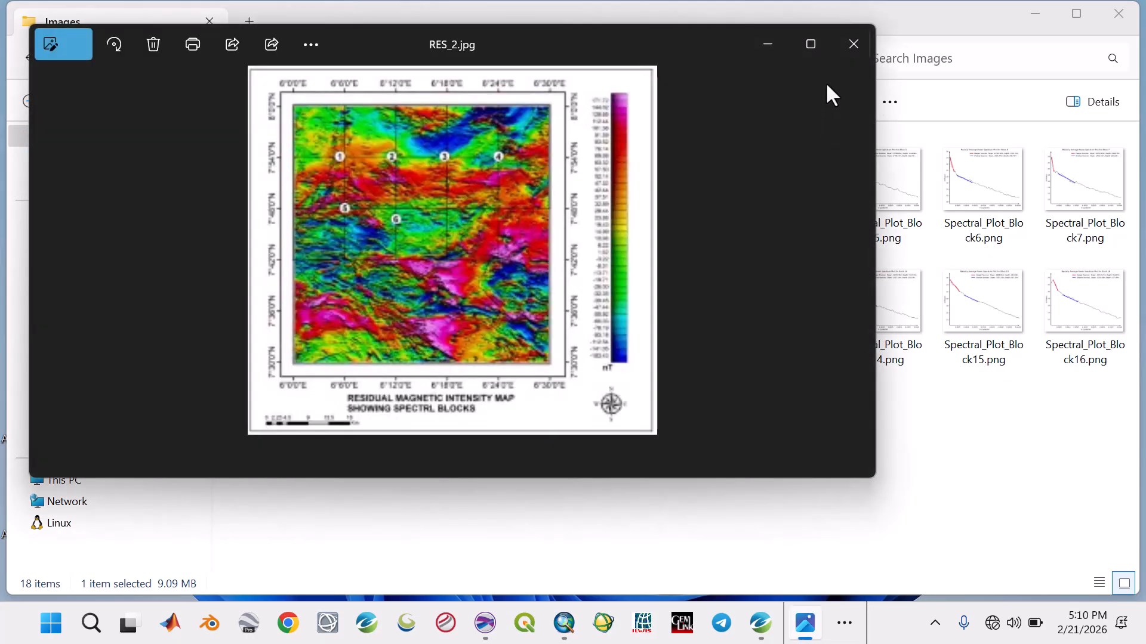
Step: Examine the exported map's block labels, colour scale and map elements at full-window size, and close the image
click(812, 42)
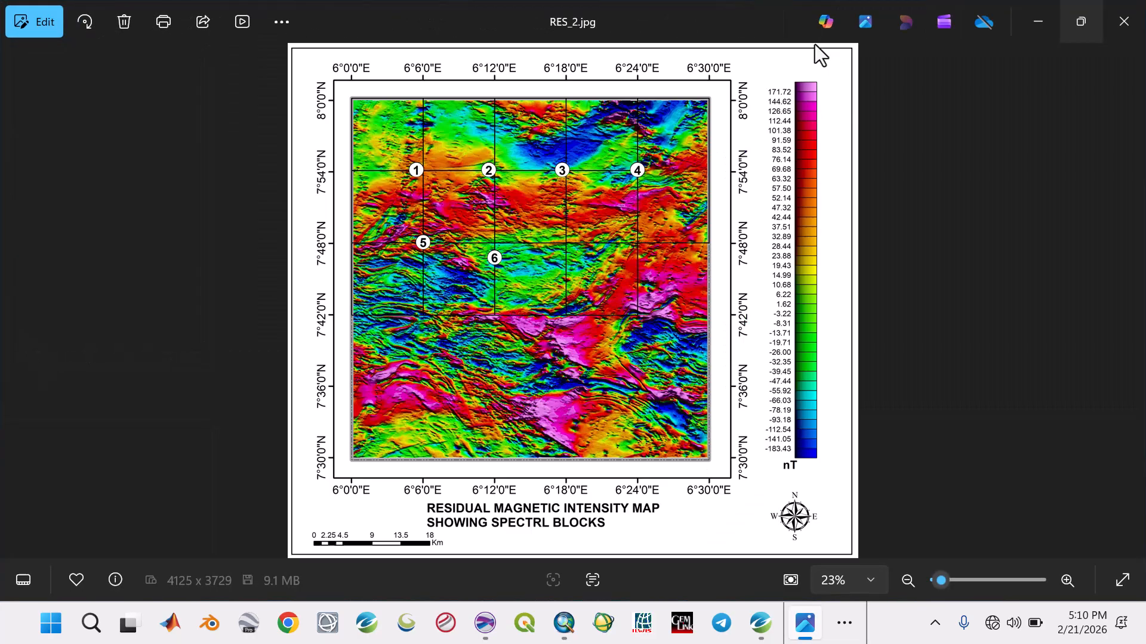
scroll(483, 281, up, 3)
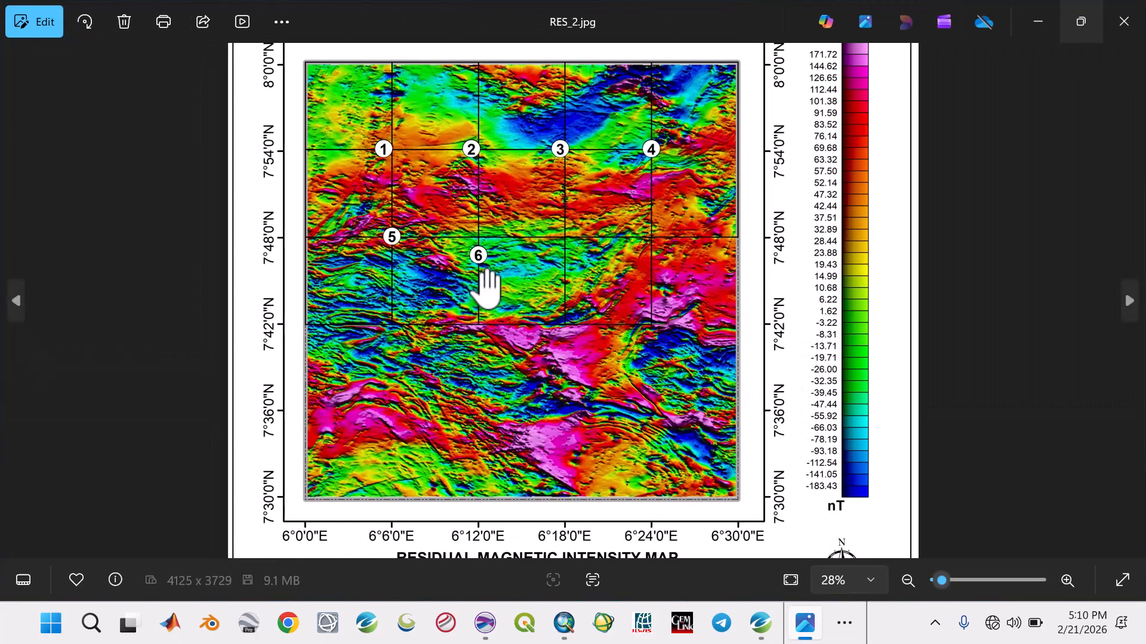
scroll(479, 277, down, 3)
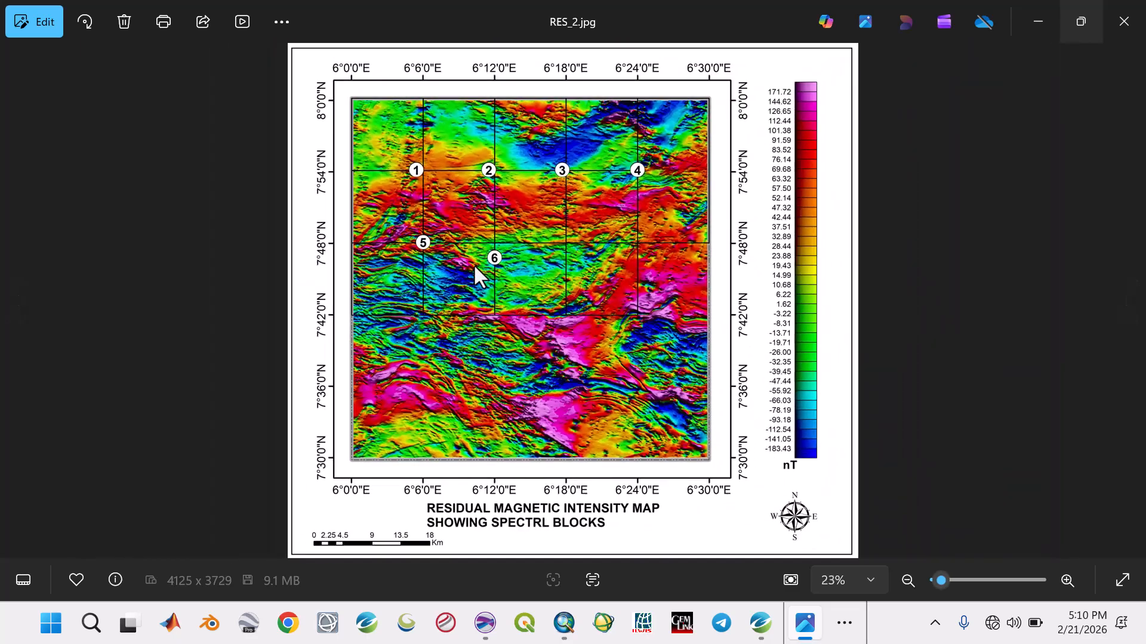
scroll(475, 269, up, 1)
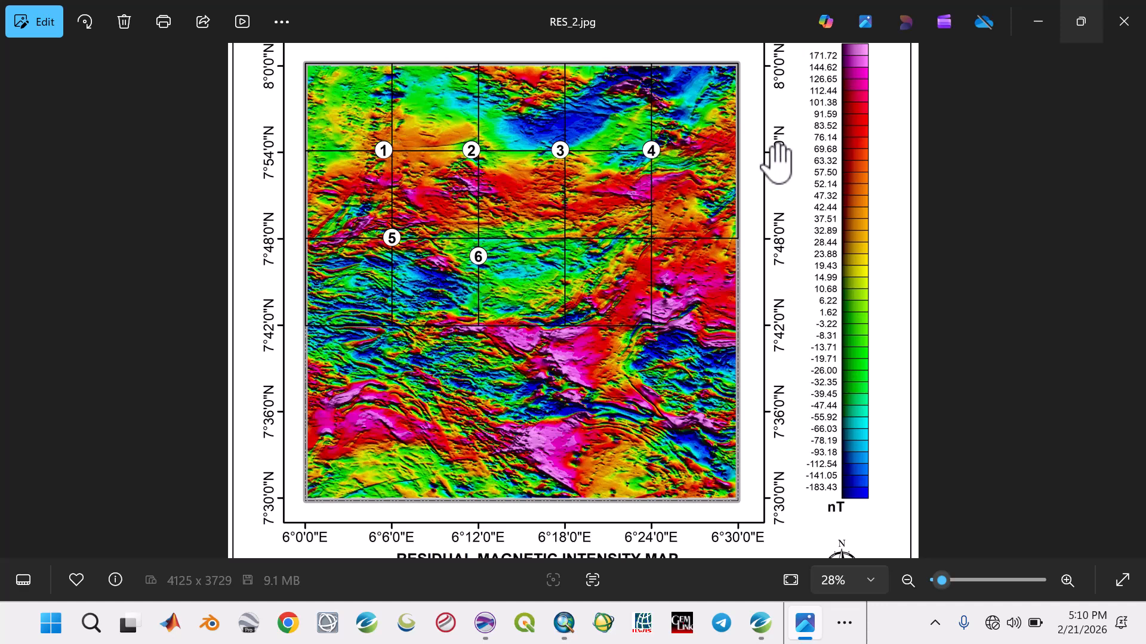
scroll(537, 281, down, 1)
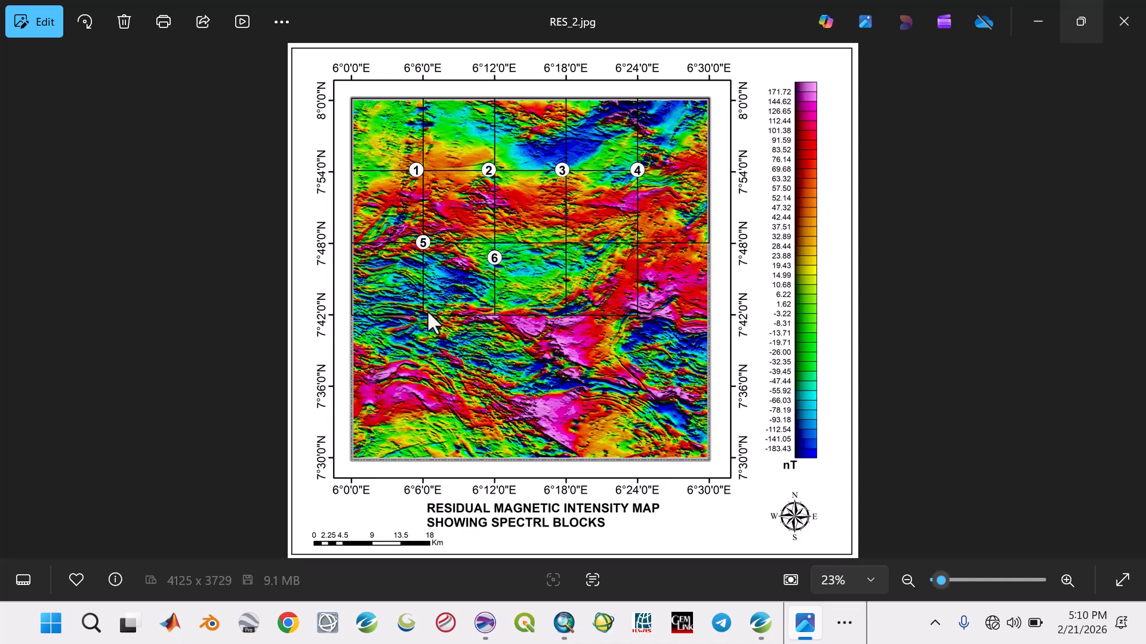
click(1124, 21)
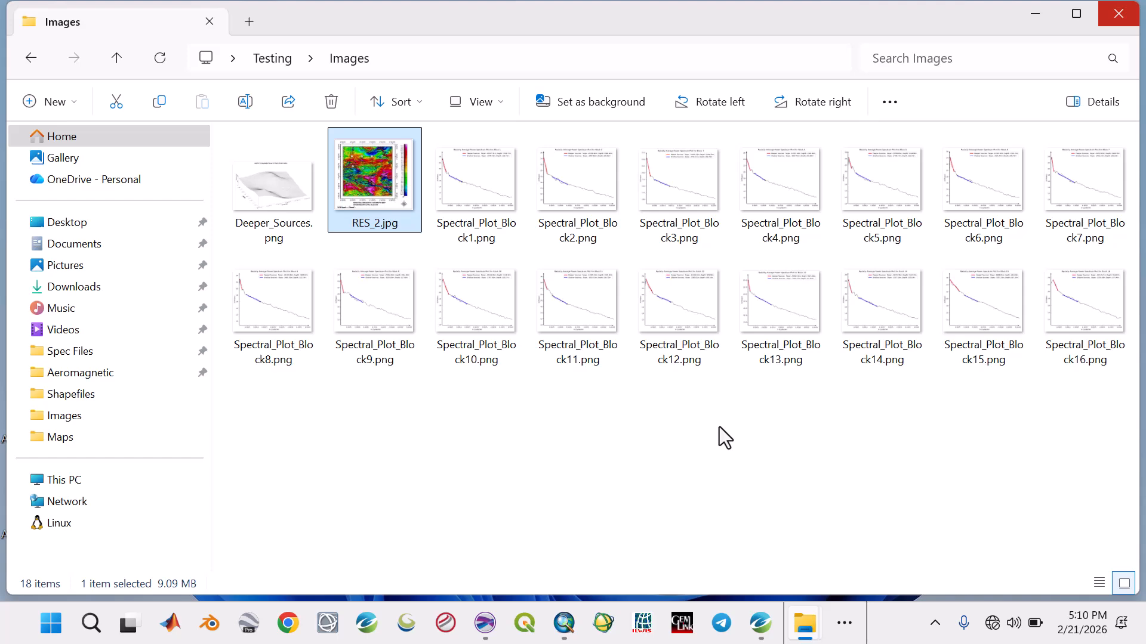
click(1021, 15)
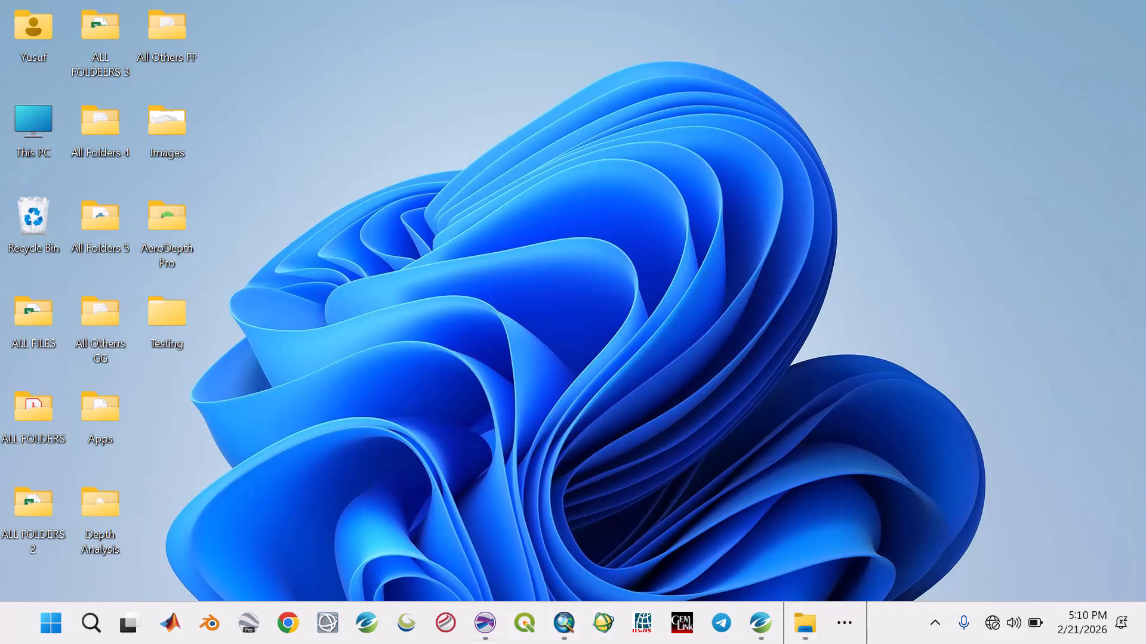
Step: Switch back to ArcMap and turn off feature labelling for the Block6_LL layer
click(561, 632)
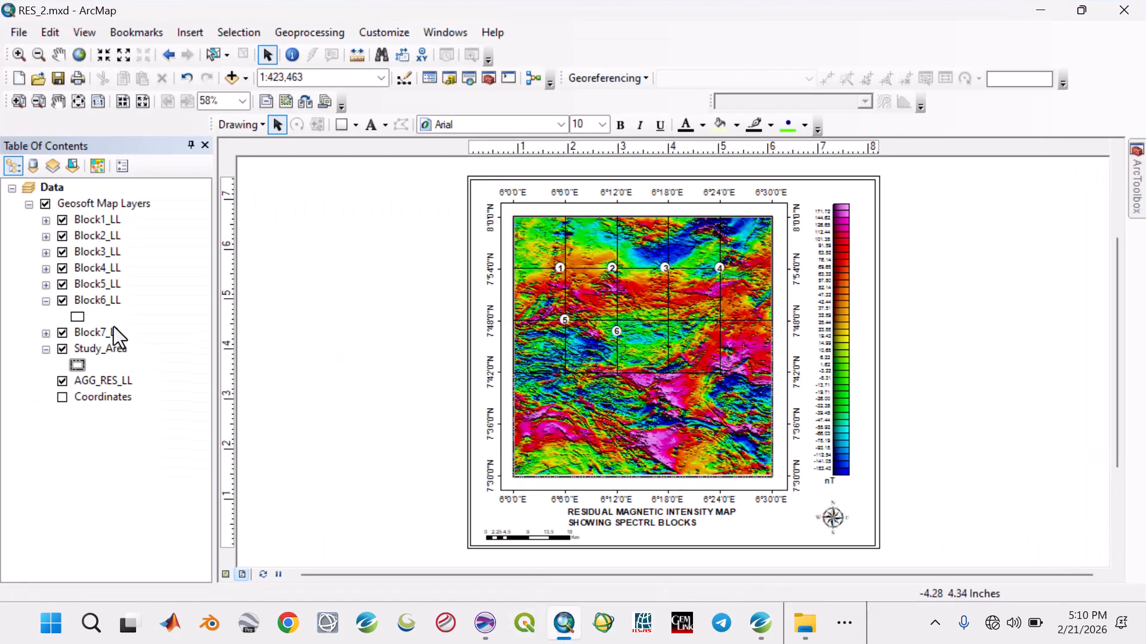
double_click(104, 303)
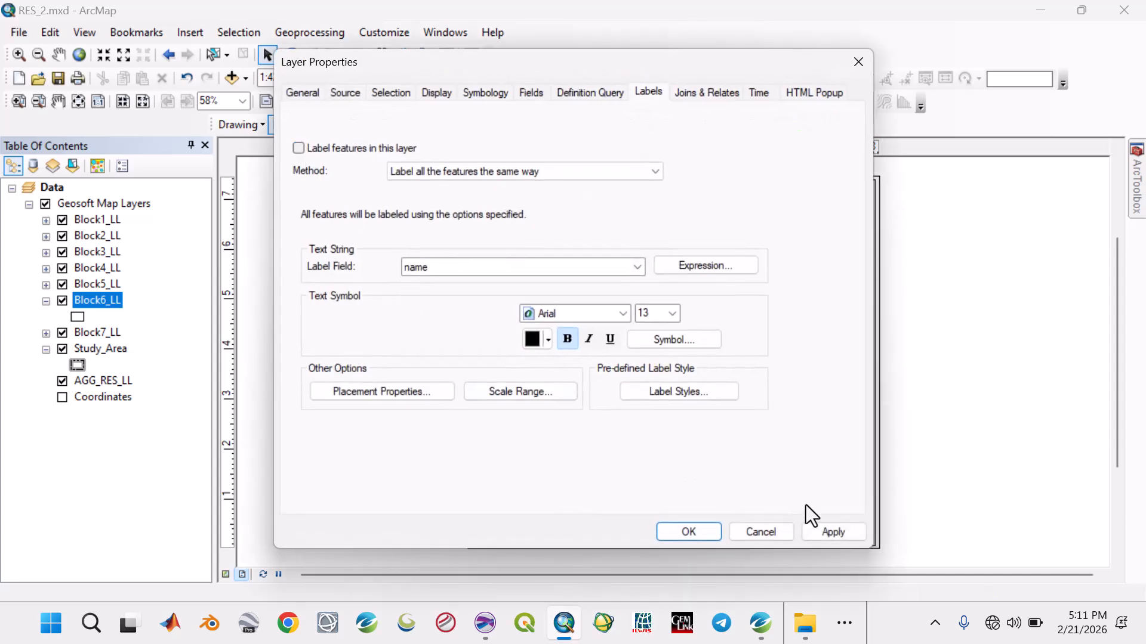
click(818, 534)
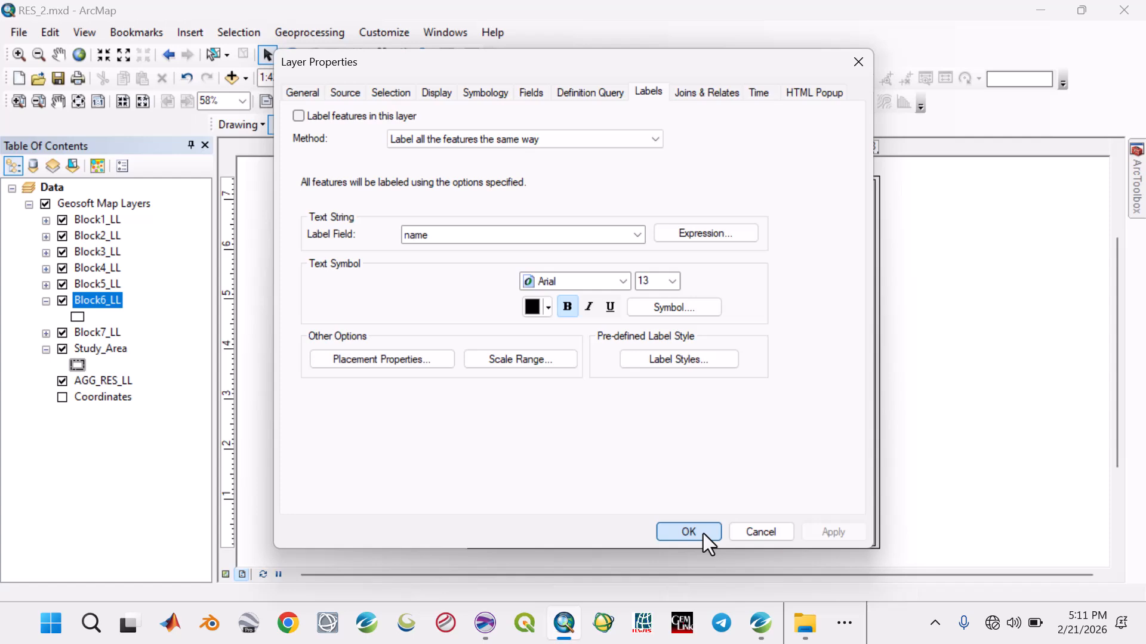
click(703, 533)
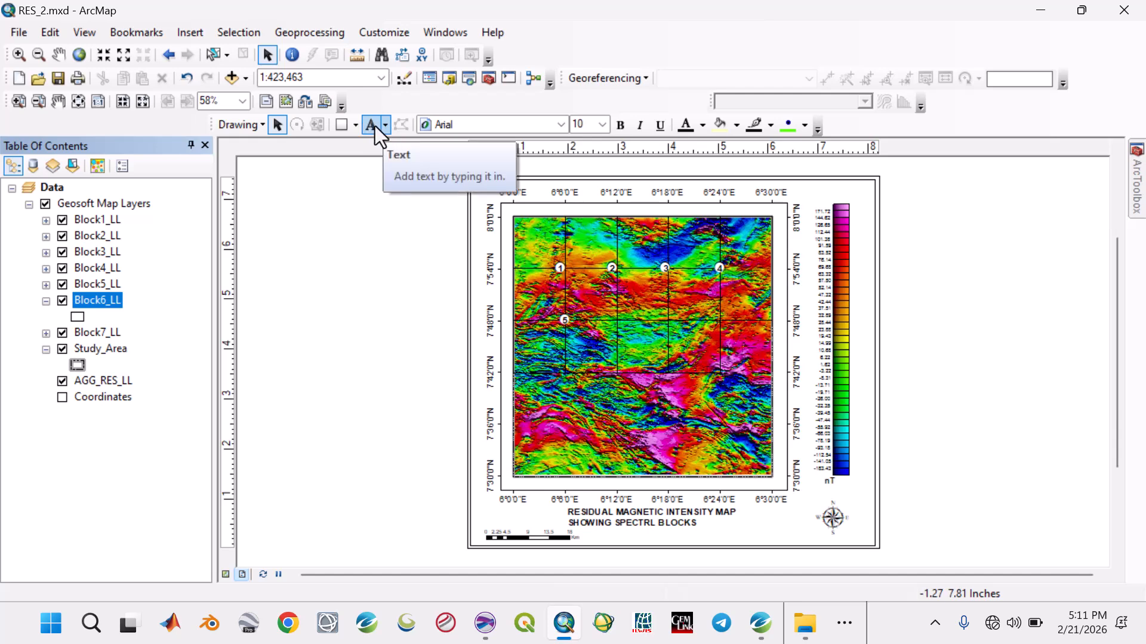
Step: Draw a circle of about 0.154 in radius between the title and north arrow, with white fill and black outline
click(357, 125)
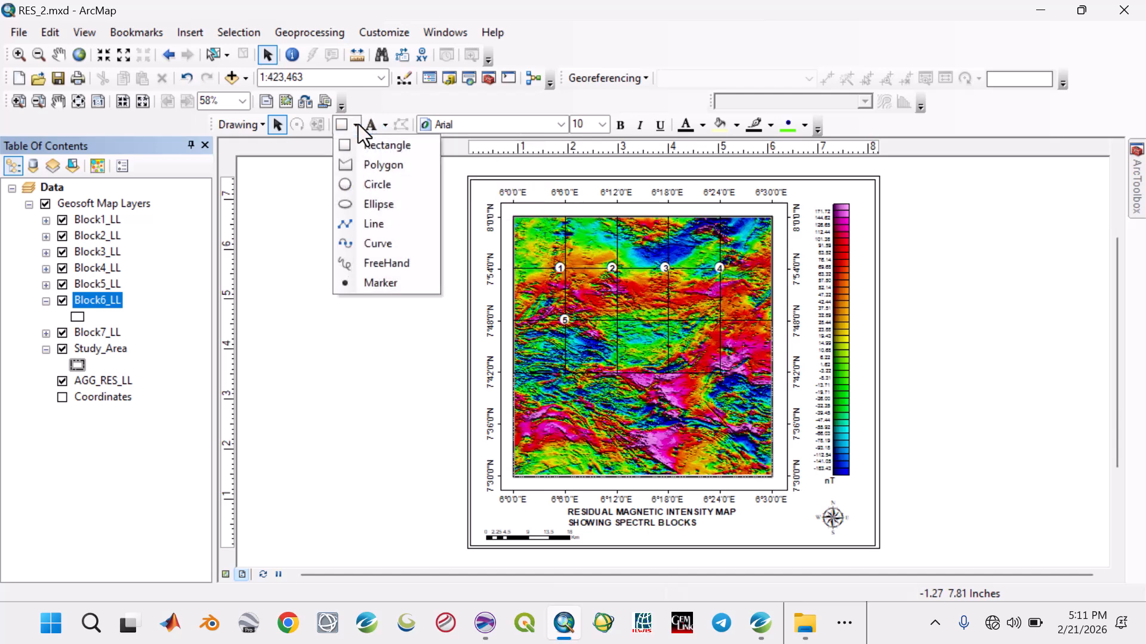
click(371, 185)
drag(766, 521, 771, 523)
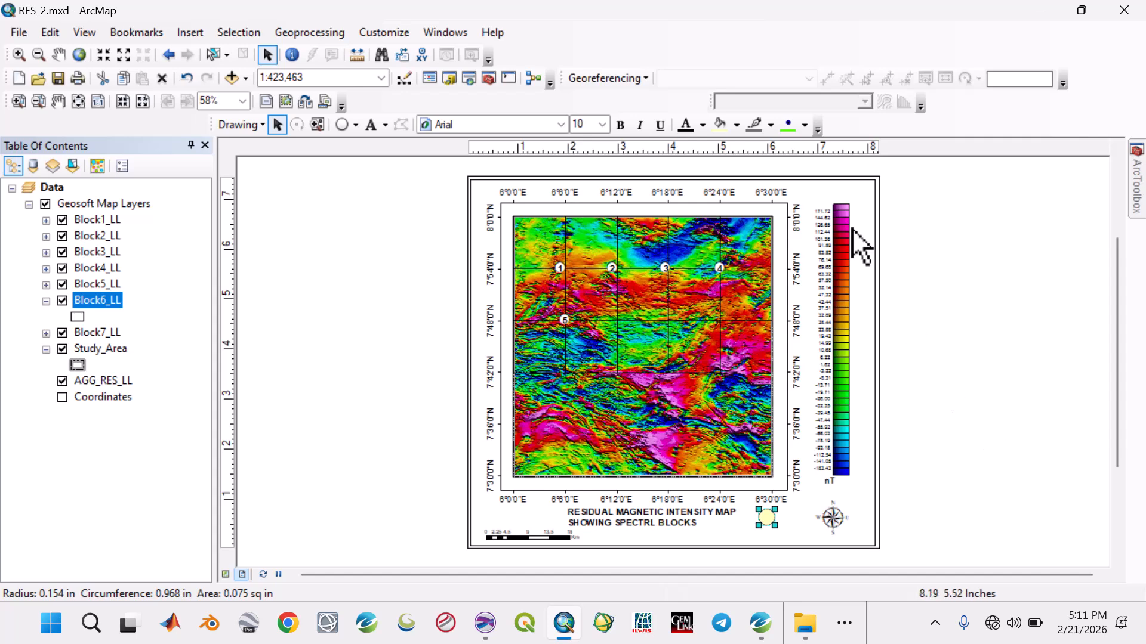
click(737, 126)
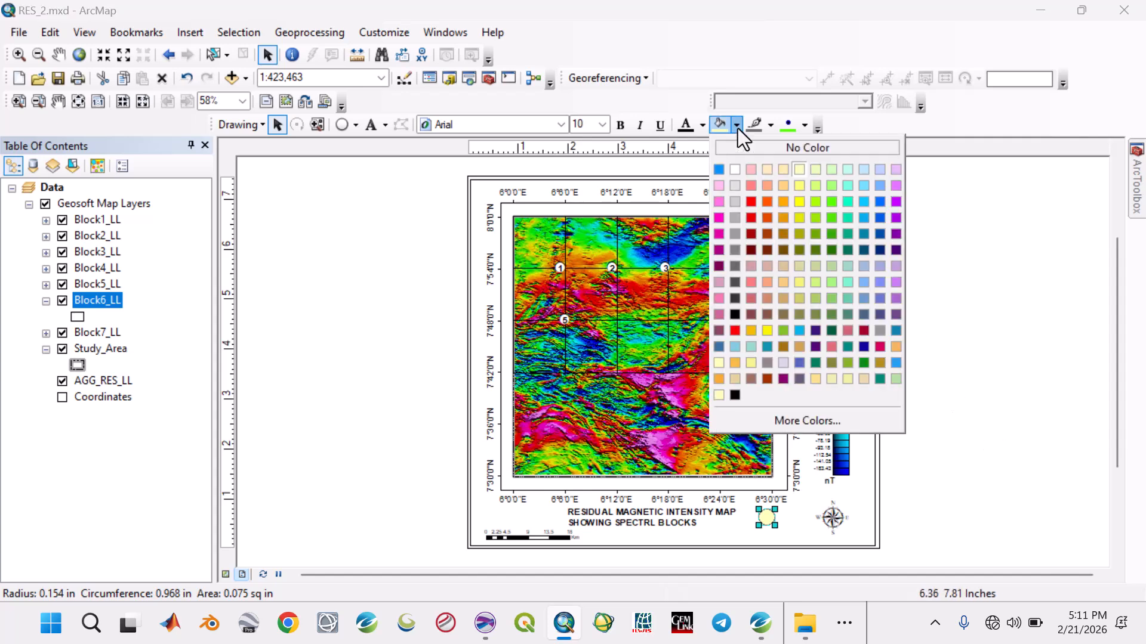
click(735, 171)
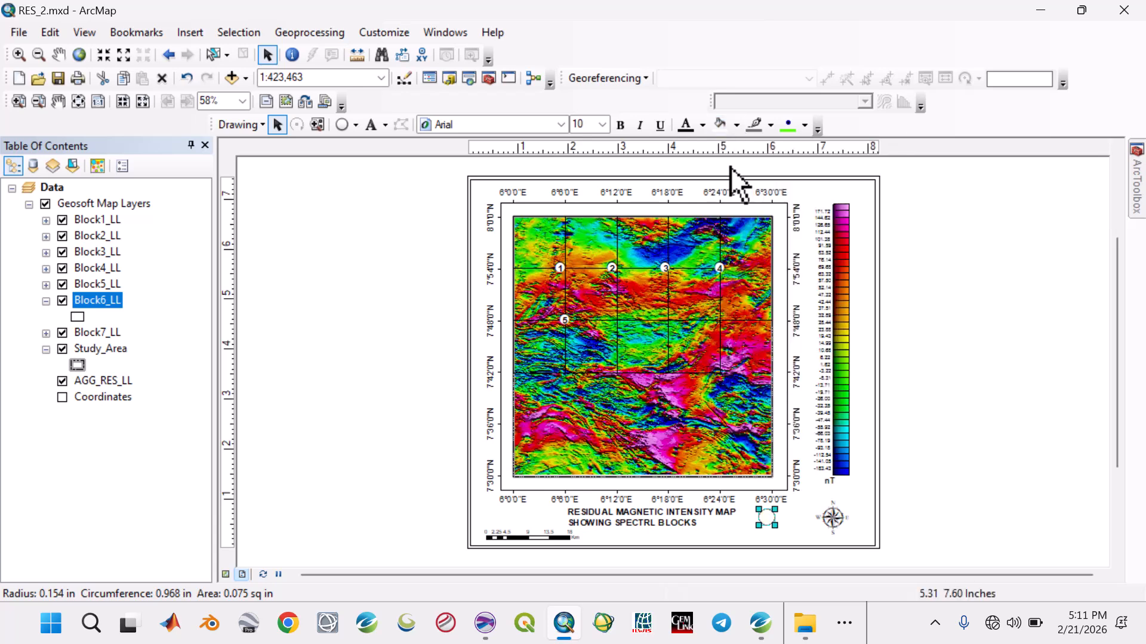
click(771, 124)
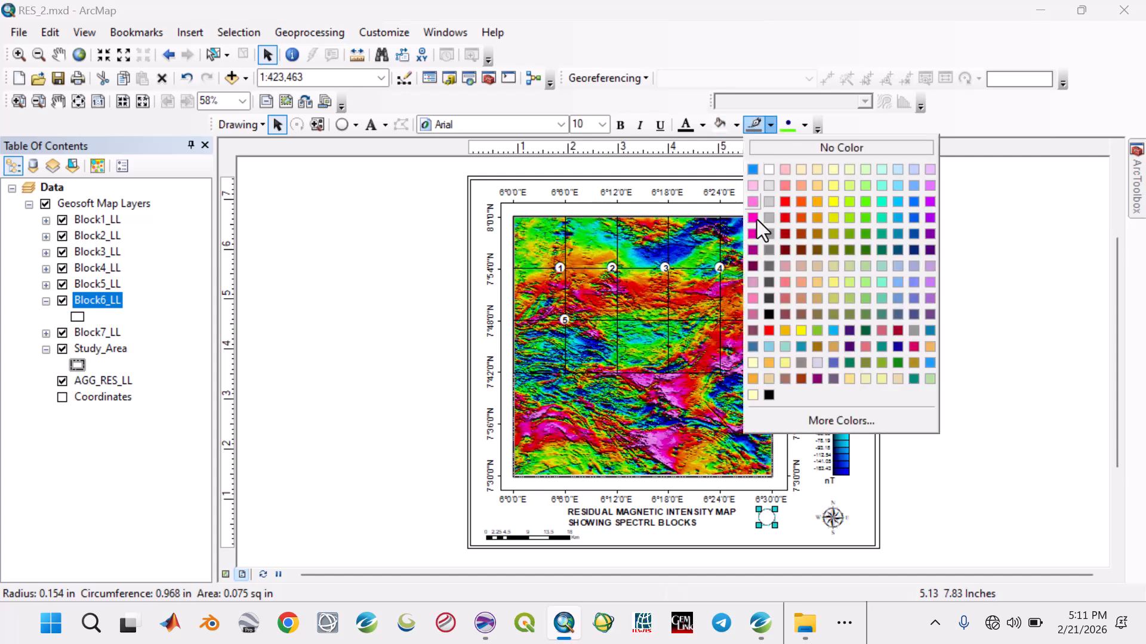
click(770, 397)
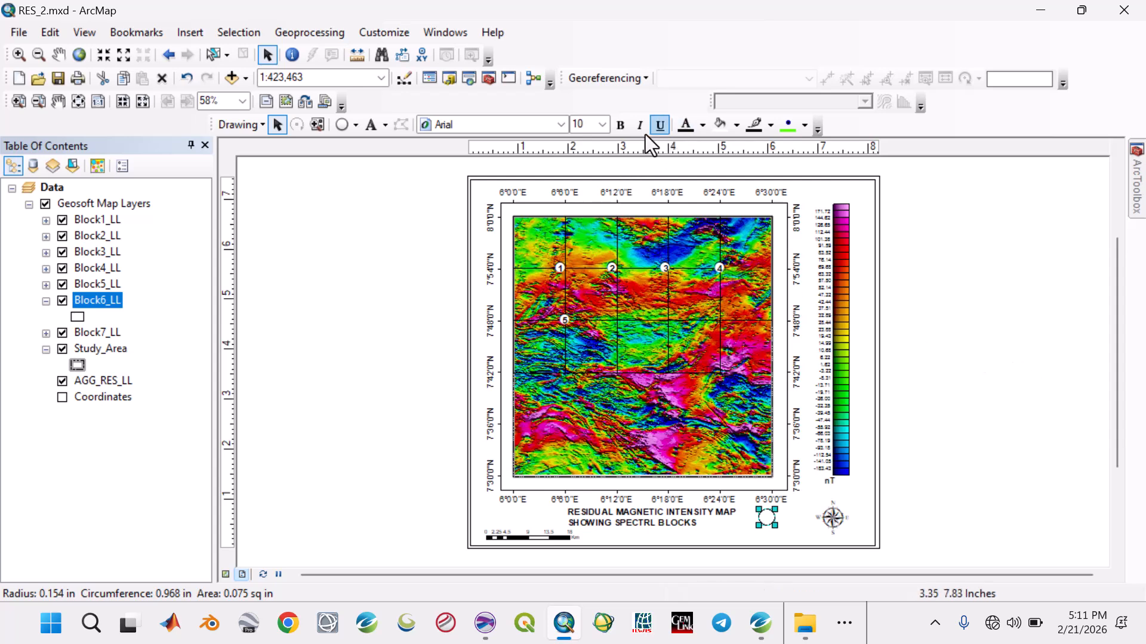
Step: Add the text "A" beside the north arrow and format it in bold Arial, size 13
click(373, 119)
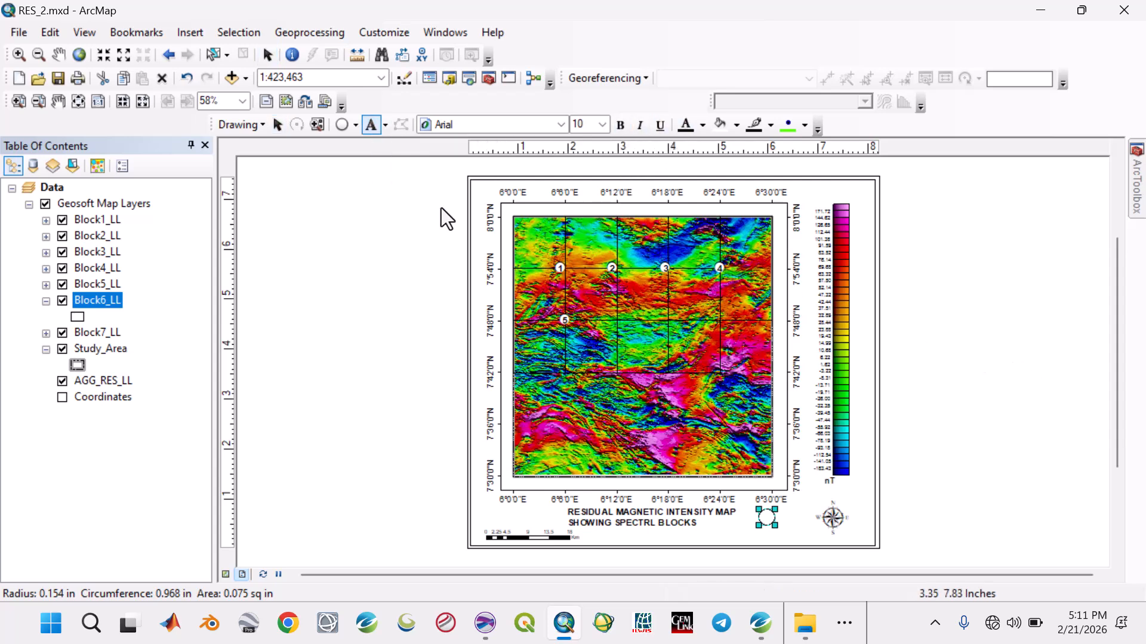
click(719, 528)
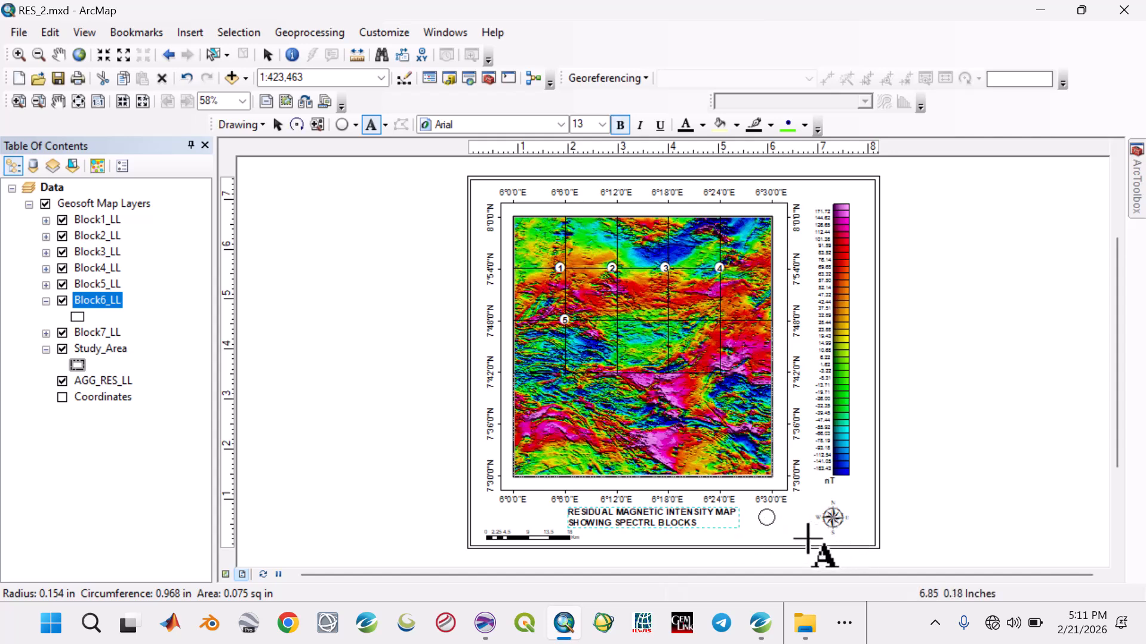
click(794, 530)
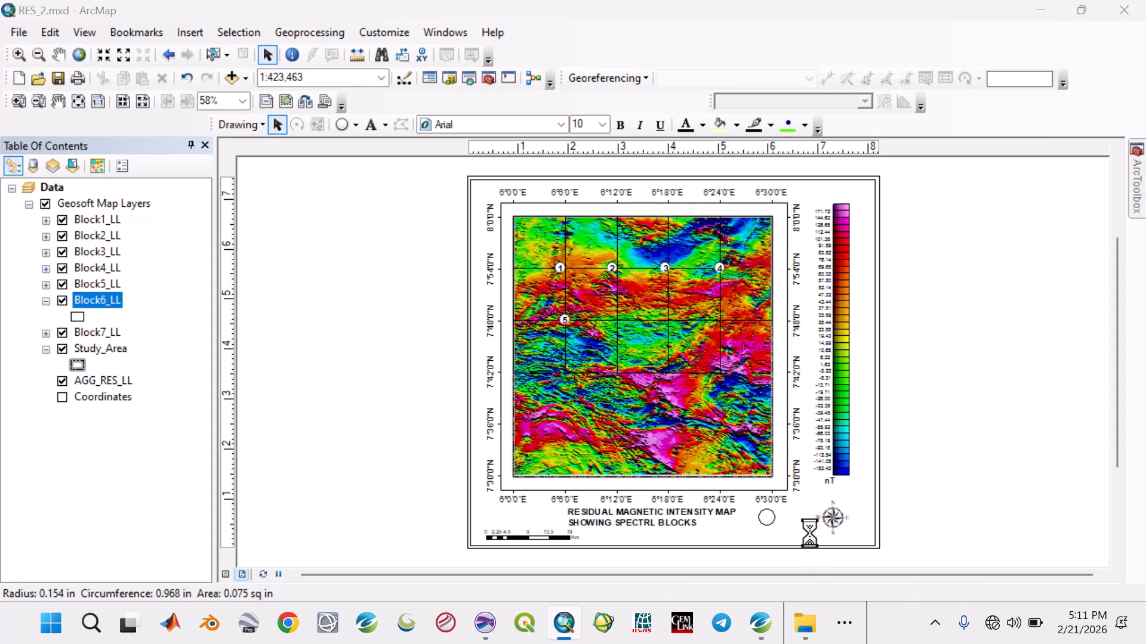
double_click(809, 533)
click(657, 417)
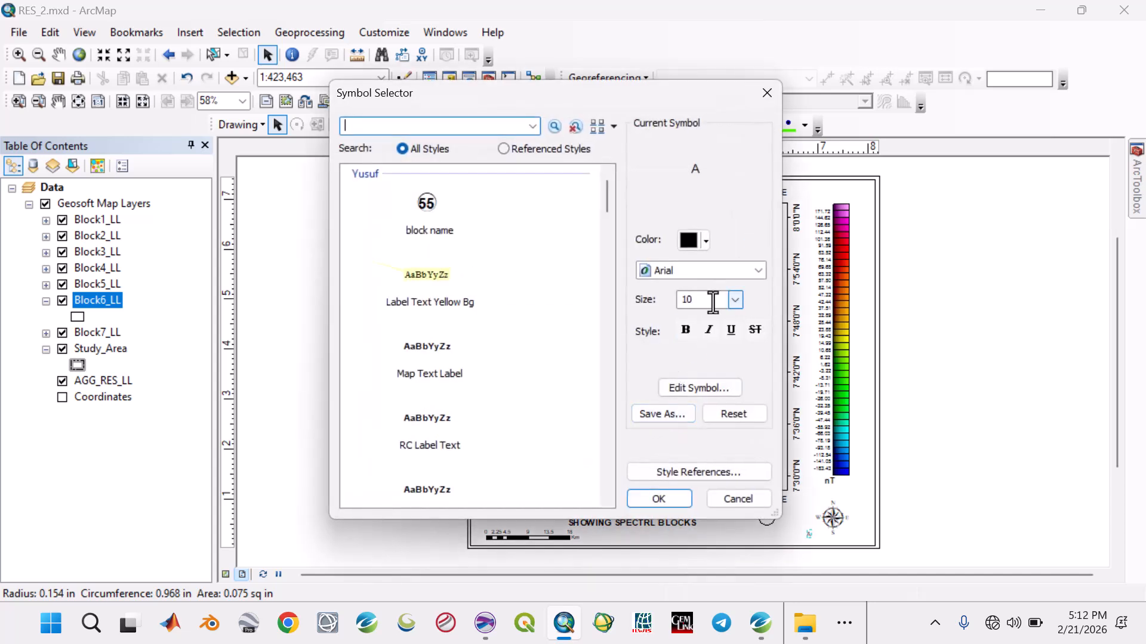
double_click(713, 300)
text(13)
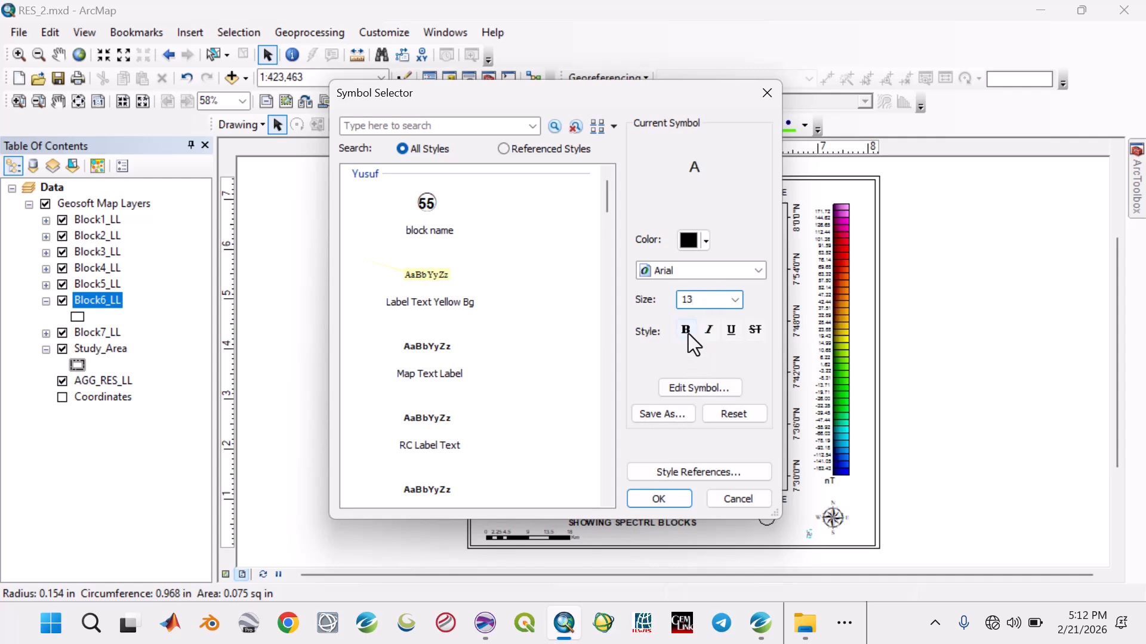
click(686, 331)
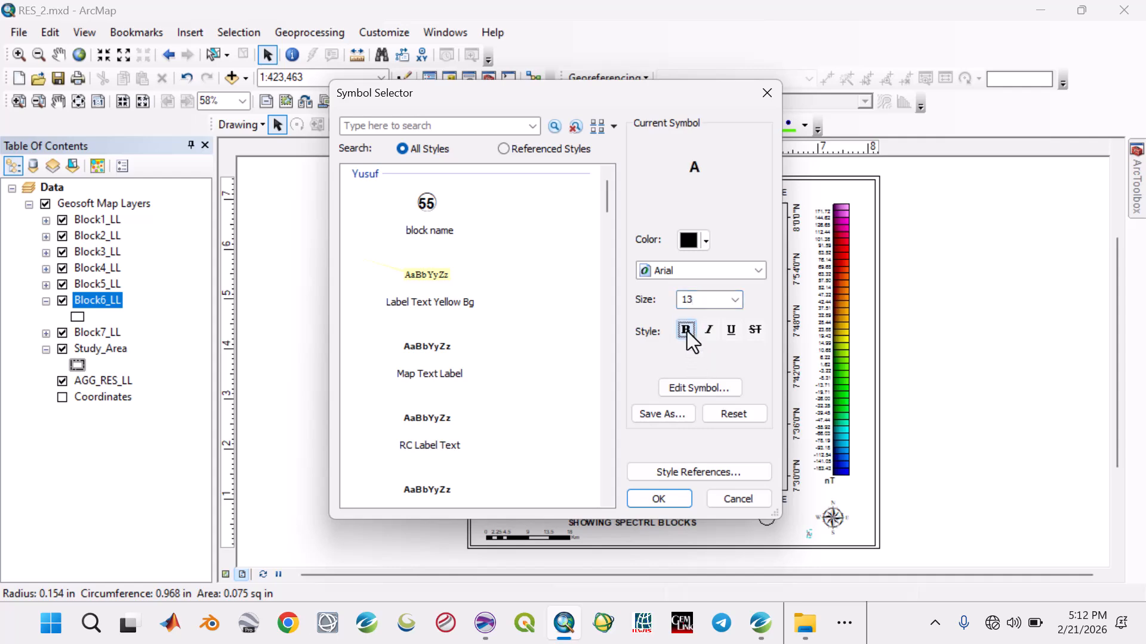
click(658, 499)
click(695, 461)
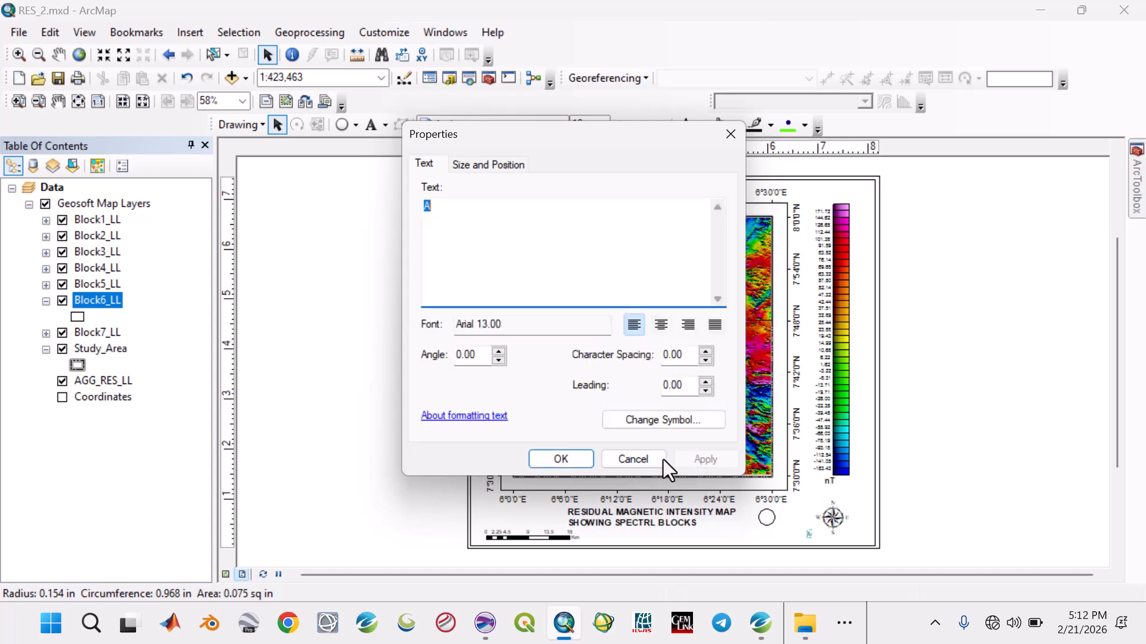
click(578, 461)
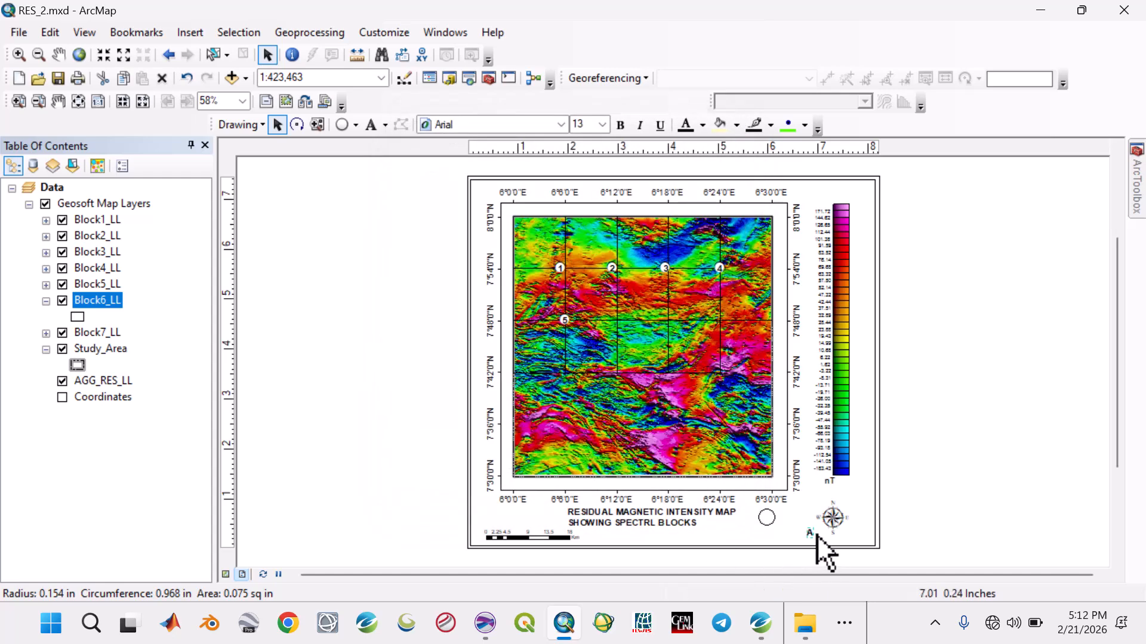
Step: Move the letter A into the white circle beside the map title
drag(810, 532, 785, 532)
click(769, 519)
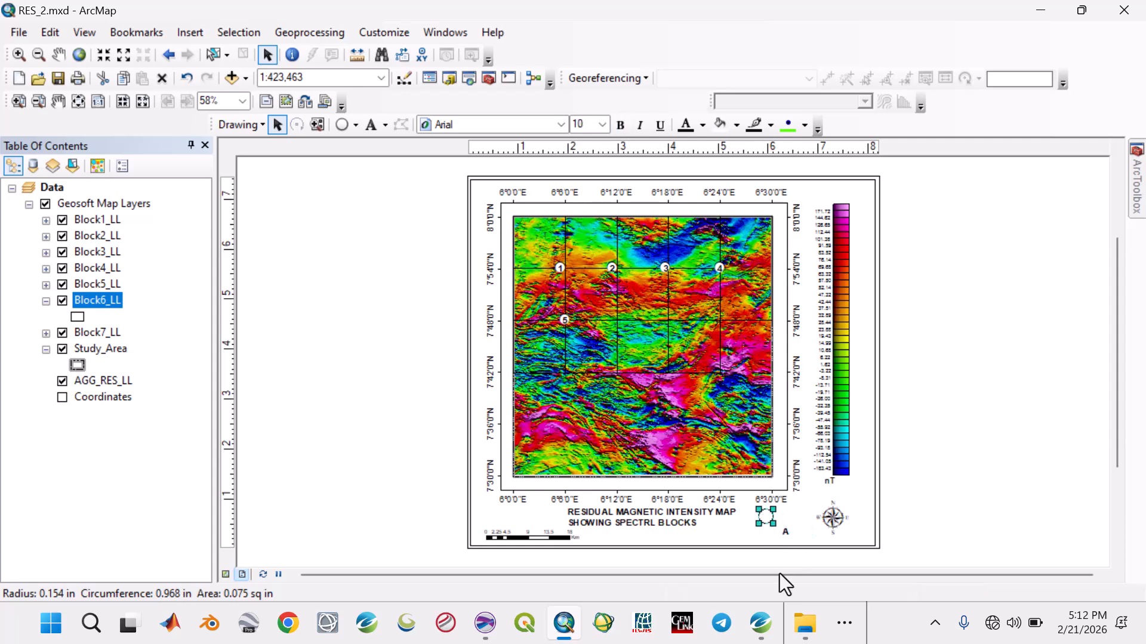
click(787, 533)
drag(786, 532, 767, 518)
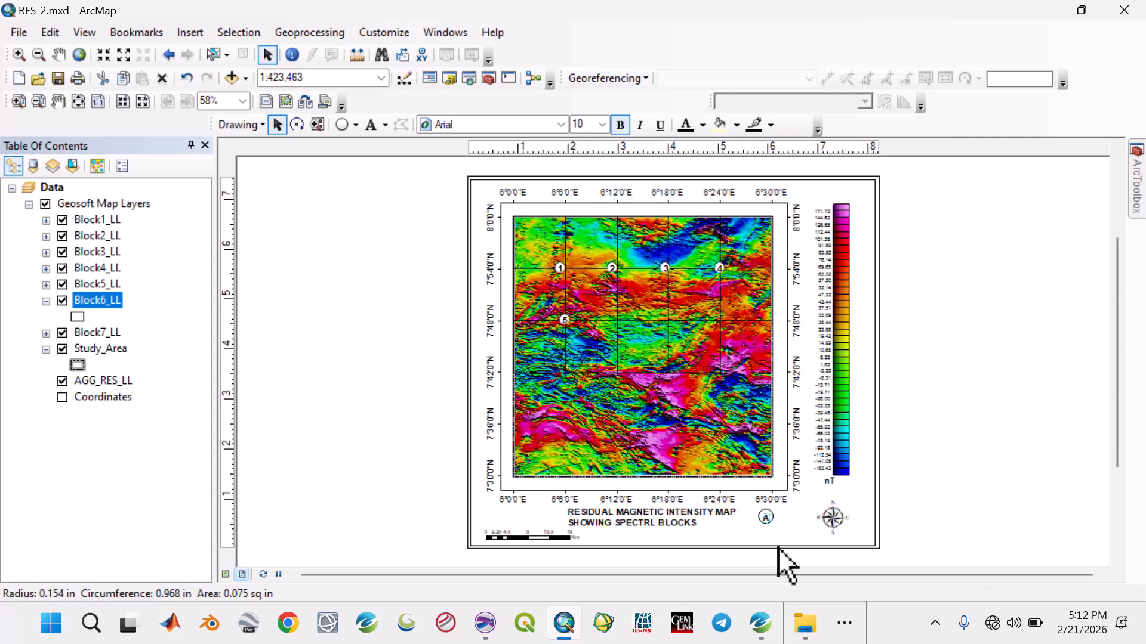
Step: Nudge the letter A until it is centred within the circle, and select the circle
key(Delete)
key(ctrl+z)
key(Down)
key(Down)
key(Down)
key(Down)
key(Down)
key(Down)
key(Down)
key(Down)
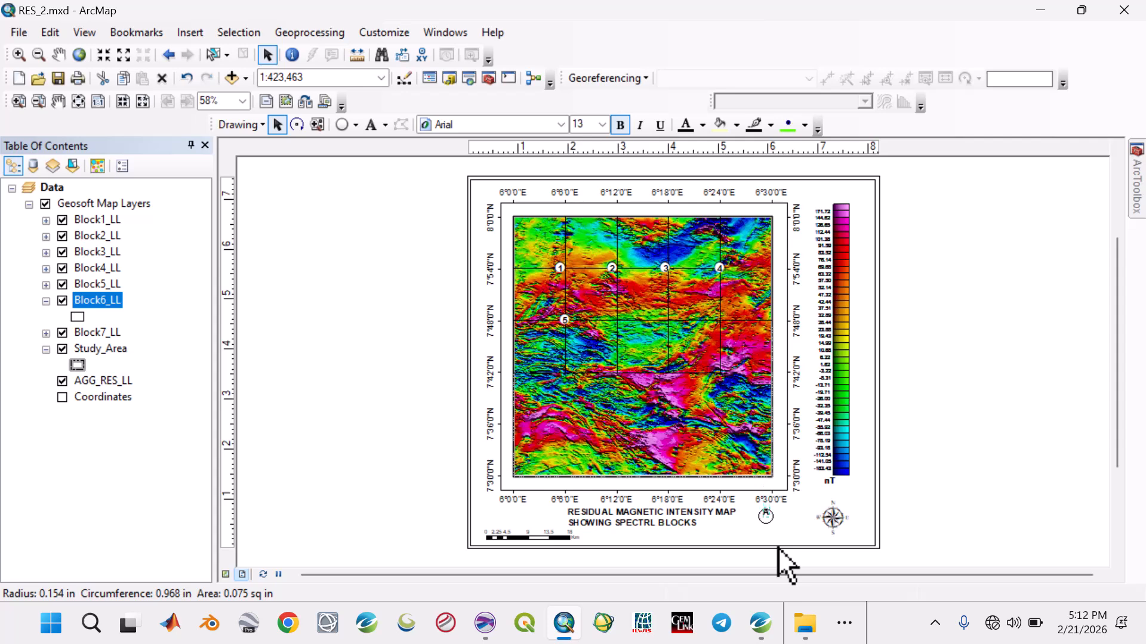
key(Escape)
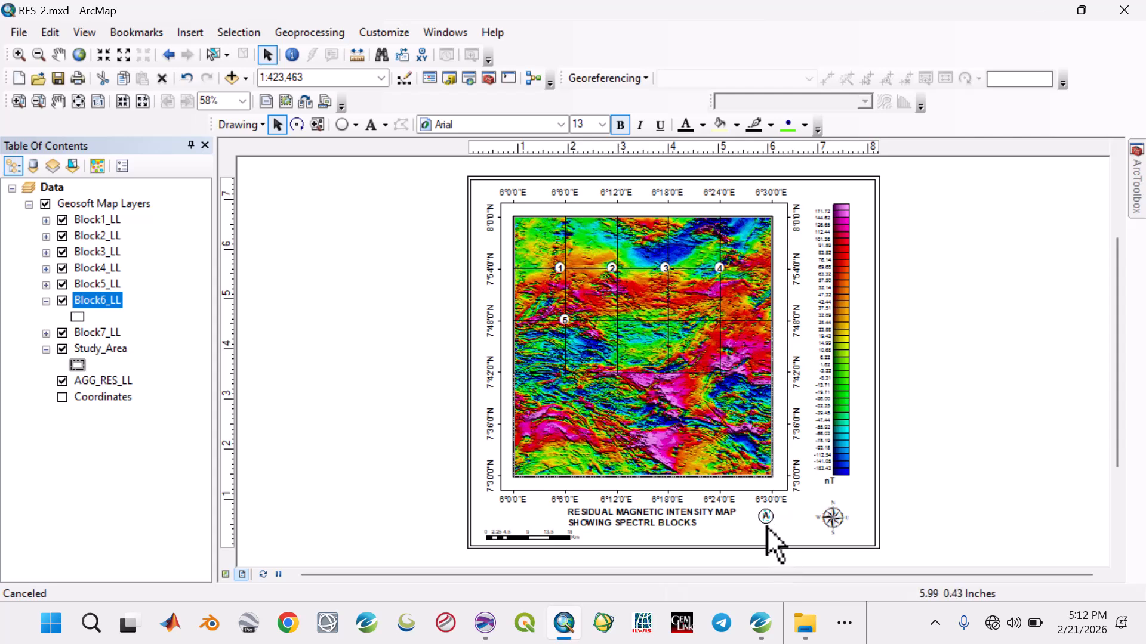
click(768, 525)
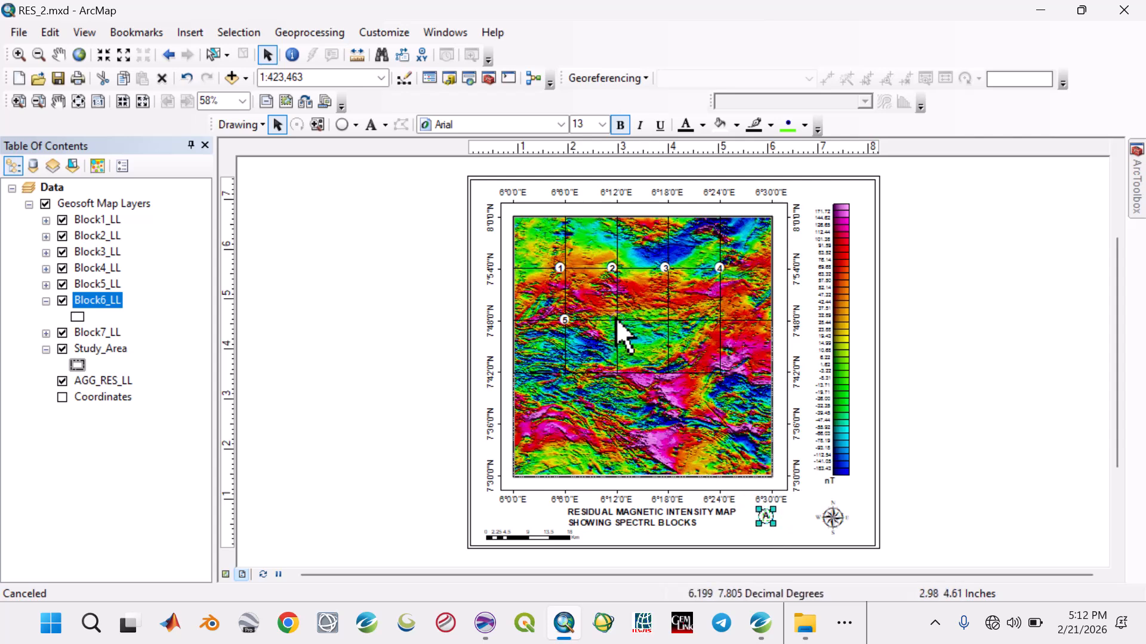
Step: Move the circled letter A onto the sixth block's centre on the map and change its text to 6
drag(767, 517, 617, 321)
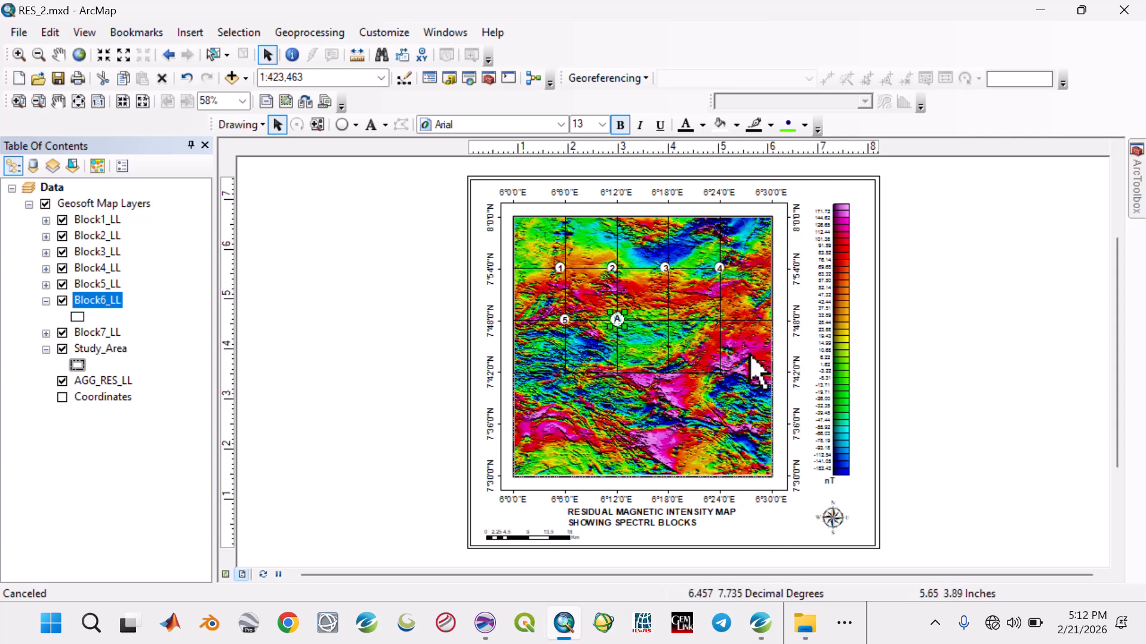
double_click(618, 322)
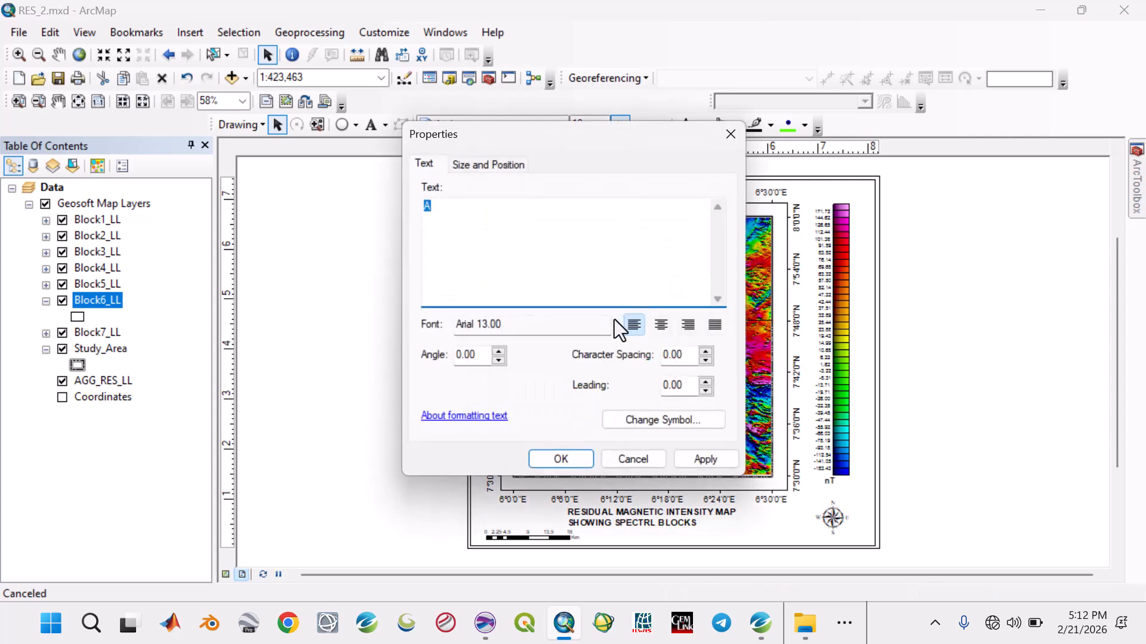
click(435, 209)
text(6)
click(707, 458)
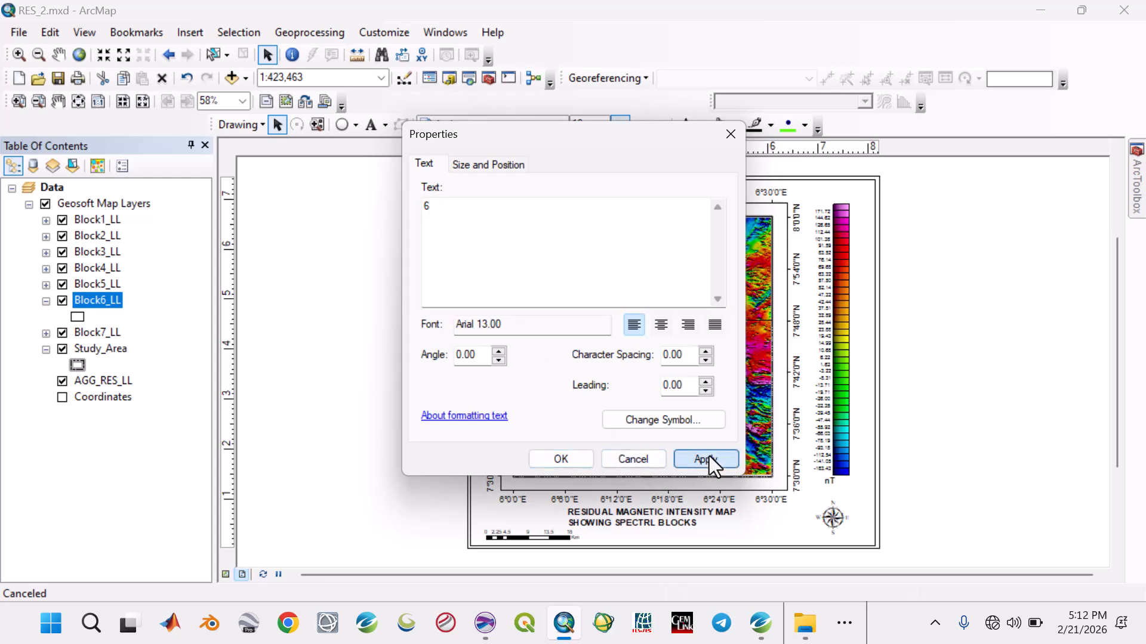
click(590, 463)
click(949, 320)
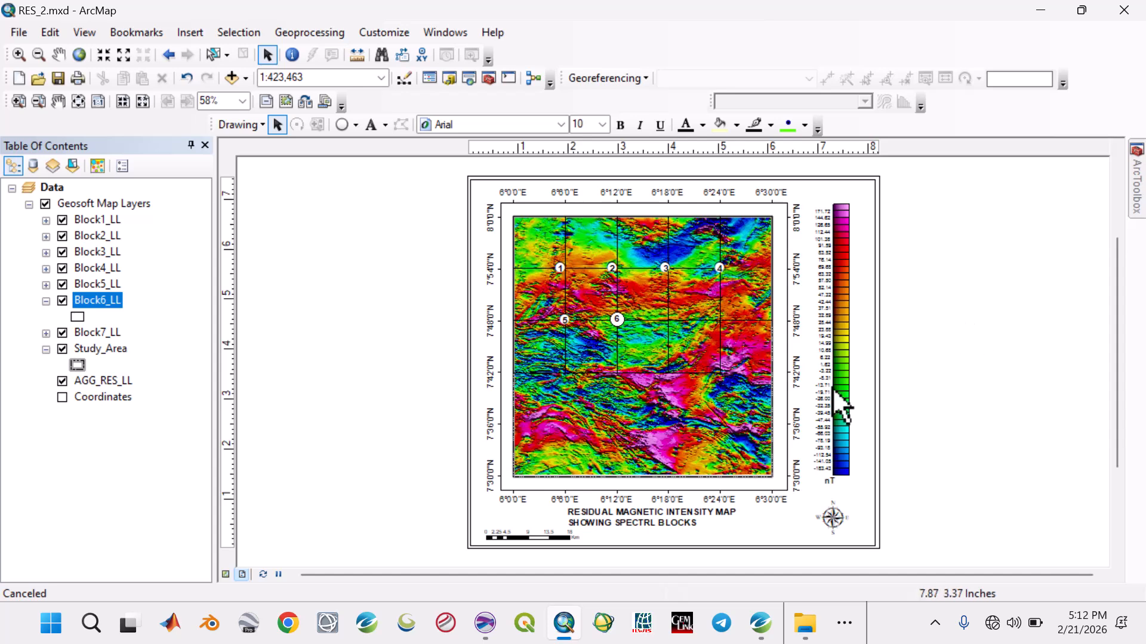
click(617, 320)
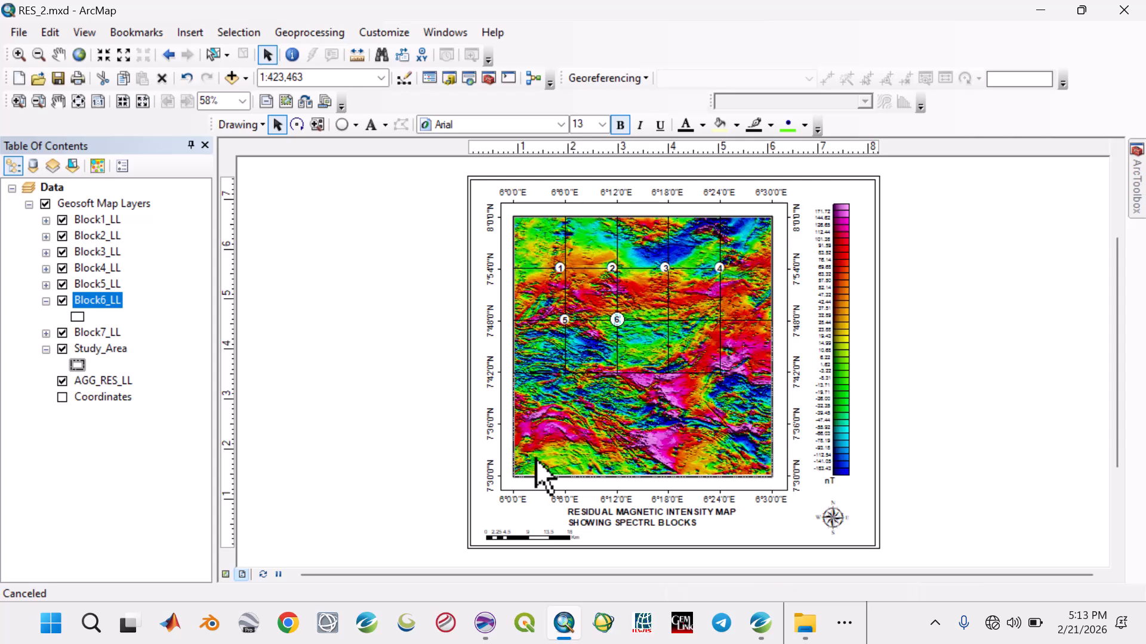
click(950, 392)
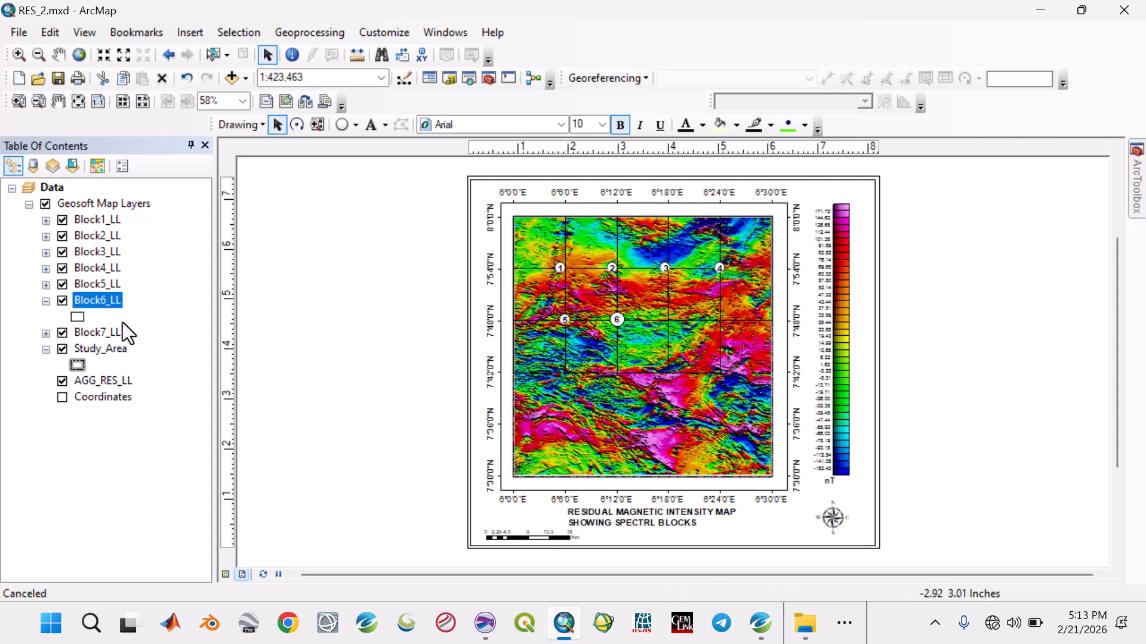
Step: Save the map document and export the layout as RES_2.jpg at 500 dpi into the Images folder, replacing the existing file
click(61, 77)
click(21, 35)
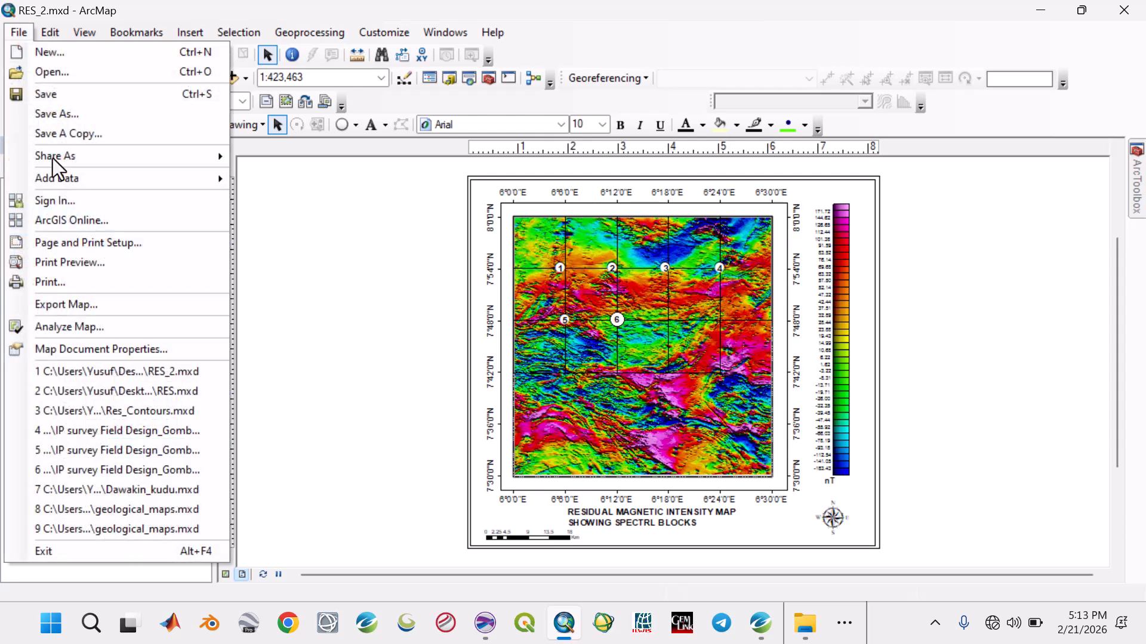
click(77, 307)
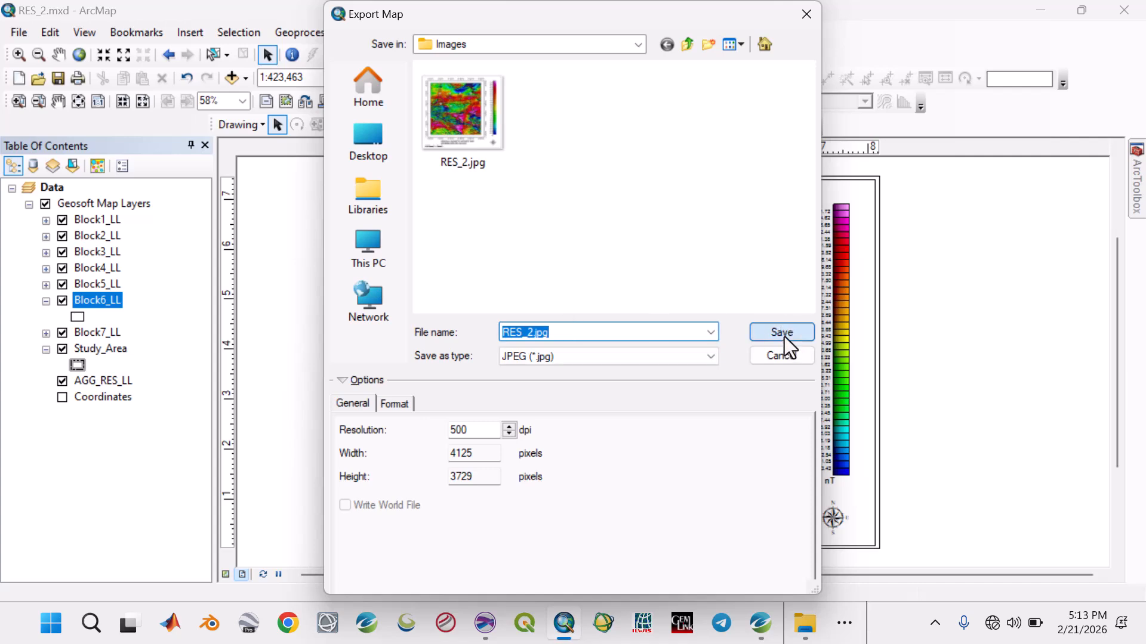
click(784, 333)
click(634, 316)
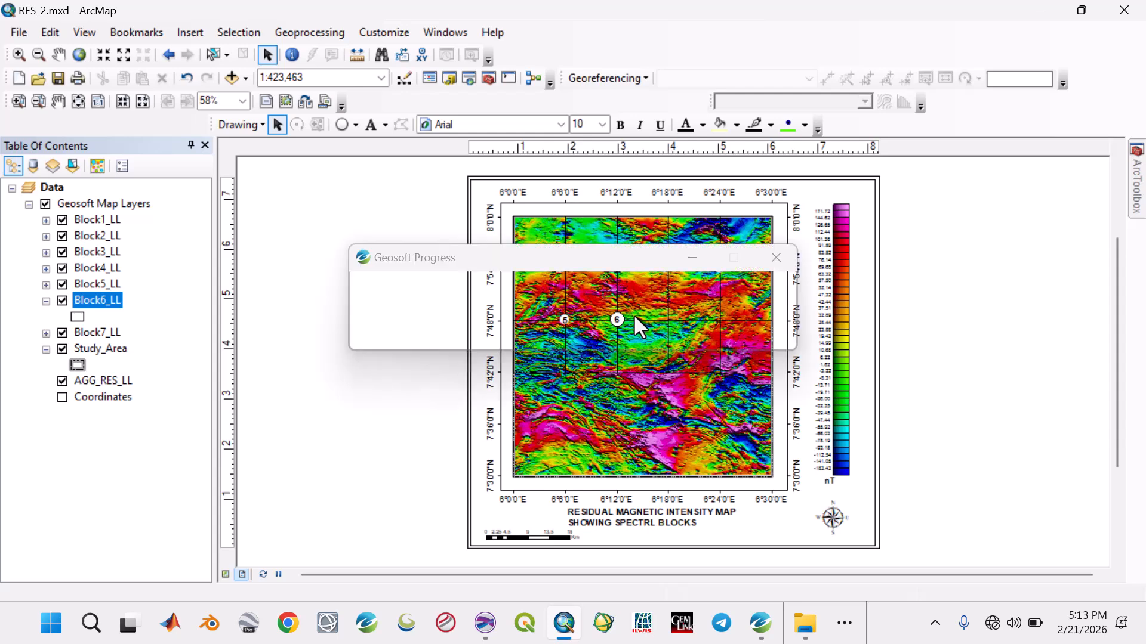
Step: Open RES_2.jpg from the Images folder to check the exported map's block labels, and close the viewer
click(1039, 10)
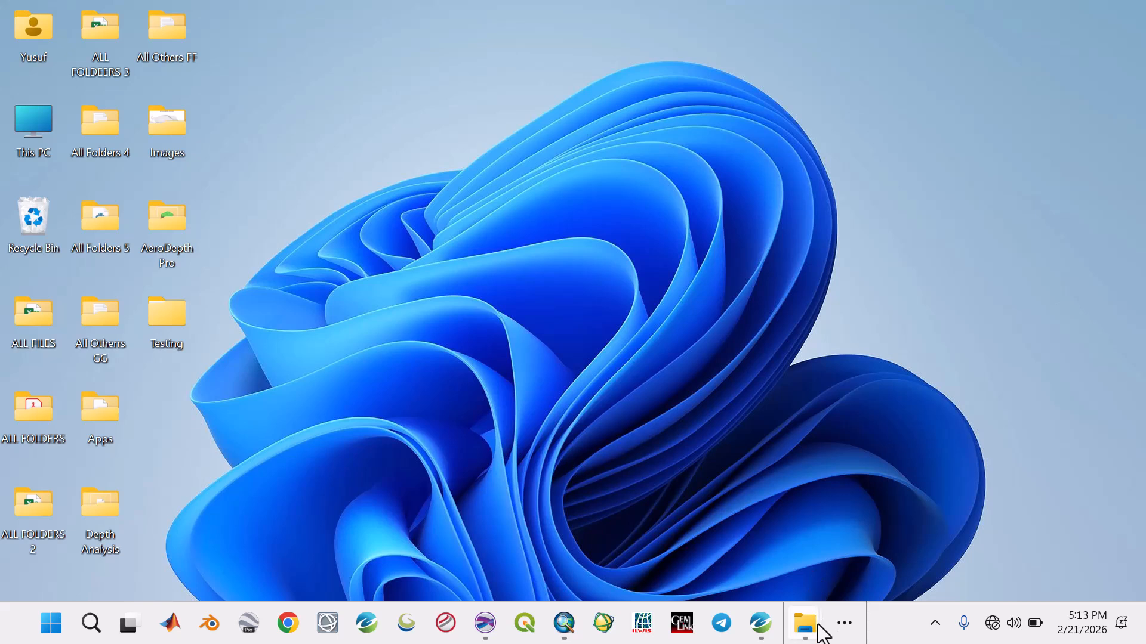
mouse_move(818, 627)
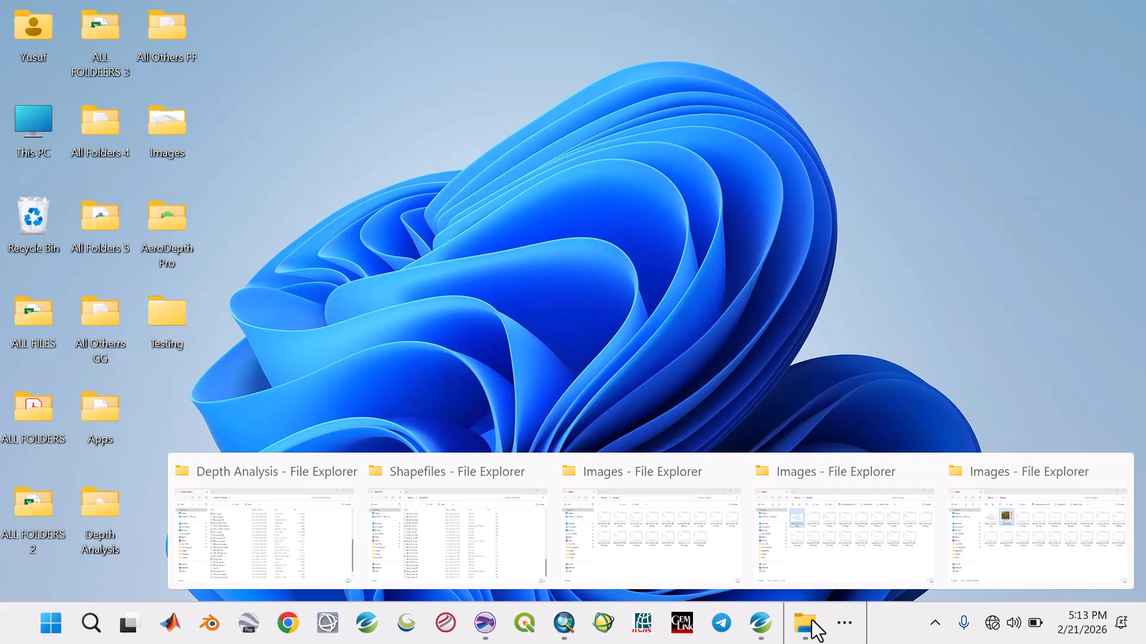
click(1028, 560)
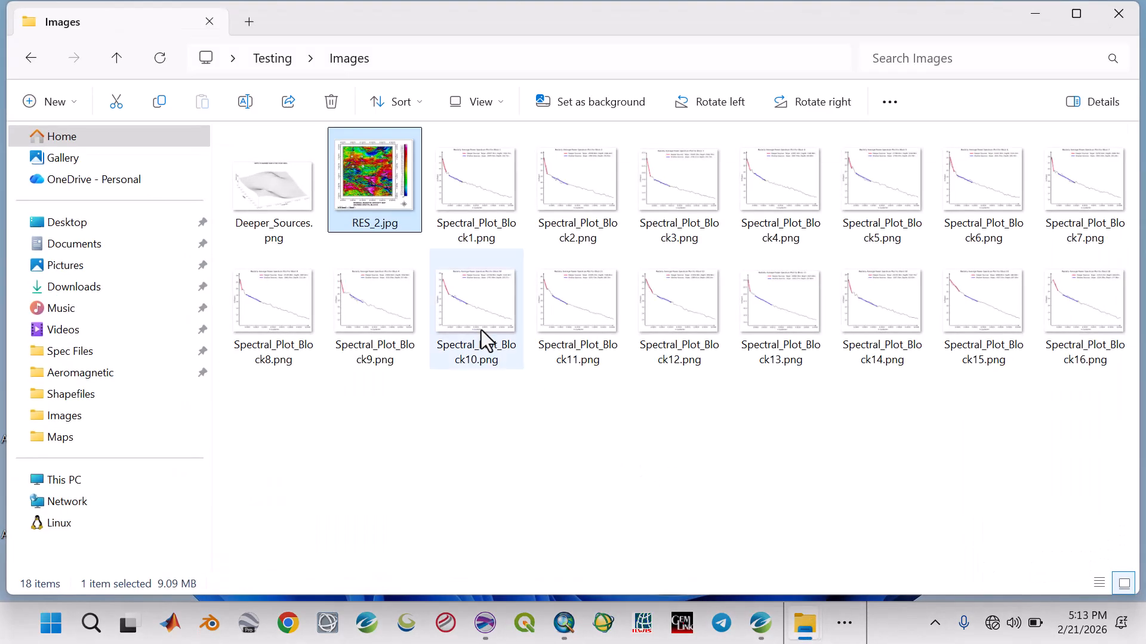
double_click(375, 159)
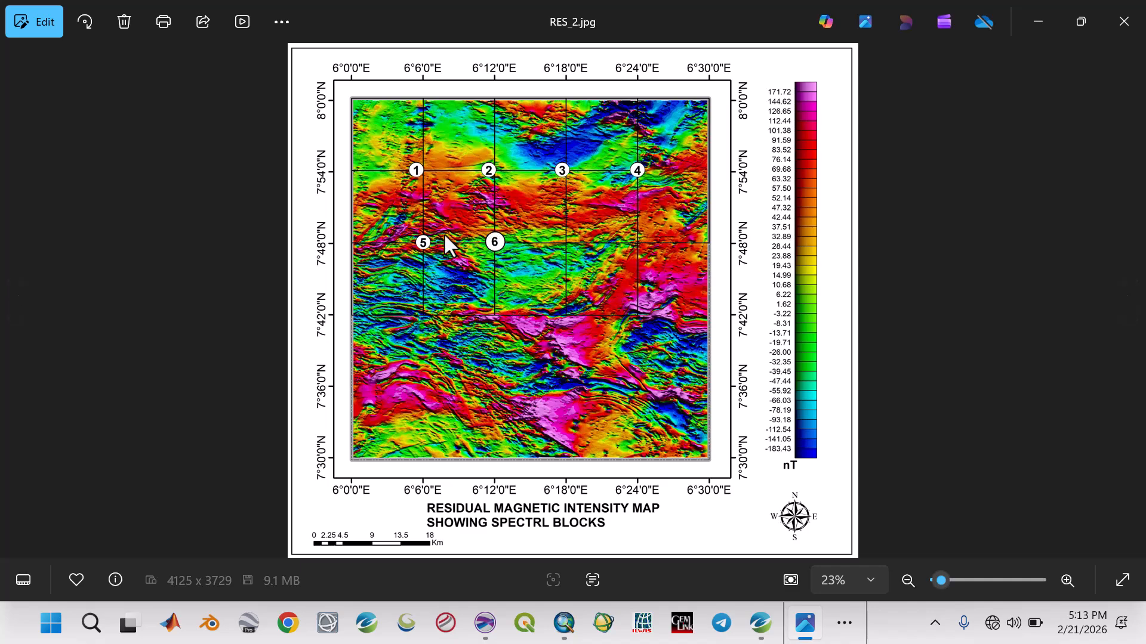
click(1124, 21)
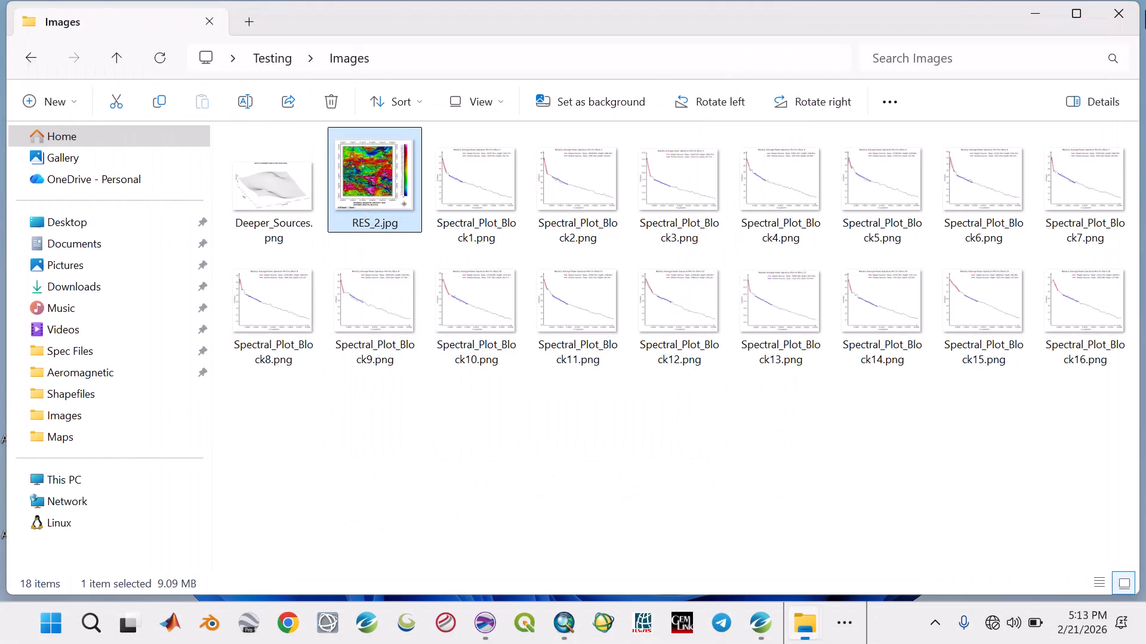
Step: Switch to AeroDepth Pro, view the developer's contact information, and close it
click(854, 622)
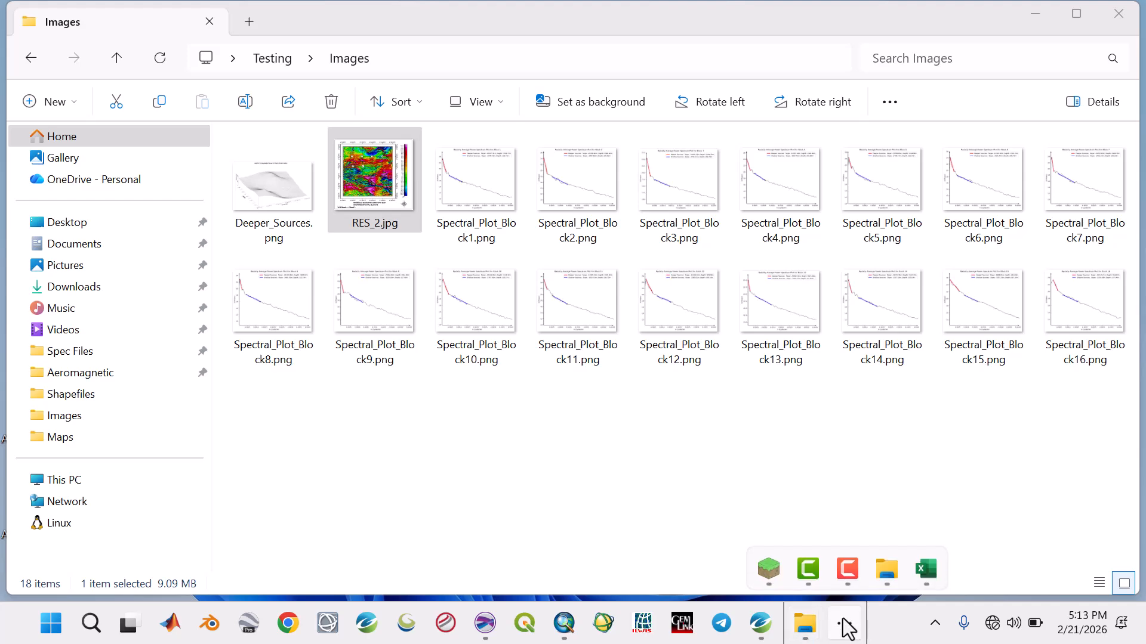
click(779, 578)
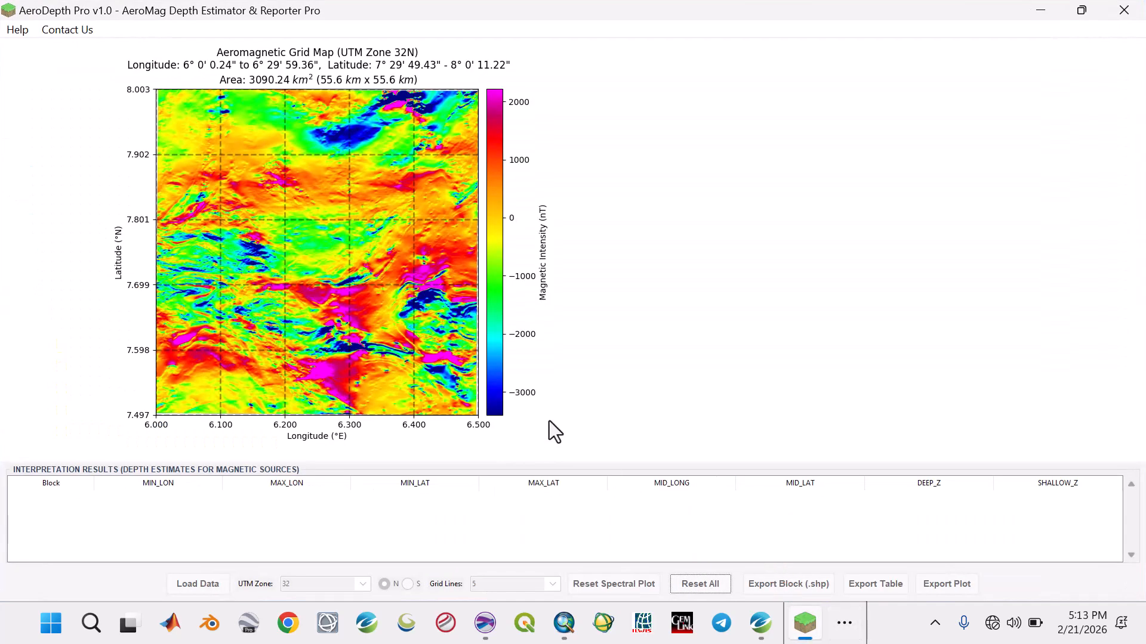
click(55, 32)
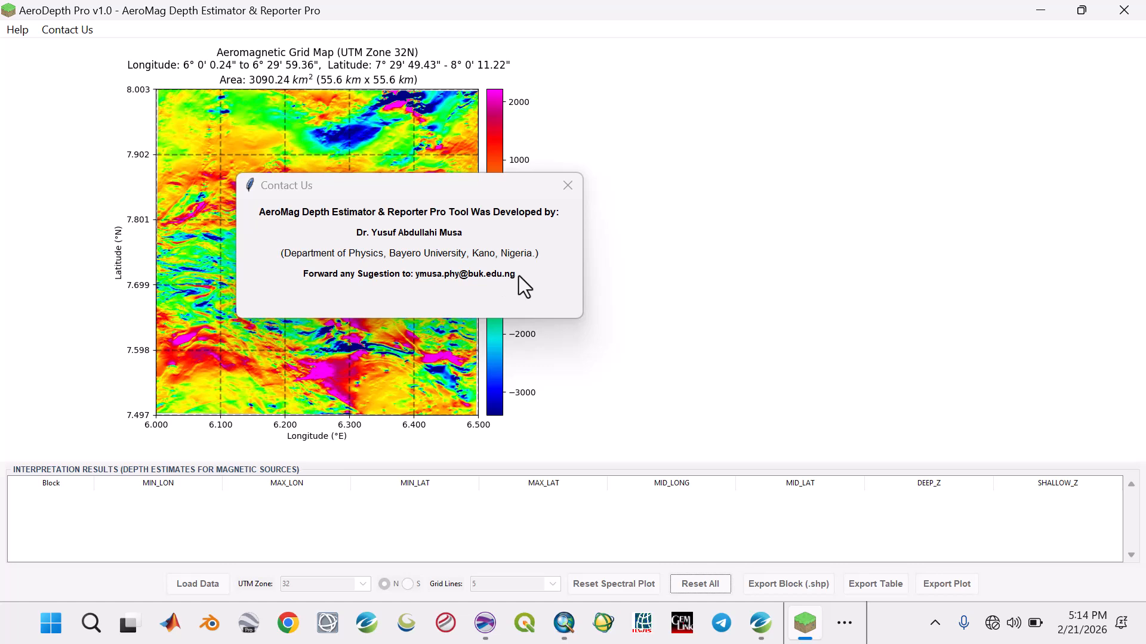
click(576, 188)
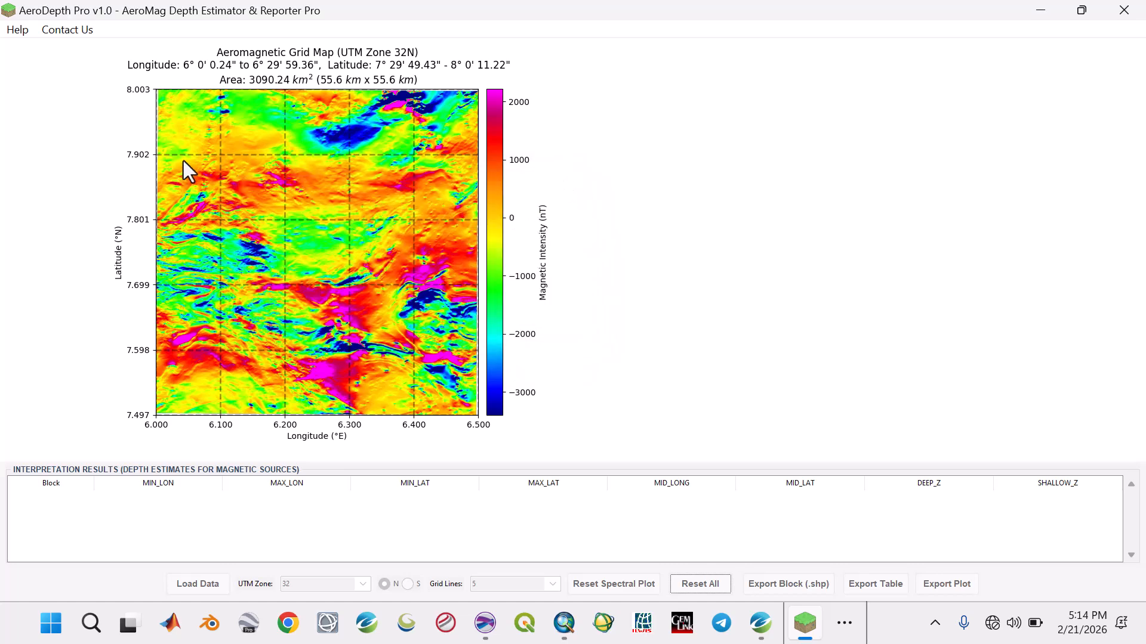
Step: Outline the first spectral block from 6.000 to 6.200°E and 7.801 to 8.003°N, and shift the outline east to 6.100–6.300°E
drag(159, 91, 285, 220)
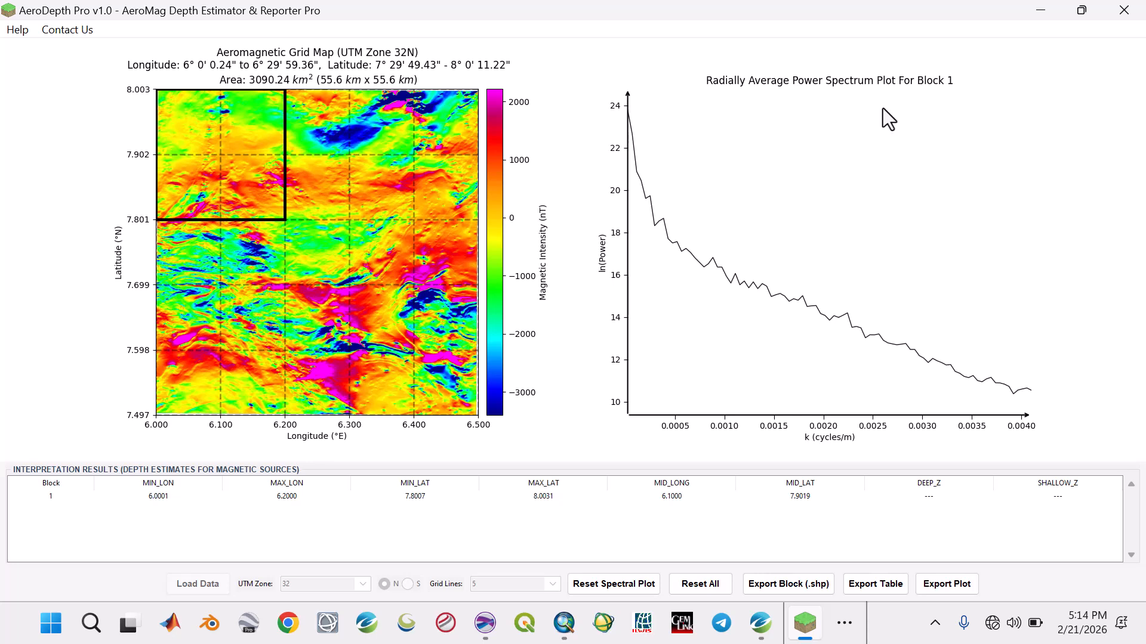
drag(242, 173, 309, 177)
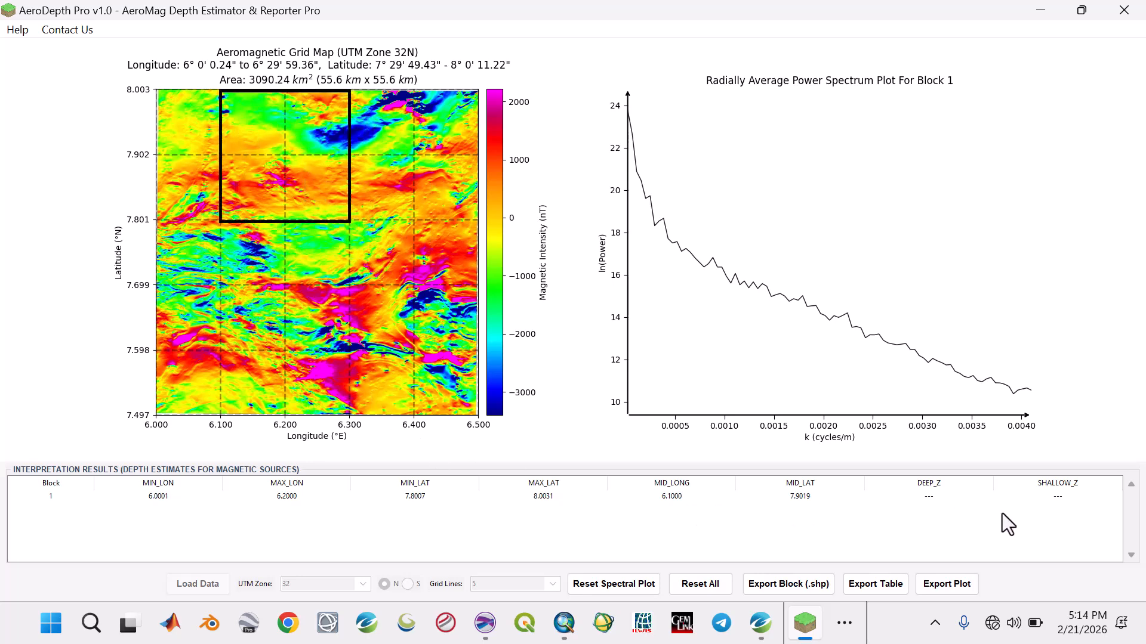